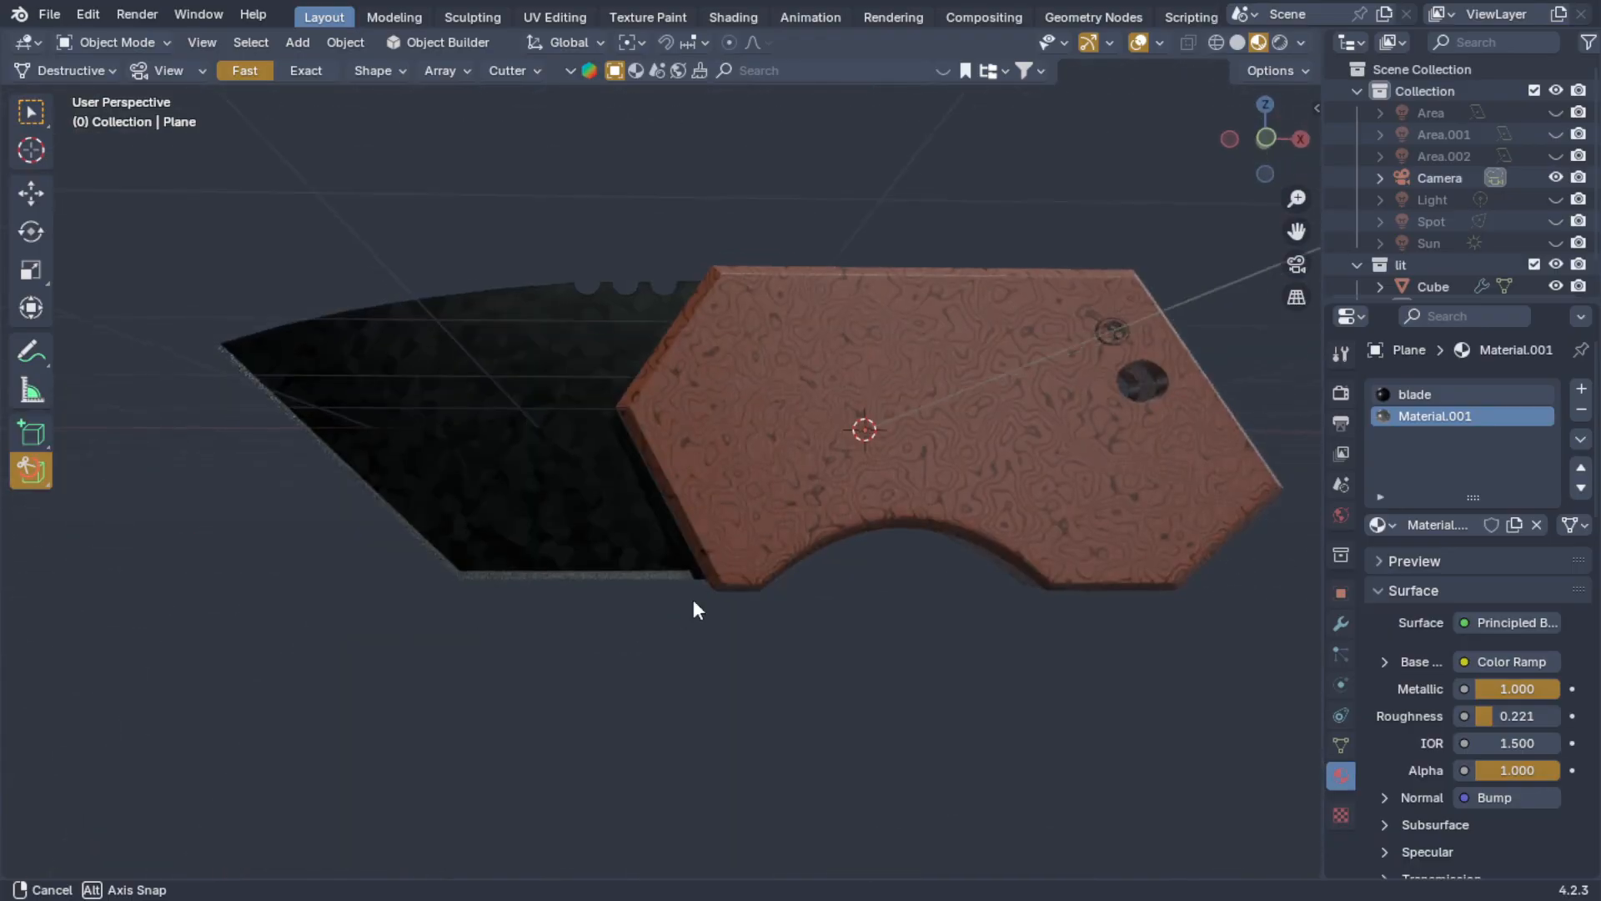
- Examine the brushed metal surface along the blade's cutting edge and the handle's pattern from several angles
middle_click_drag(667, 432, 984, 405)
scroll(963, 418, "up", 5)
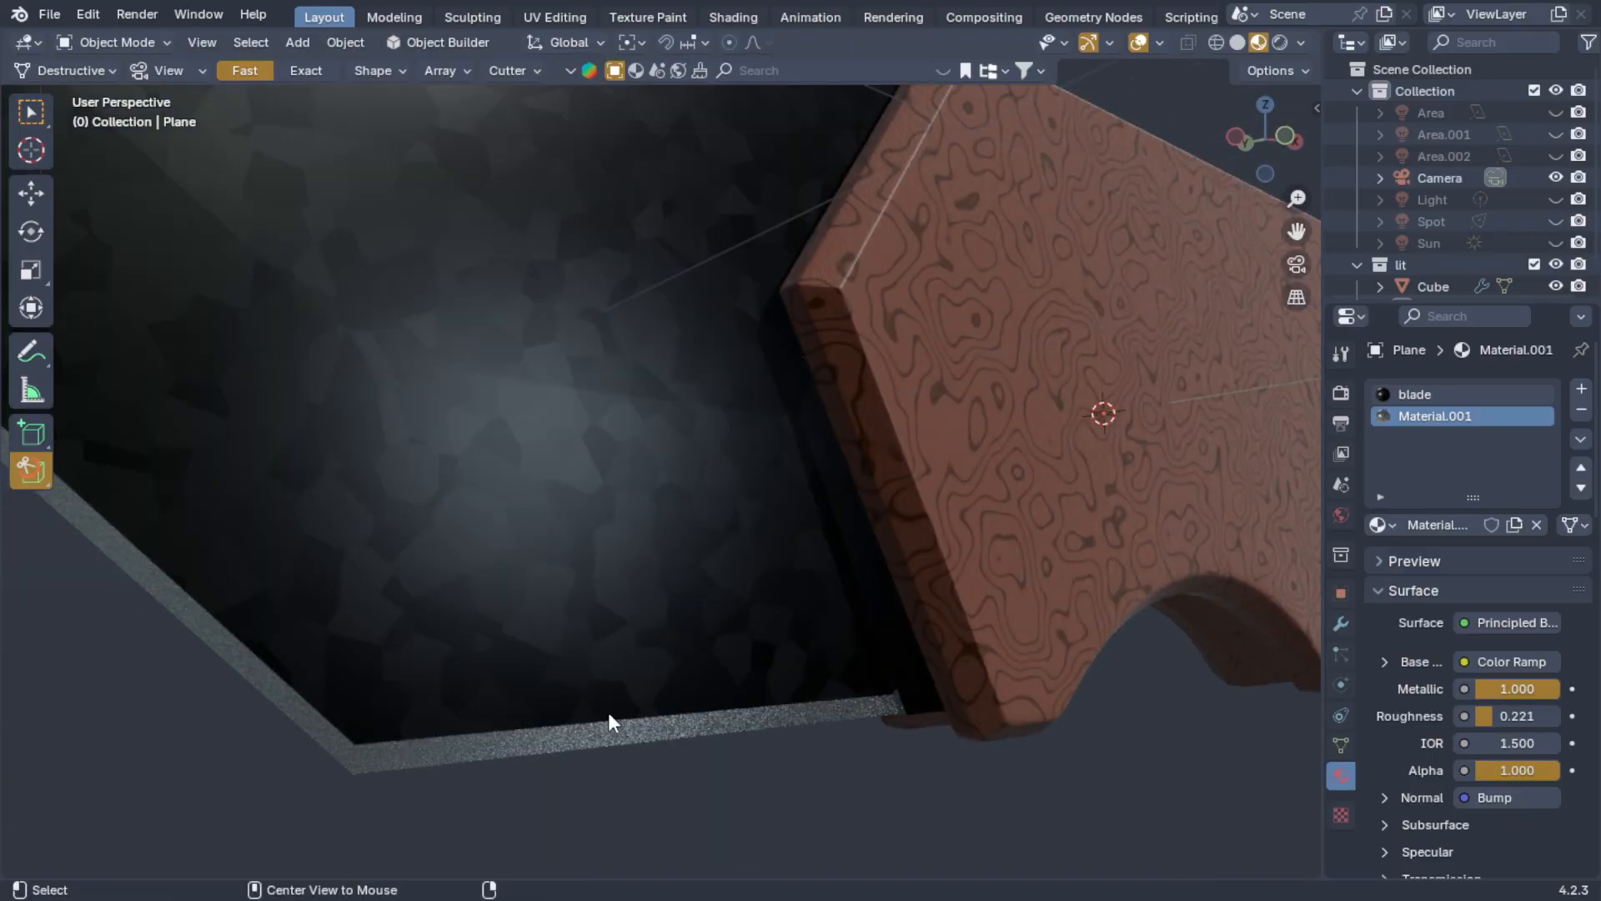
scroll(604, 719, "down", 1, "alt")
middle_click(604, 719, "alt")
scroll(607, 714, "up", 9)
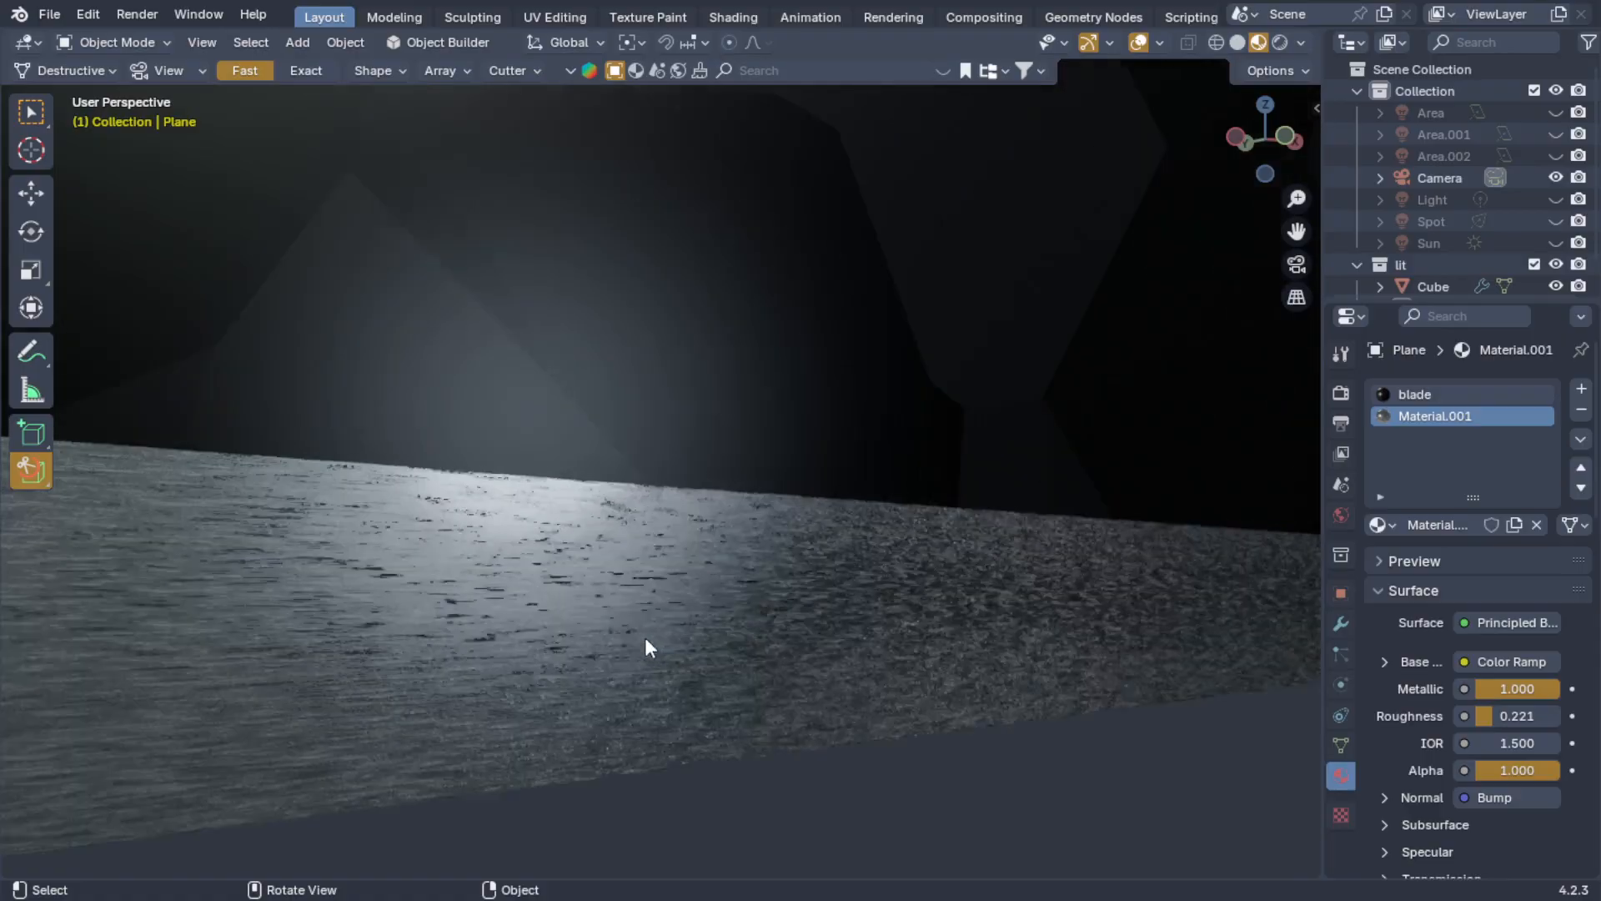
scroll(684, 634, "down", 7)
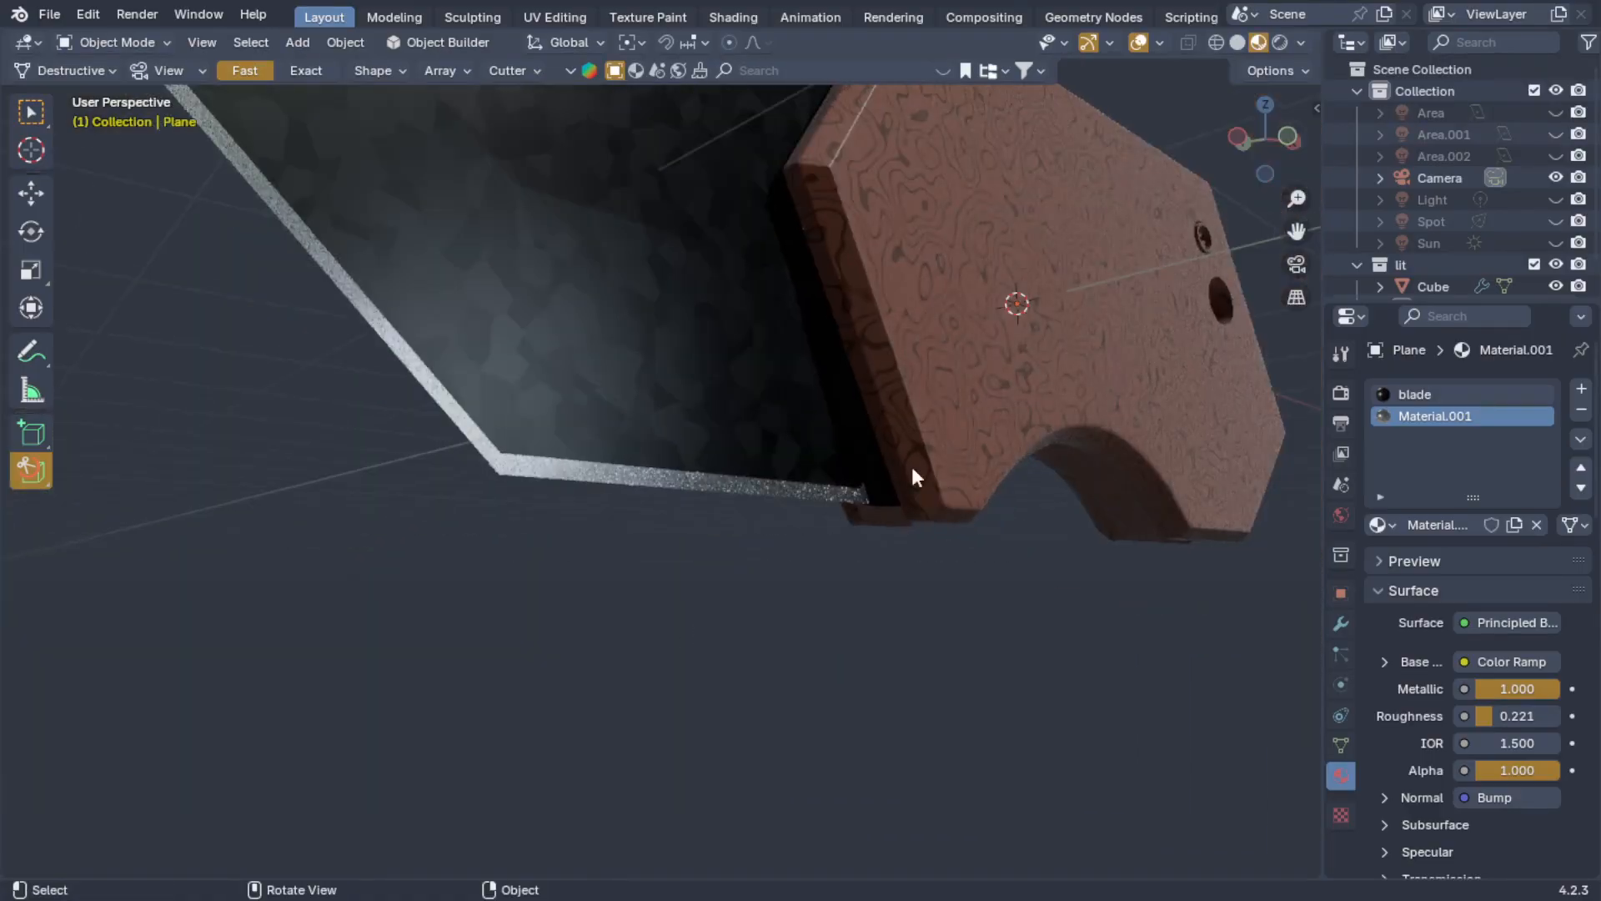
scroll(913, 469, "up", 2)
scroll(1018, 242, "up", 4)
middle_click_drag(1019, 243, 989, 139)
scroll(880, 233, "down", 2)
middle_click_drag(875, 222, 658, 486)
scroll(833, 340, "down", 8)
scroll(754, 473, "up", 5)
middle_click_drag(766, 471, 403, 437)
- Select the blade and the handle in turn to check each object's extent and material slots
left_click(597, 382)
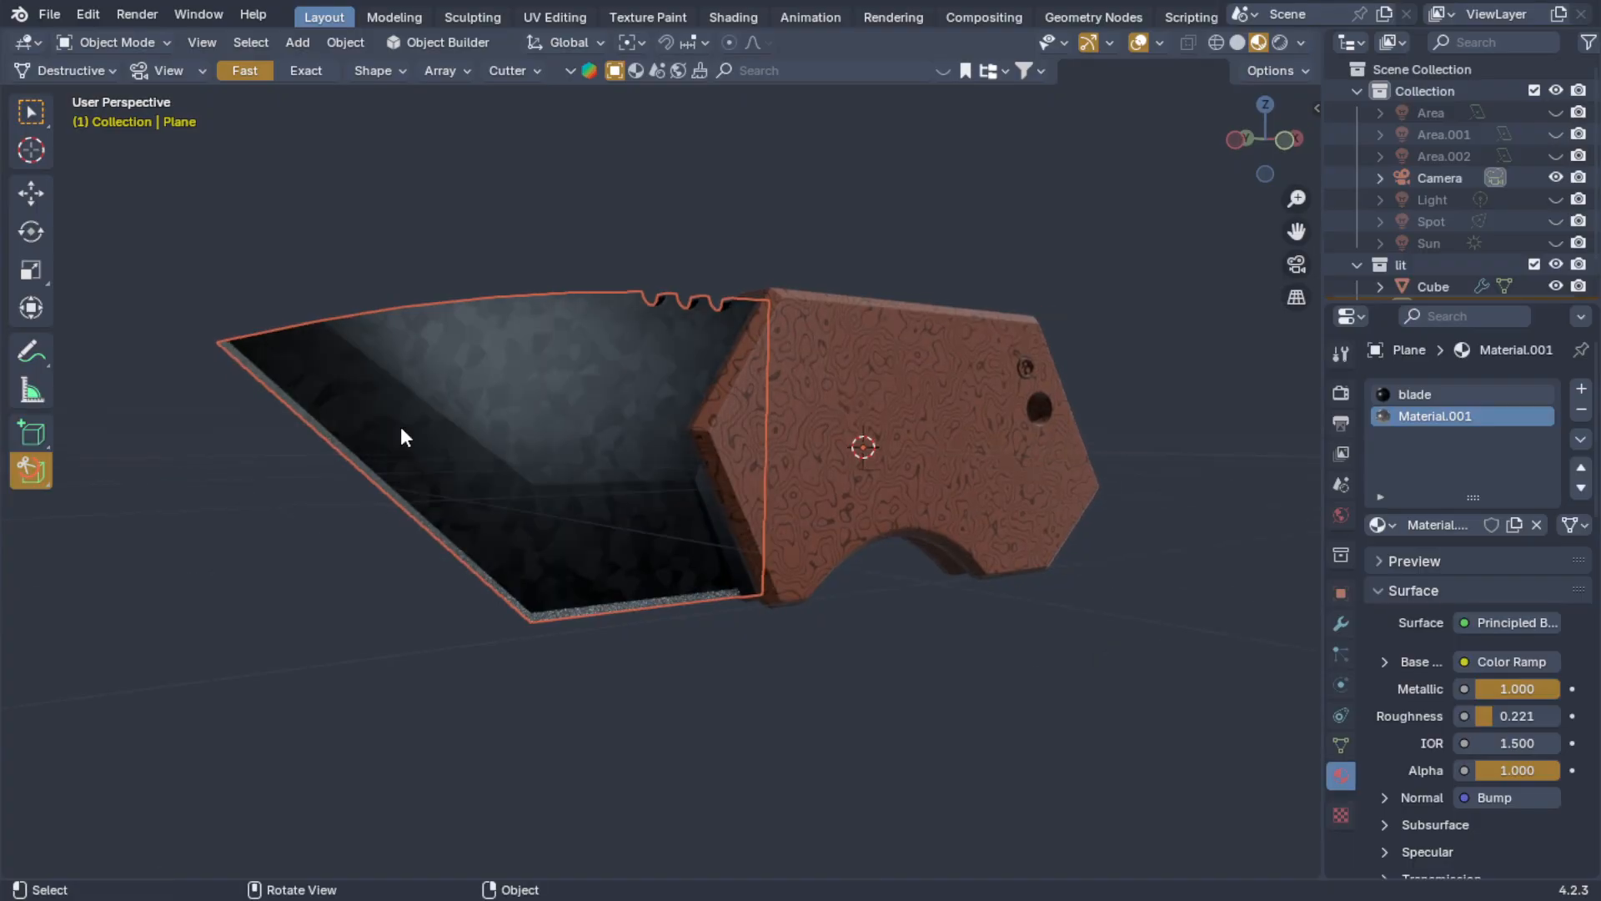
middle_click_drag(401, 436, 628, 458)
middle_click_drag(953, 476, 589, 457)
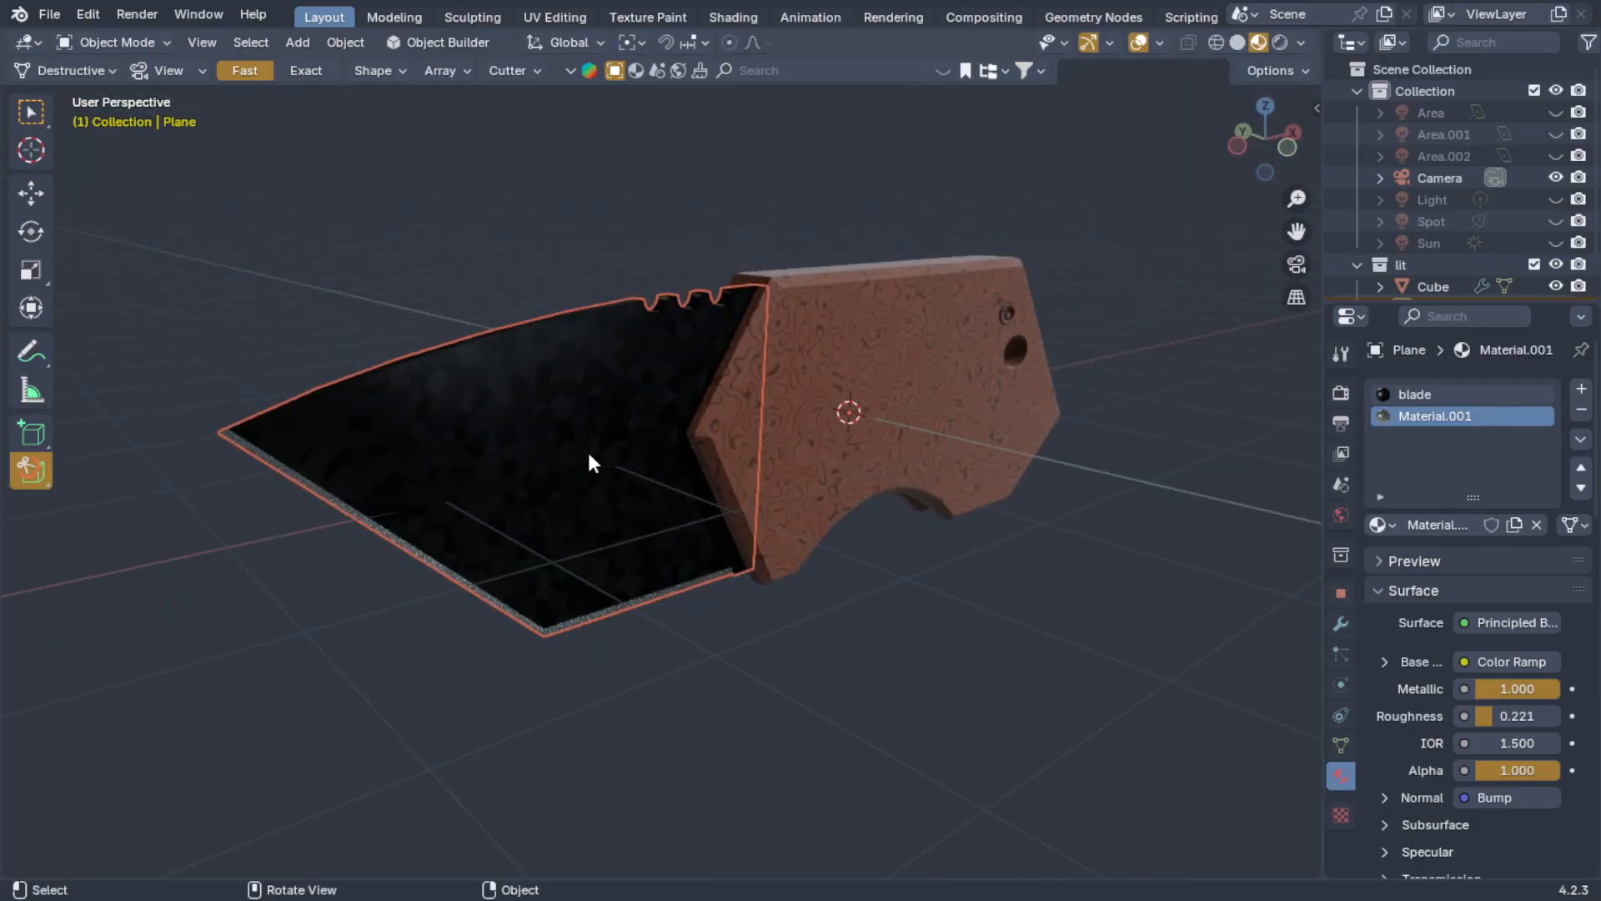
middle_click_drag(641, 424, 586, 422)
left_click(837, 362)
left_click(606, 384)
left_click(814, 384)
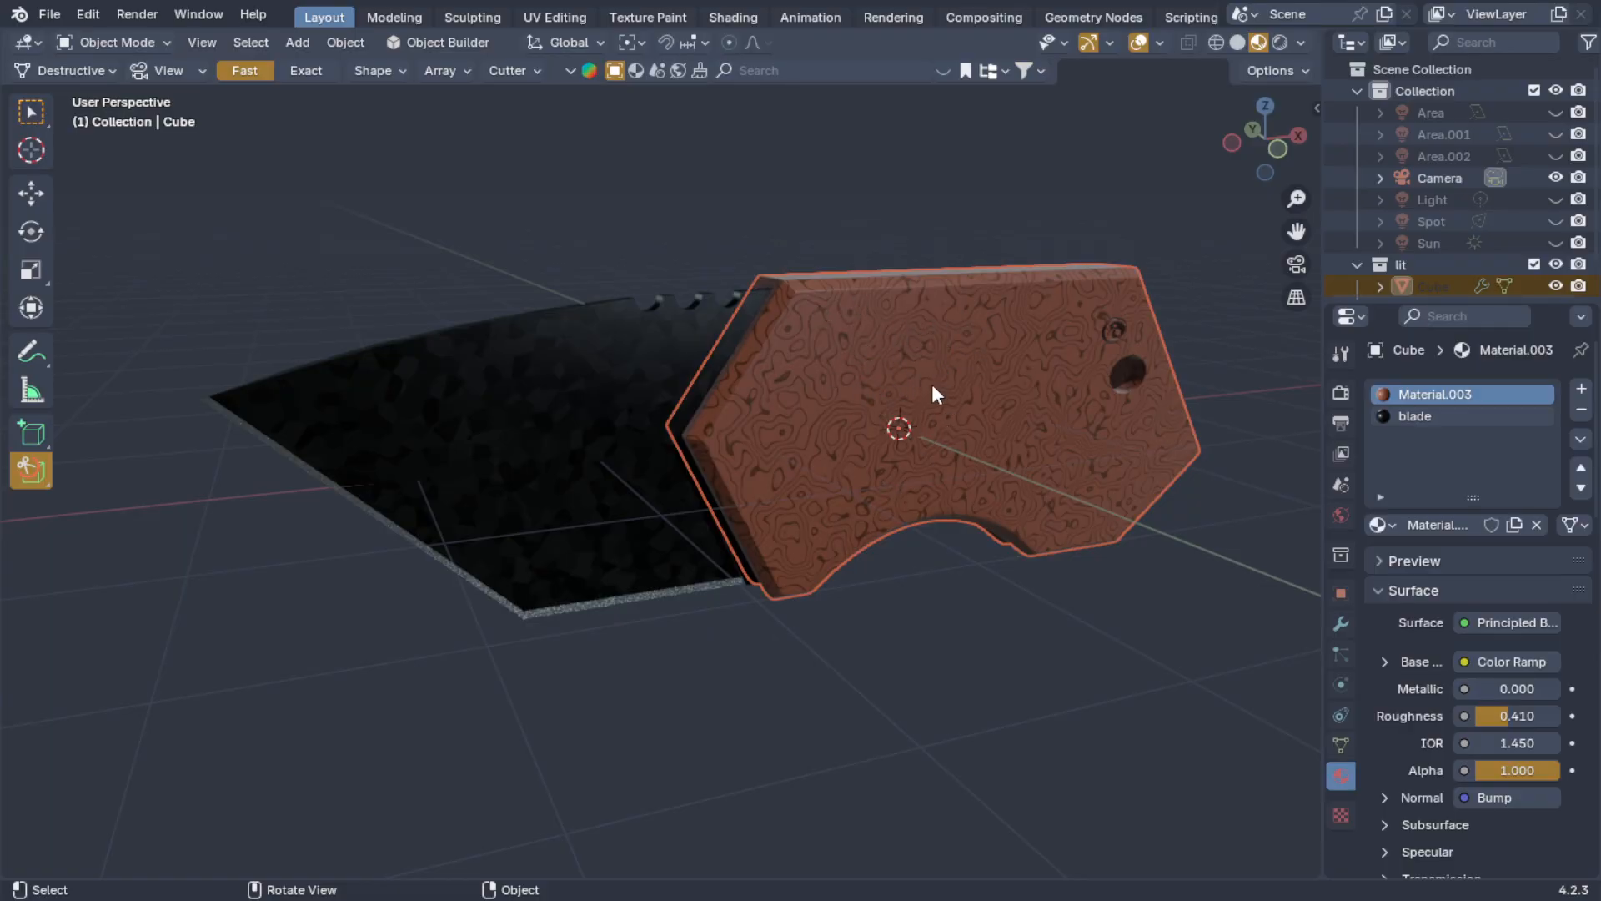
key("Tab")
left_click(855, 359)
middle_click_drag(855, 359, 948, 387)
key("Tab")
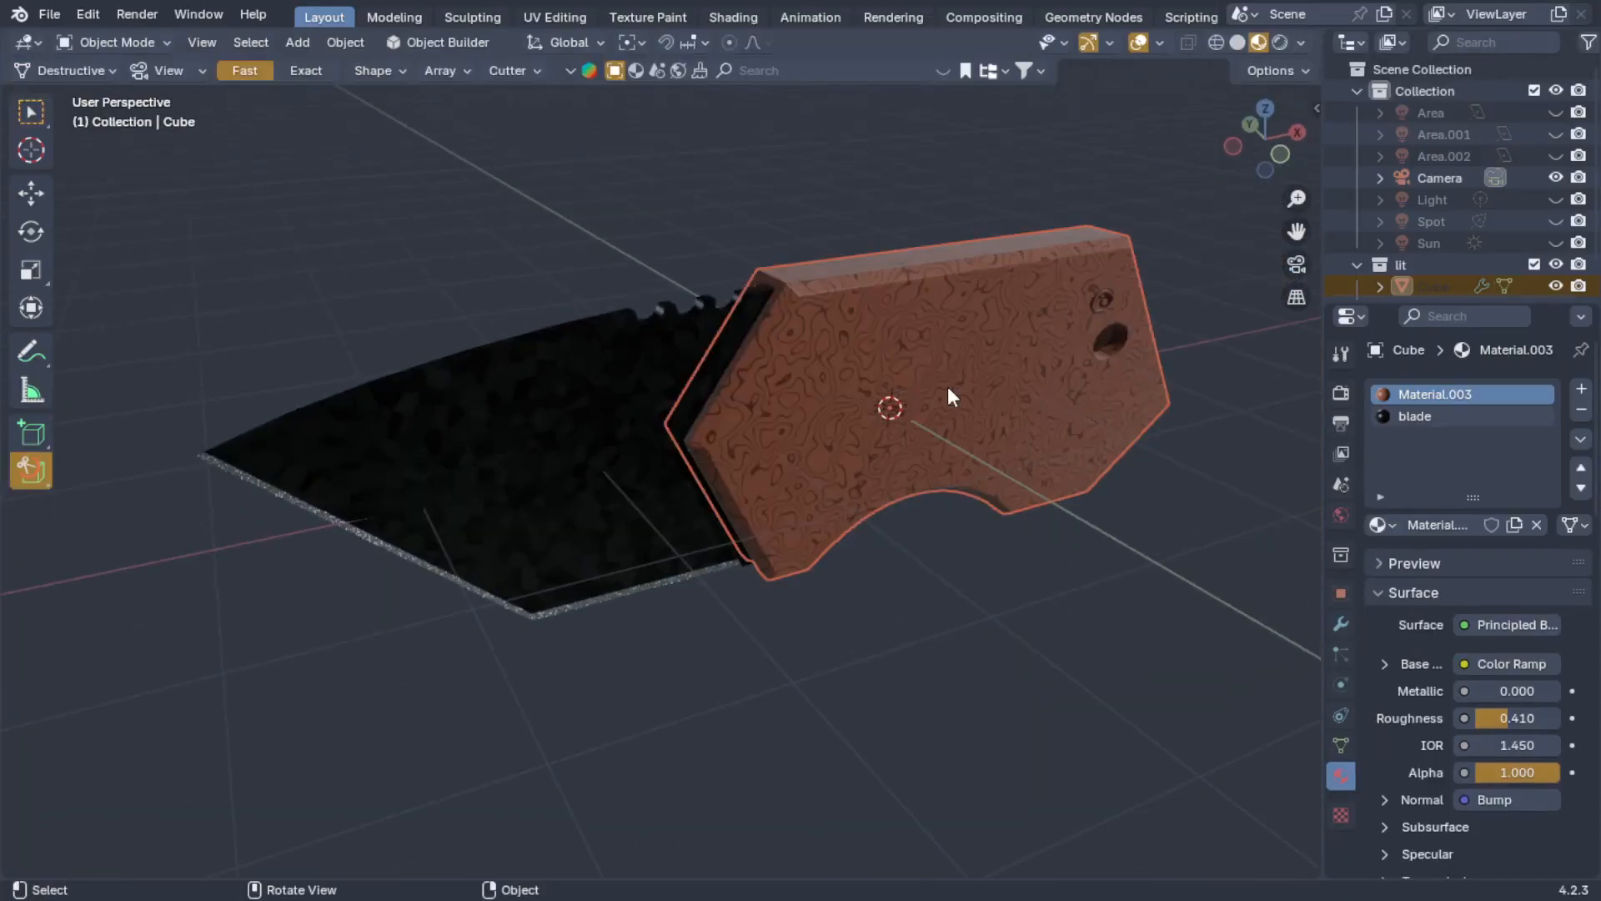
left_click(448, 377)
middle_click_drag(493, 410, 524, 378)
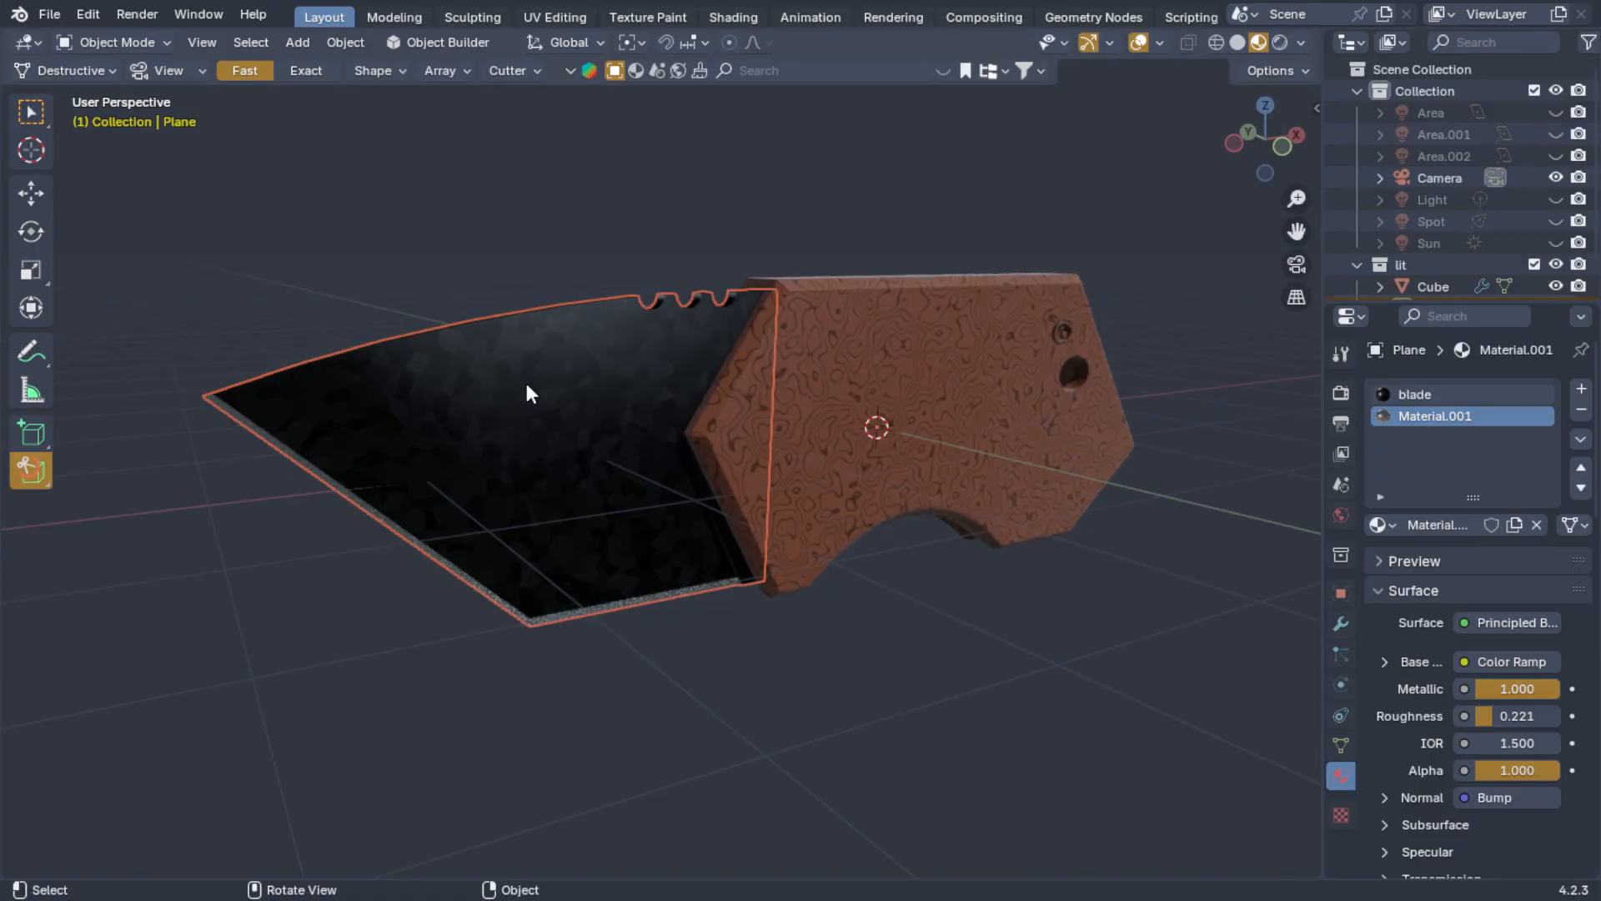
- Switch the viewport to solid shading and inspect the blade and handle as separate objects
key("Tab")
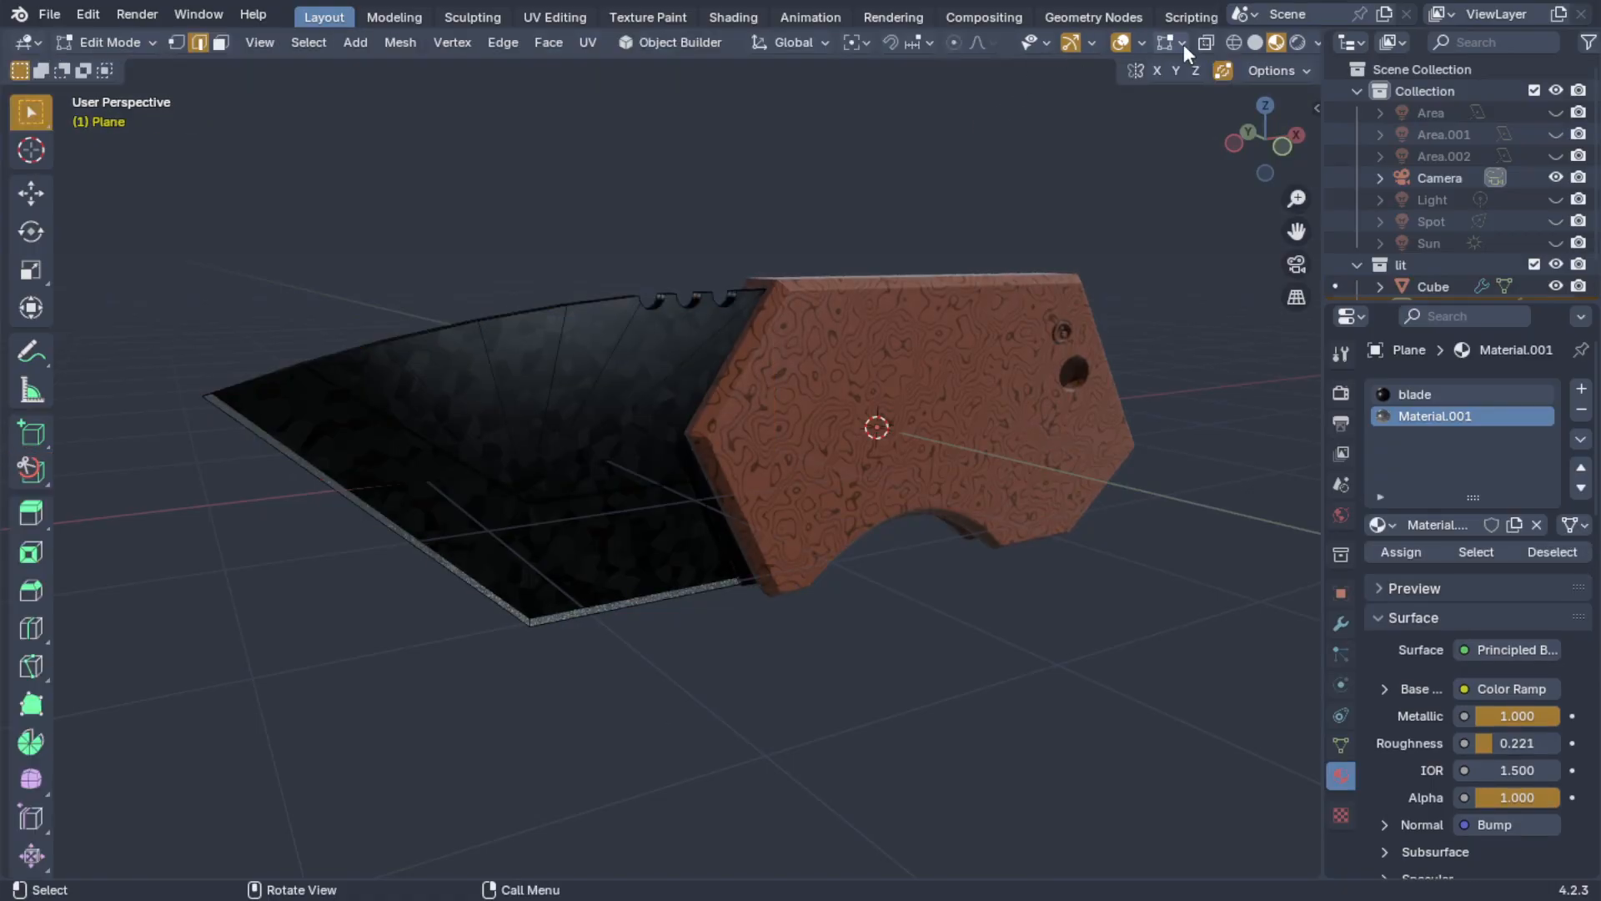
left_click(1256, 43)
mouse_move(386, 501)
middle_mouse_down()
mouse_move(533, 499)
mouse_move(928, 389)
middle_mouse_up()
key("Tab")
left_click(928, 389)
left_click(594, 427)
middle_click_drag(738, 719, 847, 692)
left_click(884, 432)
left_click(623, 412)
left_click(819, 389)
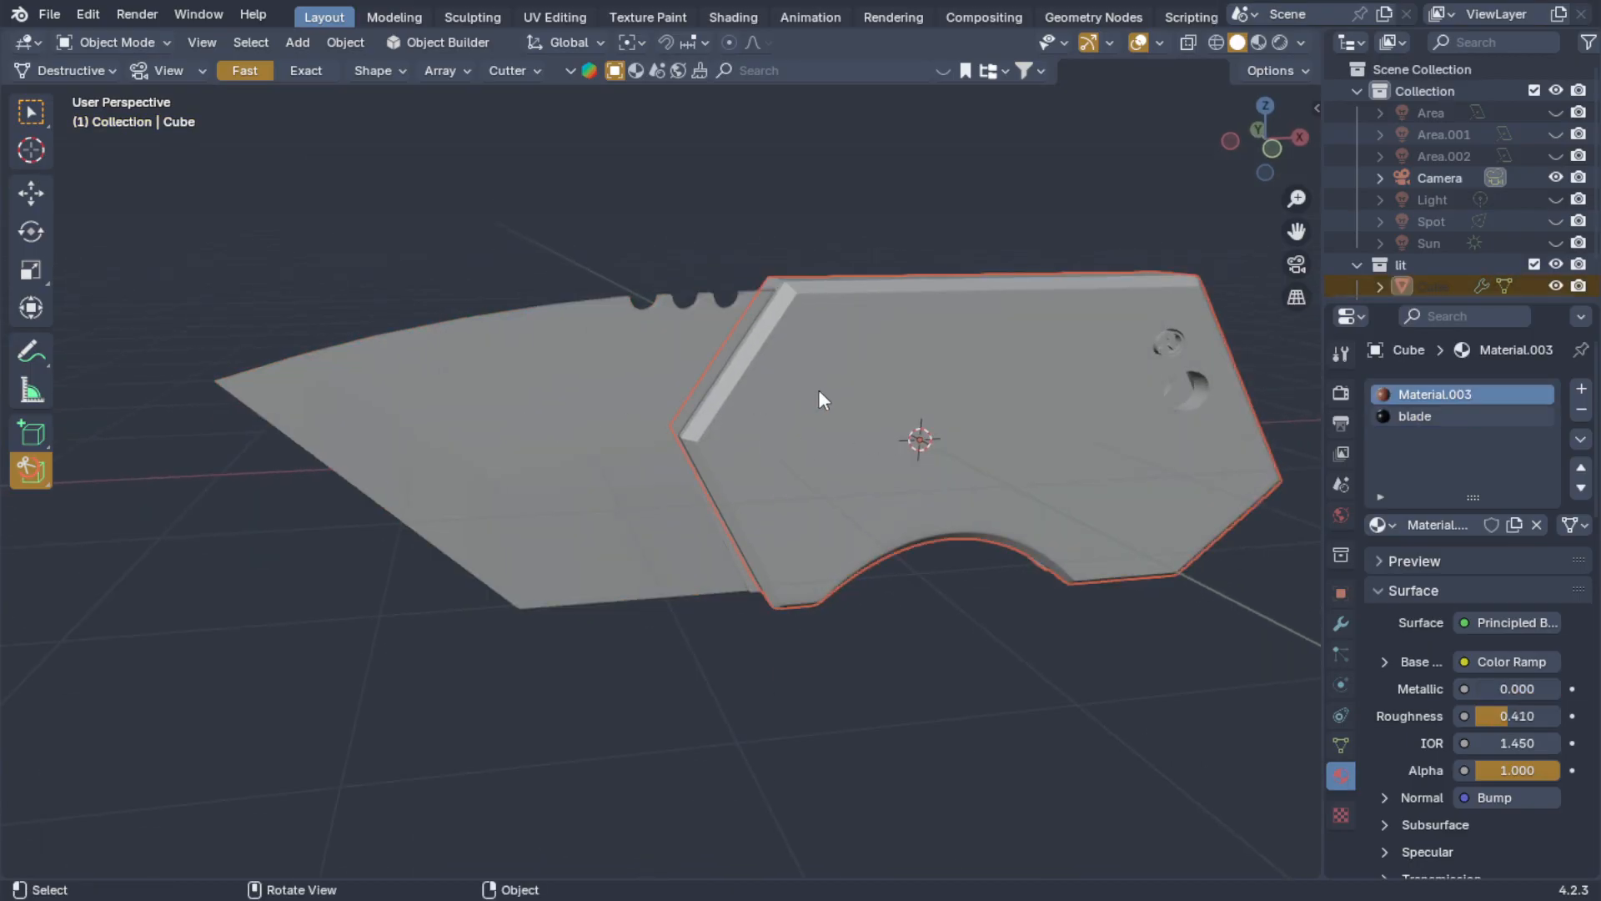
left_click(622, 384)
left_click(848, 394)
middle_click_drag(848, 393, 533, 451)
left_click(623, 452)
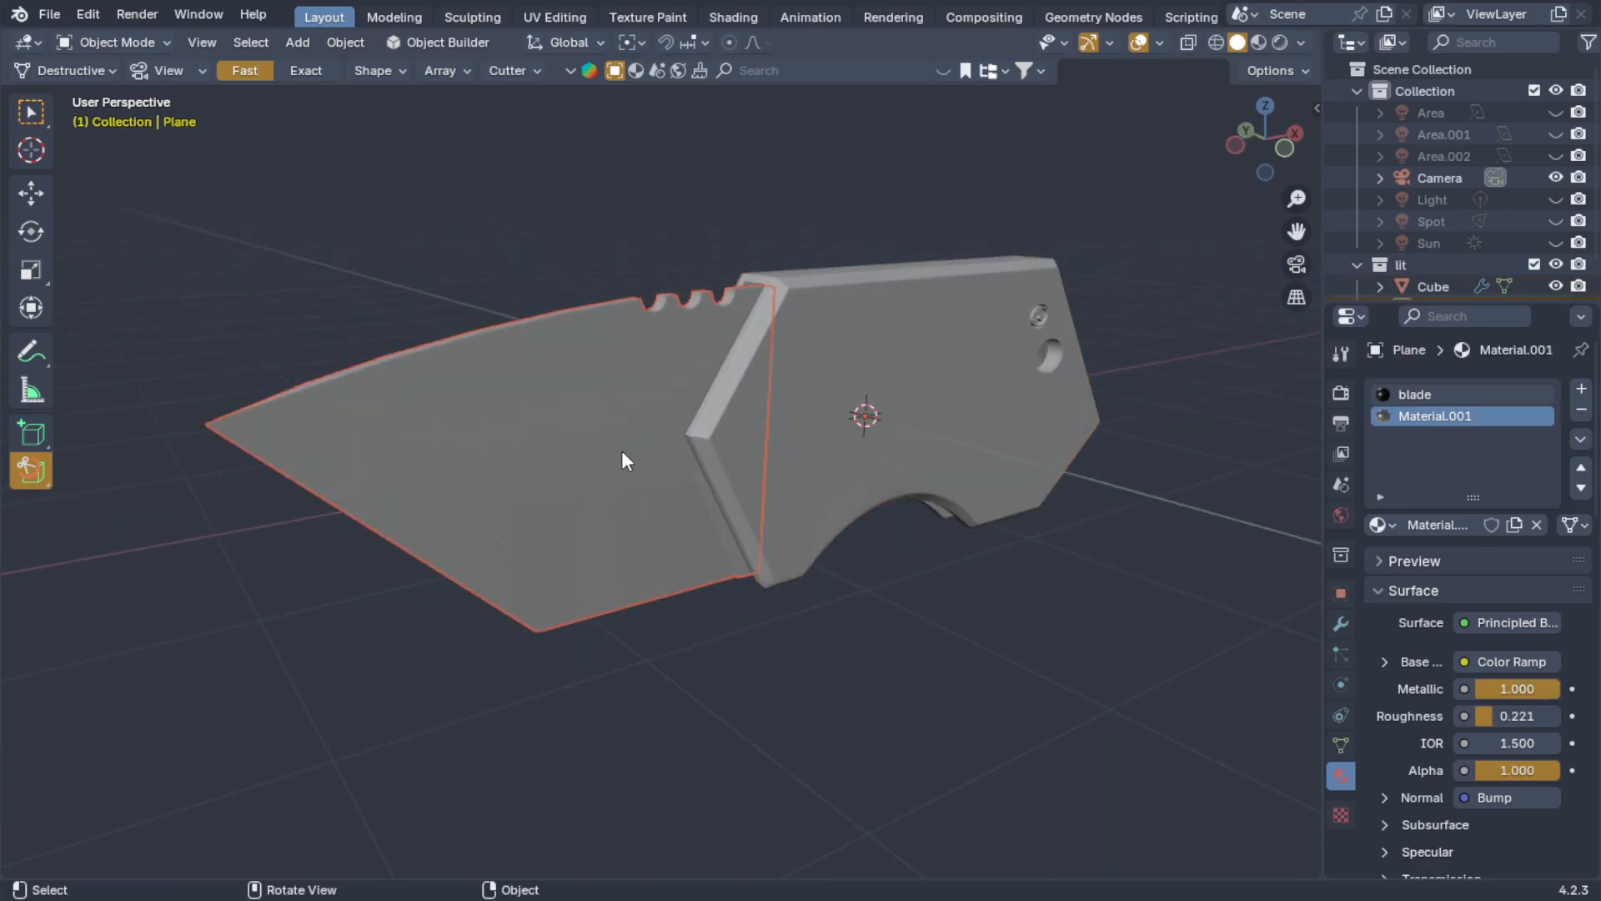
left_click(874, 349)
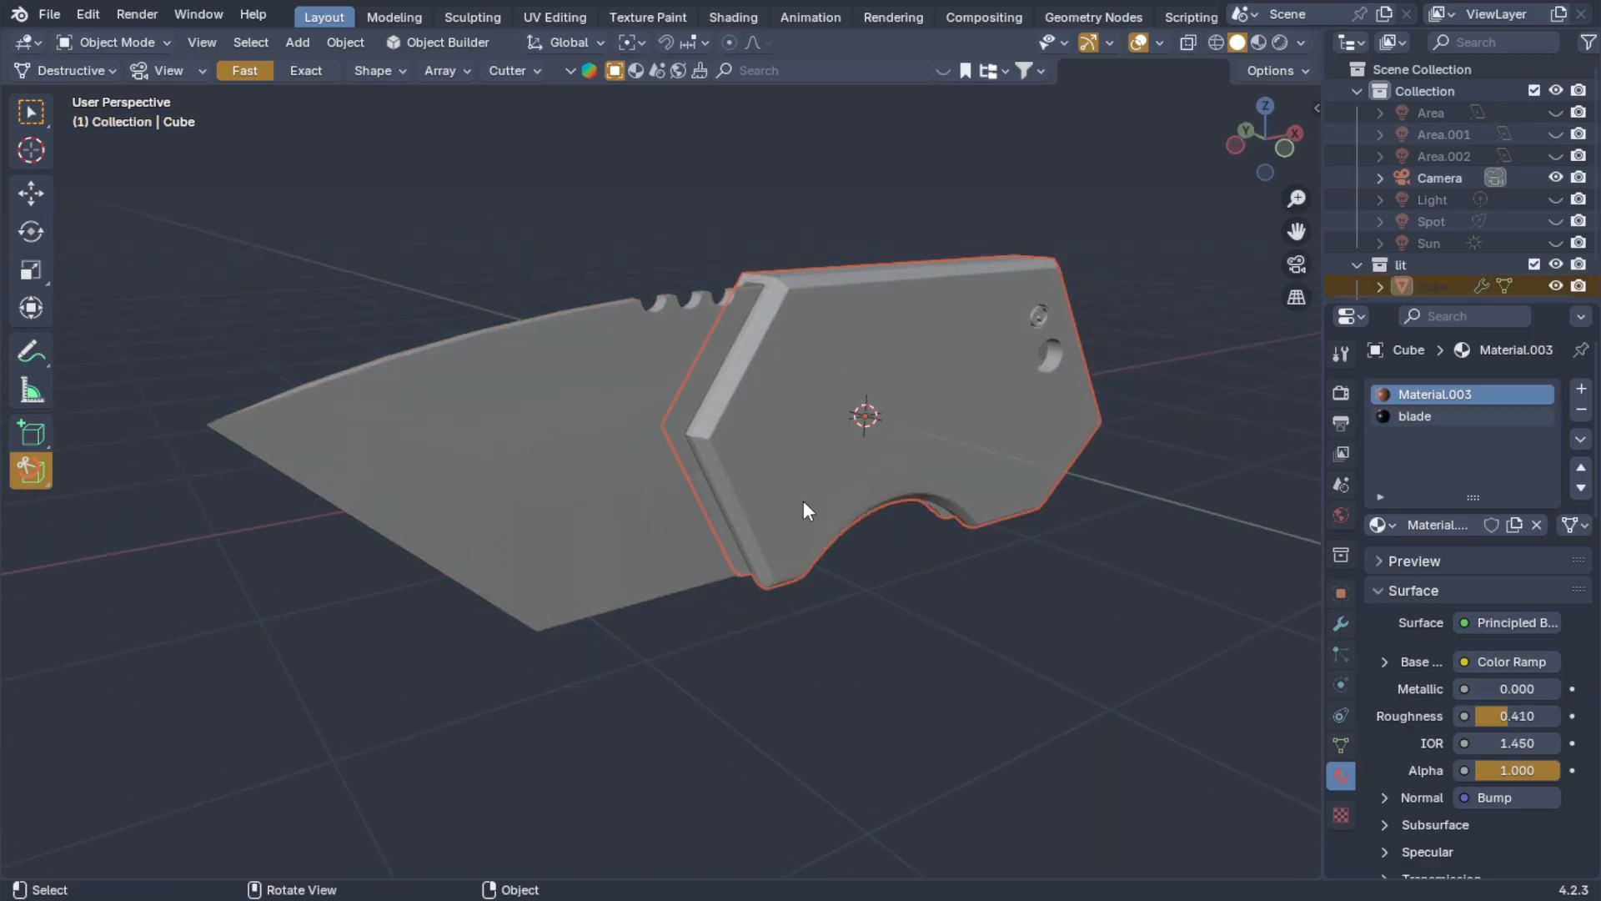
middle_click_drag(803, 500, 868, 387)
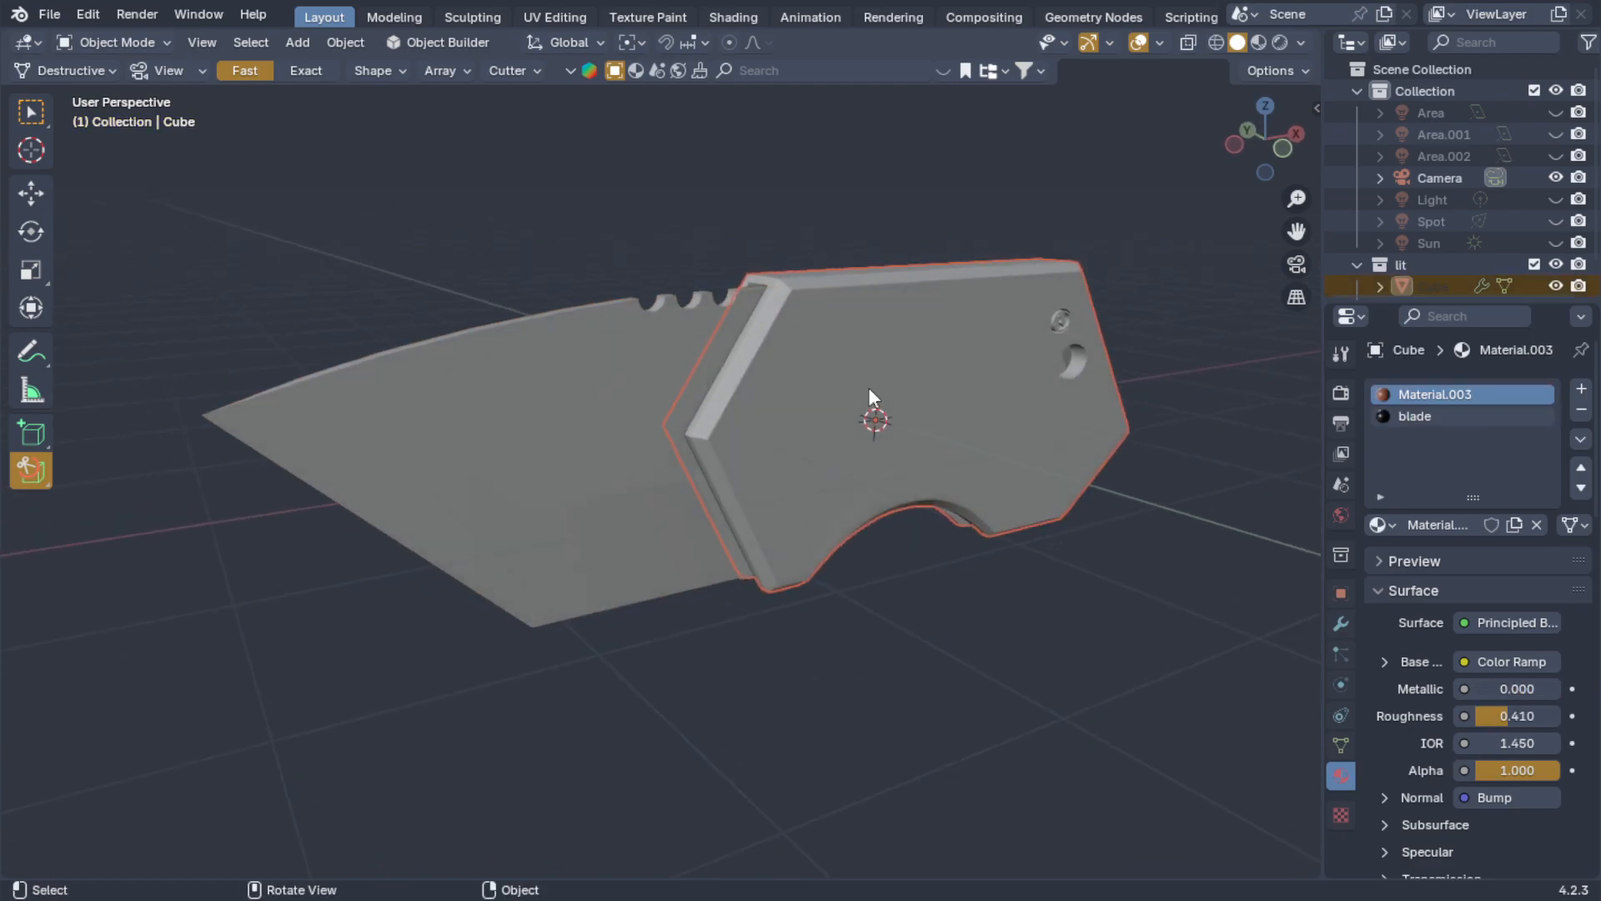
- Return the viewport to Material Preview shading and examine the materials on the blade and handle
left_click(1258, 42)
mouse_move(951, 278)
middle_mouse_down()
mouse_move(630, 484)
mouse_move(987, 223)
mouse_move(901, 227)
mouse_move(931, 247)
mouse_move(917, 272)
mouse_move(940, 287)
mouse_move(919, 276)
middle_mouse_up()
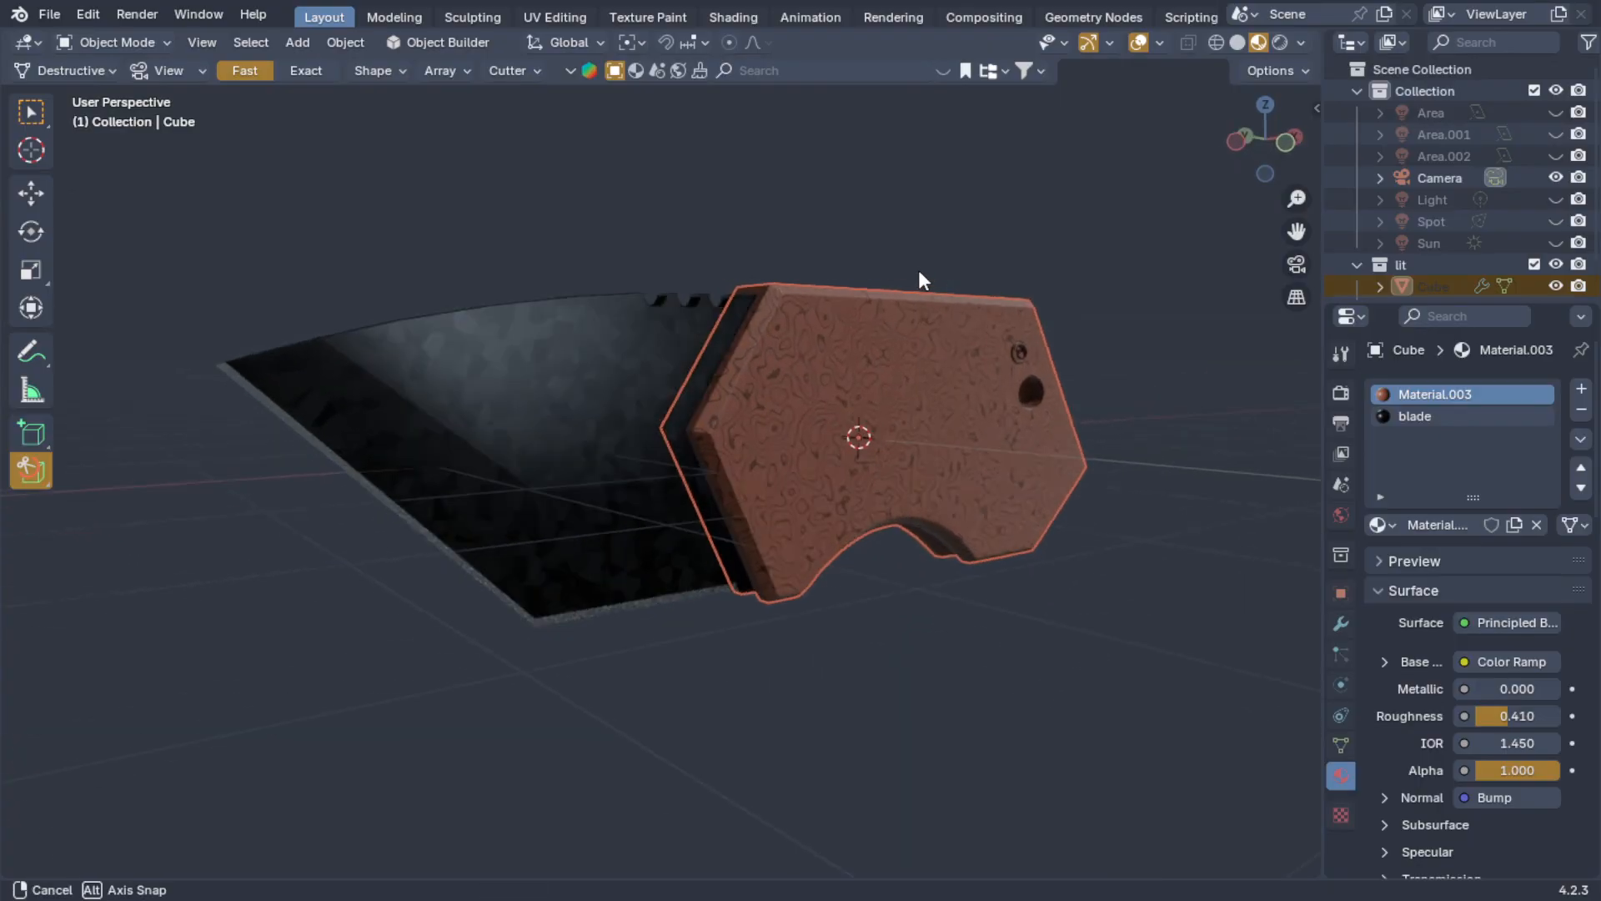
left_click(608, 401)
middle_click_drag(618, 417, 869, 357)
left_click(979, 393)
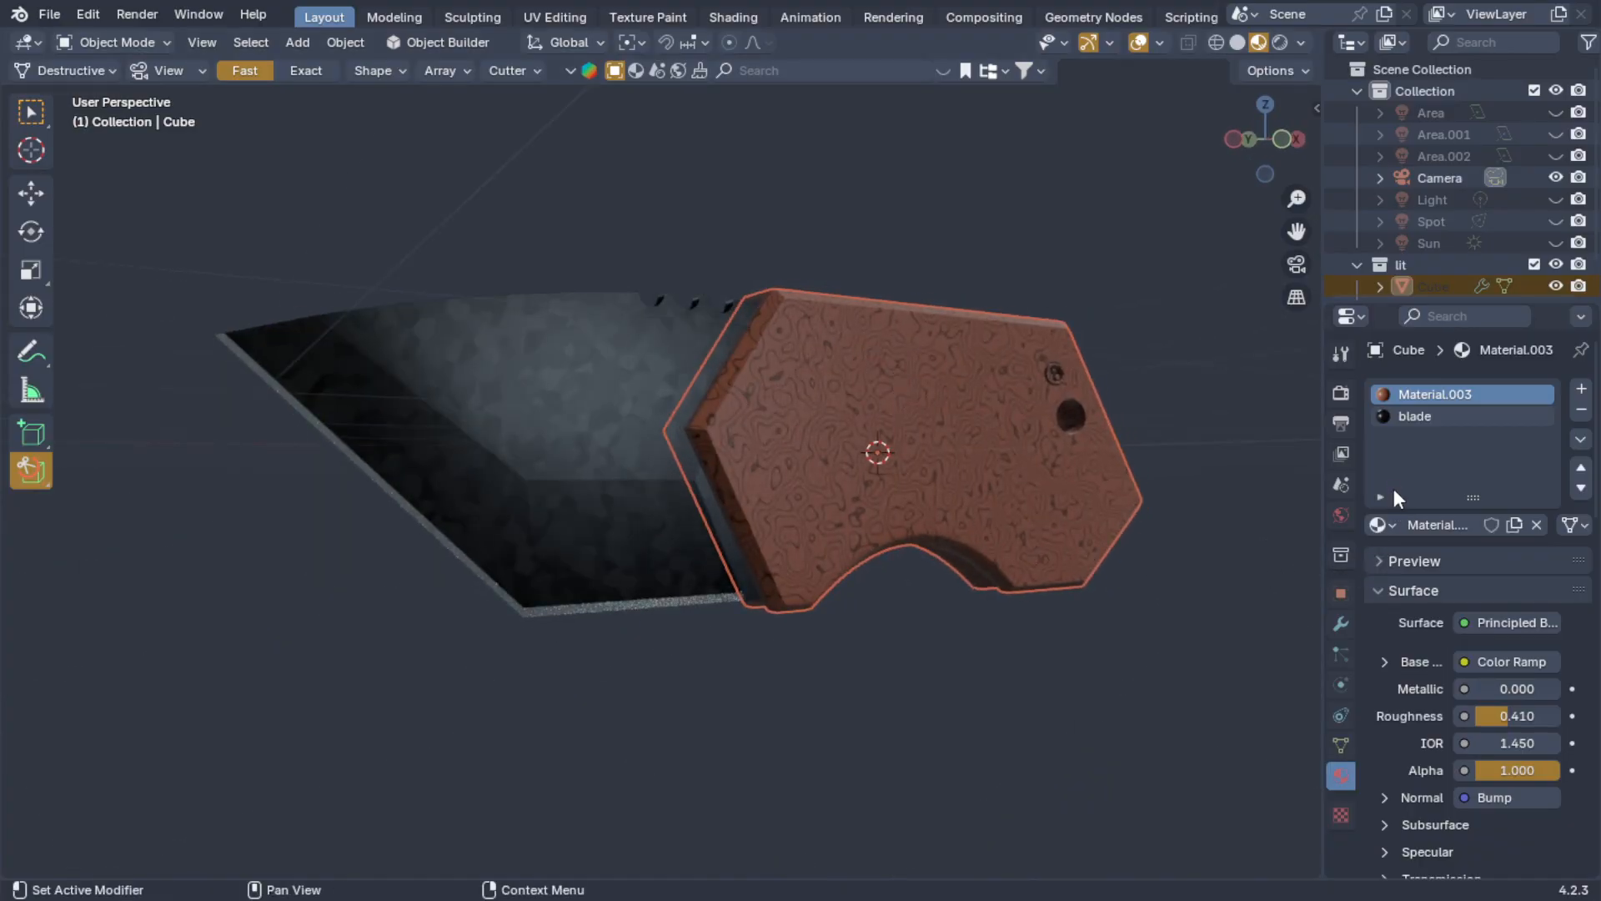
middle_click_drag(693, 469, 1083, 513)
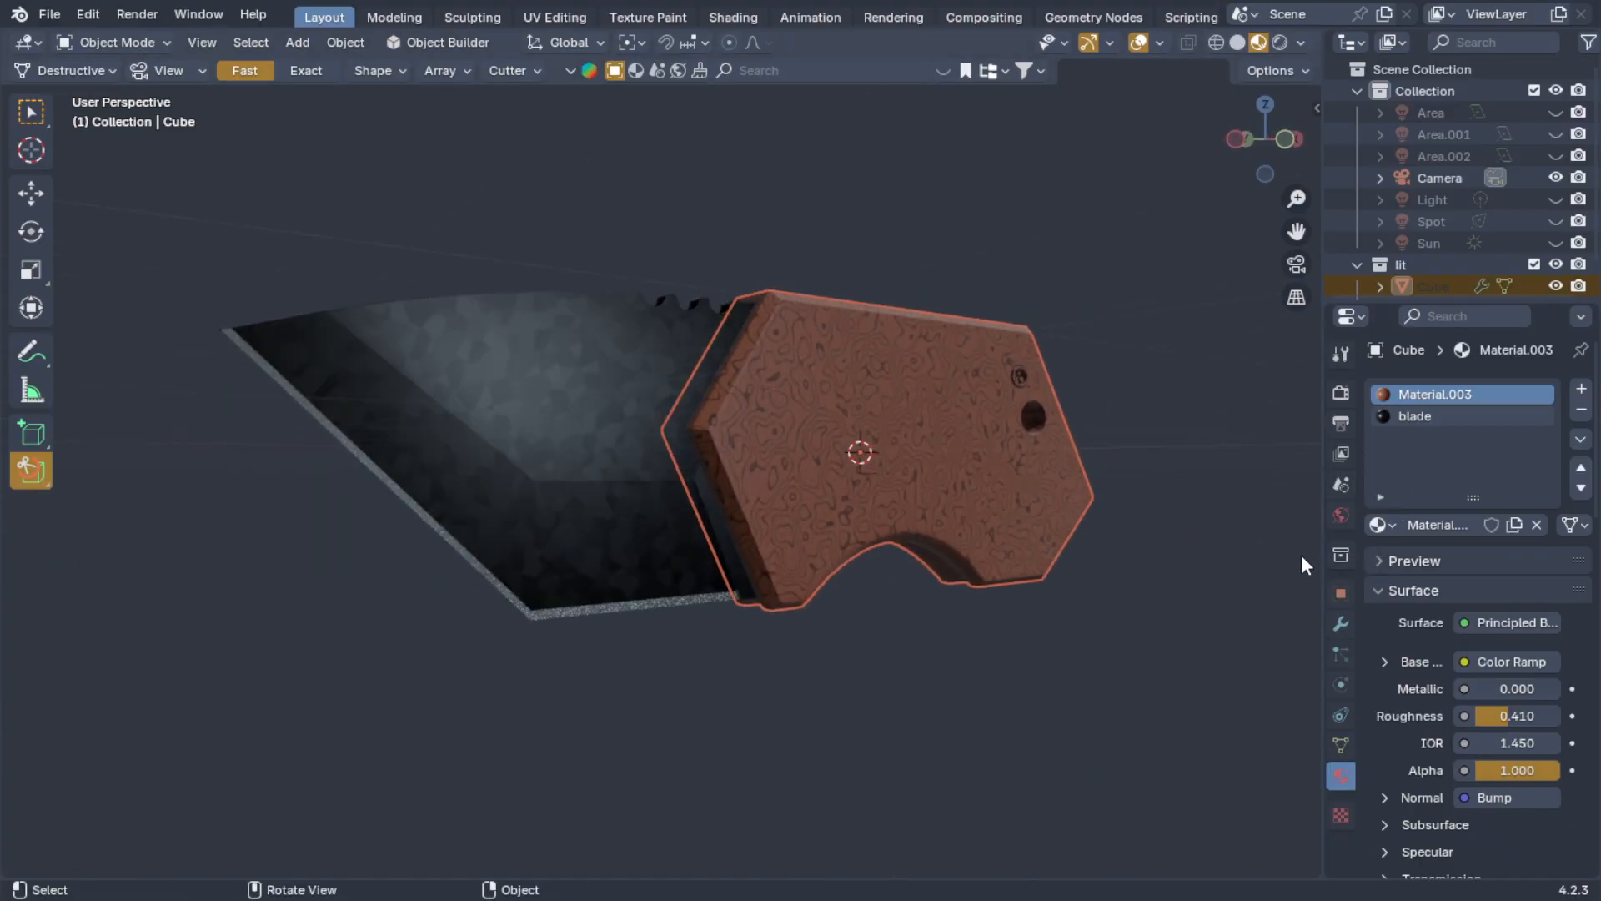
middle_click_drag(554, 458, 775, 526)
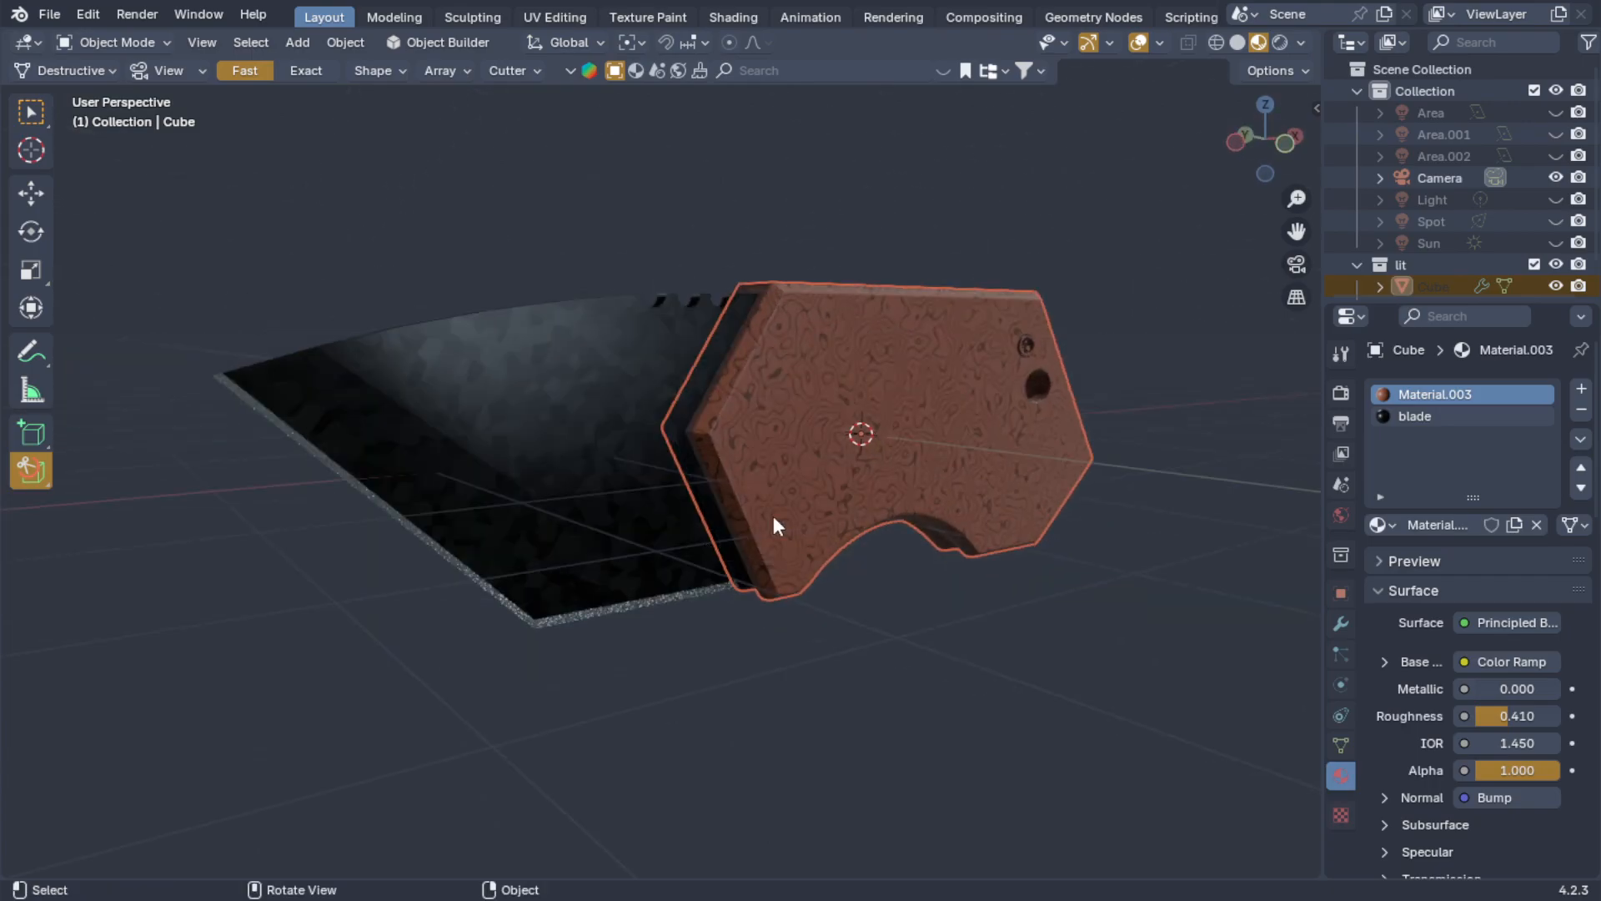
- Split the 3D viewport vertically and turn the new area into a Shader Editor with its sidebar hidden
right_click(1320, 527)
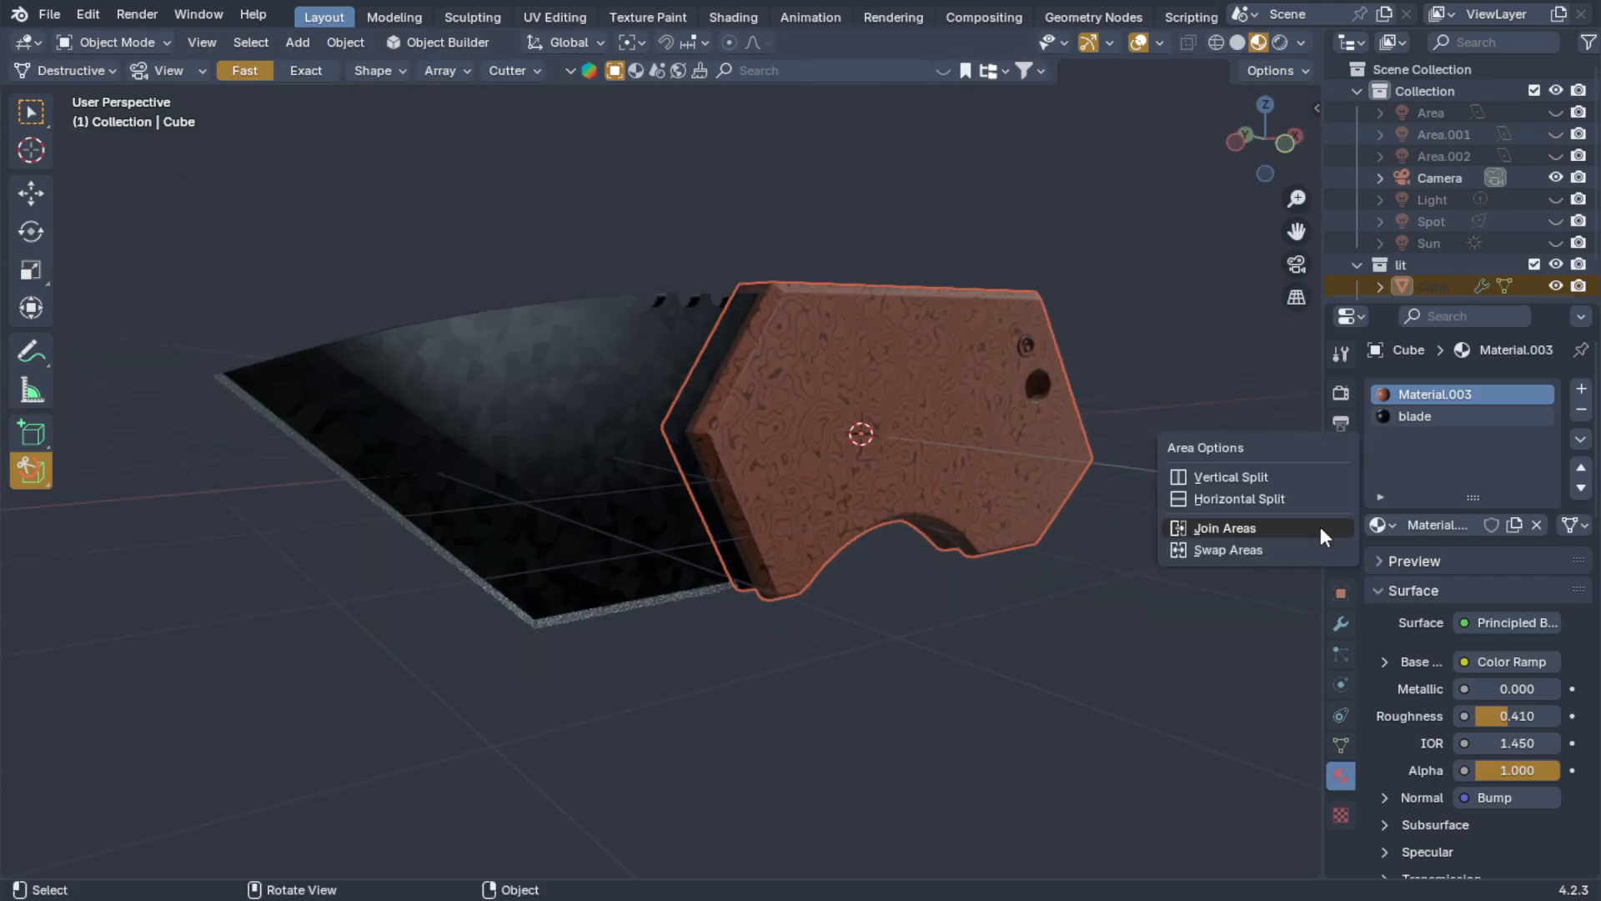
left_click(1271, 477)
left_click(739, 458)
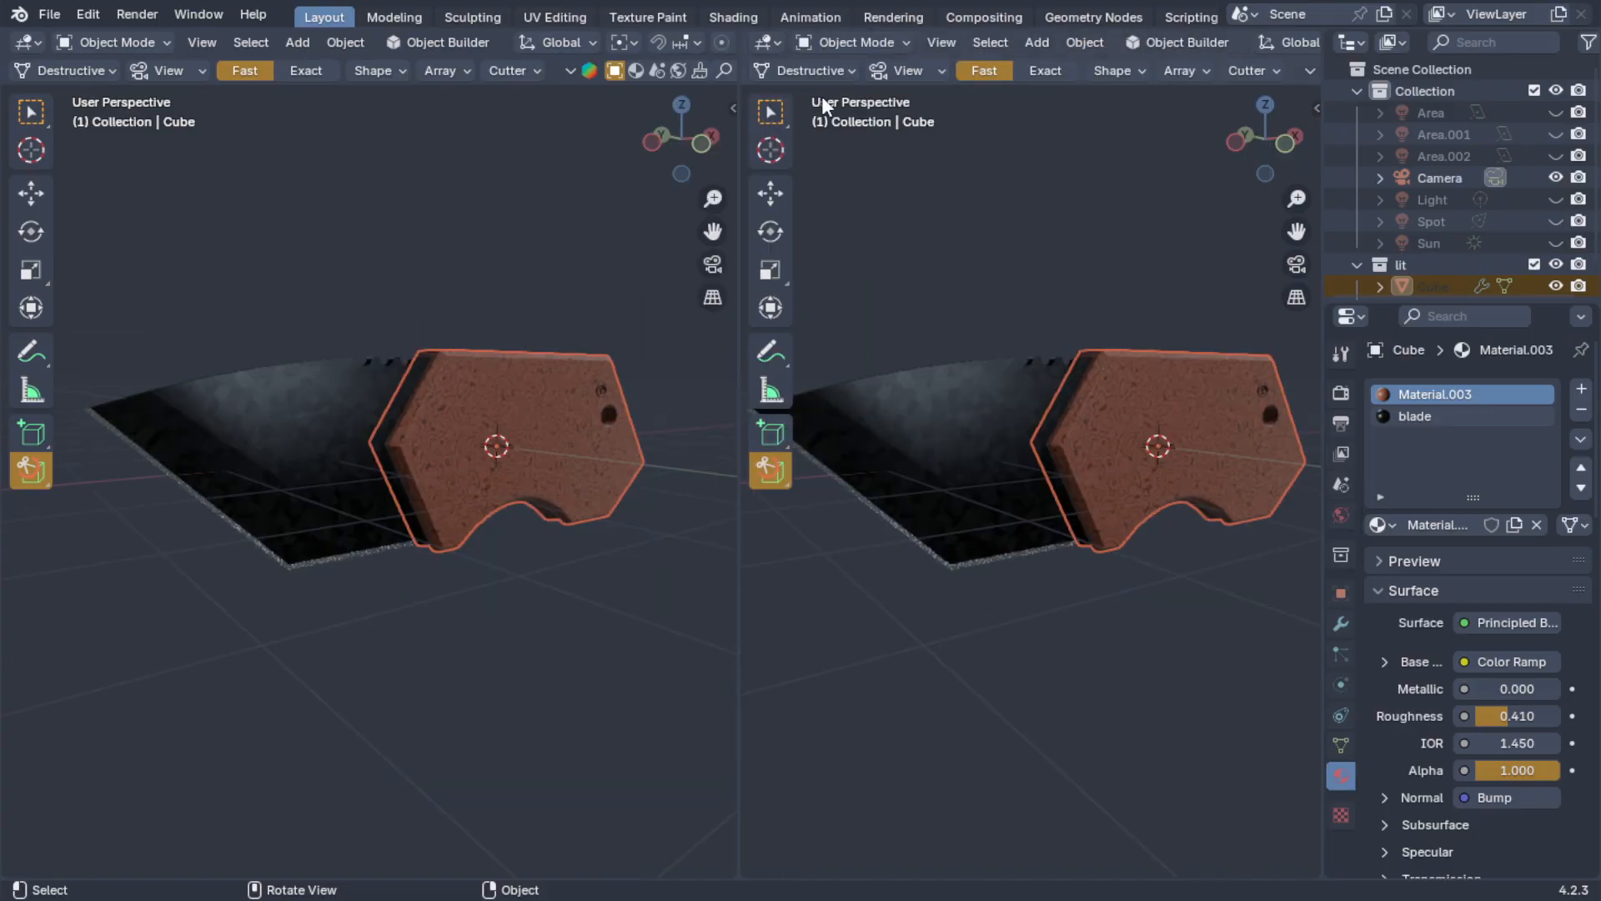
left_click(772, 43)
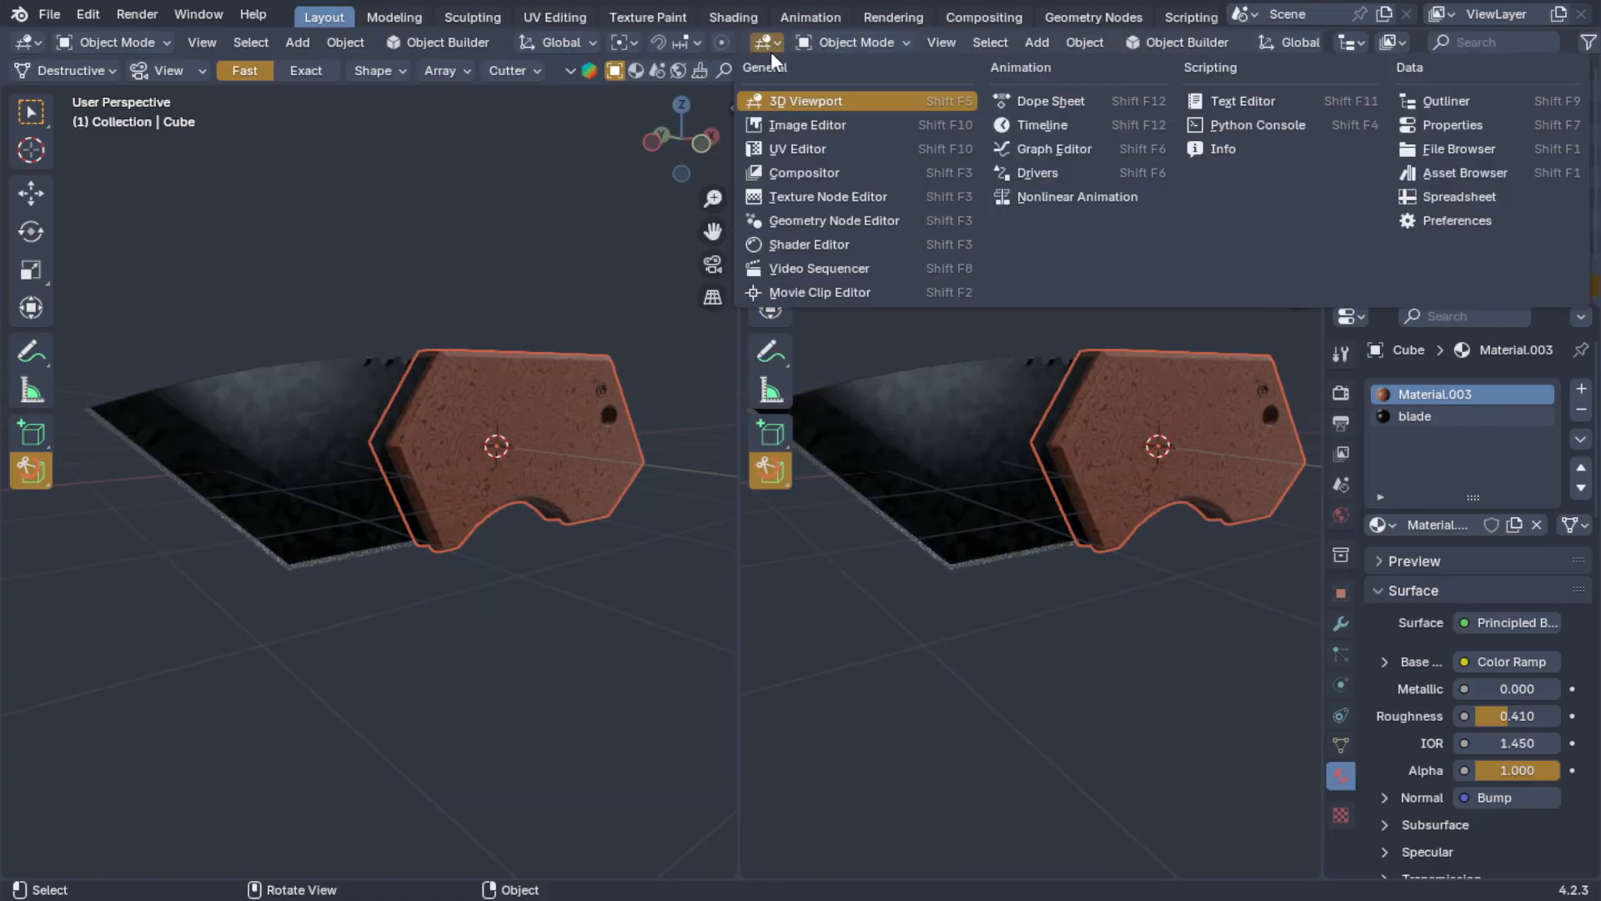
left_click(819, 244)
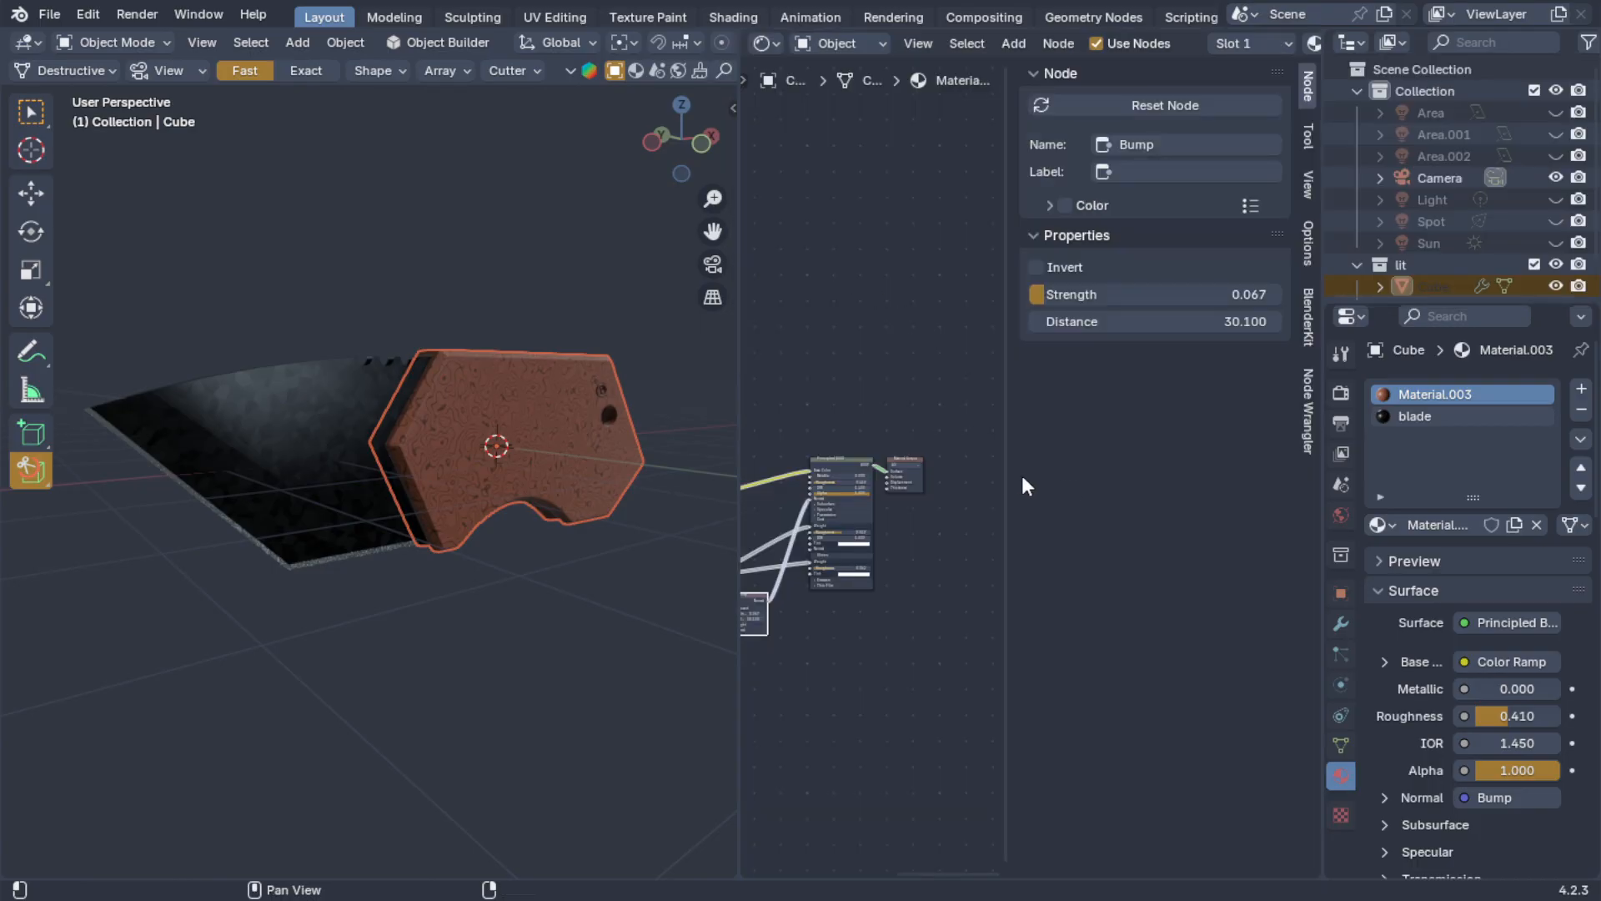
key("n")
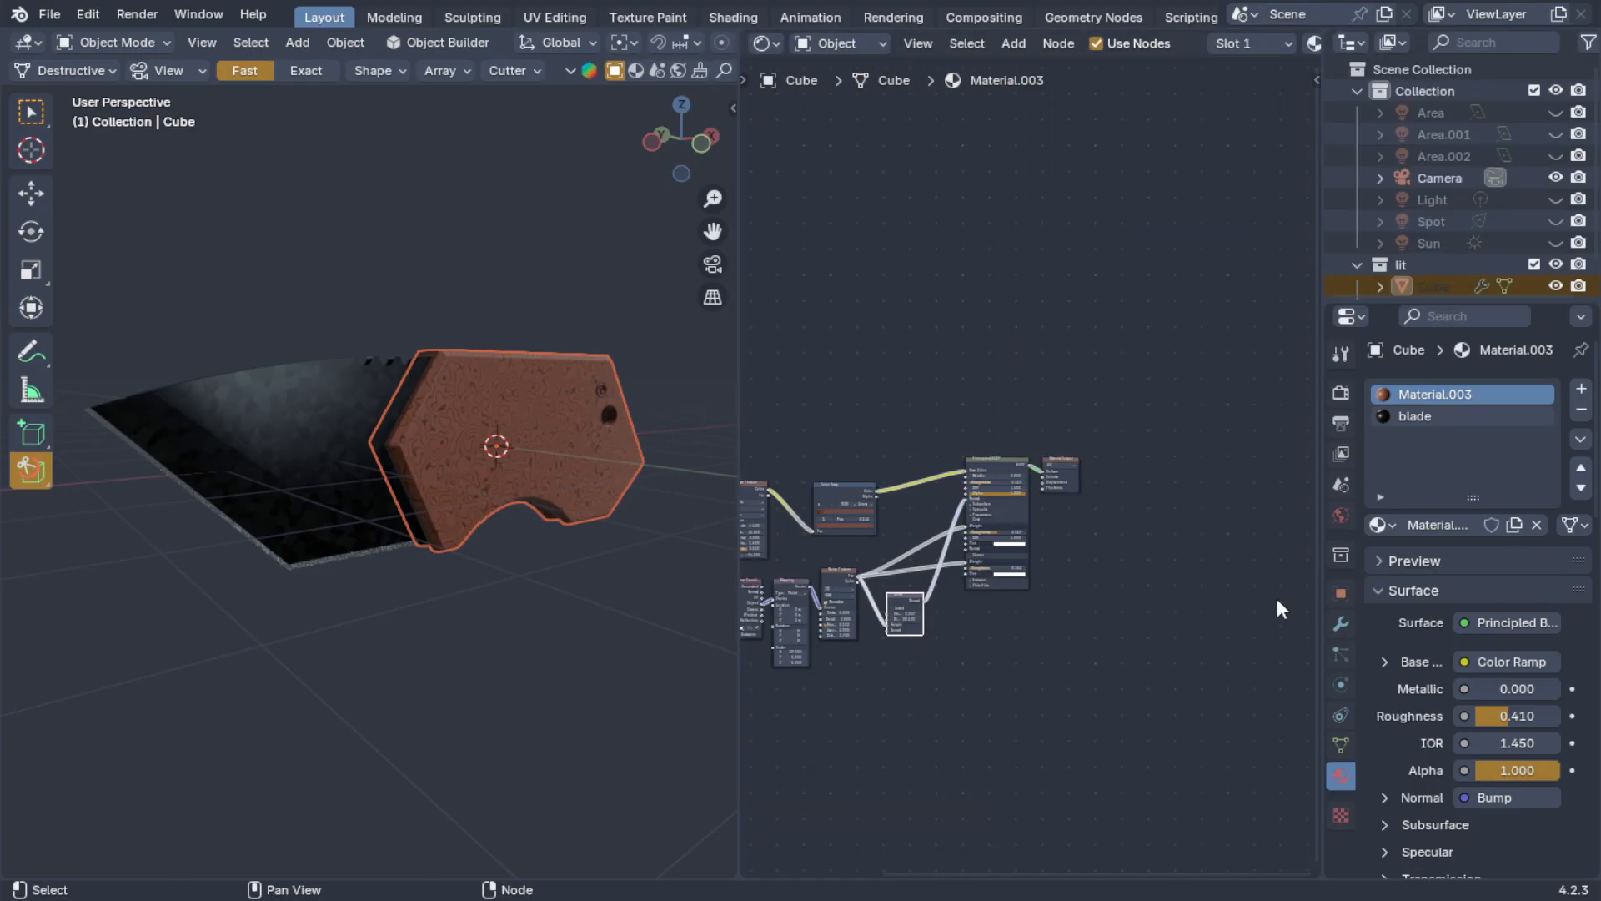
- Examine the overall node layout of Material.003 alongside a close view of the handle's surface pattern
middle_click_drag(993, 542, 1140, 453)
scroll(1038, 467, "up", 3)
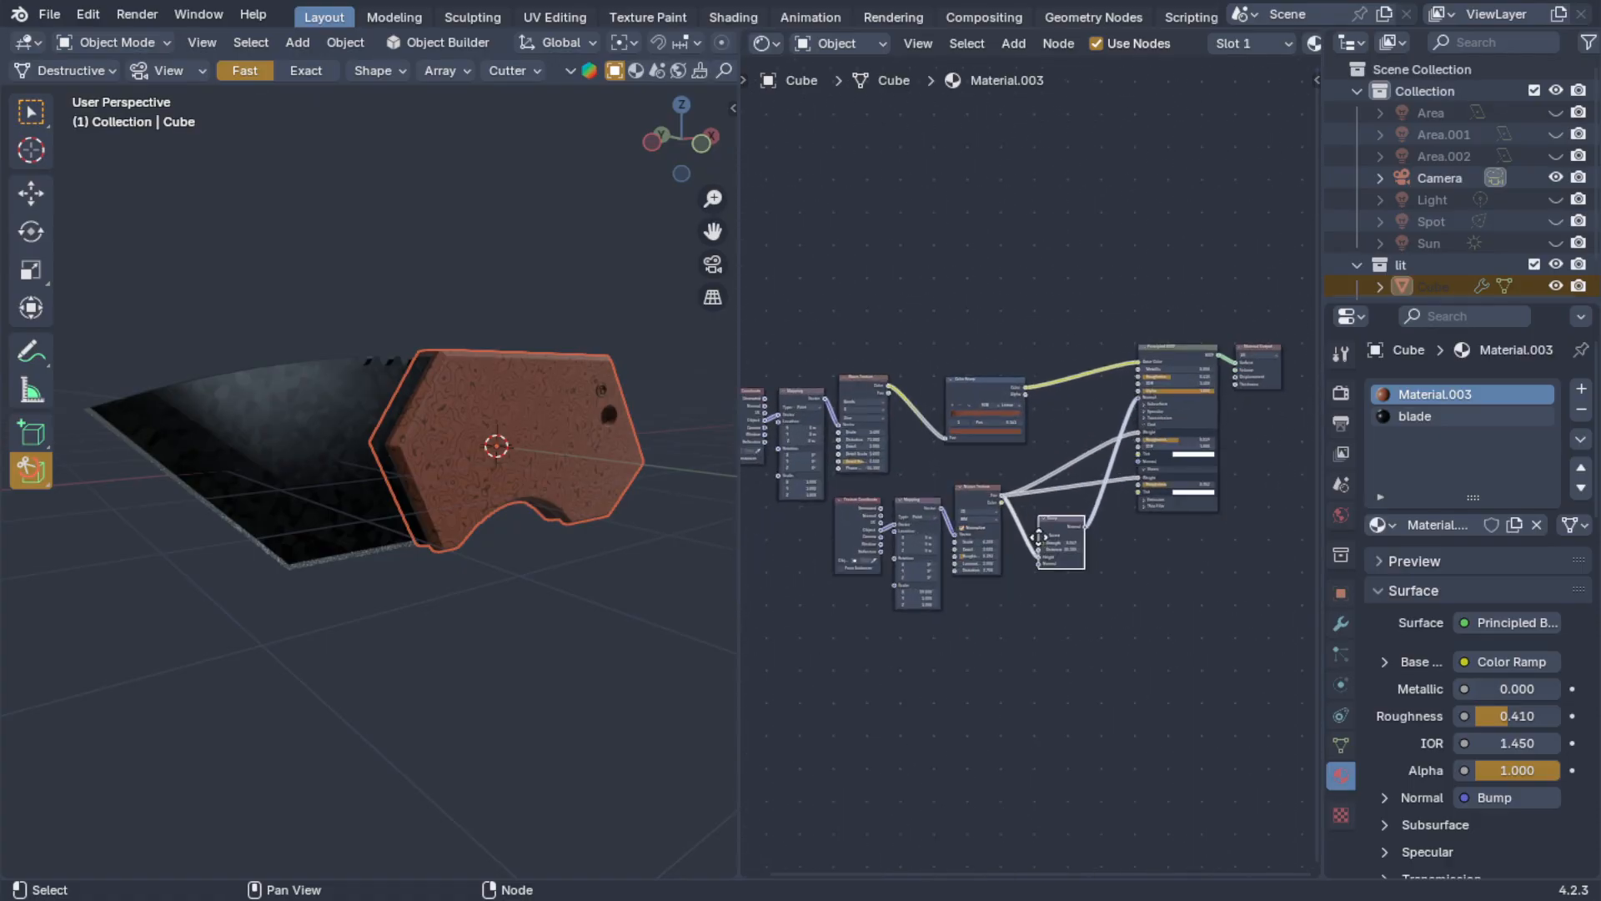
middle_click_drag(1037, 540, 1102, 501)
scroll(1089, 407, "down", 1)
middle_click_drag(1073, 323, 1028, 315)
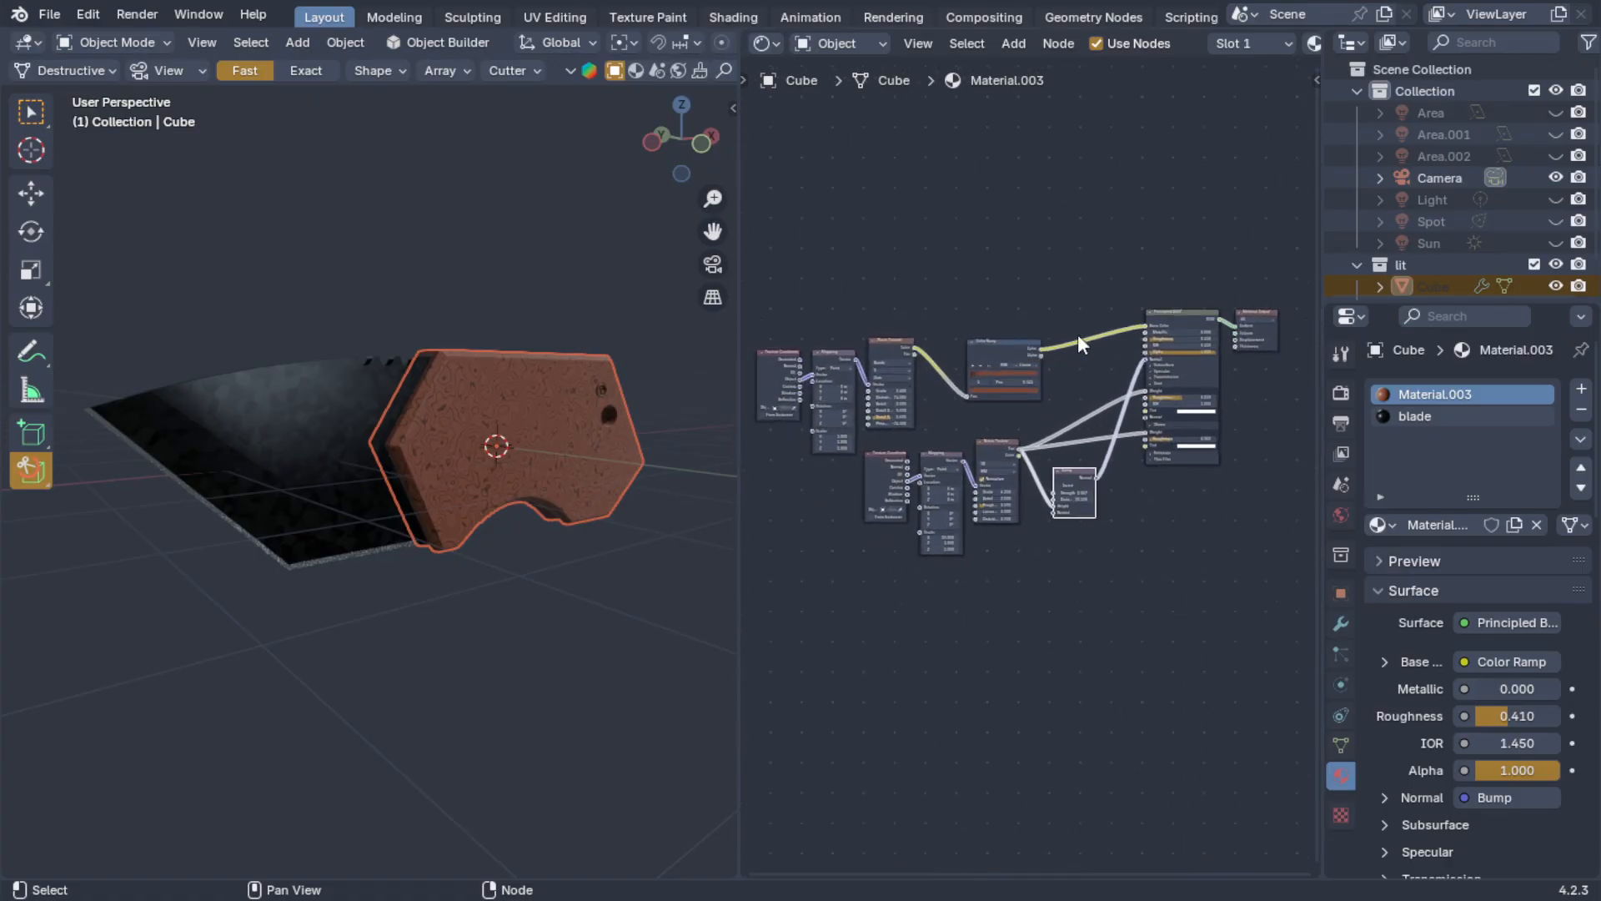
middle_click_drag(593, 475, 547, 488)
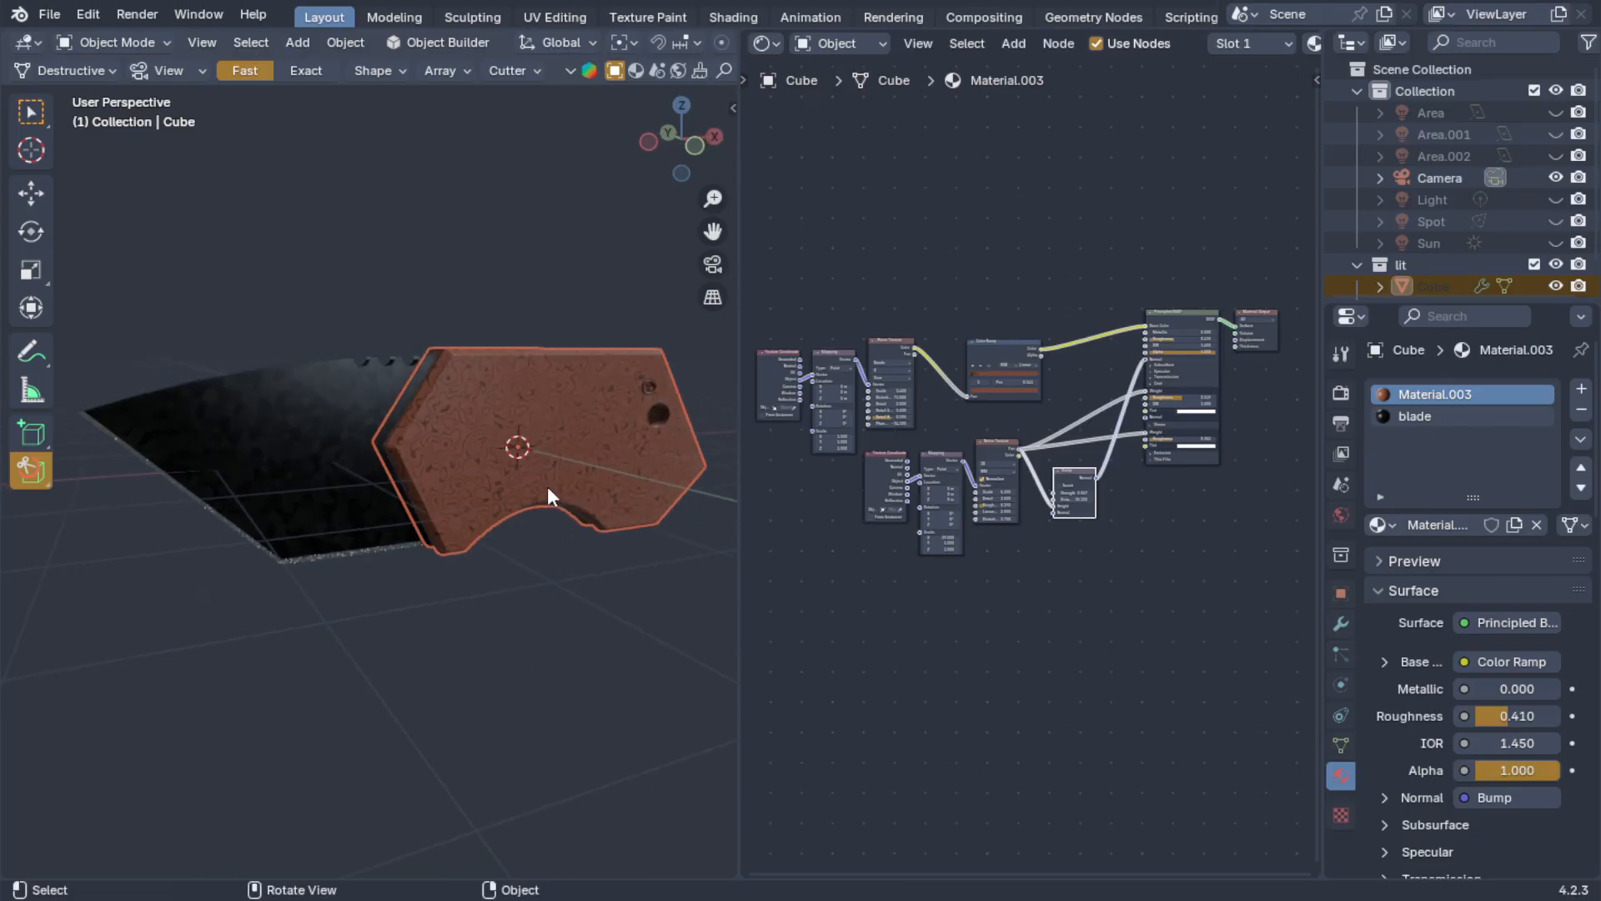
scroll(547, 487, "up", 3)
middle_click_drag(569, 392, 514, 406)
scroll(544, 402, "up", 3)
scroll(479, 398, "down", 2)
scroll(513, 403, "up", 1)
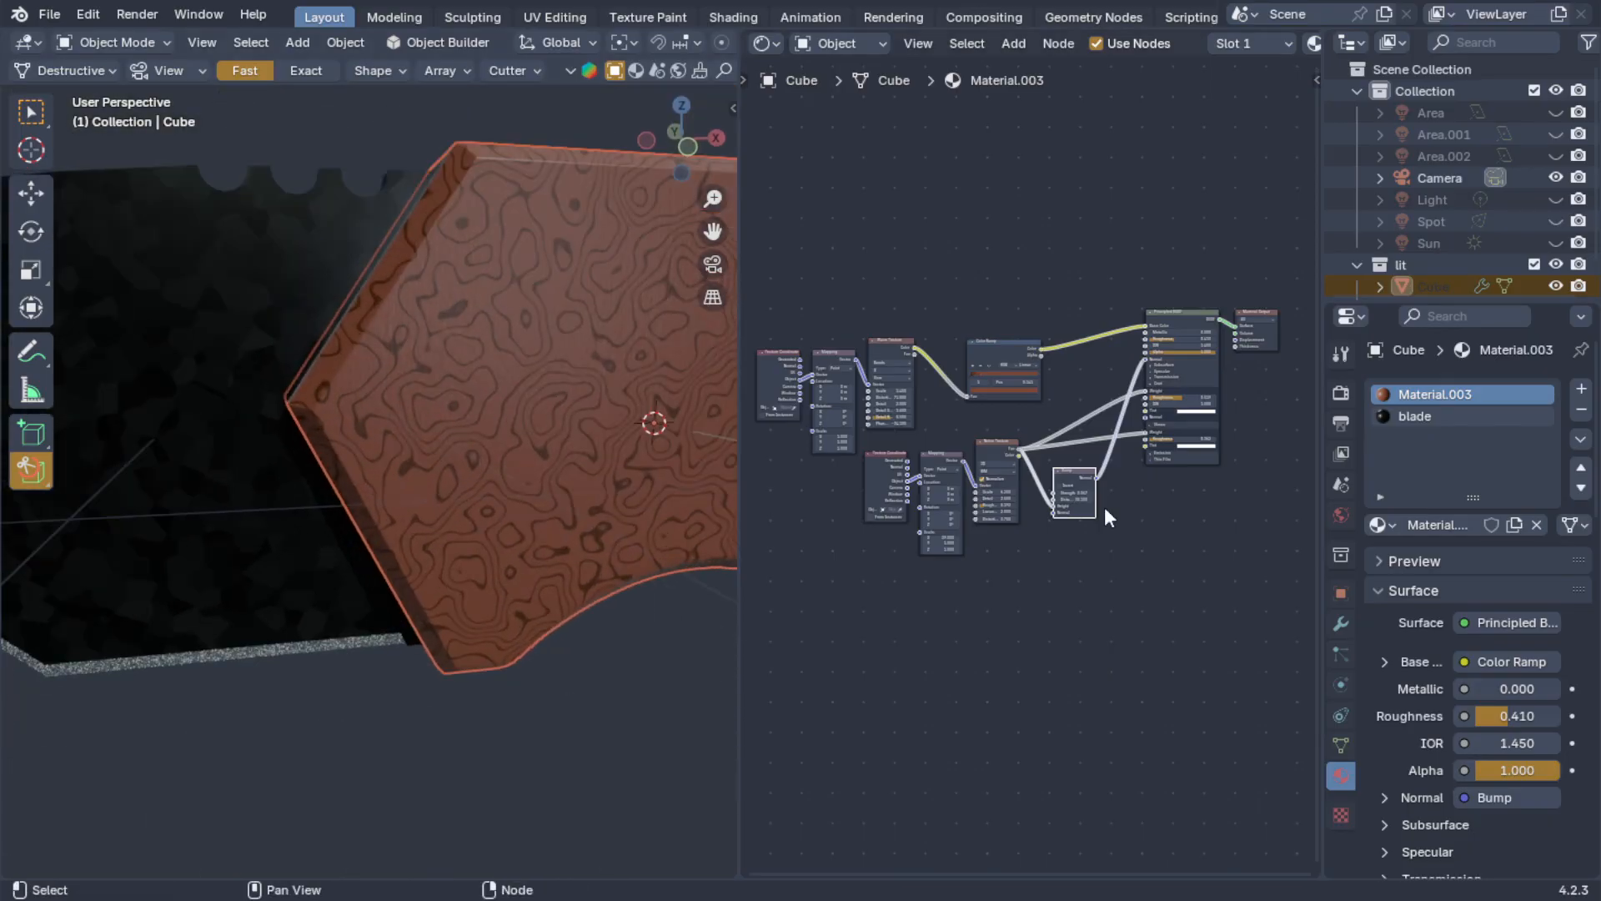
- Examine the Mapping, Wave Texture, Noise Texture, Color Ramp and Bump nodes of the handle's existing material
scroll(1104, 507, "up", 9)
middle_click_drag(972, 355, 925, 419)
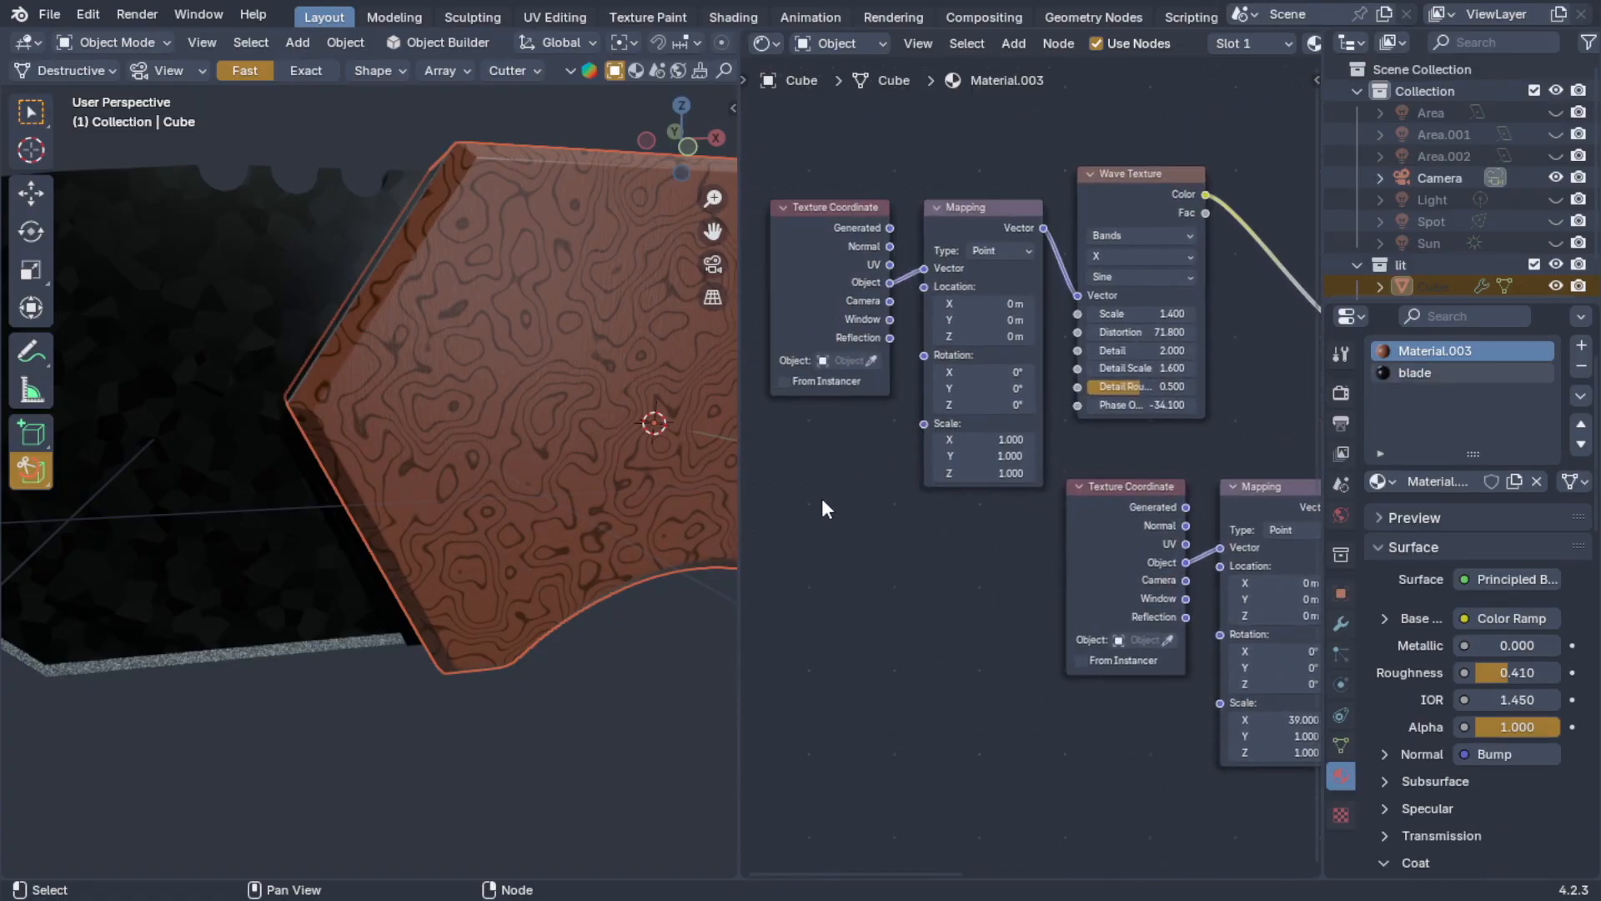
scroll(964, 572, "down", 4)
middle_click_drag(943, 574, 868, 489)
left_click(177, 492)
middle_click_drag(177, 492, 405, 565)
middle_click_drag(1001, 565, 908, 623)
left_click(542, 379)
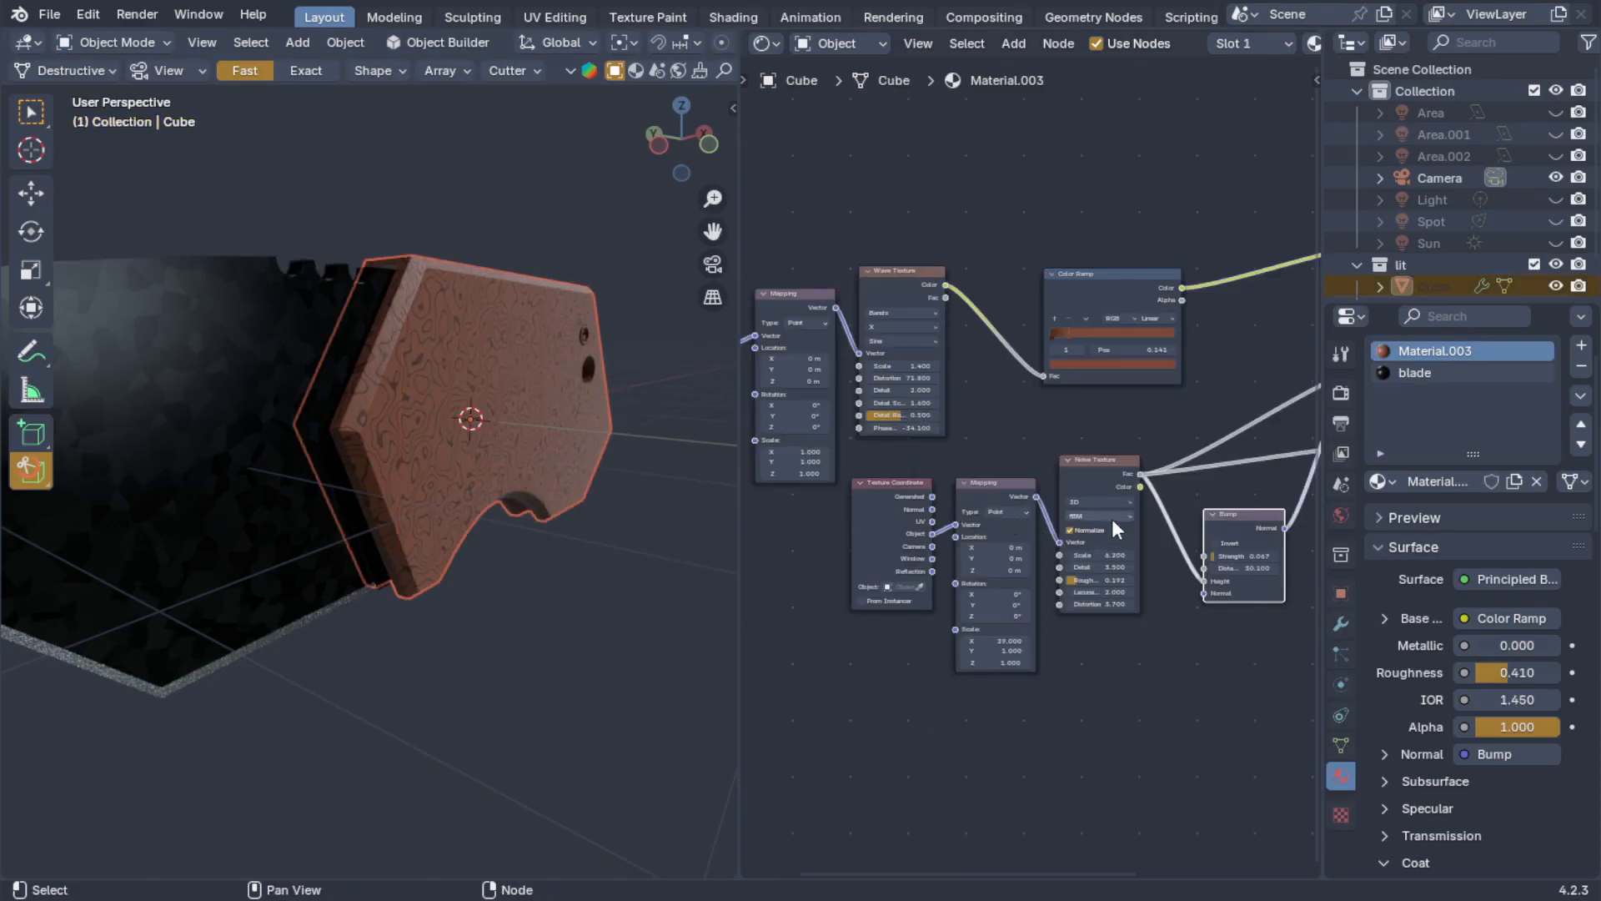
- Add a material slot to the handle object and create a new material named handle in it
left_click(1578, 351)
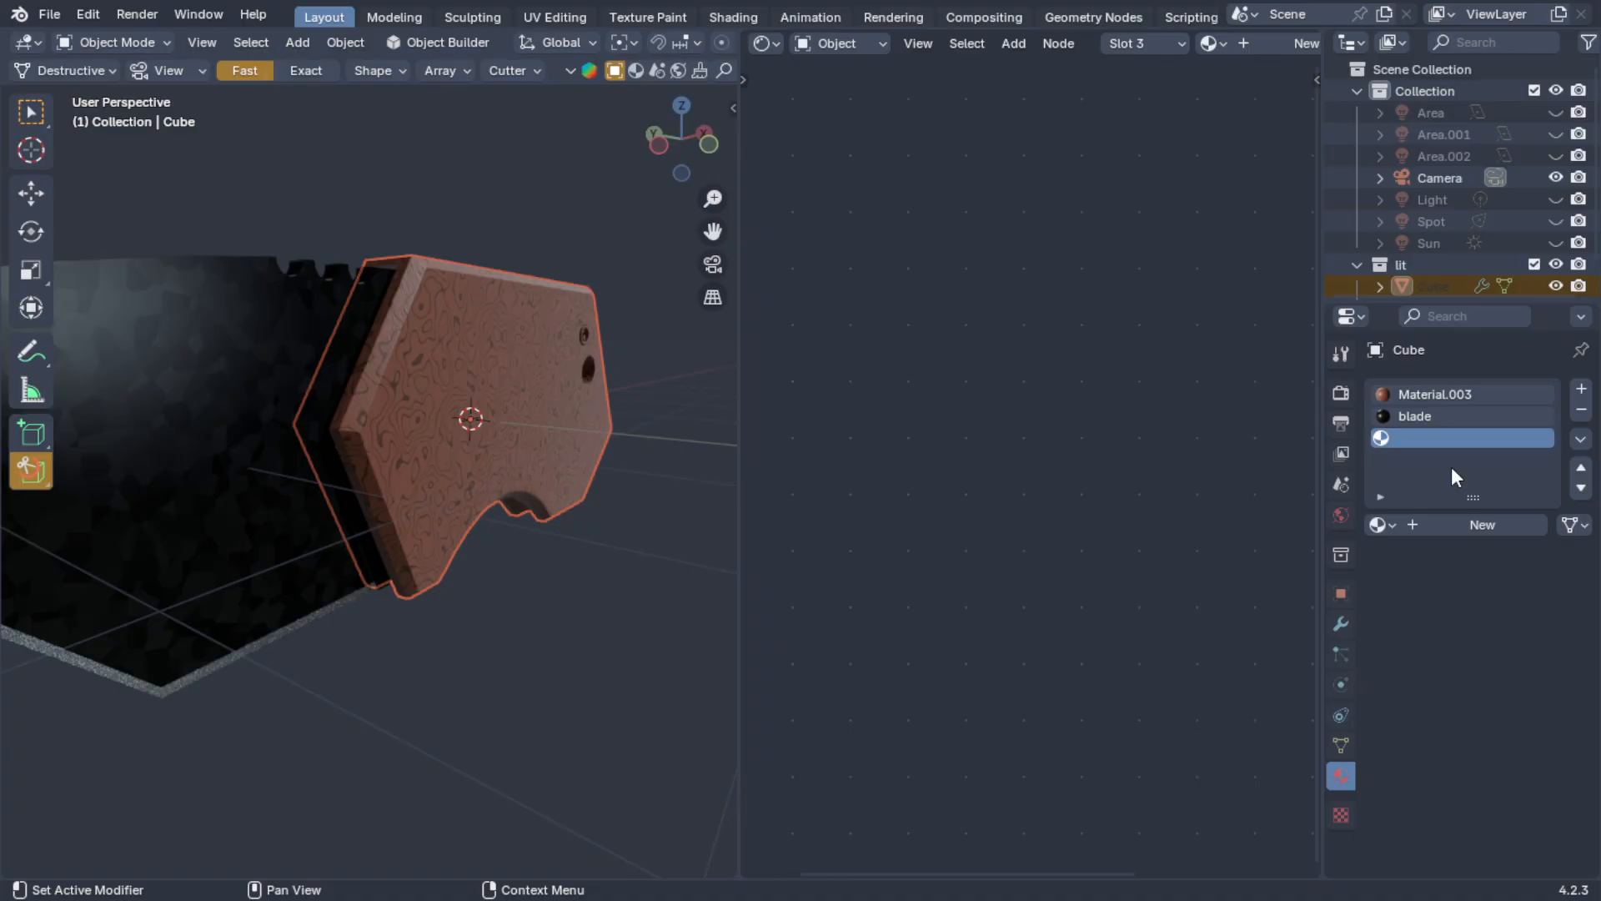
left_click(1449, 529)
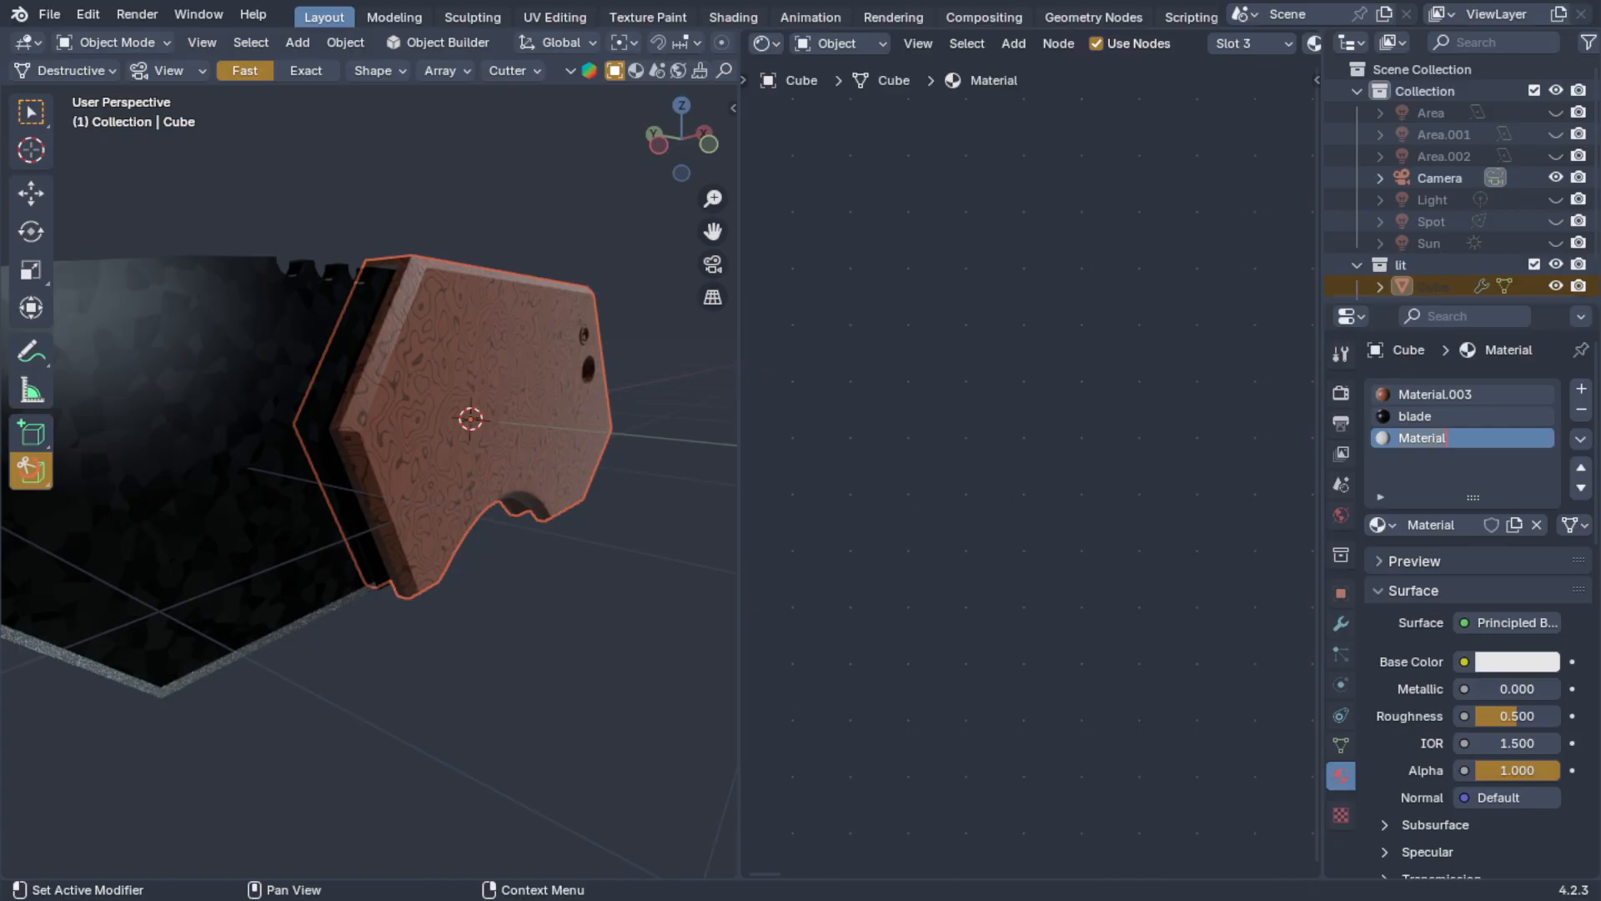
type("handle")
key("Return")
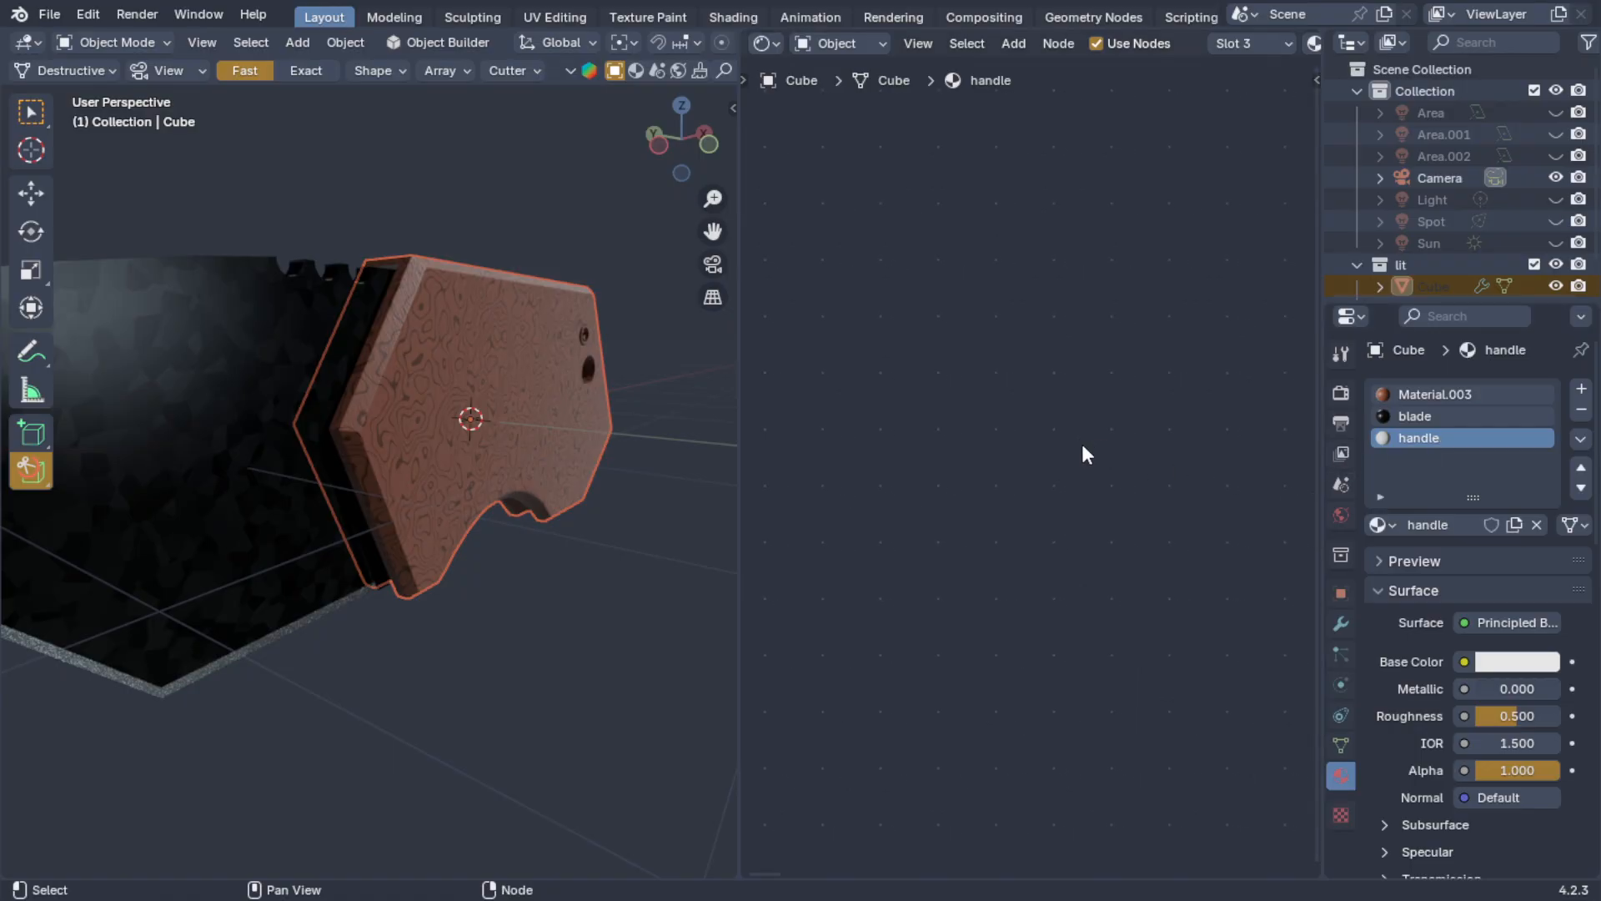
- Assign the handle material to all faces of the handle mesh
key("Home")
middle_click_drag(577, 442, 444, 417)
key("Tab")
key("a")
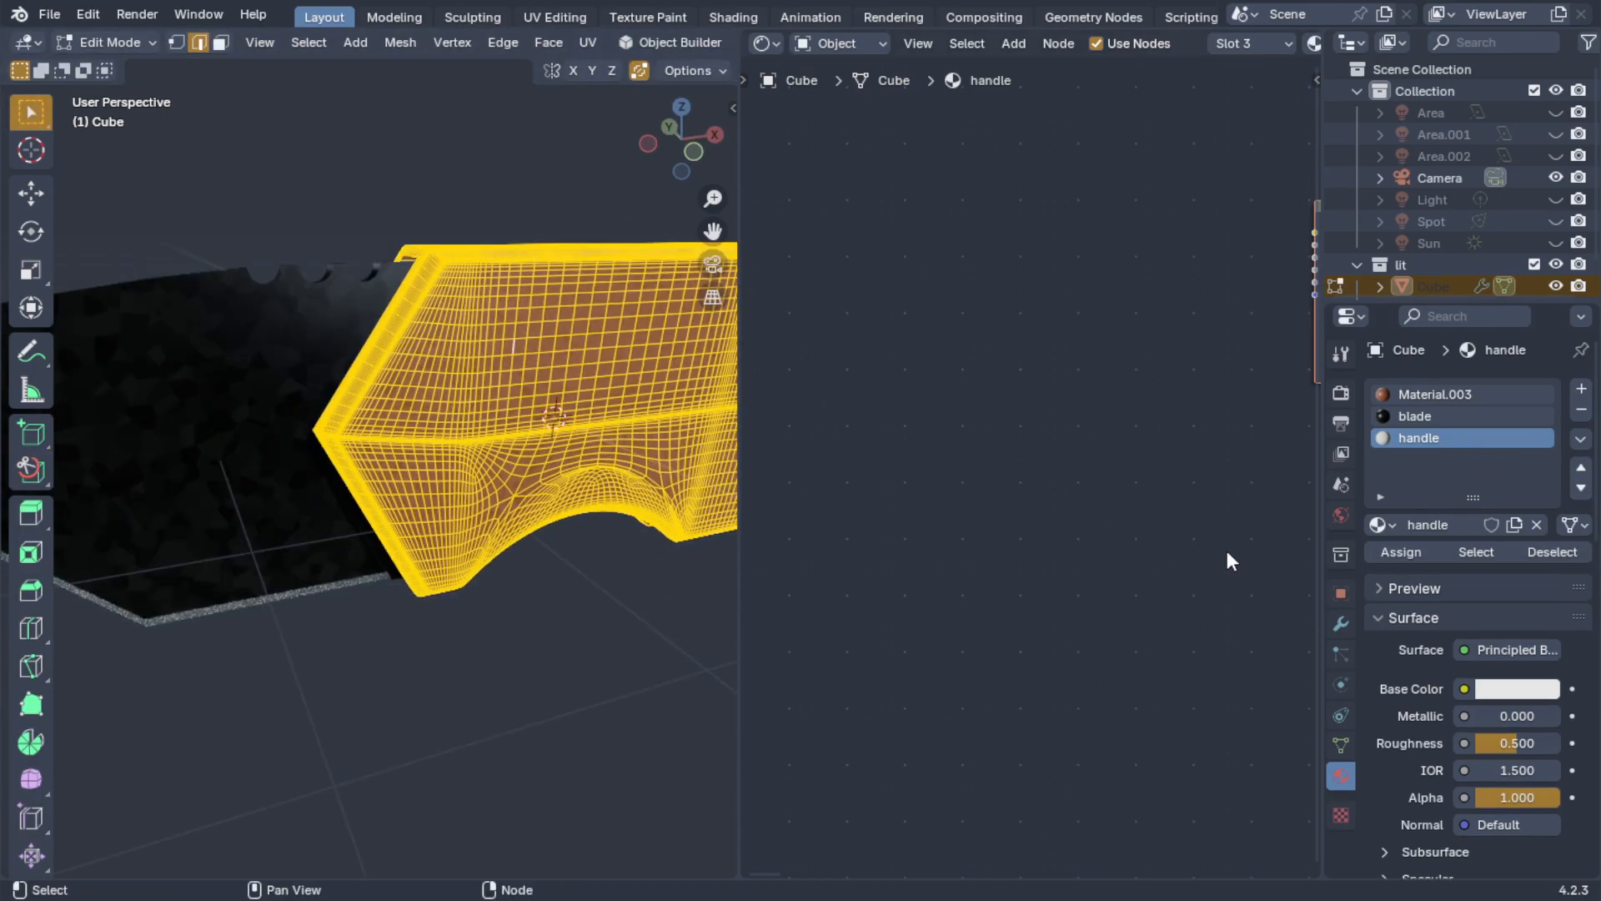
left_click(1401, 552)
key("Tab")
middle_click_drag(583, 467, 718, 459)
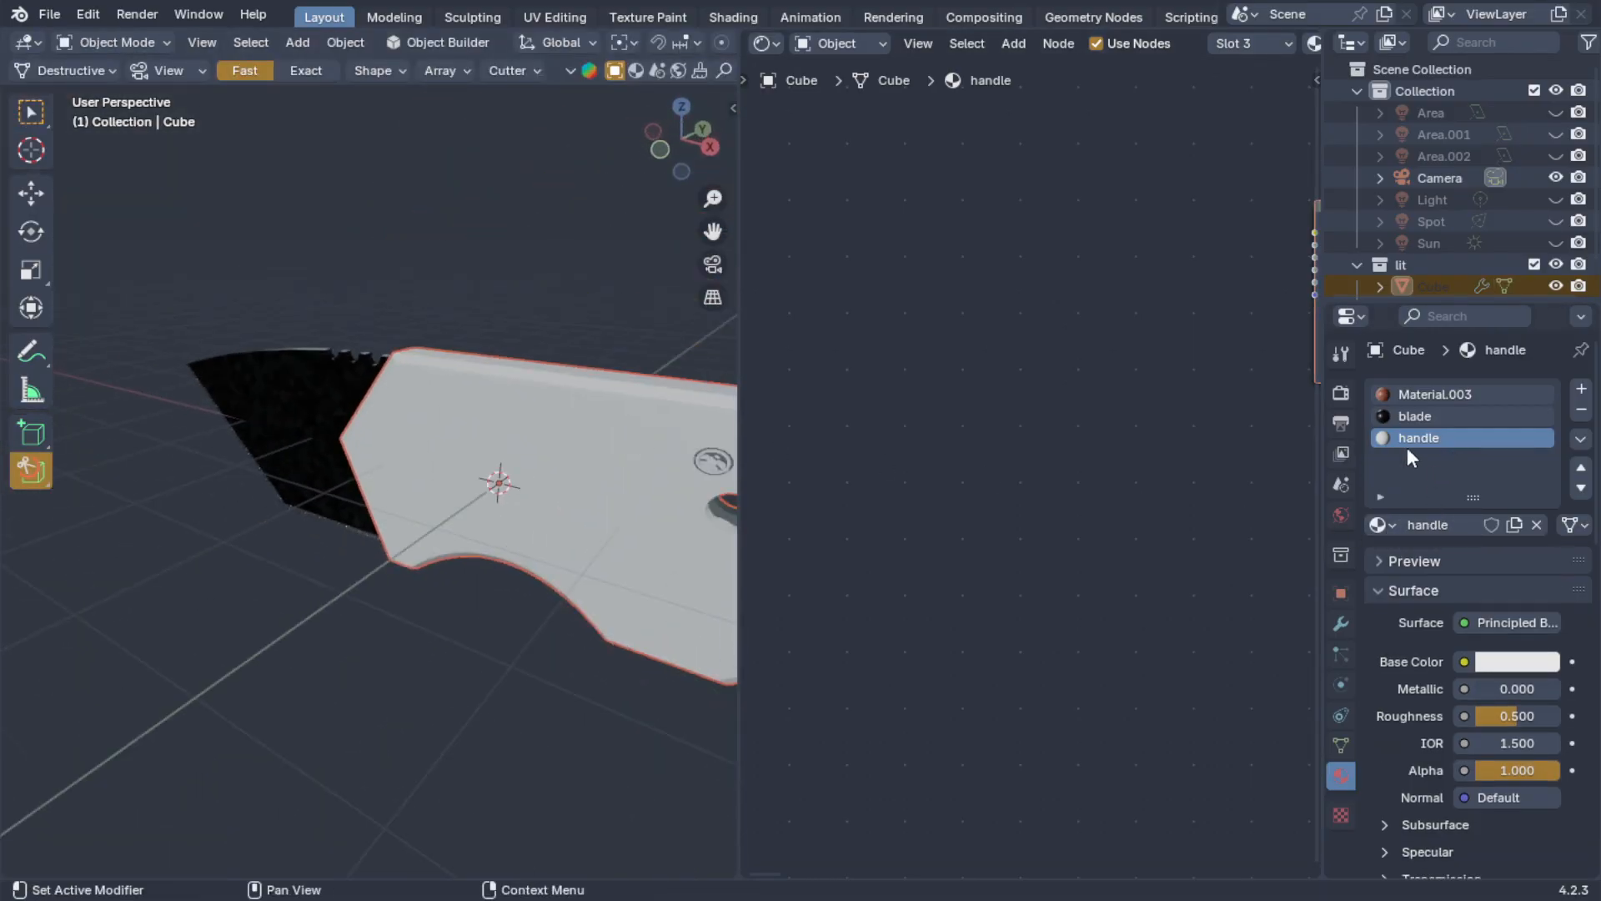
- Show the nodes of Material.003 and examine its Wave Texture, Color Ramp and Noise Texture setup
middle_click_drag(517, 468, 689, 511)
middle_click_drag(993, 455, 730, 461)
left_click(1454, 393)
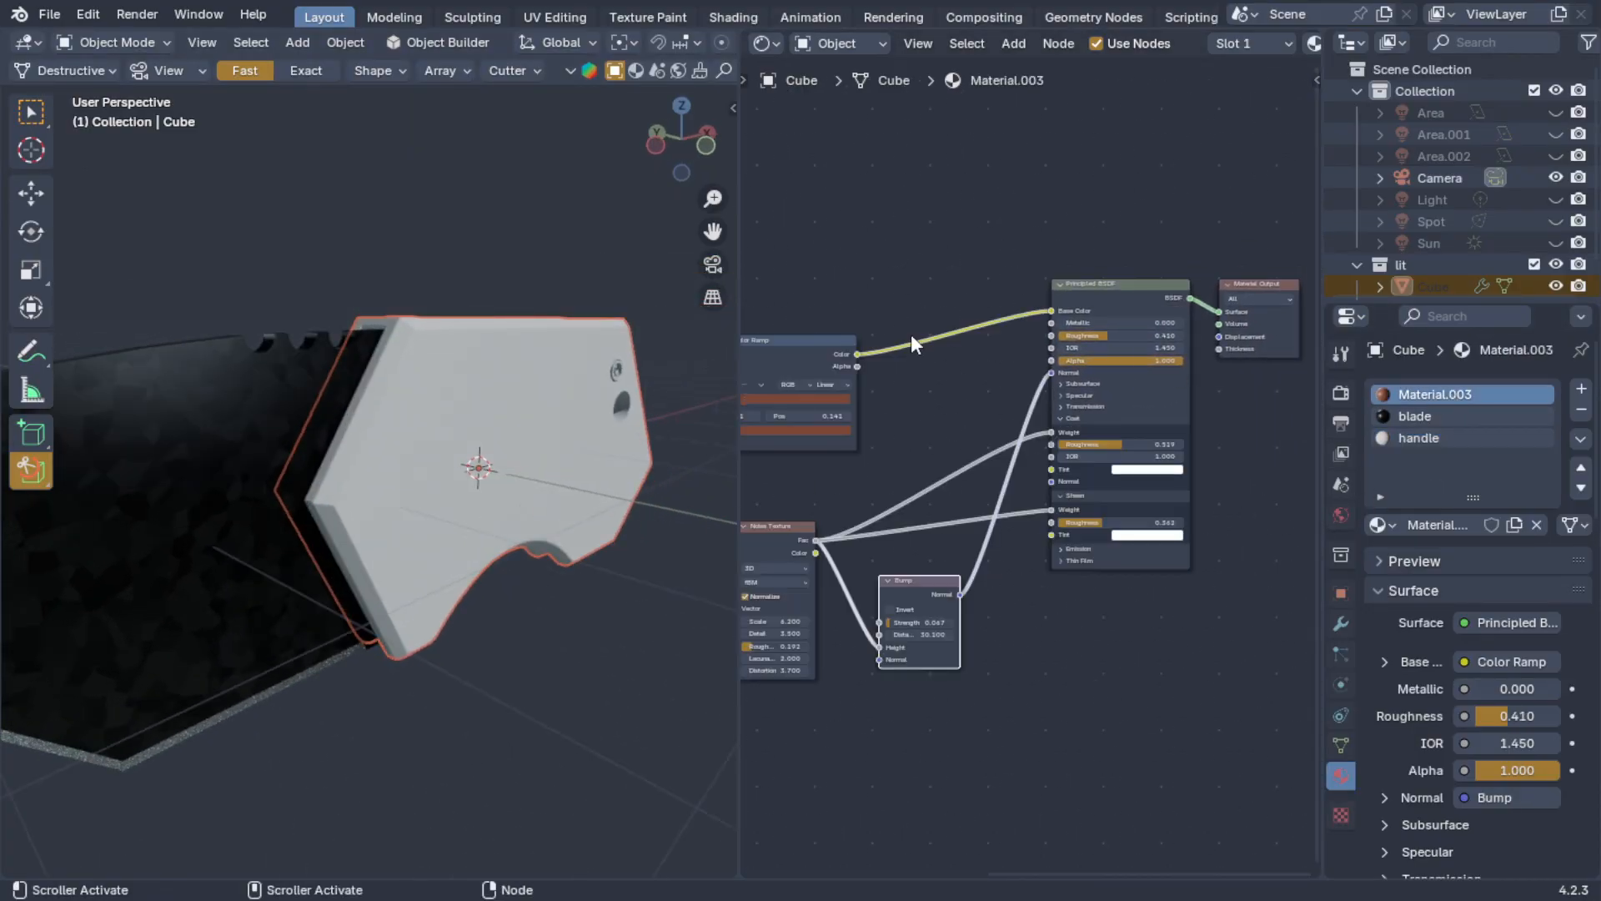
middle_click_drag(911, 334, 1074, 384)
middle_click_drag(929, 419, 1103, 415)
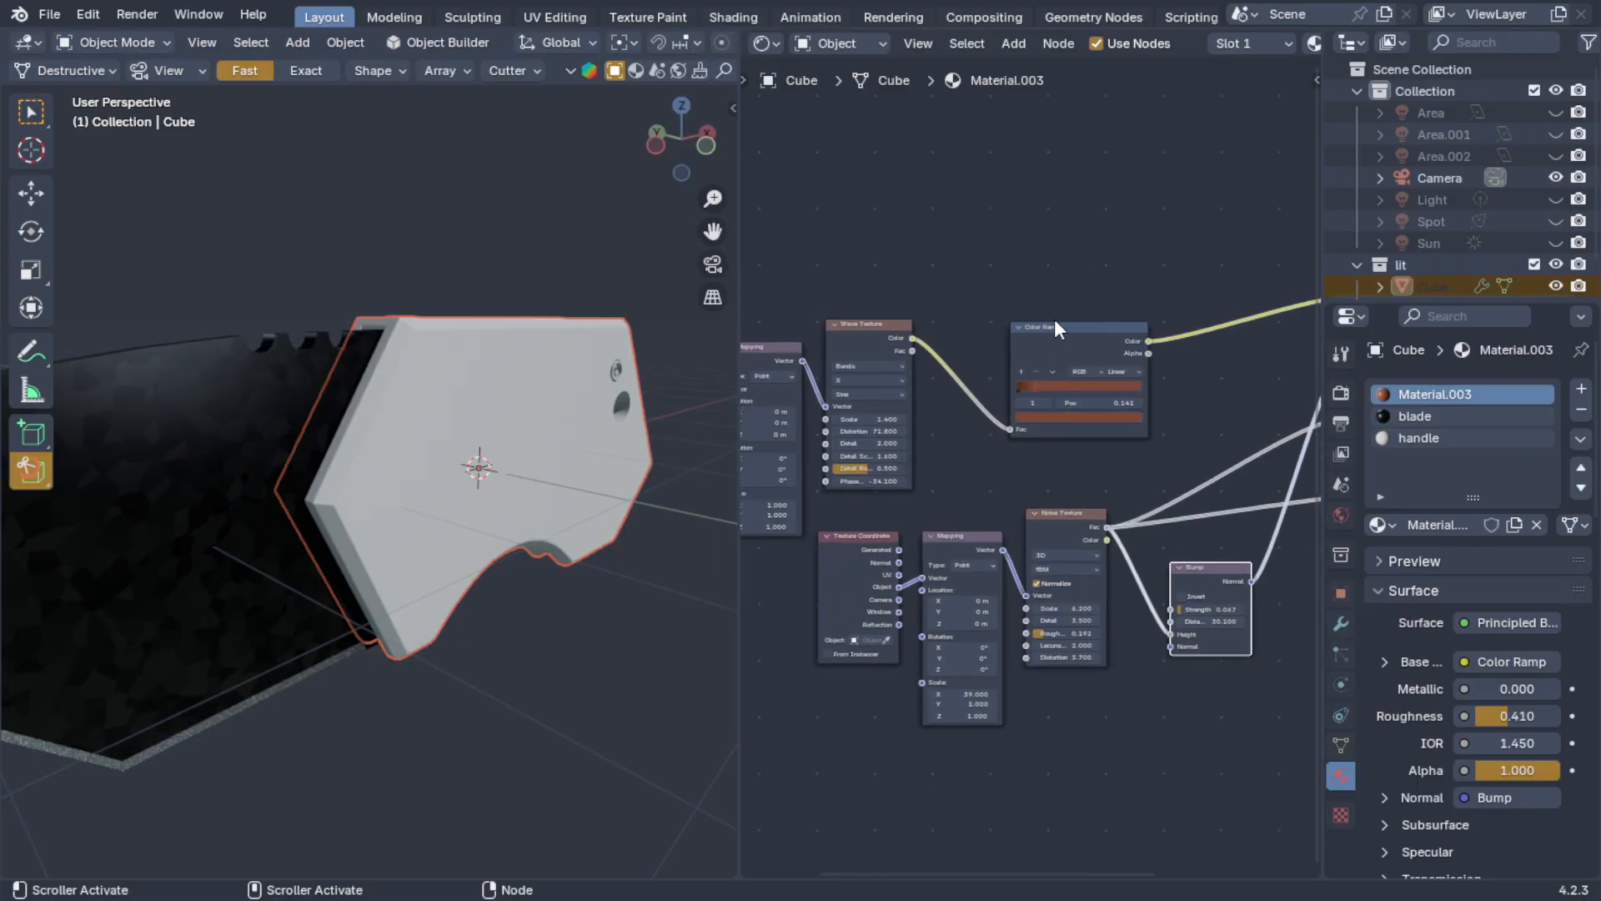
- Examine how Material.003's Texture Coordinate, Mapping, Wave Texture, Color Ramp, Noise Texture and Bump nodes connect to the Principled BSDF
middle_click_drag(1054, 351, 1105, 351)
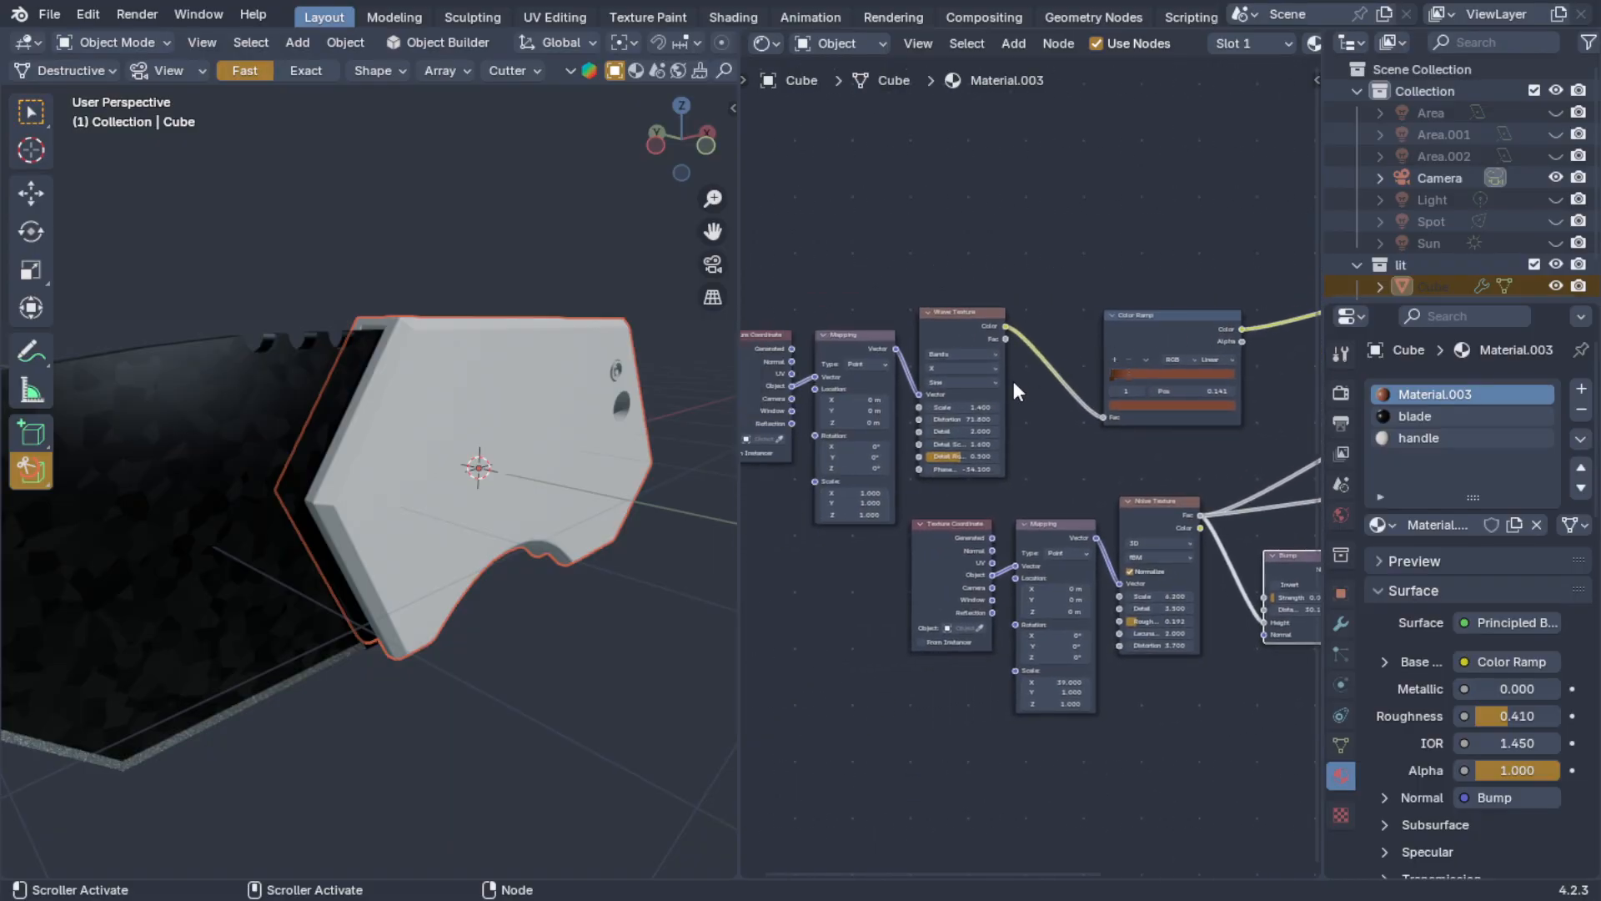
scroll(1013, 377, "up", 2)
middle_click_drag(1009, 457, 1138, 470)
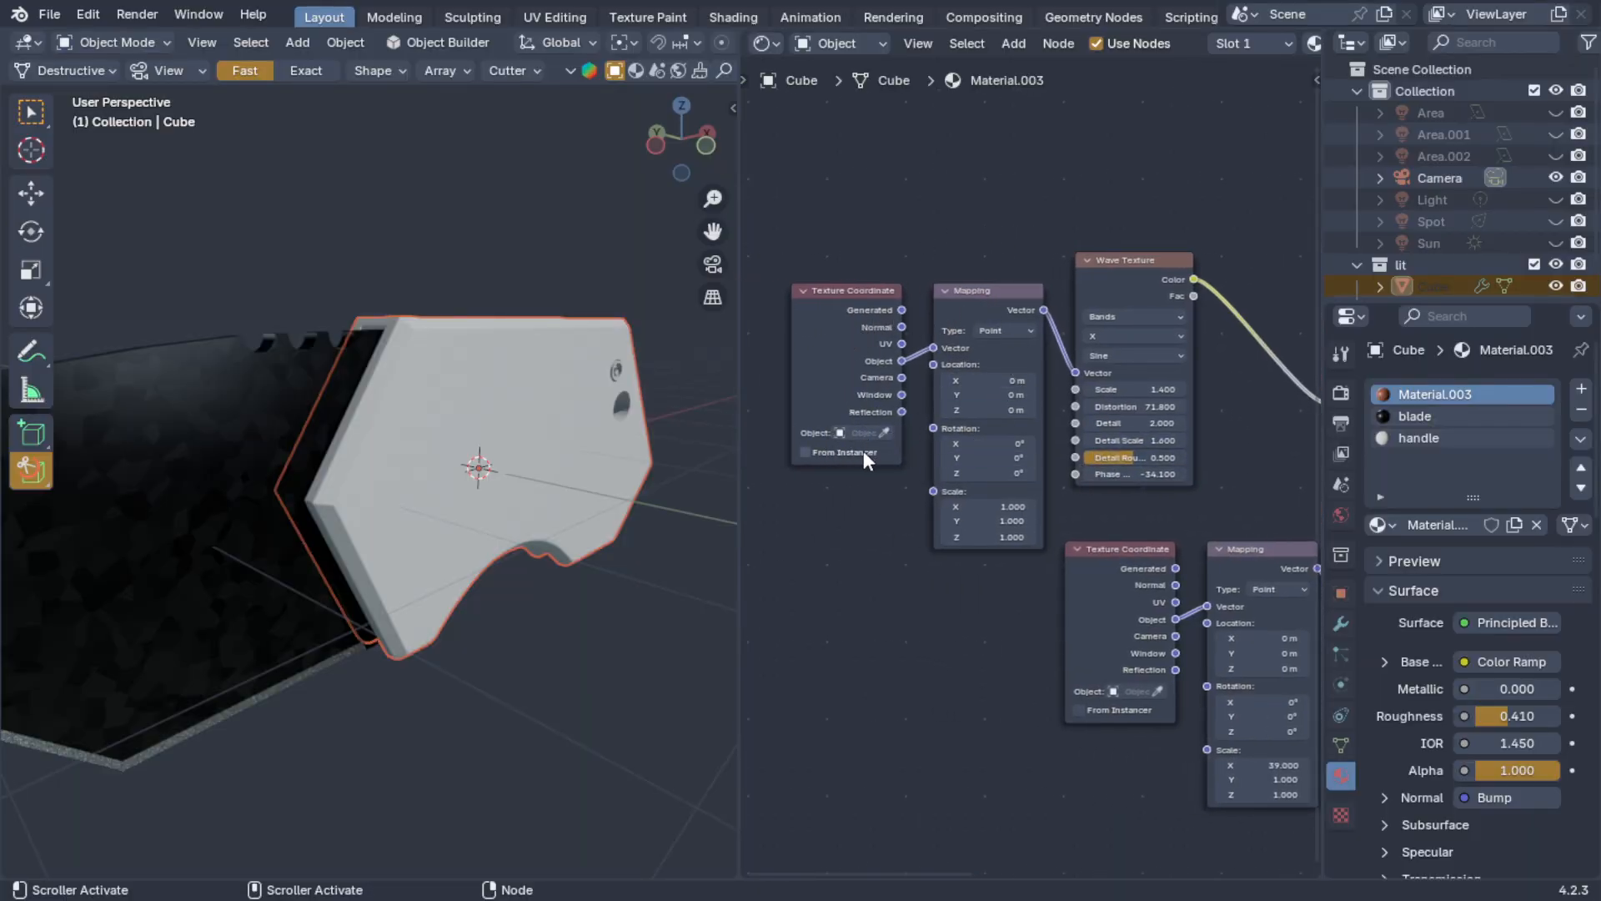
mouse_move(129, 487)
middle_mouse_down()
mouse_move(277, 479)
mouse_move(109, 492)
middle_mouse_up()
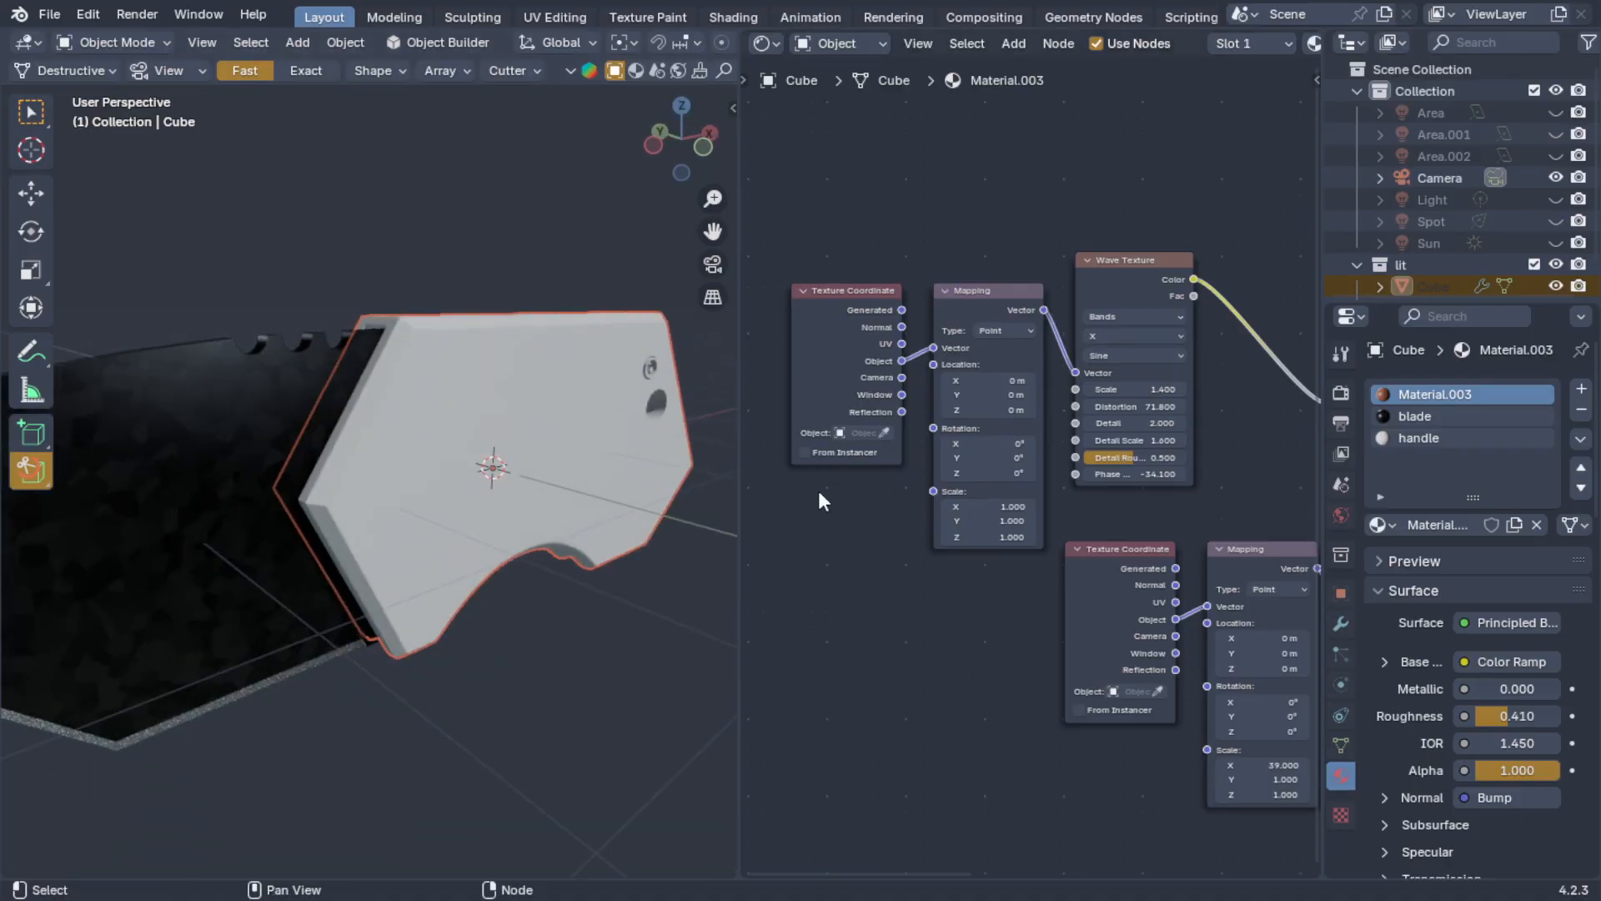
middle_click_drag(374, 523, 452, 488)
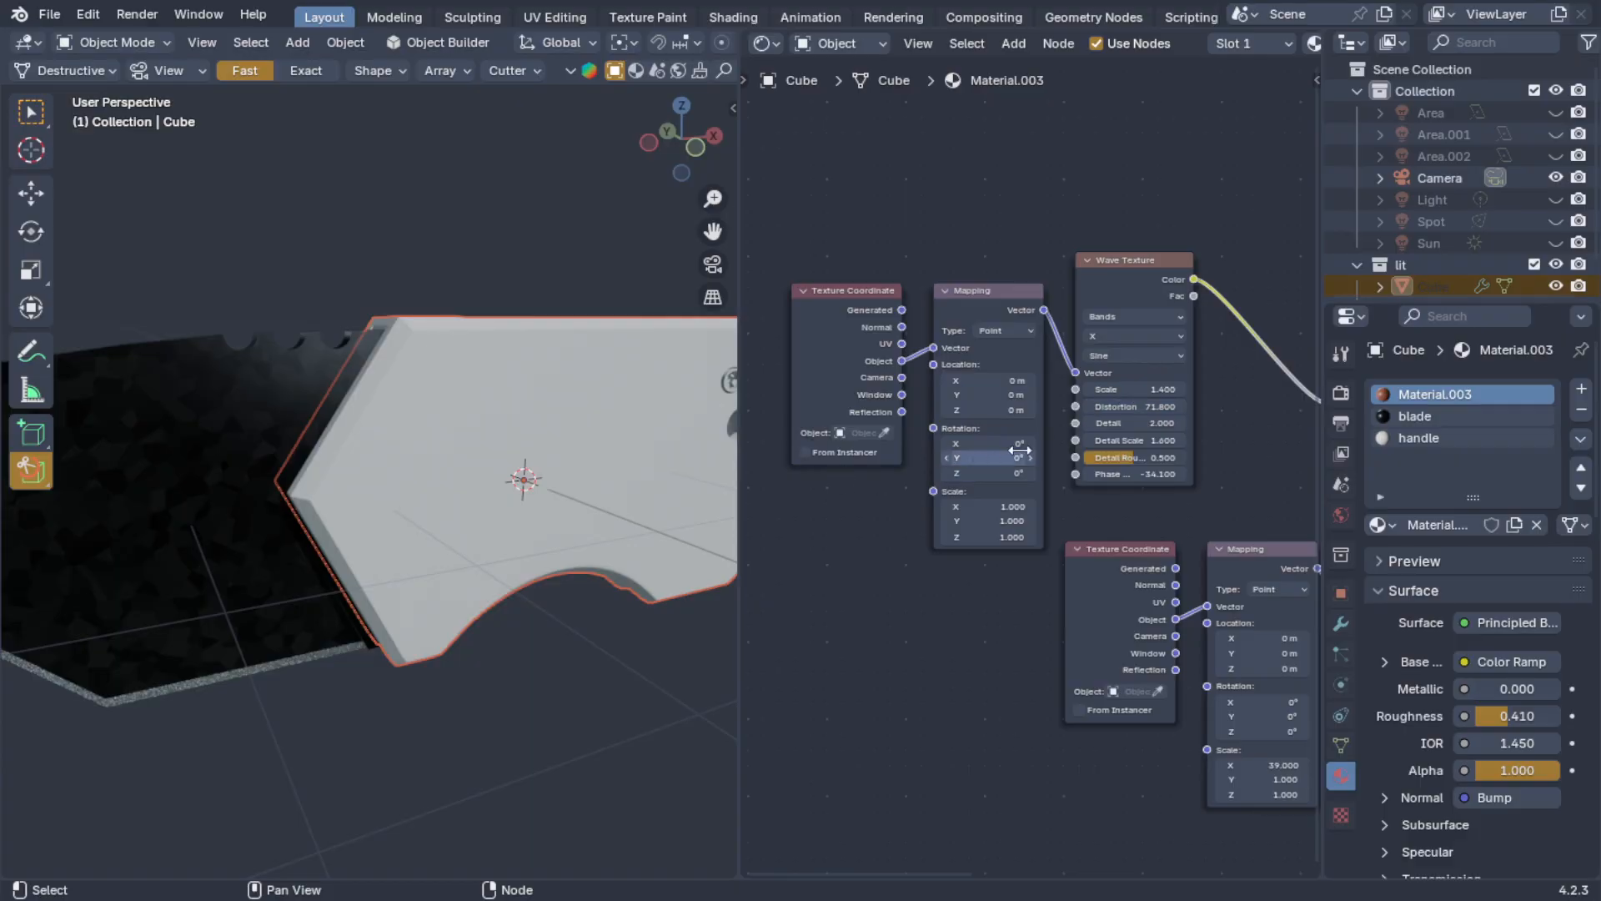
middle_click_drag(1294, 432, 891, 434)
scroll(1084, 452, "down", 4)
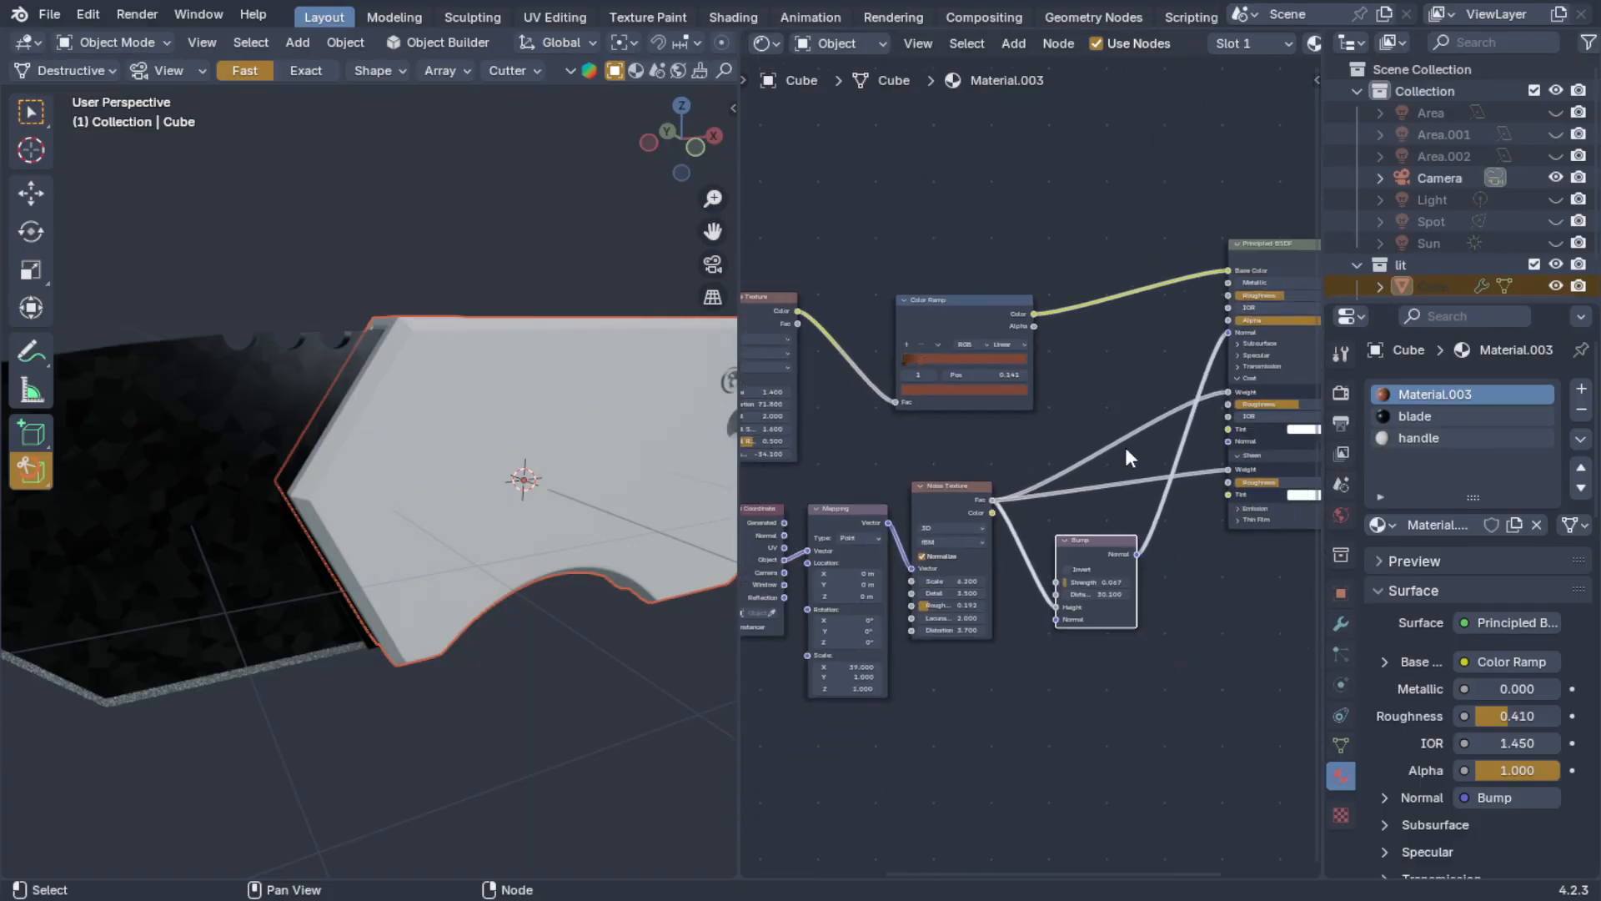
middle_click_drag(887, 604, 937, 617)
scroll(864, 604, "up", 2)
- Show the handle material's nodes and add a Color Ramp node ahead of its Principled BSDF
left_click(1423, 436)
key("shift+a")
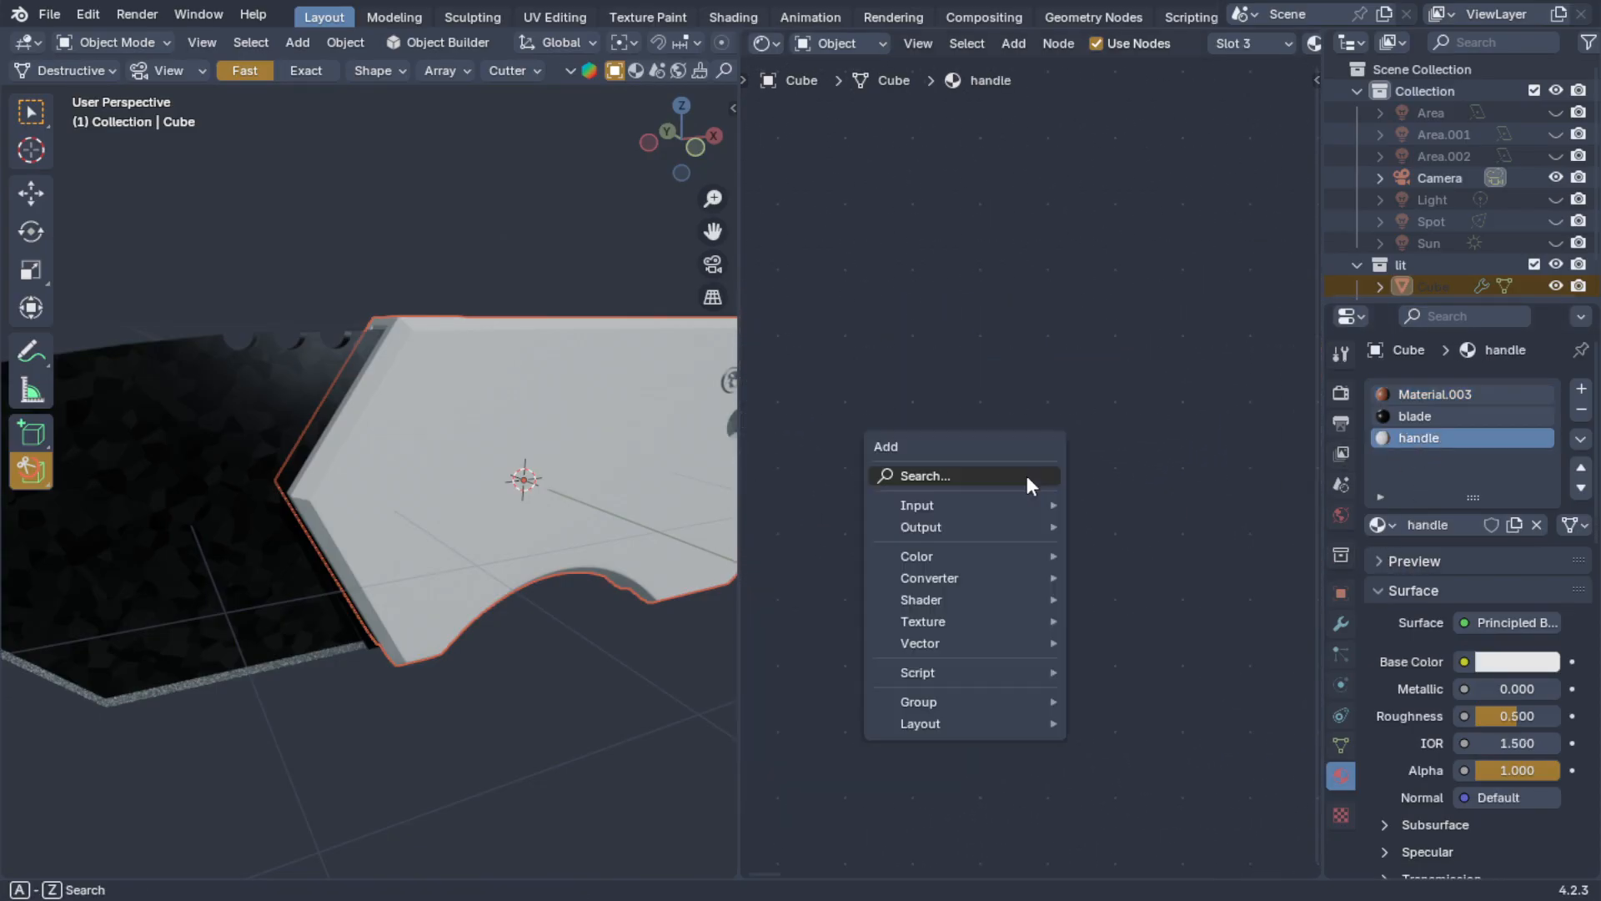
key("Escape")
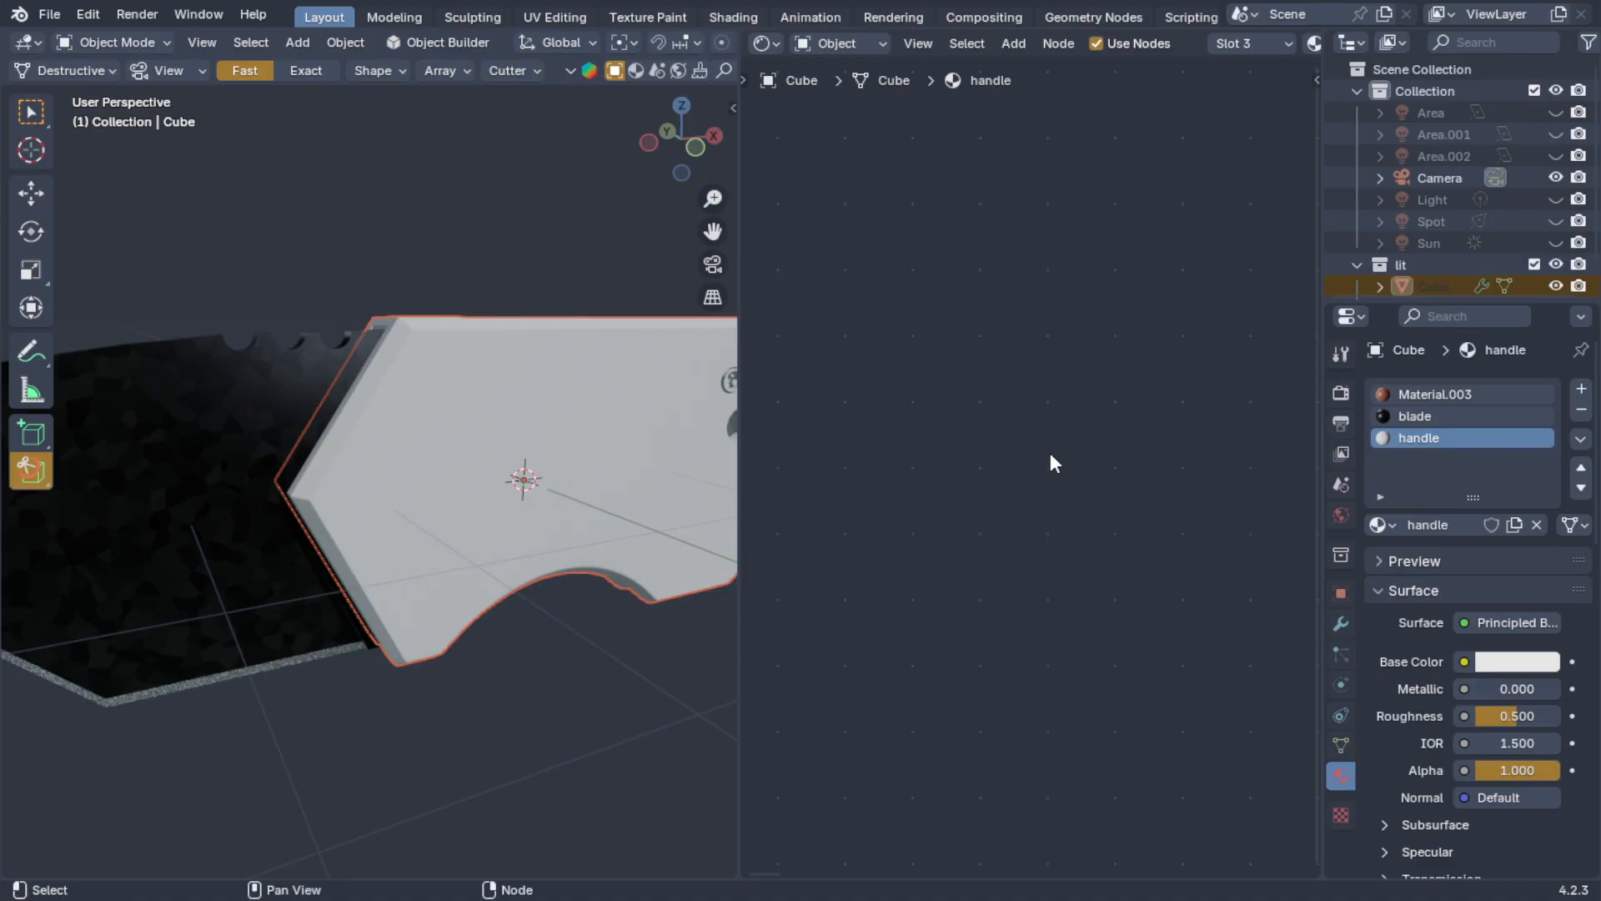
middle_click_drag(1051, 456, 961, 459)
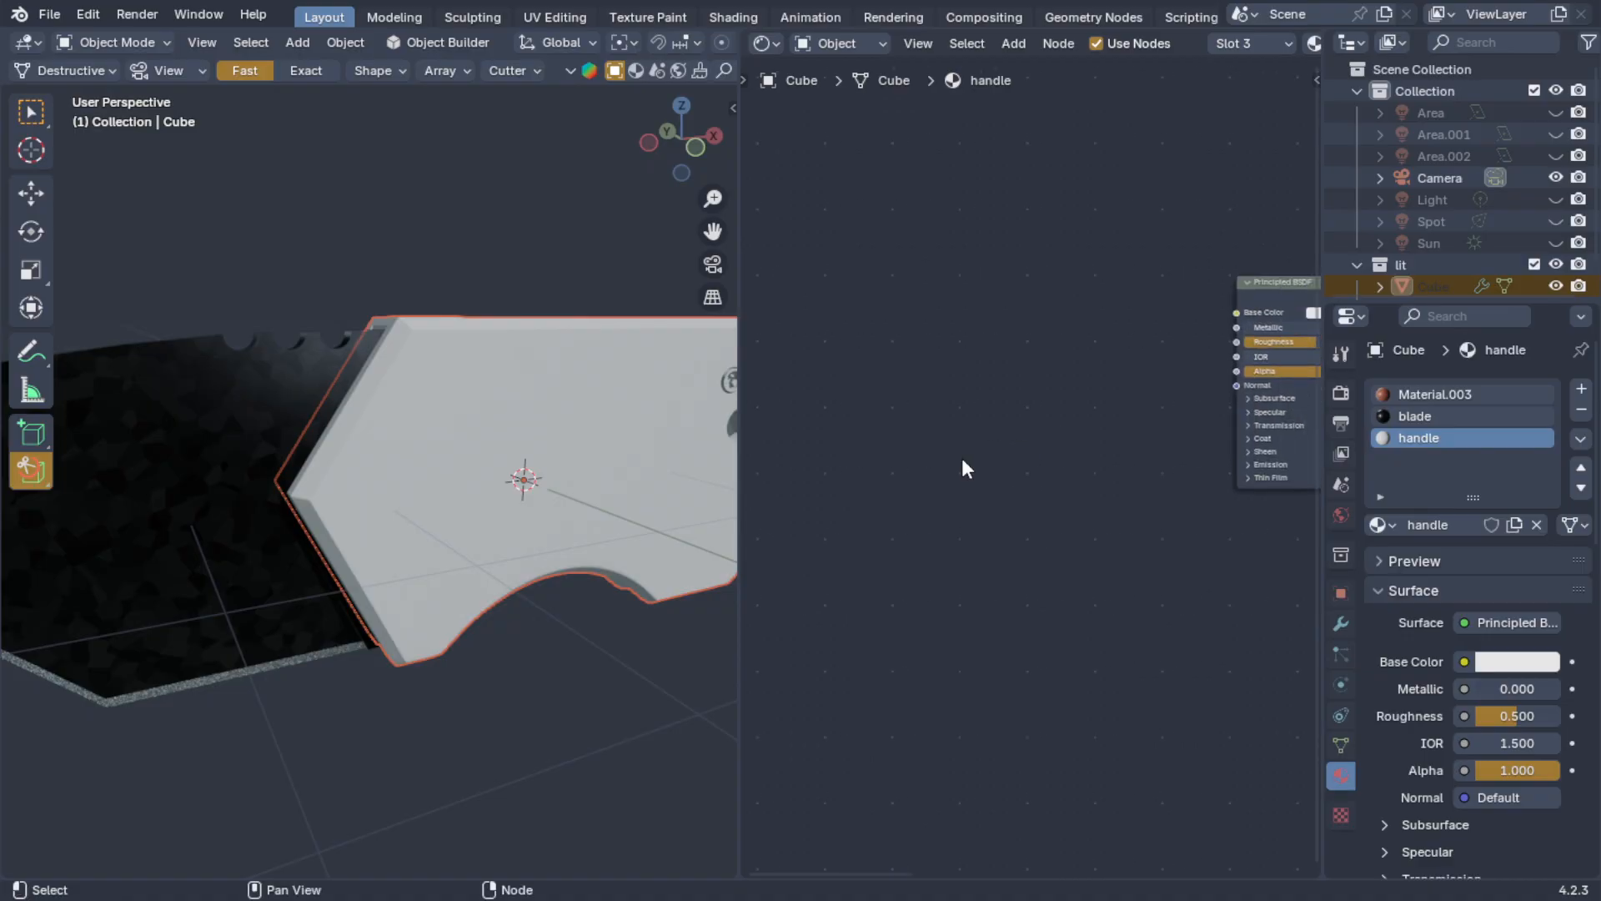
key("shift")
key("shift+a")
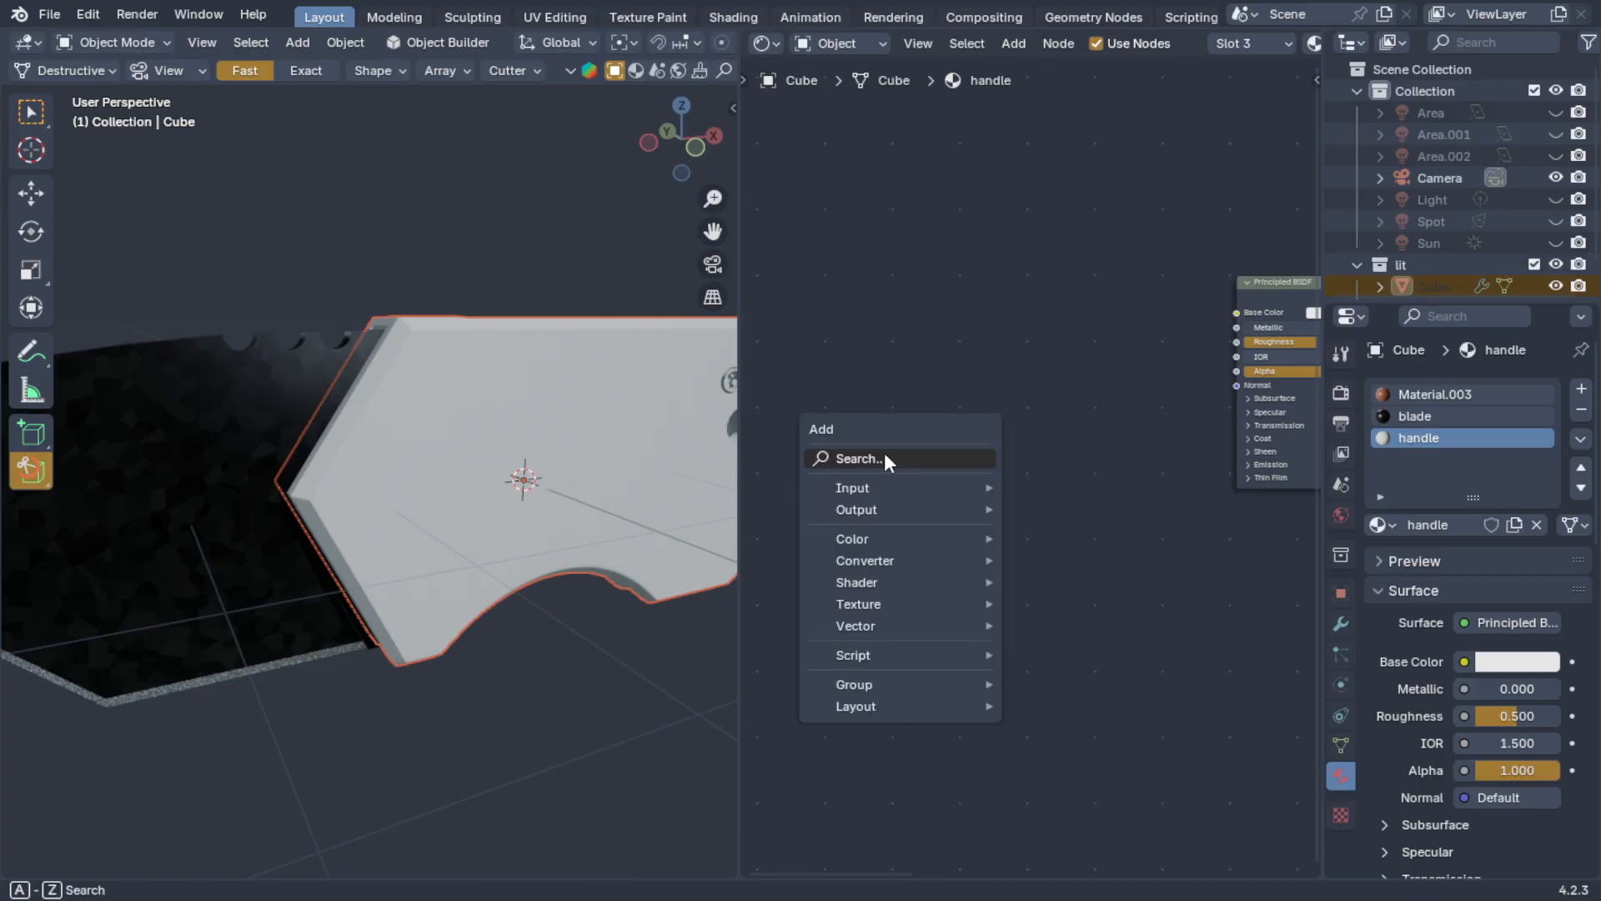
mouse_move(889, 537)
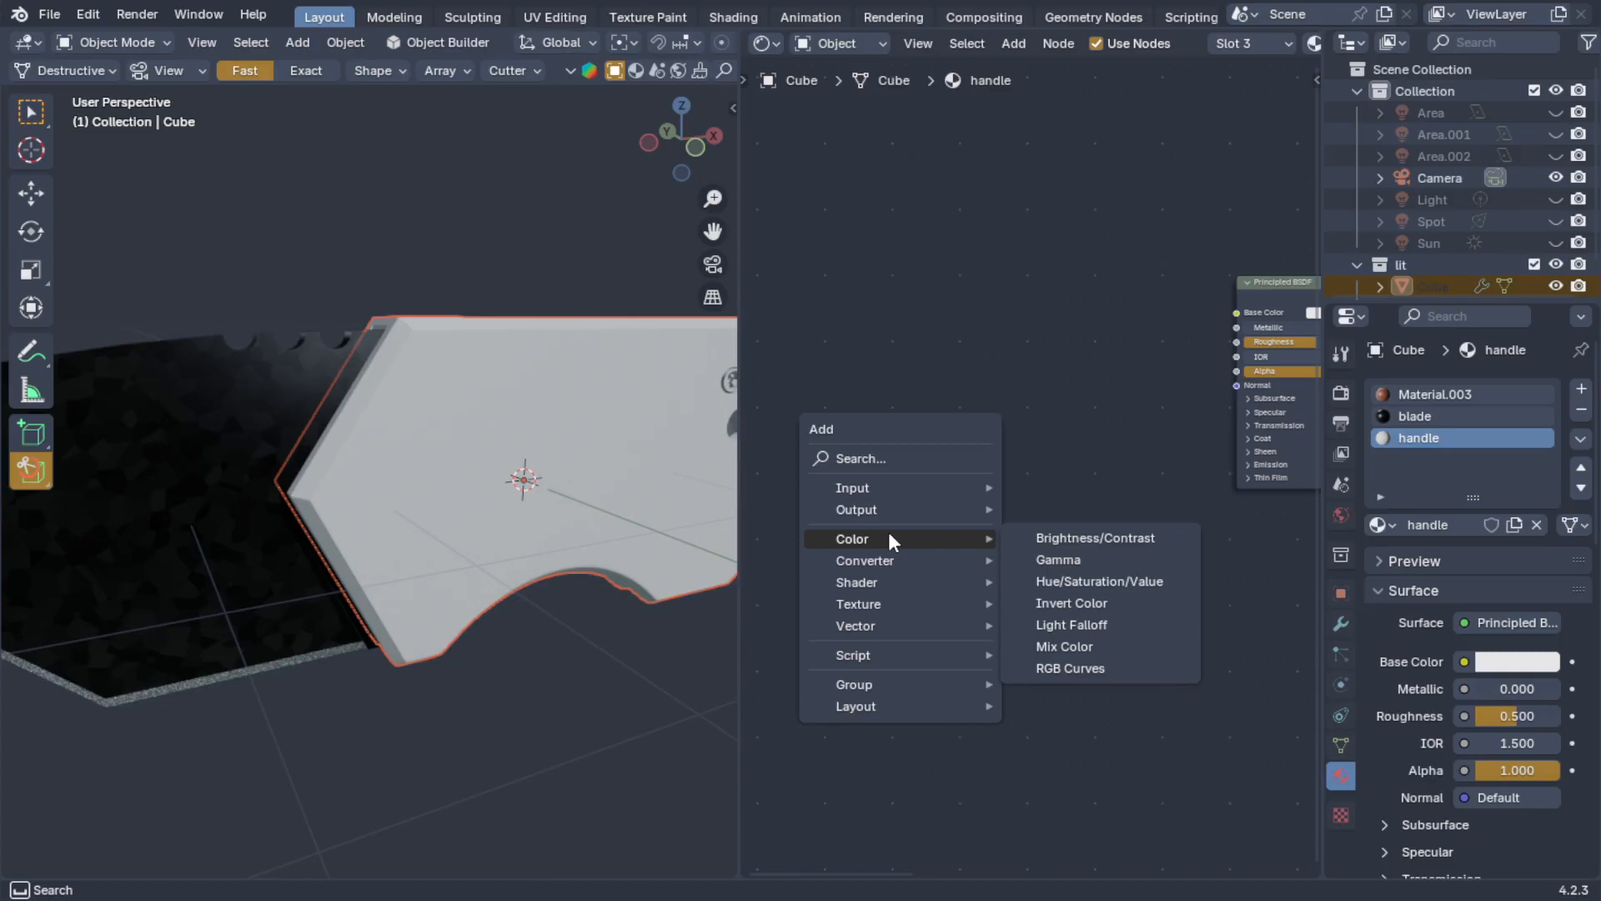
left_click(879, 458)
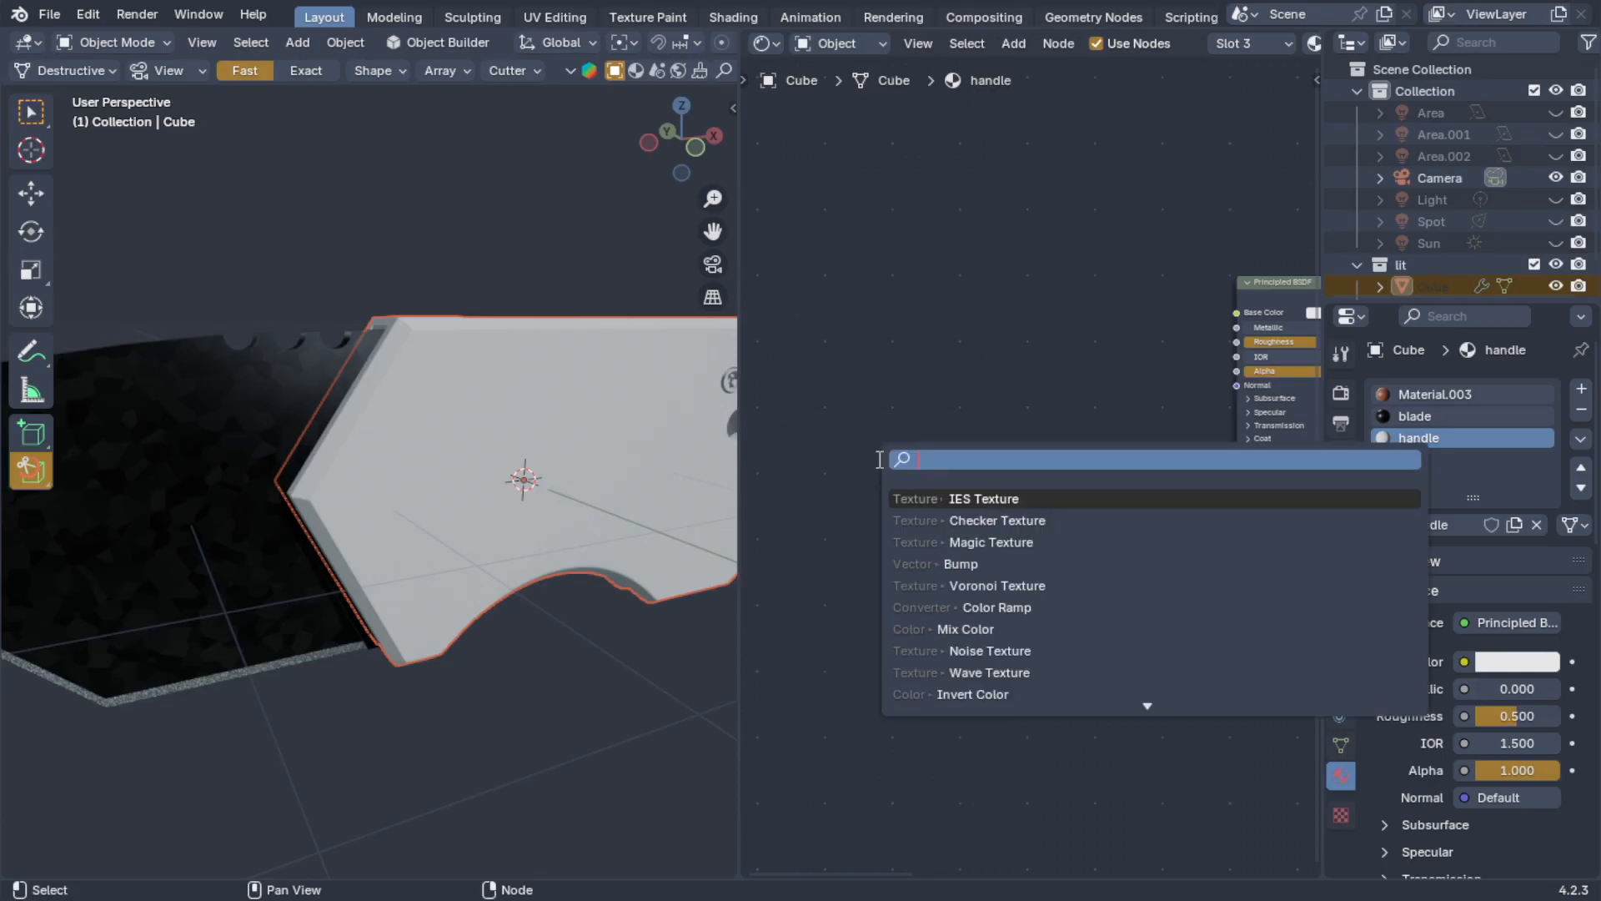
type("color")
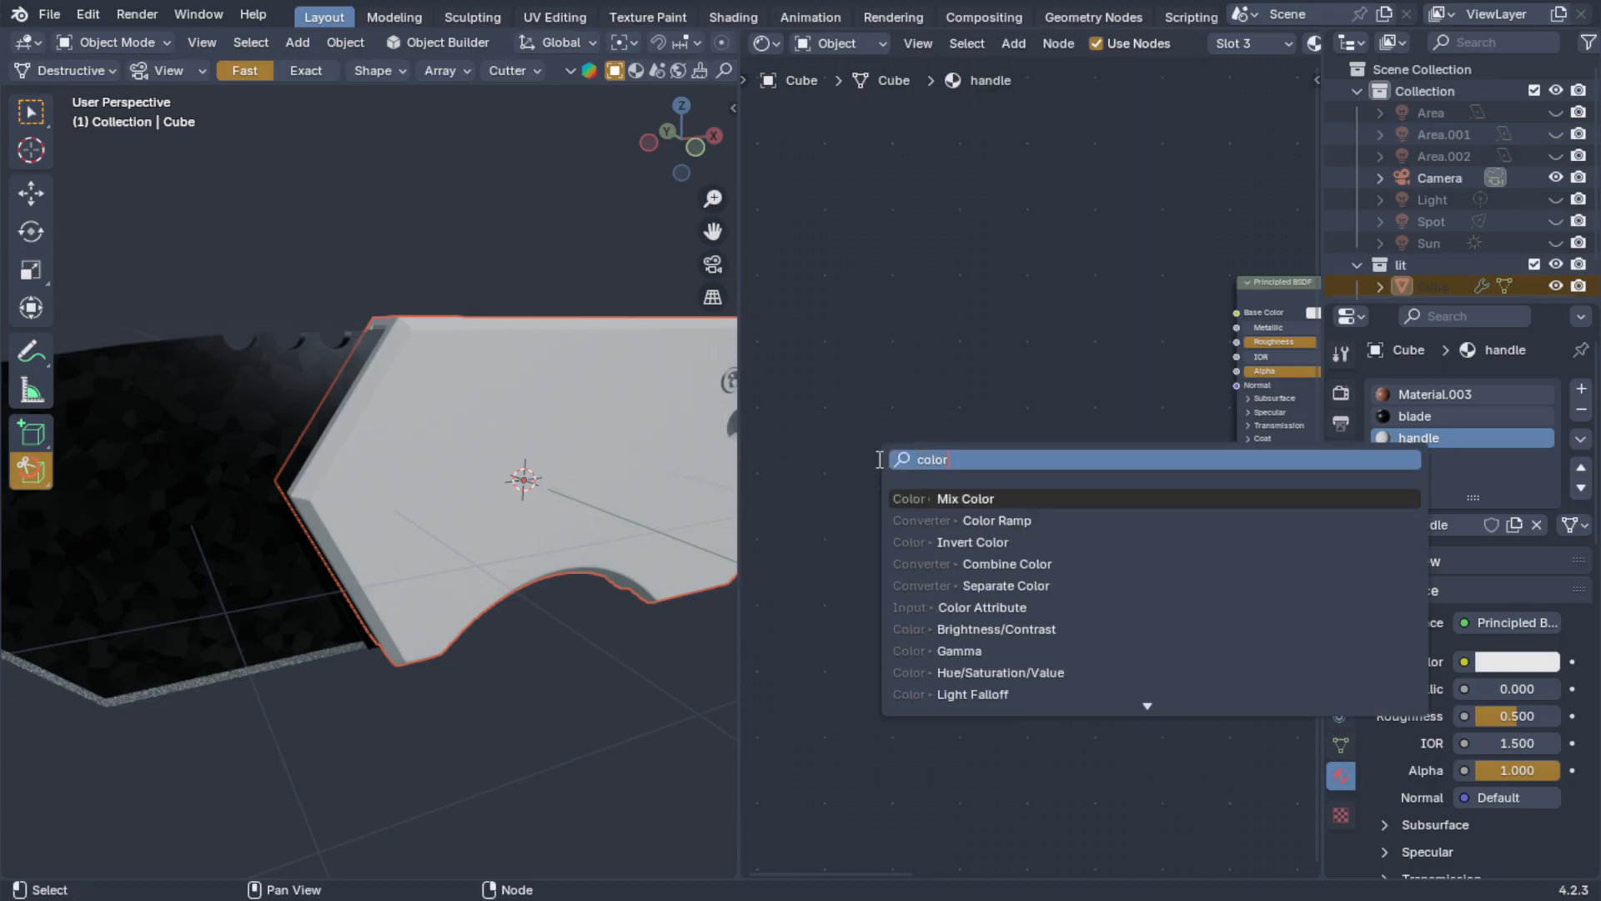
left_click(1005, 521)
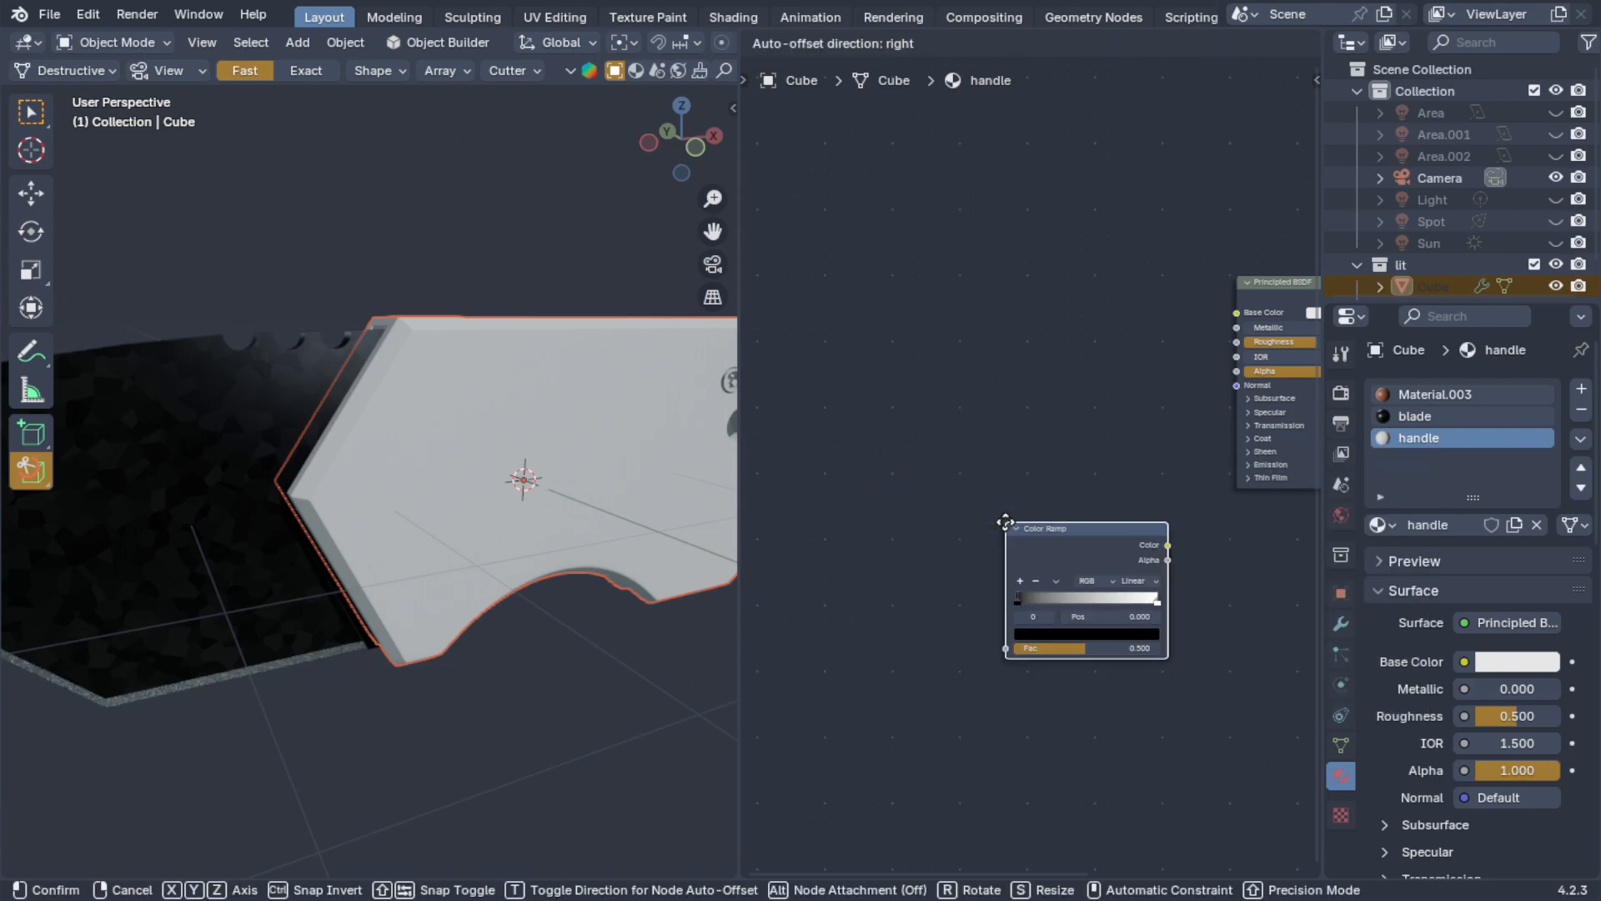
left_click(980, 285)
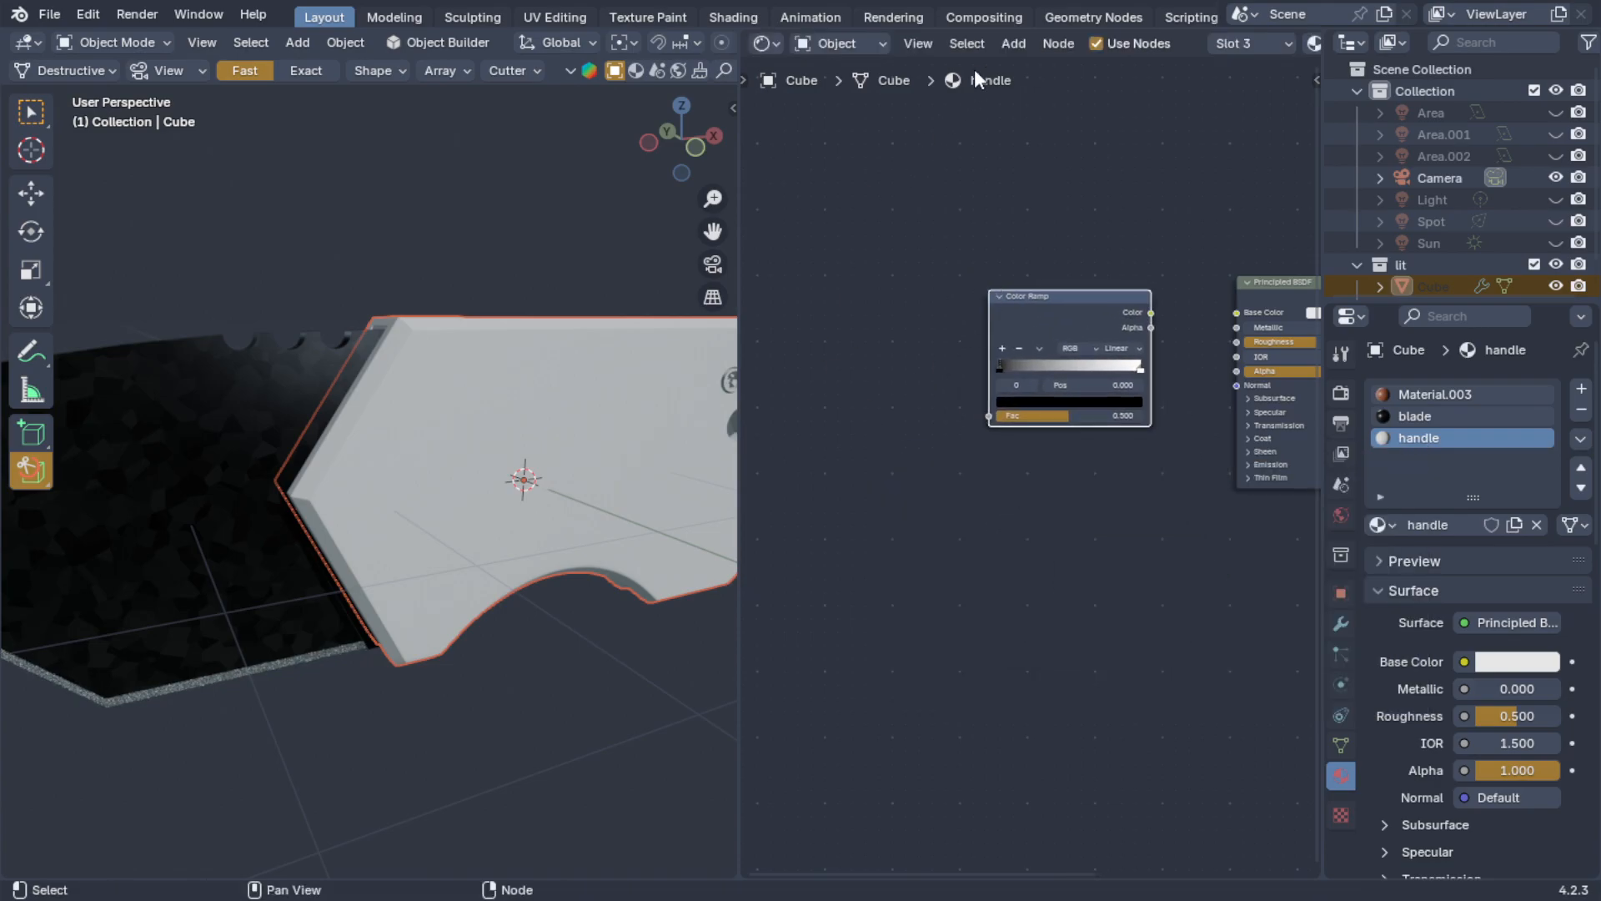
left_click(1012, 45)
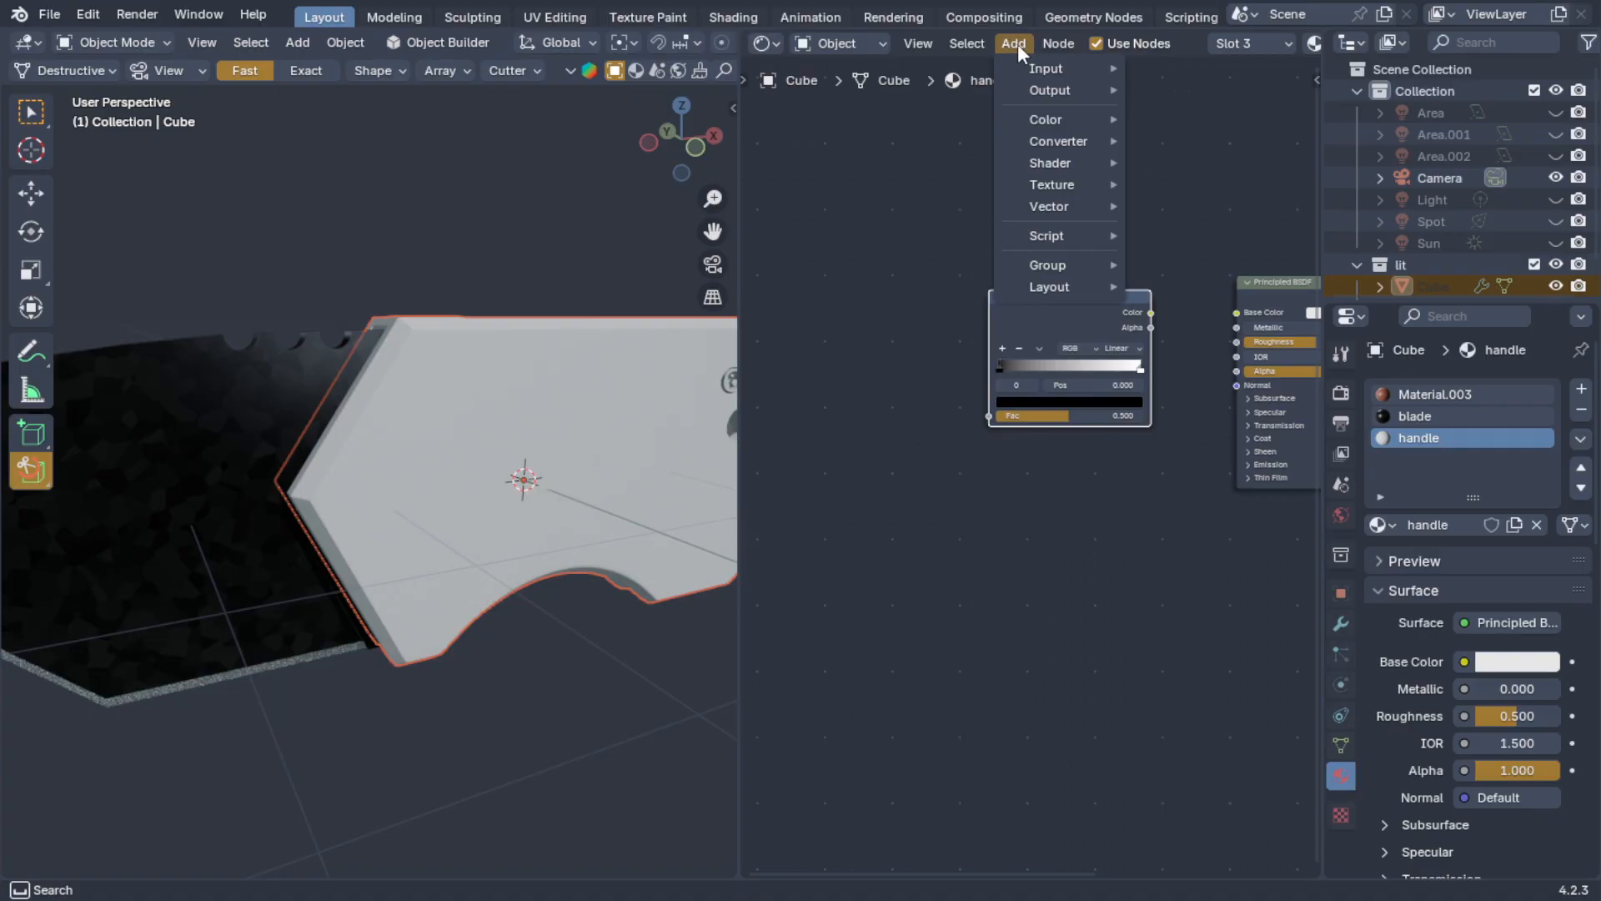
mouse_move(1032, 79)
key("Escape")
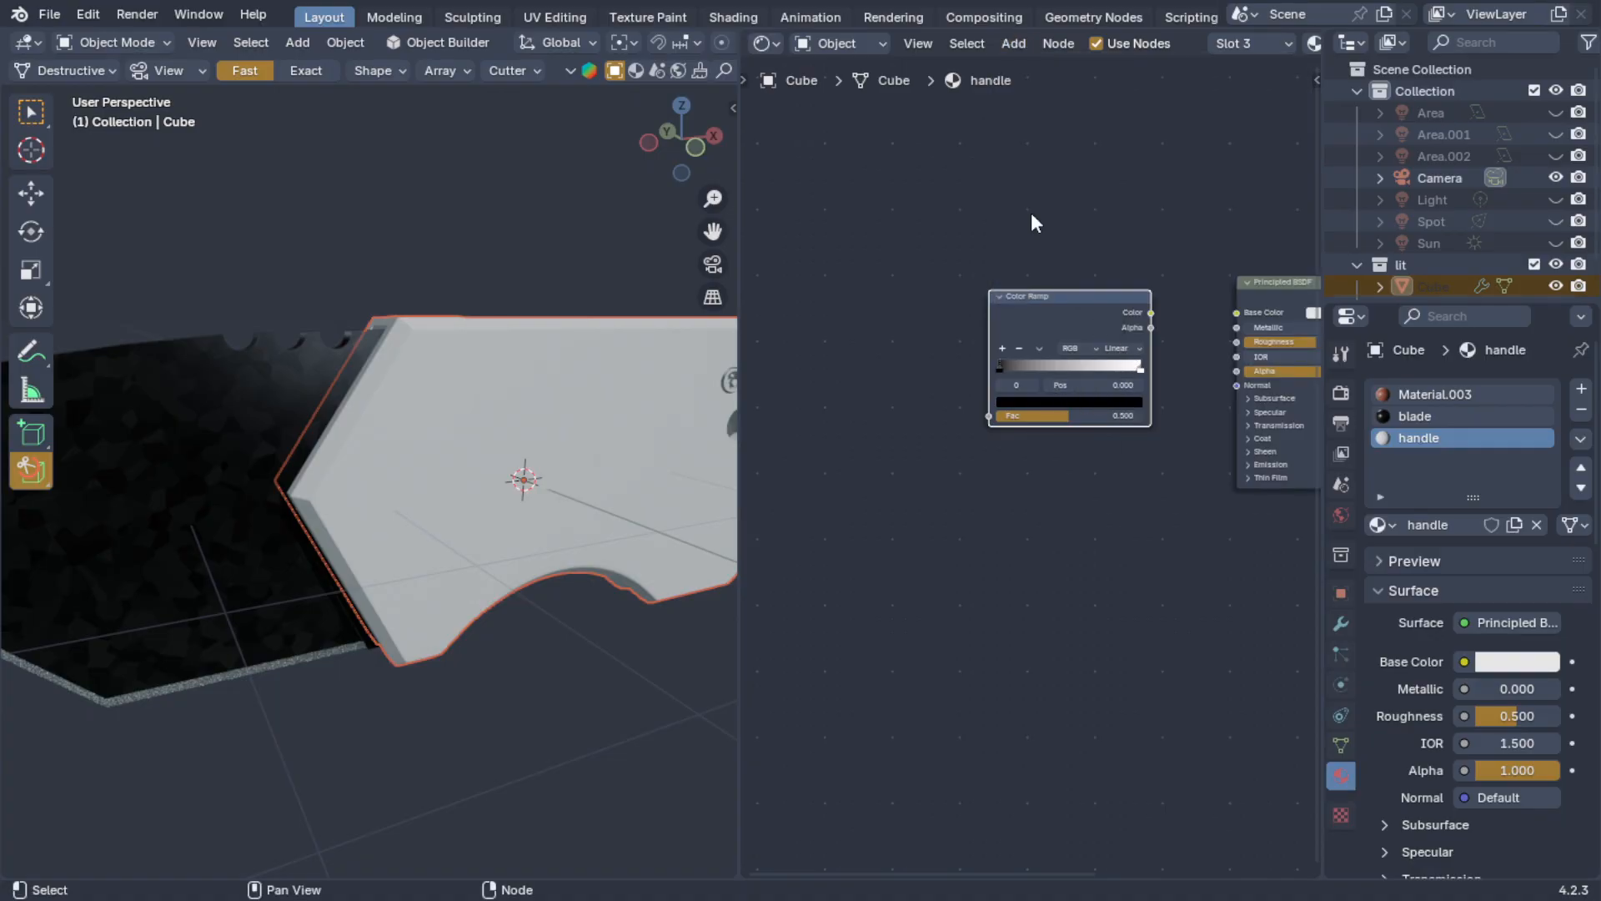
left_click(1014, 41)
left_click(1019, 46)
key("shift+a")
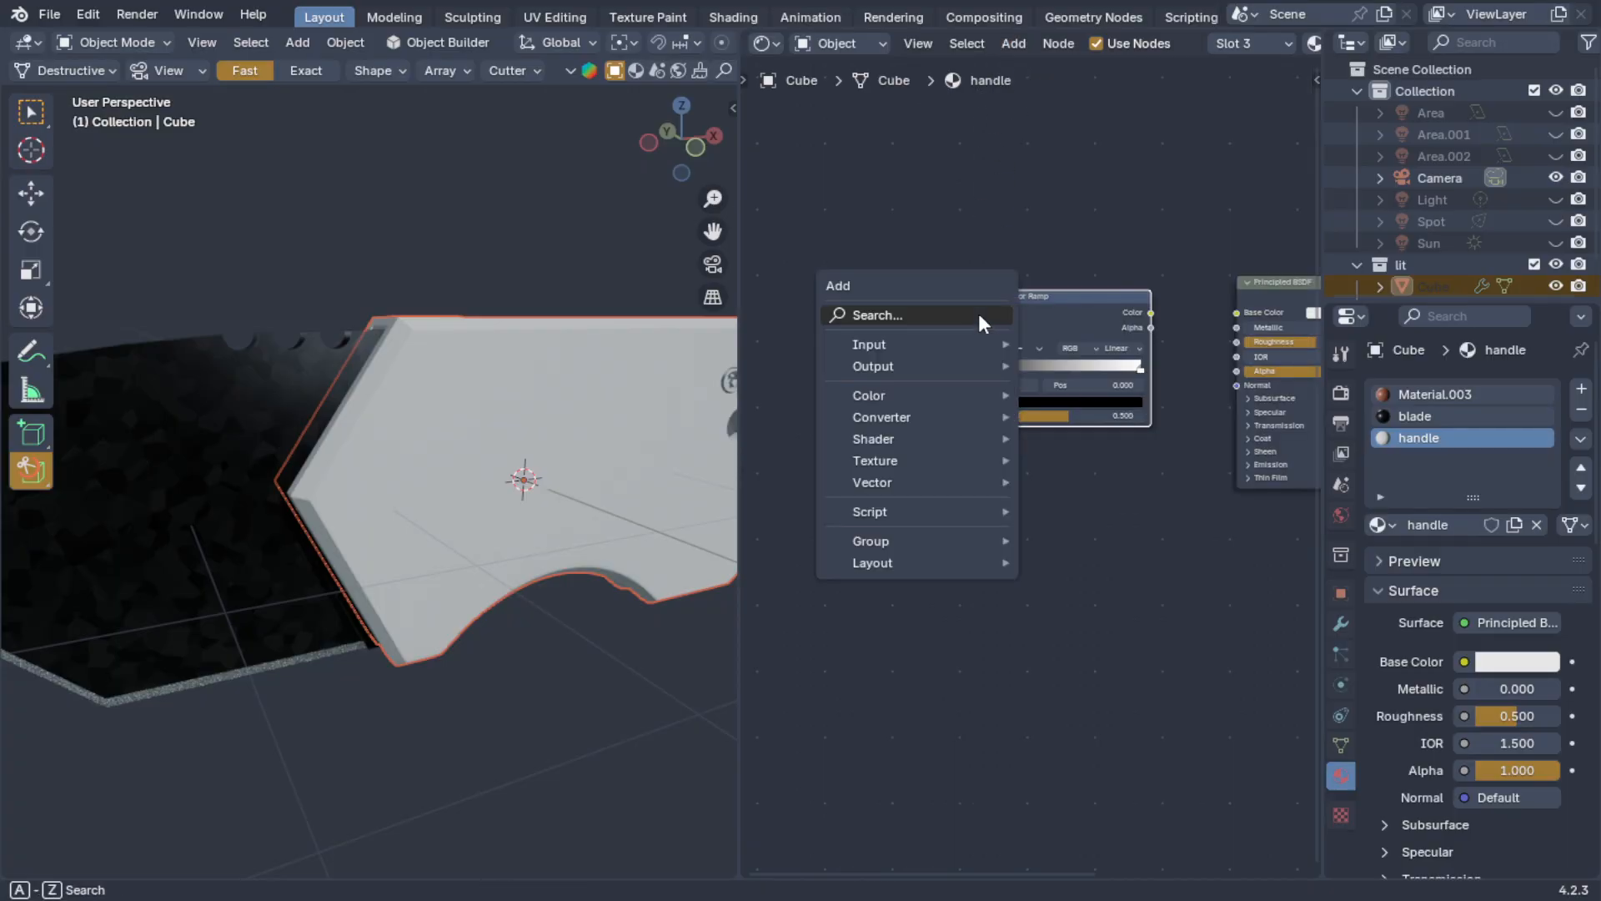
left_click(979, 313)
key("Escape")
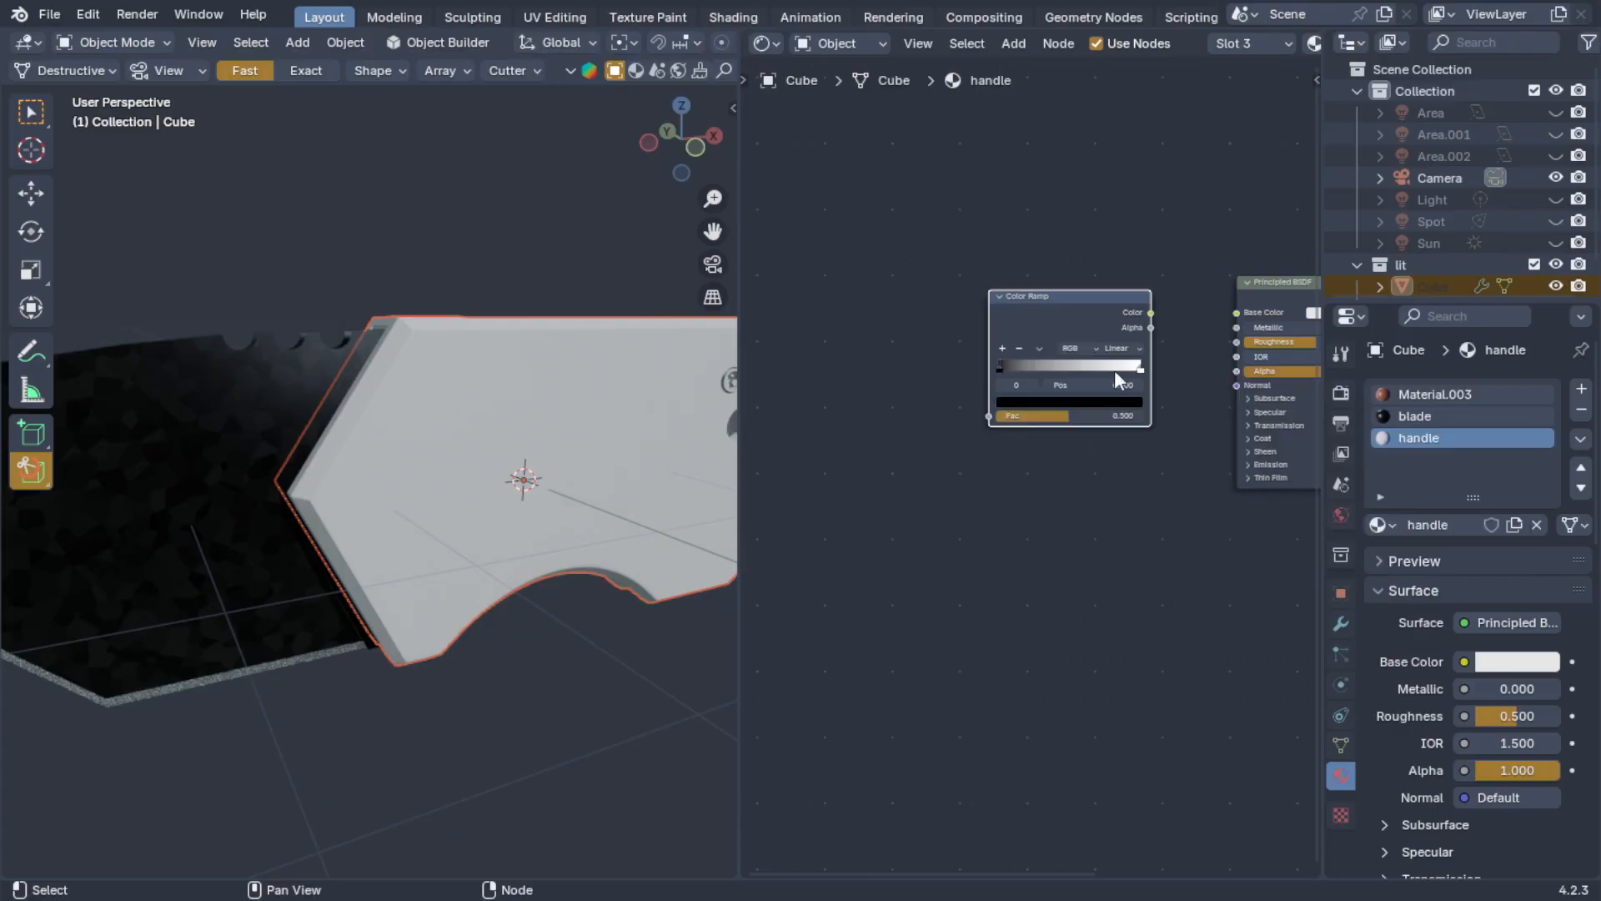
- Connect the Color Ramp's Color output to the Base Color input of the Principled BSDF
middle_click_drag(1087, 394, 961, 412)
scroll(961, 412, "up", 3)
left_click_drag(1042, 308, 1142, 310)
middle_click_drag(1064, 419, 1191, 433)
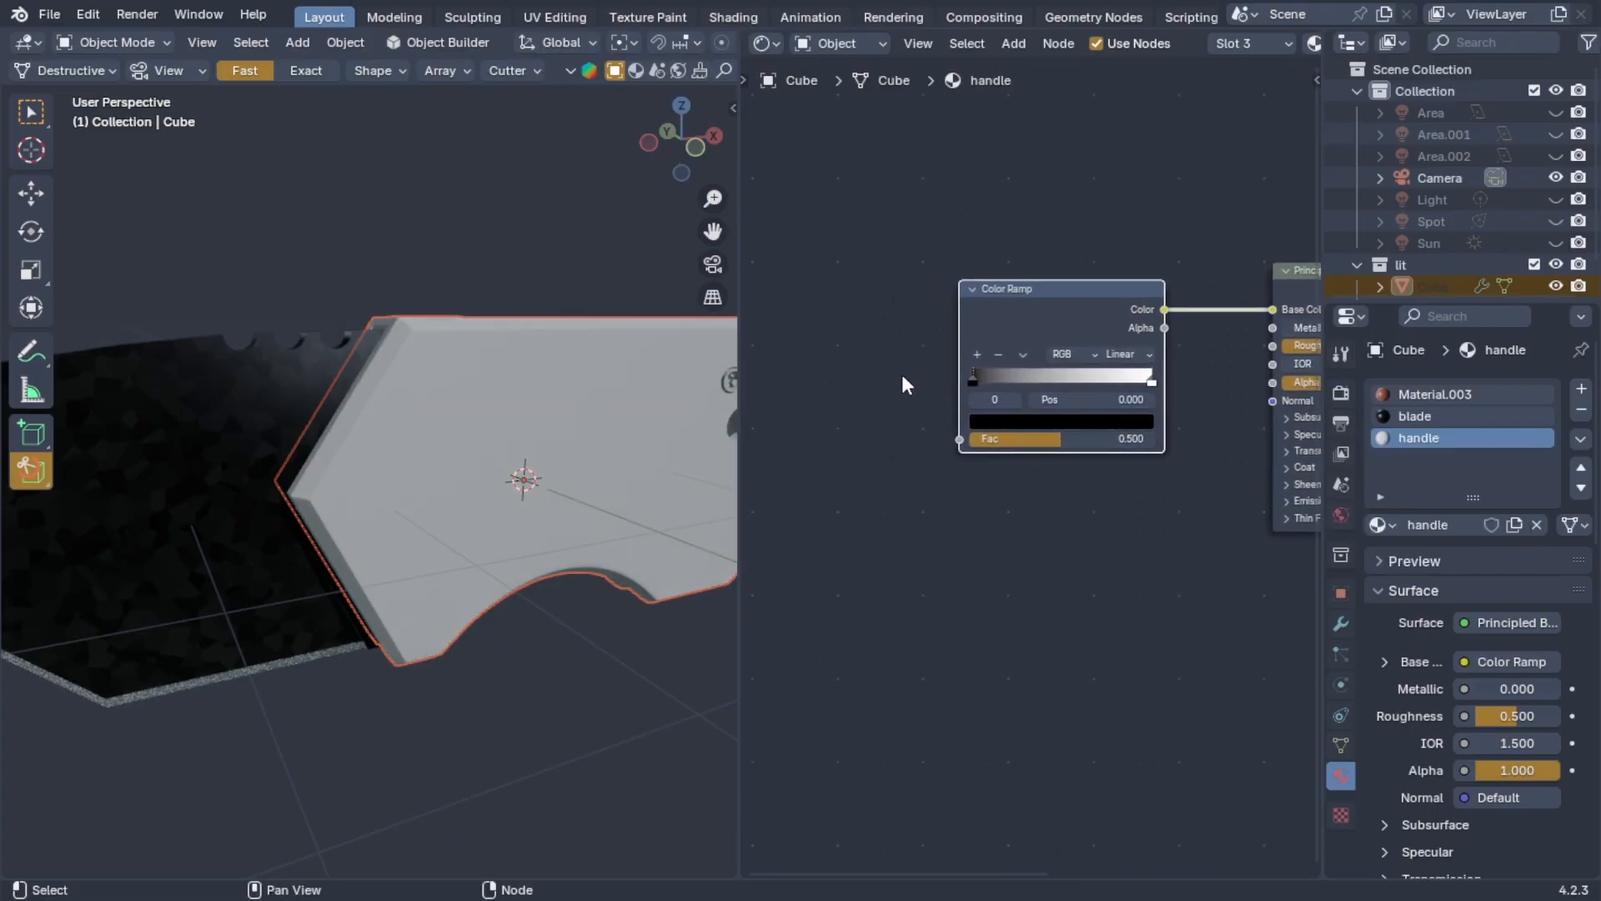
middle_click_drag(544, 429, 667, 380)
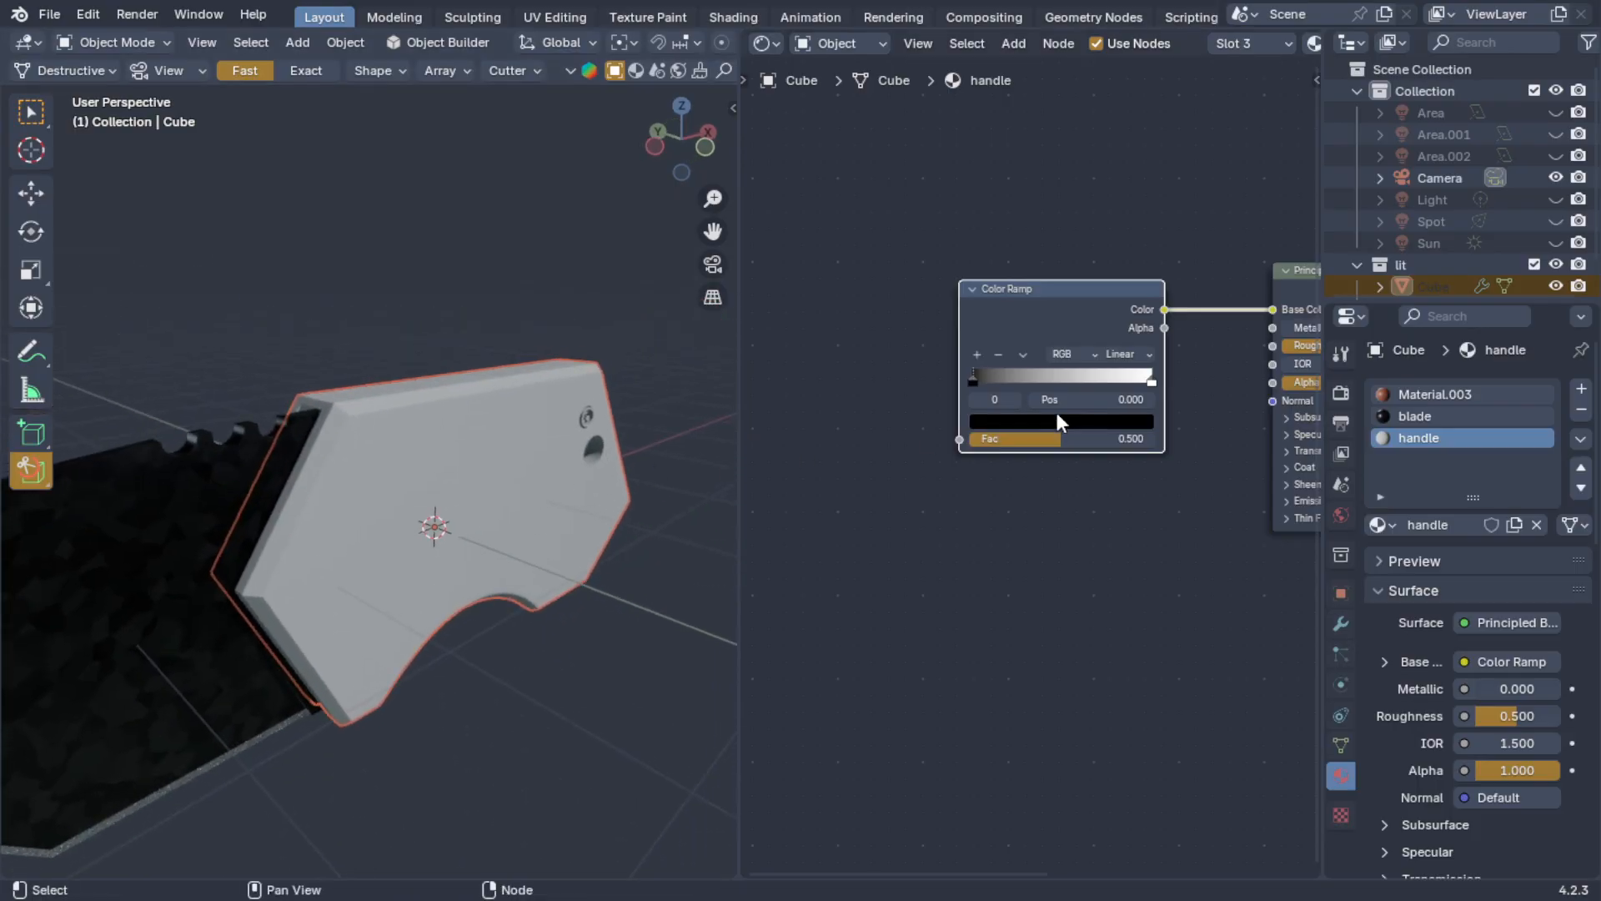
- Set the Color Ramp's first stop to dark brown with hue 0.056, saturation 0.972 and value 0.101
left_click_drag(974, 383, 893, 393)
scroll(1019, 442, "up", 3)
middle_click_drag(418, 572, 547, 568)
left_click(998, 416)
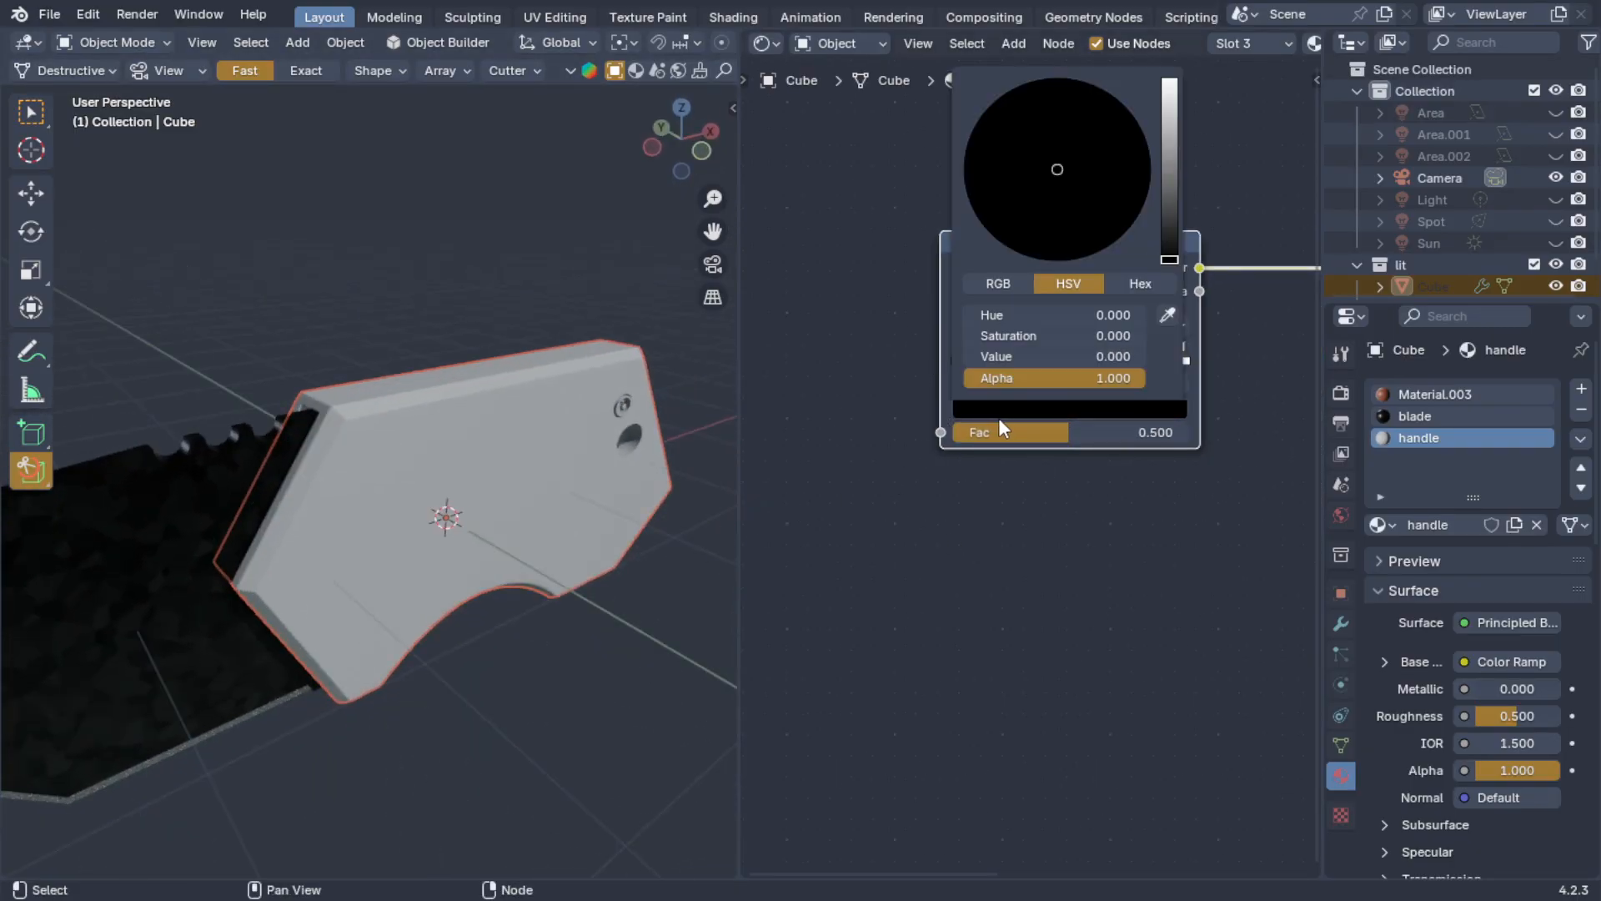
left_click_drag(1166, 230, 1169, 197)
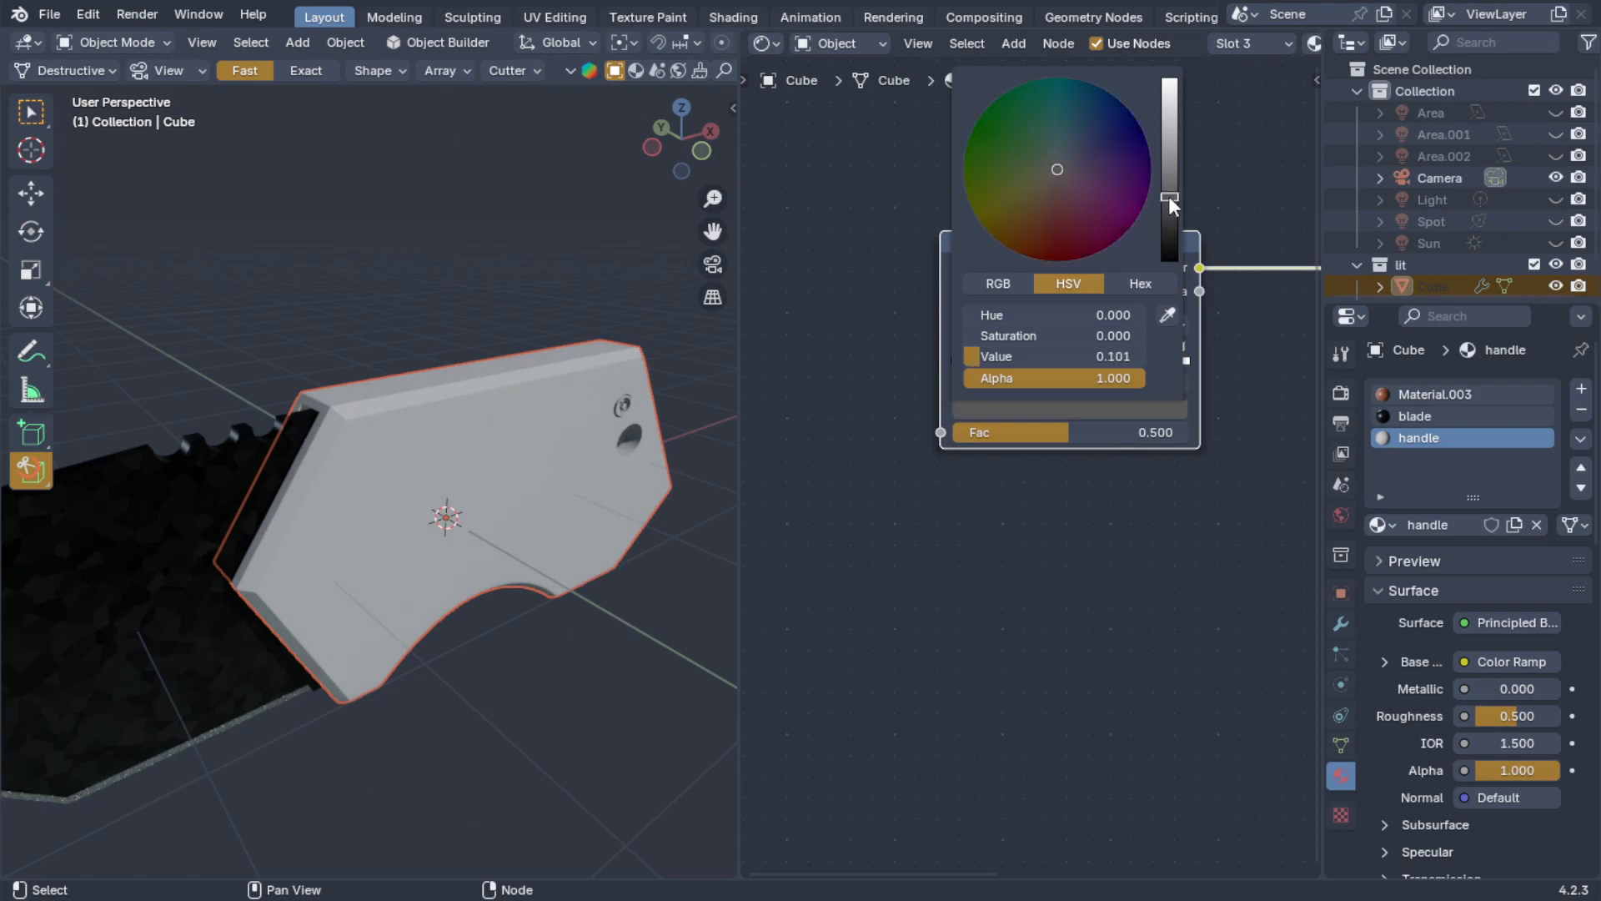
left_click(1031, 213)
left_click_drag(1030, 214, 1012, 240)
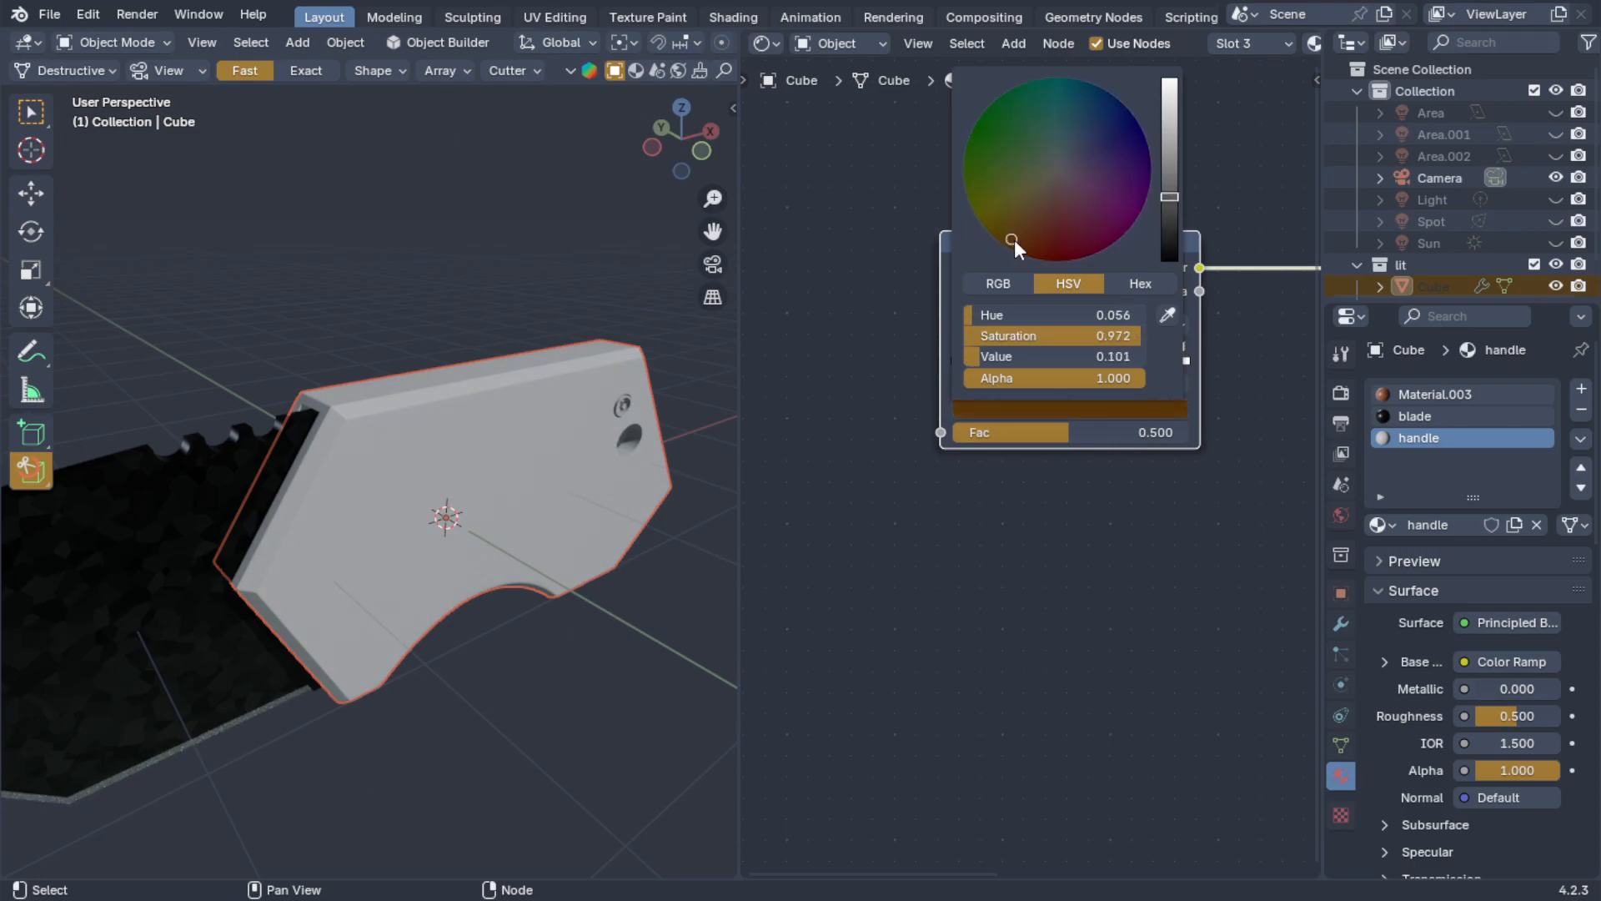
- Set the Color Ramp's last stop to a dark, muted brown with value 0.072
left_click(1184, 358)
left_click(1147, 411)
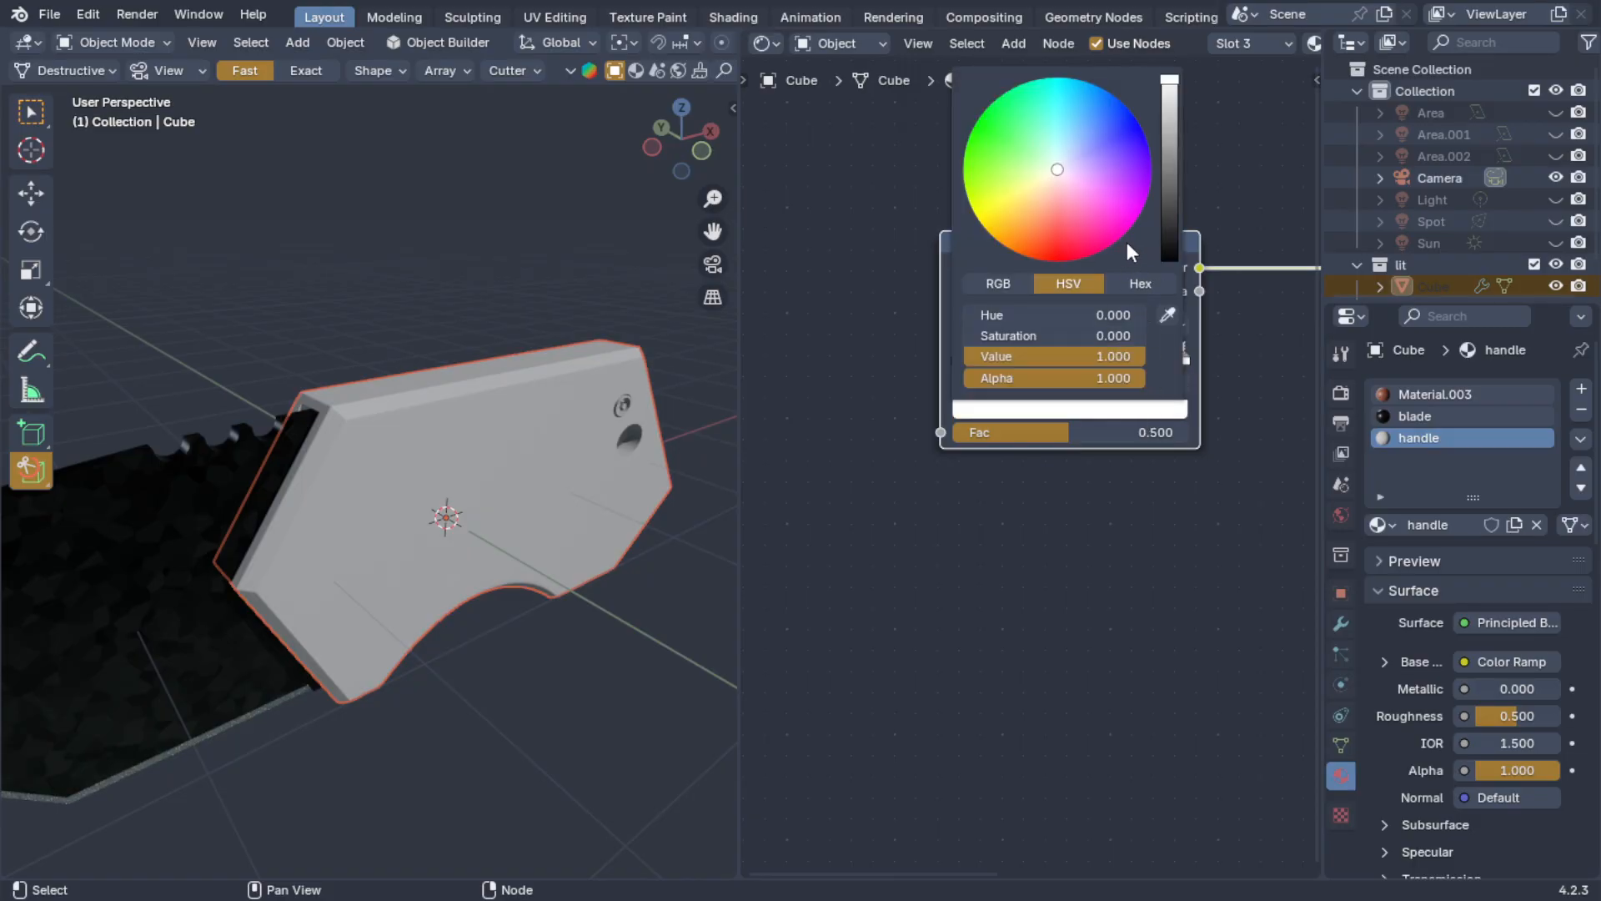
left_click(1170, 207)
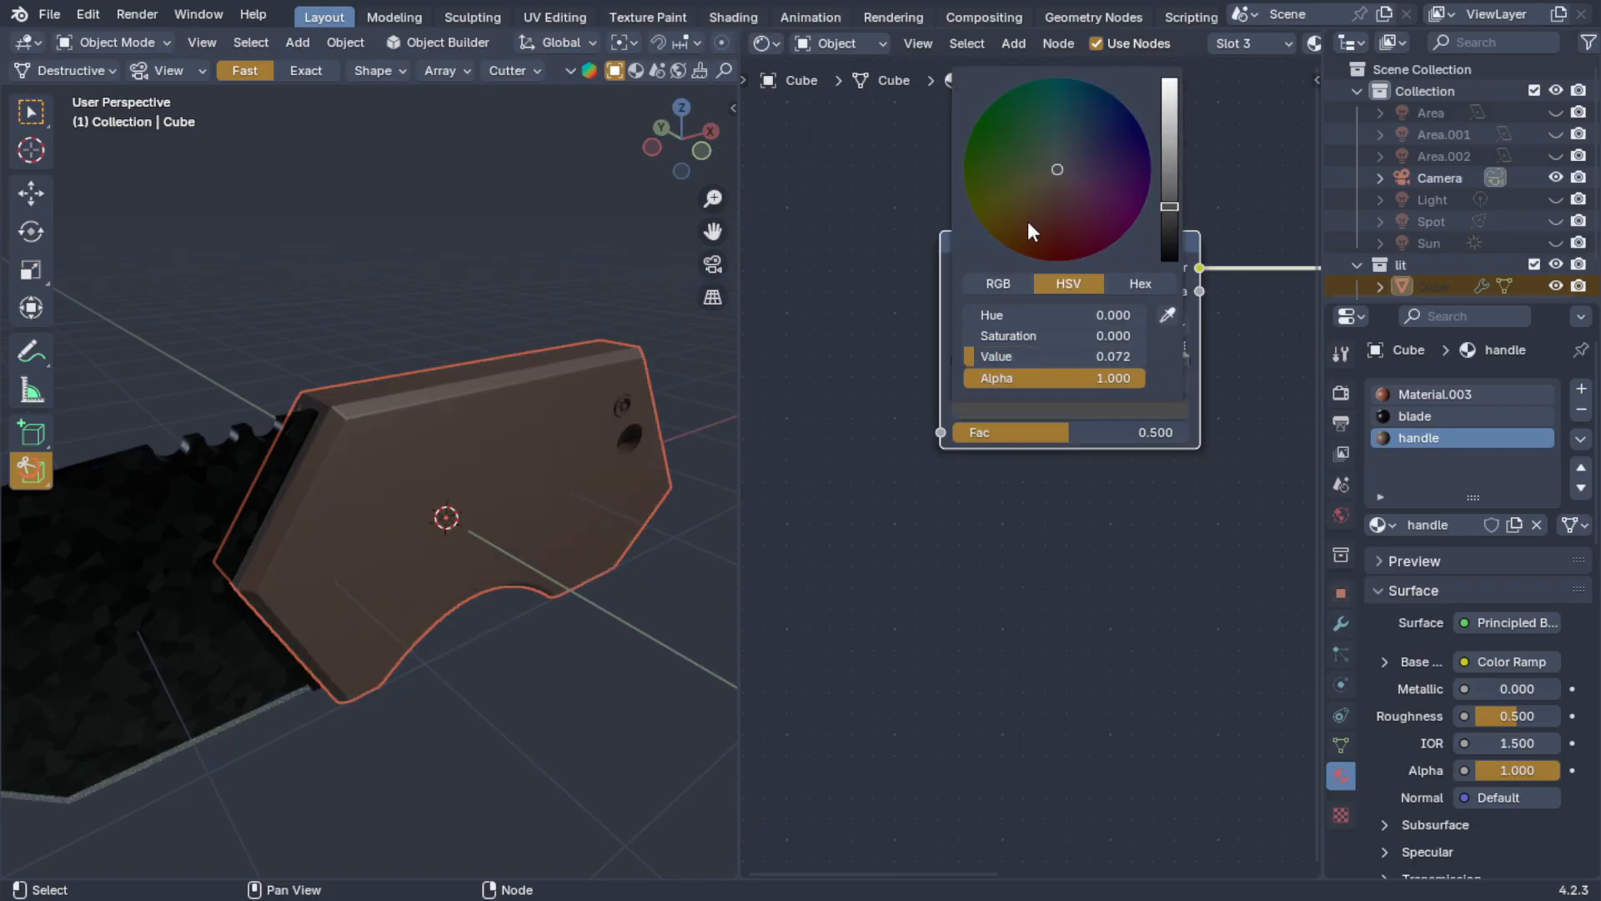
left_click(1040, 196)
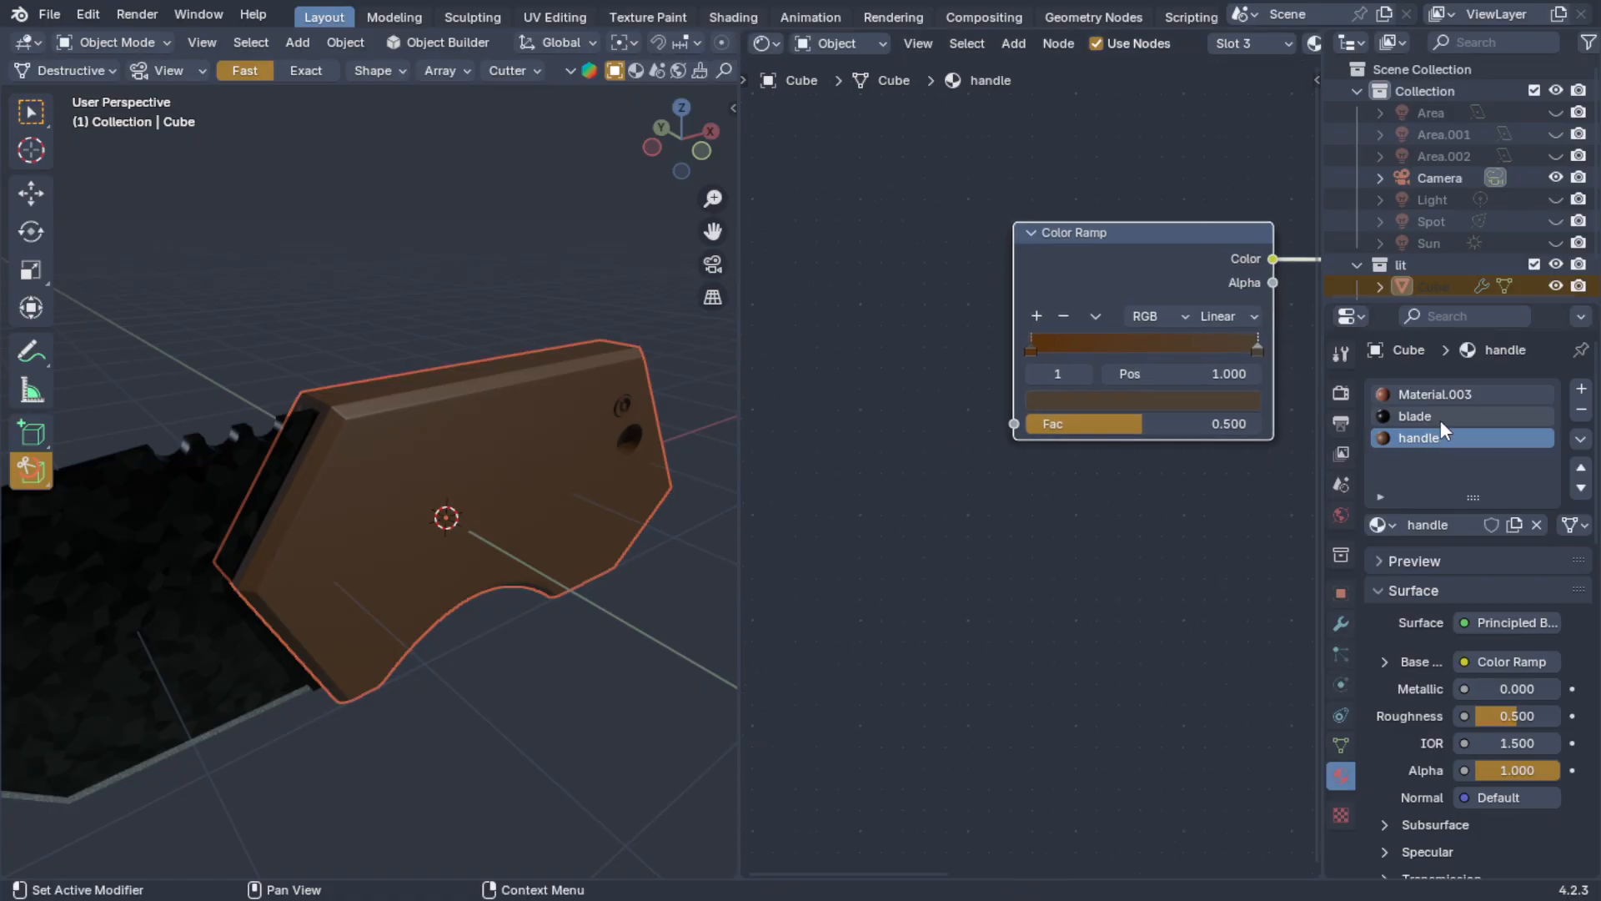
- Check the Wave Texture setup in Material.003 and add a Wave Texture node ahead of the handle material's Color Ramp
left_click(1434, 391)
middle_click_drag(887, 541, 1032, 523)
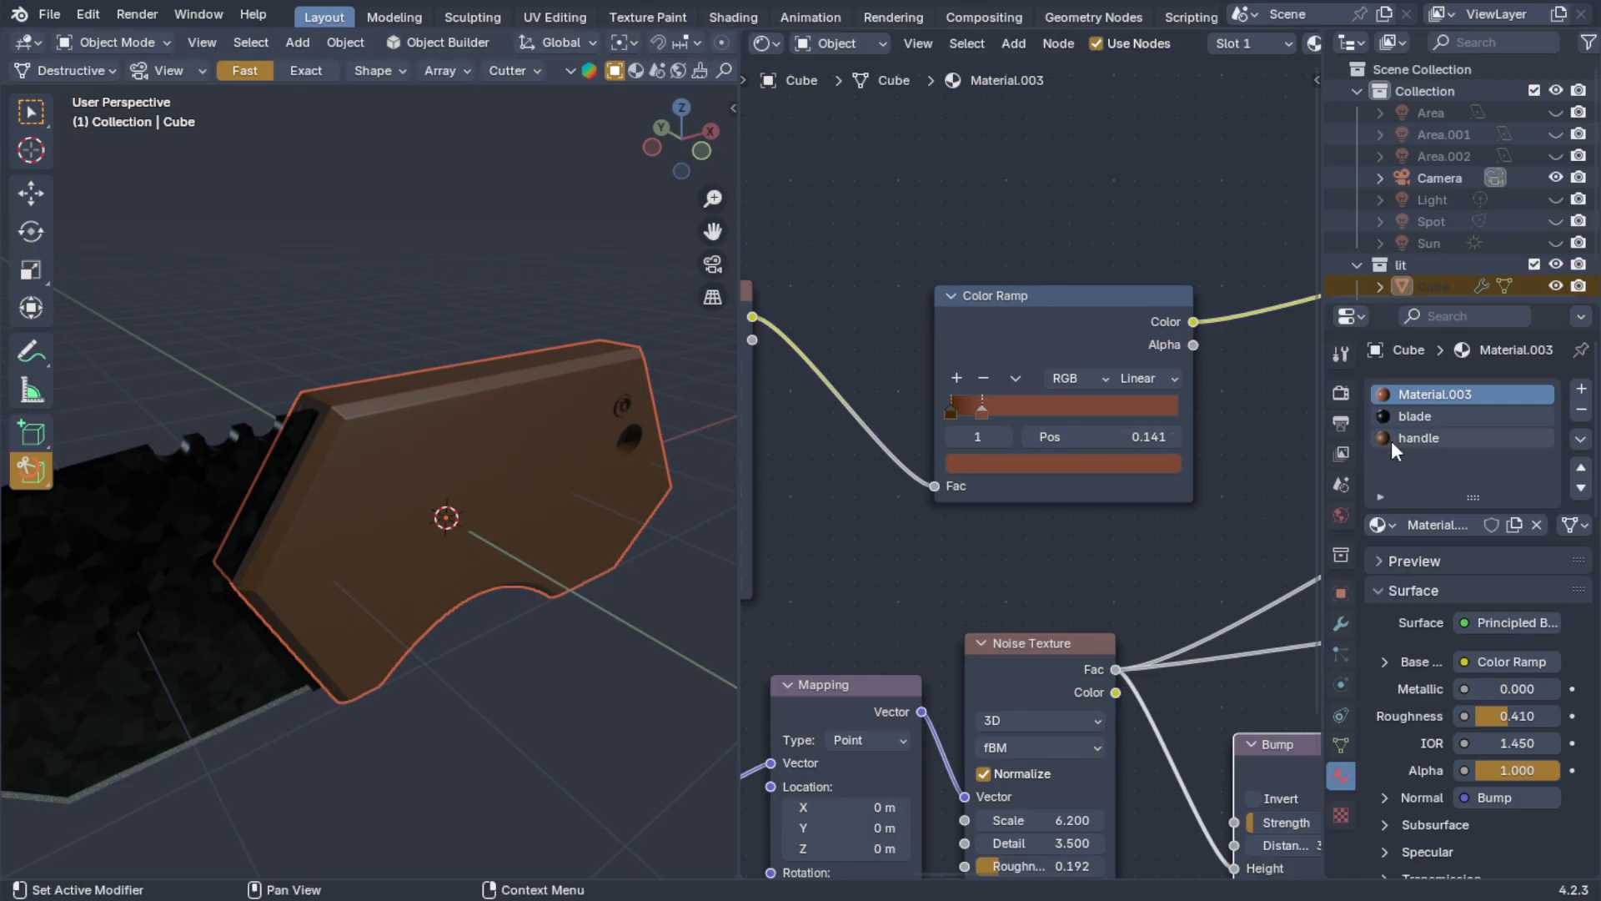
middle_click_drag(958, 461, 1139, 461)
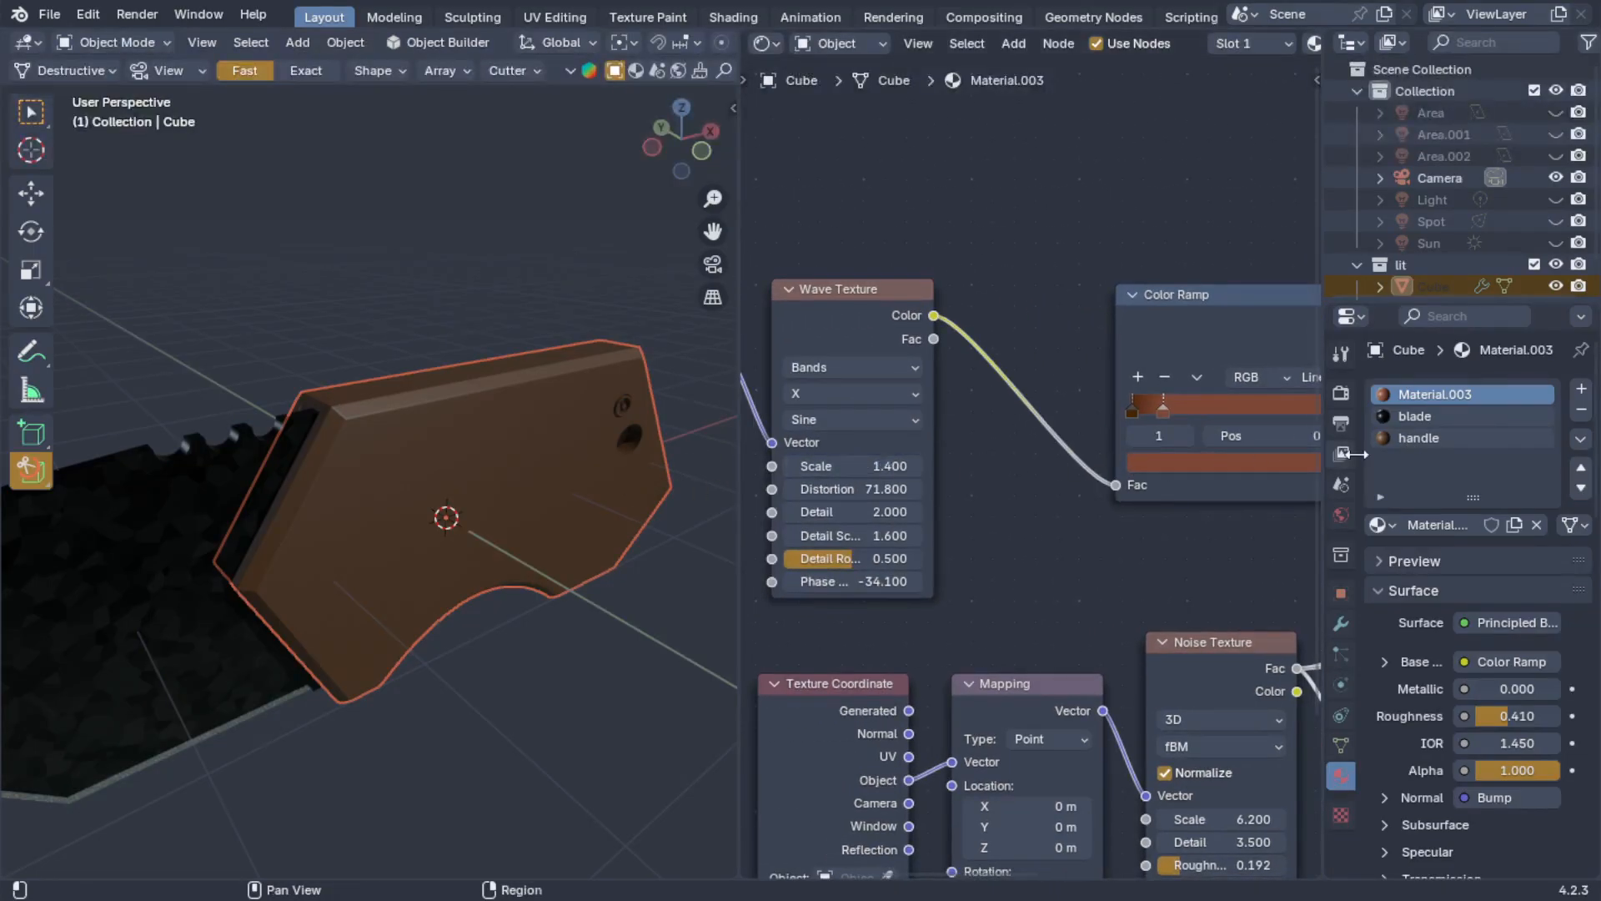
left_click(1429, 435)
scroll(1004, 397, "down", 5)
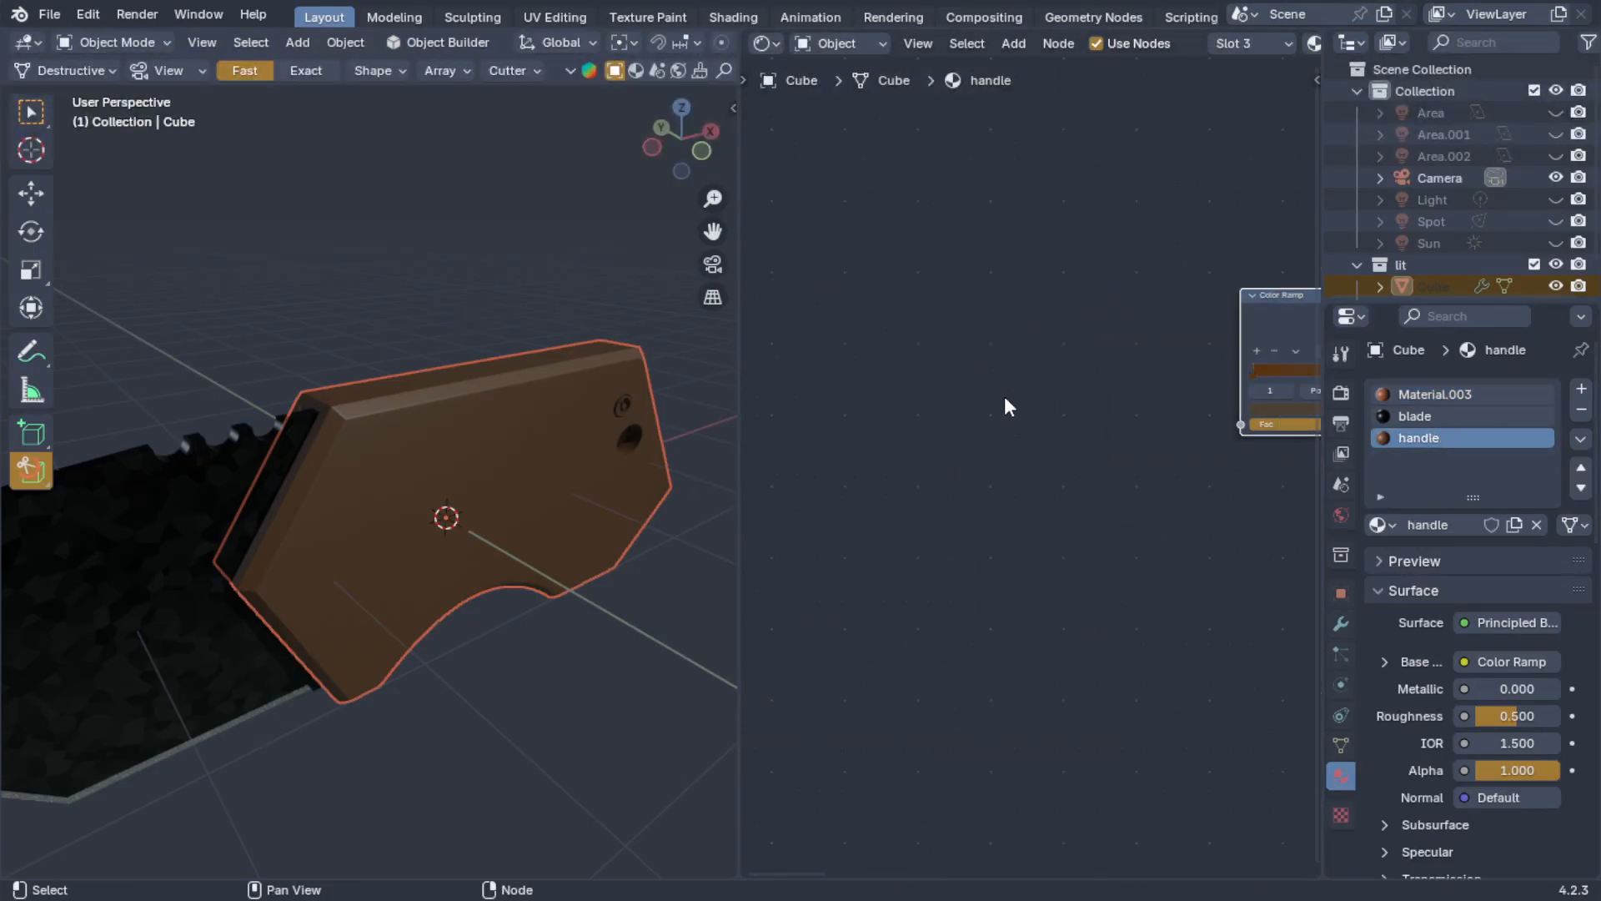
middle_click_drag(1004, 397, 856, 397)
key("shift+a")
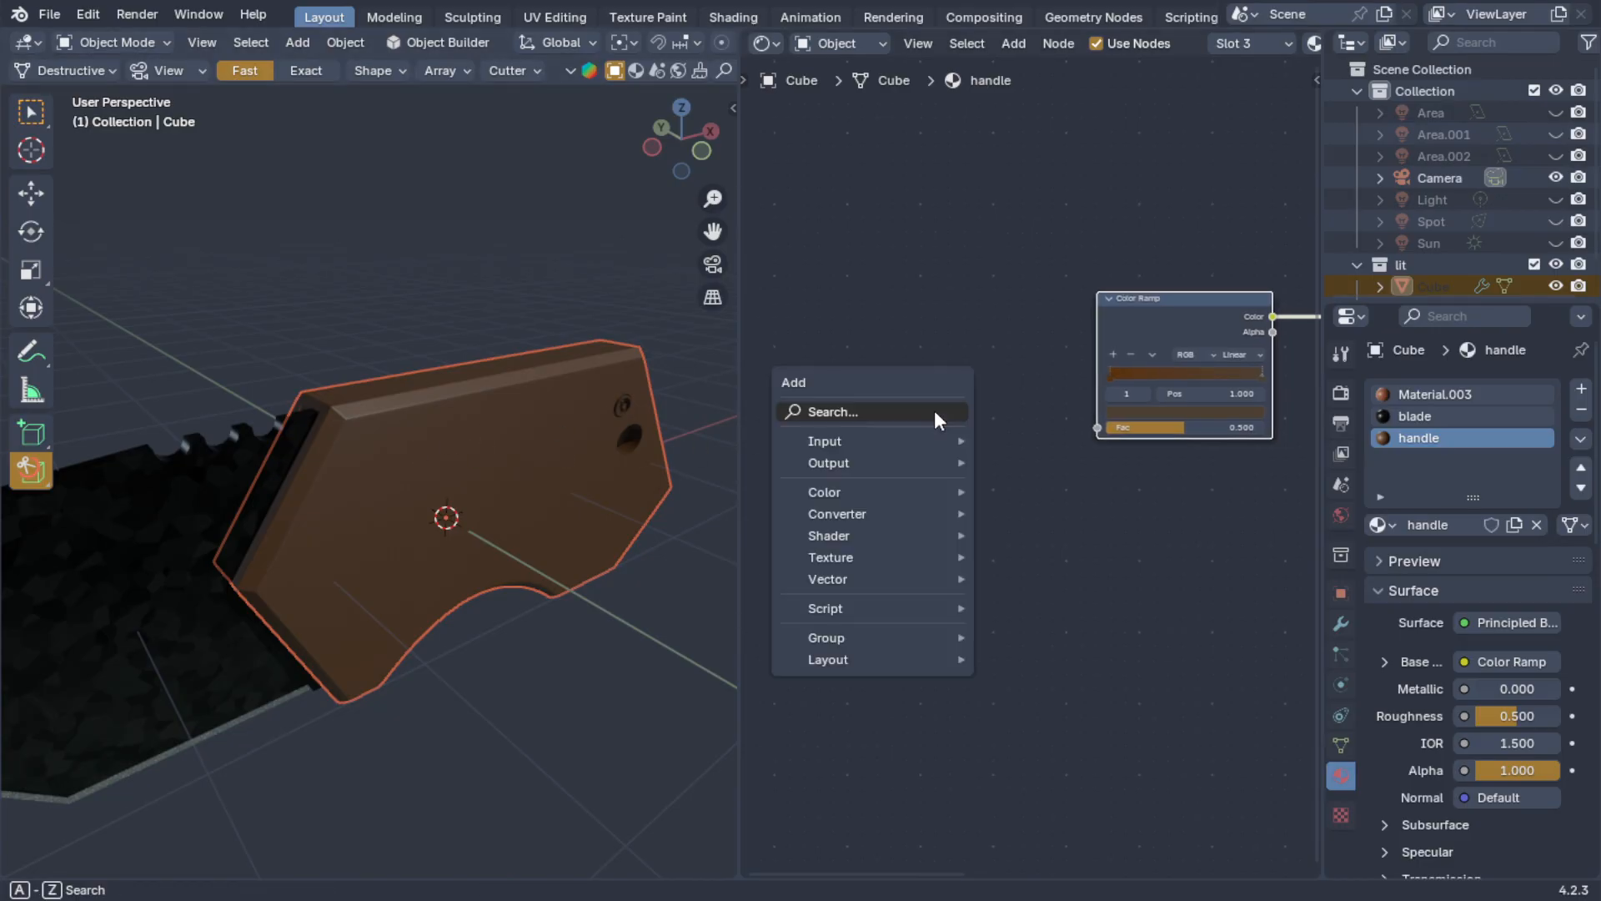
left_click(934, 410)
type("texture")
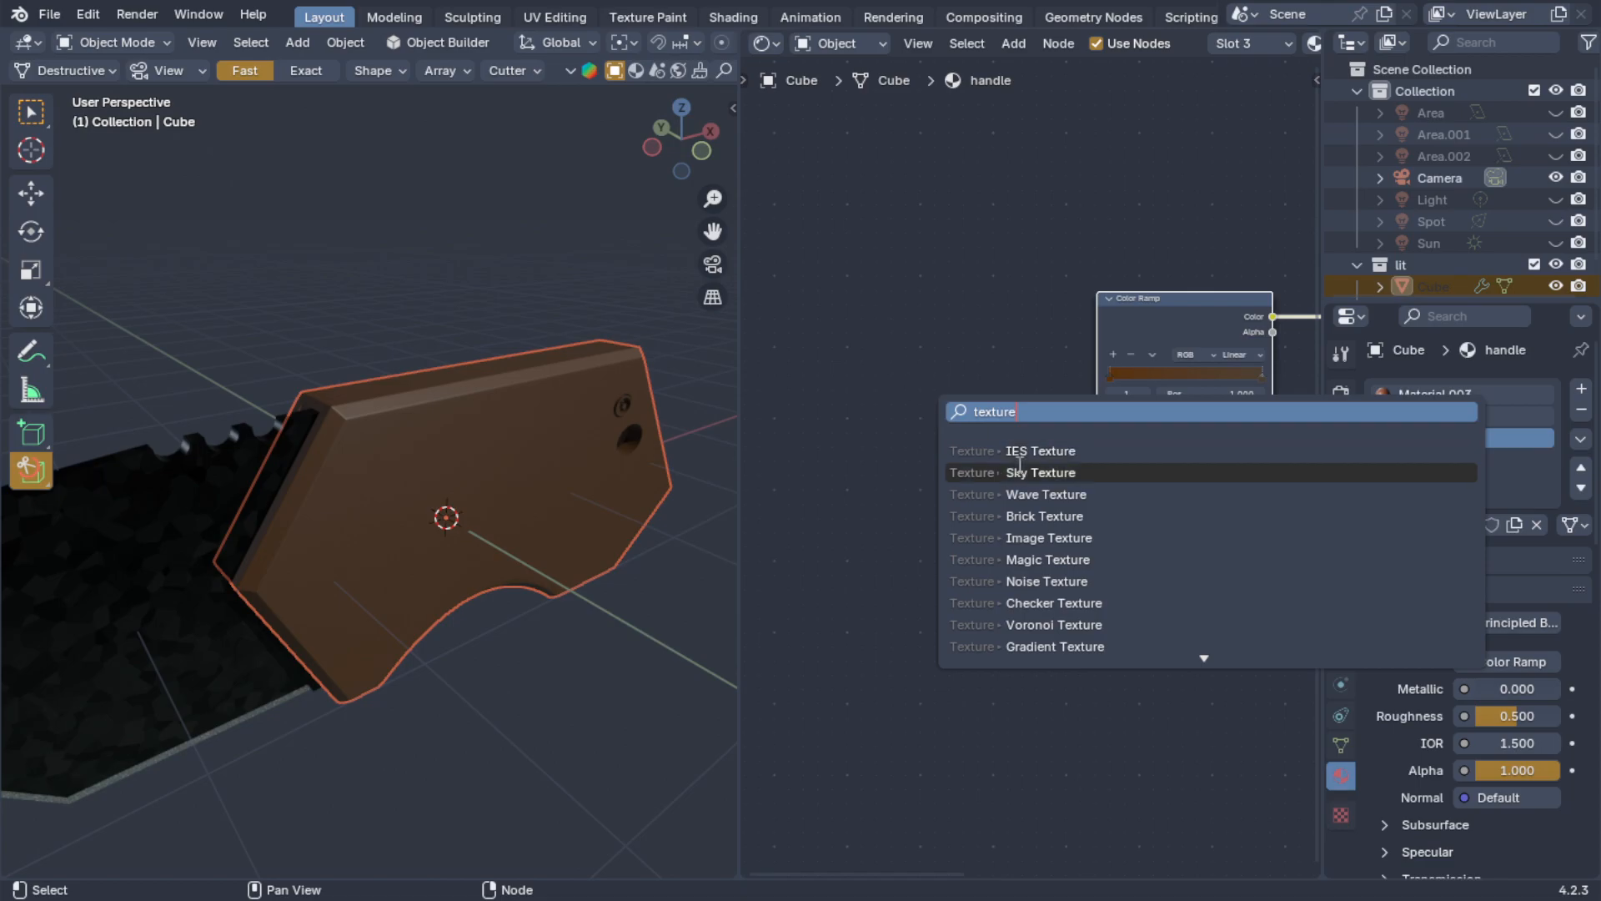
left_click(1089, 497)
left_click(906, 297)
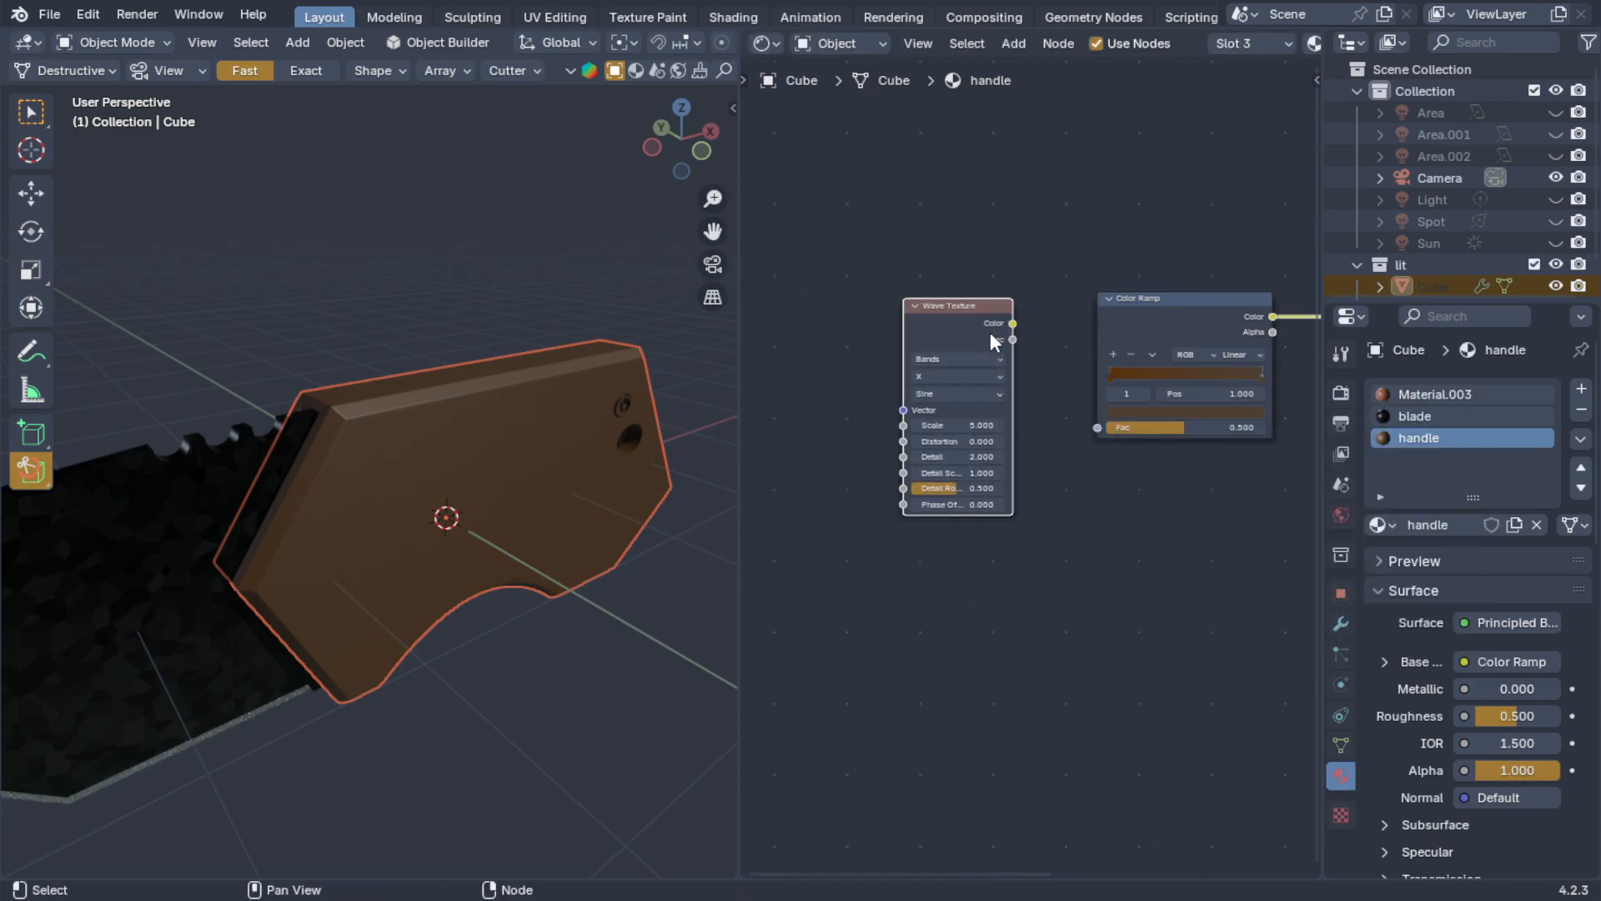
- Connect the Wave Texture's Color output to the Color Ramp's Fac input and inspect the pattern on the handle
left_click_drag(1012, 324, 1099, 427)
scroll(1004, 490, "up", 2)
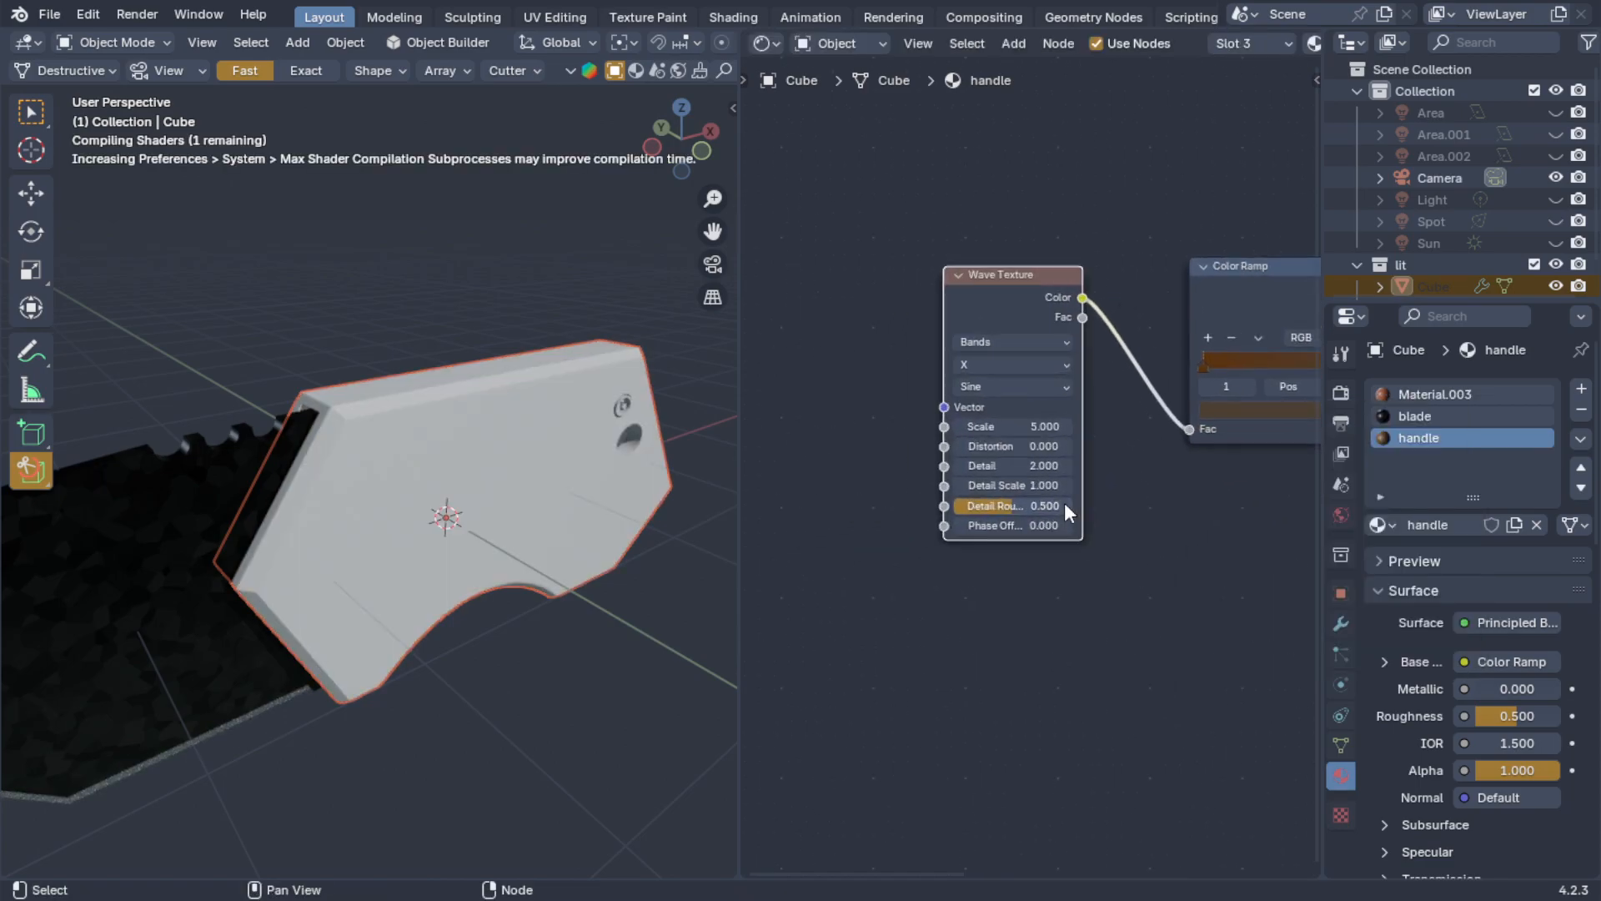
middle_click_drag(563, 509, 512, 448)
scroll(550, 555, "up", 2)
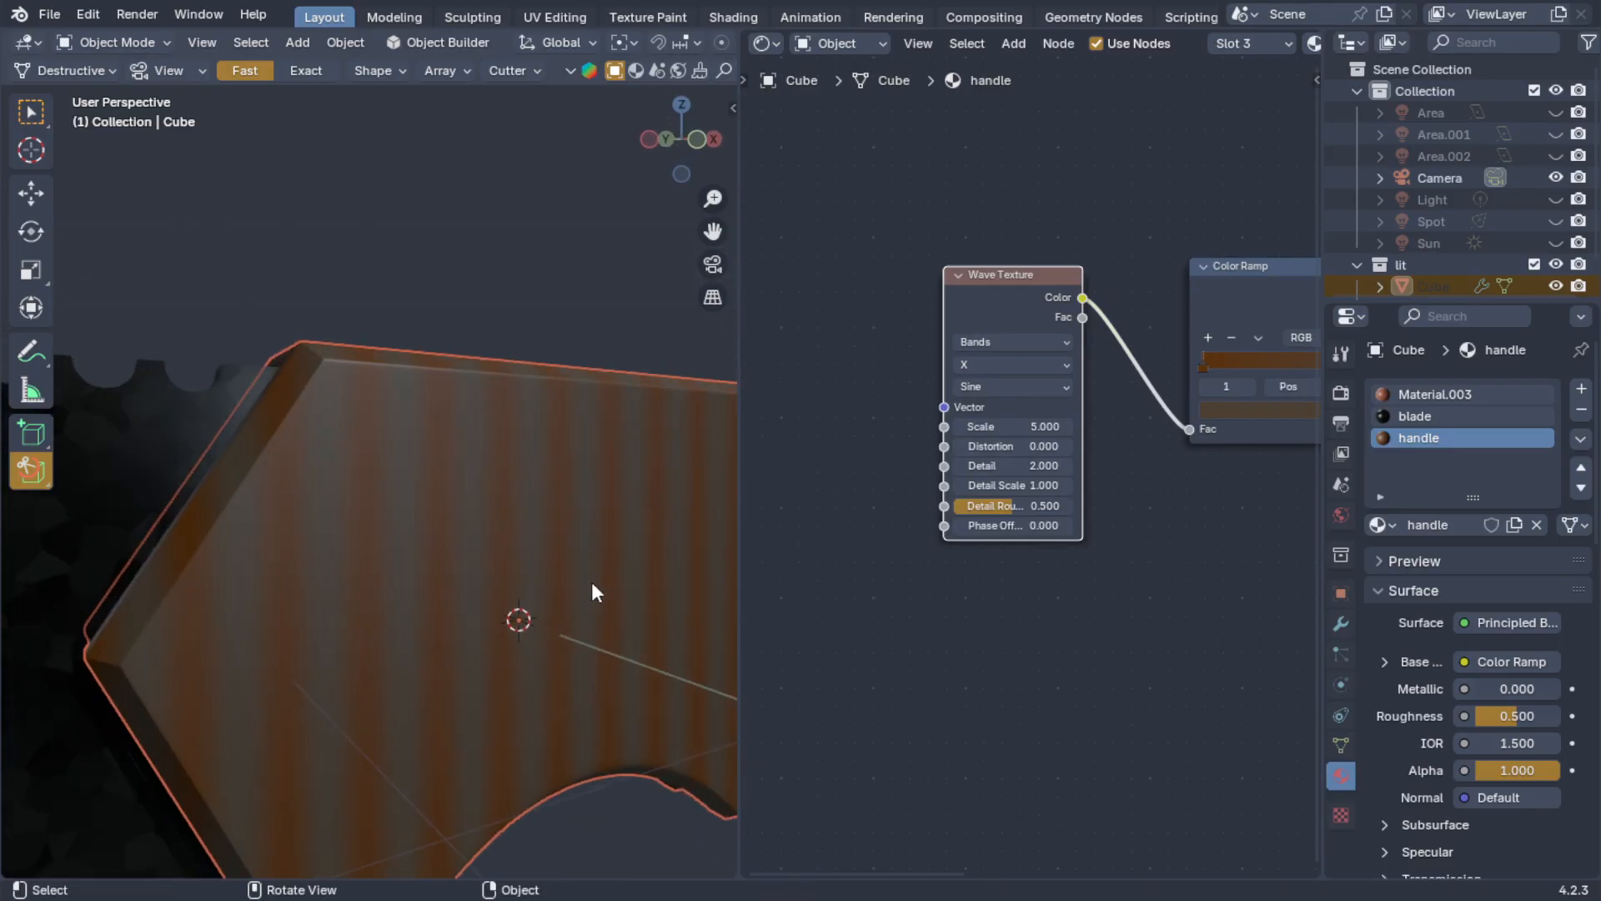
middle_click_drag(582, 564, 512, 448, "shift")
middle_click_drag(379, 473, 647, 540)
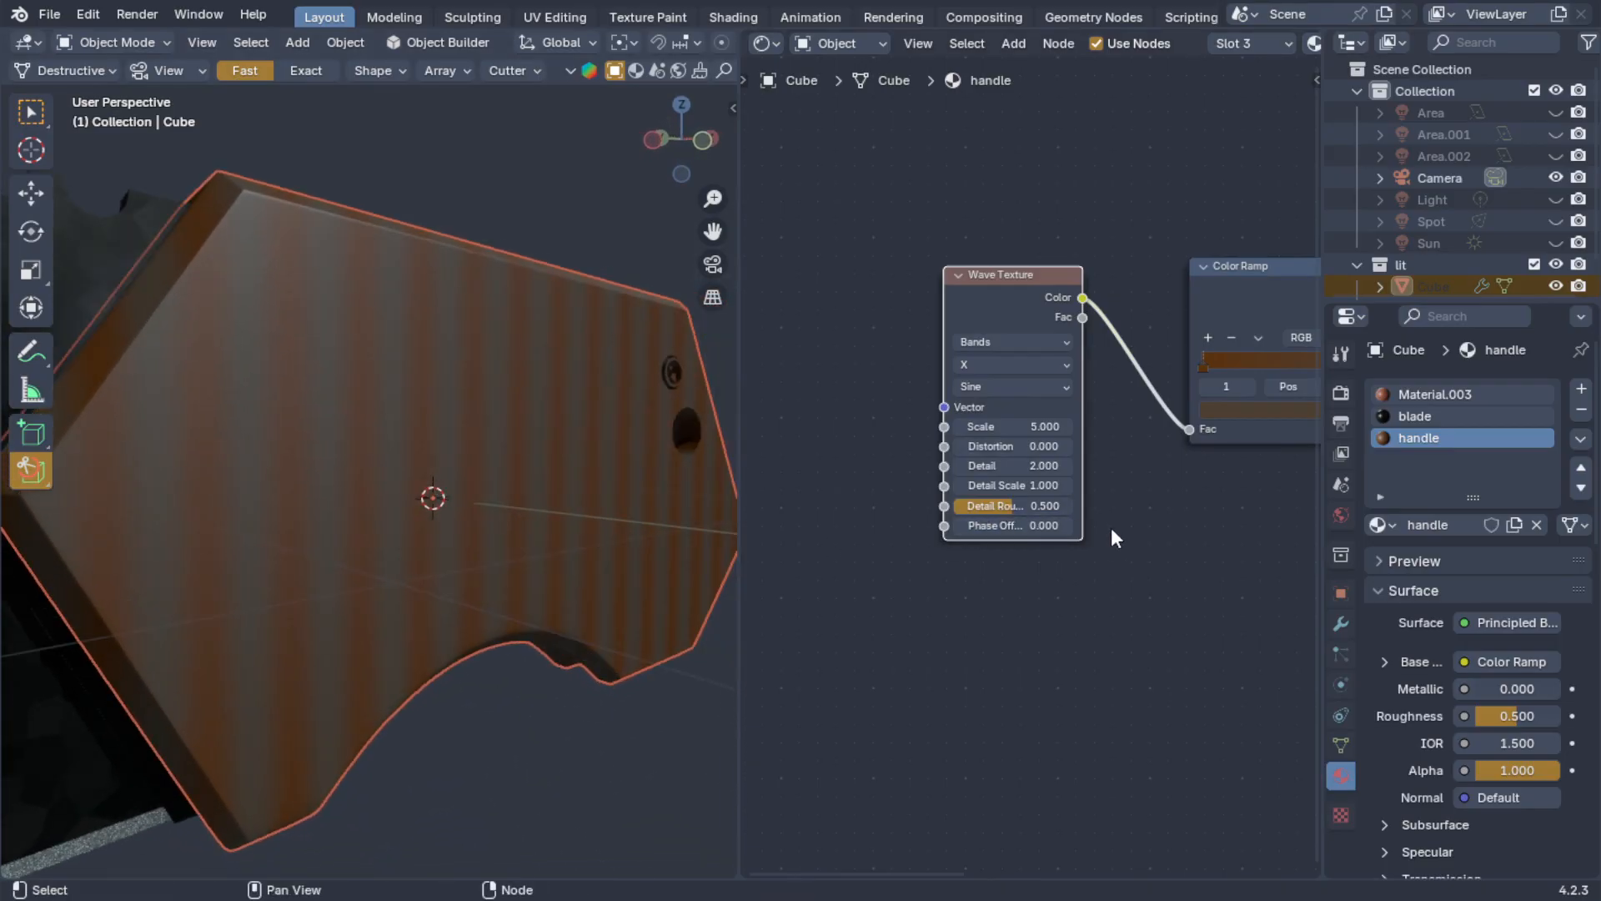
- Move the Color Ramp's last stop close to the first one, to position 0.141
middle_click_drag(1112, 536, 1057, 553)
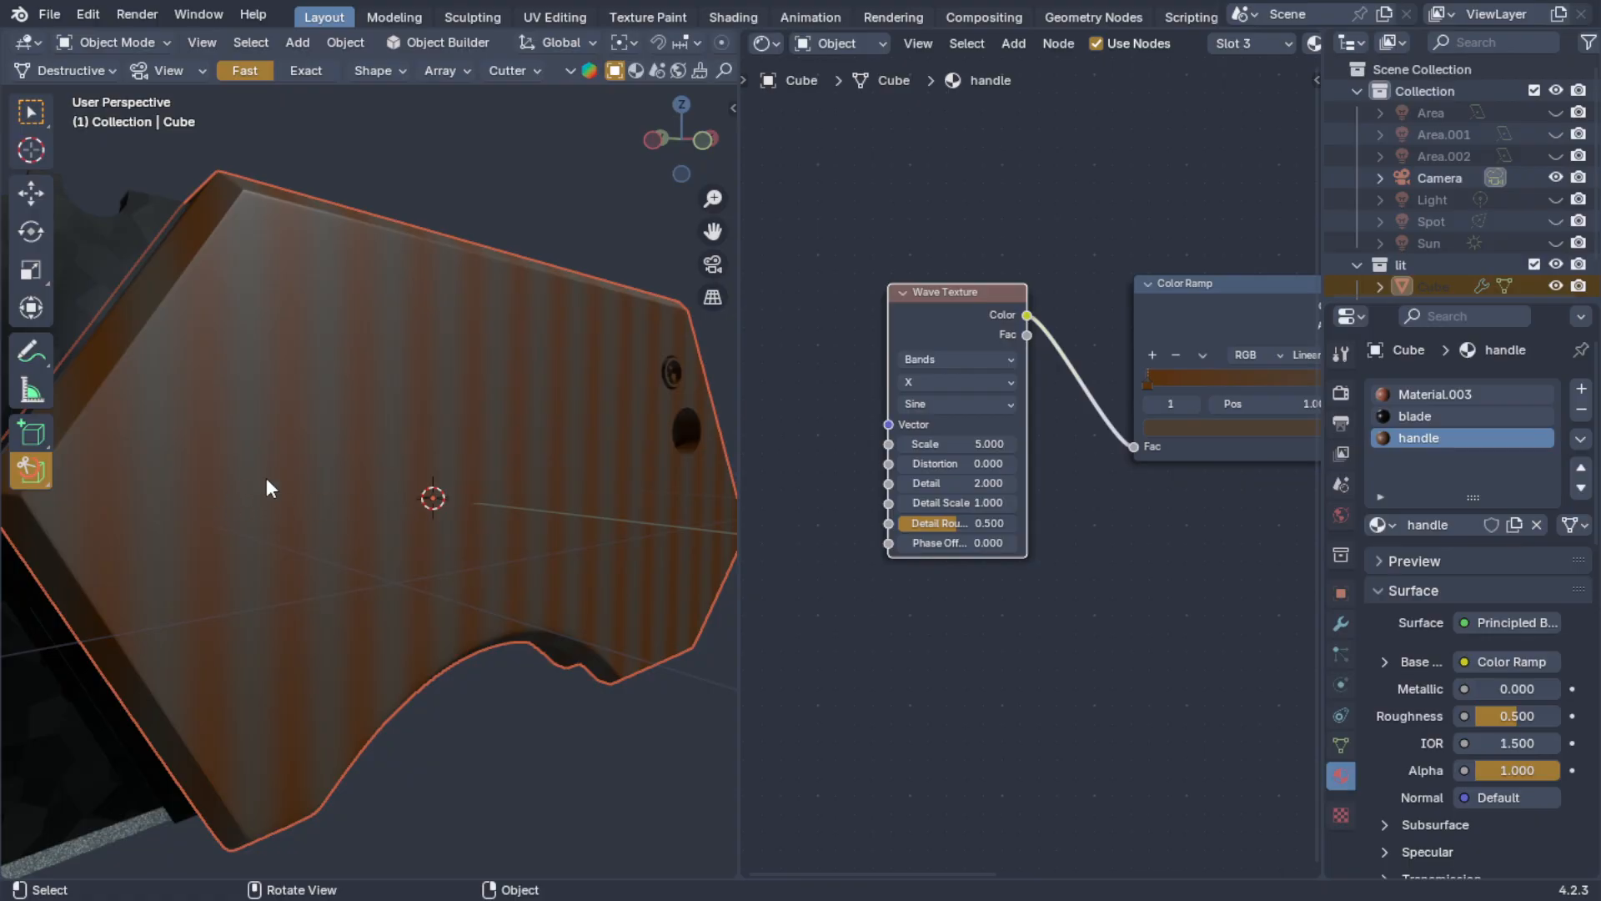
middle_click_drag(1033, 540, 813, 558)
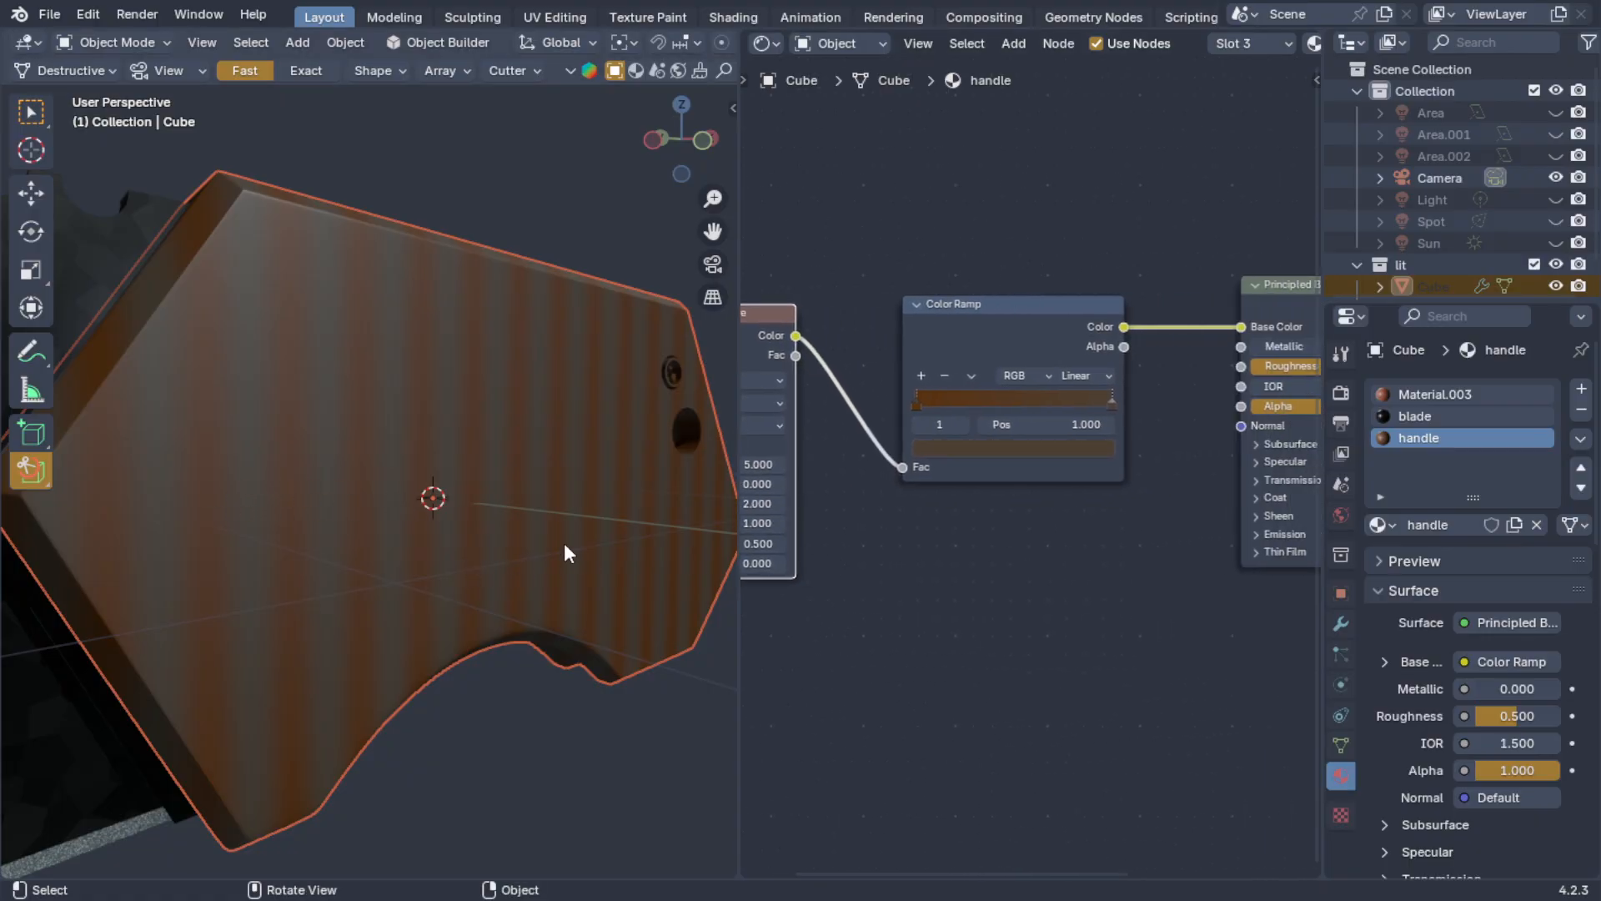
scroll(997, 440, "up", 2)
left_click(1139, 387)
left_click_drag(1138, 387, 864, 380)
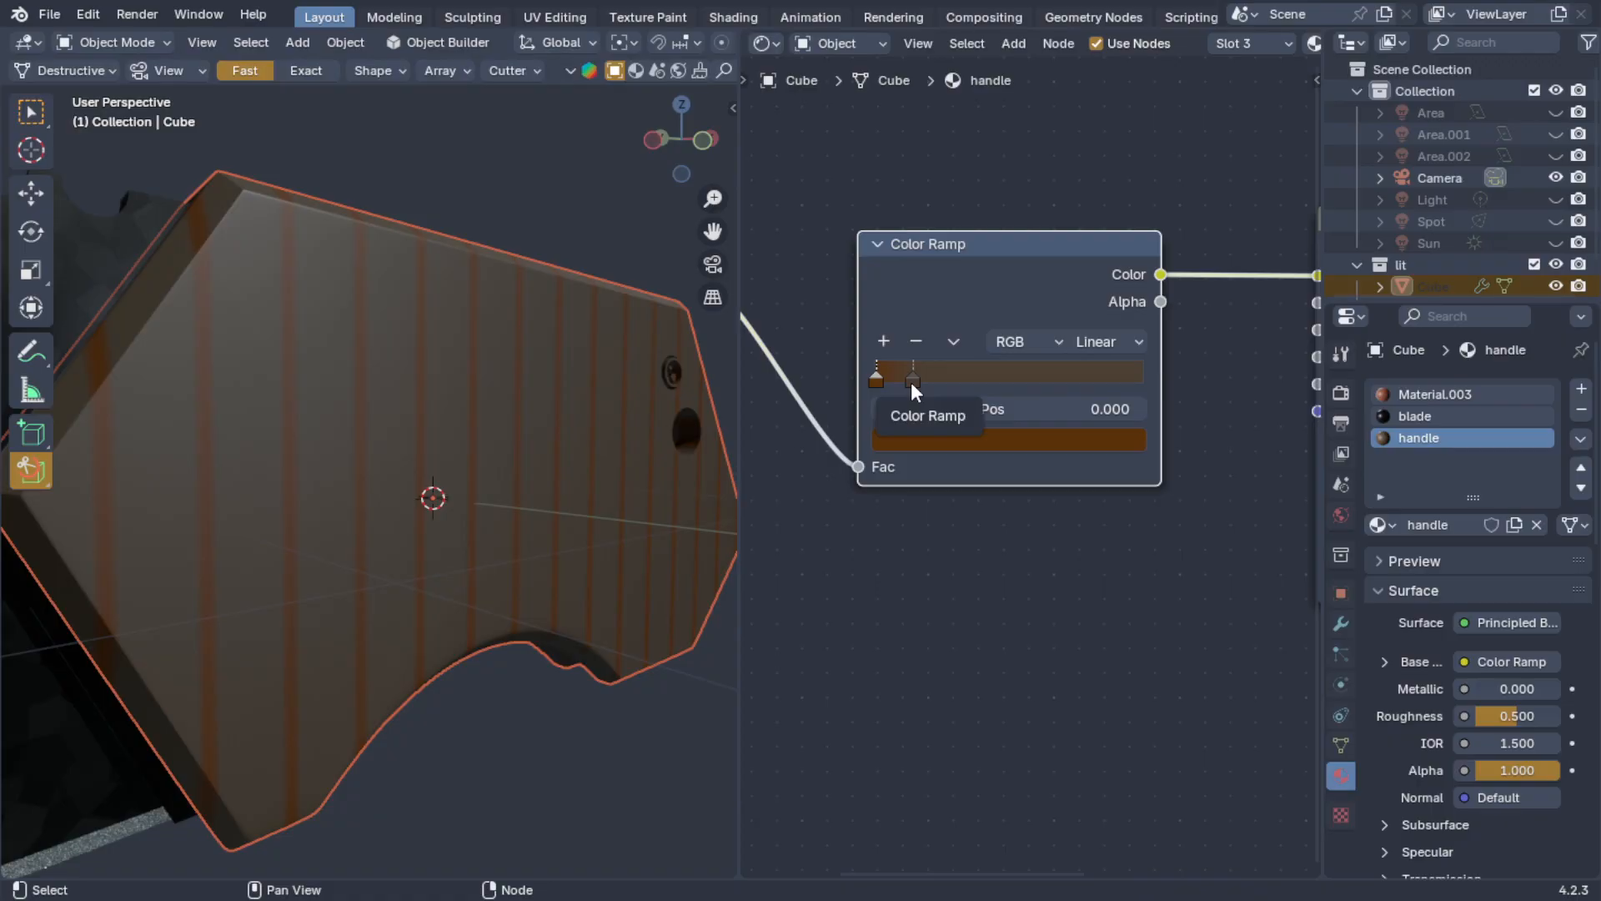
middle_click_drag(954, 581, 991, 596)
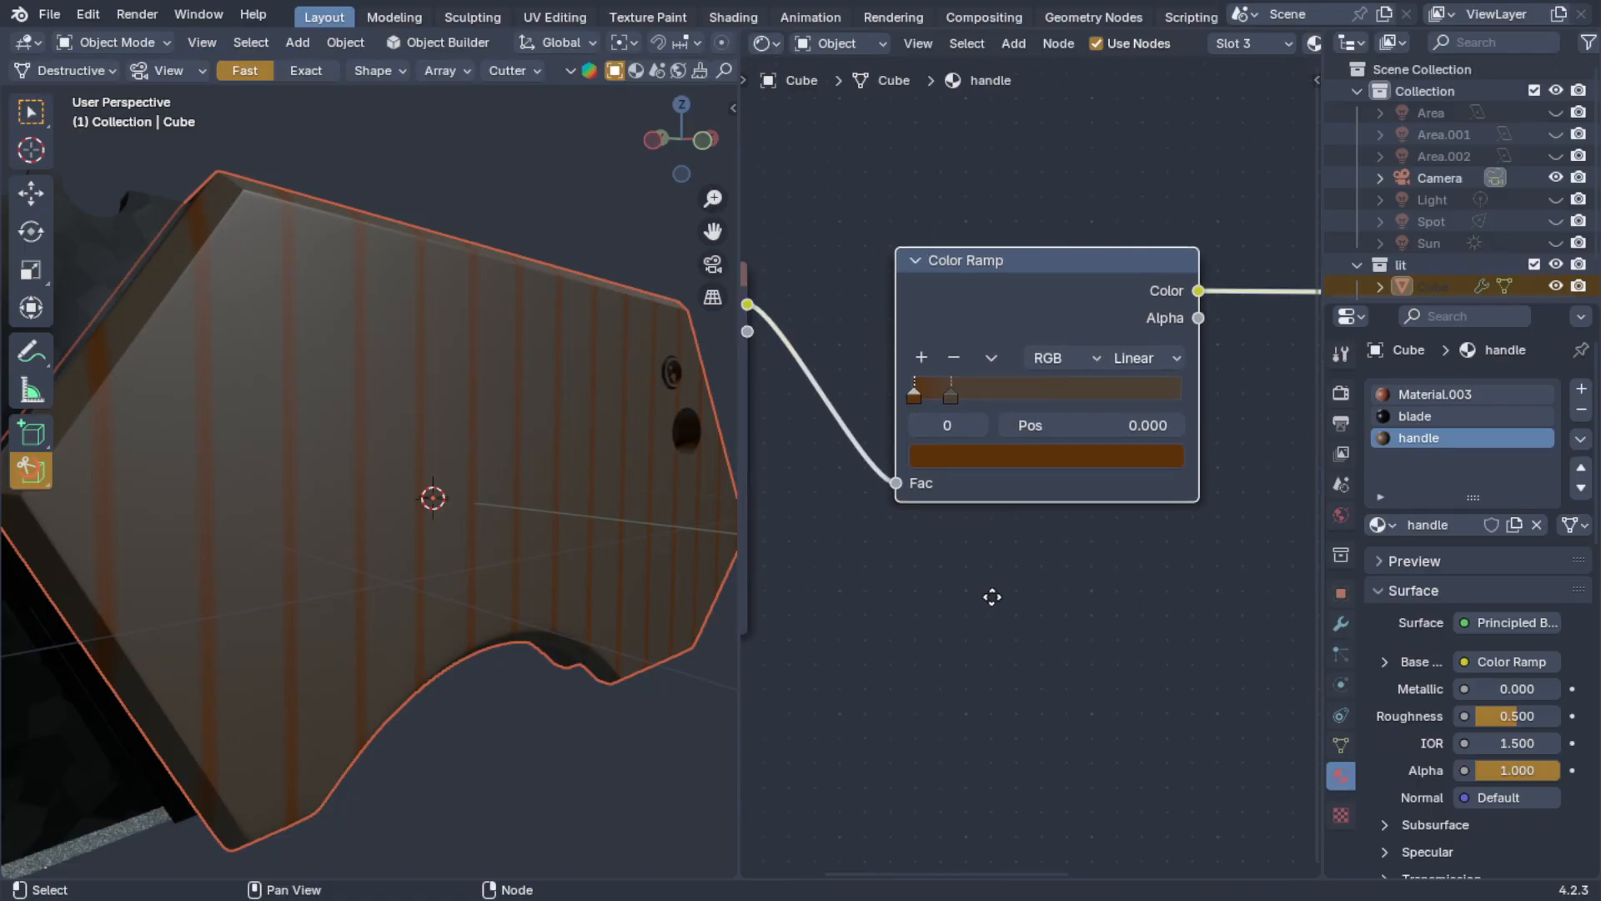
- Recolour the Color Ramp's last stop to a reddish brown with hue 0.054, saturation 0.890 and value 0.072
left_click(949, 398)
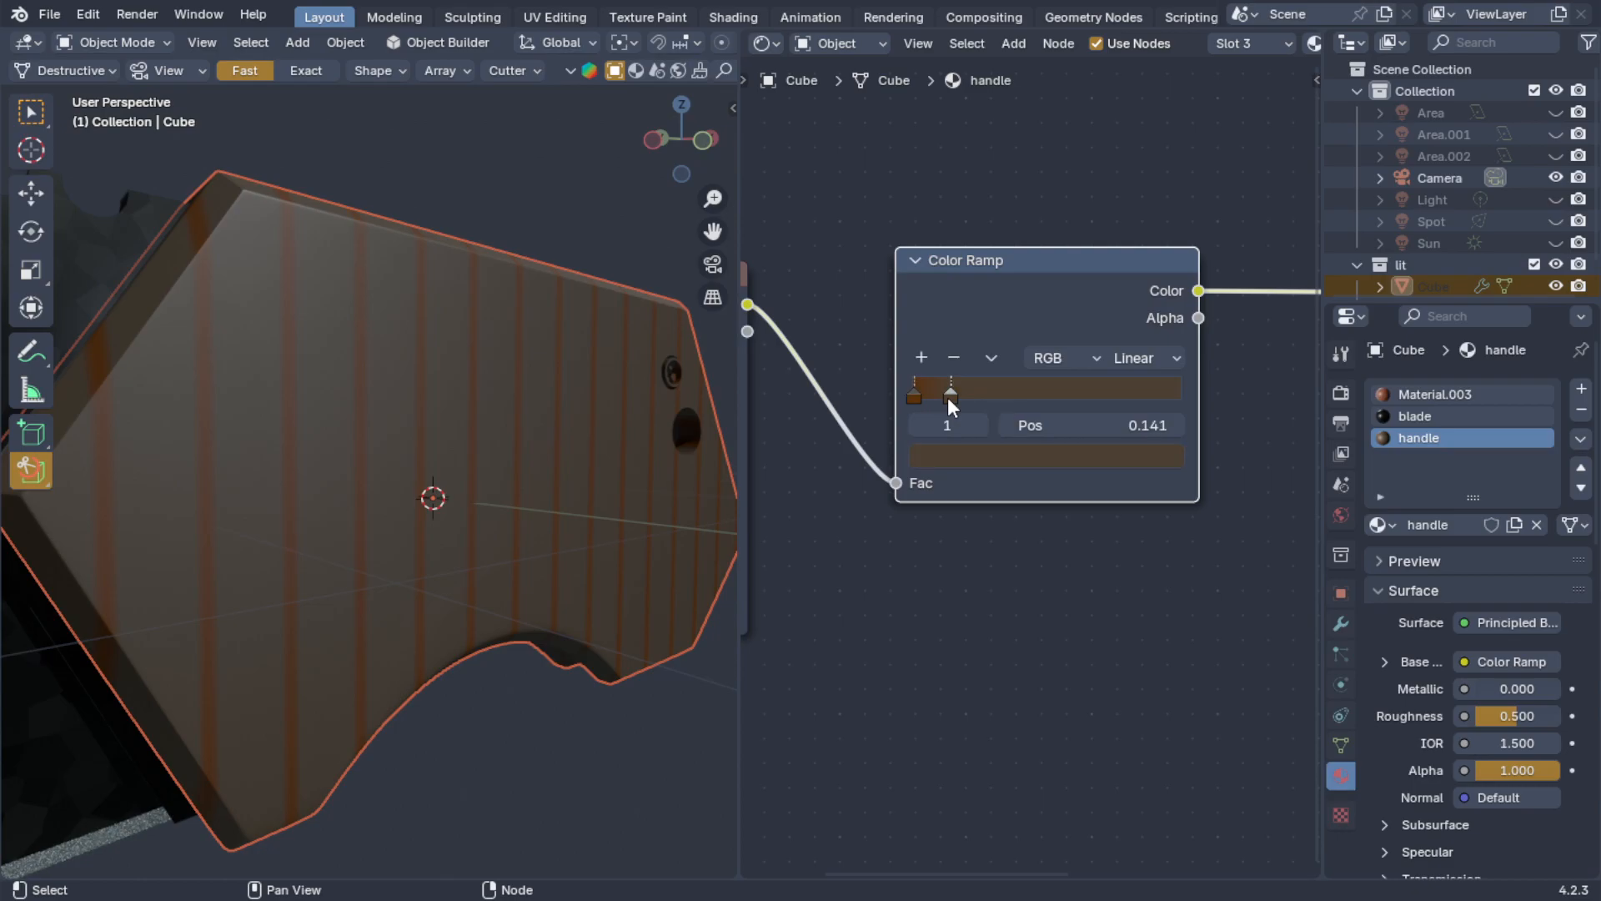
left_click(1009, 455)
mouse_move(994, 225)
left_mouse_down()
mouse_move(986, 259)
mouse_move(995, 244)
left_mouse_up()
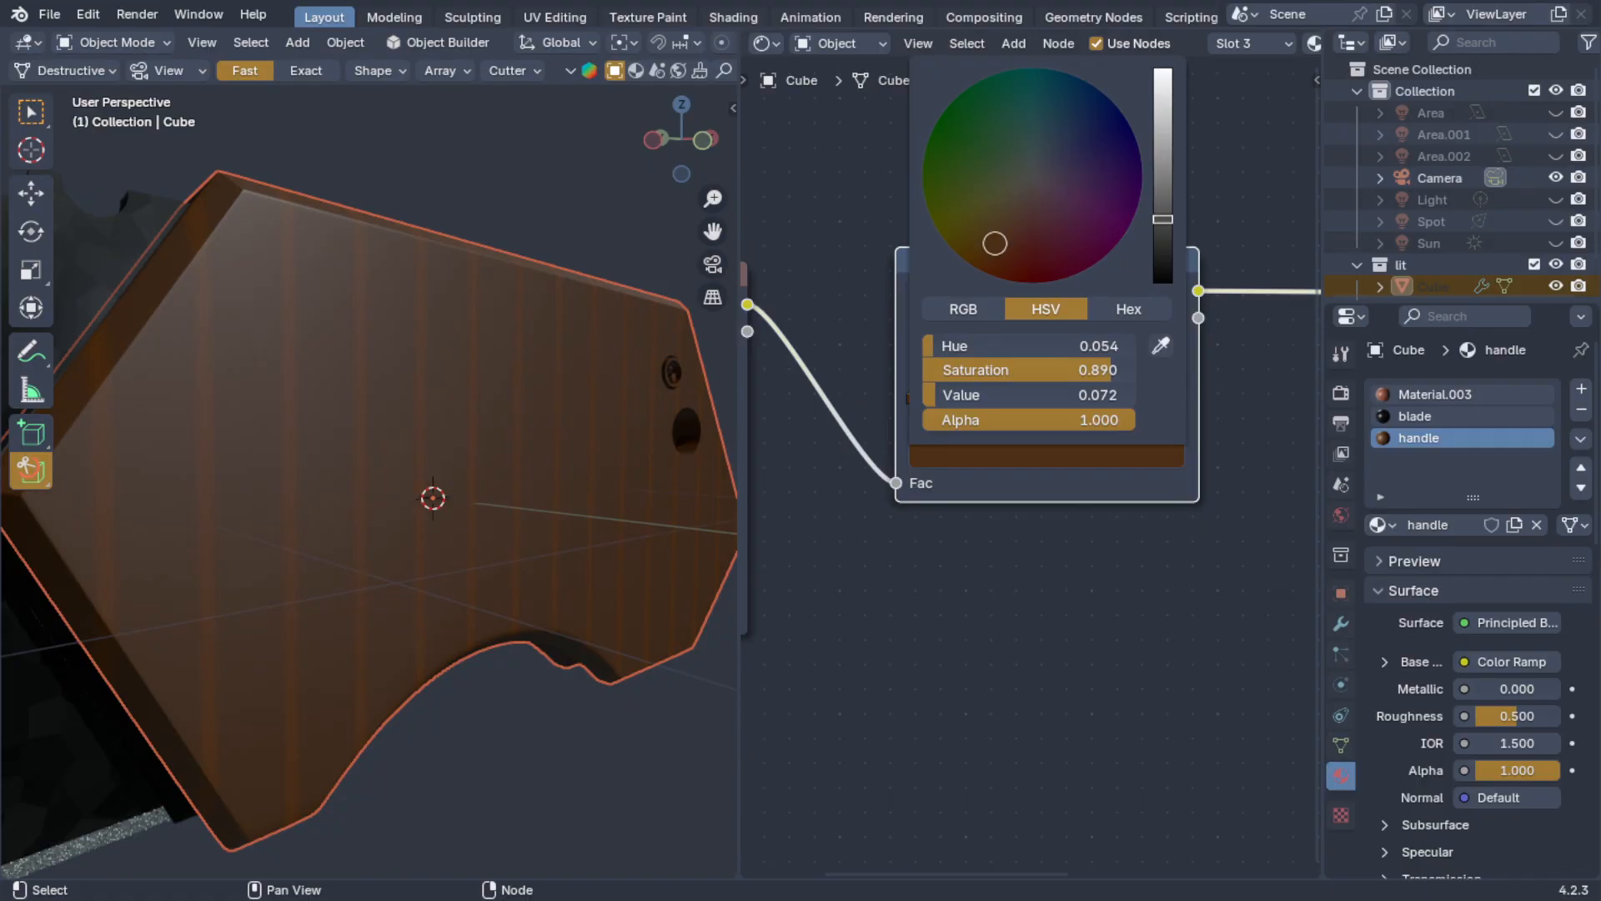
- Darken the Color Ramp's first stop to hue 0.052, saturation 0.952 and value 0.043
left_click(914, 395)
left_click(984, 452)
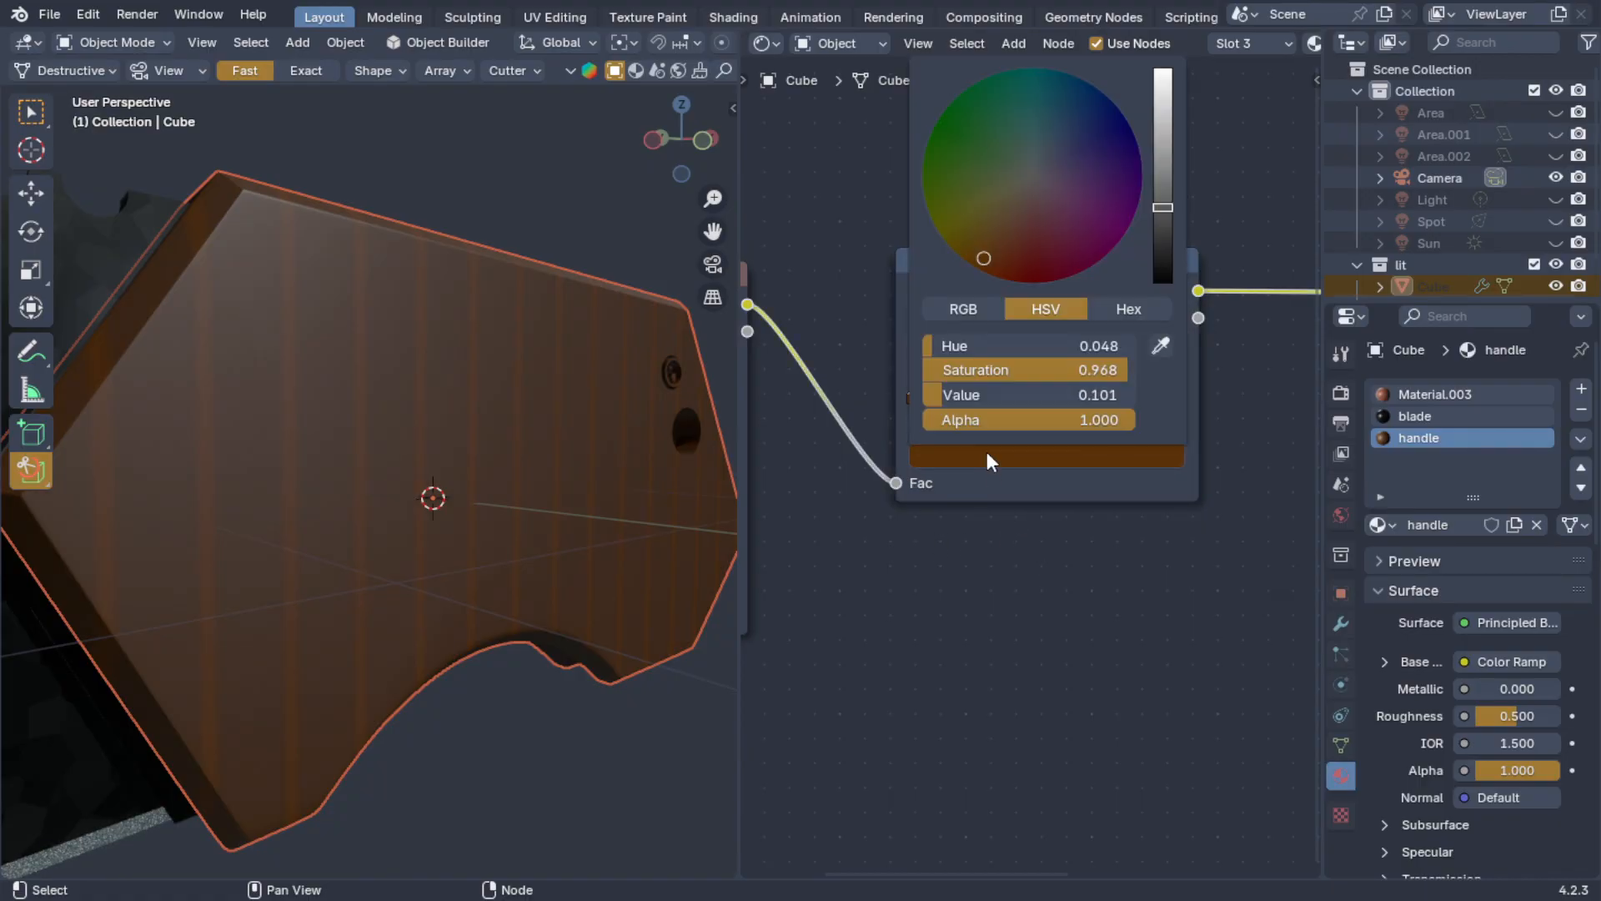
left_click_drag(1167, 218, 1164, 233)
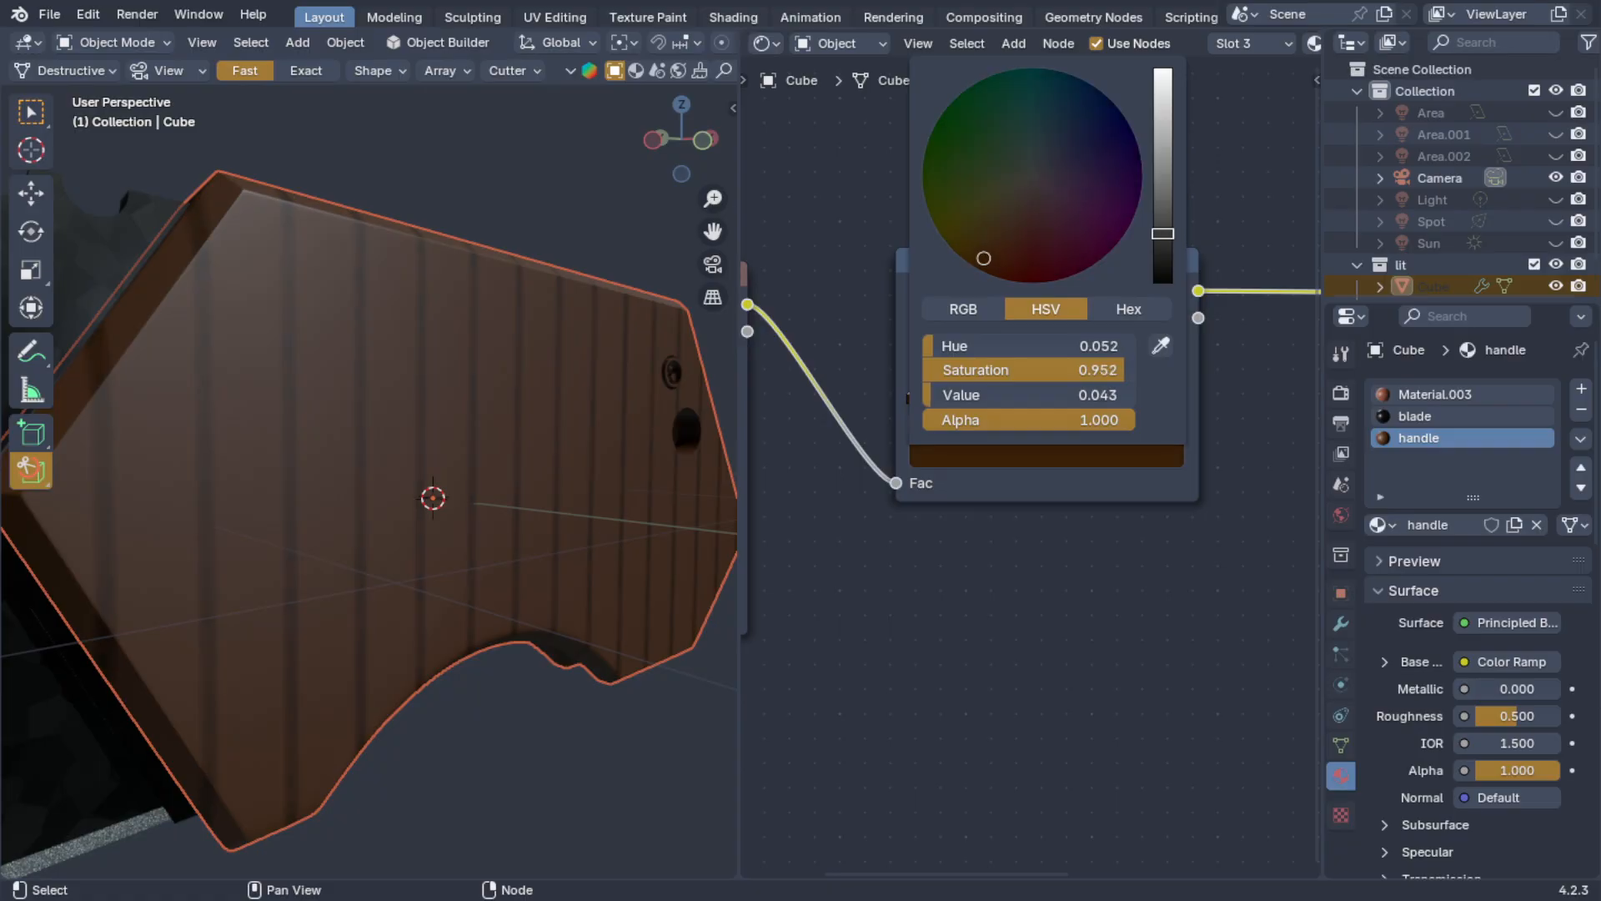
- Set the Wave Texture's Scale to 5.5, Distortion to 51.6 and Detail Scale to 1.3, and inspect the handle's grain
middle_click_drag(1060, 626, 1235, 661)
scroll(968, 584, "up", 2)
mouse_move(886, 527)
left_mouse_down()
mouse_move(1118, 527)
mouse_move(905, 527)
mouse_move(926, 559)
mouse_move(1193, 560)
mouse_move(894, 570)
left_mouse_up()
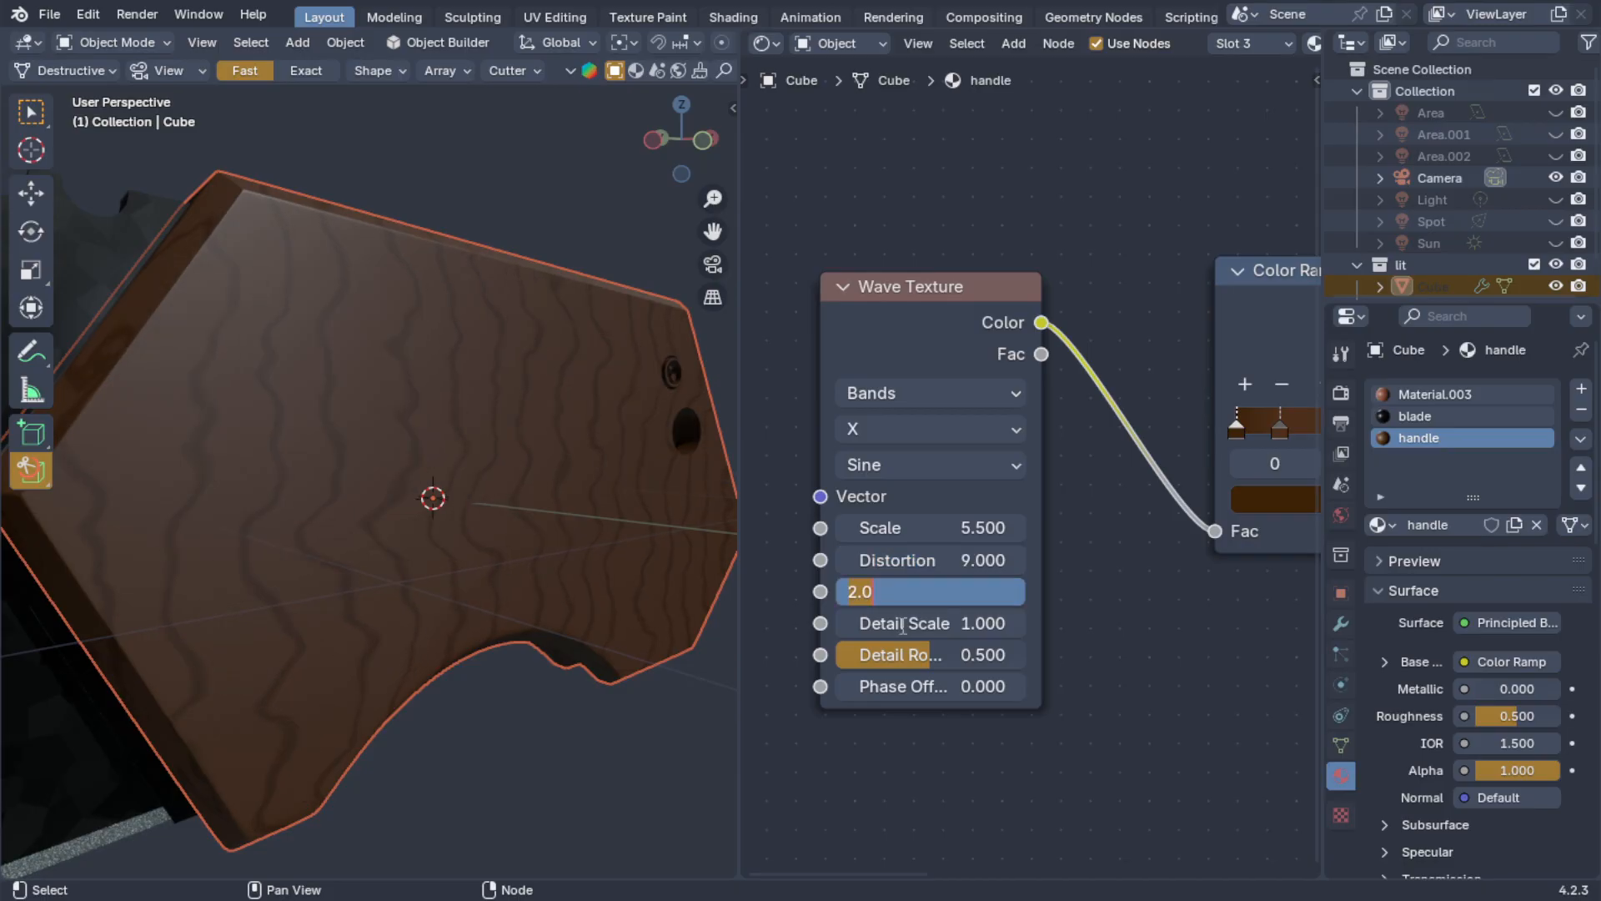
left_click_drag(901, 623, 1076, 560)
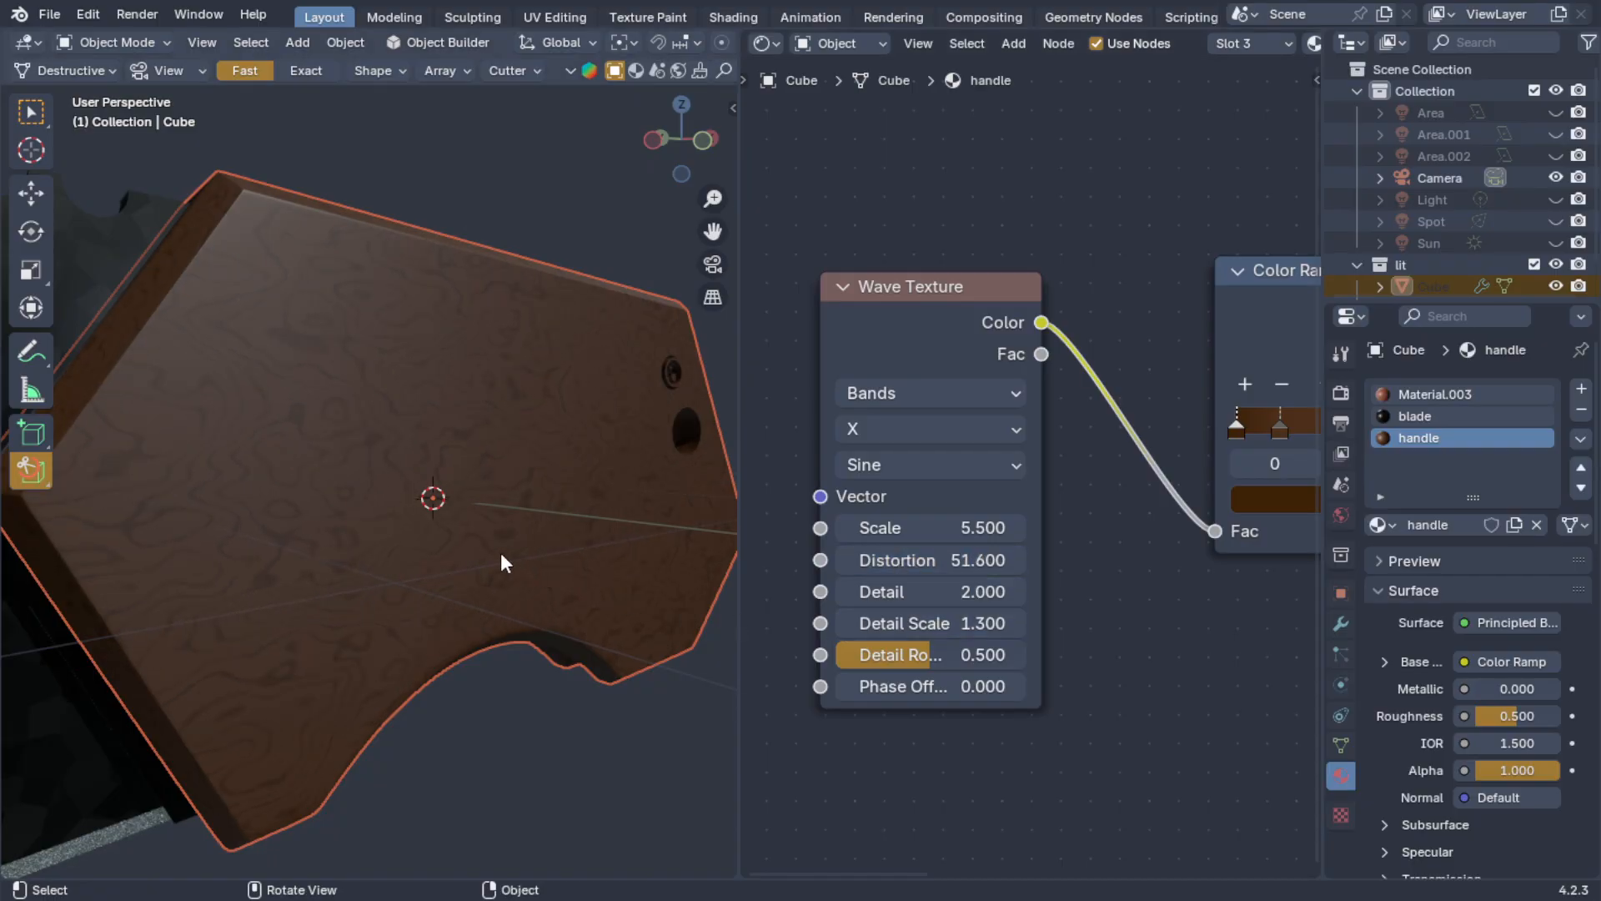
middle_click_drag(508, 554, 373, 559)
middle_click_drag(368, 444, 428, 441)
scroll(336, 487, "up", 2)
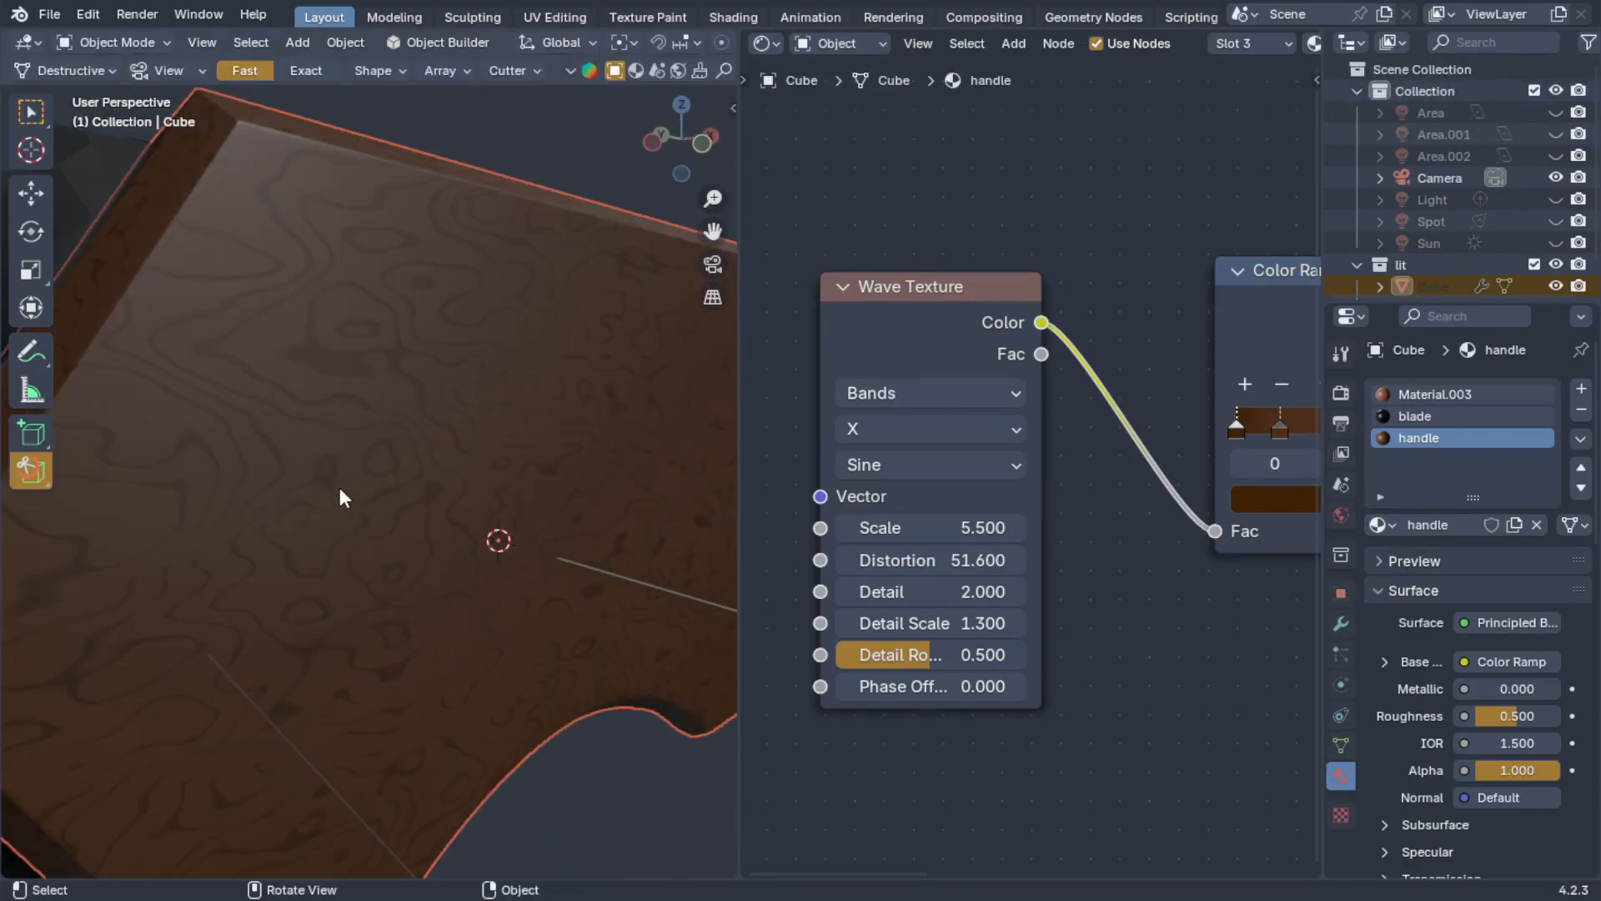
scroll(280, 479, "down", 2)
middle_click_drag(333, 487, 404, 488)
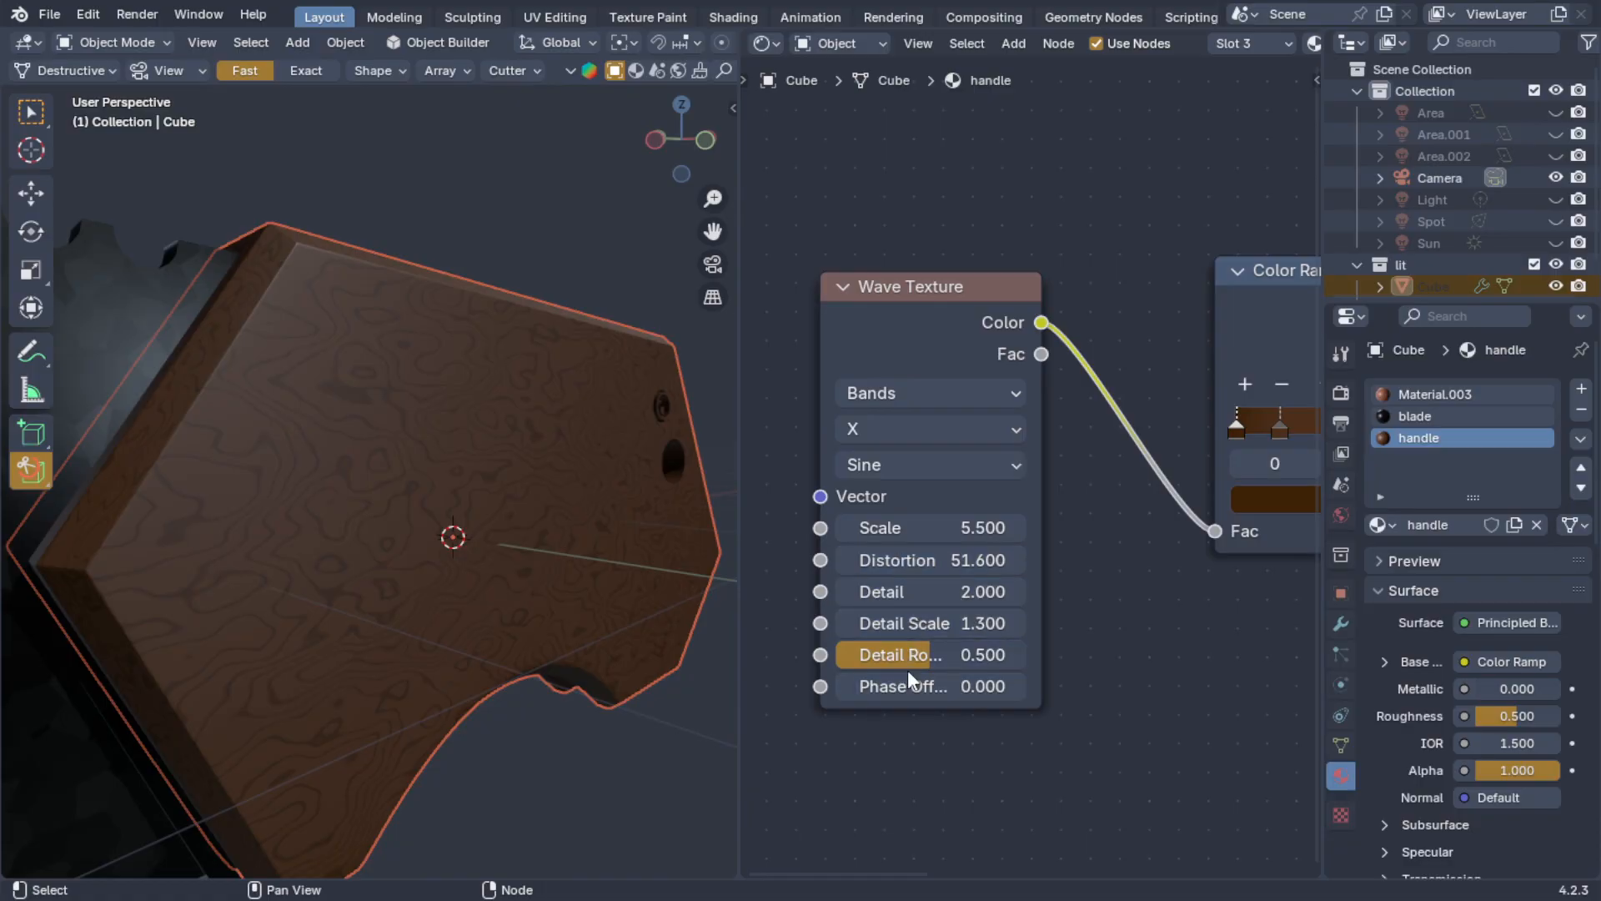
- Set the Wave Texture's Detail Roughness to 0 and its Distortion to 55.6
left_click_drag(918, 659, 826, 654)
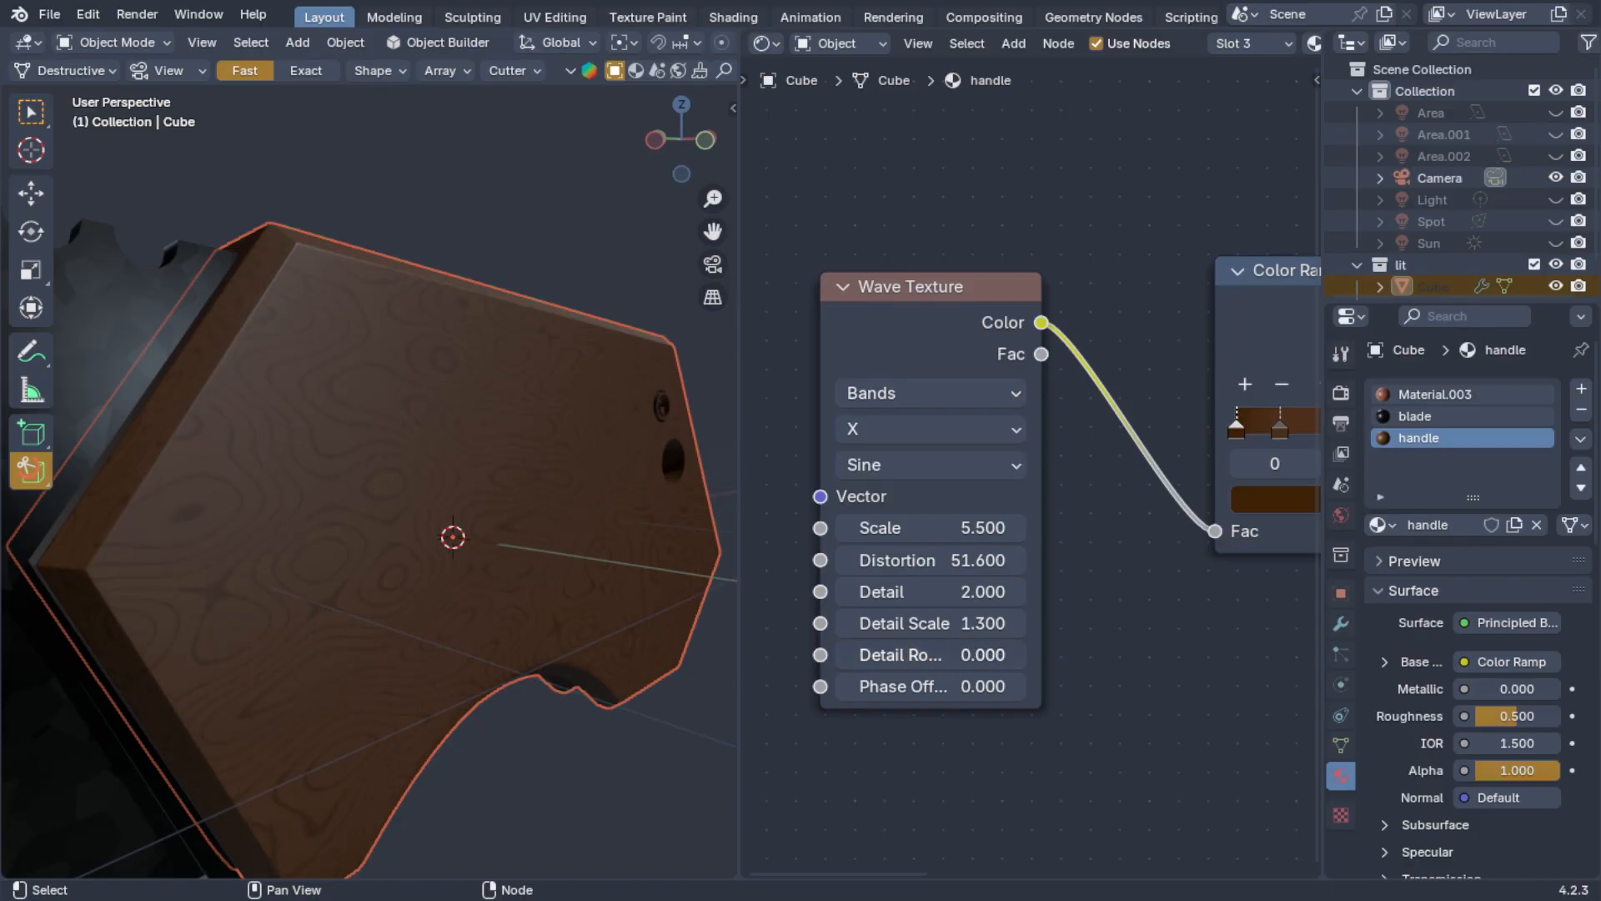
middle_click_drag(300, 513, 265, 520)
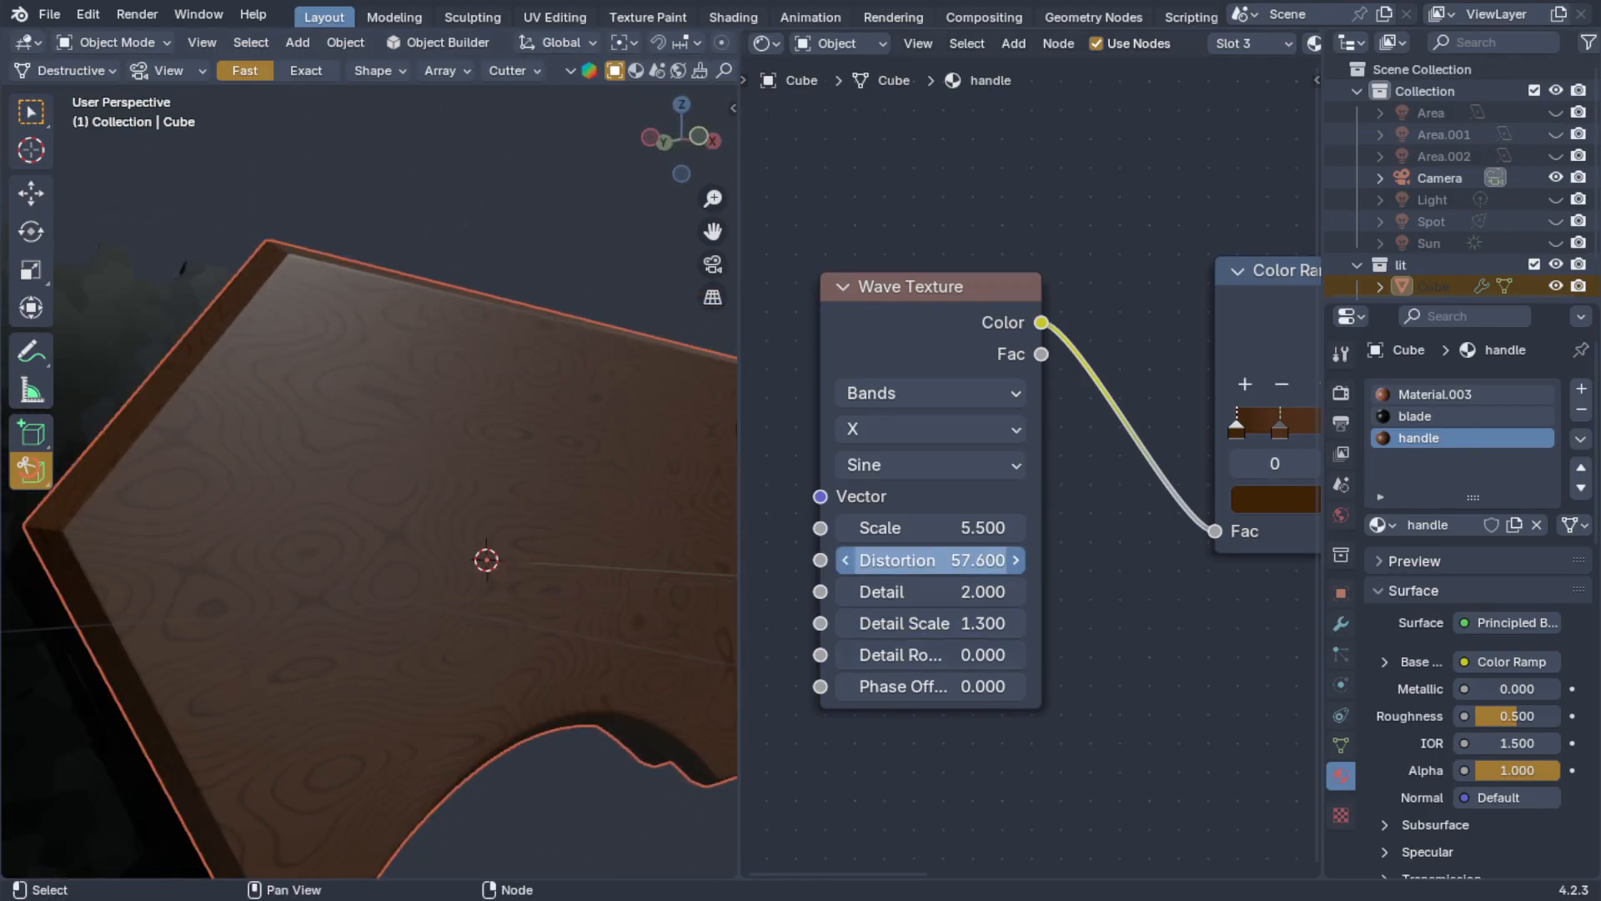
left_click_drag(918, 560, 912, 560)
- Set the Wave Texture's Phase Offset to -2.1 and its Scale to 4.3
left_click_drag(891, 685, 750, 686)
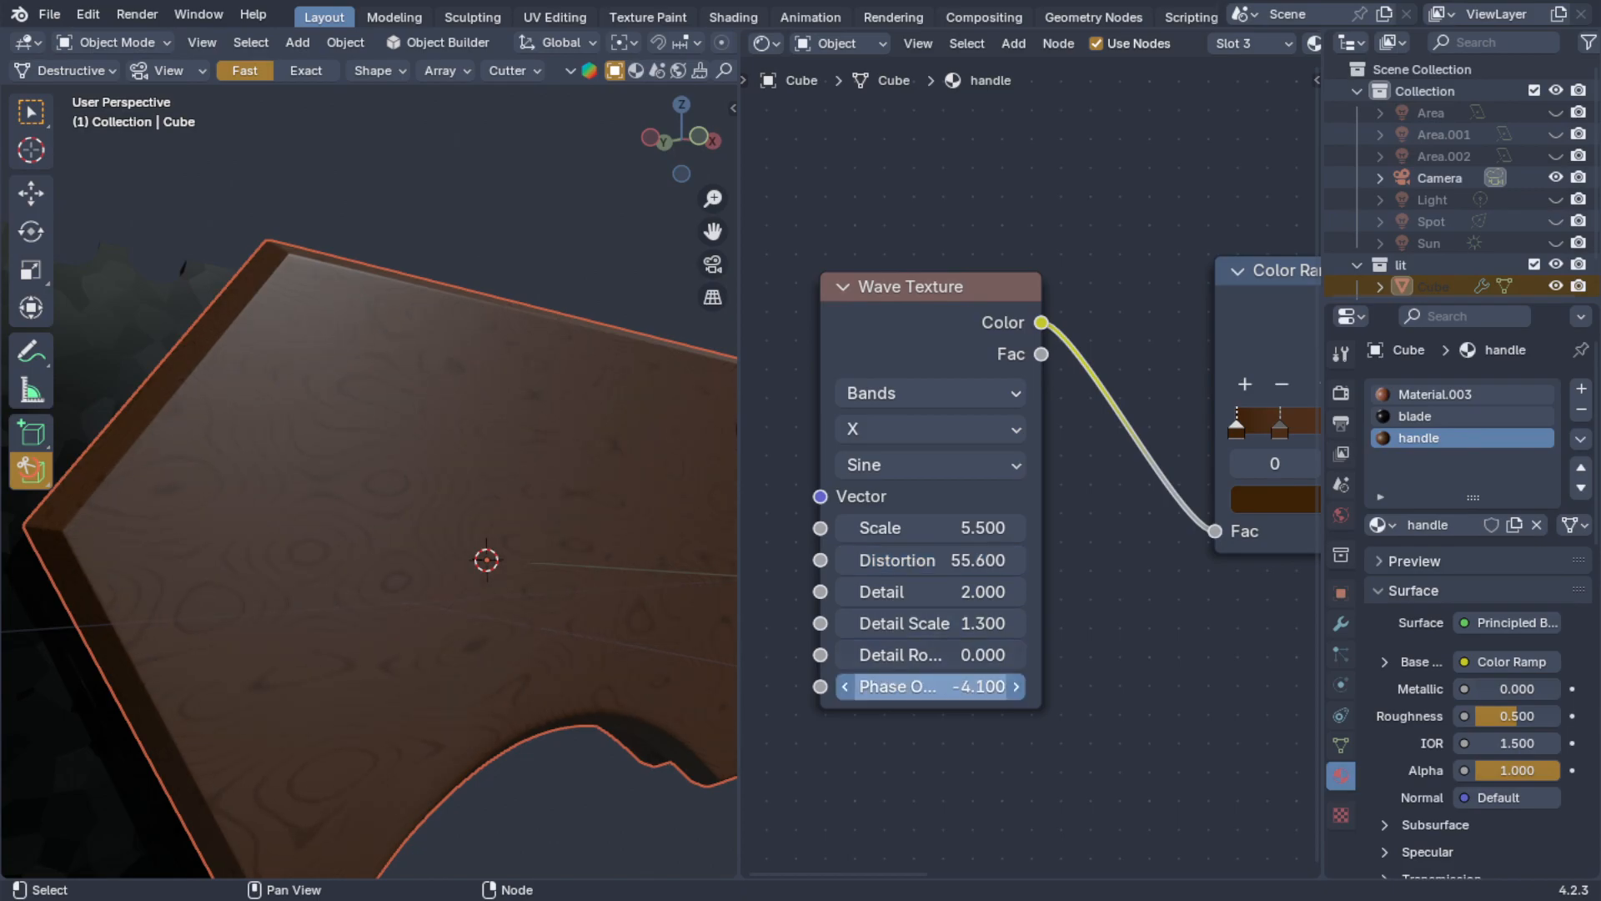
mouse_move(917, 527)
left_mouse_down()
mouse_move(988, 527)
mouse_move(905, 527)
left_mouse_up()
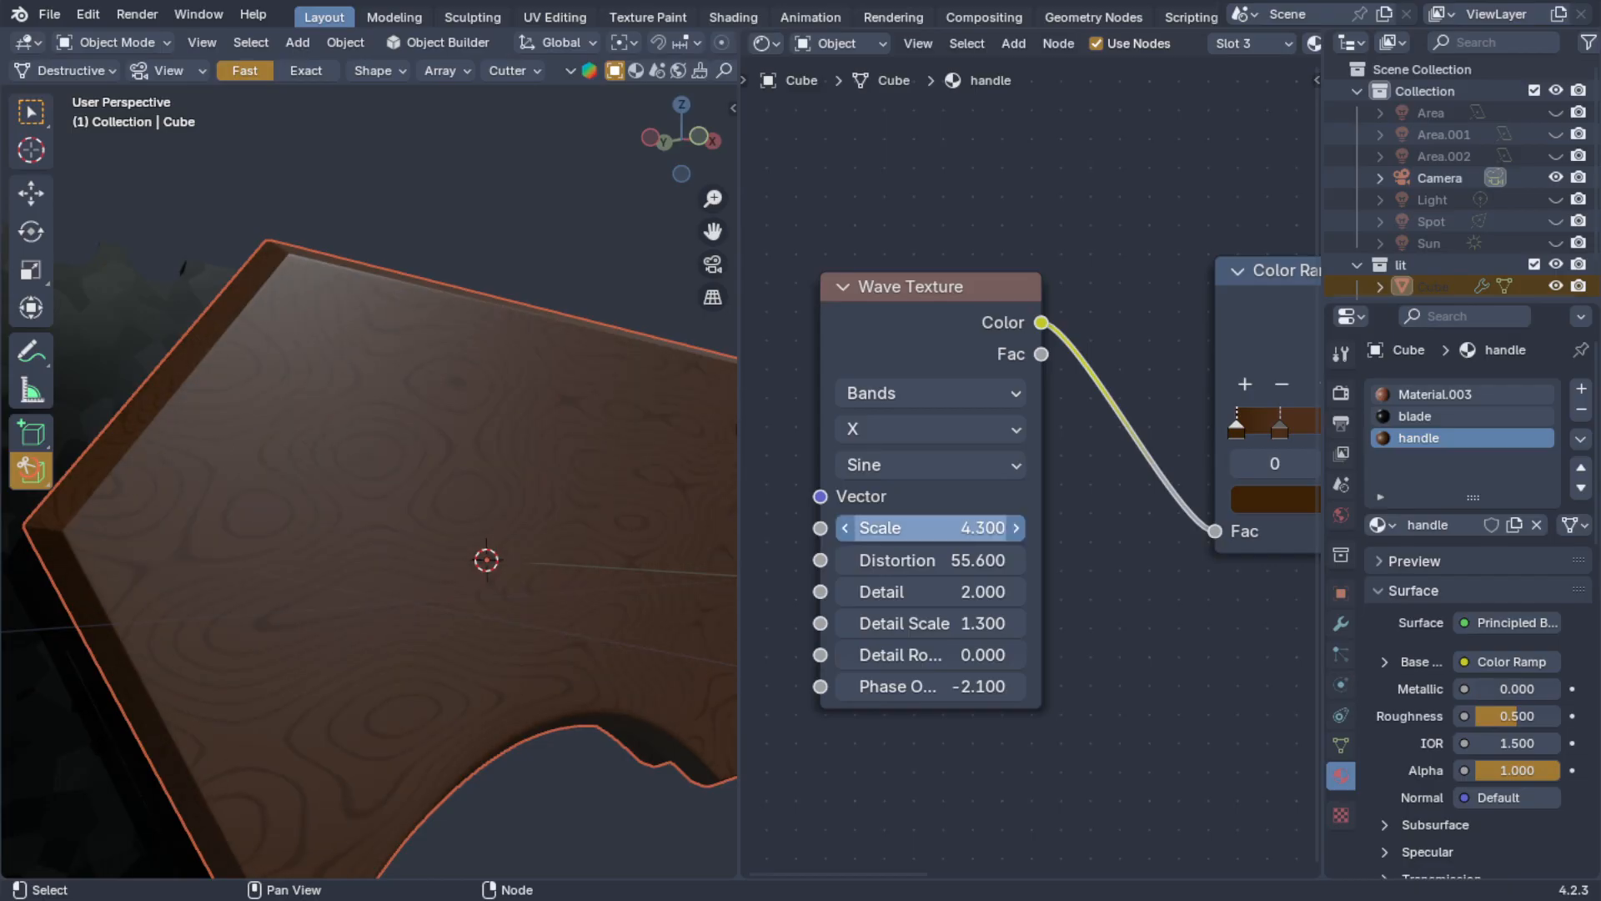
scroll(593, 587, "down", 3)
middle_click_drag(593, 587, 628, 592)
scroll(552, 618, "up", 2)
- Move the Color Ramp's last stop slightly away from the first to widen the grain lines, and inspect the handle
middle_click_drag(1112, 562, 956, 581)
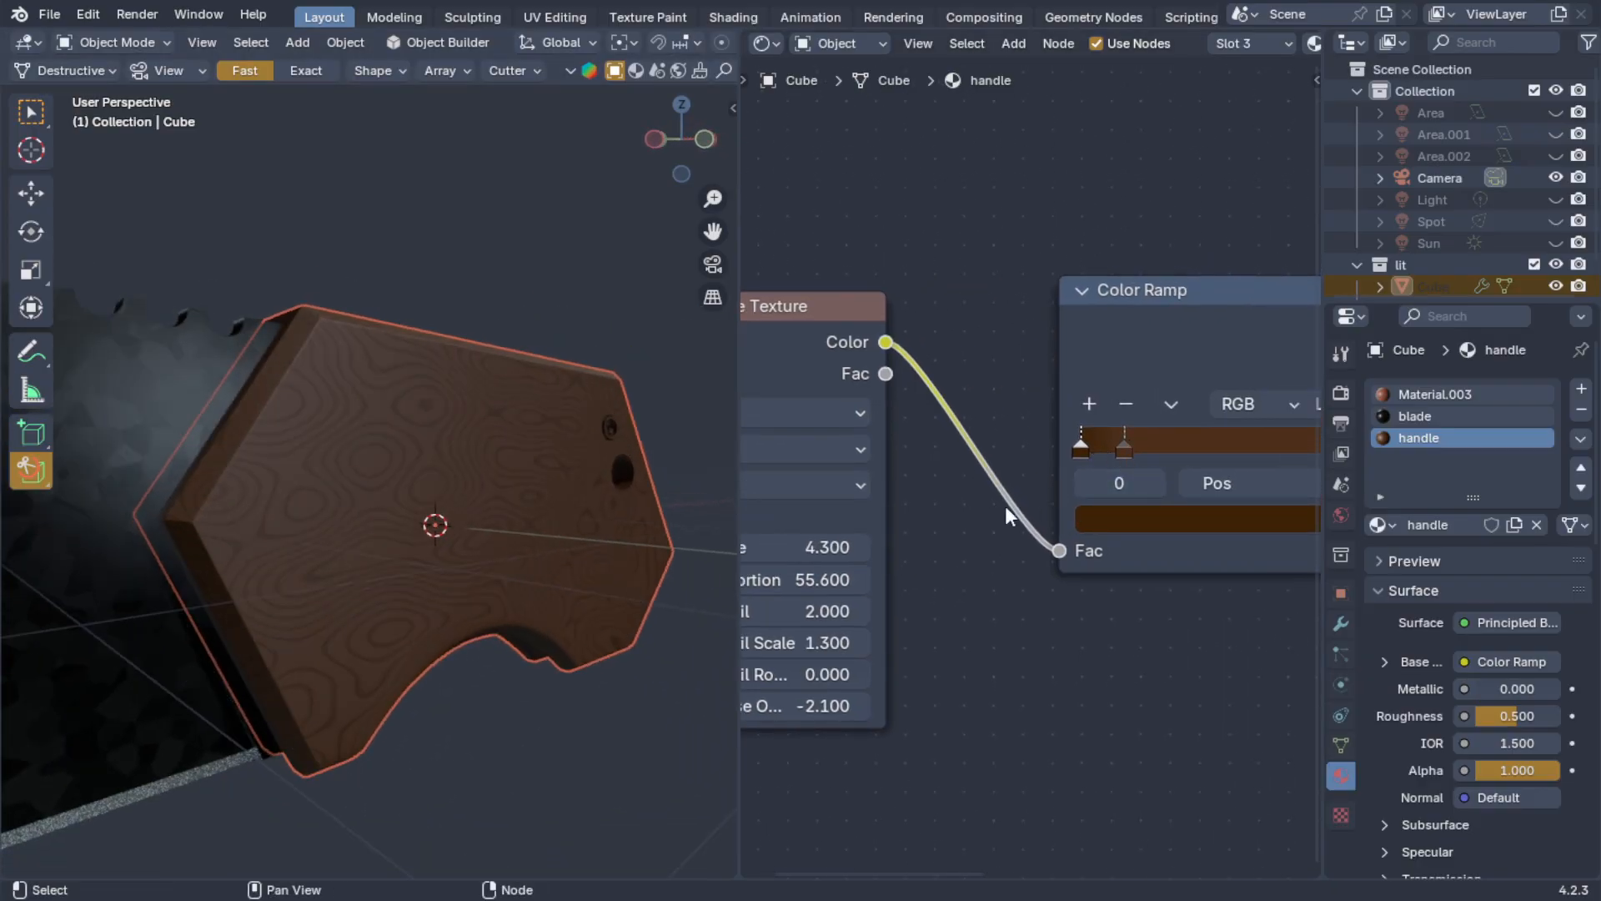
middle_click_drag(1011, 511, 859, 533)
left_click_drag(991, 470, 1032, 467)
middle_click_drag(600, 534, 367, 425)
middle_click_drag(183, 418, 345, 545)
- Add connected Texture Coordinate and Mapping nodes ahead of the Wave Texture node
middle_click_drag(900, 734, 1342, 740)
left_click(1109, 364)
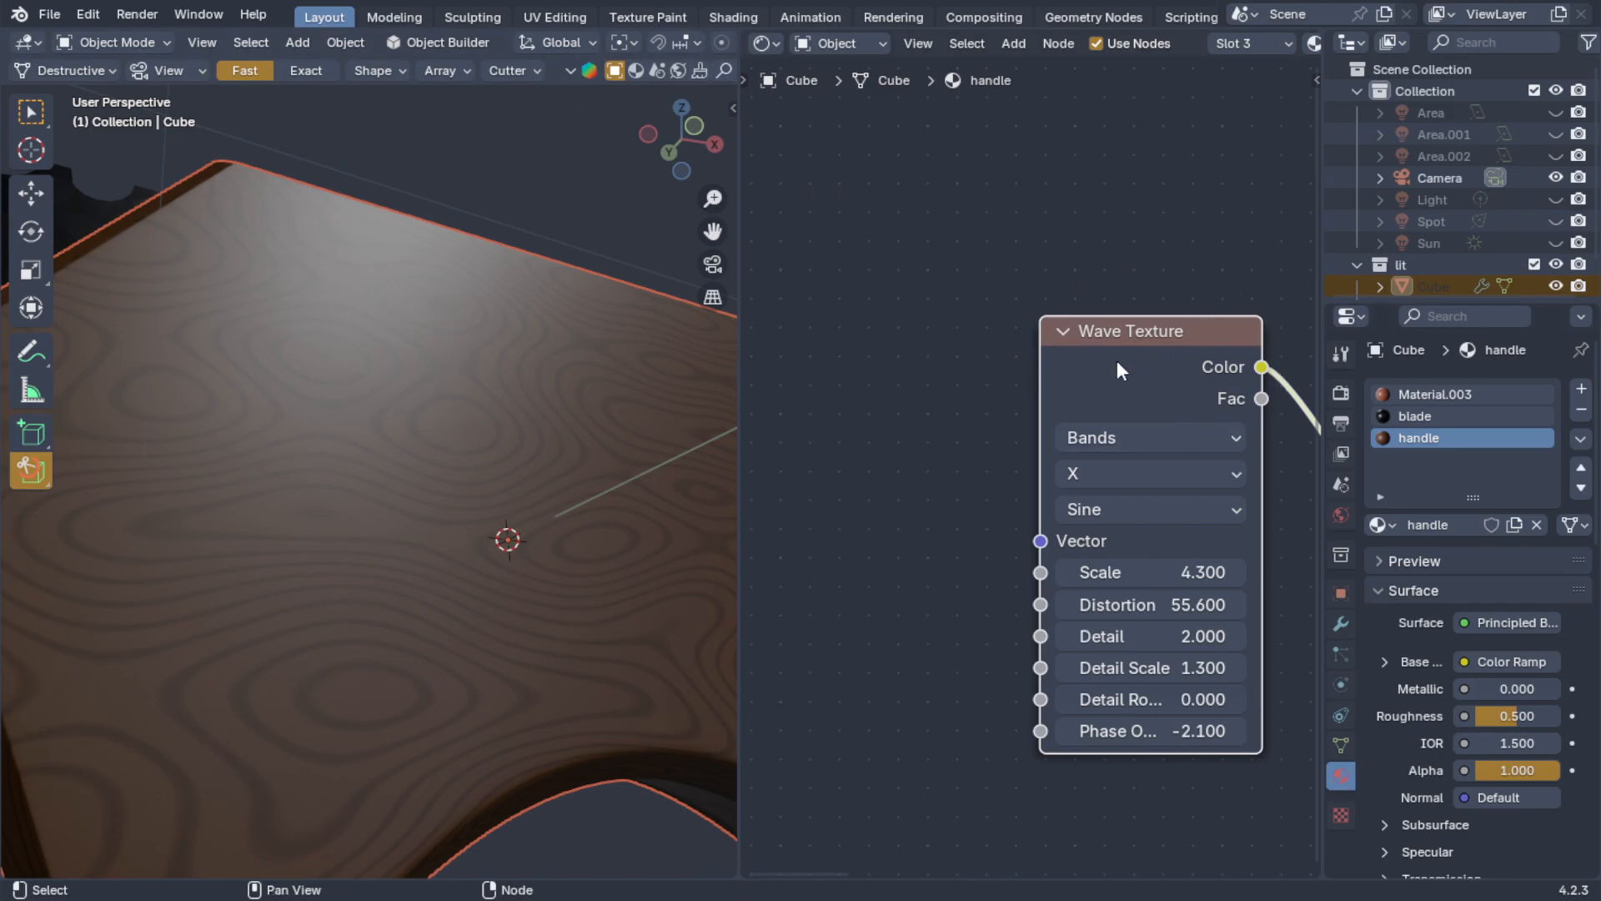
key("ctrl+t")
middle_click_drag(979, 269, 1198, 149)
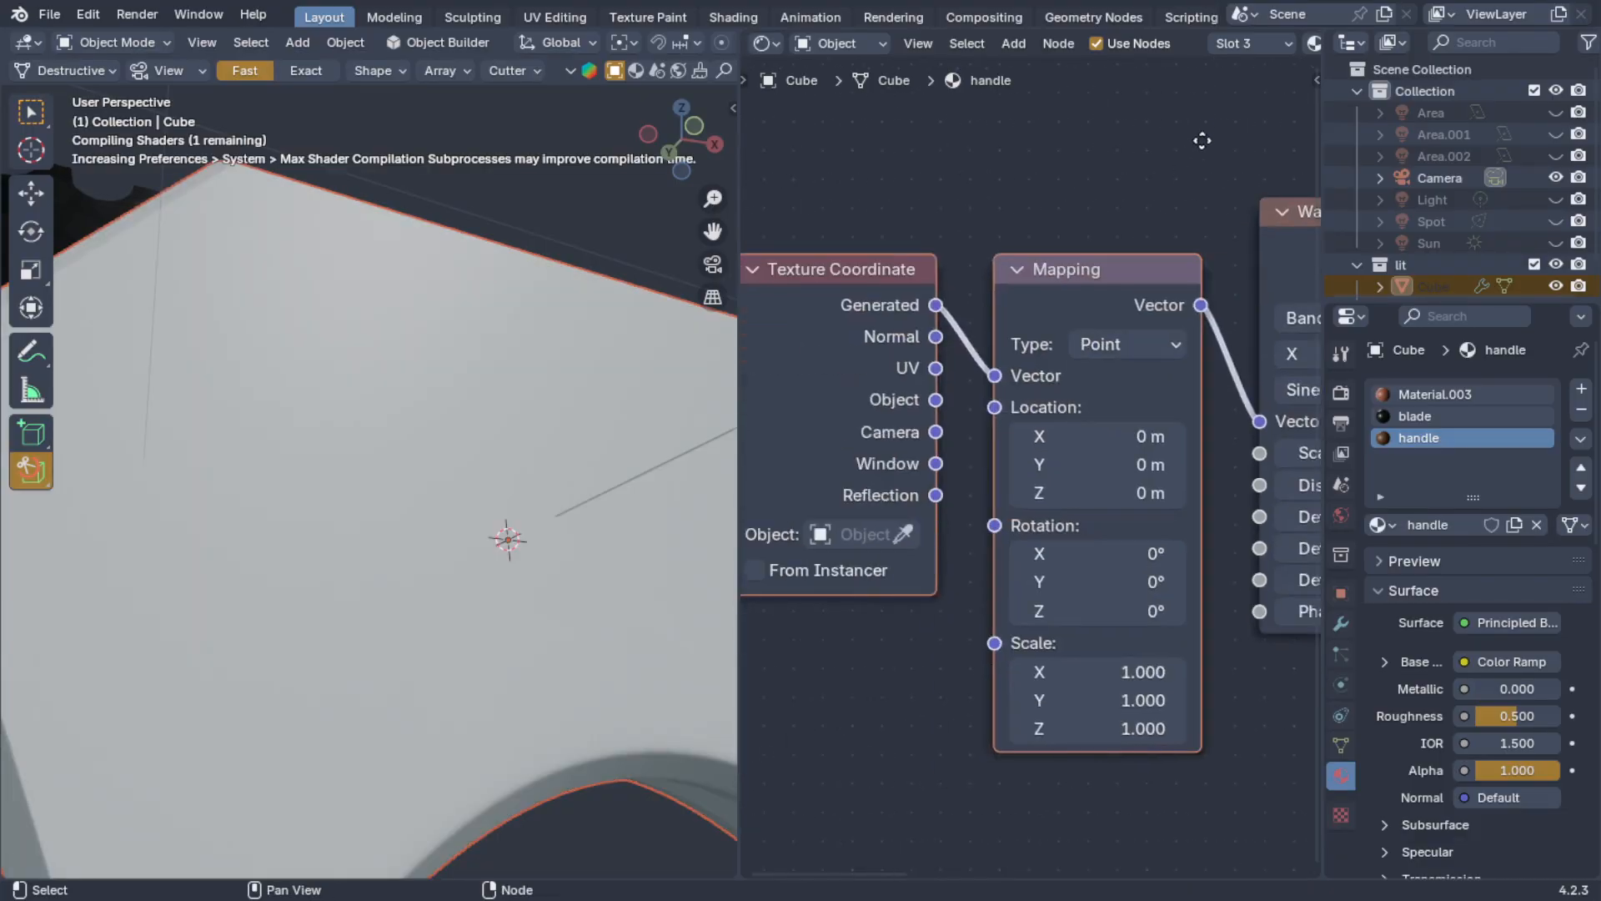
scroll(1054, 329, "down", 3)
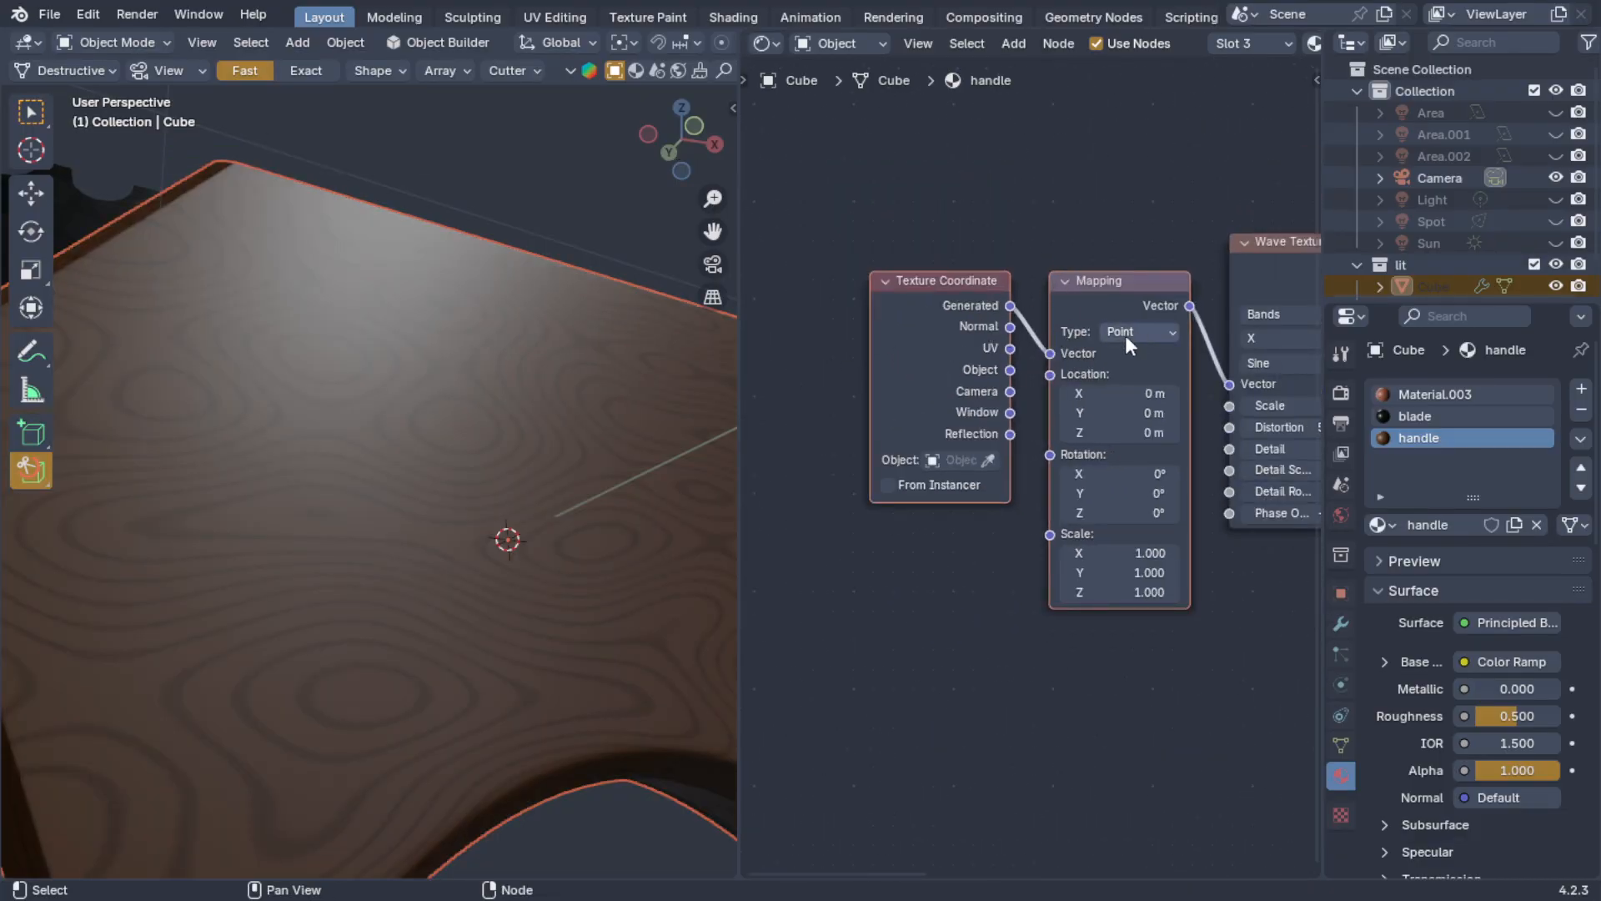
middle_click_drag(1108, 262, 1024, 269)
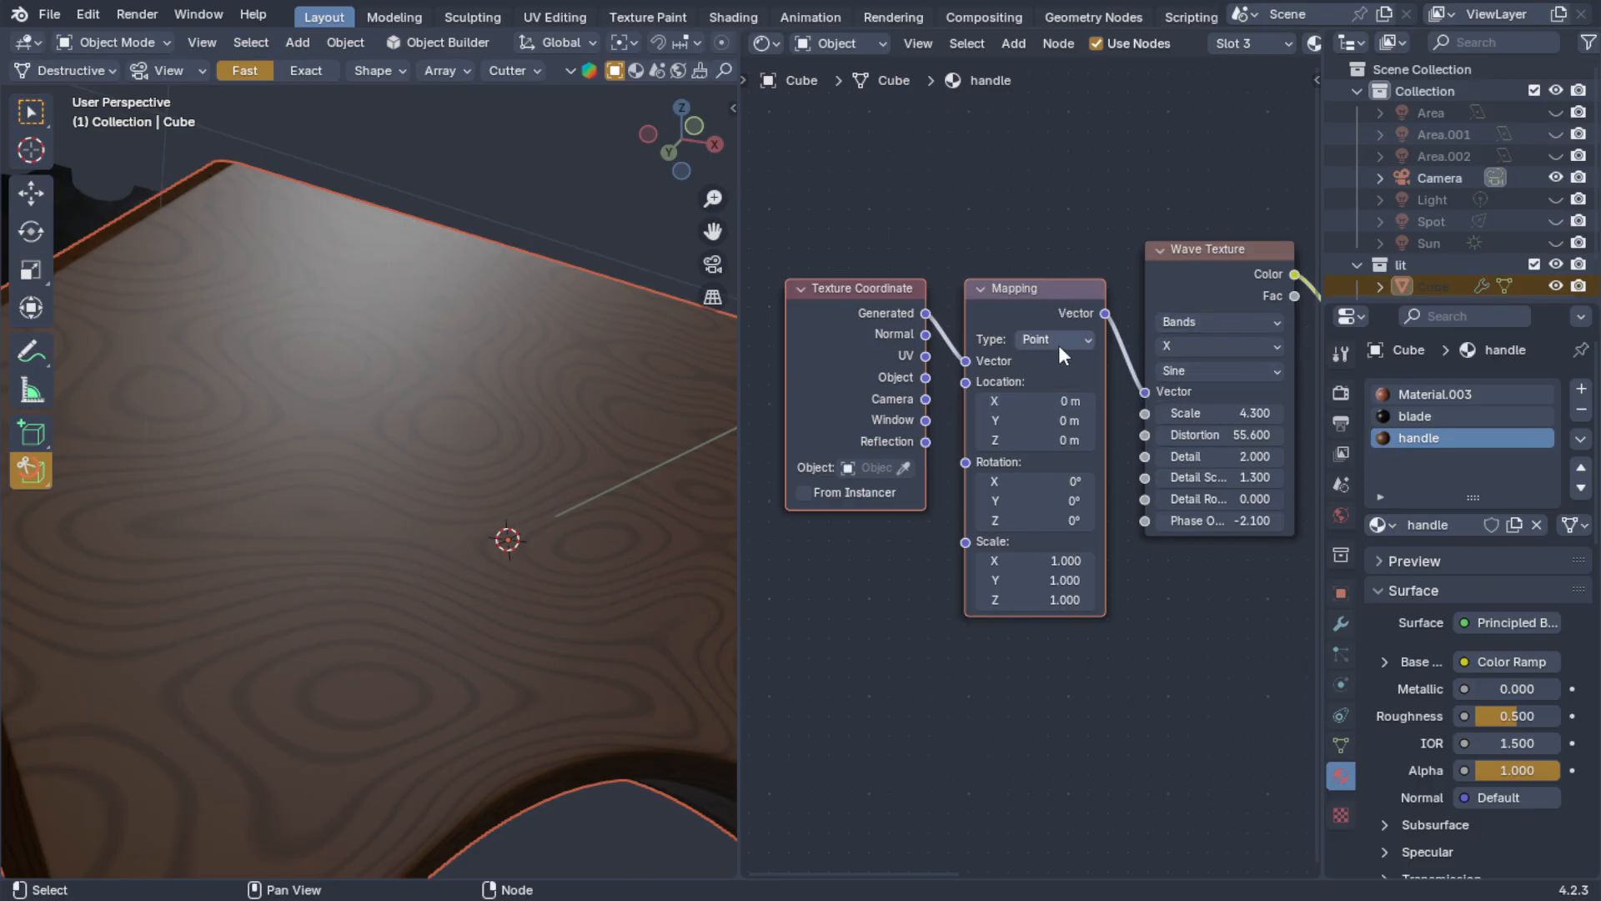
- Open the application preferences and return to the node tree with the Wave Texture node selected
left_click(80, 14)
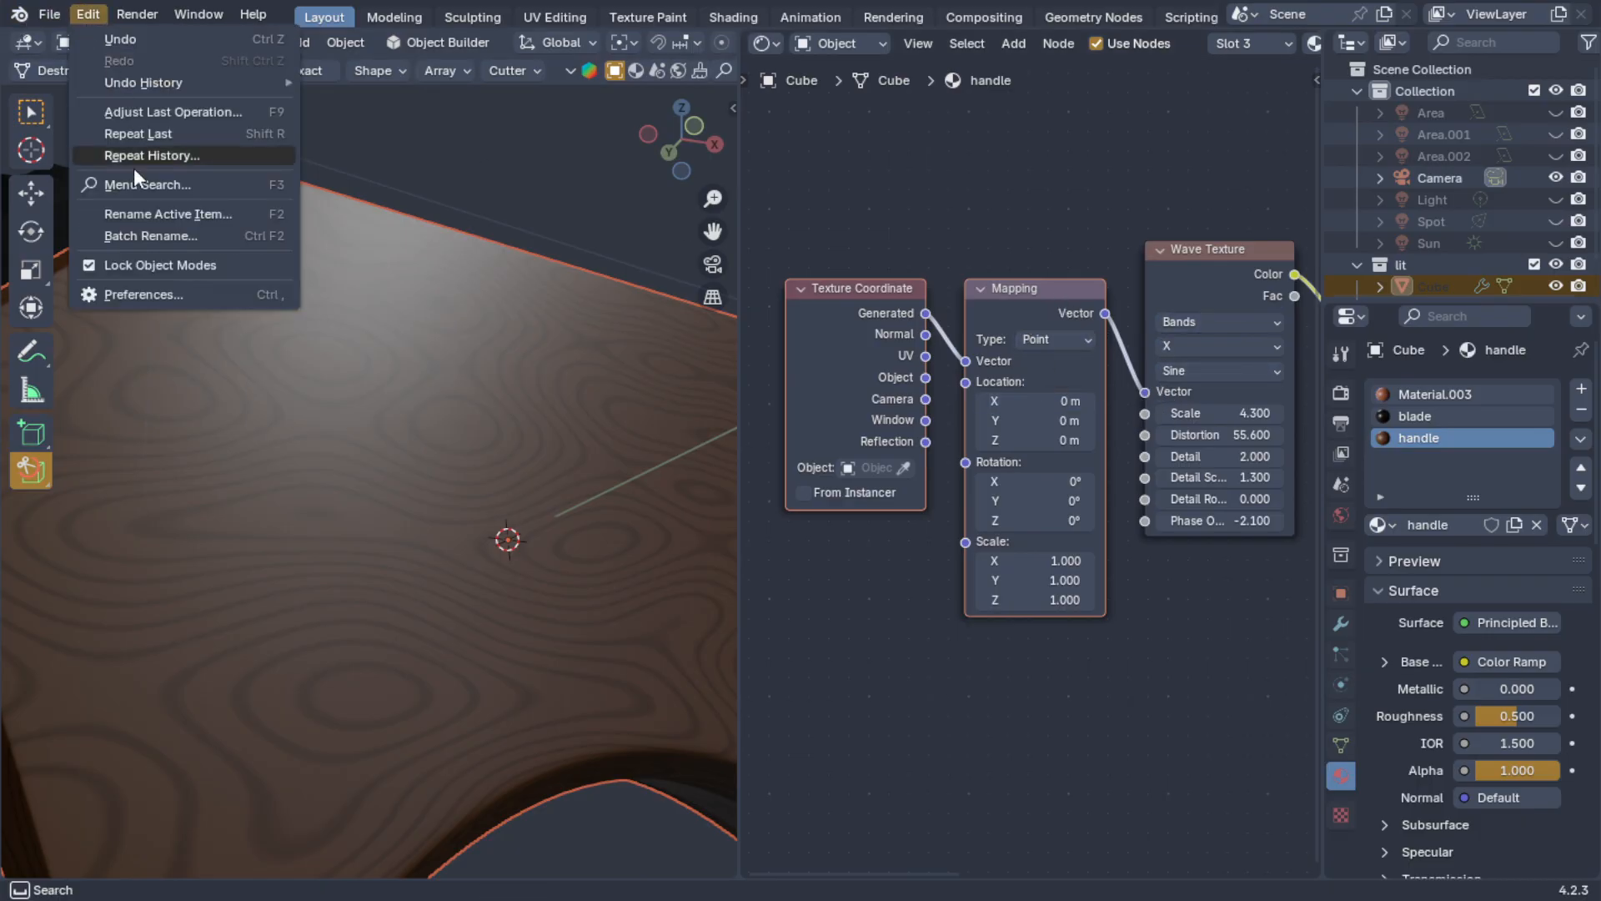
left_click(136, 294)
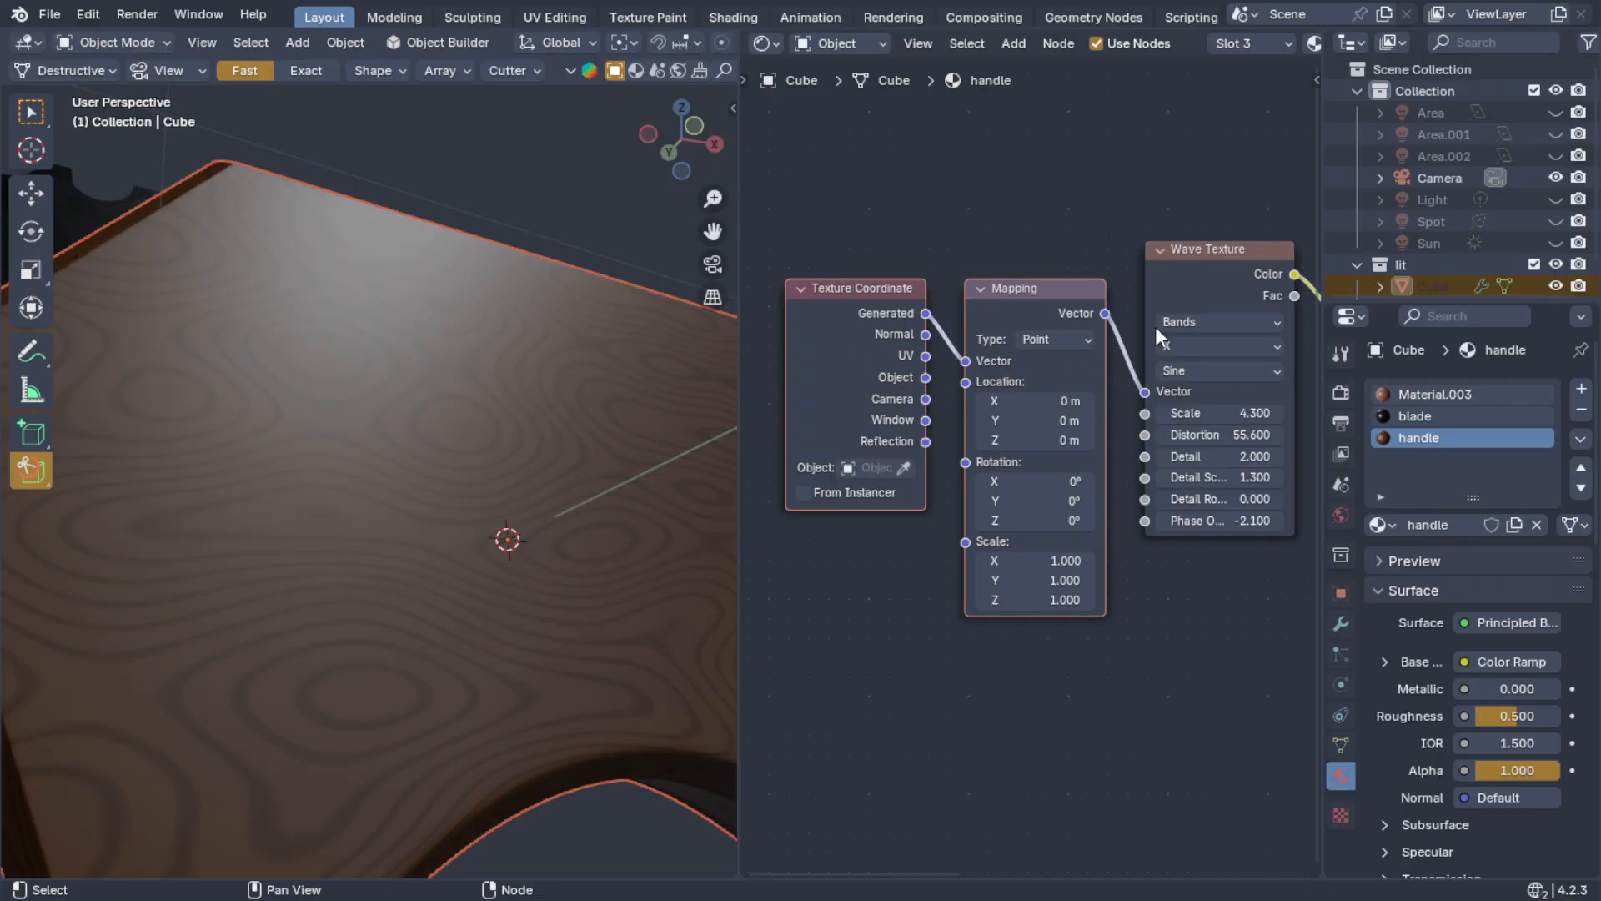
left_click(1182, 262)
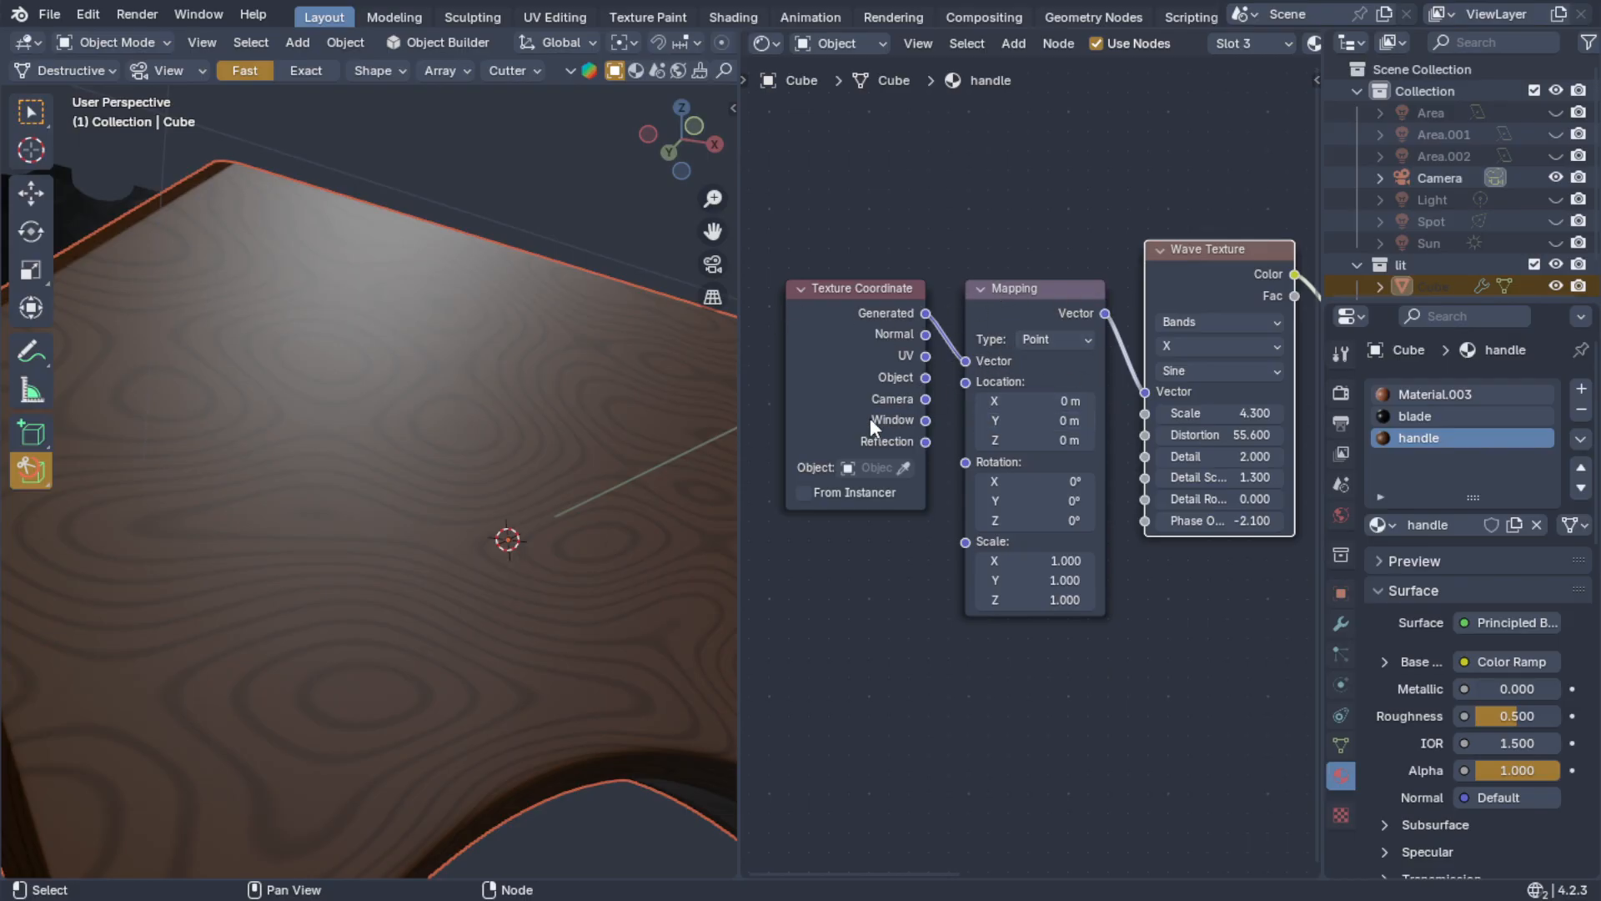
- Review the chain of Texture Coordinate, Mapping and Wave Texture nodes
scroll(877, 561, "up", 3)
middle_click_drag(857, 593, 766, 669)
middle_click_drag(1095, 687, 1165, 655)
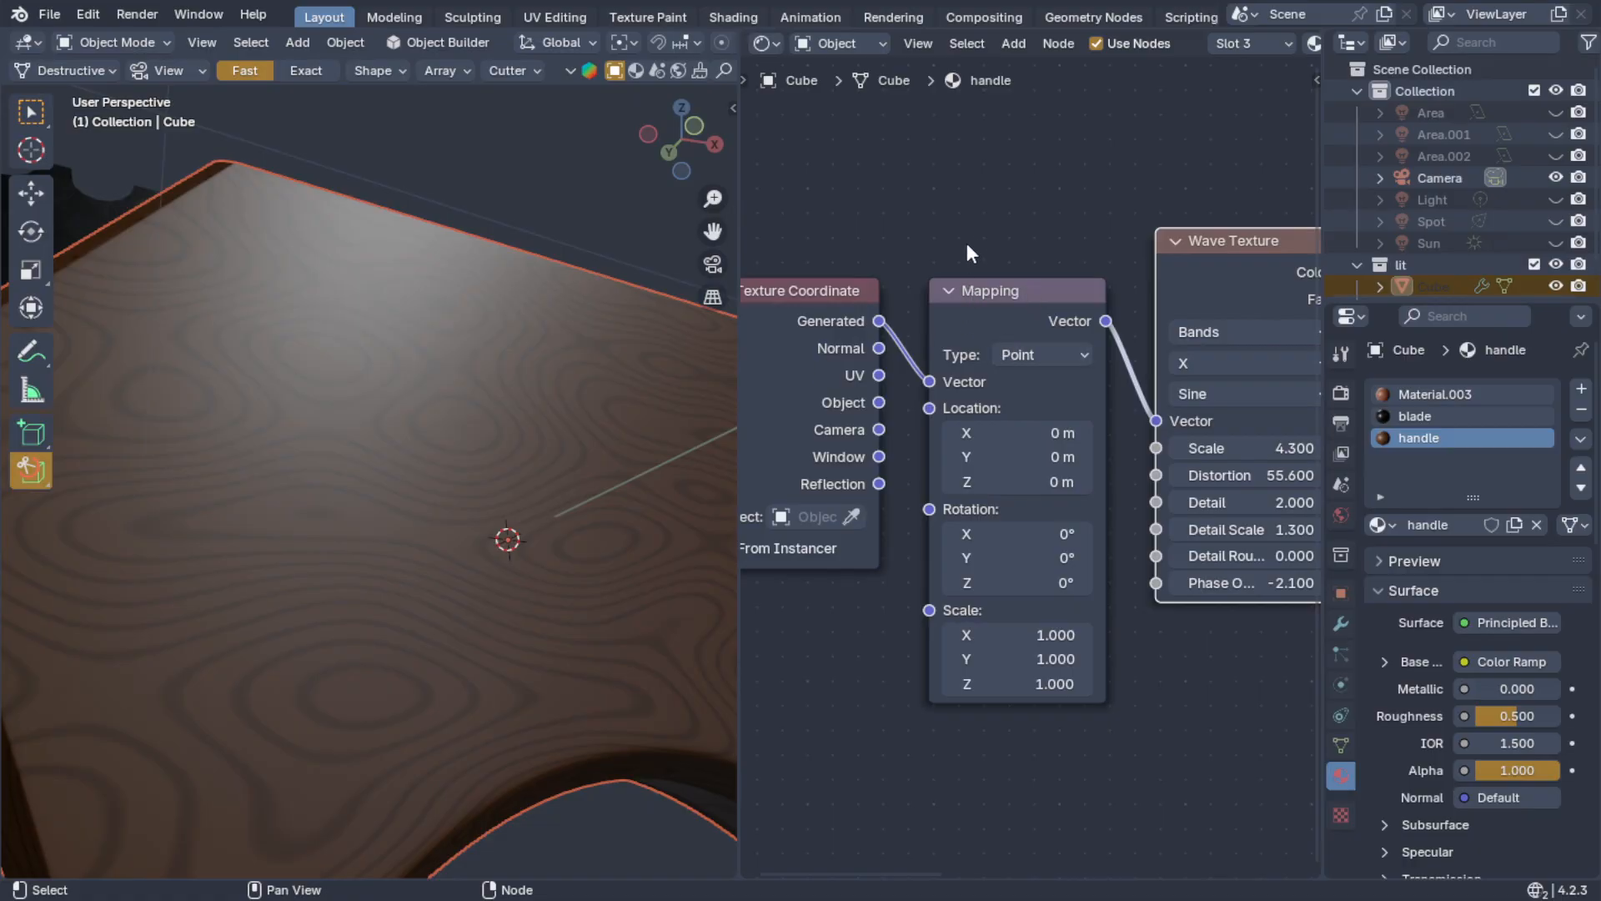
middle_click_drag(968, 319, 1038, 306)
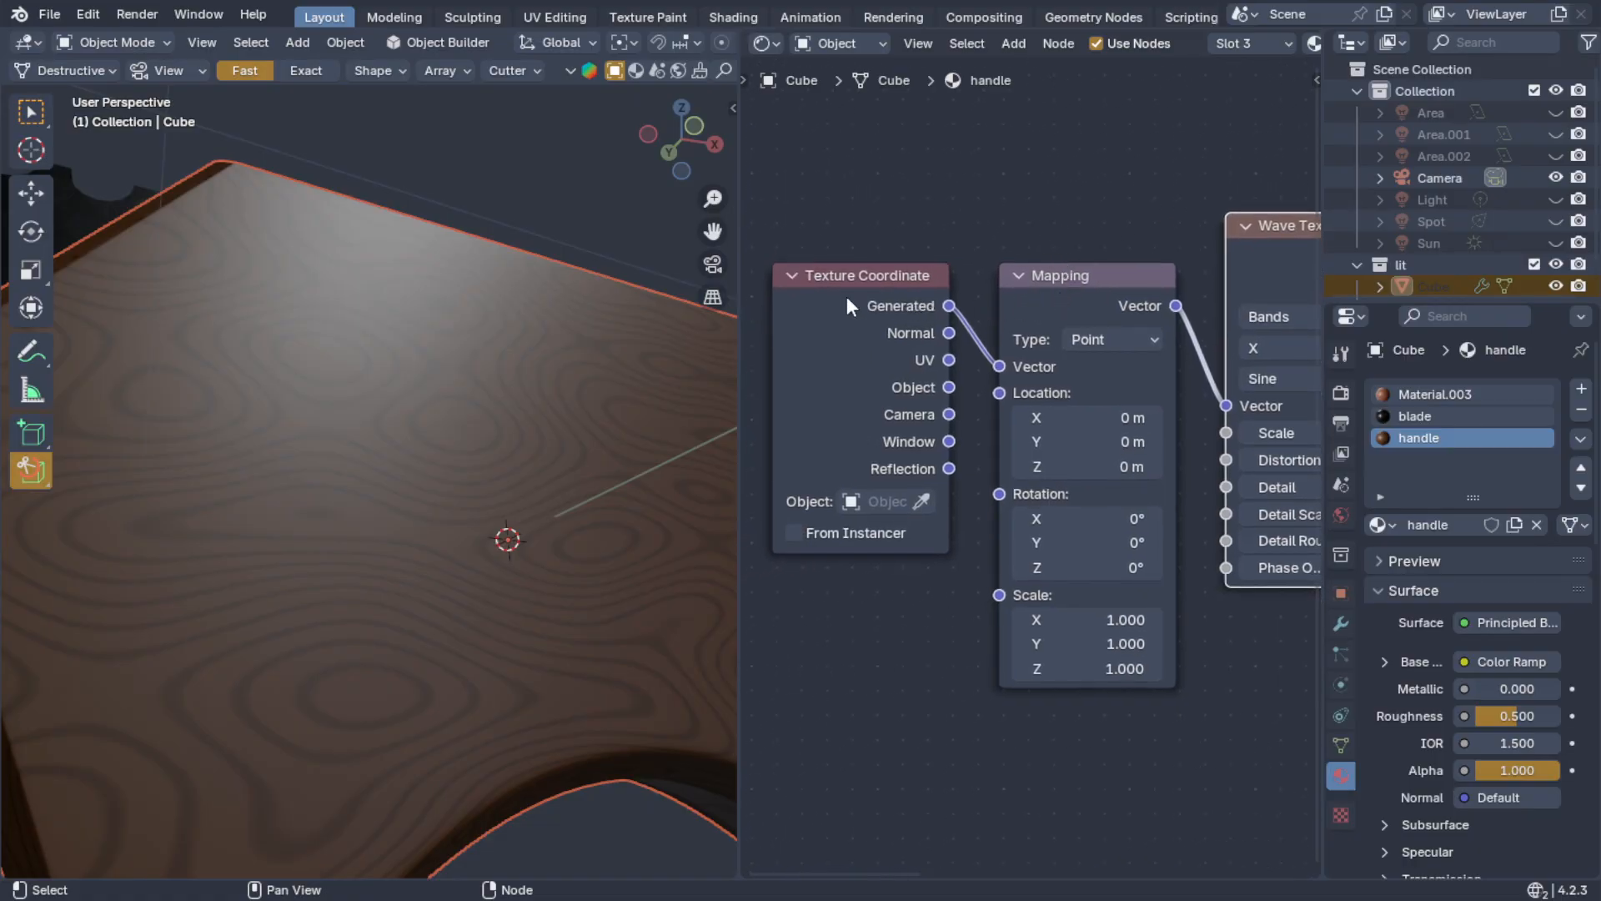
middle_click_drag(983, 190, 926, 151)
middle_click_drag(942, 327, 813, 313)
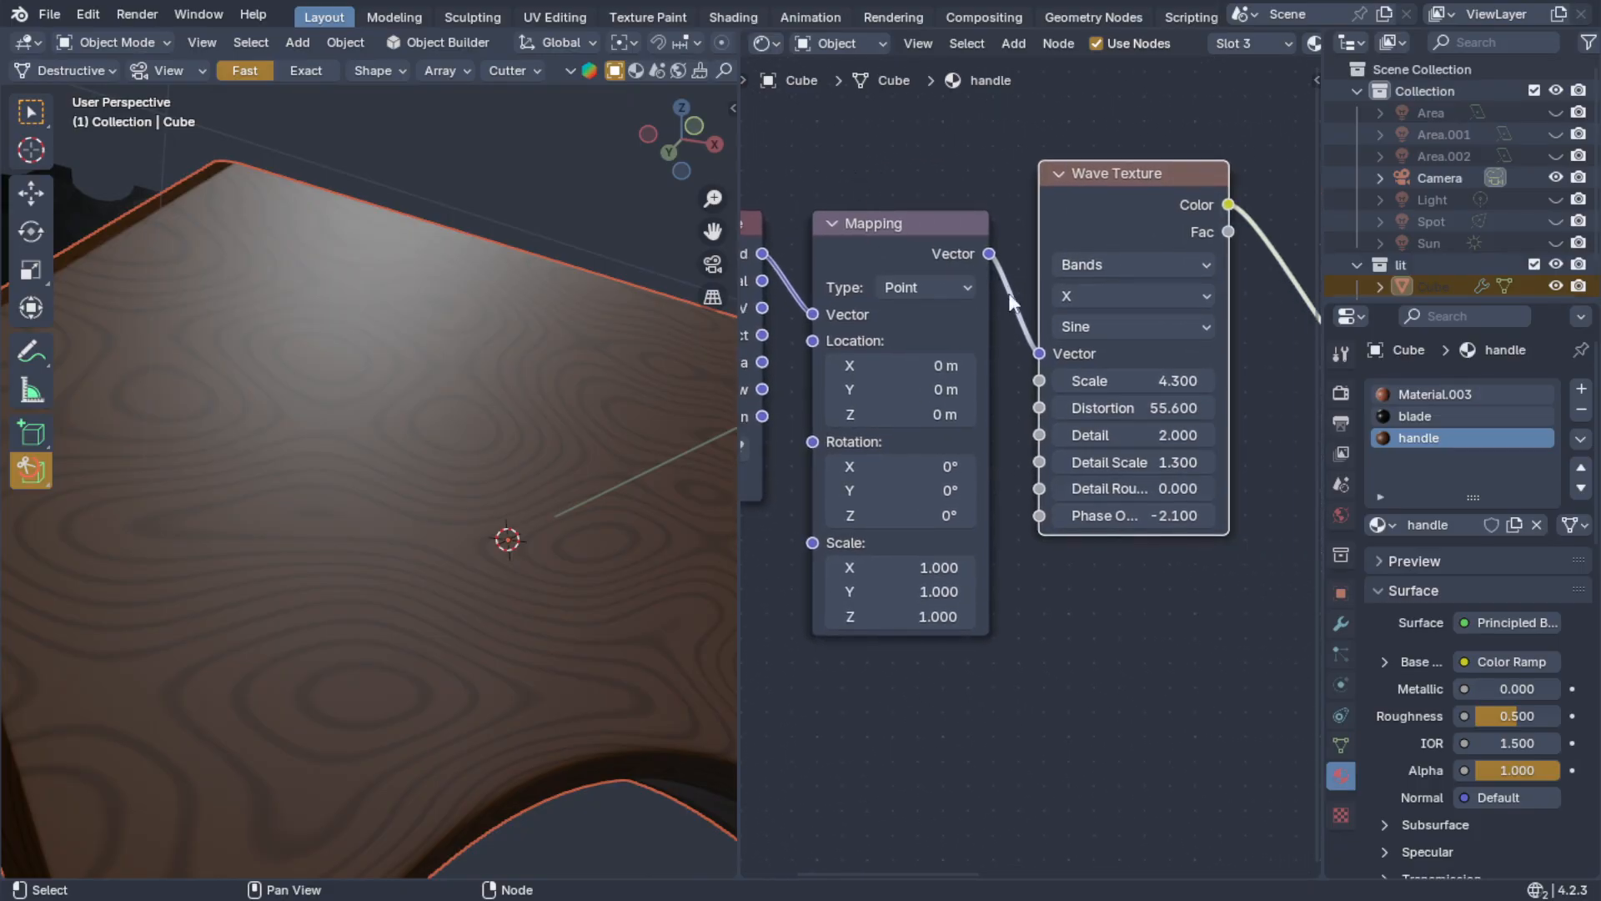
middle_click_drag(960, 177, 1007, 207)
- Check the pattern on the handle's sides and connect the Texture Coordinate's Object output to Mapping's Vector input
middle_click_drag(228, 363, 323, 503)
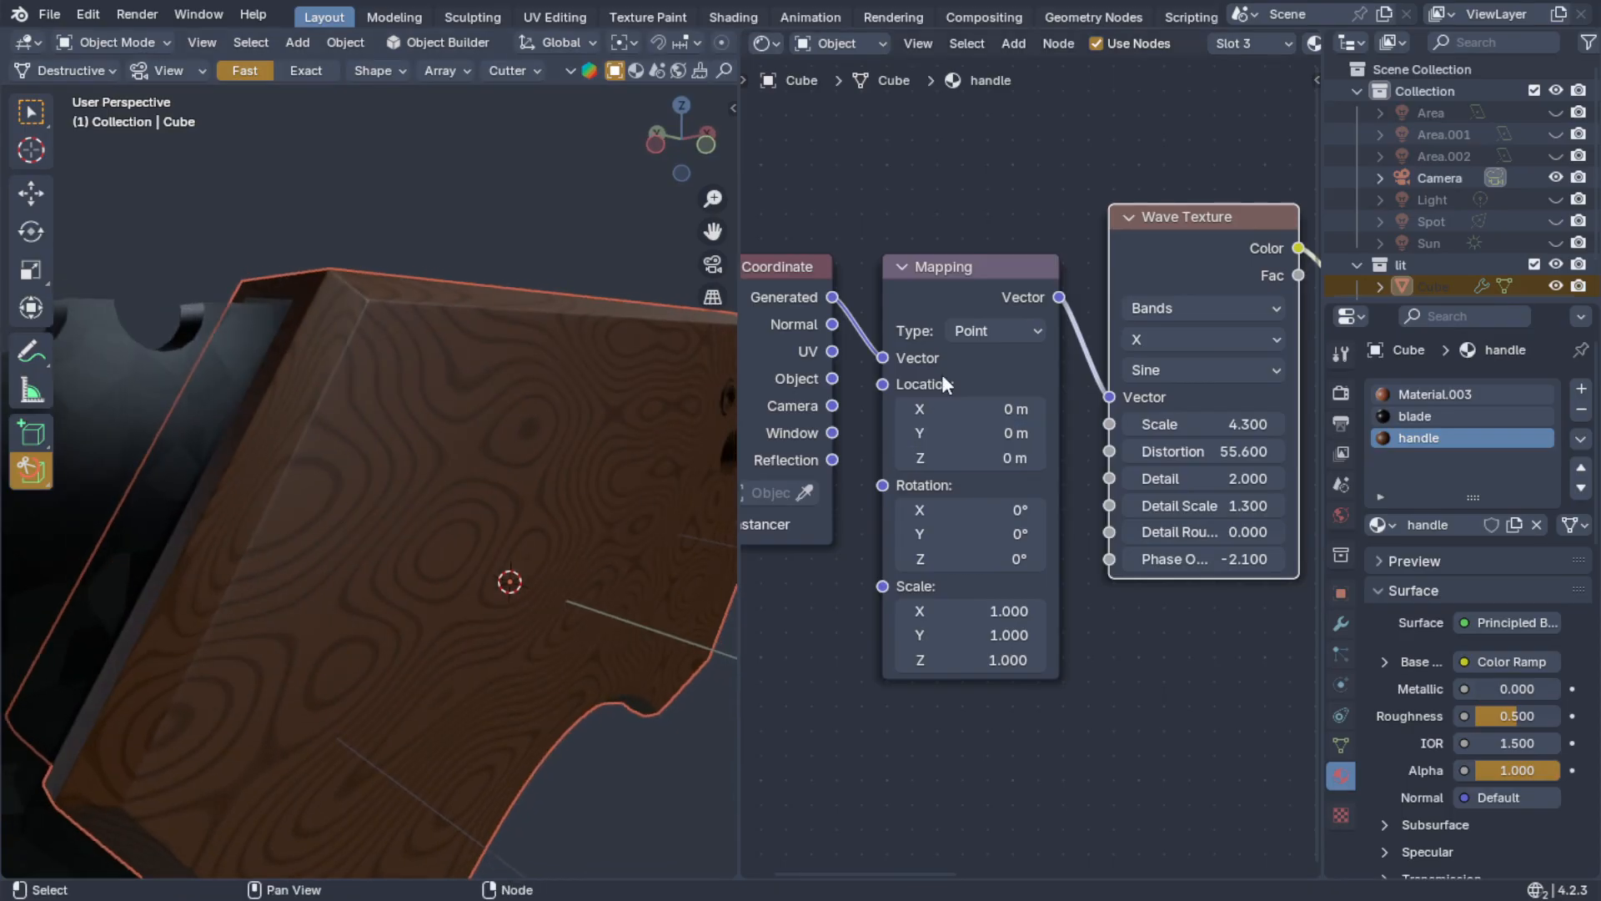
scroll(934, 373, "down", 1)
middle_click_drag(800, 350, 864, 393)
middle_click_drag(358, 392, 438, 292)
middle_click_drag(384, 462, 371, 611)
middle_click_drag(242, 542, 268, 579)
middle_click_drag(372, 572, 449, 481)
left_click_drag(905, 423, 946, 408)
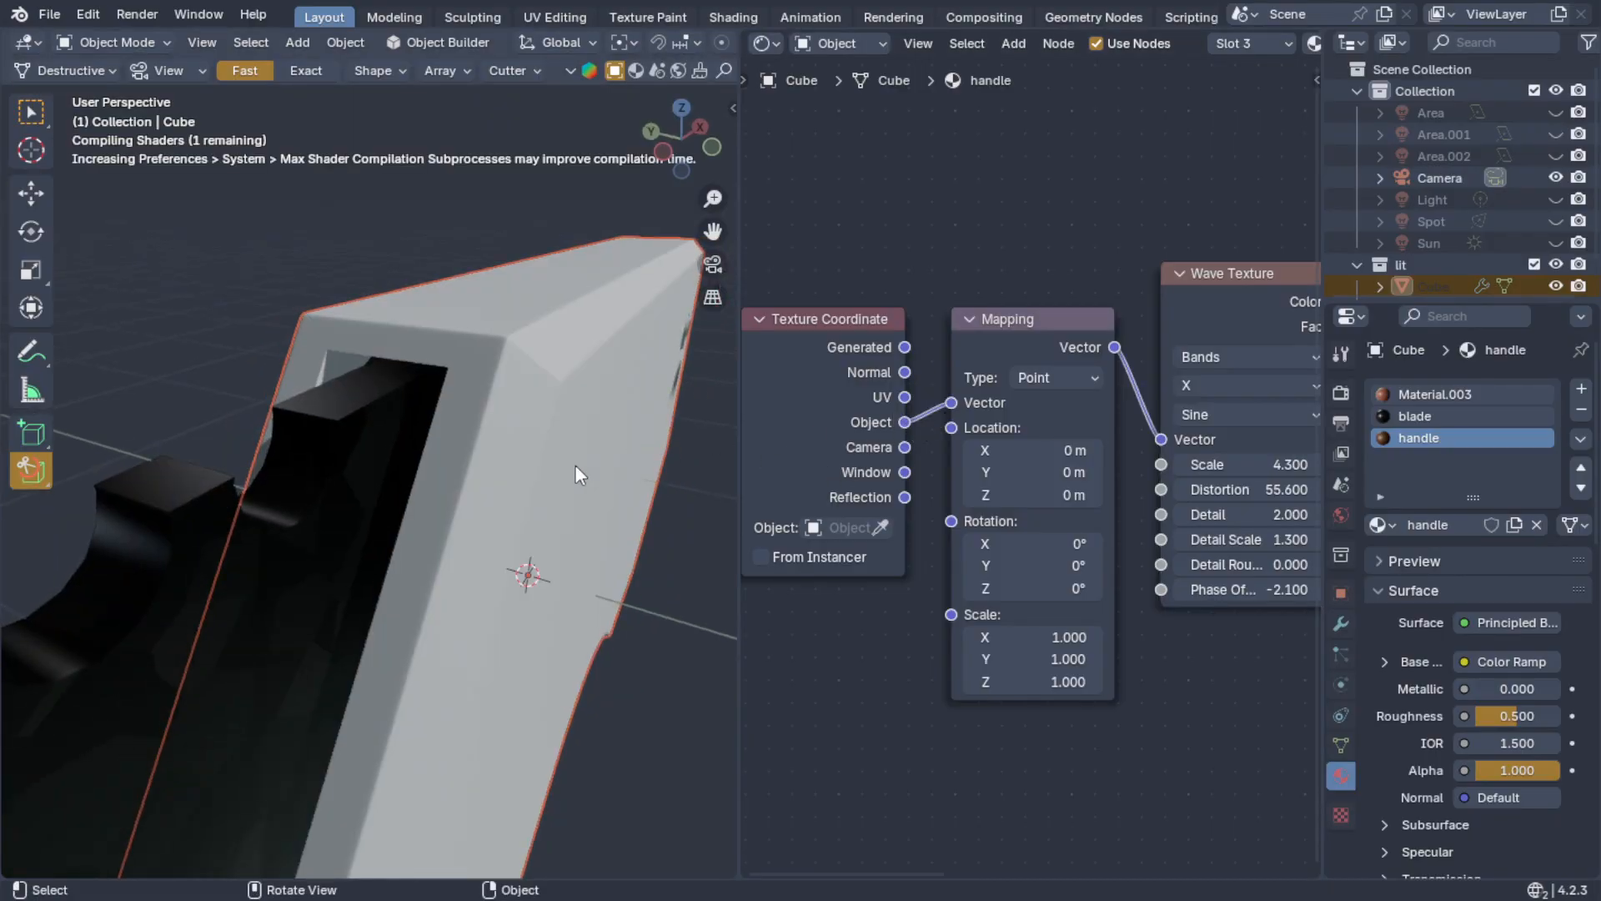
- Examine how the wood grain runs across the handle's faces and bevelled edges with Object coordinates
middle_click_drag(576, 467, 524, 562)
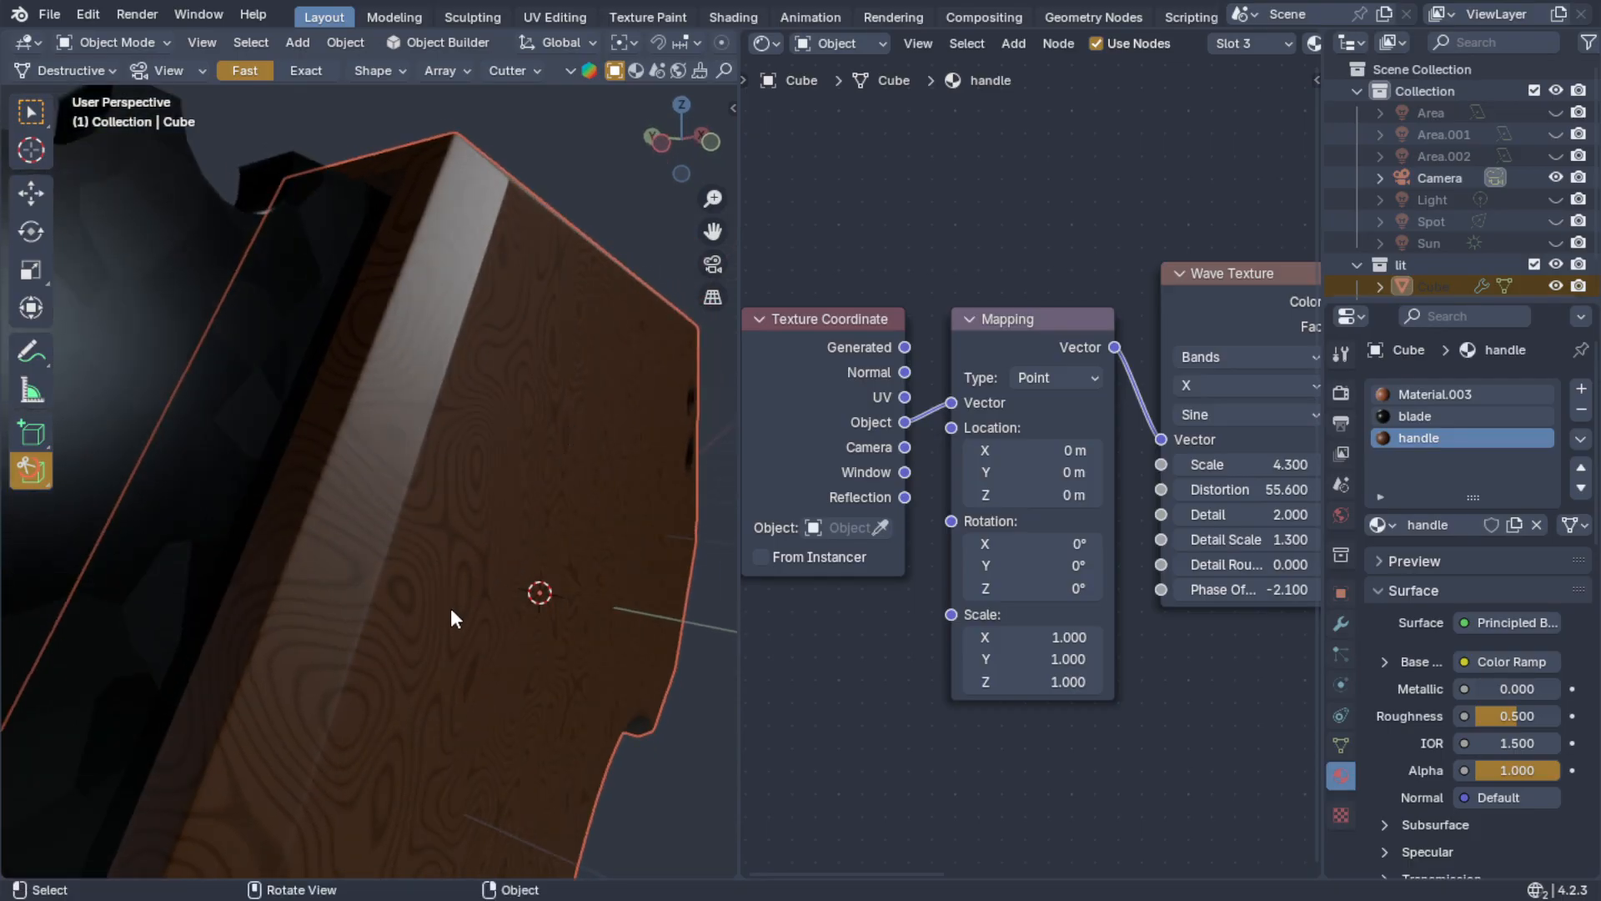
scroll(450, 603, "up", 3)
middle_click_drag(195, 448, 297, 529)
scroll(262, 537, "down", 5)
scroll(268, 535, "up", 2)
scroll(214, 545, "down", 2)
scroll(275, 526, "up", 3)
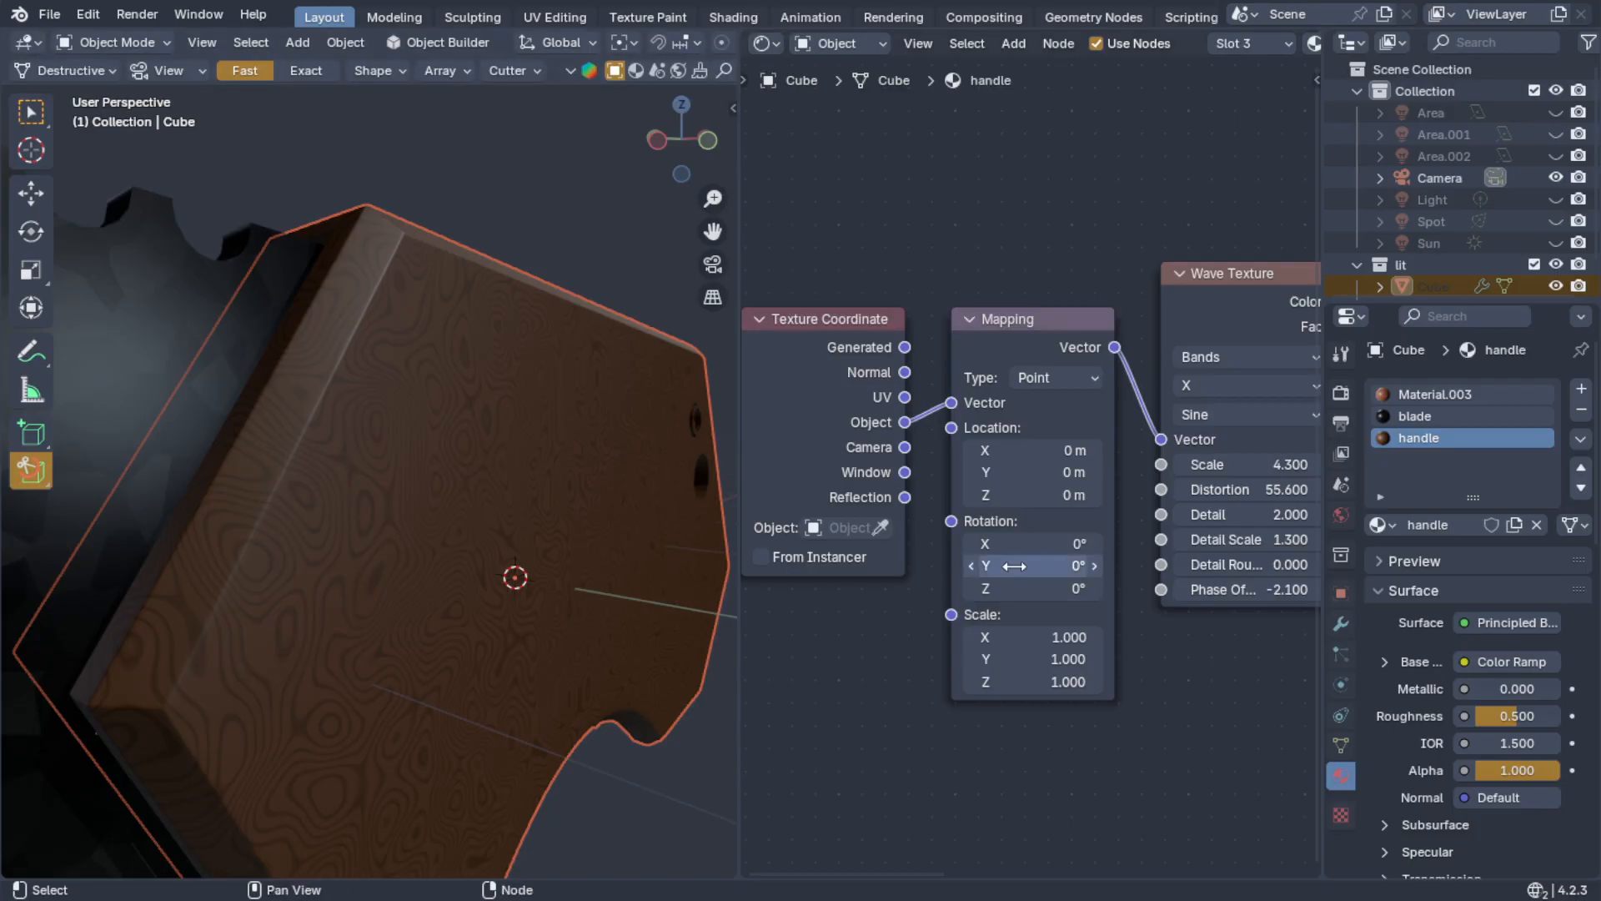
middle_click_drag(577, 704, 400, 597)
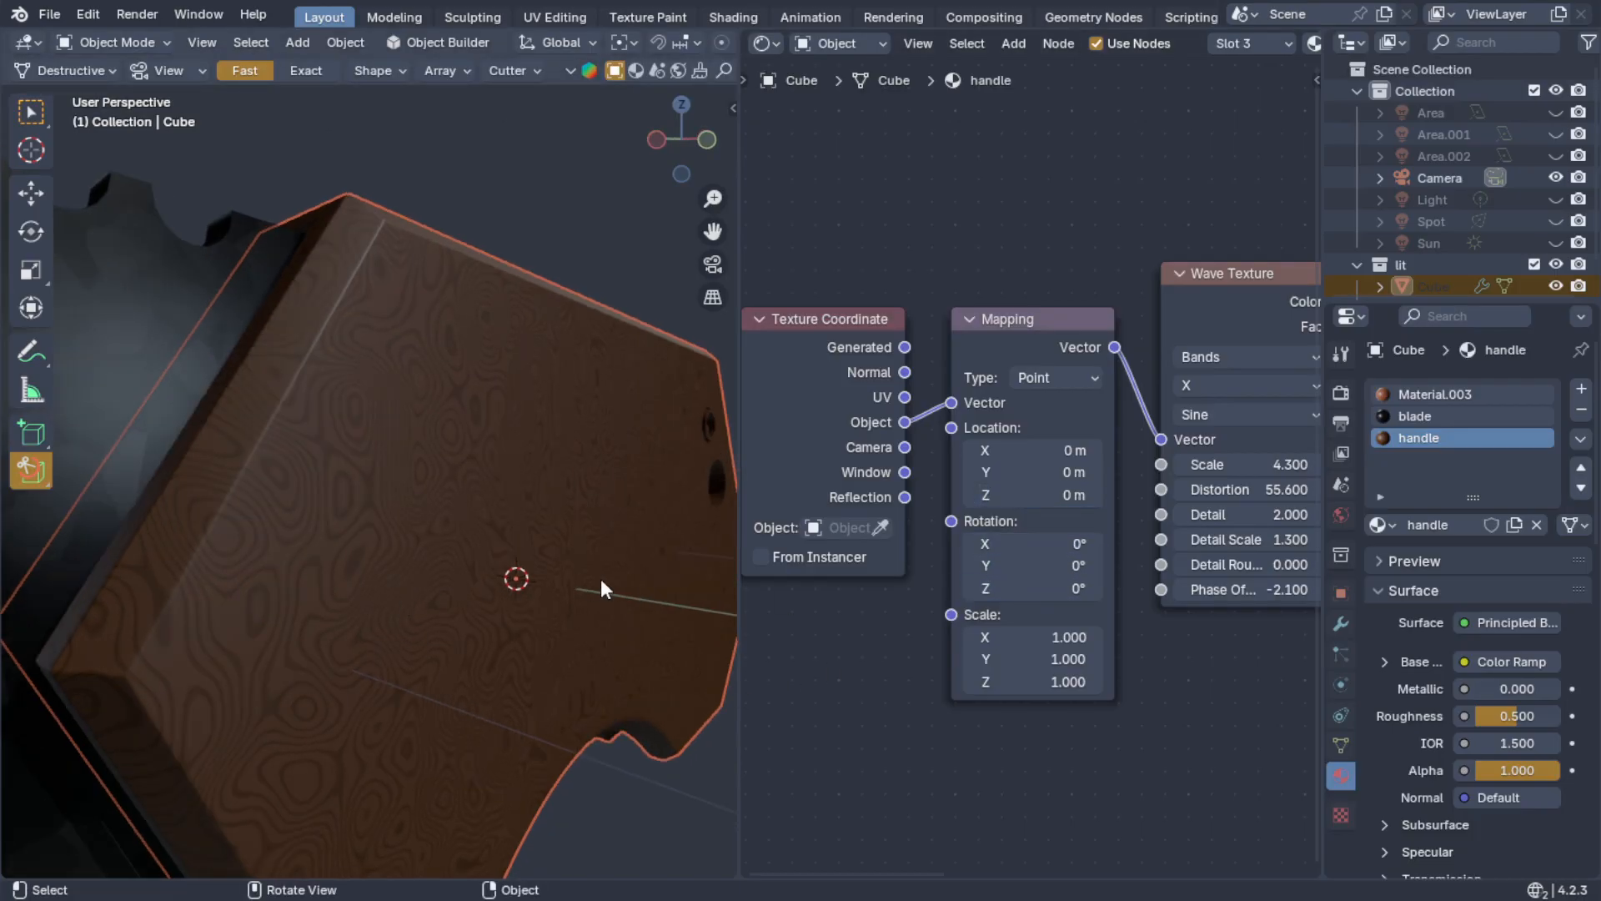
- Set the Wave Texture's Scale to 1.4 and inspect the larger grain on the handle
middle_click_drag(1076, 488, 911, 490)
scroll(1101, 465, "up", 1)
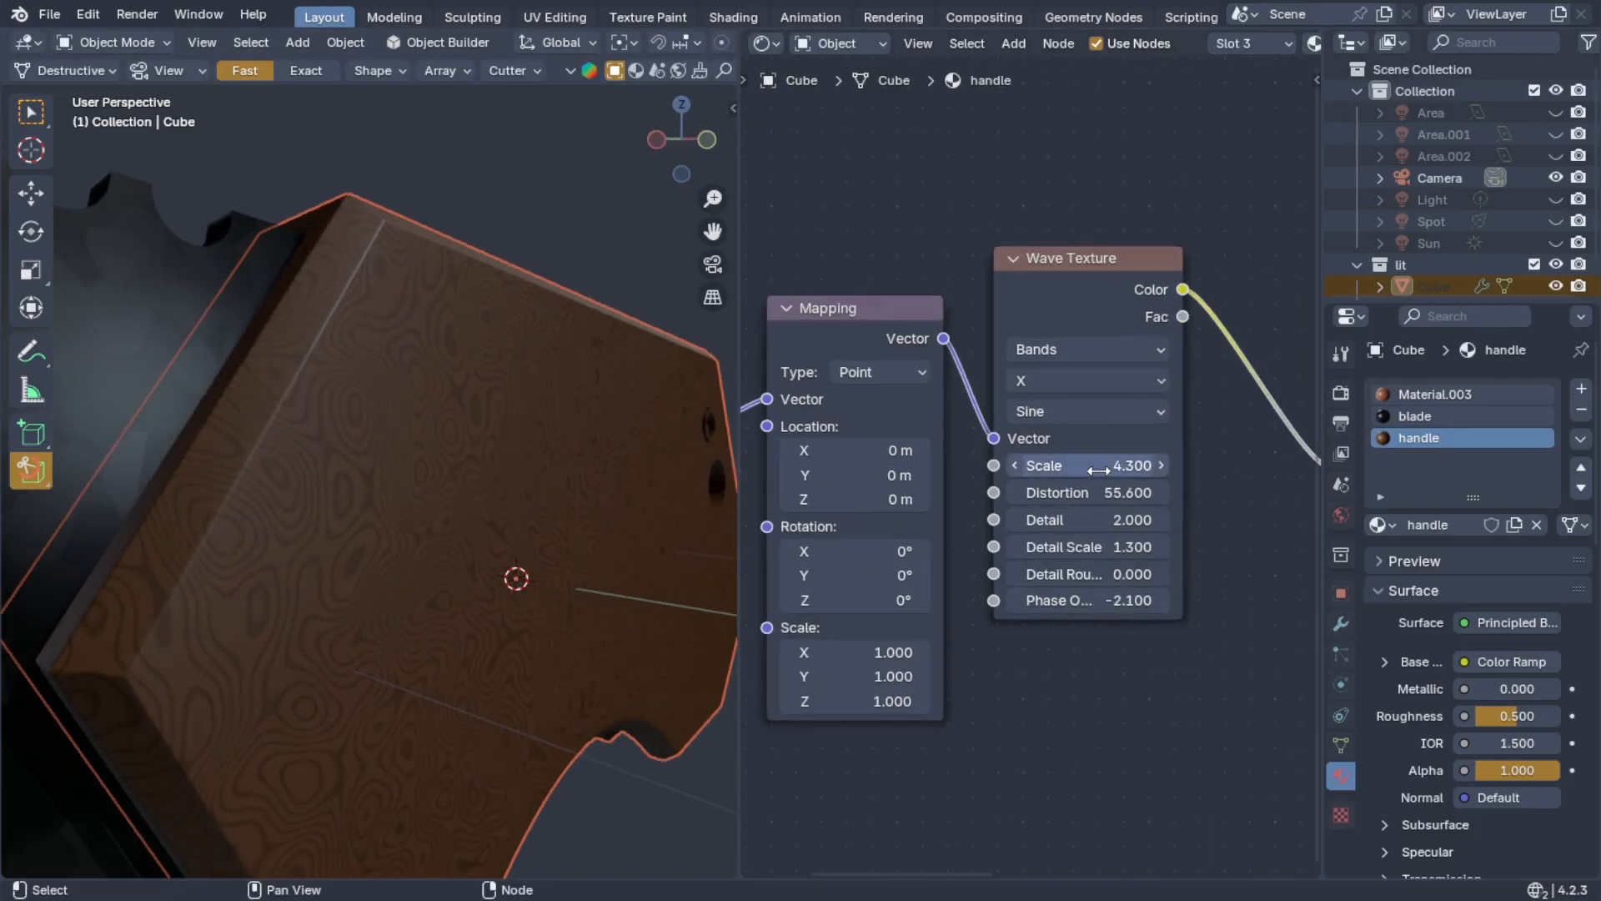
left_click_drag(1101, 465, 1018, 464)
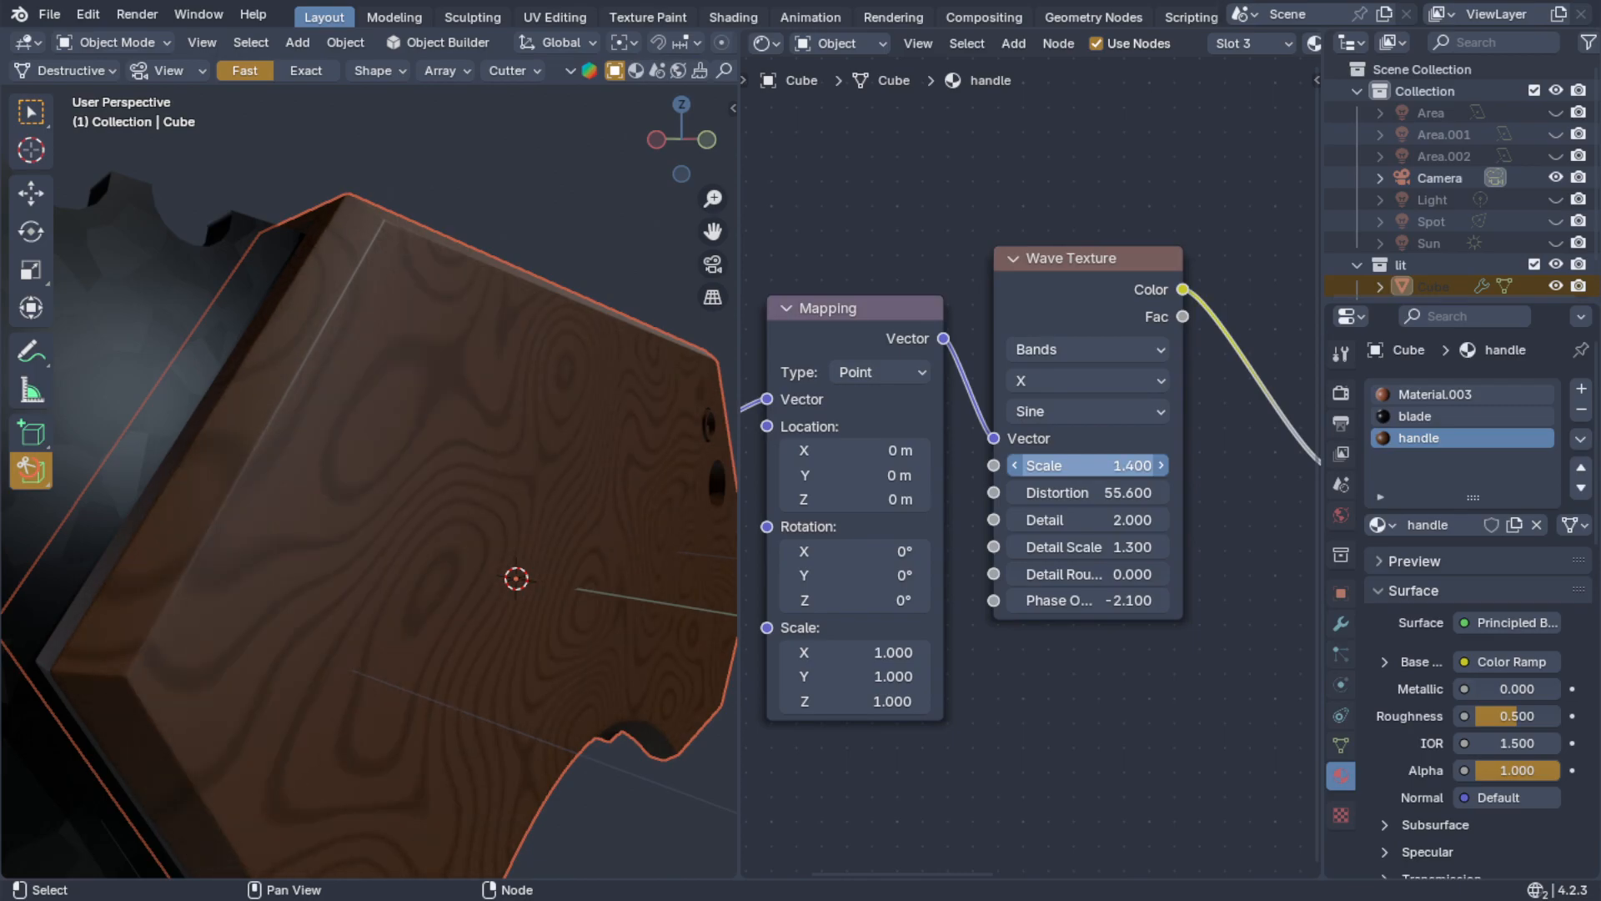
middle_click_drag(634, 493, 458, 545)
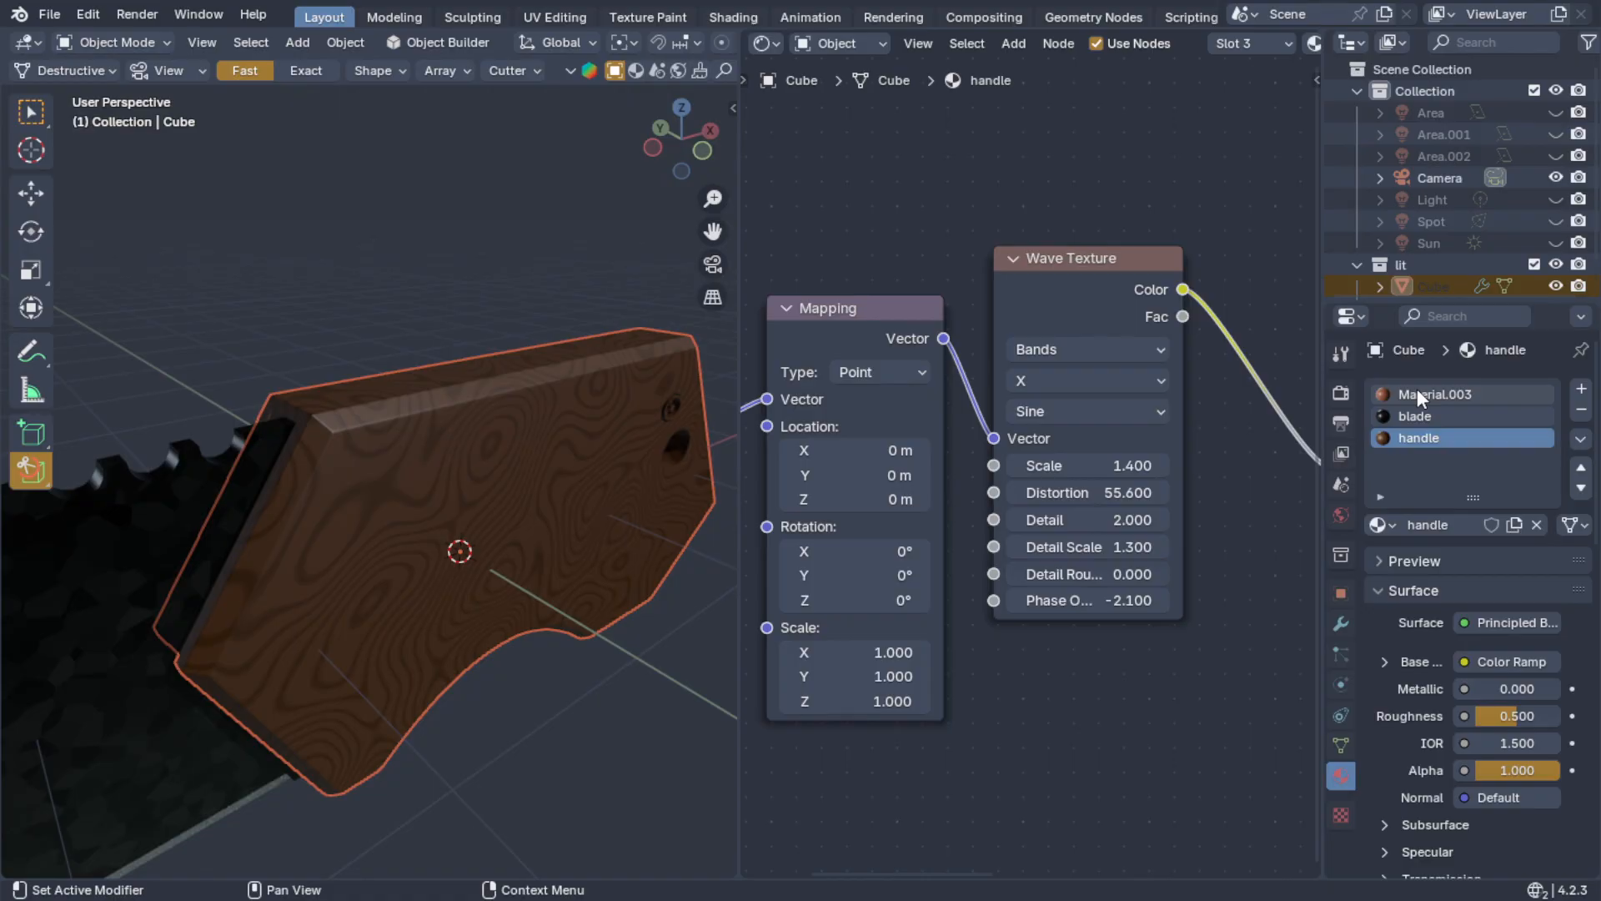
- Check the Wave Texture and Mapping settings in the Material.003 reference, and return to the handle material
left_click(1439, 390)
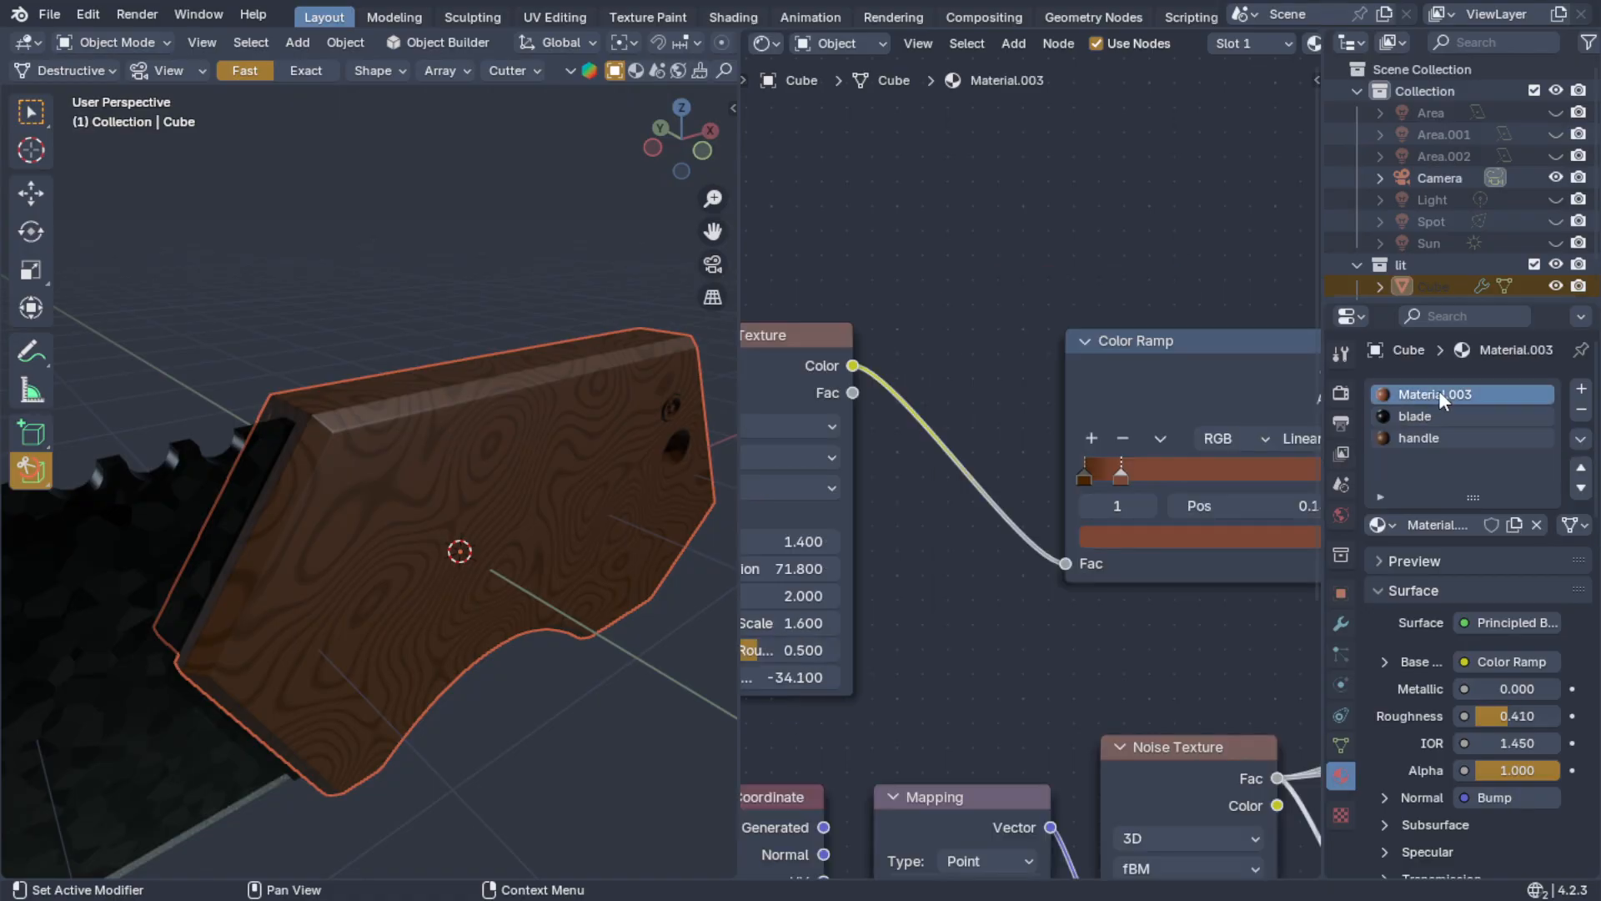
scroll(983, 602, "down", 2)
scroll(983, 602, "up", 4)
middle_click_drag(982, 602, 751, 517)
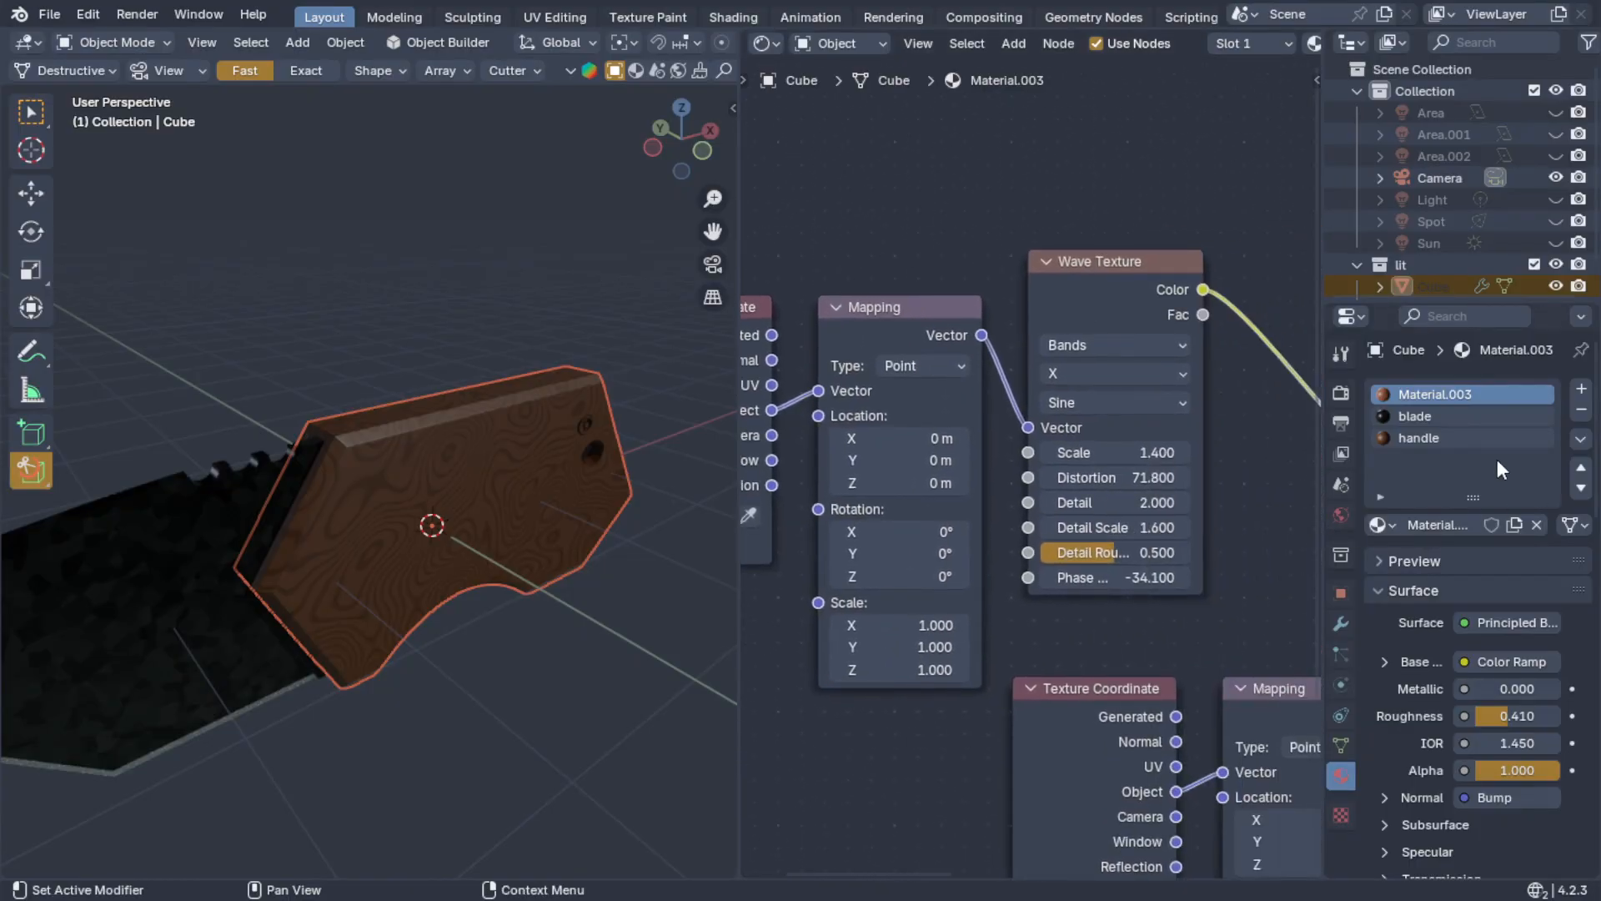
left_click(1410, 437)
- Examine the wood grain and the light reflections on the handle's flat face, bevels and finger cutout
middle_click_drag(417, 567, 445, 492)
scroll(336, 441, "up", 4)
scroll(391, 431, "down", 3)
scroll(391, 431, "up", 2)
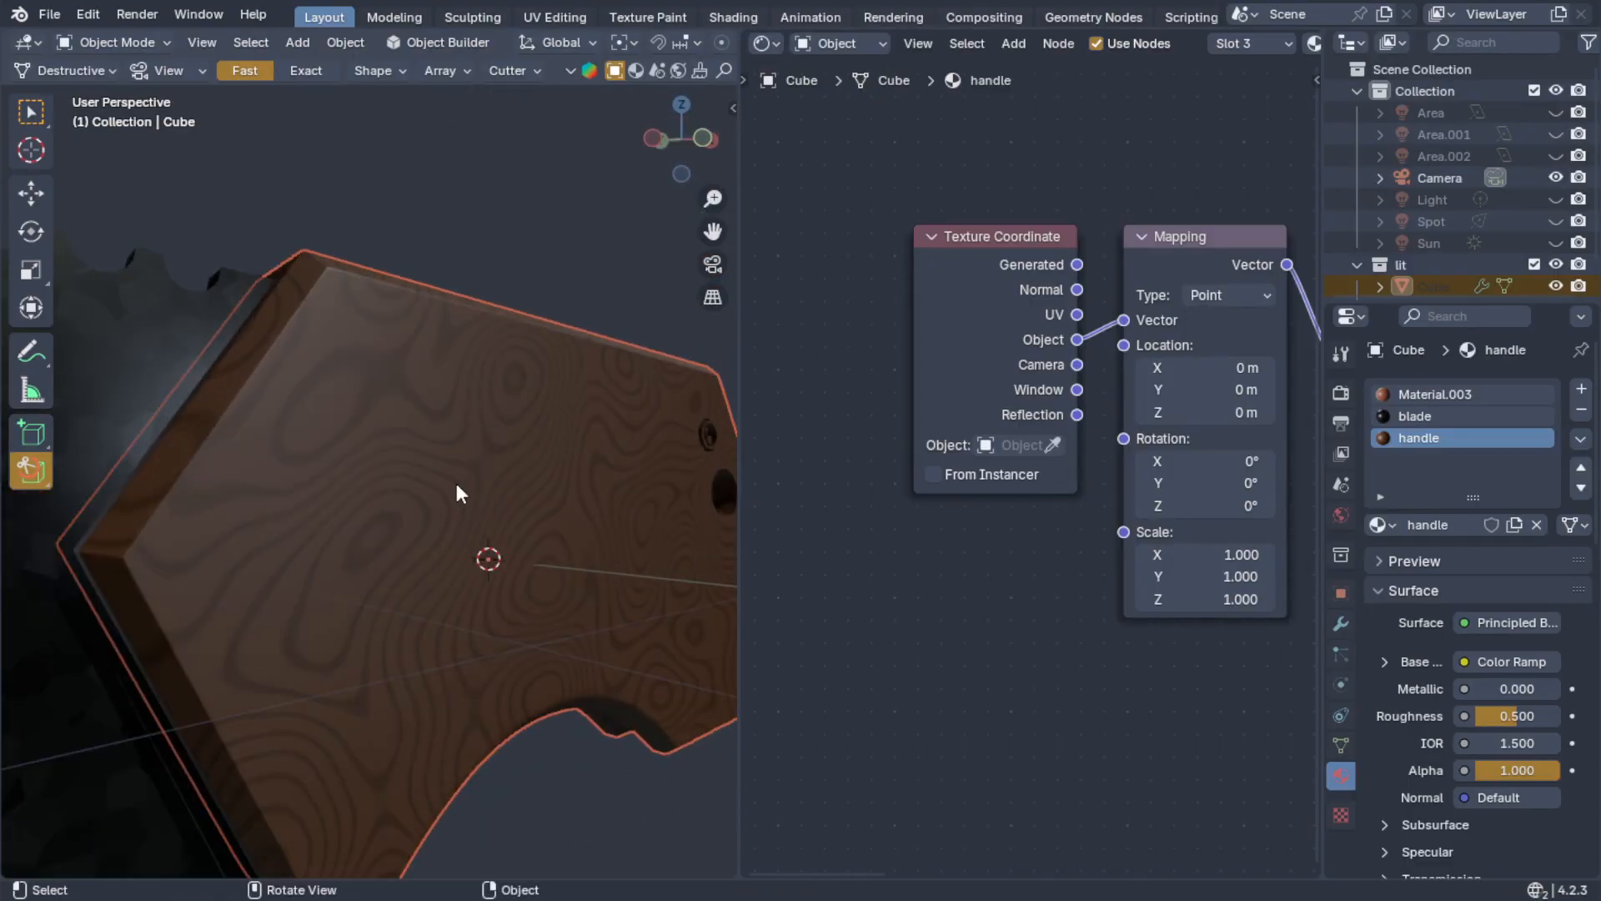
middle_click_drag(1035, 619, 892, 503)
scroll(897, 509, "down", 3)
scroll(257, 442, "up", 4)
middle_click_drag(257, 440, 300, 347)
scroll(247, 465, "down", 3)
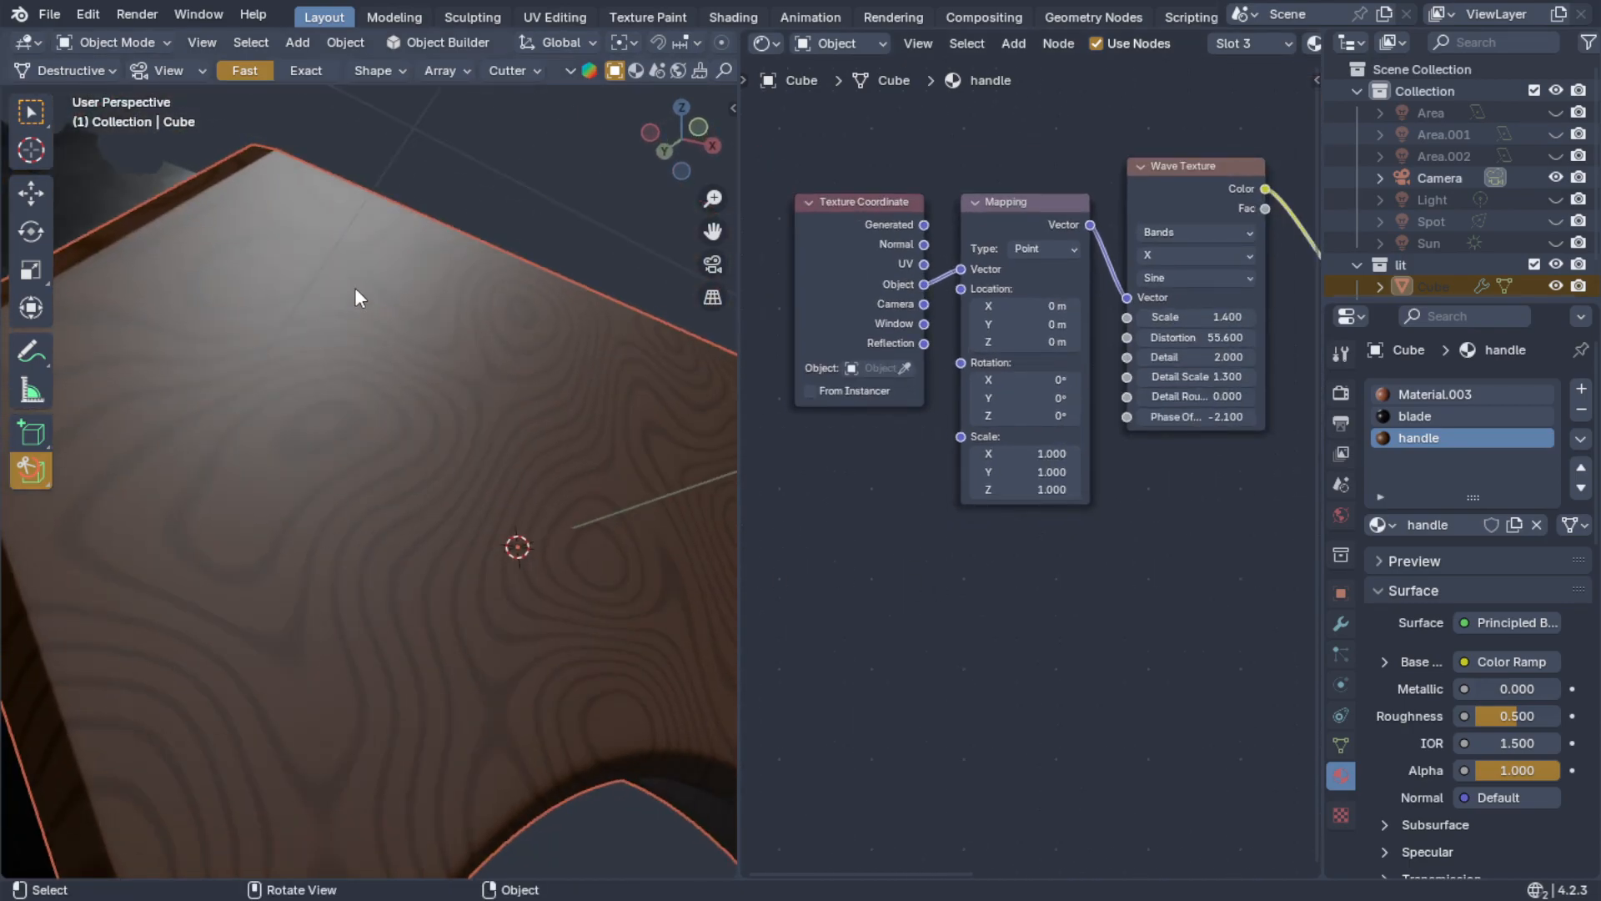
middle_click_drag(378, 482, 404, 489)
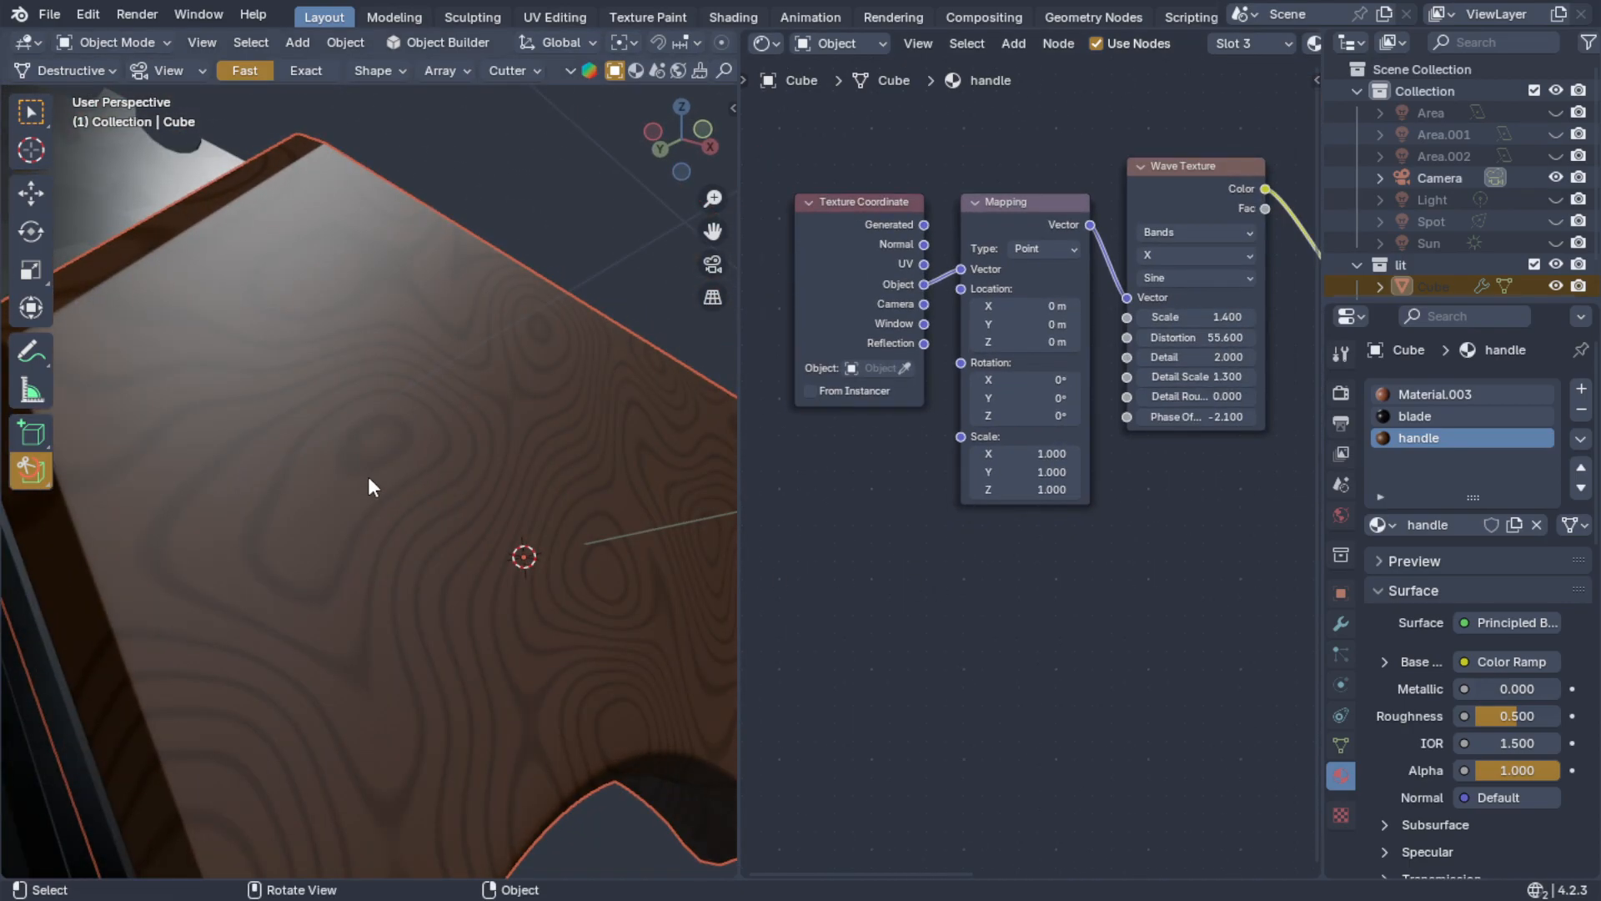
scroll(258, 339, "up", 2)
middle_click_drag(234, 293, 243, 325)
scroll(377, 283, "down", 2)
scroll(379, 287, "down", 1)
scroll(379, 286, "up", 1)
mouse_move(389, 325)
middle_mouse_down()
mouse_move(417, 358)
mouse_move(372, 422)
mouse_move(300, 348)
mouse_move(357, 348)
mouse_move(381, 317)
middle_mouse_up()
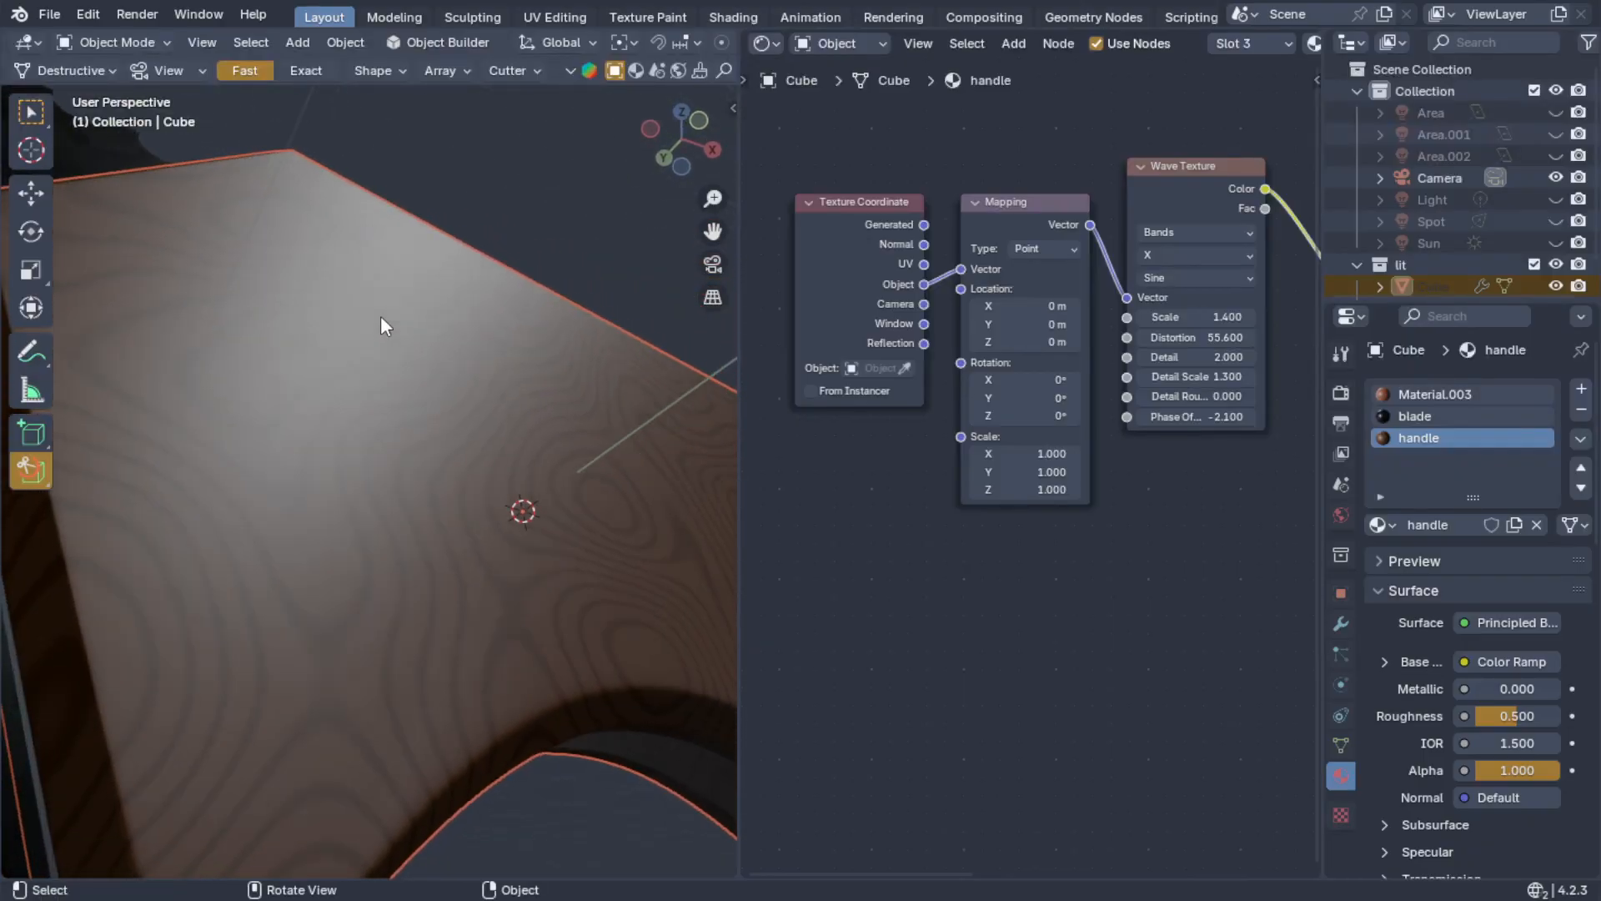
middle_click_drag(347, 483, 375, 472)
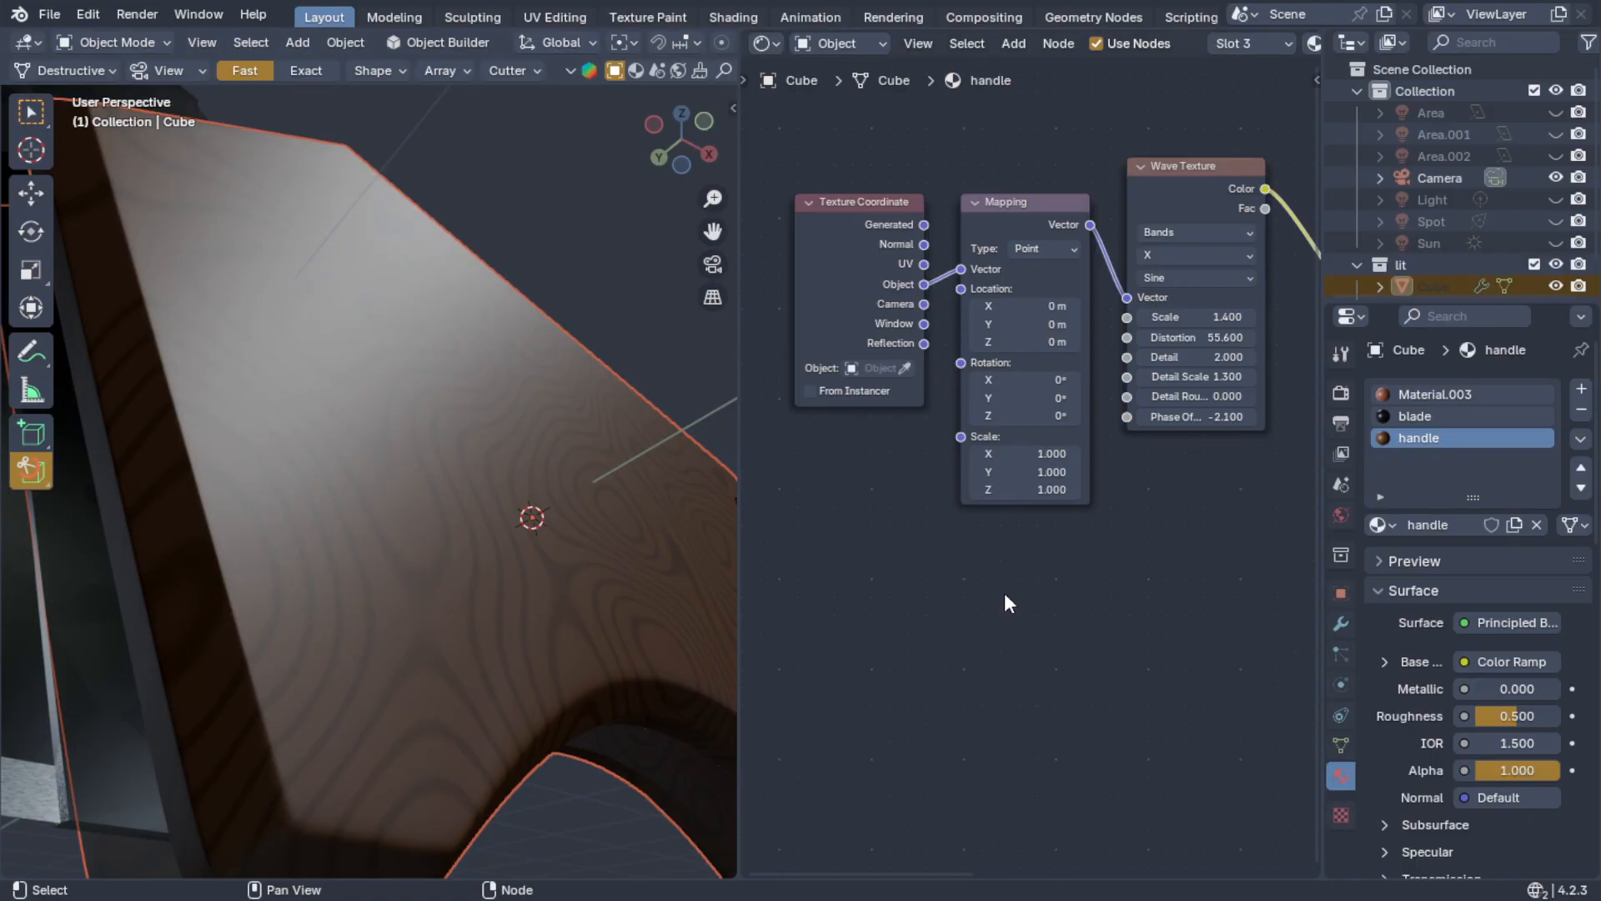
- Add a Bump node to the handle material and connect its Normal output to the Principled BSDF's Normal input
scroll(1004, 592, "down", 2)
middle_click_drag(1044, 604, 992, 542)
left_click_drag(1044, 153, 1024, 260)
scroll(882, 583, "left", 4, "ctrl")
key("shift+a")
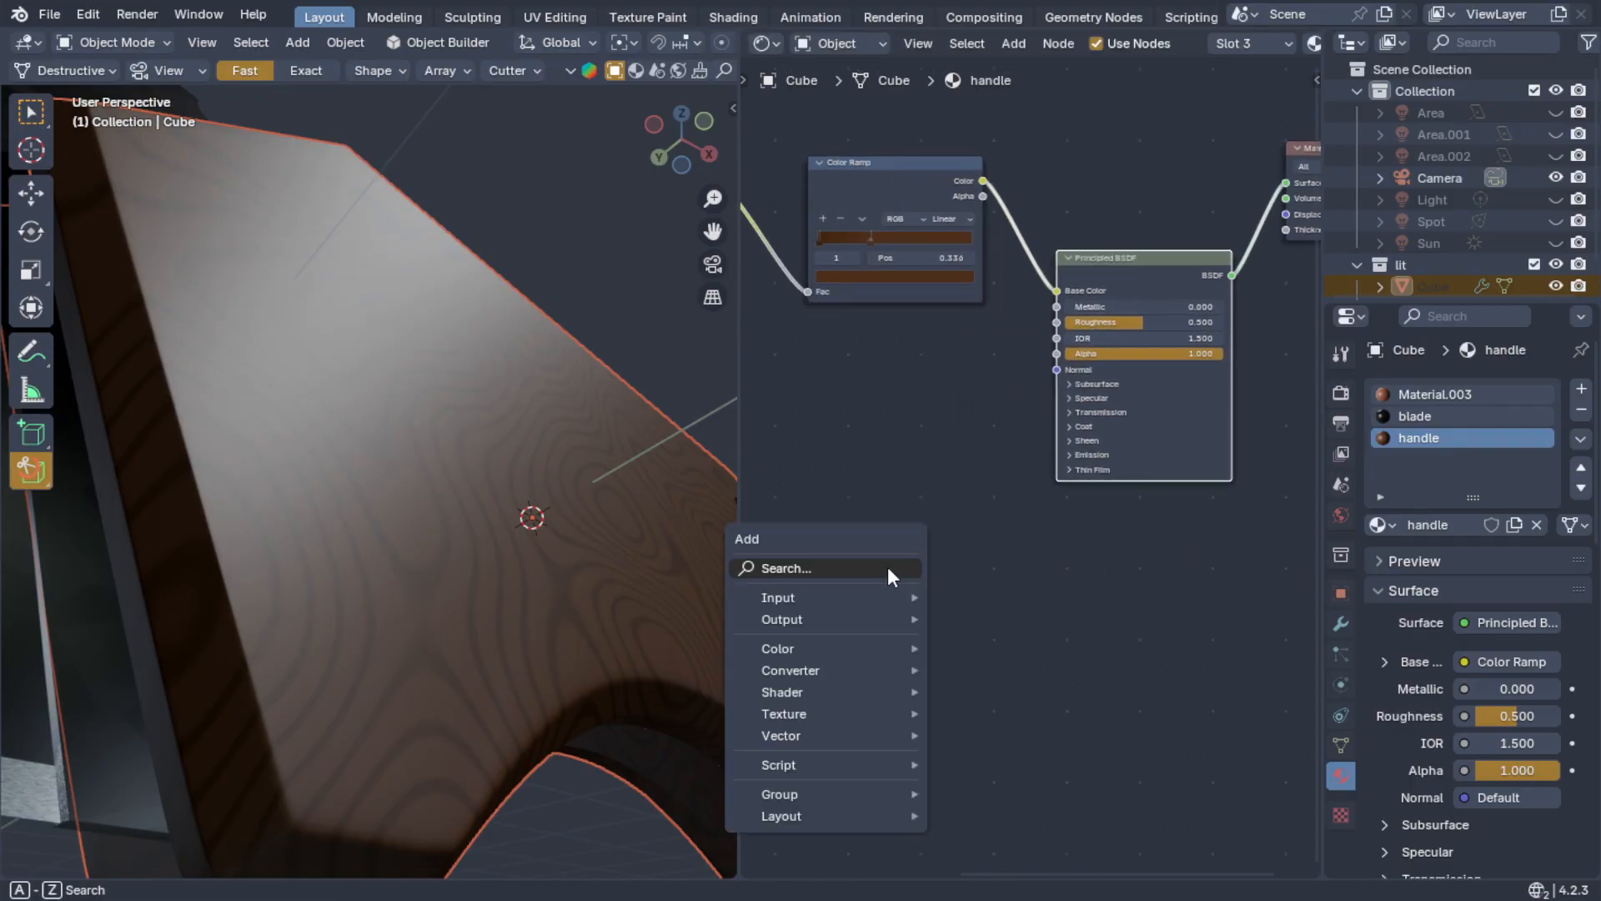
left_click(888, 567)
type("bump")
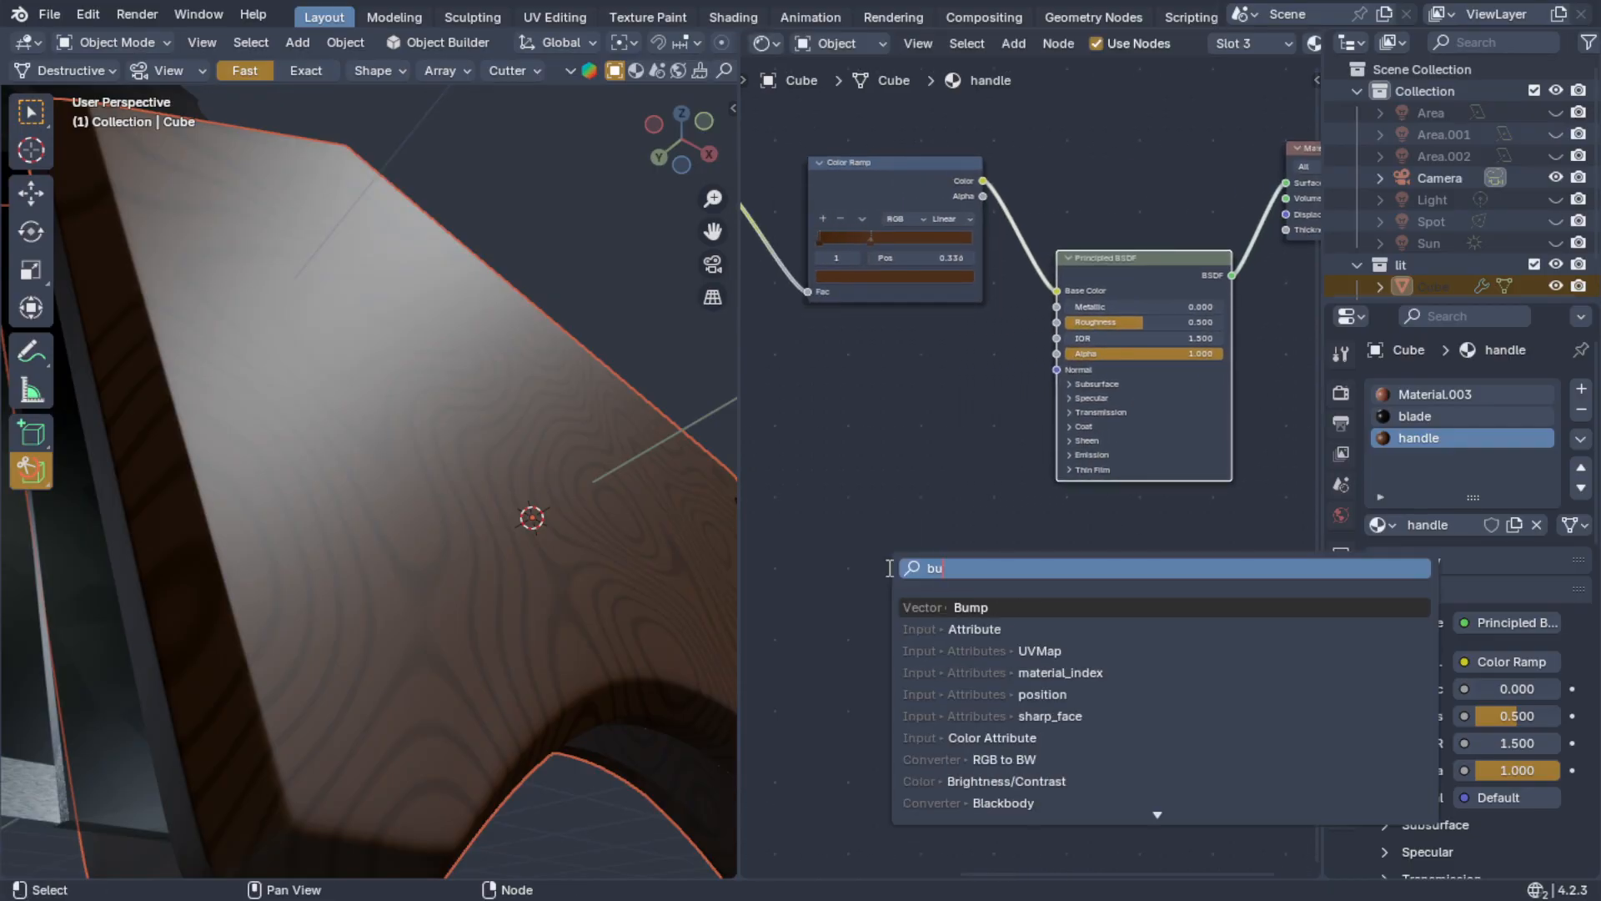
key("Return")
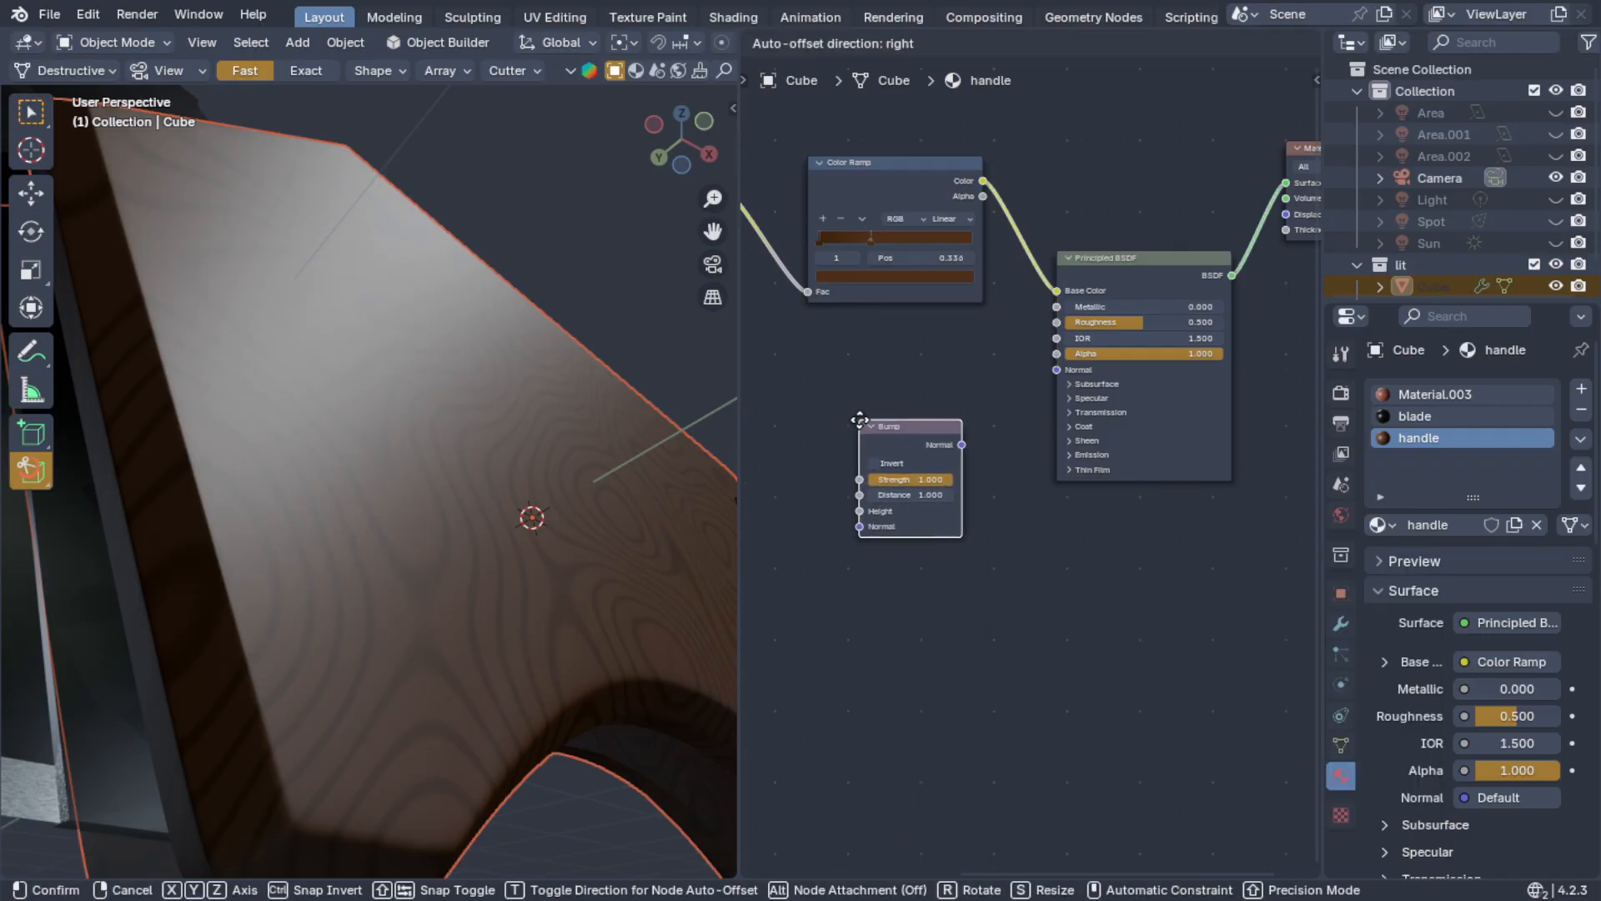
left_click(860, 421)
left_click_drag(962, 444, 1038, 368)
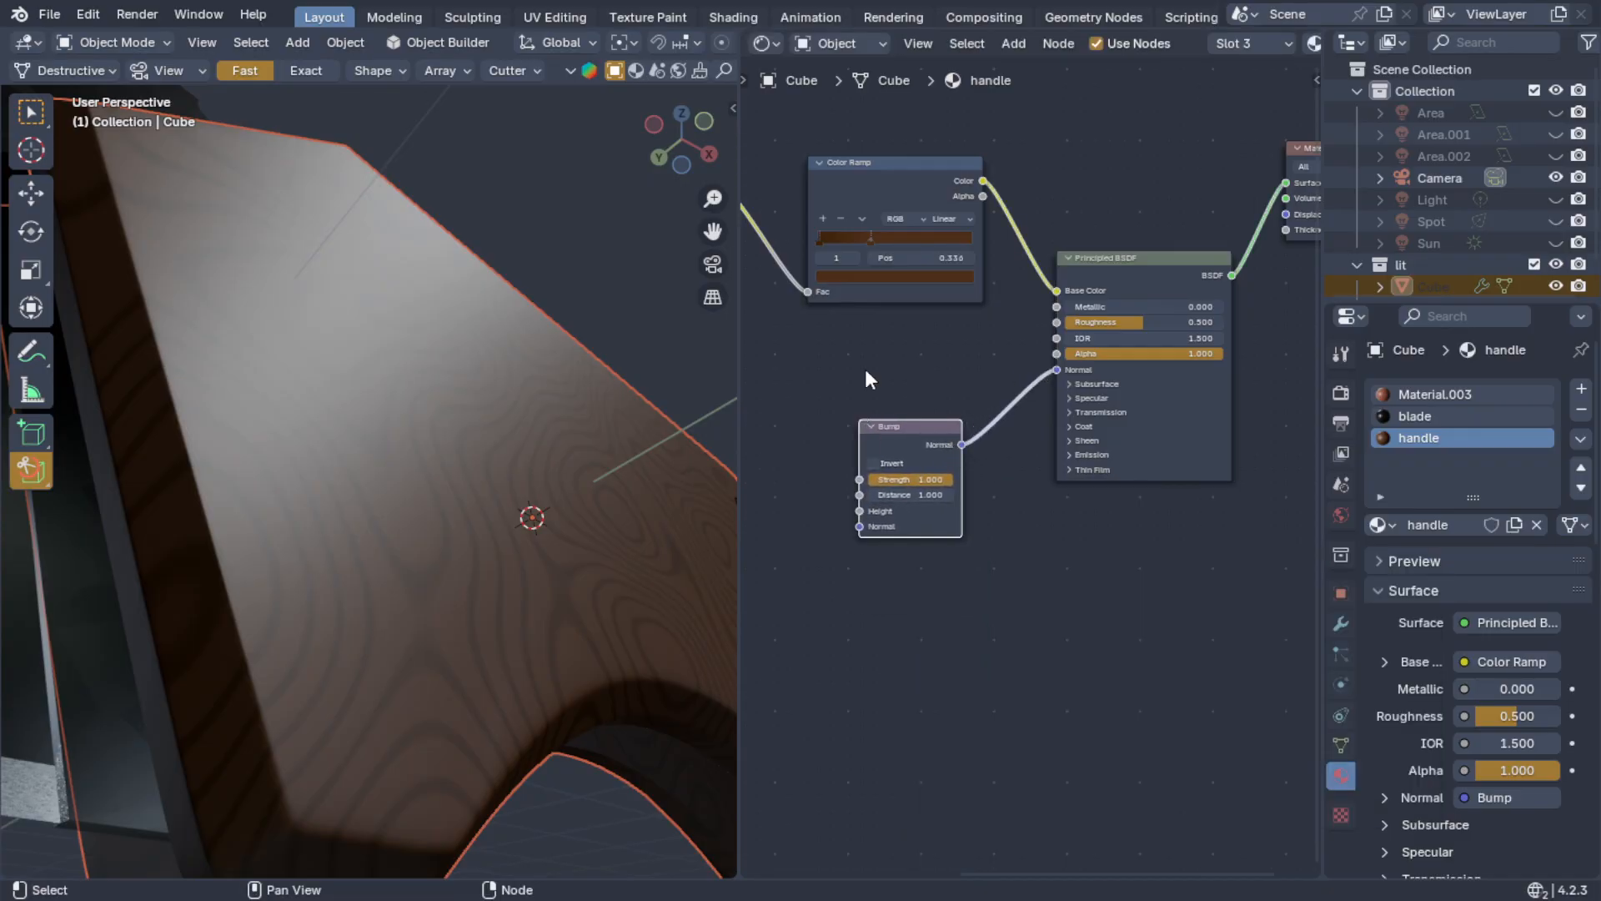
- Add a second Color Ramp before the Bump node and connect its Color output to Bump's Height input
middle_click_drag(865, 371, 1041, 365)
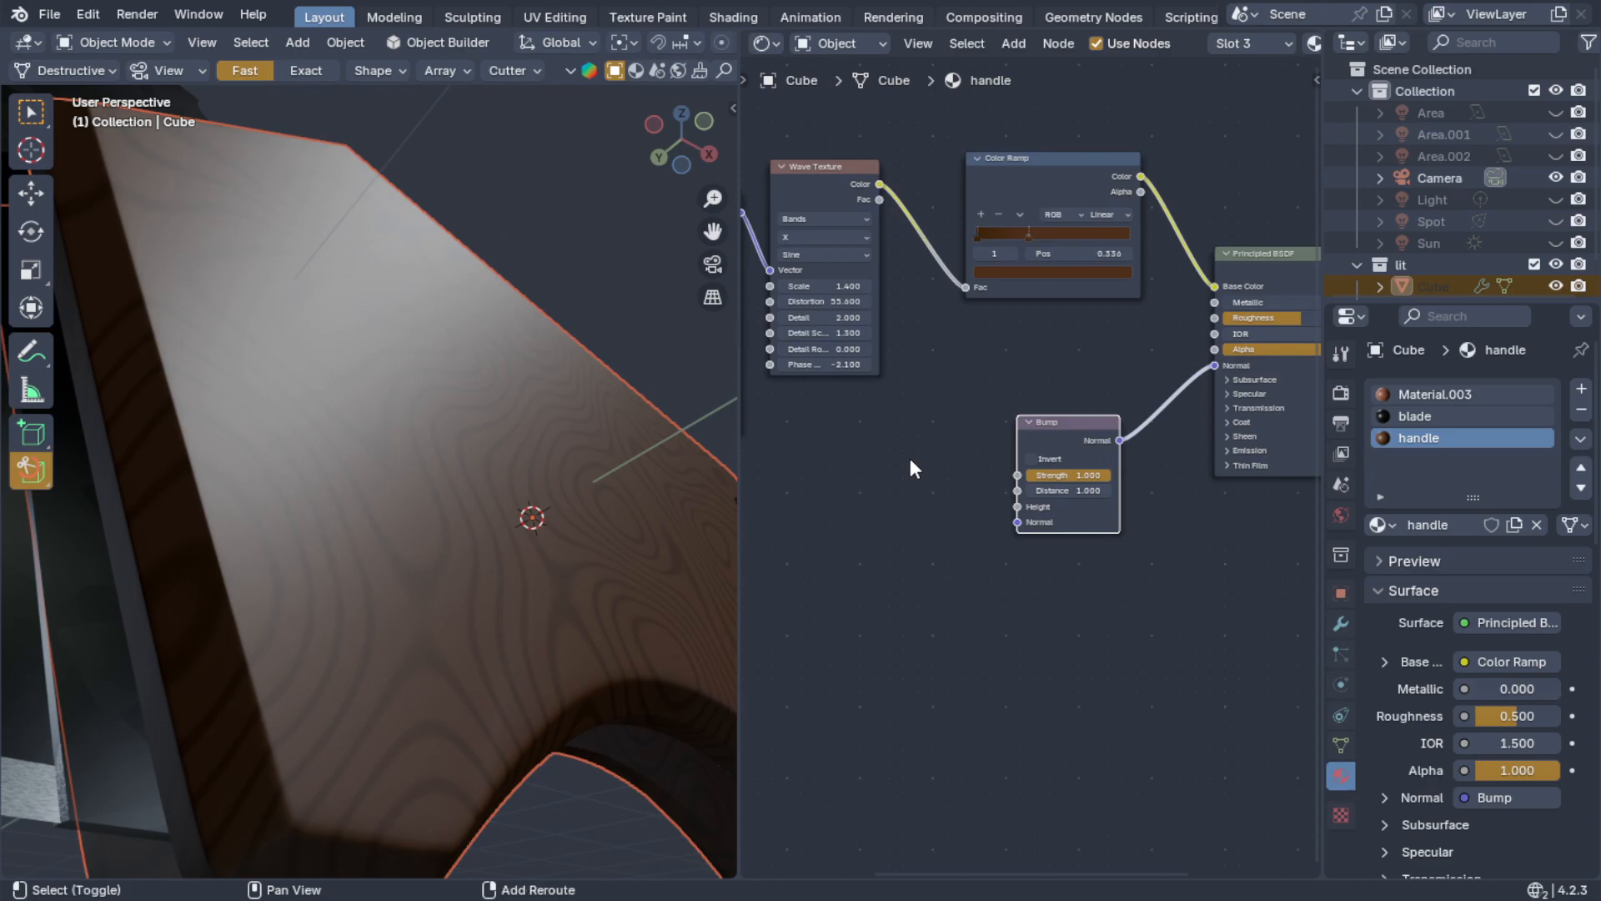
key("shift+a")
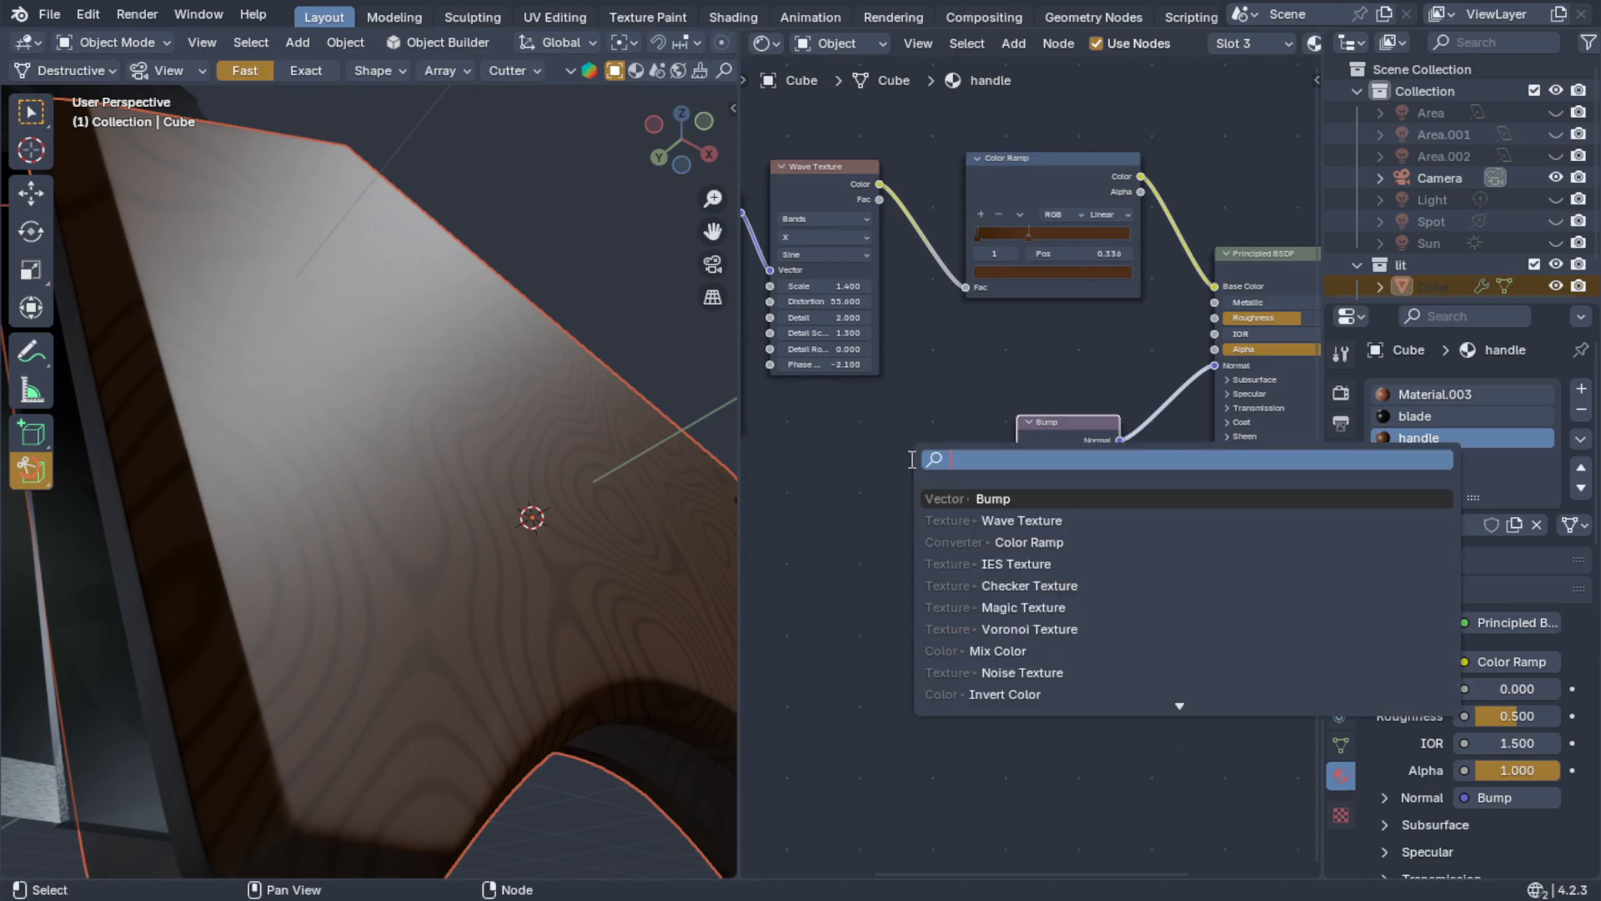
type("color")
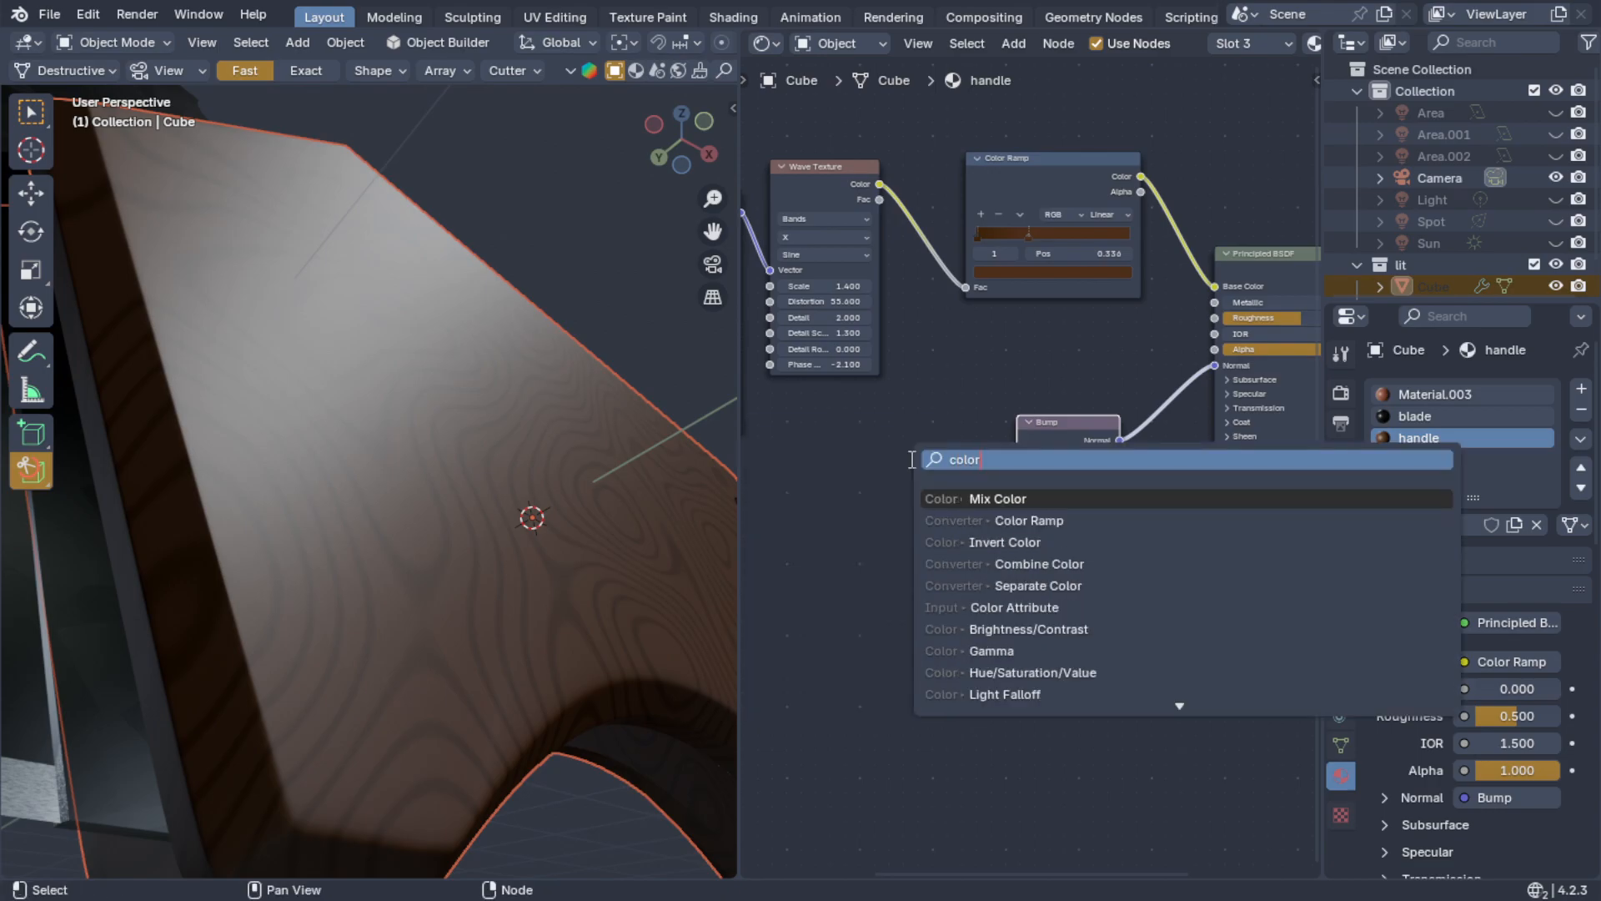
left_click(1042, 521)
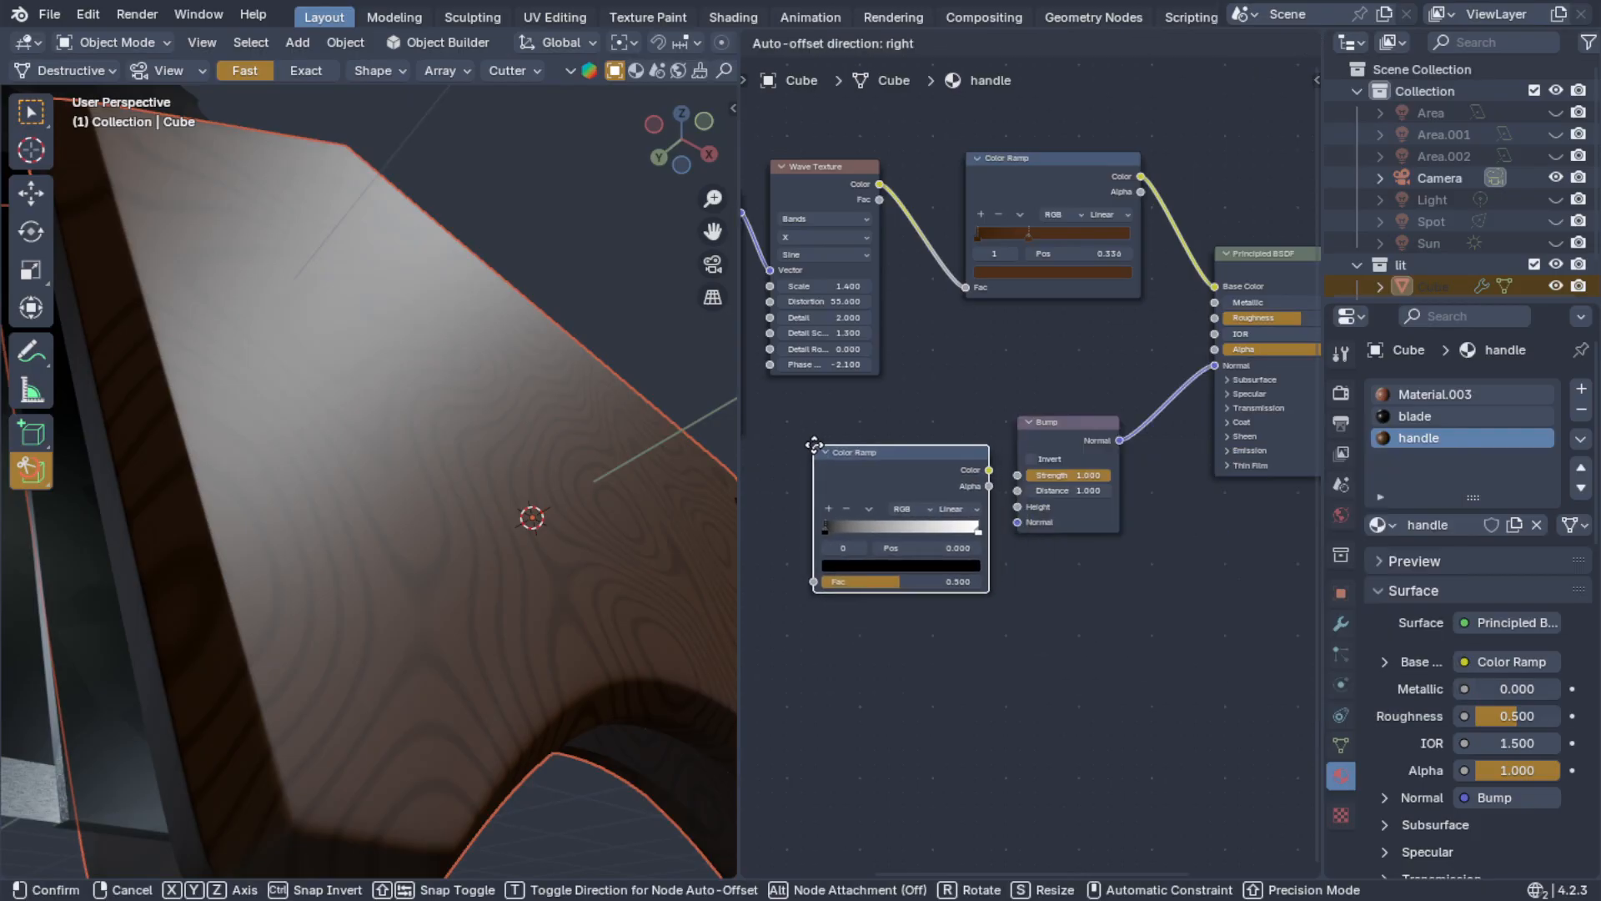
left_click(814, 445)
scroll(918, 493, "up", 2)
left_click_drag(1052, 458, 1089, 507)
middle_click_drag(1070, 651, 1165, 645)
middle_click_drag(615, 568, 587, 542)
middle_click_drag(968, 677, 1084, 639)
scroll(1040, 488, "down", 2)
left_click_drag(1089, 417, 1075, 495)
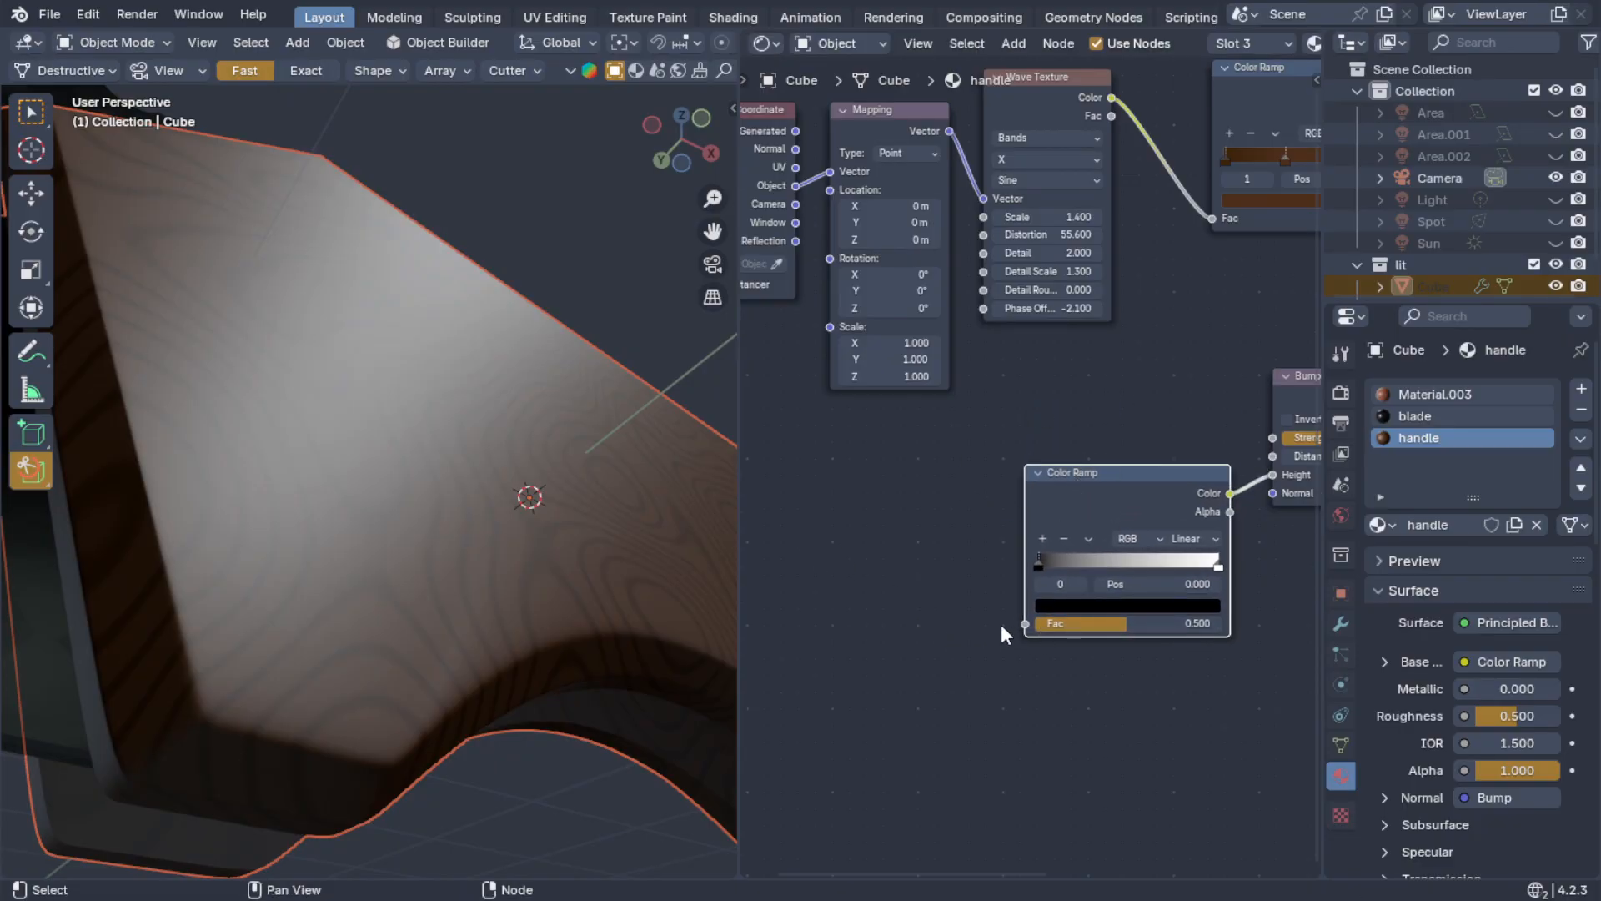
- Add a Noise Texture node in front of the bump's Color Ramp
key("Home")
key("shift+a")
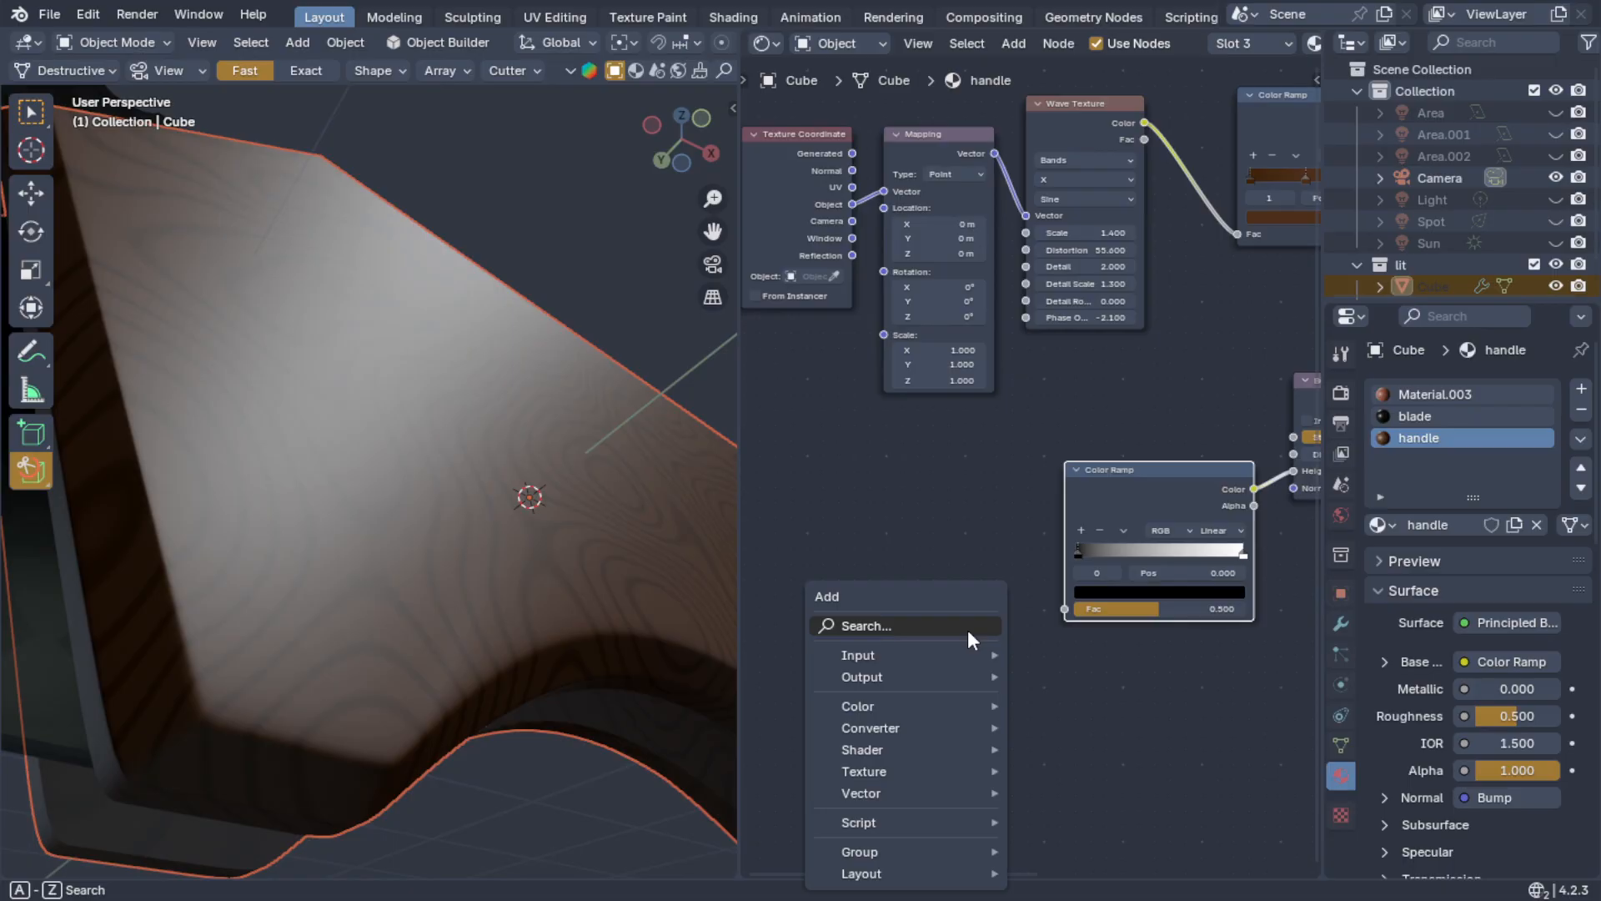
left_click(968, 628)
type("tes")
key("BackSpace")
key("BackSpace")
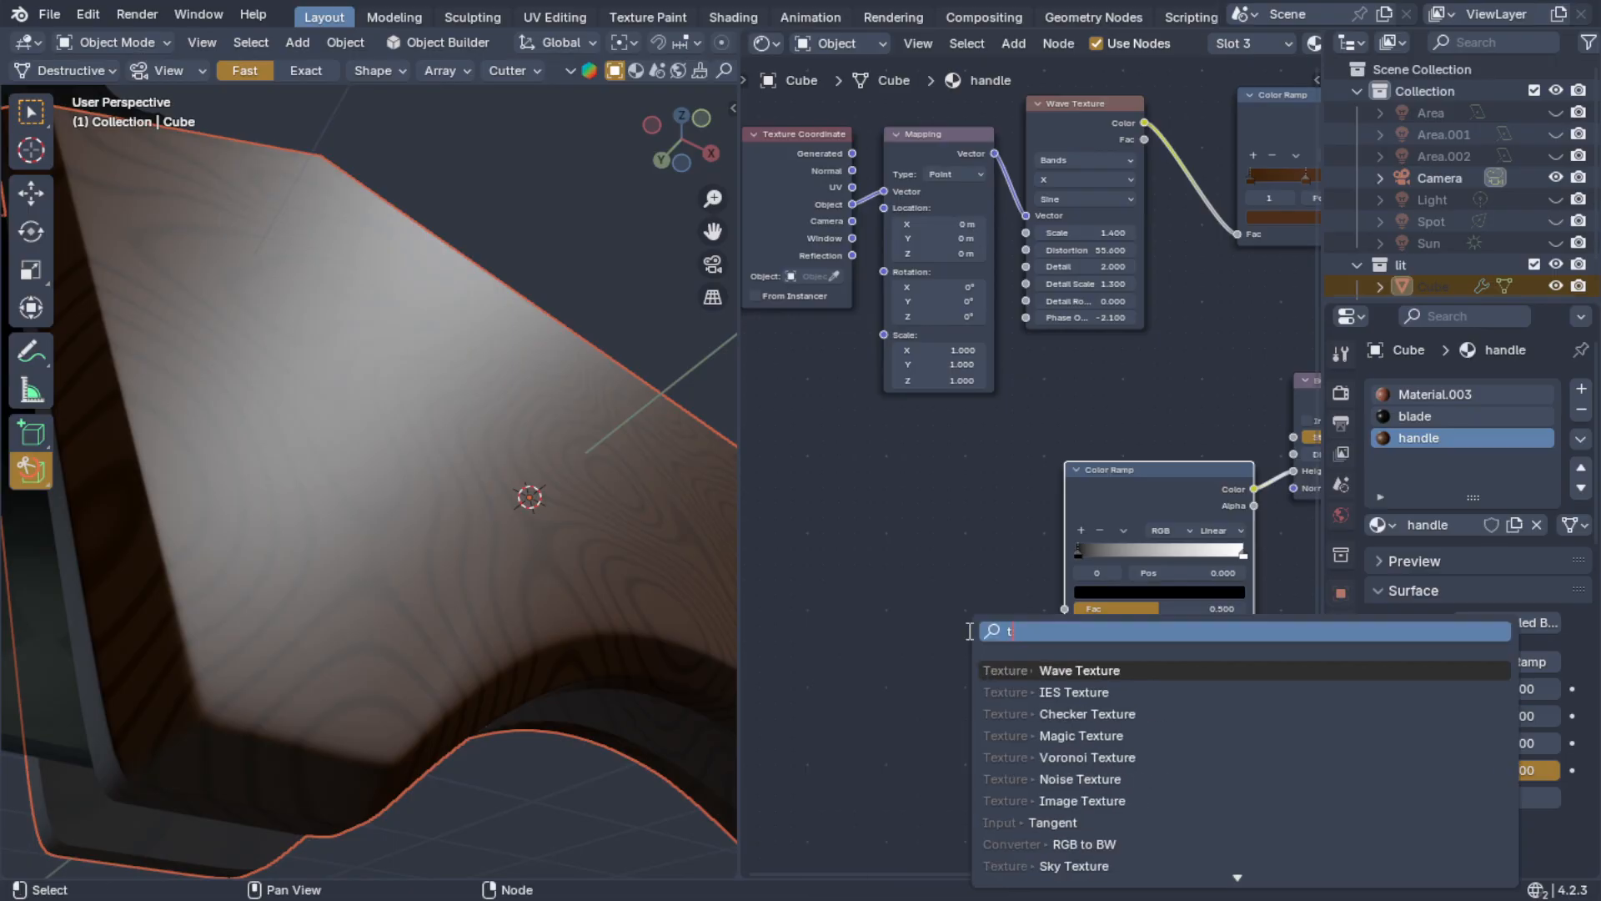
type("ext")
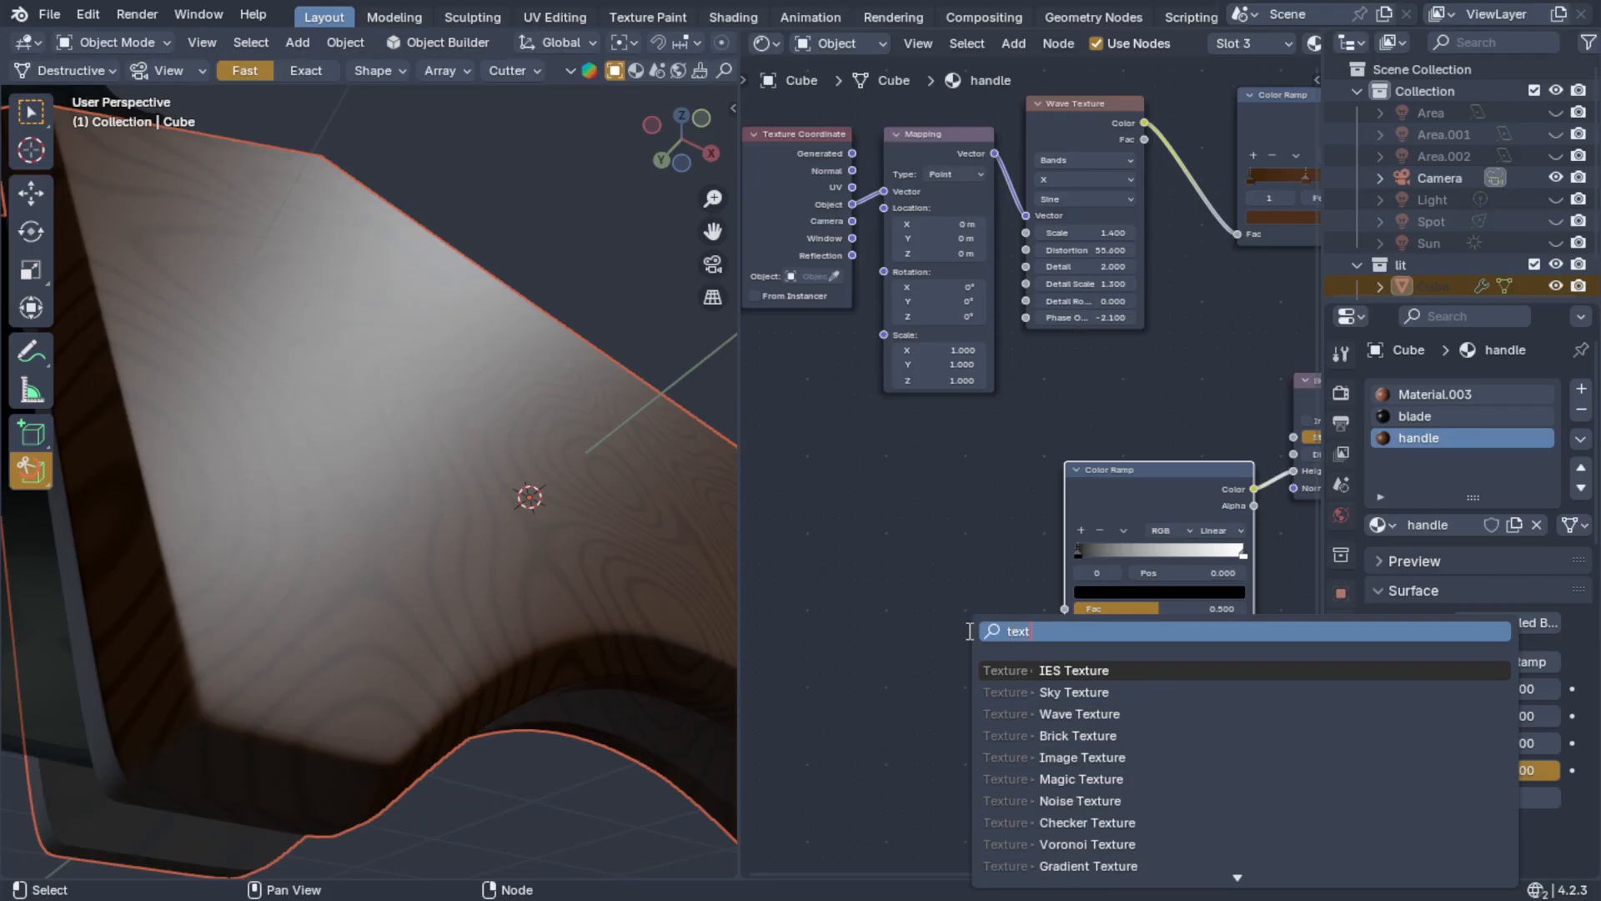
left_click(1072, 803)
left_click(891, 464)
- Check the noise setup in Material.003, and connect the handle material's Noise Texture Fac output to the bump Color Ramp's Fac input
left_click(1451, 395)
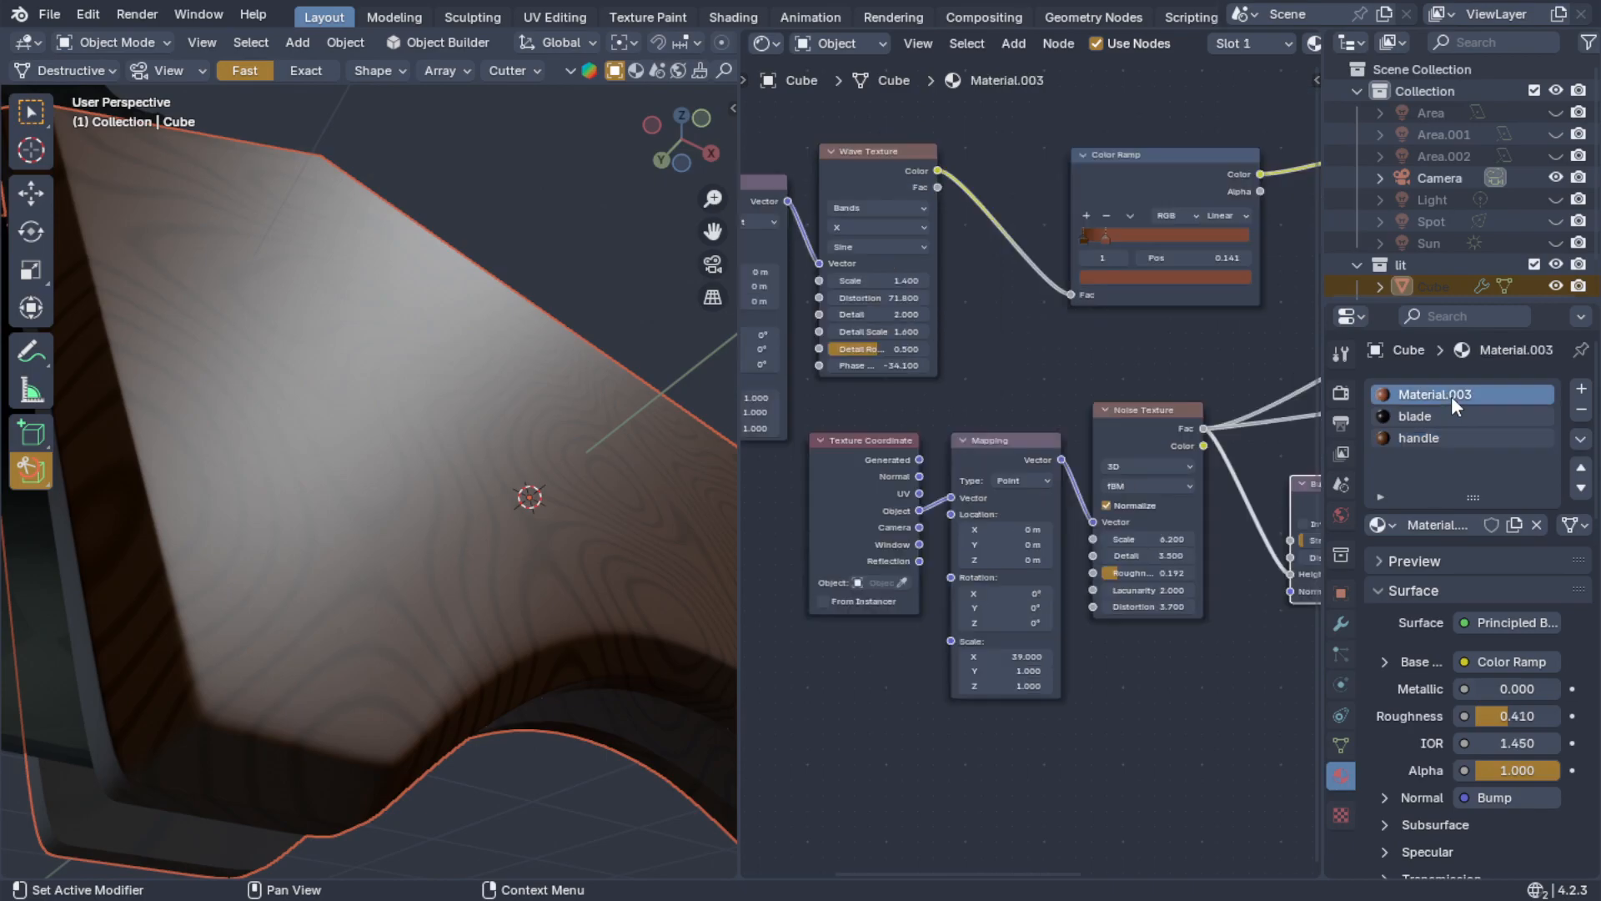
middle_click_drag(1156, 442, 1059, 437)
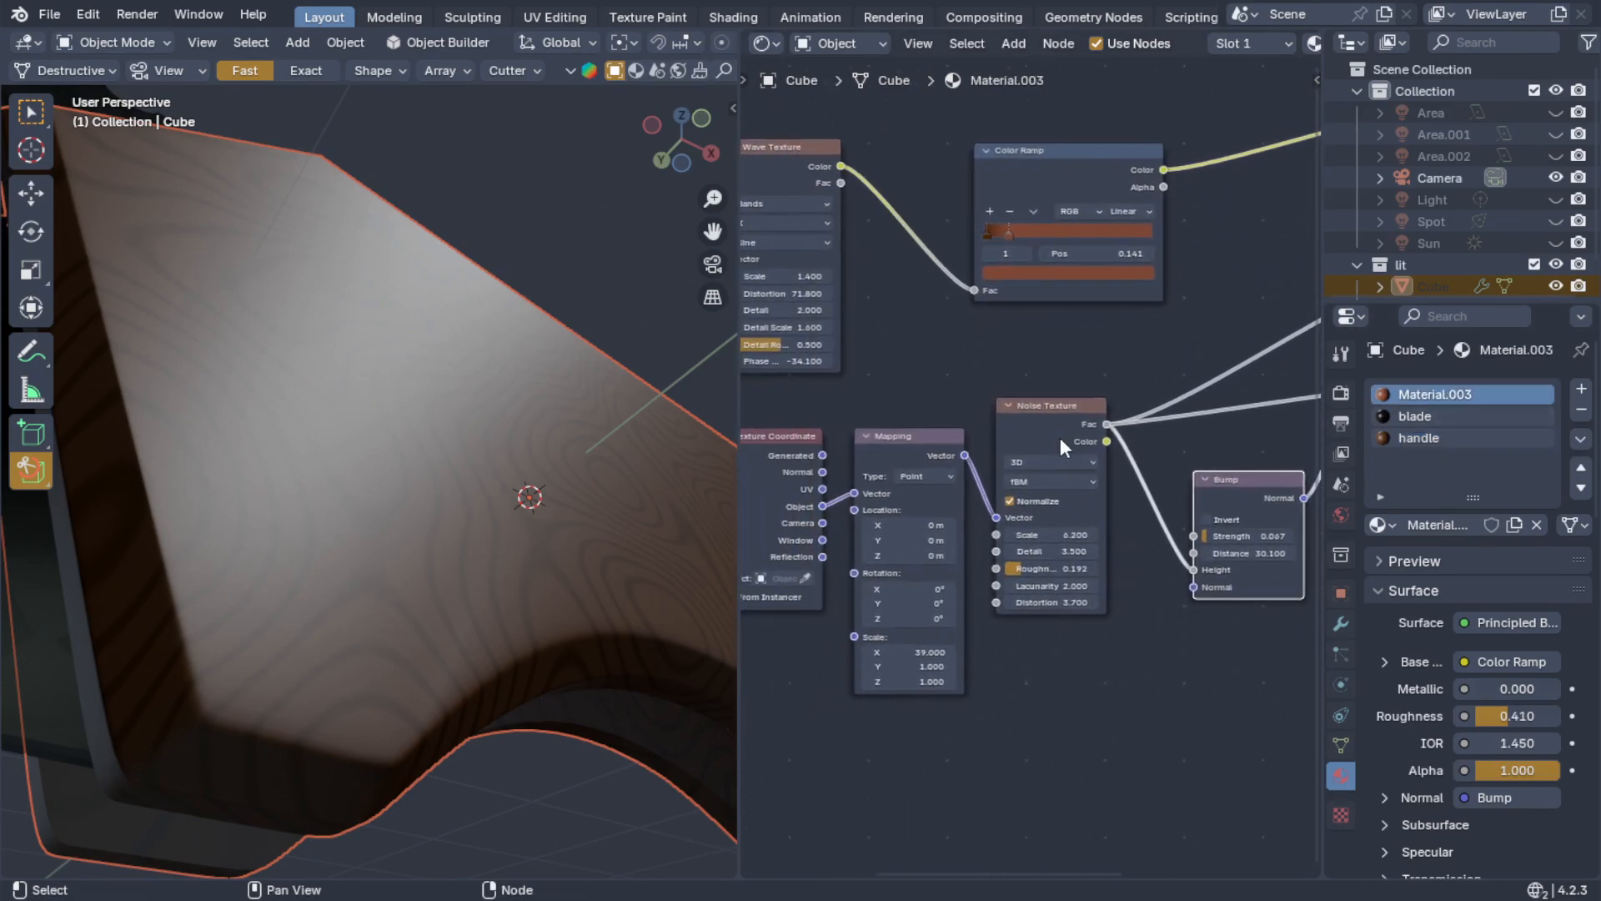
left_click(1429, 438)
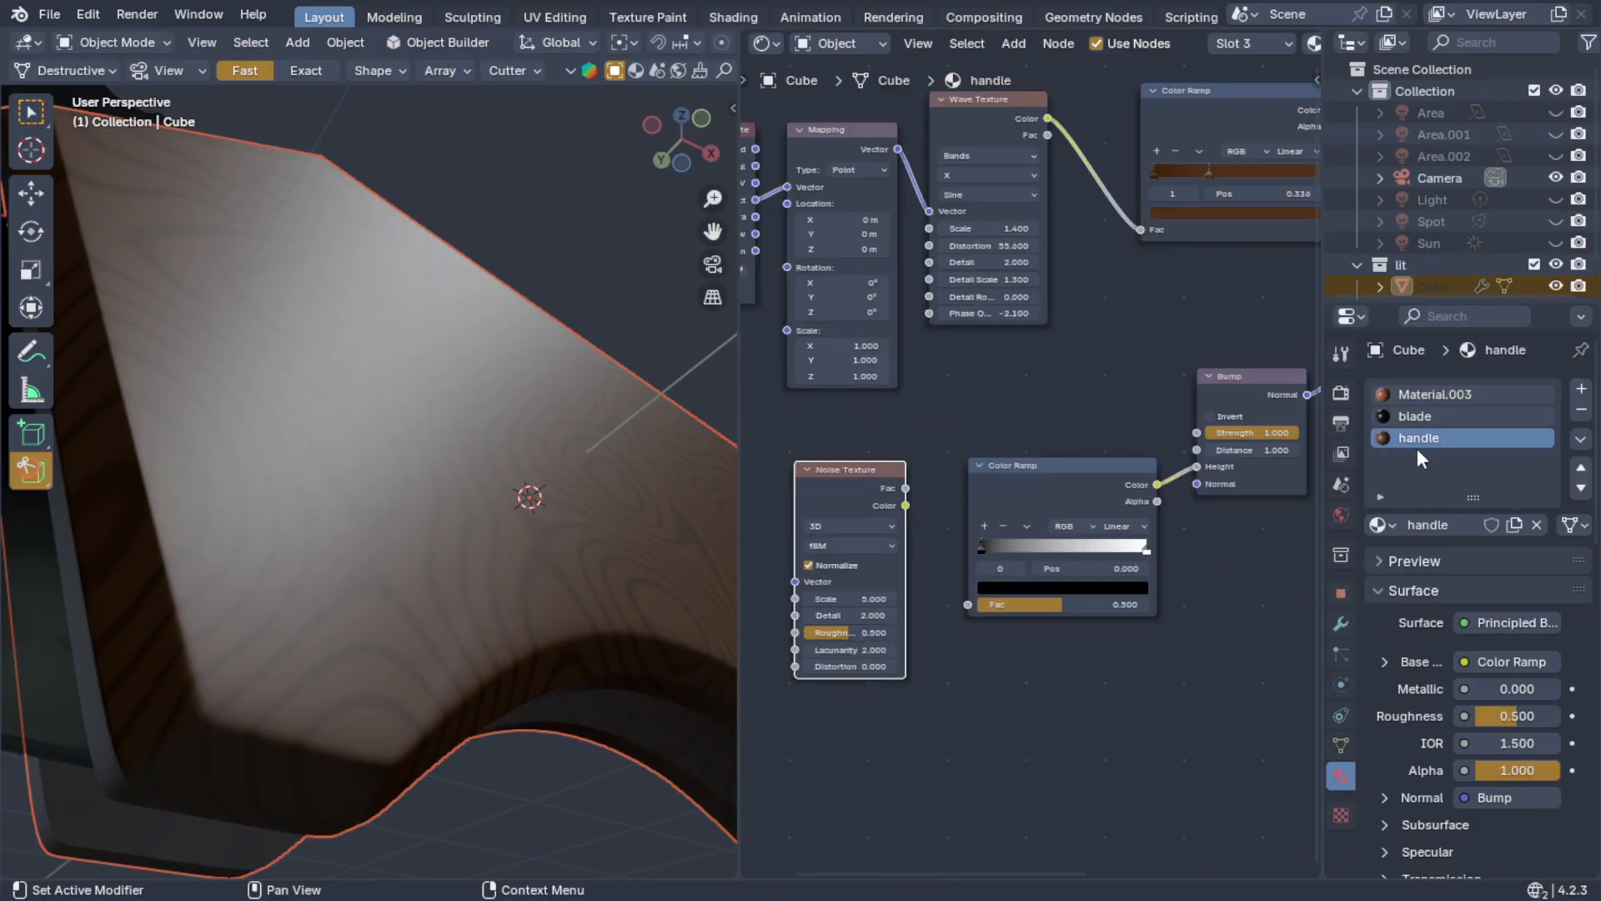
middle_click_drag(1035, 428, 1057, 423)
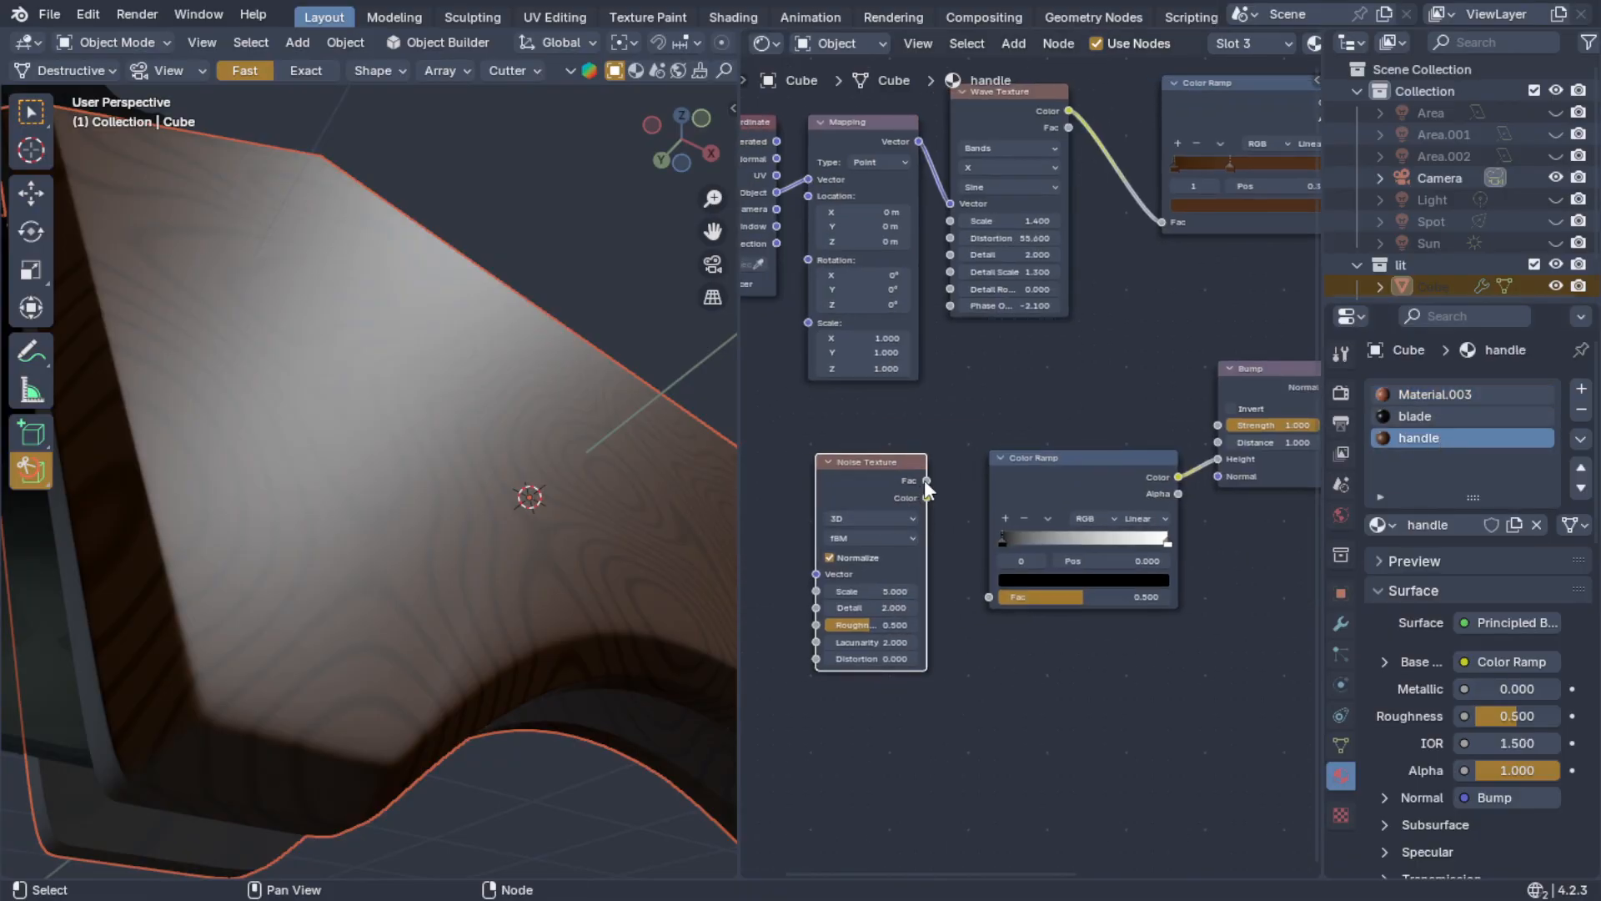
left_click_drag(926, 480, 989, 595)
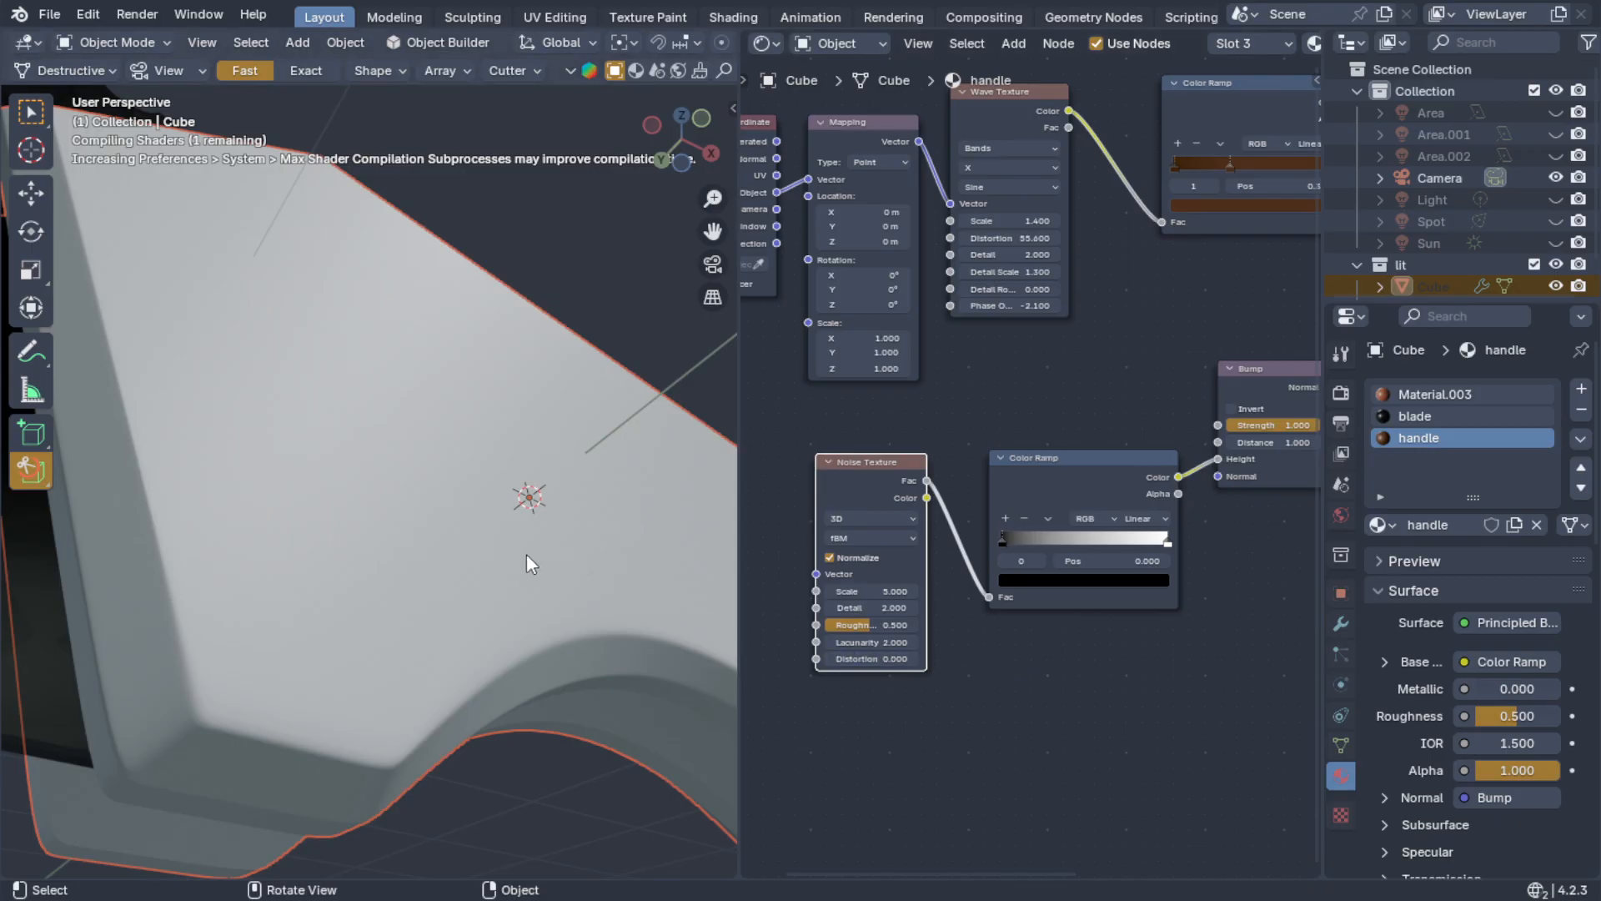
- Inspect the bumps on the handle and move the bump Color Ramp's black stop to position 0.345
middle_click_drag(1037, 422, 984, 496)
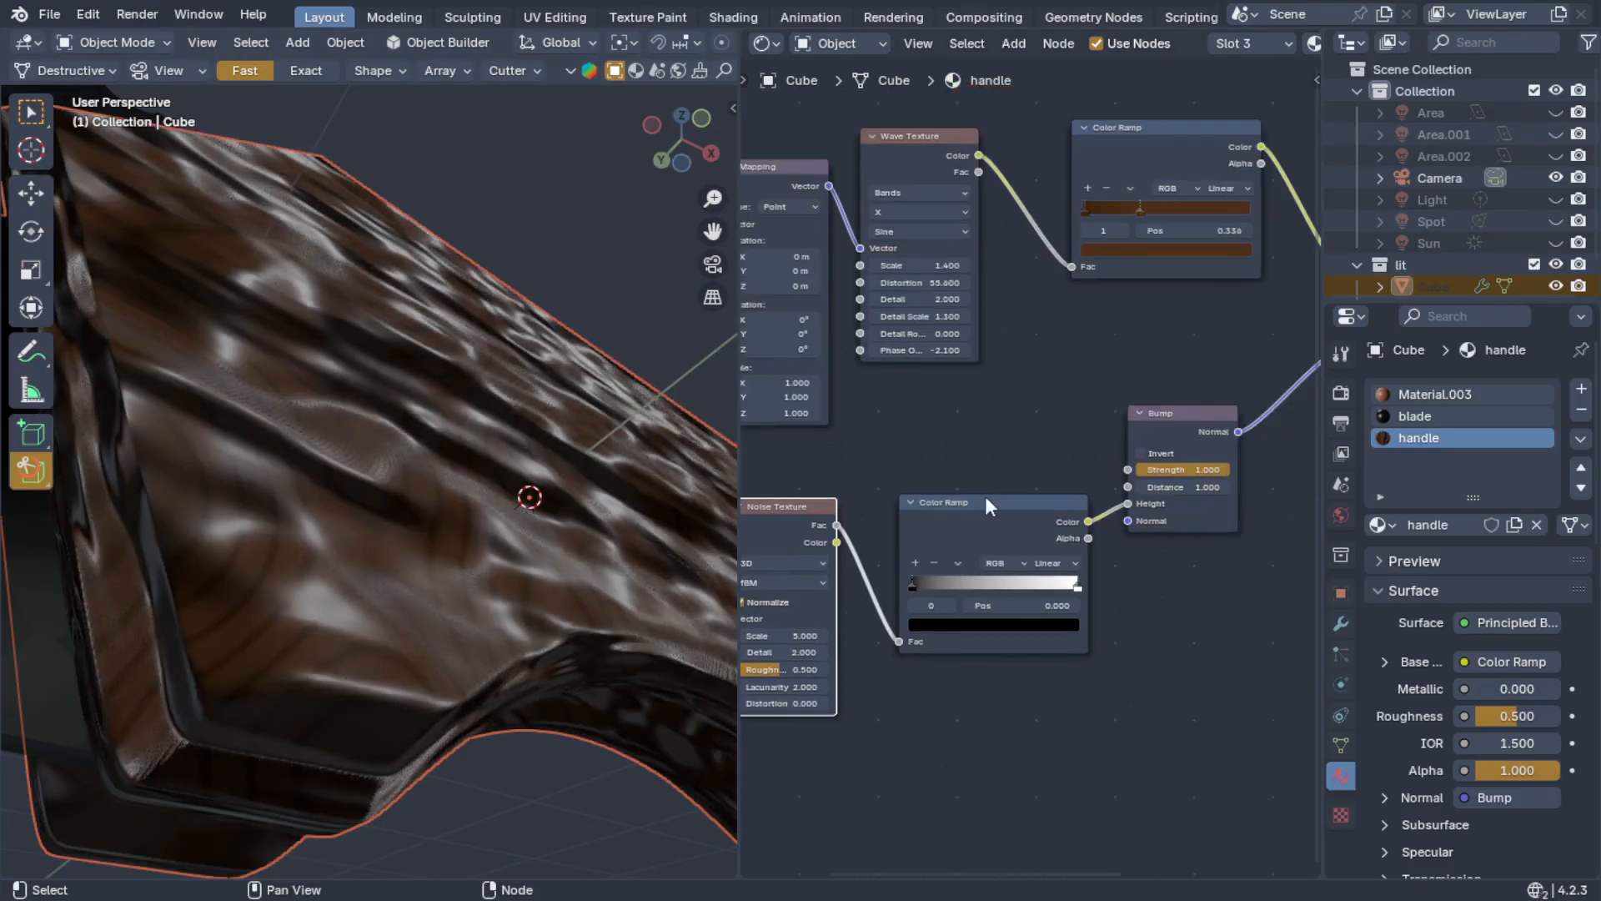
scroll(459, 476, "down", 4)
middle_click_drag(452, 473, 579, 636)
scroll(454, 633, "up", 6)
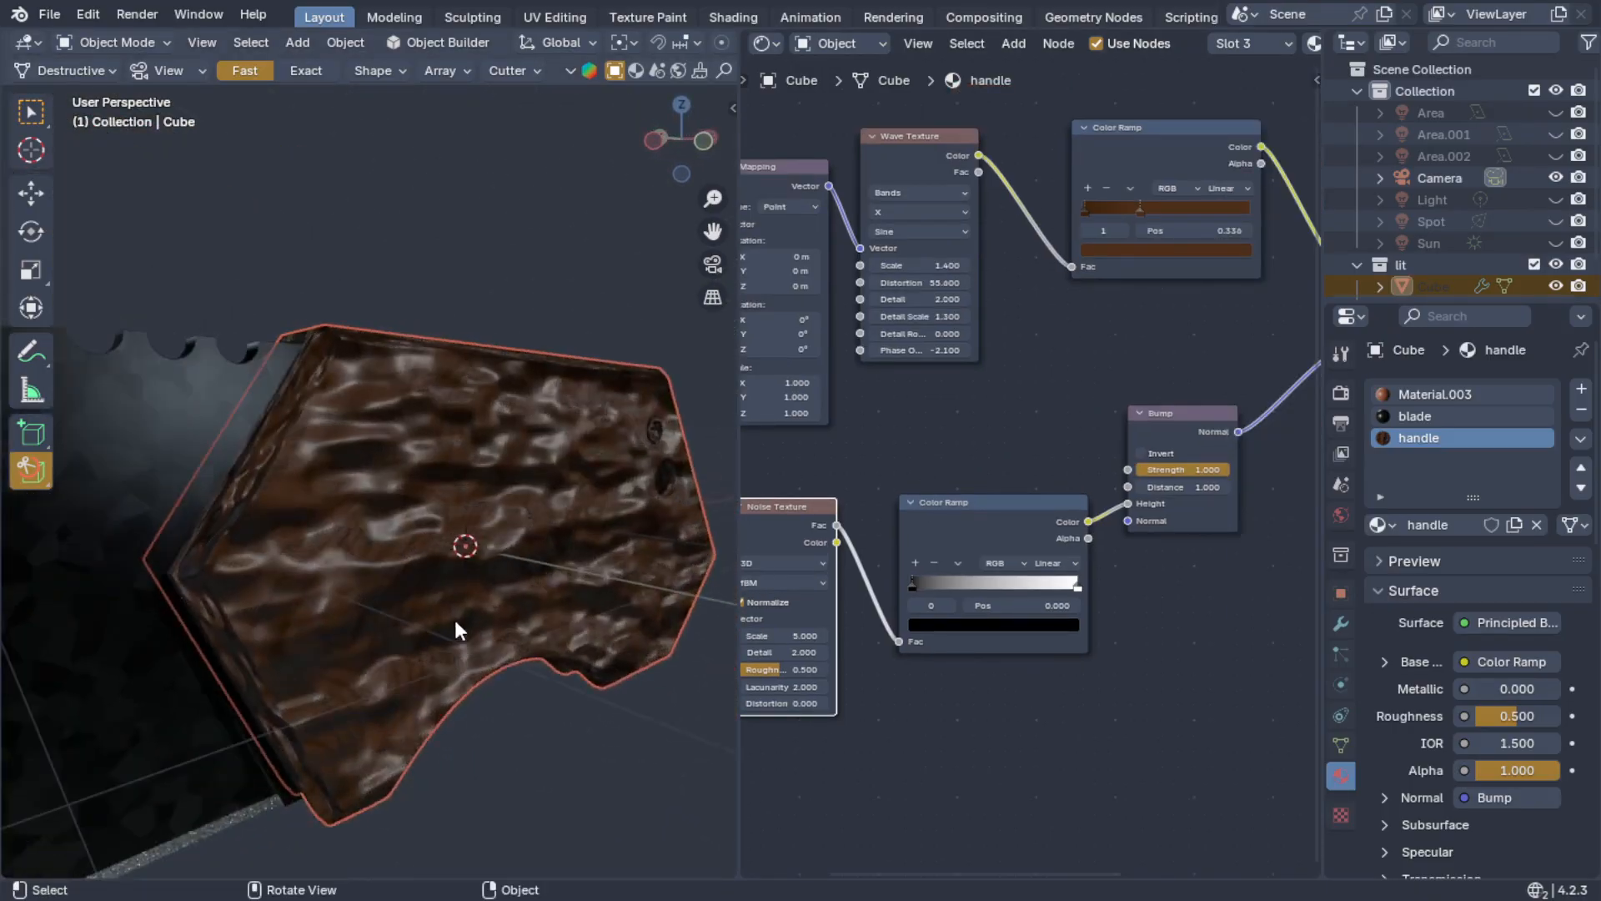
scroll(452, 619, "down", 4)
middle_click_drag(454, 617, 477, 645)
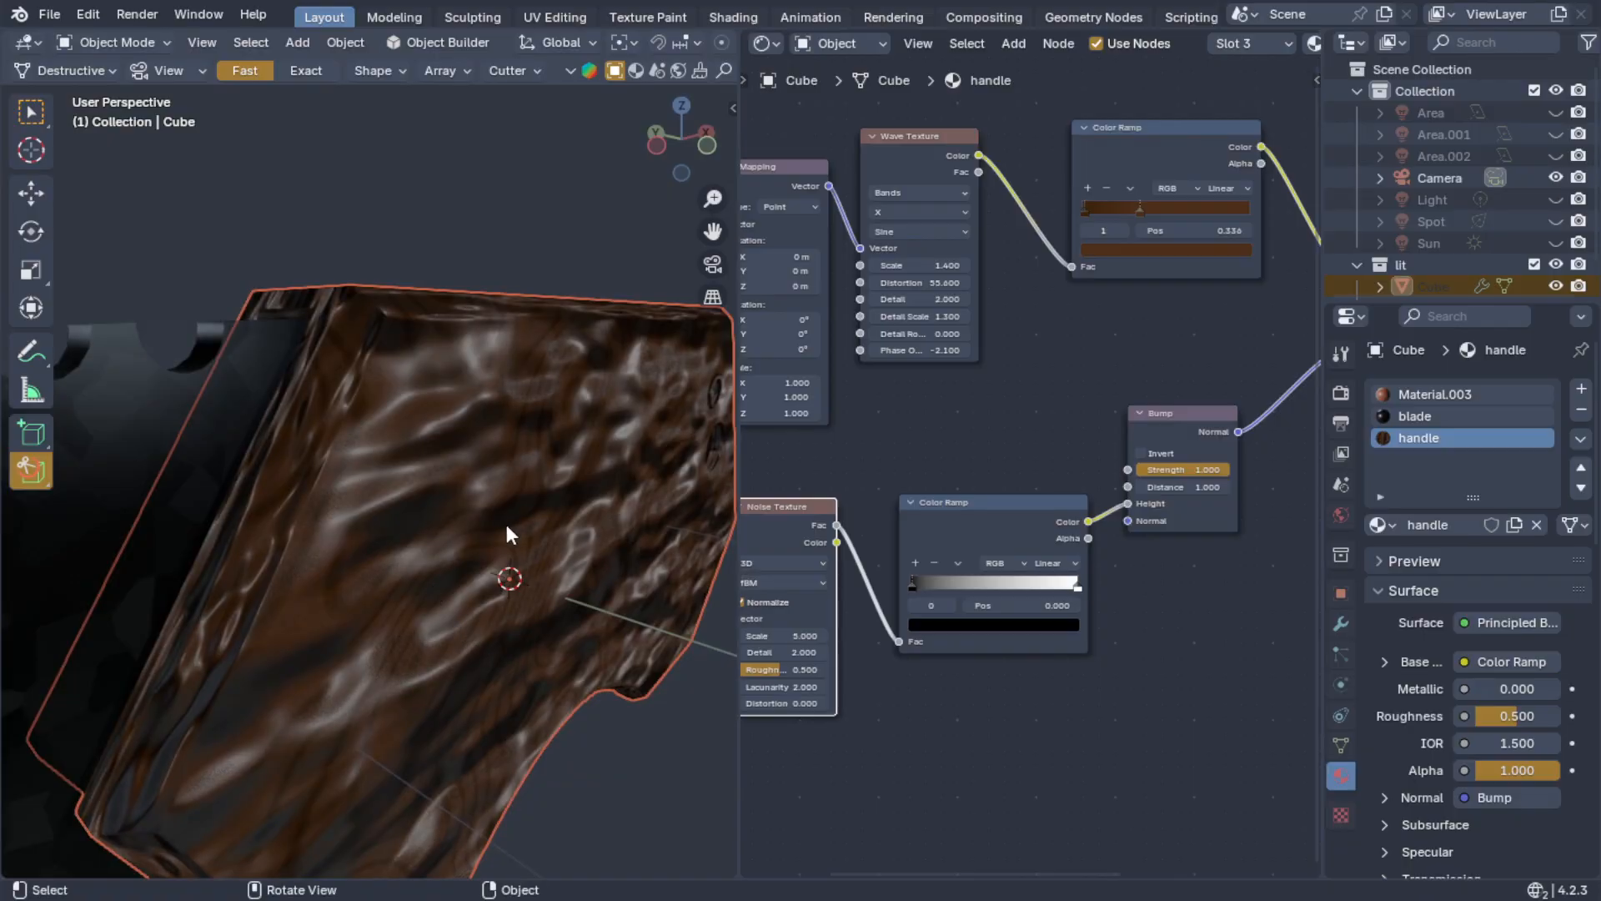
middle_click_drag(1088, 711, 1163, 588)
scroll(1163, 588, "up", 3)
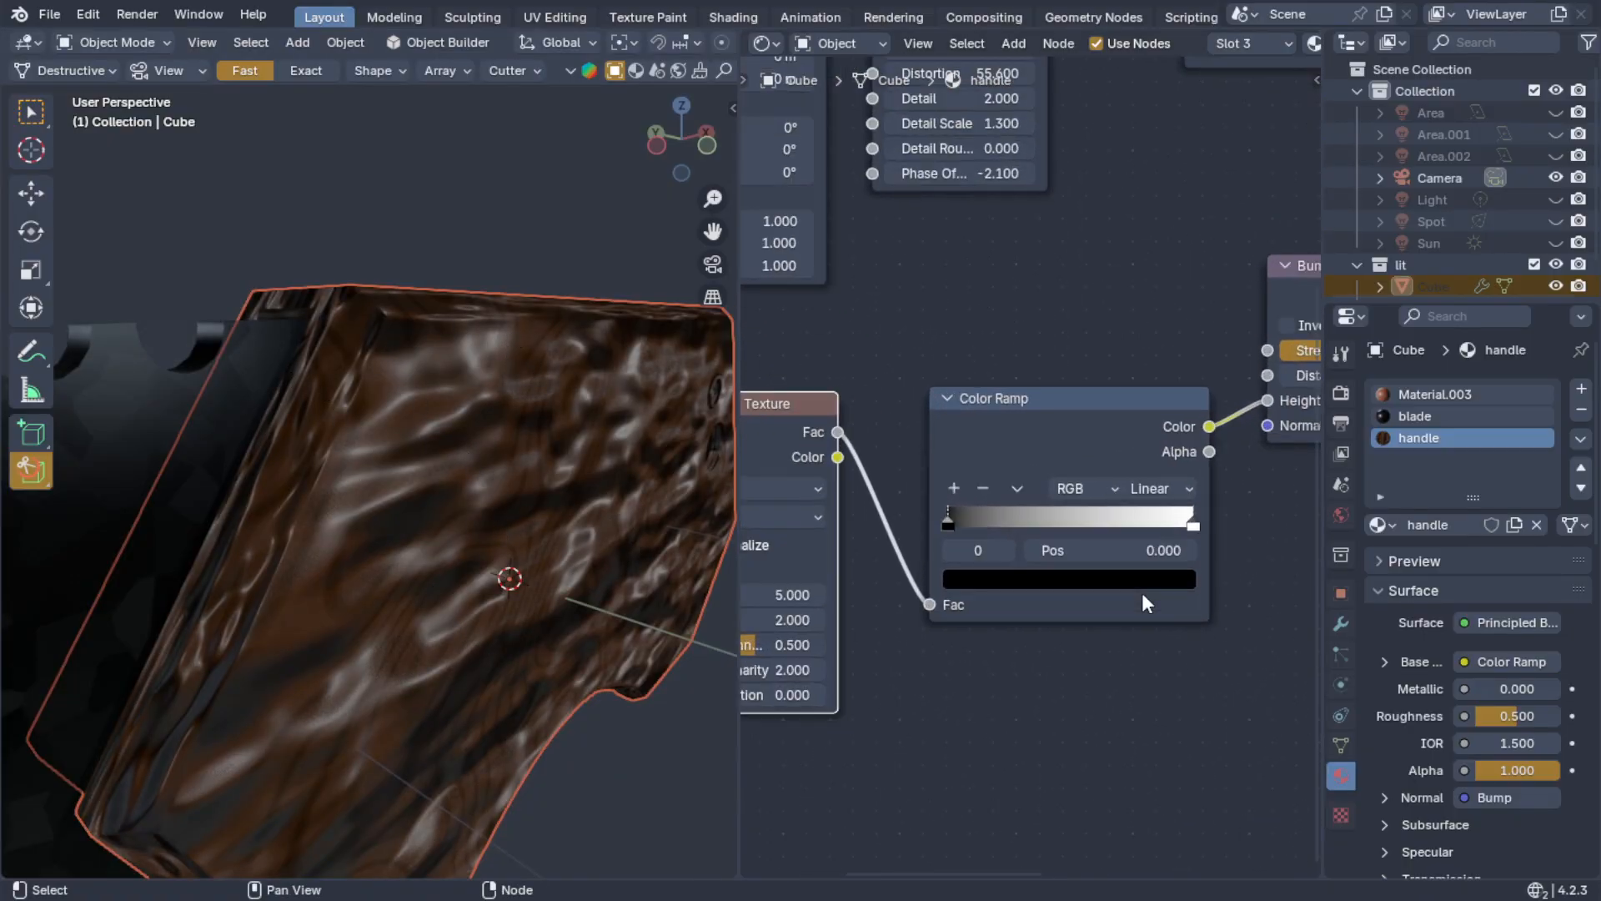
left_click_drag(947, 524, 1031, 522)
middle_click_drag(1029, 687, 940, 682)
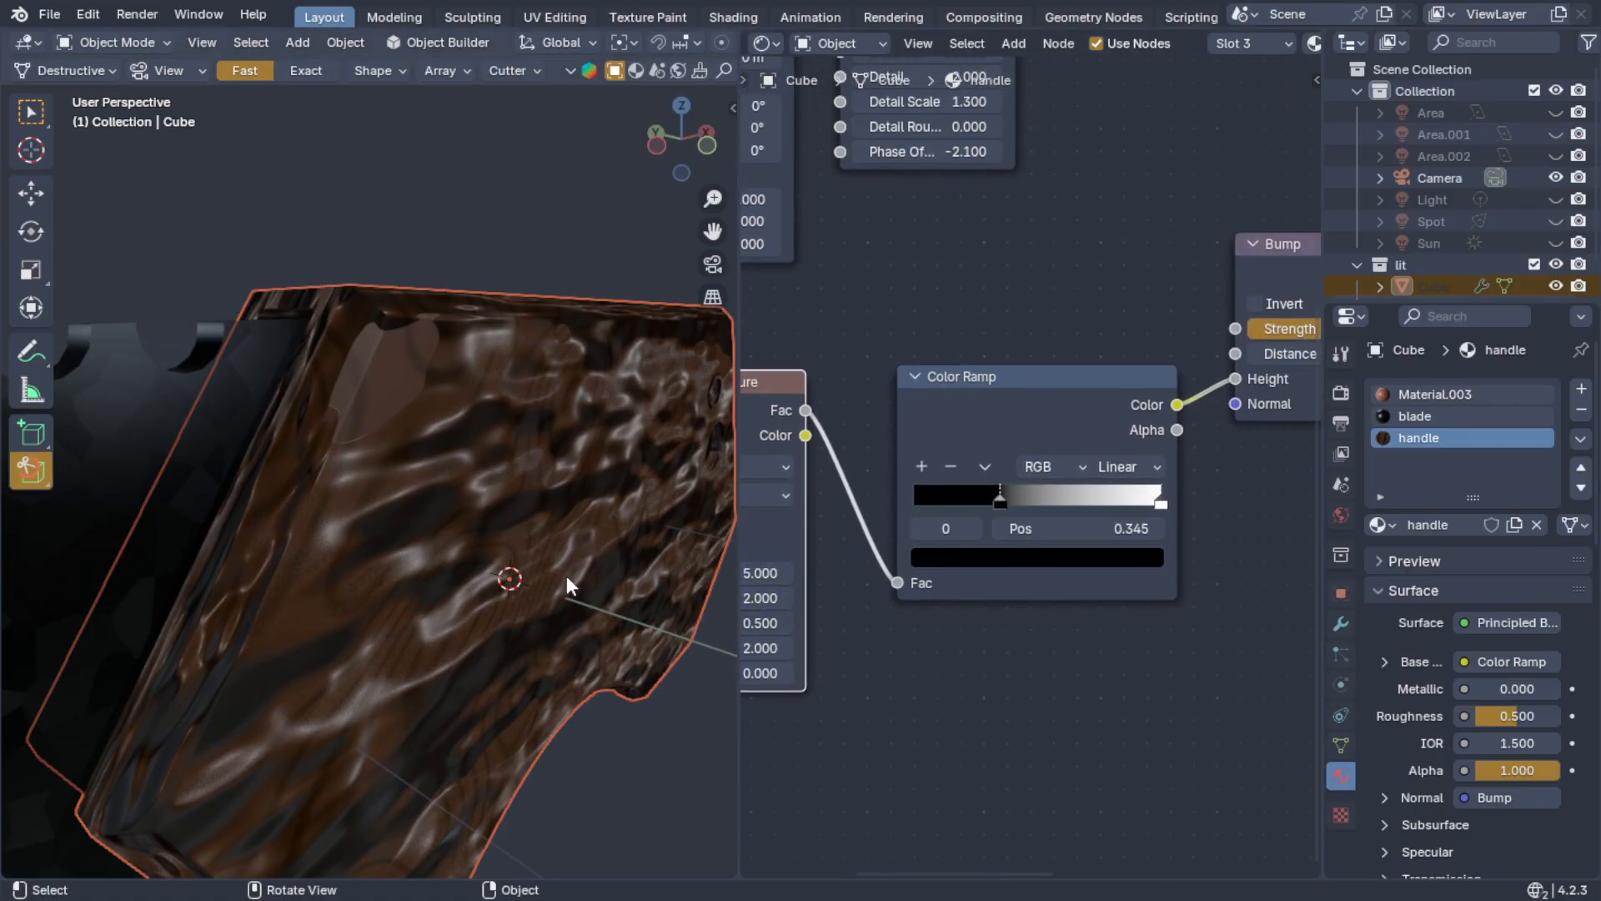
- Preview the bump Color Ramp's black-and-white output directly on the handle
scroll(567, 576, "down", 3)
scroll(1000, 630, "down", 2)
middle_click_drag(490, 540, 10, 542)
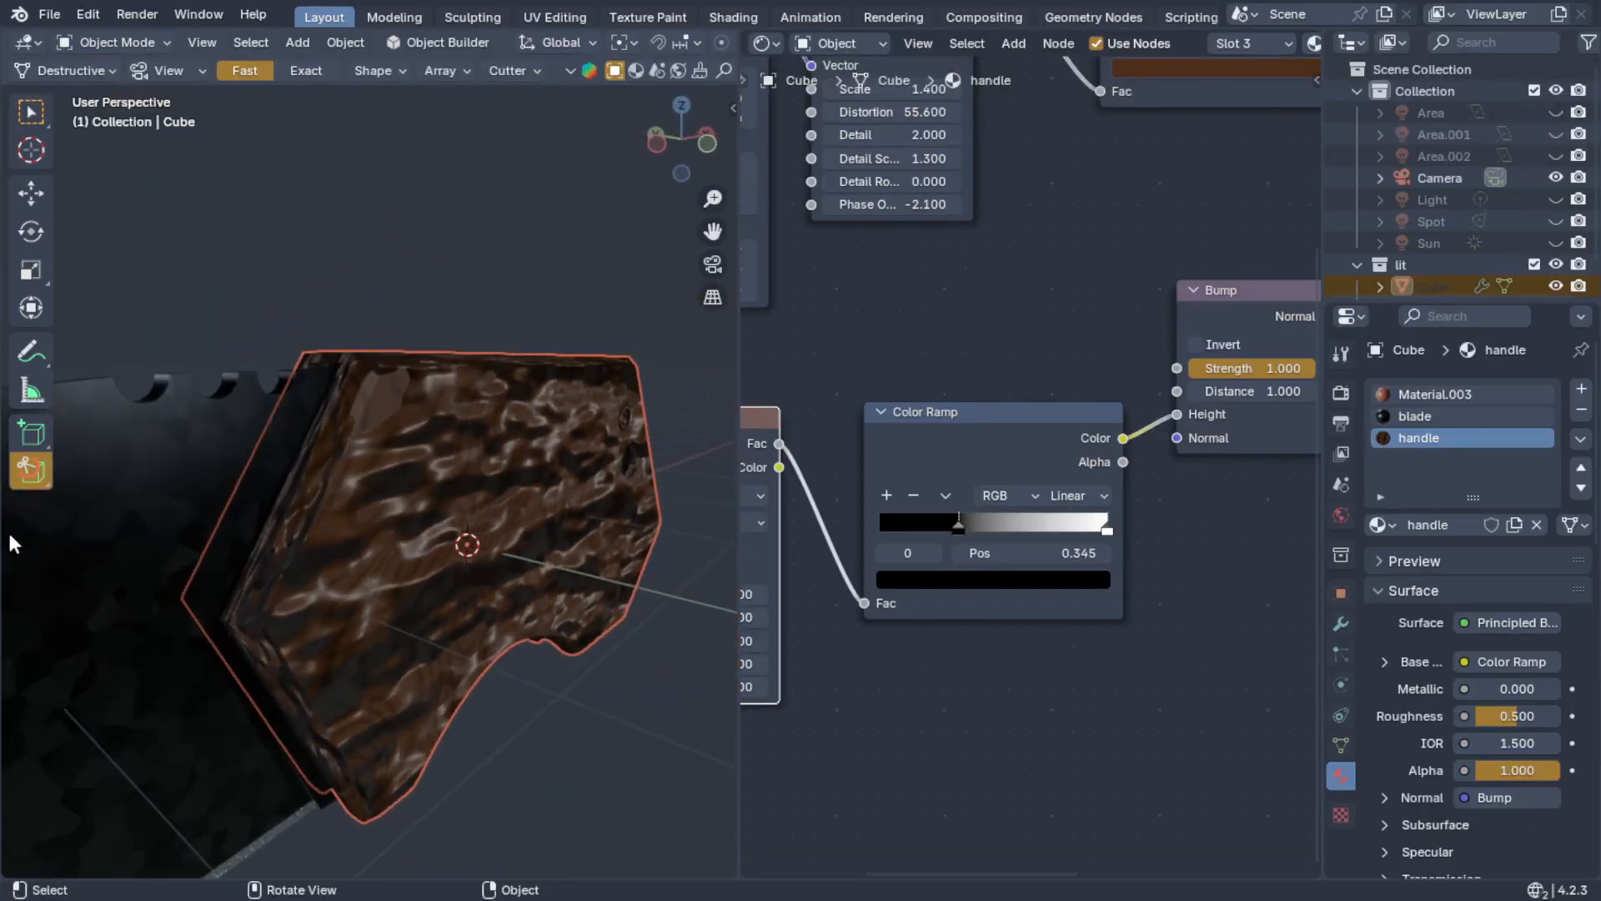
scroll(1138, 632, "down", 1)
middle_click_drag(1094, 668, 1088, 615)
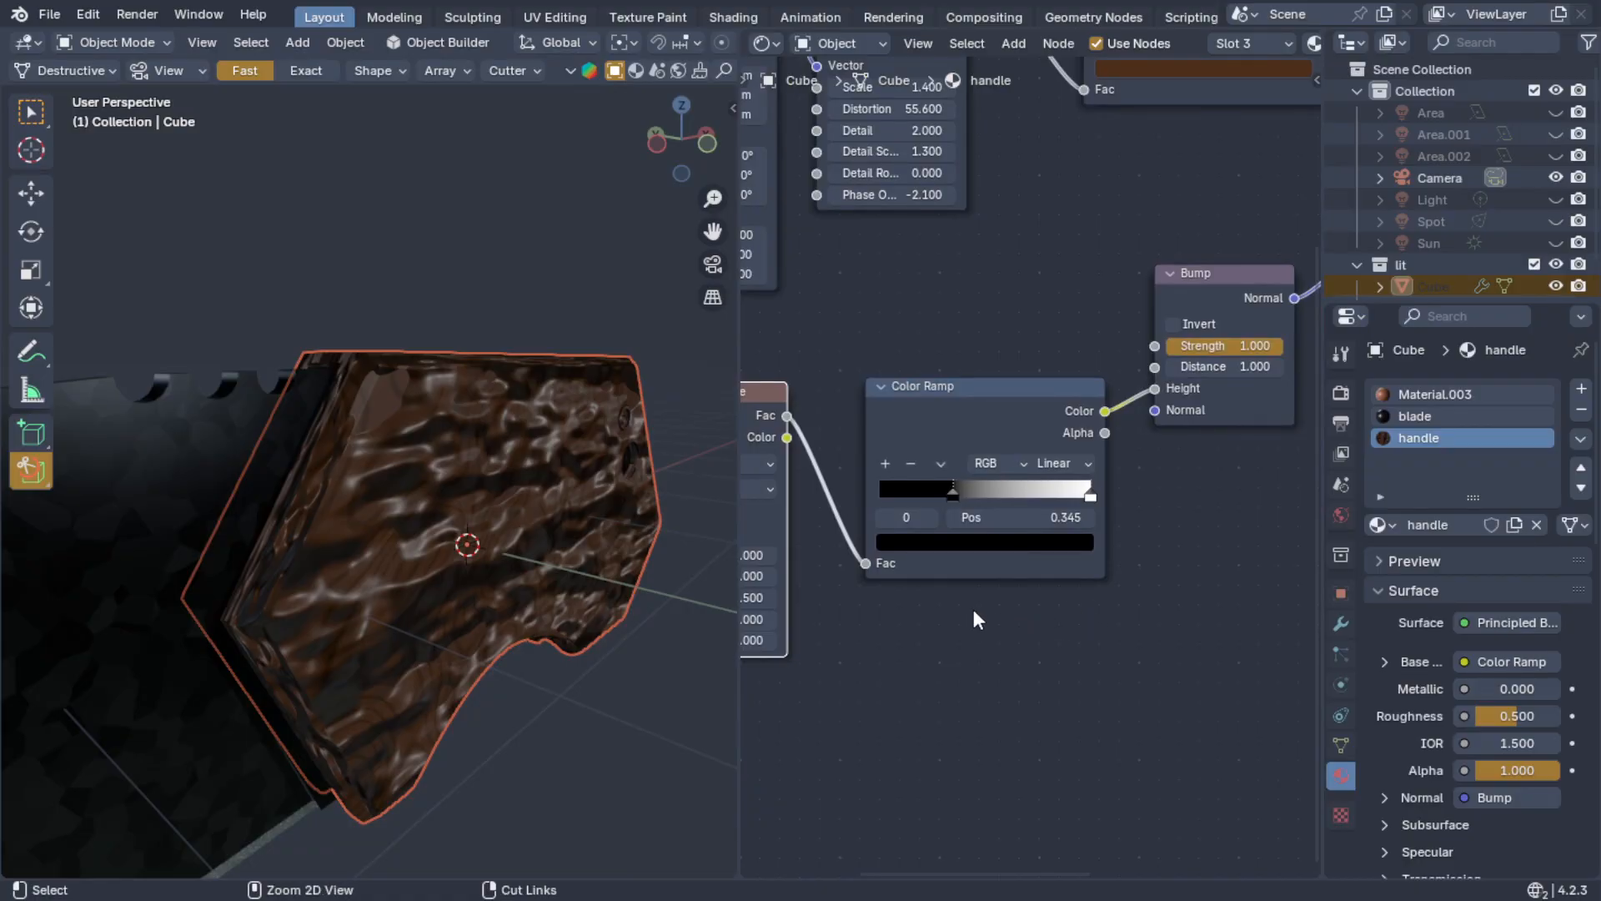
left_click(968, 432, "ctrl+shift")
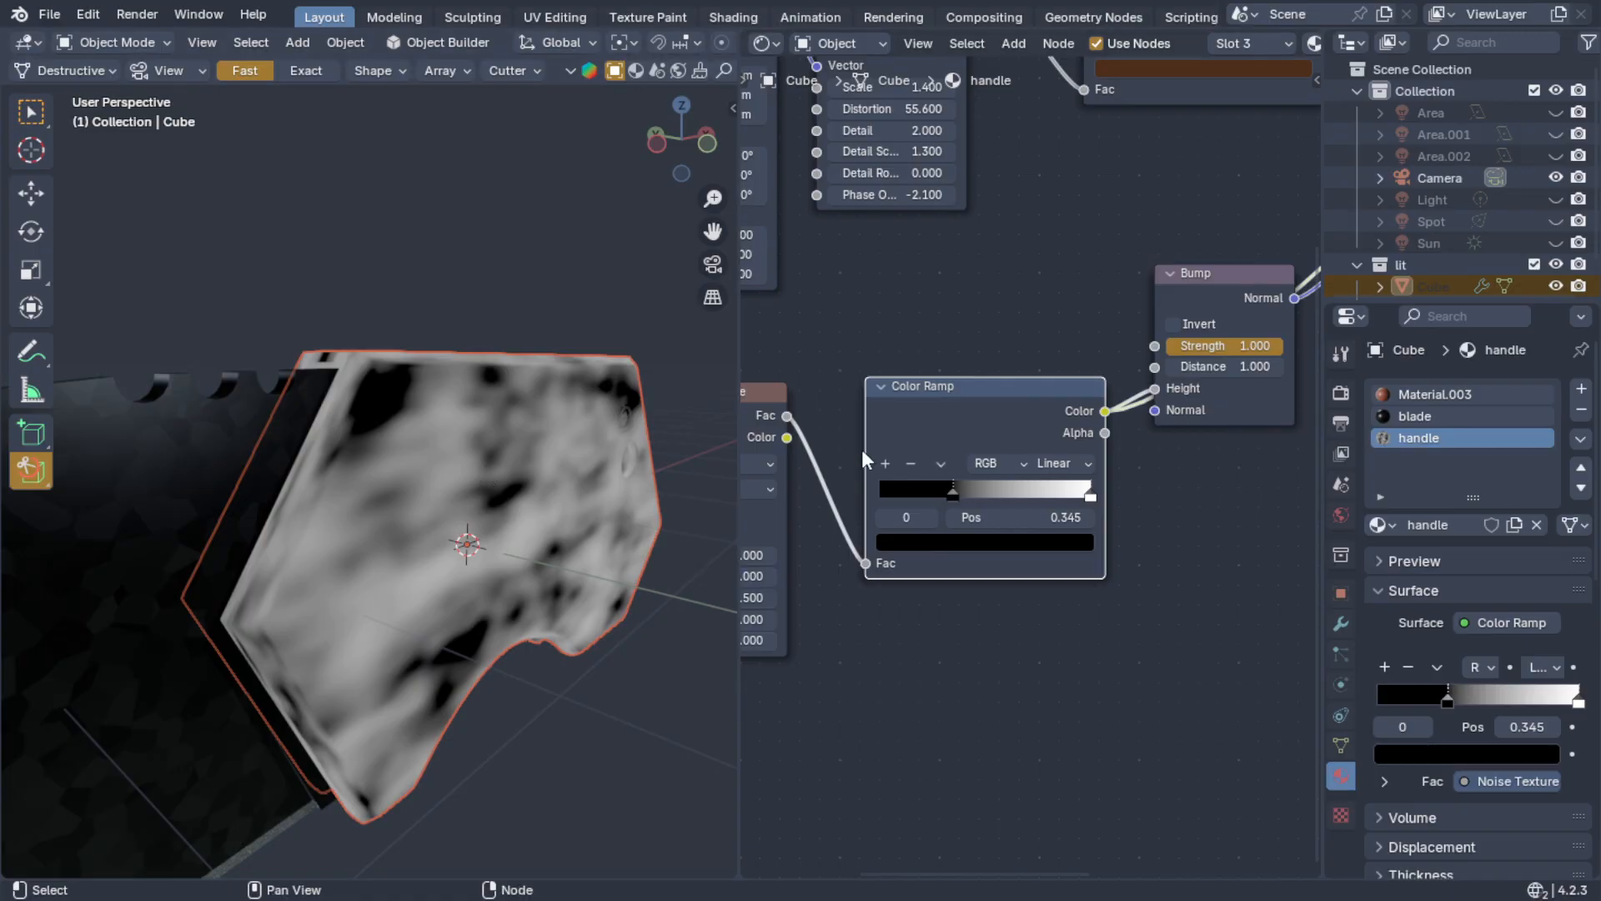
scroll(1024, 351, "down", 4)
middle_click_drag(1024, 351, 965, 297)
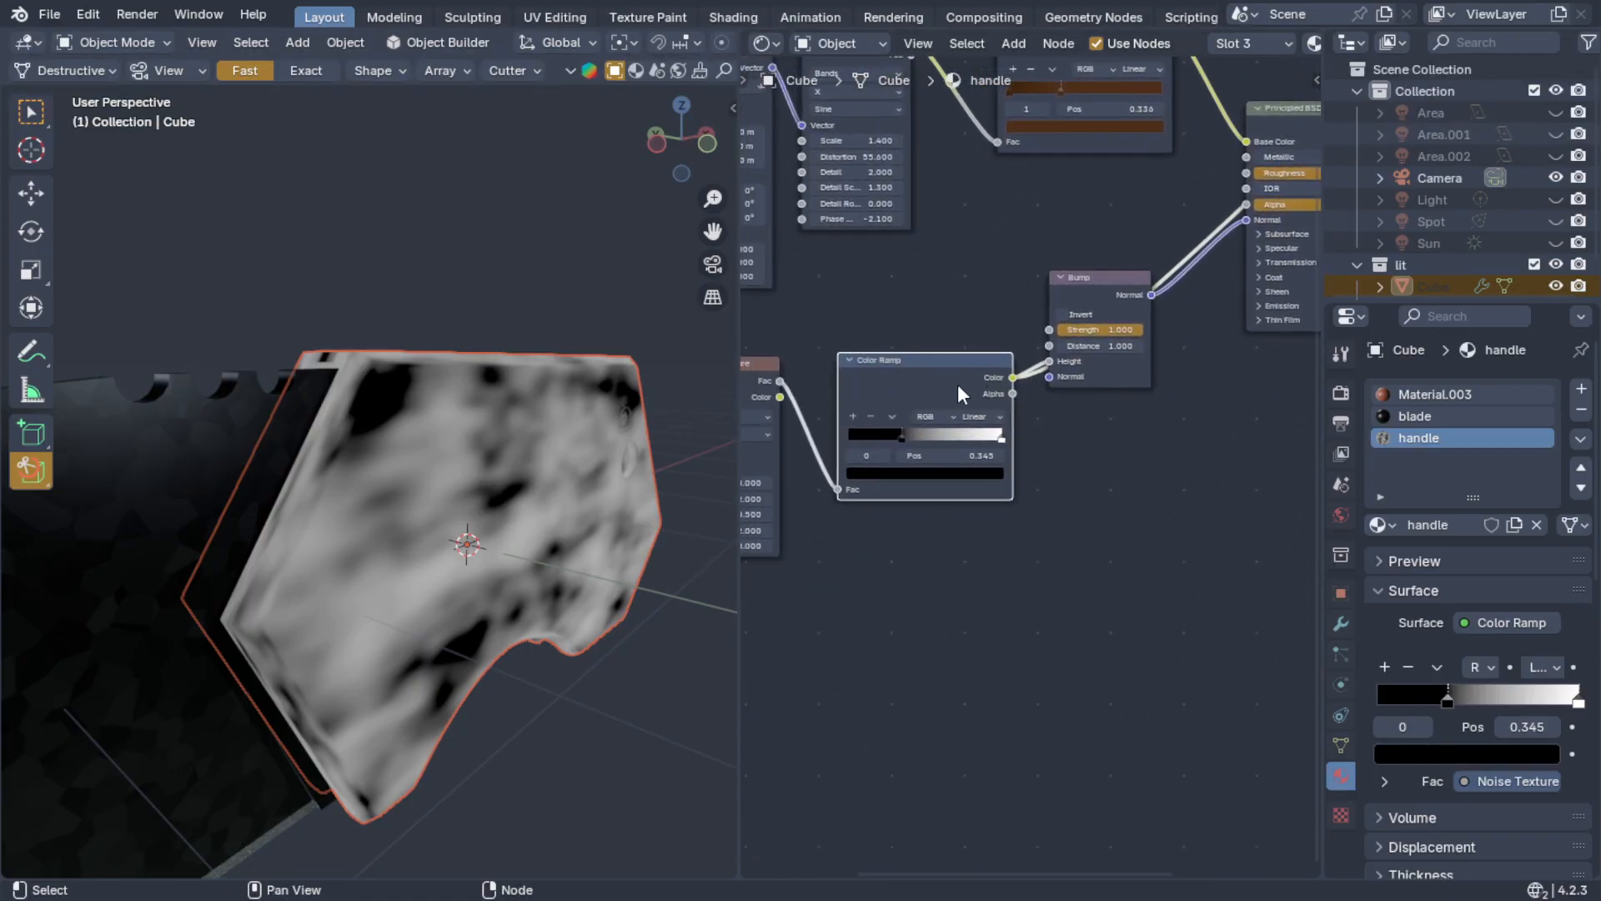
- Sharpen the bump Color Ramp's contrast by moving its black stop to 0.477 and its white stop to 0.495
scroll(905, 571, "up", 4)
mouse_move(908, 573)
middle_mouse_down()
mouse_move(913, 618)
mouse_move(1060, 602)
middle_mouse_up()
scroll(1060, 602, "down", 1)
left_click_drag(1113, 450, 1168, 446)
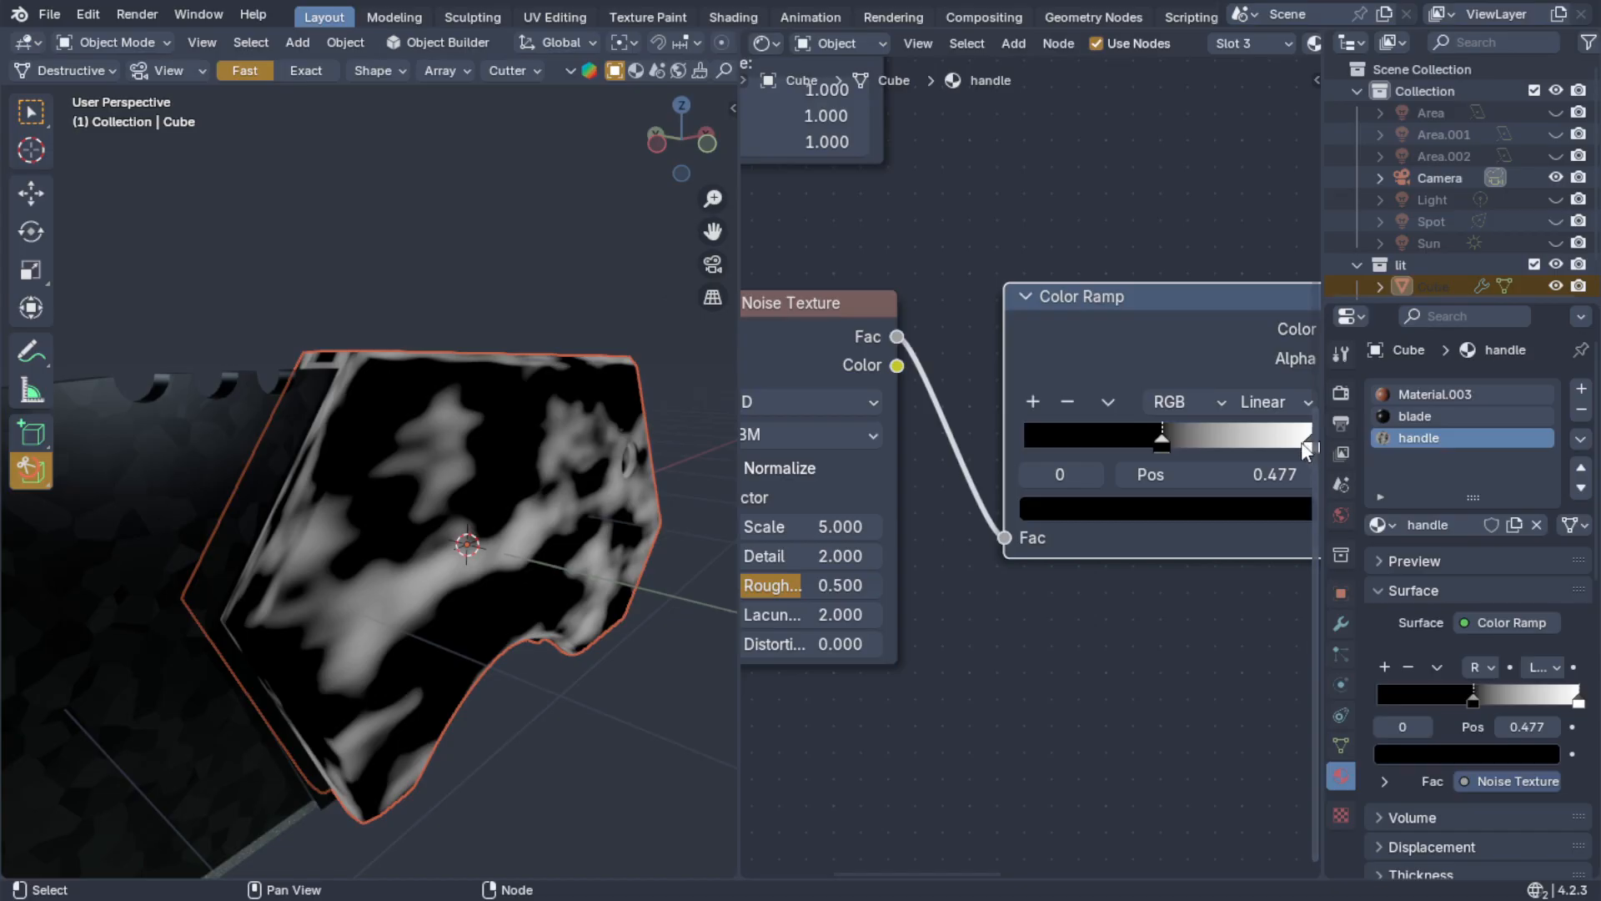
left_click_drag(1309, 446, 1145, 455)
- Set the Noise Texture's Scale to 35
middle_click_drag(740, 686, 854, 676)
scroll(1011, 483, "up", 3)
middle_click_drag(1053, 472, 1145, 440)
scroll(1049, 456, "up", 1)
left_click_drag(1042, 471, 1301, 471)
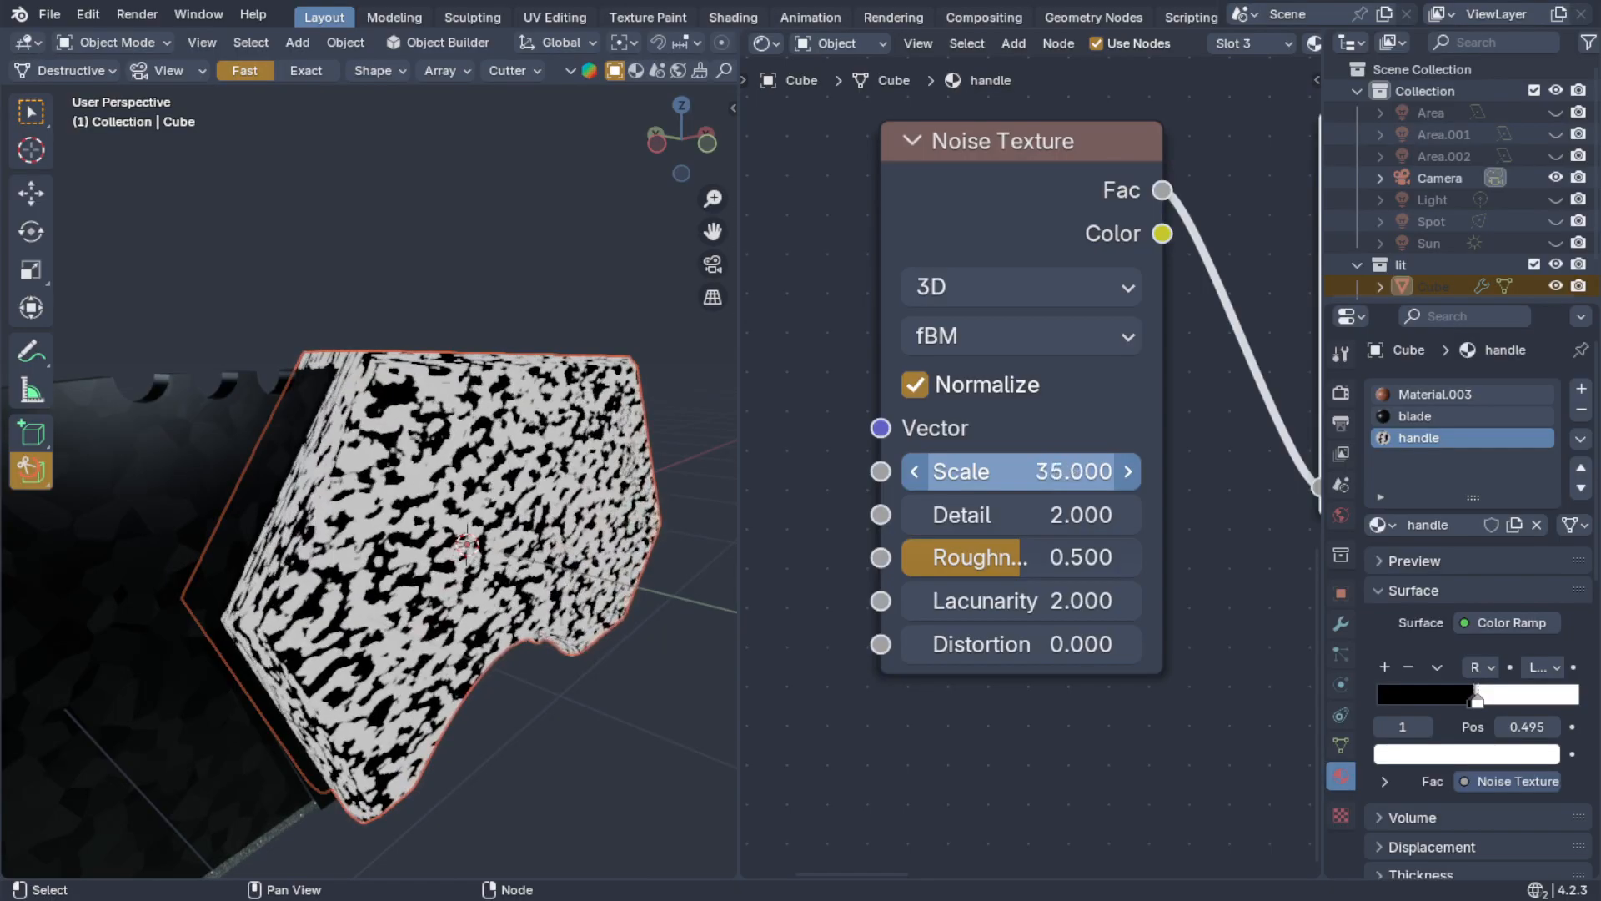
- Set the Noise Texture's Lacunarity to 9 and its Distortion to 6.4
left_click_drag(992, 517, 1075, 517)
key("Escape")
left_click_drag(992, 557, 1126, 601)
key("Escape")
left_click_drag(984, 641, 1045, 641)
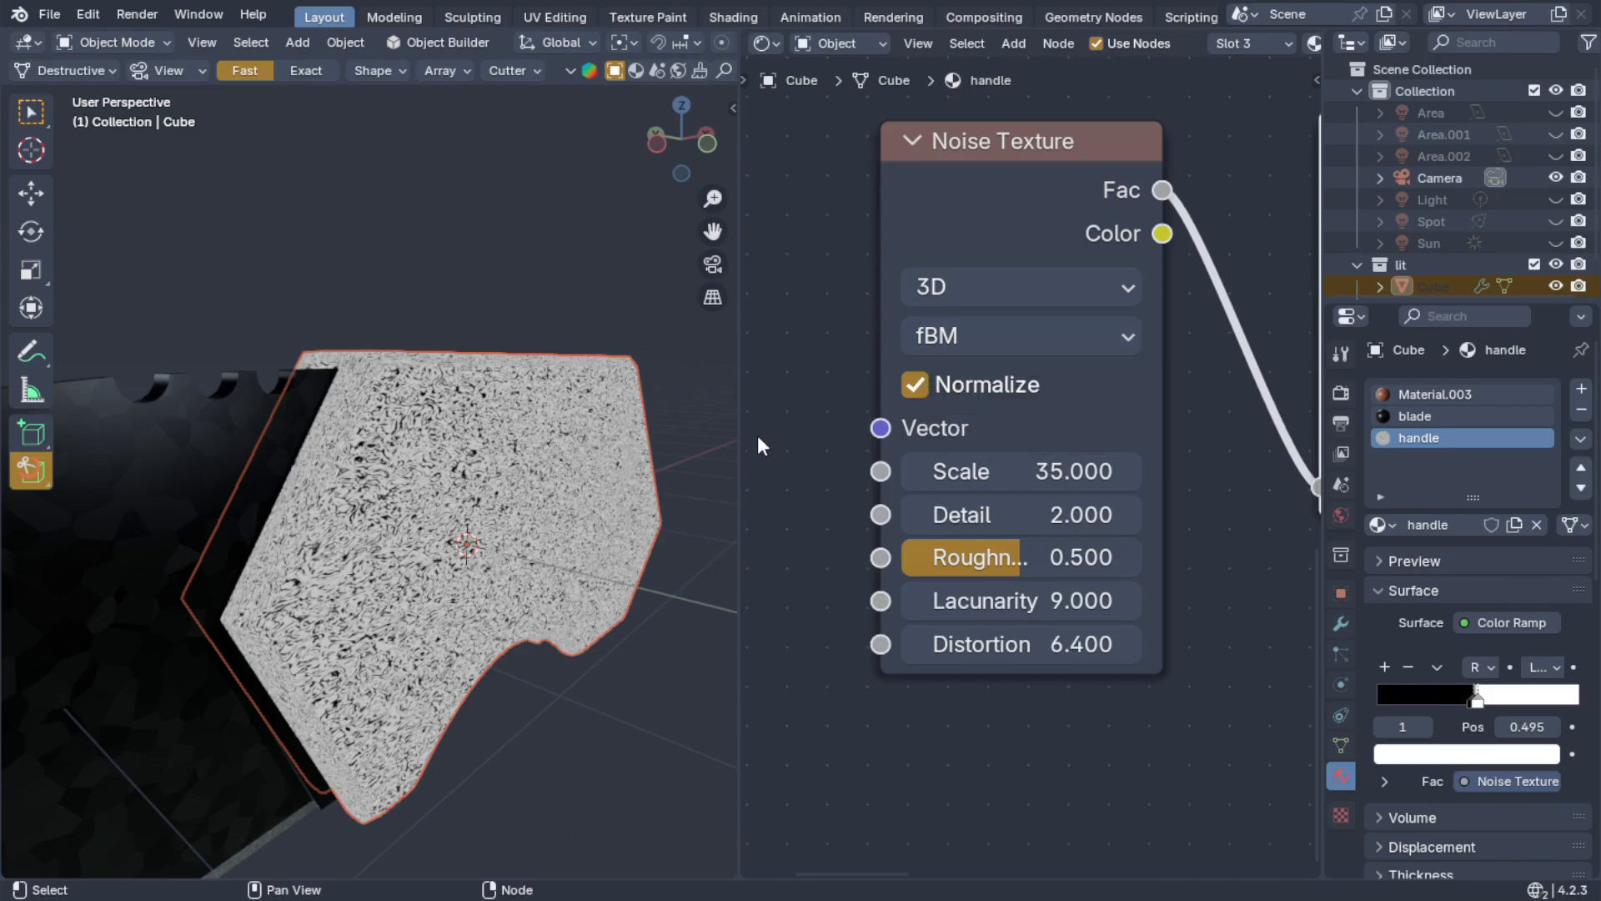
- Add a Texture Coordinate and Mapping node pair feeding the bump Noise Texture's Vector input
scroll(860, 595, "down", 2)
middle_click_drag(861, 595, 956, 641)
left_click(1133, 318)
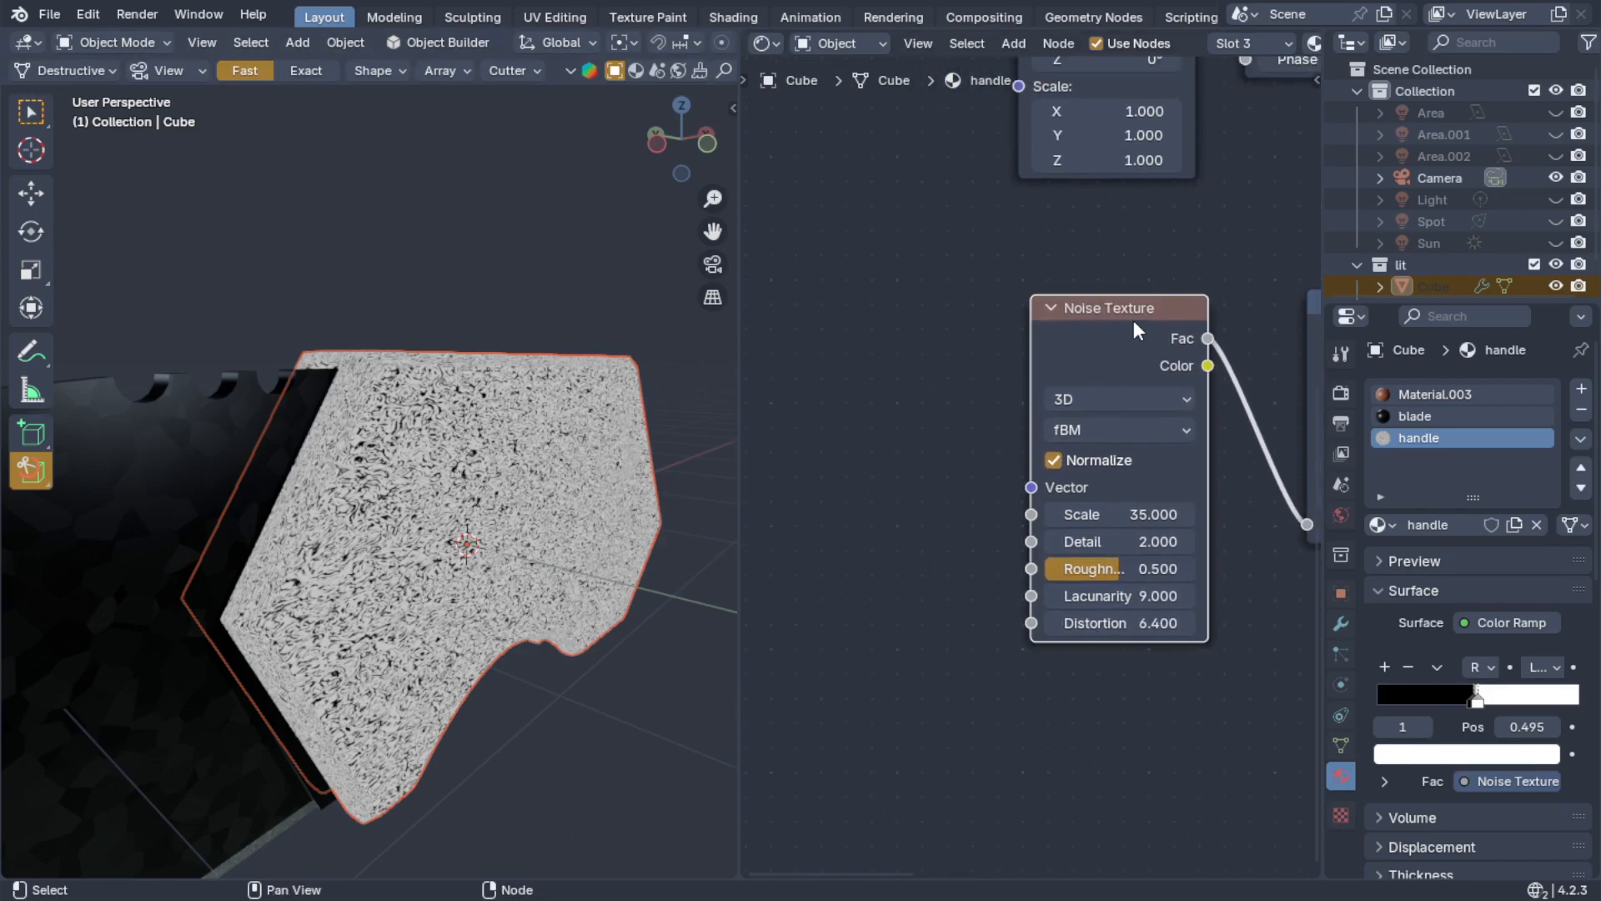
key("ctrl+t")
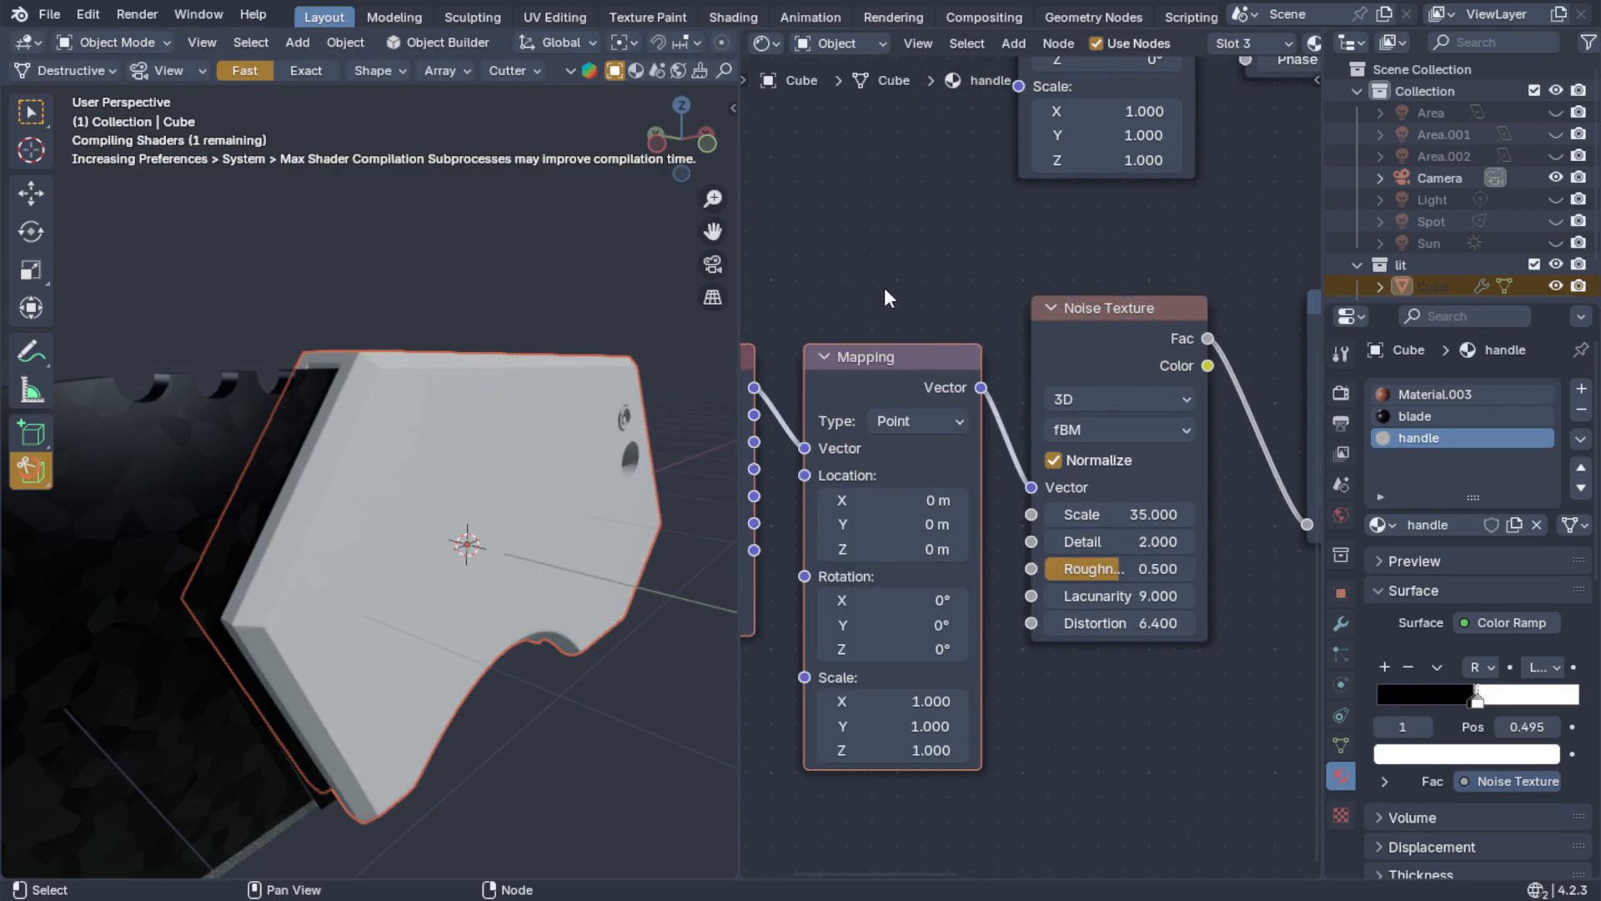
middle_click_drag(884, 287, 1007, 204)
left_click(1208, 257)
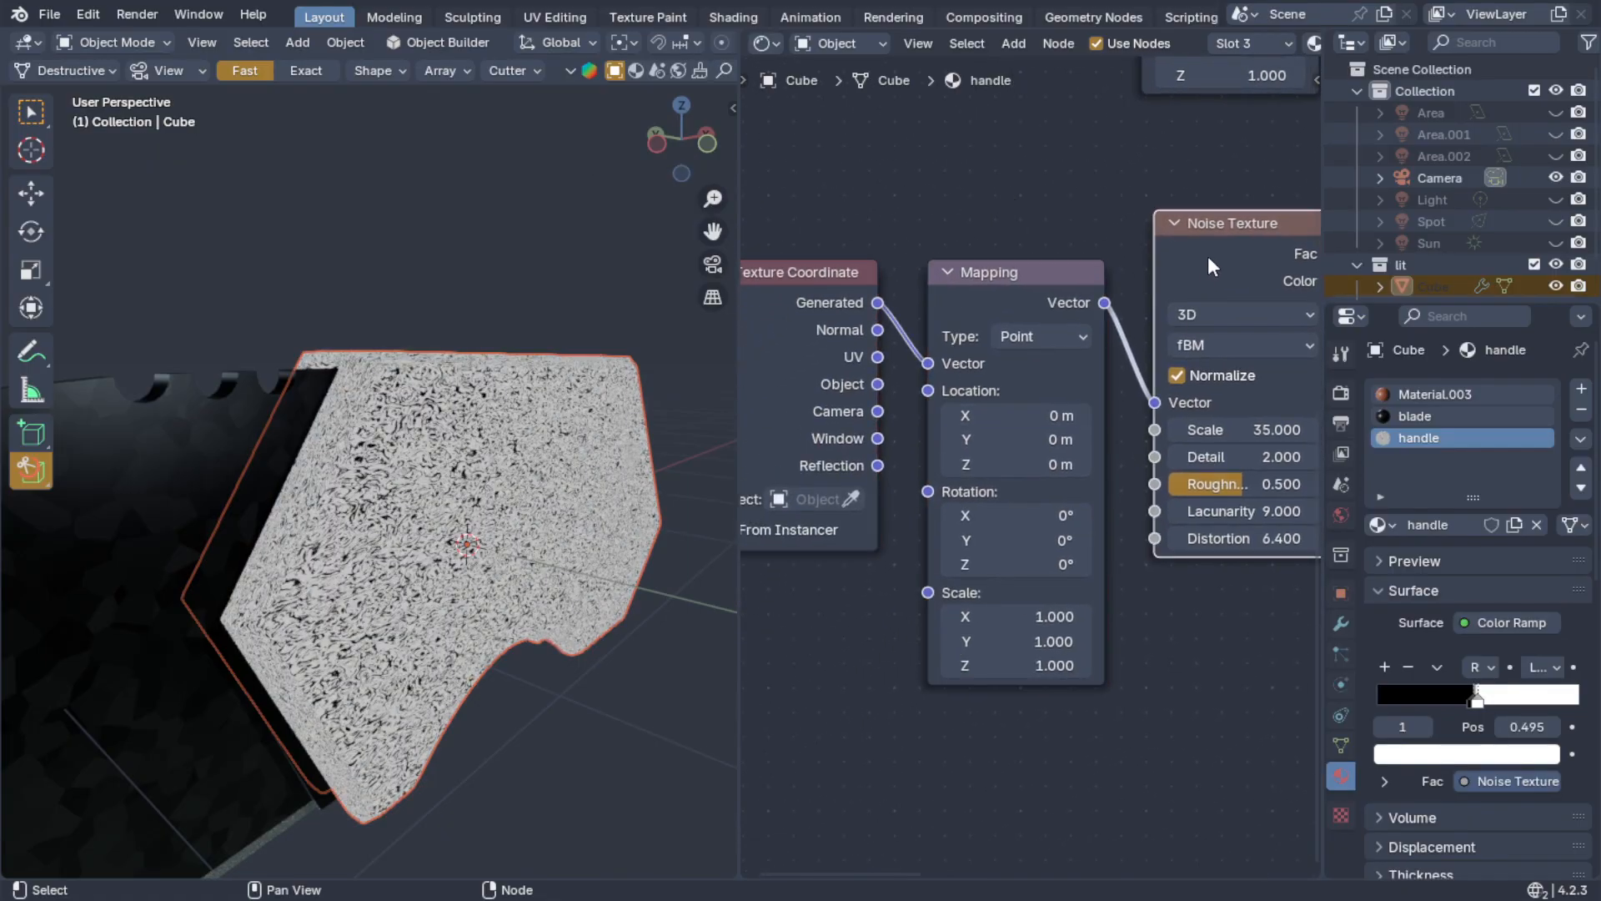
middle_click_drag(984, 226, 1030, 114)
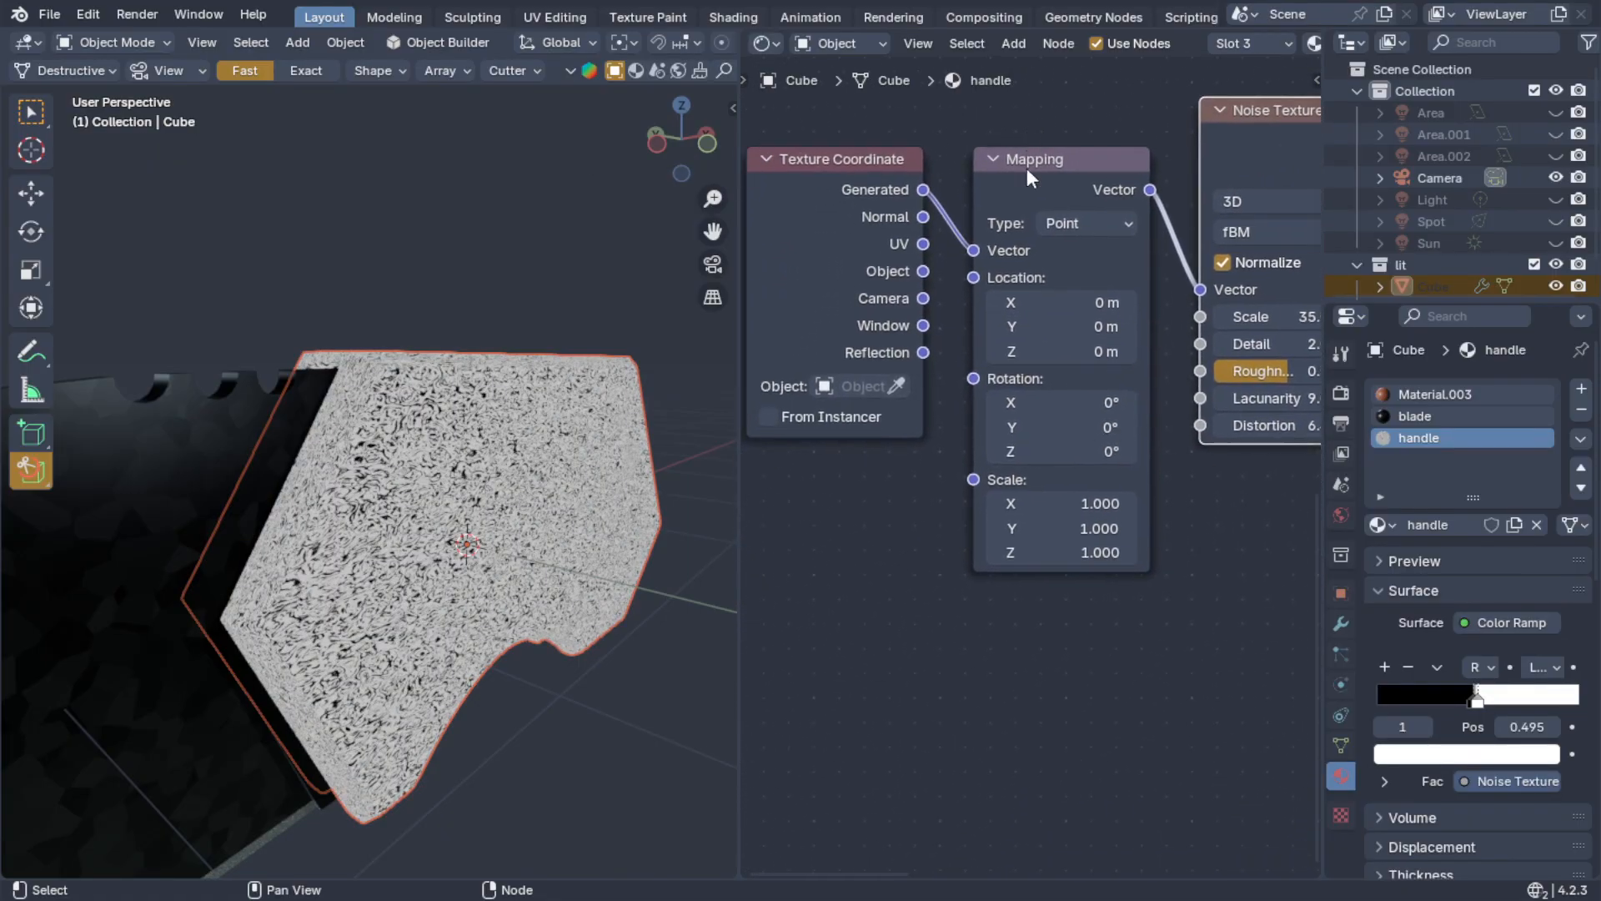
- Inspect the noise pattern on the handle and drive the new Mapping node with Object coordinates
middle_click_drag(521, 575, 404, 497)
scroll(439, 565, "up", 8)
scroll(438, 566, "down", 5)
scroll(416, 469, "up", 4)
scroll(416, 469, "down", 3)
left_click_drag(923, 271, 974, 251)
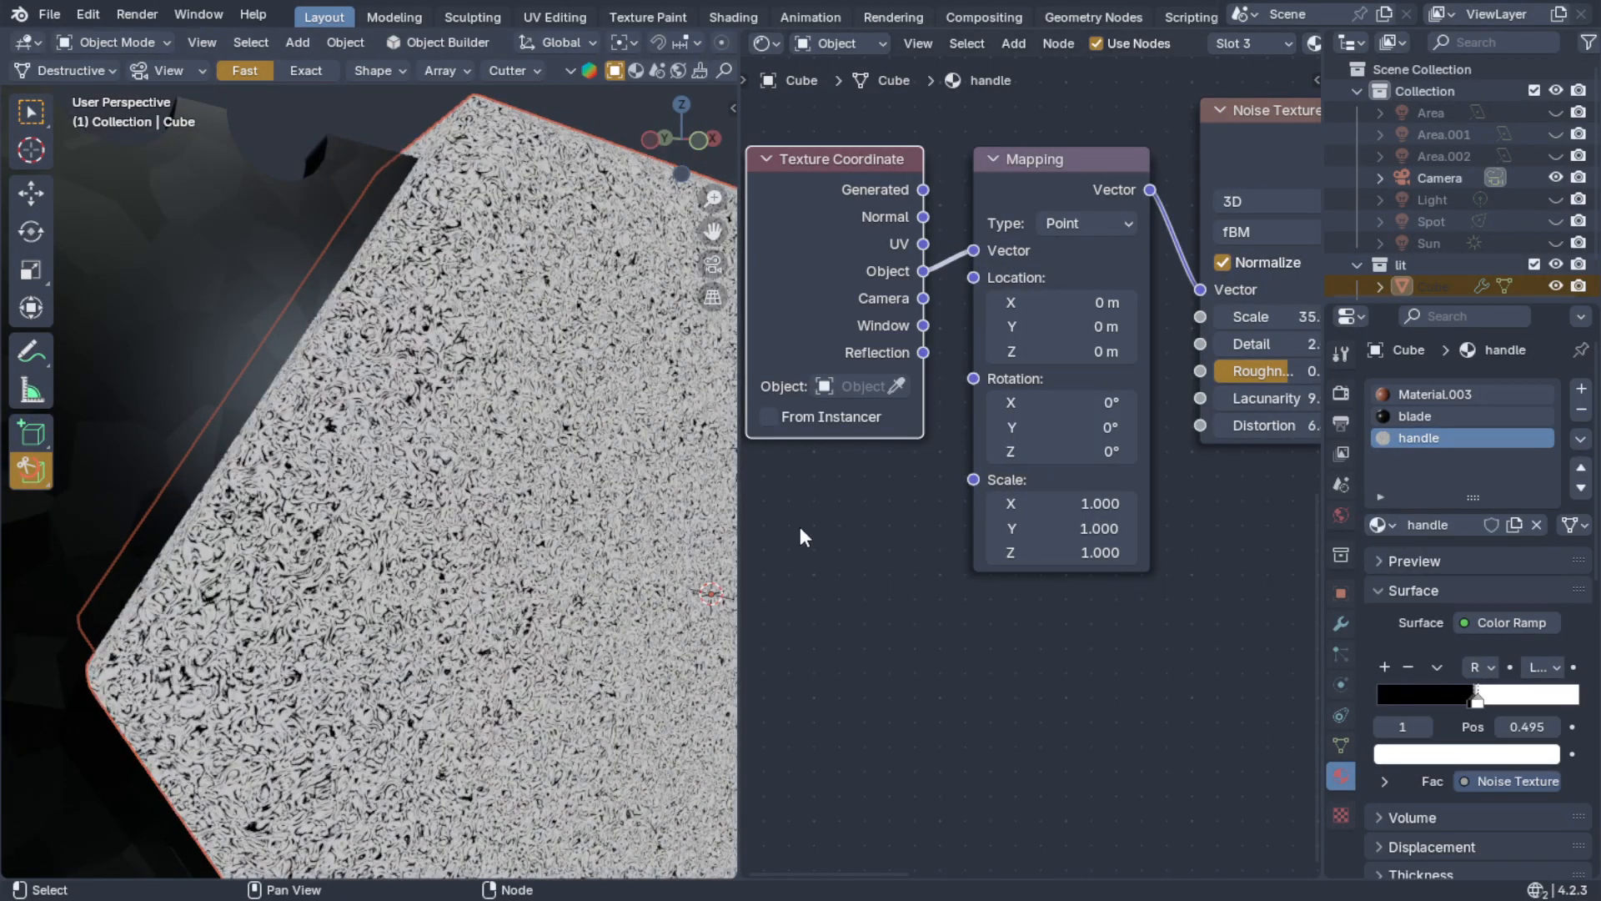
left_click_drag(1049, 527, 1185, 504)
key("ctrl+z")
key("ctrl+z")
- Set the bump Mapping node's Z Scale to 20 and the Noise Texture's Distortion to -2.7
left_click_drag(1031, 558, 1189, 558)
scroll(407, 627, "up", 3)
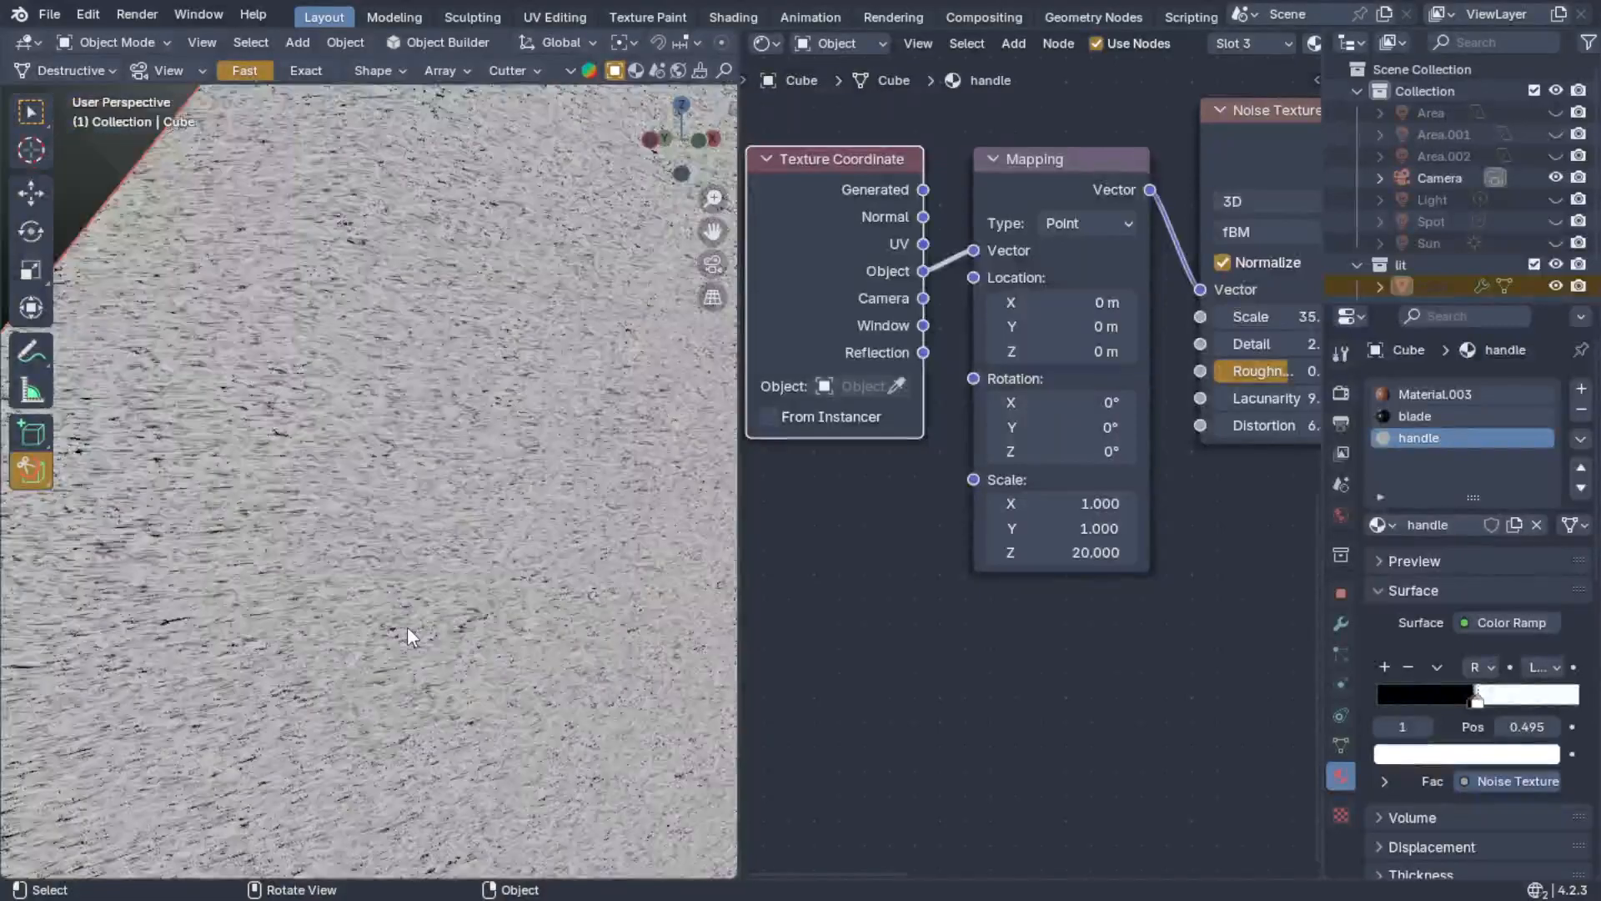
middle_click_drag(1244, 529, 1165, 550)
mouse_move(1231, 448)
left_mouse_down()
mouse_move(1163, 448)
mouse_move(1229, 445)
left_mouse_up()
scroll(532, 586, "down", 8)
scroll(522, 584, "up", 3)
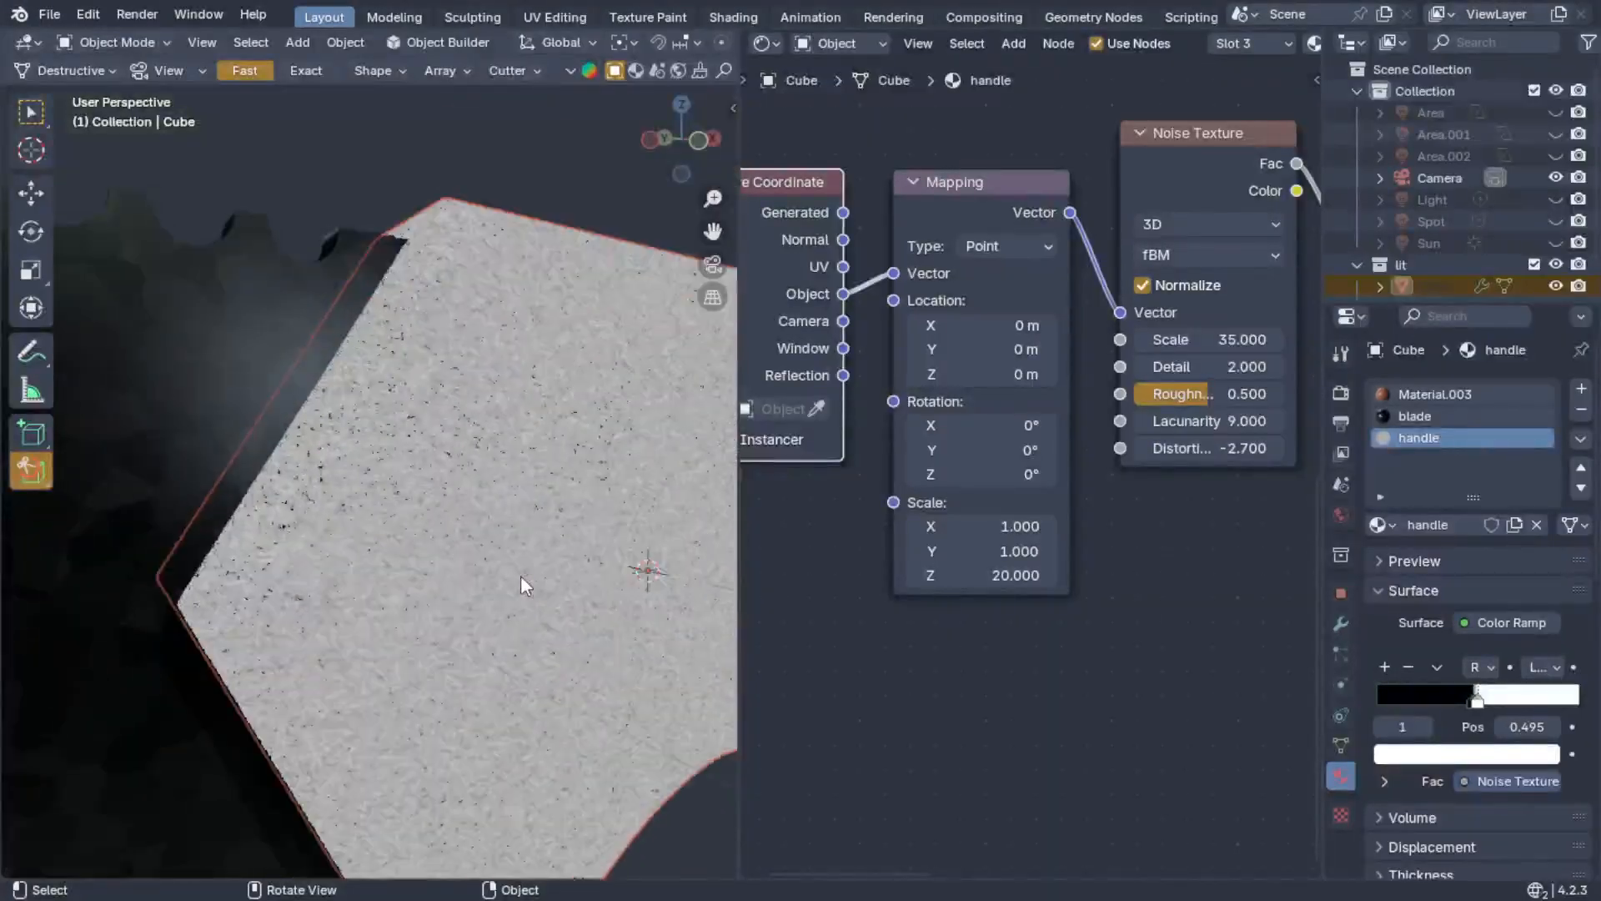
- Set the Noise Texture's Scale to 6.3 and check the stretched streaks on the handle
left_click_drag(1228, 340, 1157, 339)
scroll(577, 483, "down", 3)
middle_click_drag(573, 484, 412, 443)
scroll(620, 541, "up", 6)
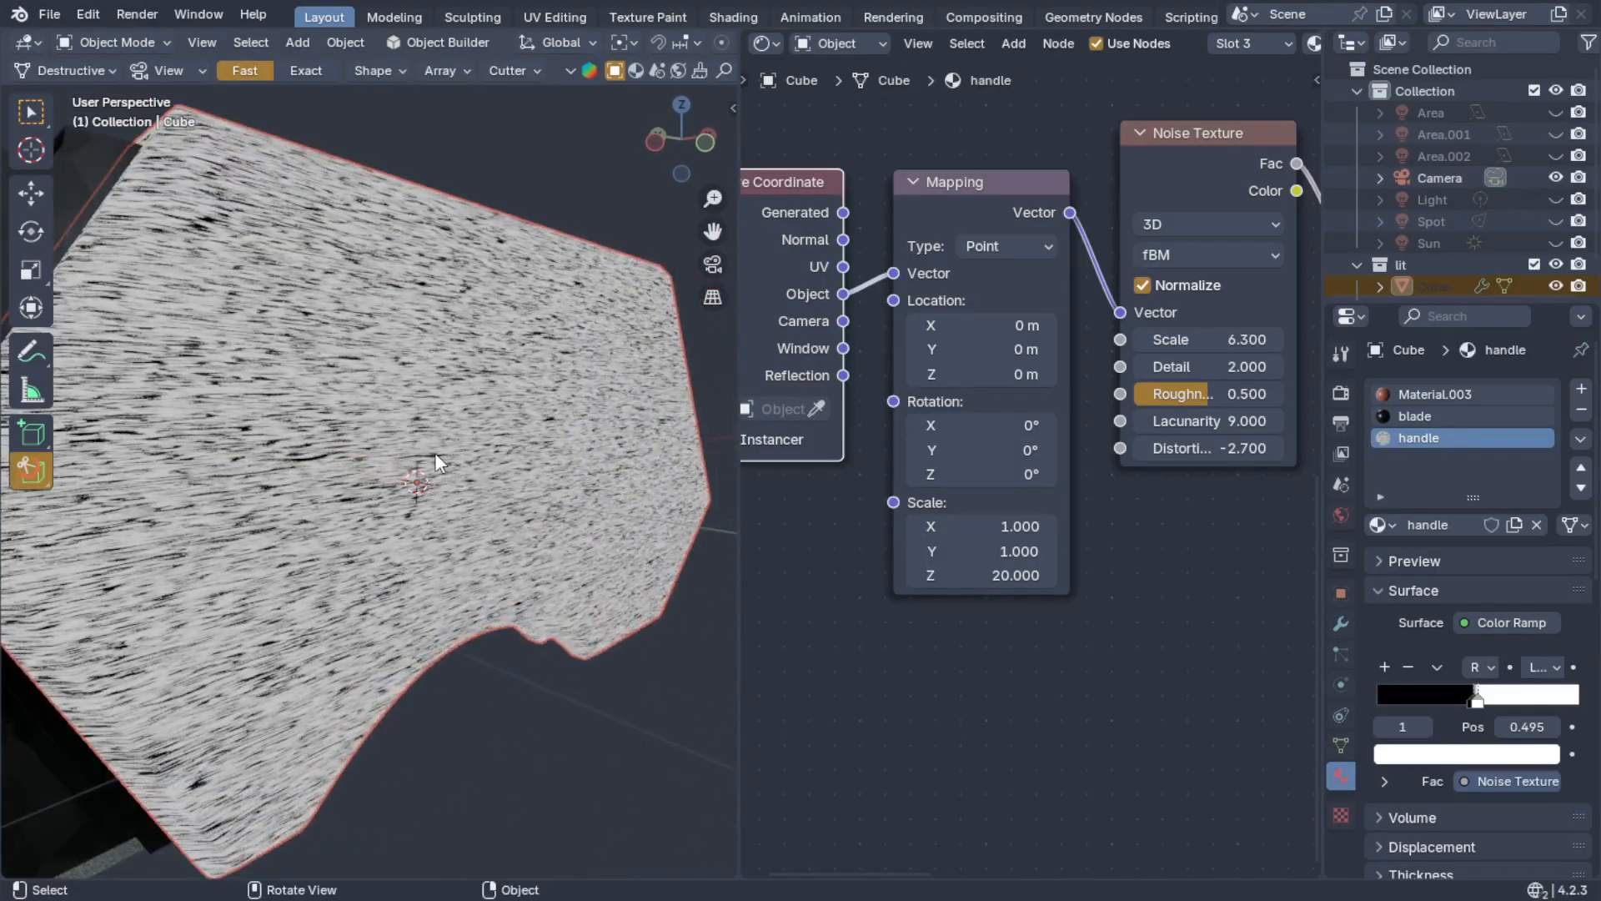
- Preview the full Principled BSDF shader on the handle and inspect the wood grain and bump up close
middle_click_drag(1053, 678, 1047, 871)
middle_click_drag(1179, 697, 1223, 187)
left_click(1148, 223, "ctrl+shift")
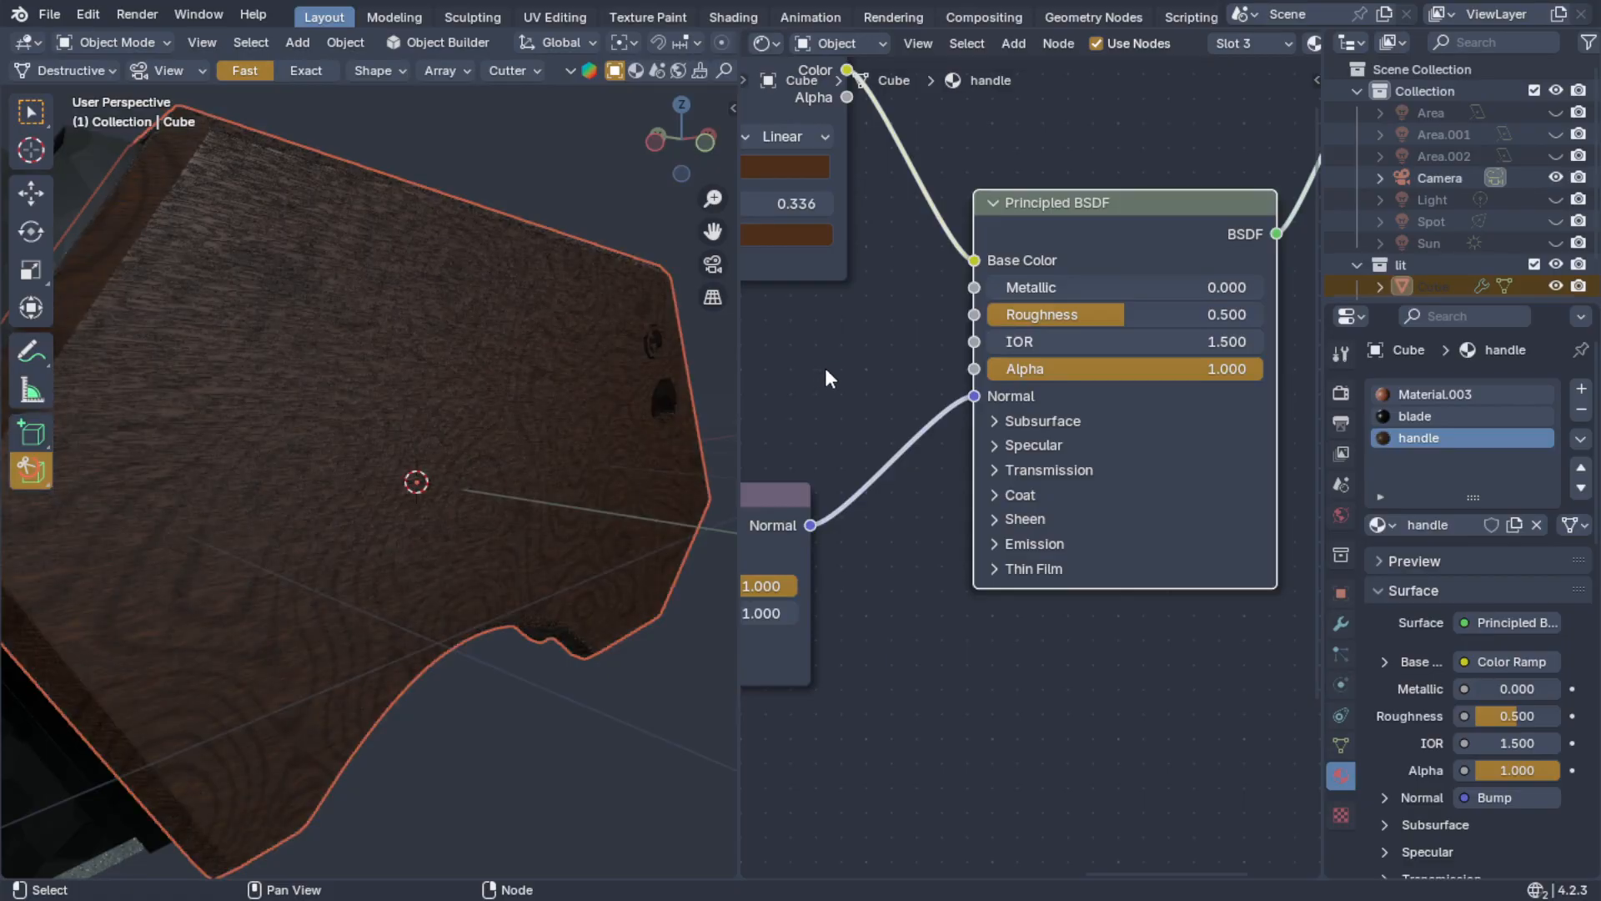
middle_click_drag(507, 432, 415, 492)
scroll(300, 394, "down", 3)
scroll(408, 483, "down", 2)
scroll(393, 434, "up", 4)
middle_click_drag(393, 430, 443, 443)
scroll(298, 419, "up", 4)
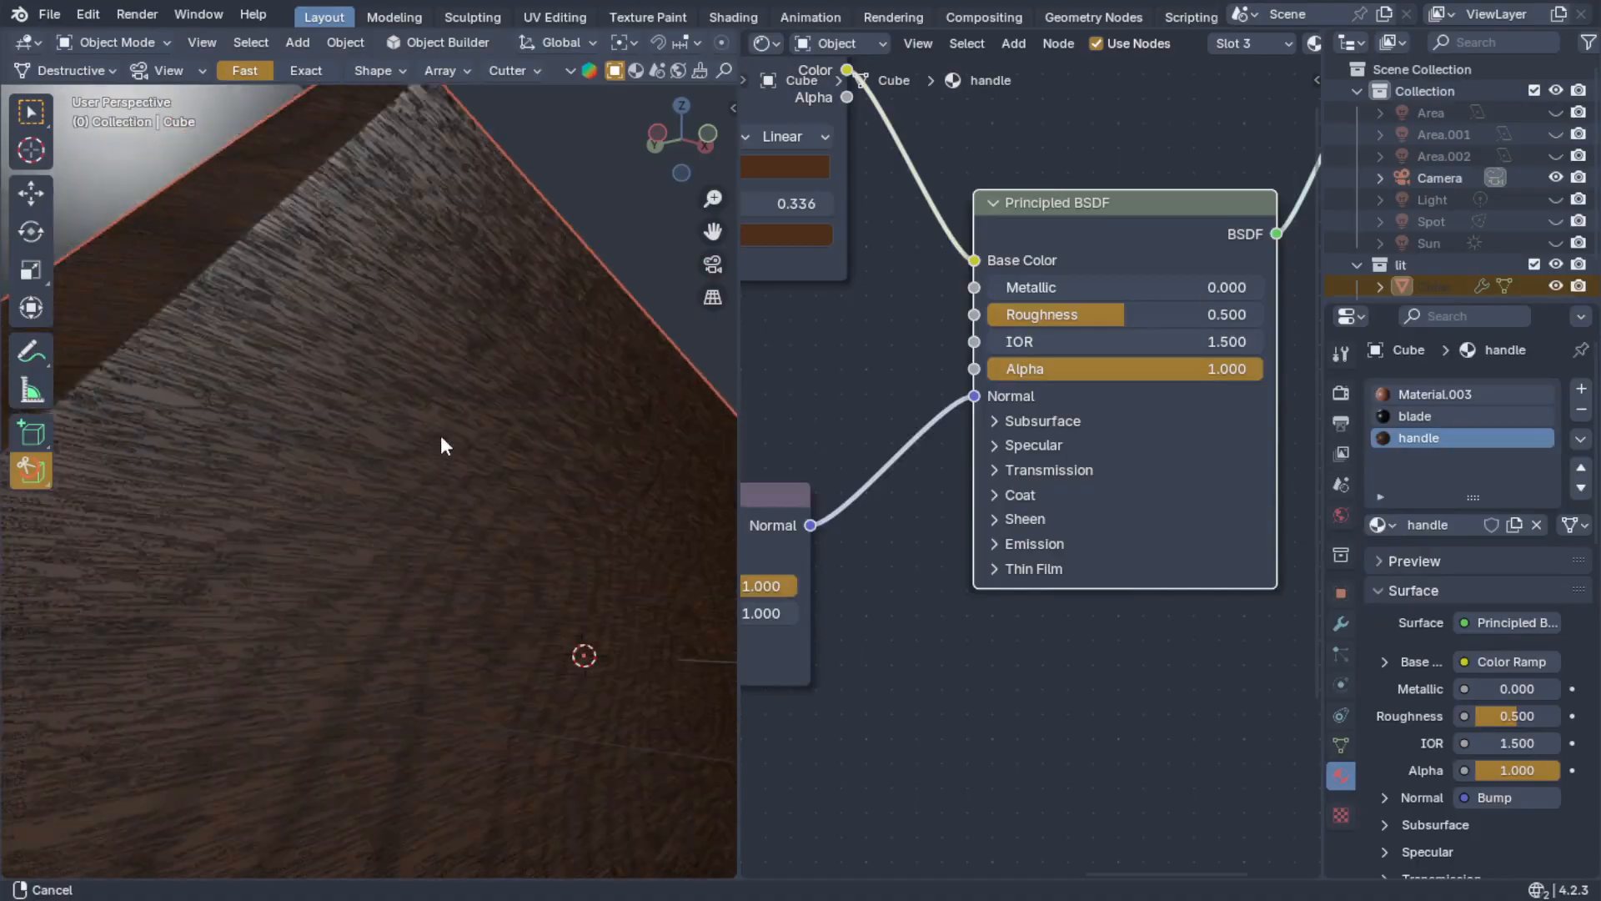
- Lower the Bump node's Strength well below 1 and examine the softened grain on the handle
middle_click_drag(968, 654, 1258, 468)
scroll(992, 500, "up", 2)
middle_click_drag(672, 414, 583, 343)
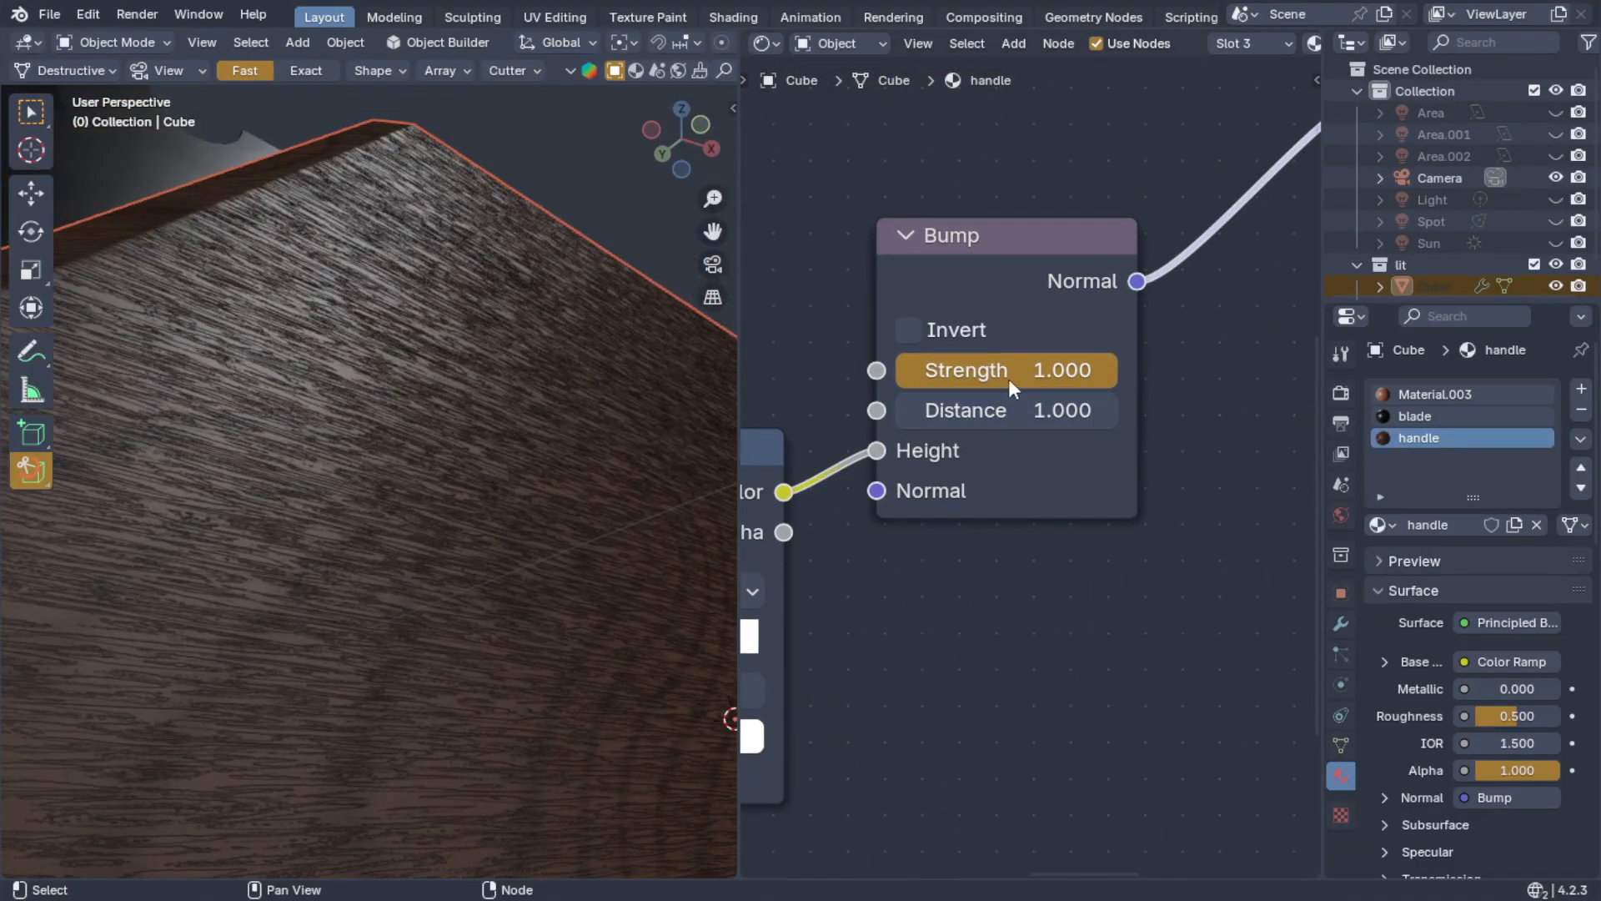
left_click_drag(1084, 370, 913, 370)
middle_click_drag(738, 641, 949, 446)
scroll(338, 499, "down", 6)
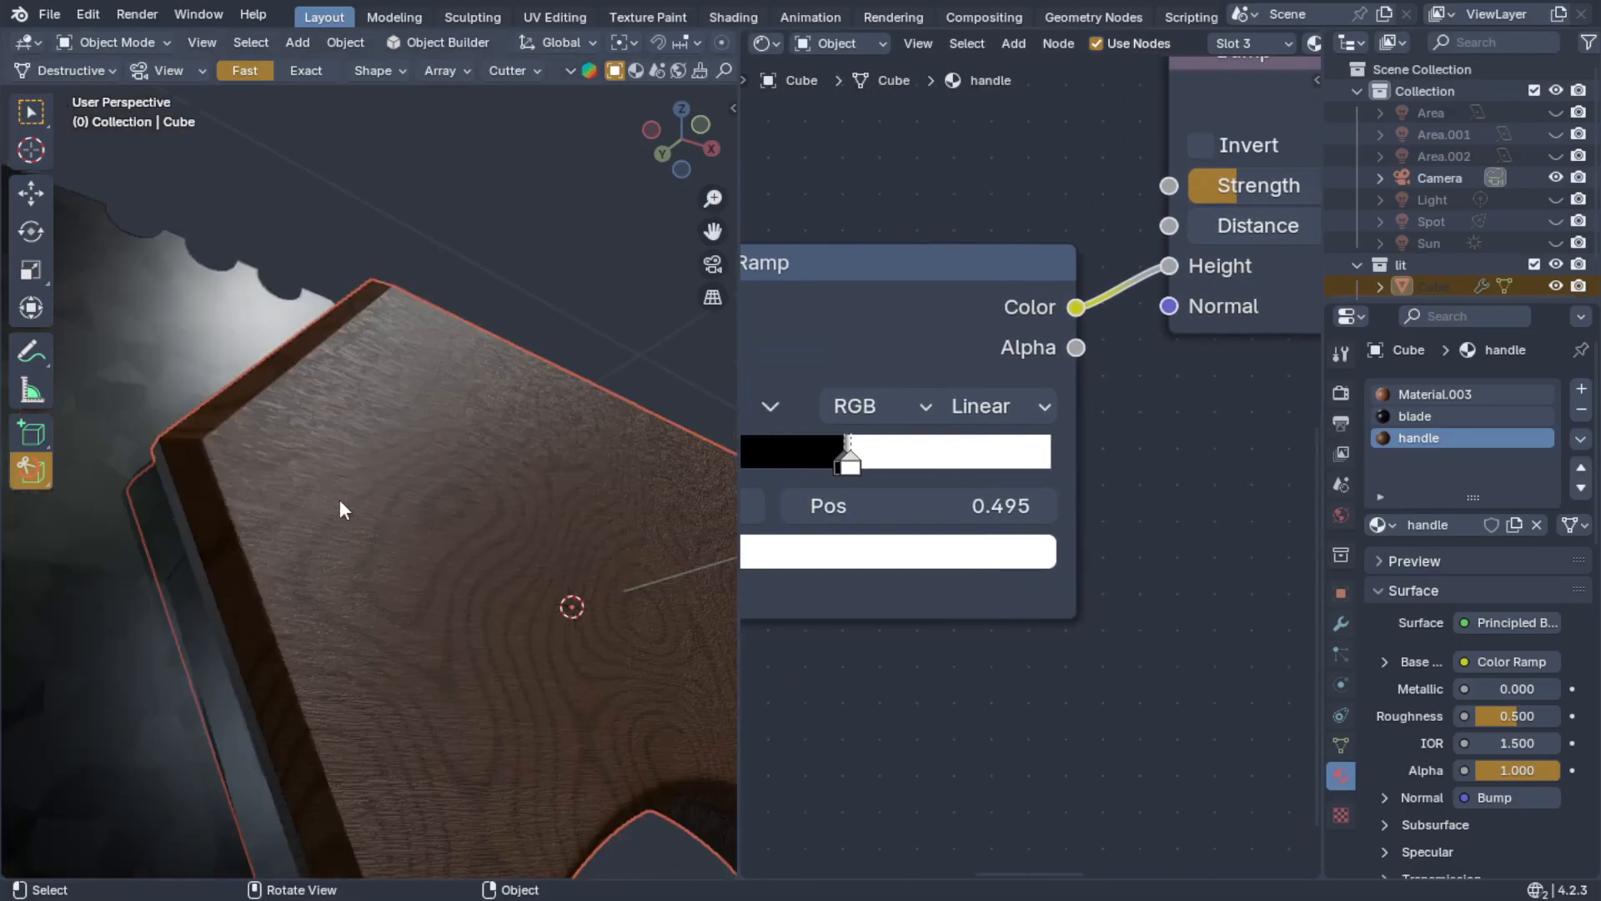
middle_click_drag(339, 498, 288, 566)
middle_click_drag(373, 534, 497, 487)
scroll(439, 459, "up", 2)
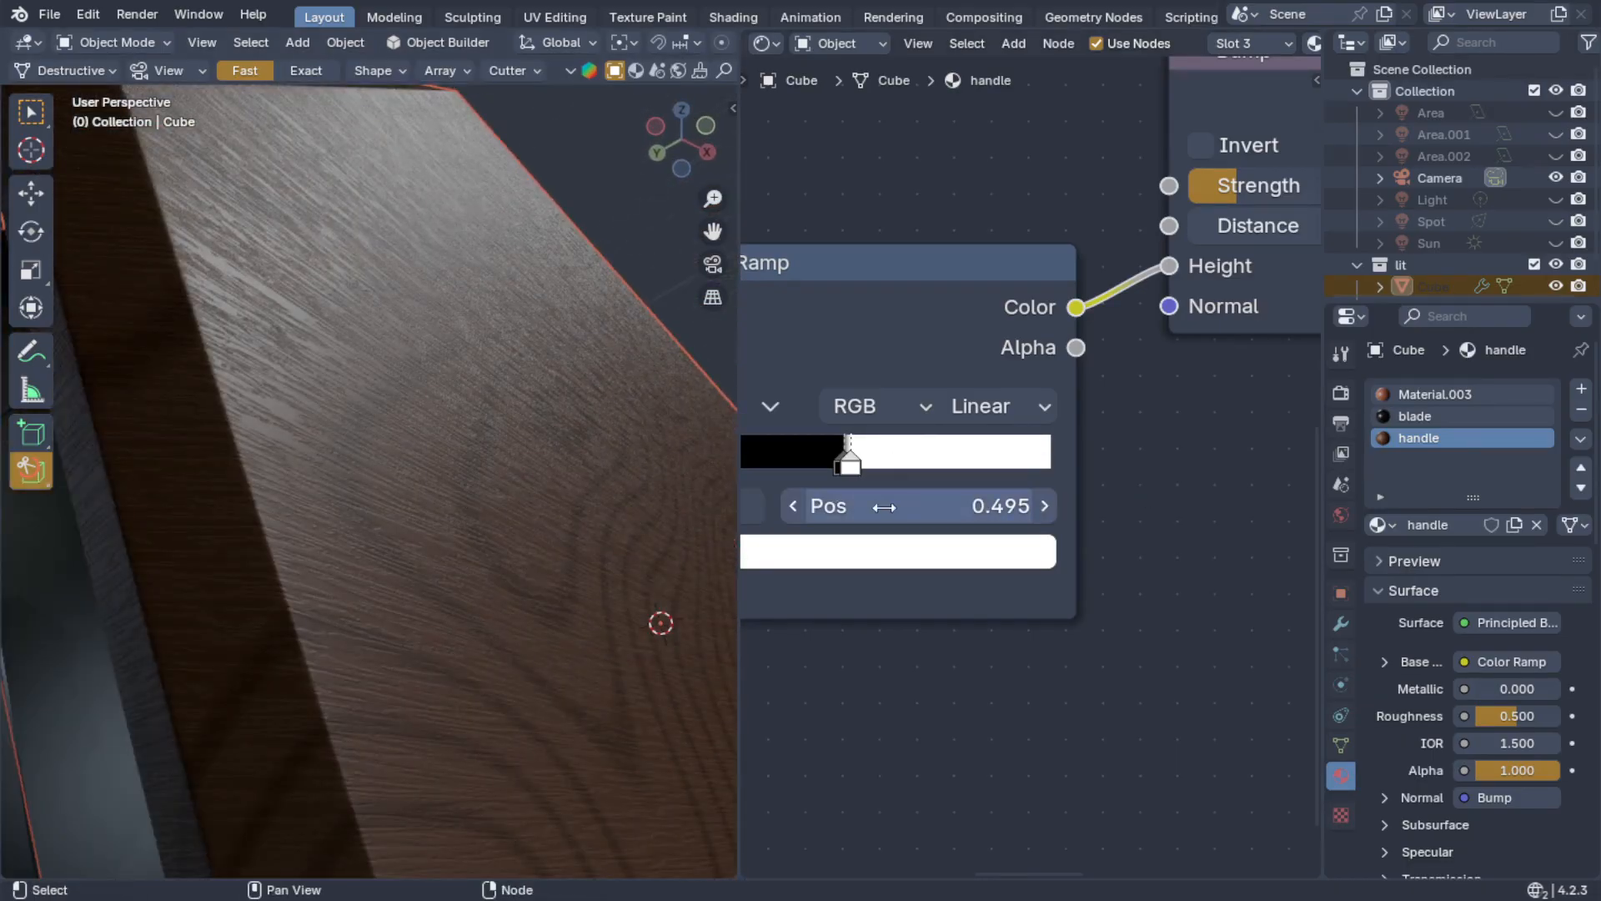
- Shift the bump Color Ramp's stops toward the dark end, with the white stop at 0.391
mouse_move(854, 468)
left_mouse_down()
mouse_move(916, 467)
mouse_move(778, 463)
mouse_move(942, 470)
mouse_move(885, 467)
left_mouse_up()
scroll(532, 423, "down", 3)
middle_click_drag(514, 435, 449, 581)
scroll(409, 454, "up", 3)
middle_click_drag(844, 504, 1030, 475)
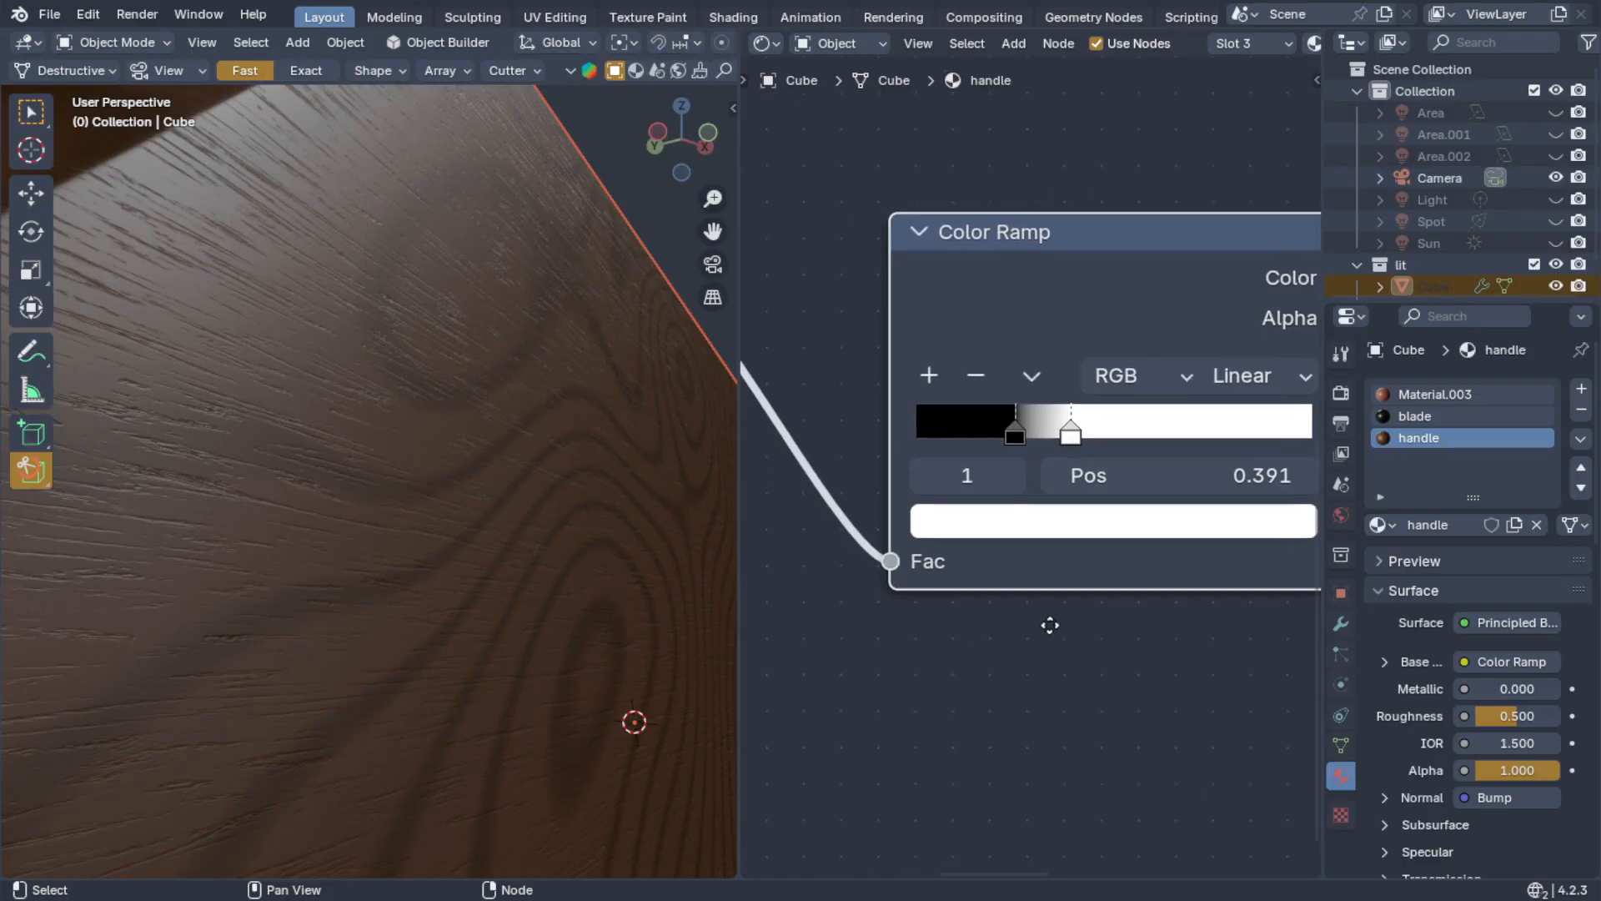
- Move the bump Color Ramp's black stop closer to the start and its white stop to 0.323, and inspect the handle
left_click(995, 434)
left_click_drag(967, 434, 964, 434)
left_click_drag(1071, 434, 1040, 436)
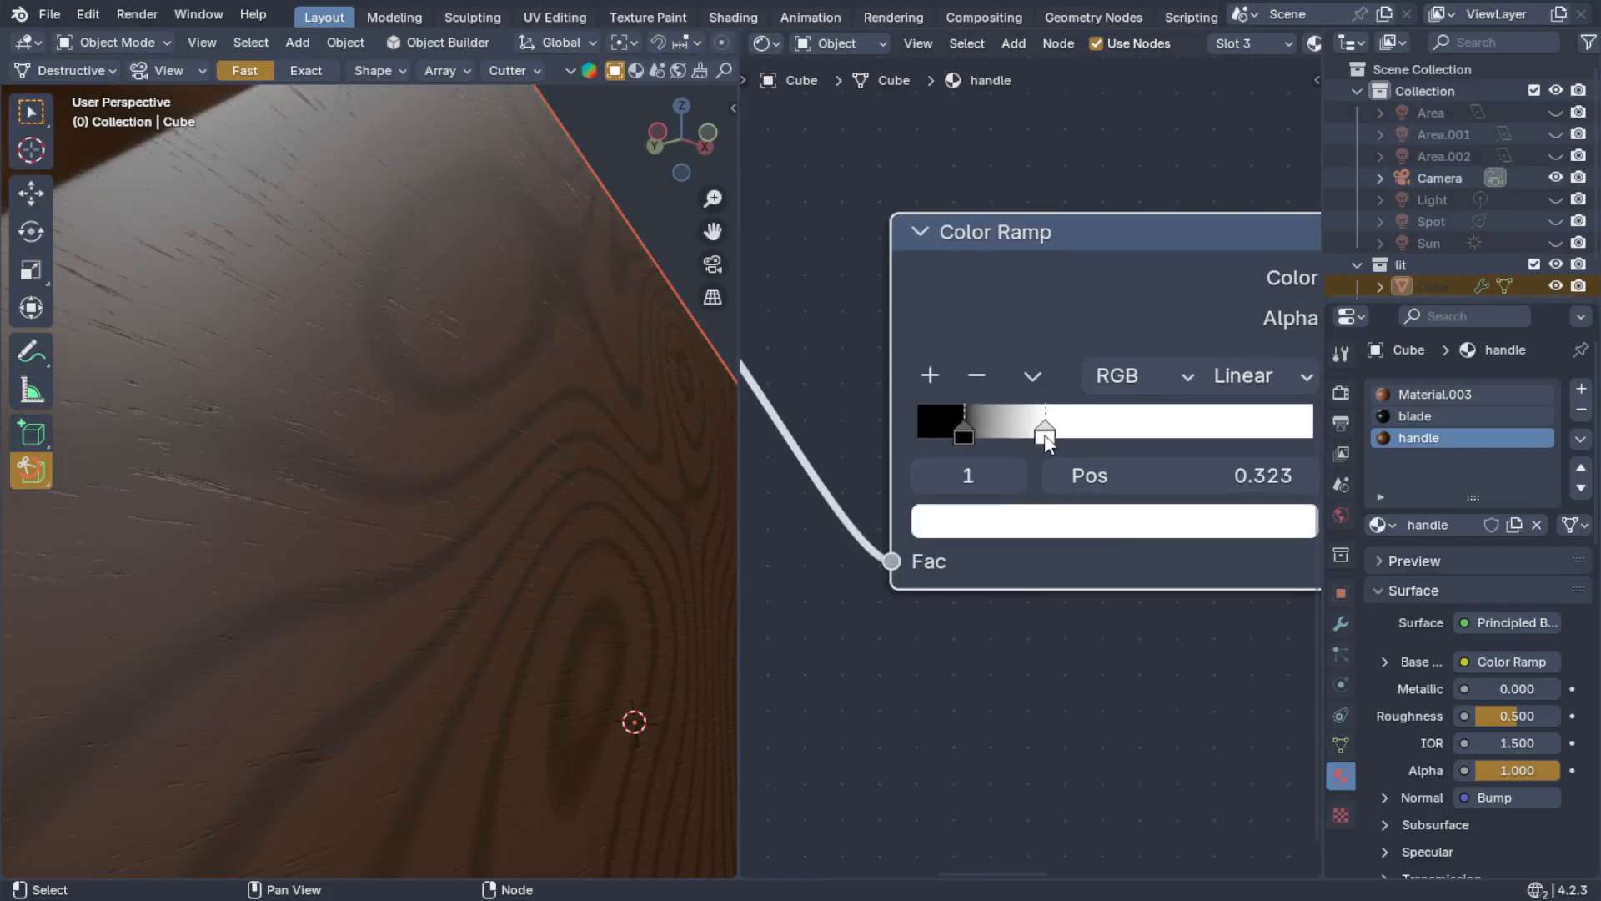
scroll(267, 498, "down", 4)
middle_click_drag(247, 492, 148, 491)
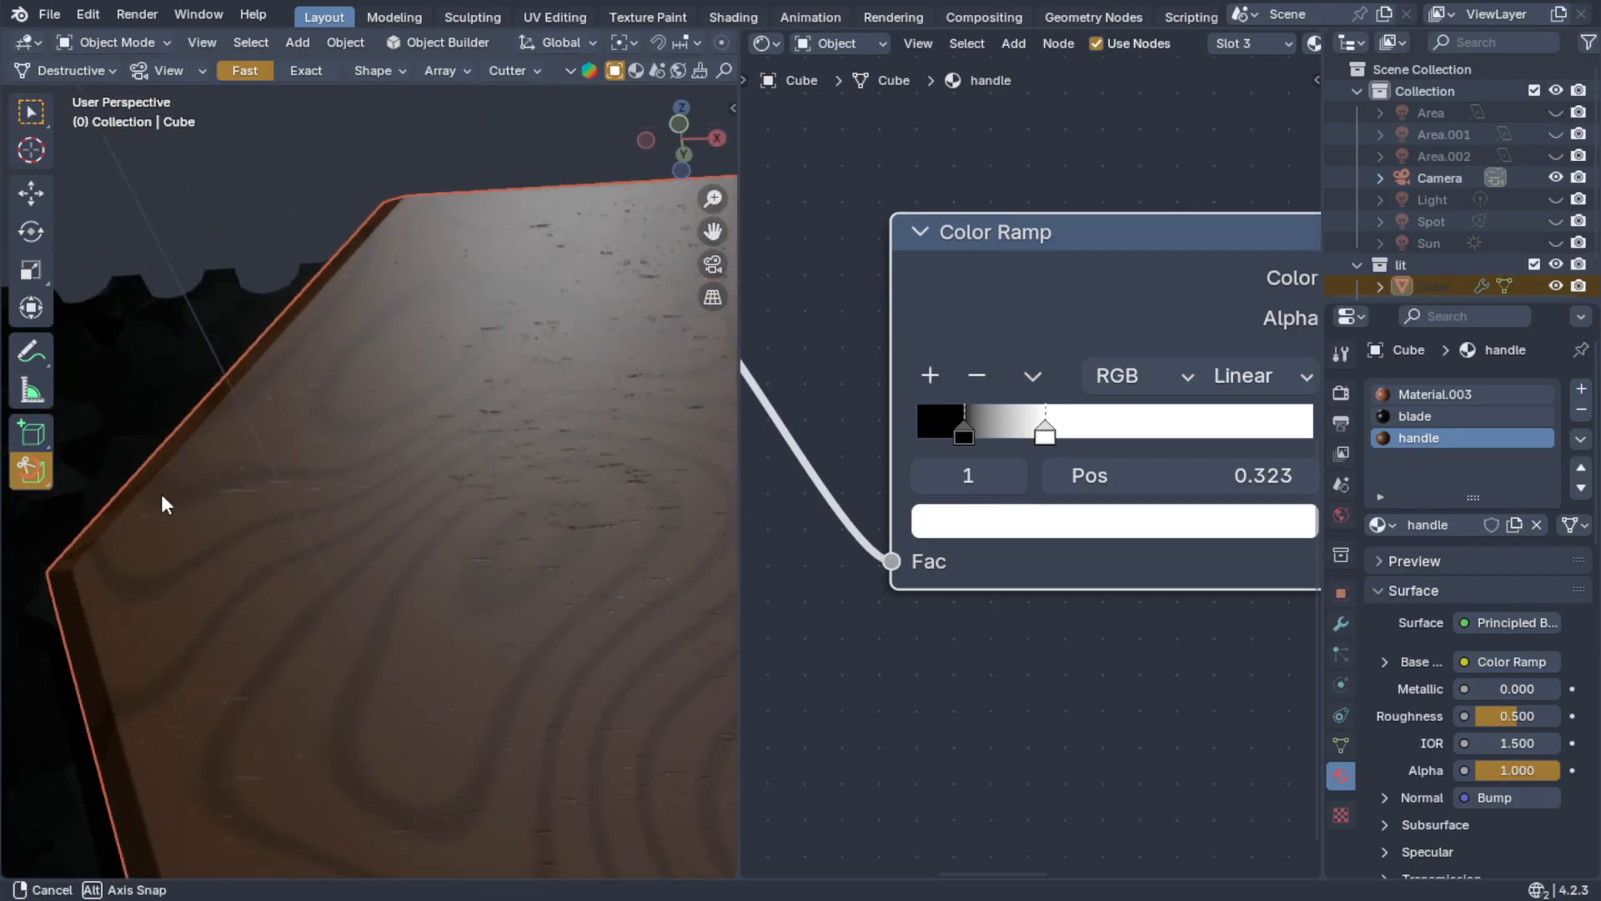
scroll(350, 577, "down", 3)
scroll(352, 579, "down", 2)
middle_click_drag(470, 599, 468, 539)
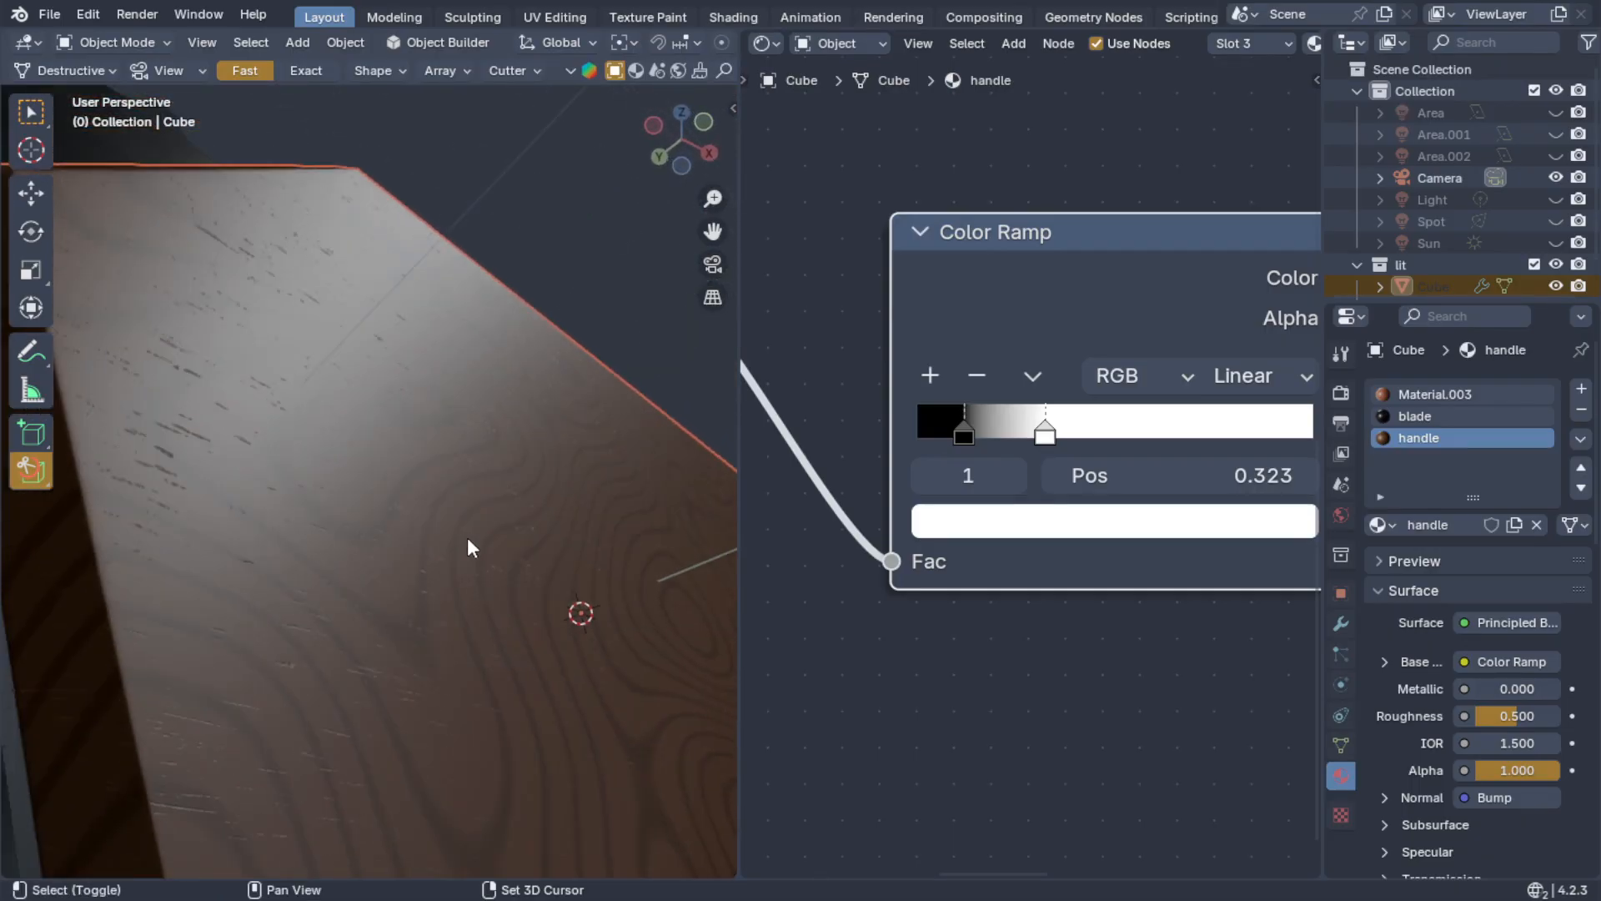
- Set the Bump node's Strength to 0.308
middle_click_drag(942, 632, 1008, 764)
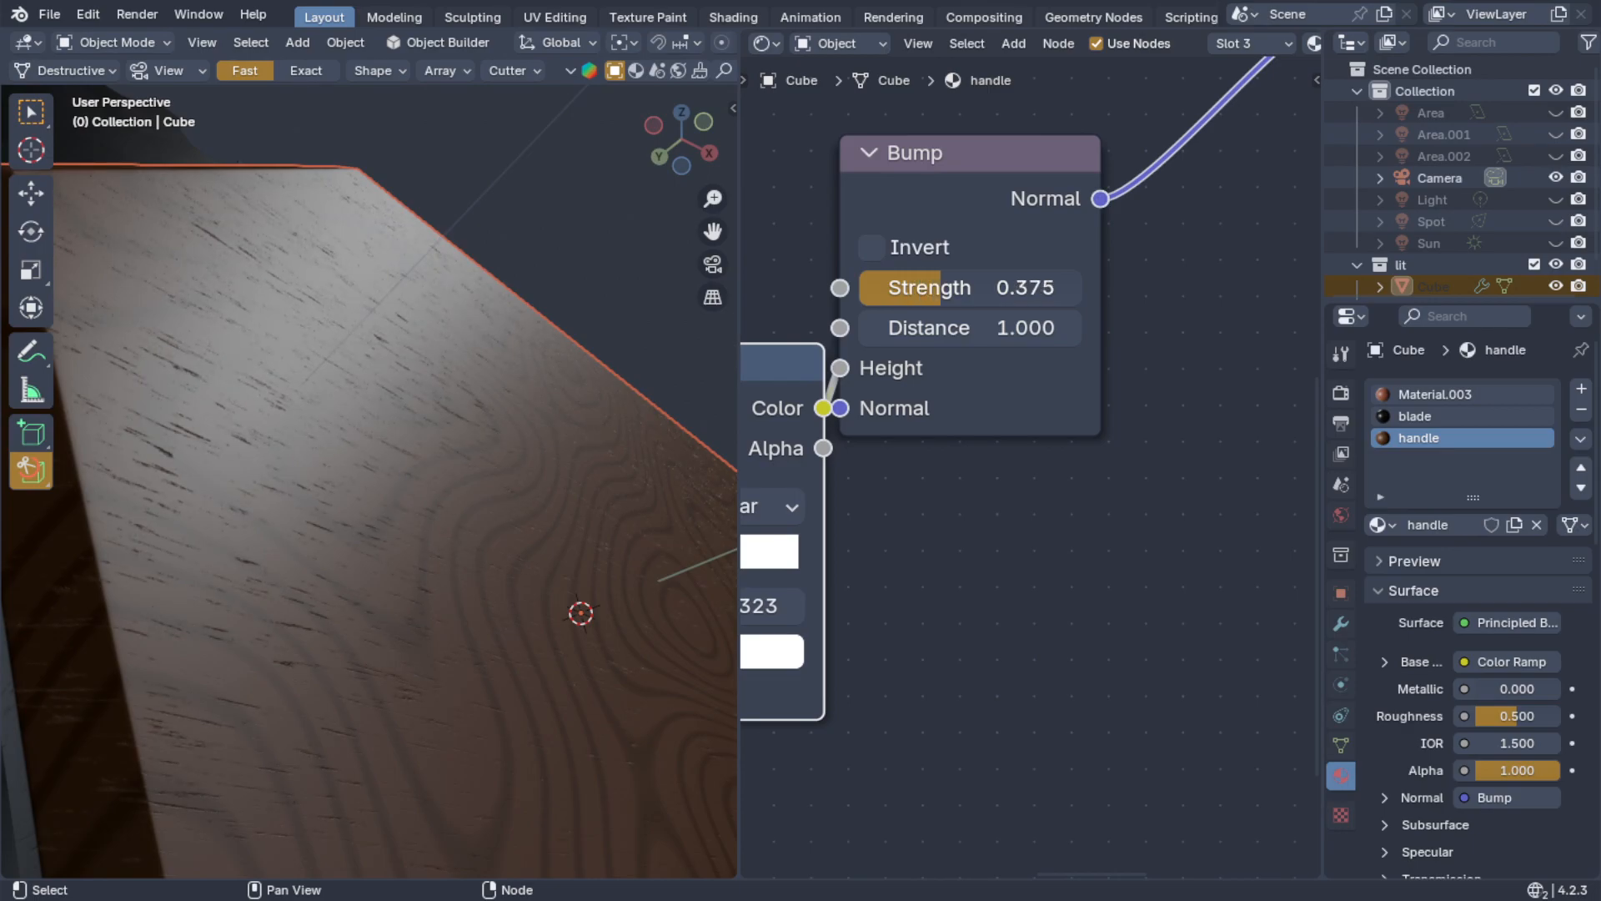
middle_click_drag(999, 307, 1032, 310)
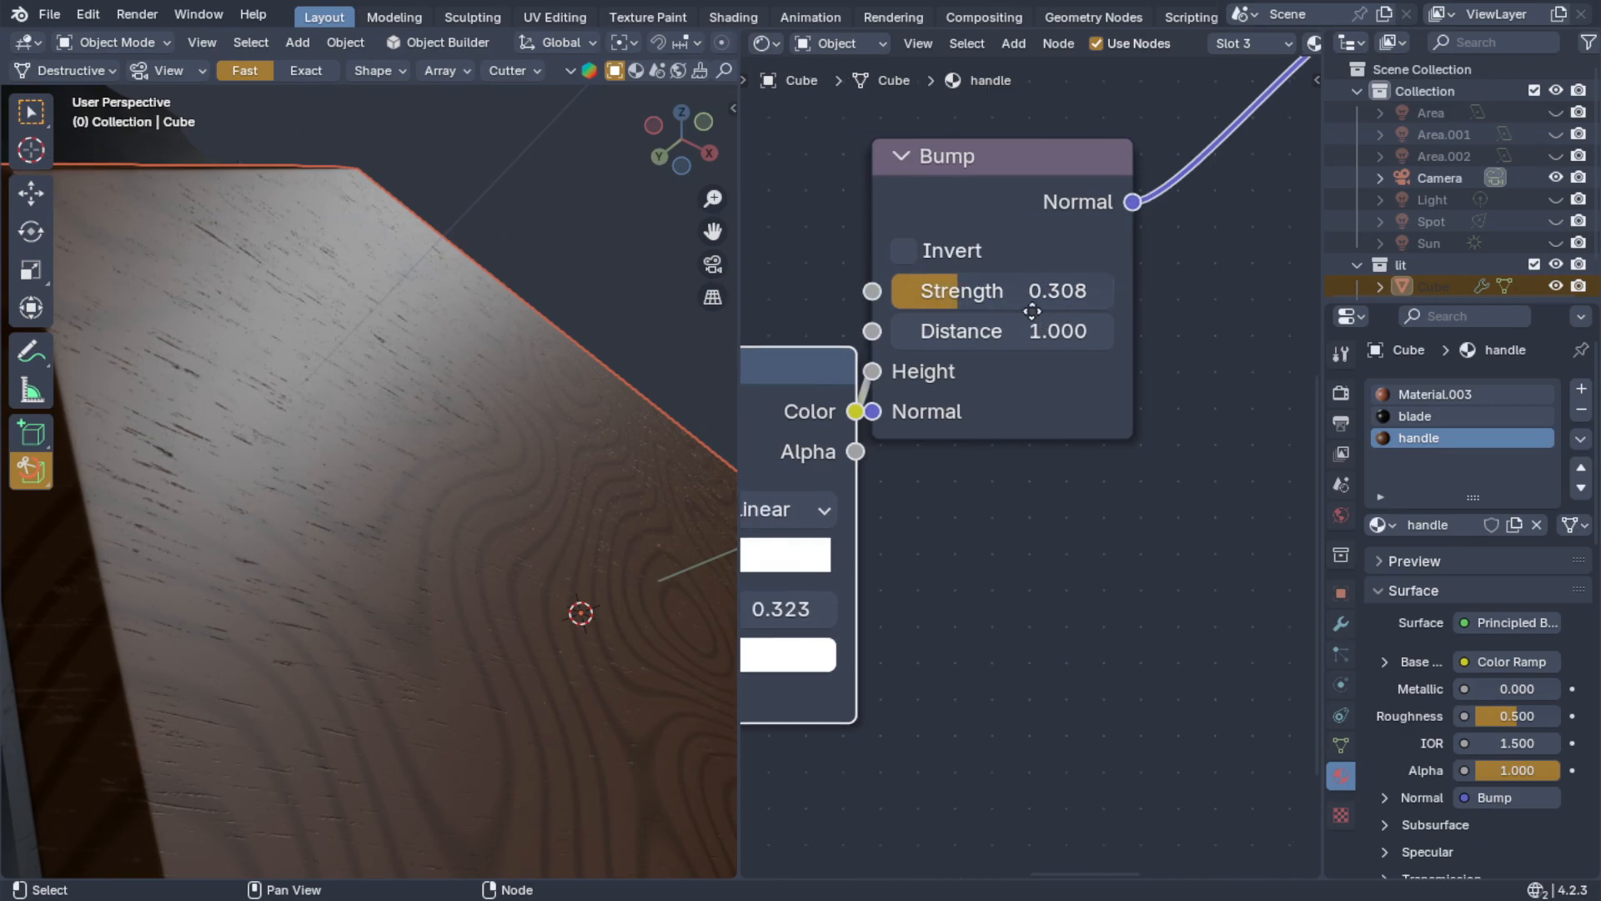
middle_click_drag(1003, 485, 1244, 392)
- Move the bump Color Ramp's black stop to position 0.255
middle_click_drag(787, 472, 840, 469)
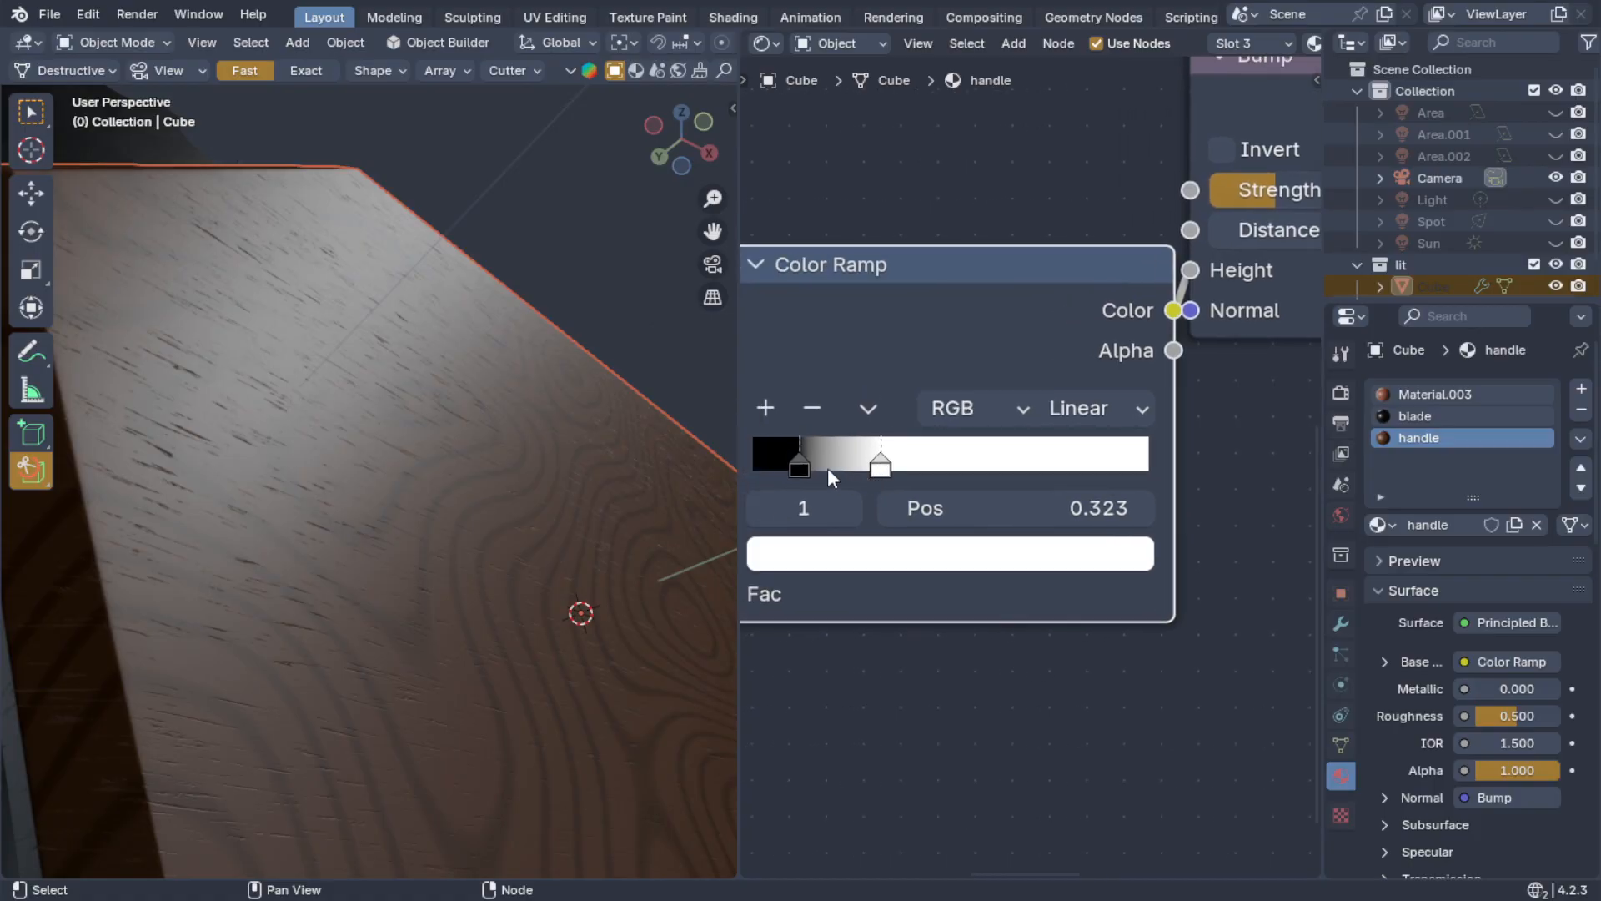
left_click(799, 464)
left_click_drag(801, 463, 854, 463)
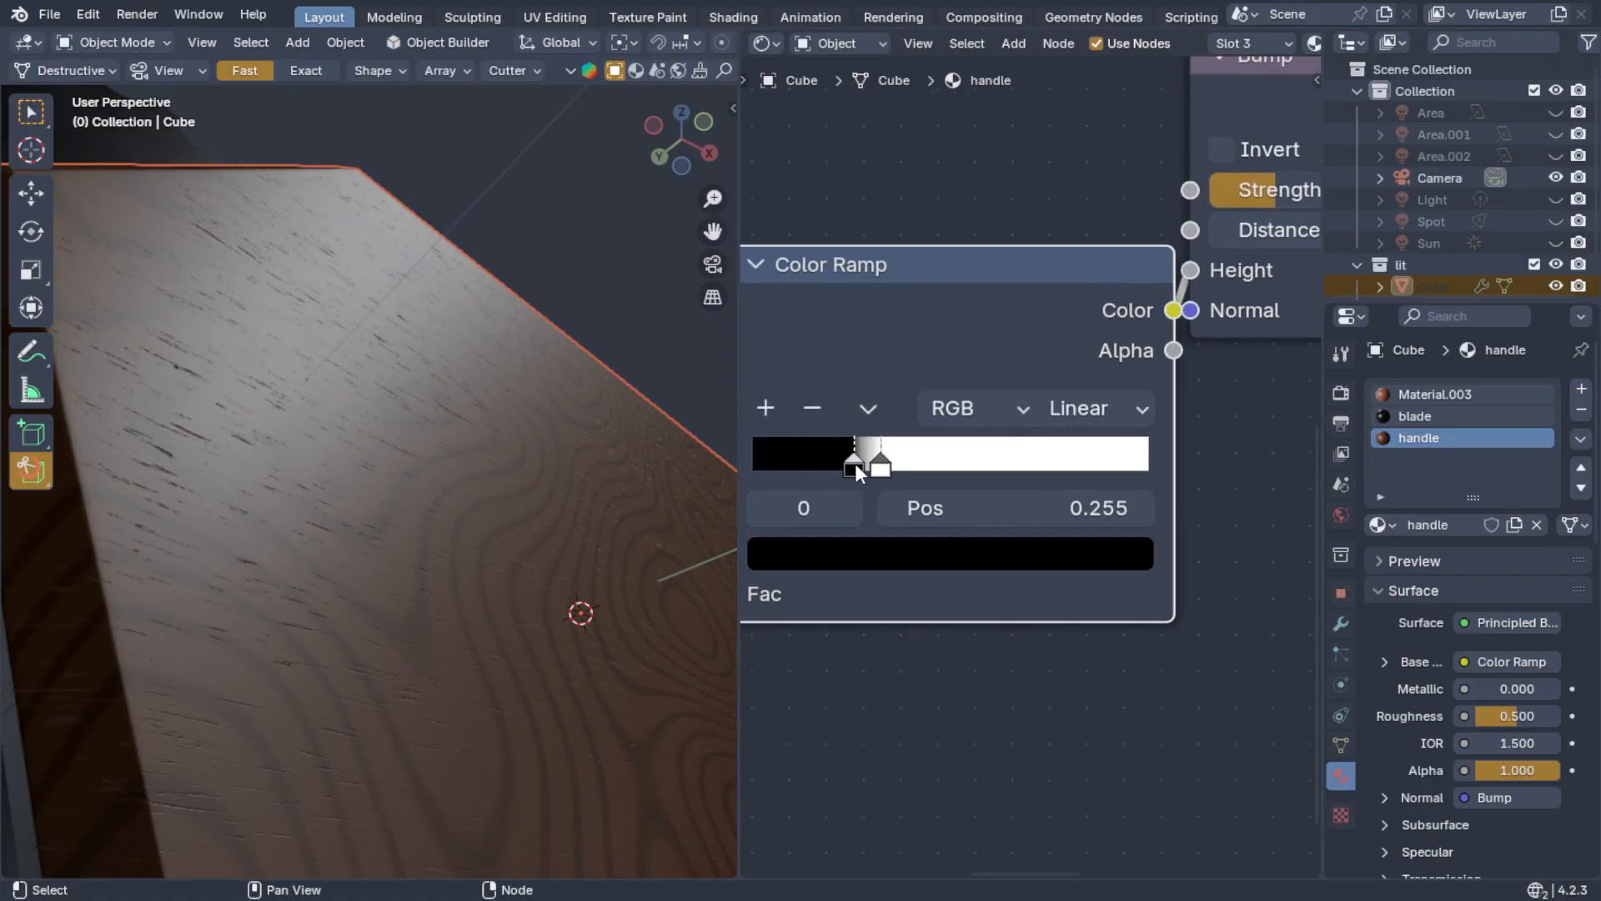
- Examine the sparse grain scratches on the handle from several angles and distances, and review the node setup
scroll(434, 525, "down", 5)
middle_click_drag(448, 552, 377, 489)
scroll(321, 623, "up", 5)
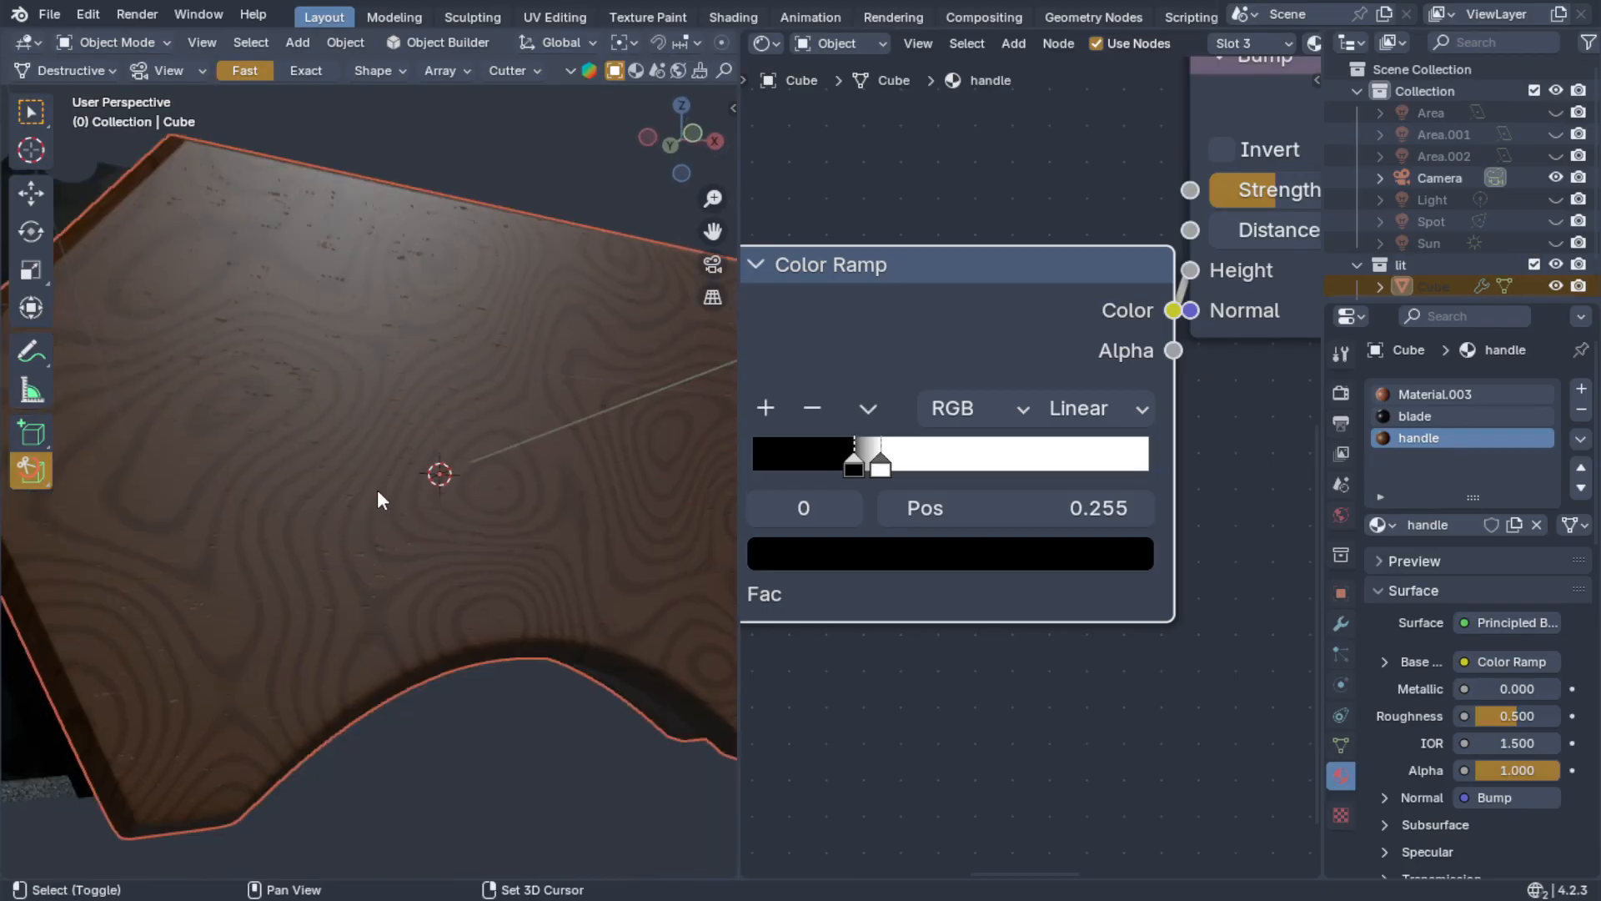
scroll(270, 575, "down", 6)
middle_click_drag(248, 584, 392, 525)
scroll(389, 519, "up", 5)
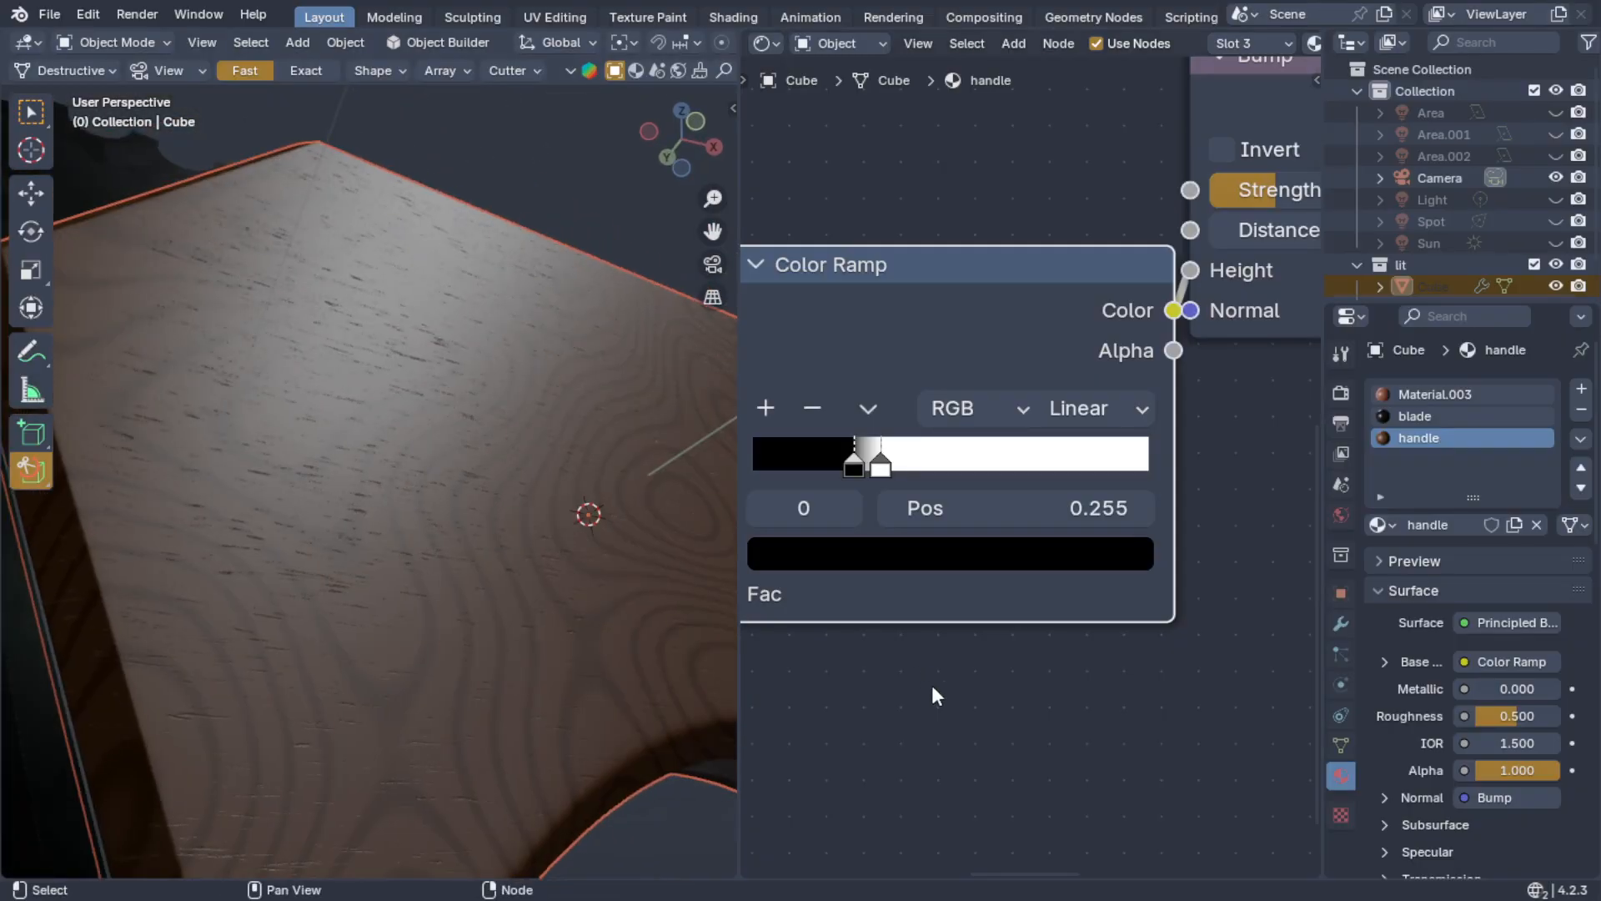
scroll(923, 675, "down", 2)
scroll(1174, 687, "down", 5)
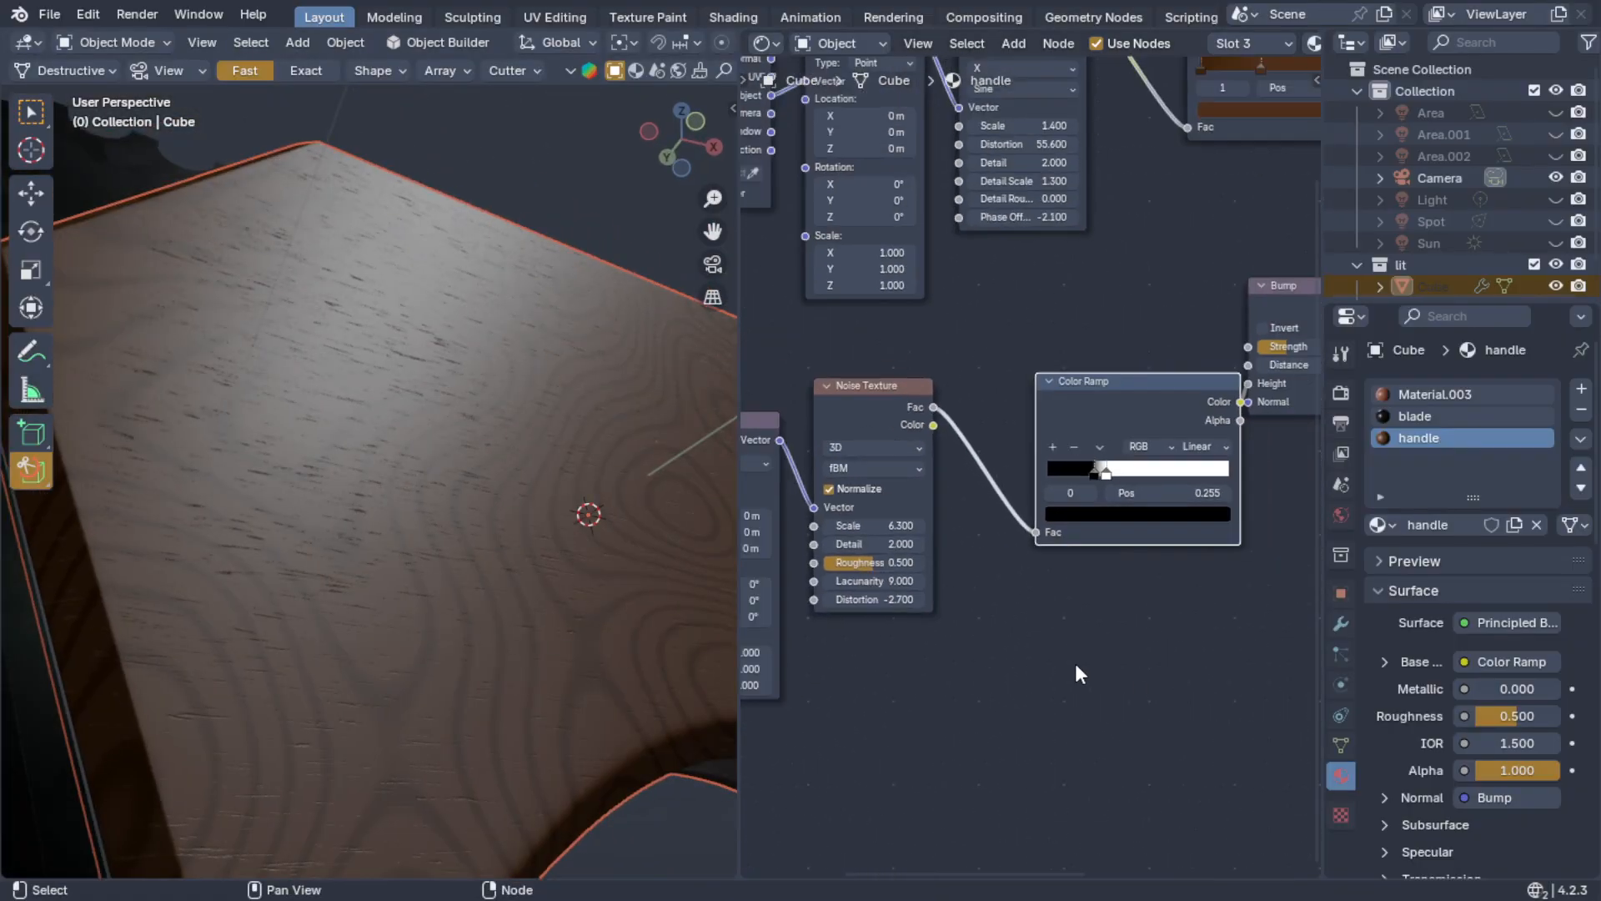
middle_click_drag(406, 565, 533, 600)
middle_click_drag(659, 583, 536, 637)
middle_click_drag(287, 574, 527, 641)
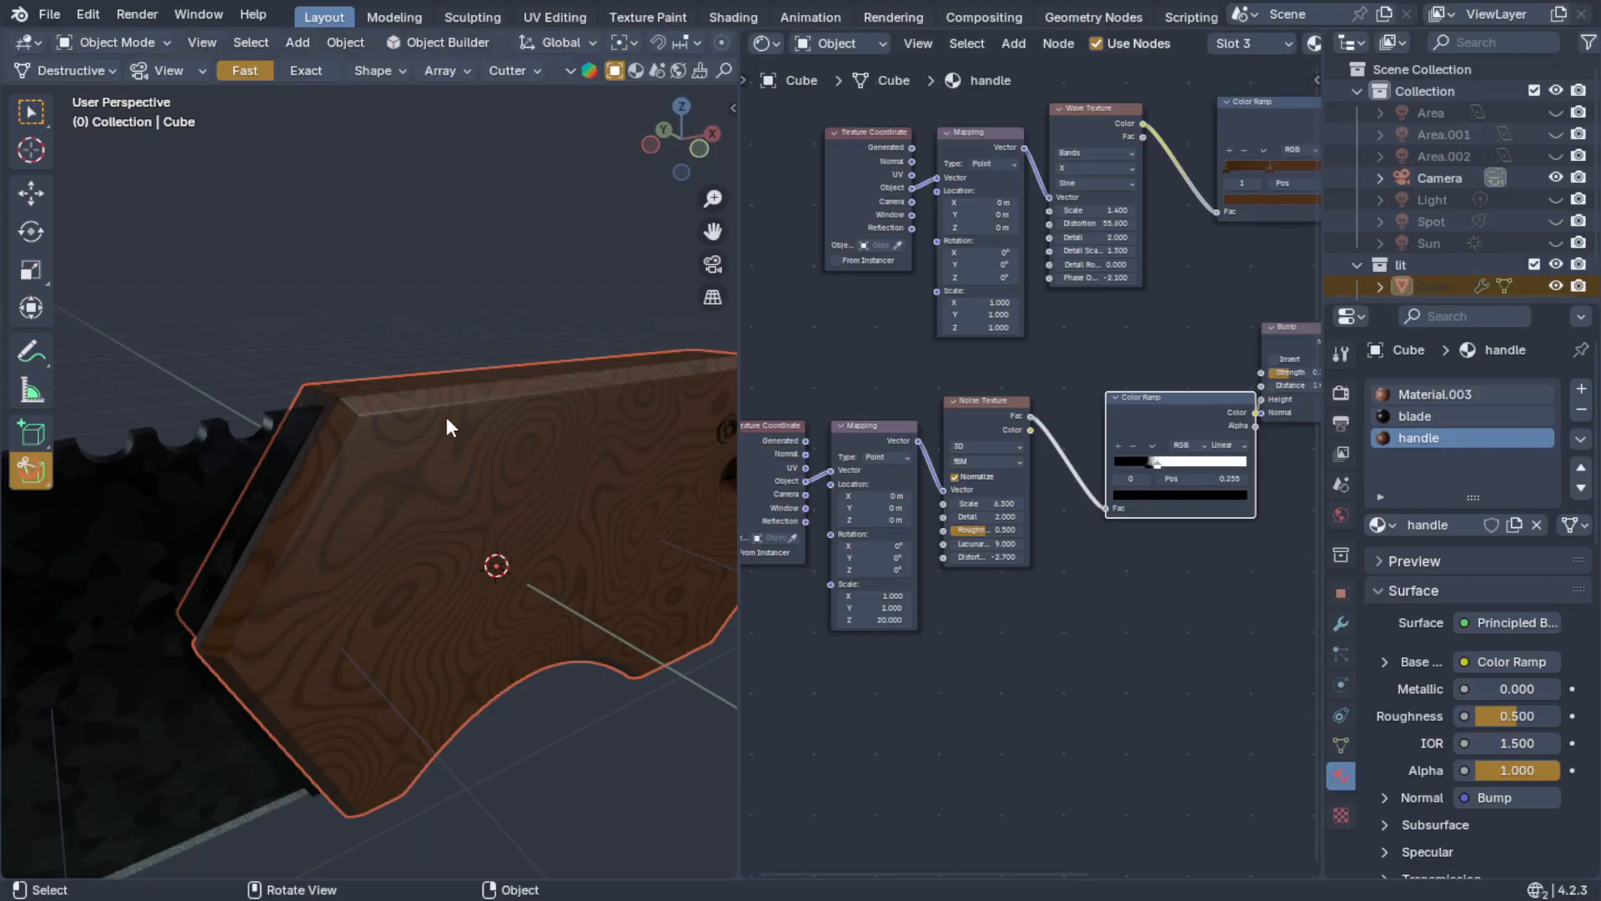
middle_click_drag(473, 426, 418, 302)
scroll(418, 301, "up", 4)
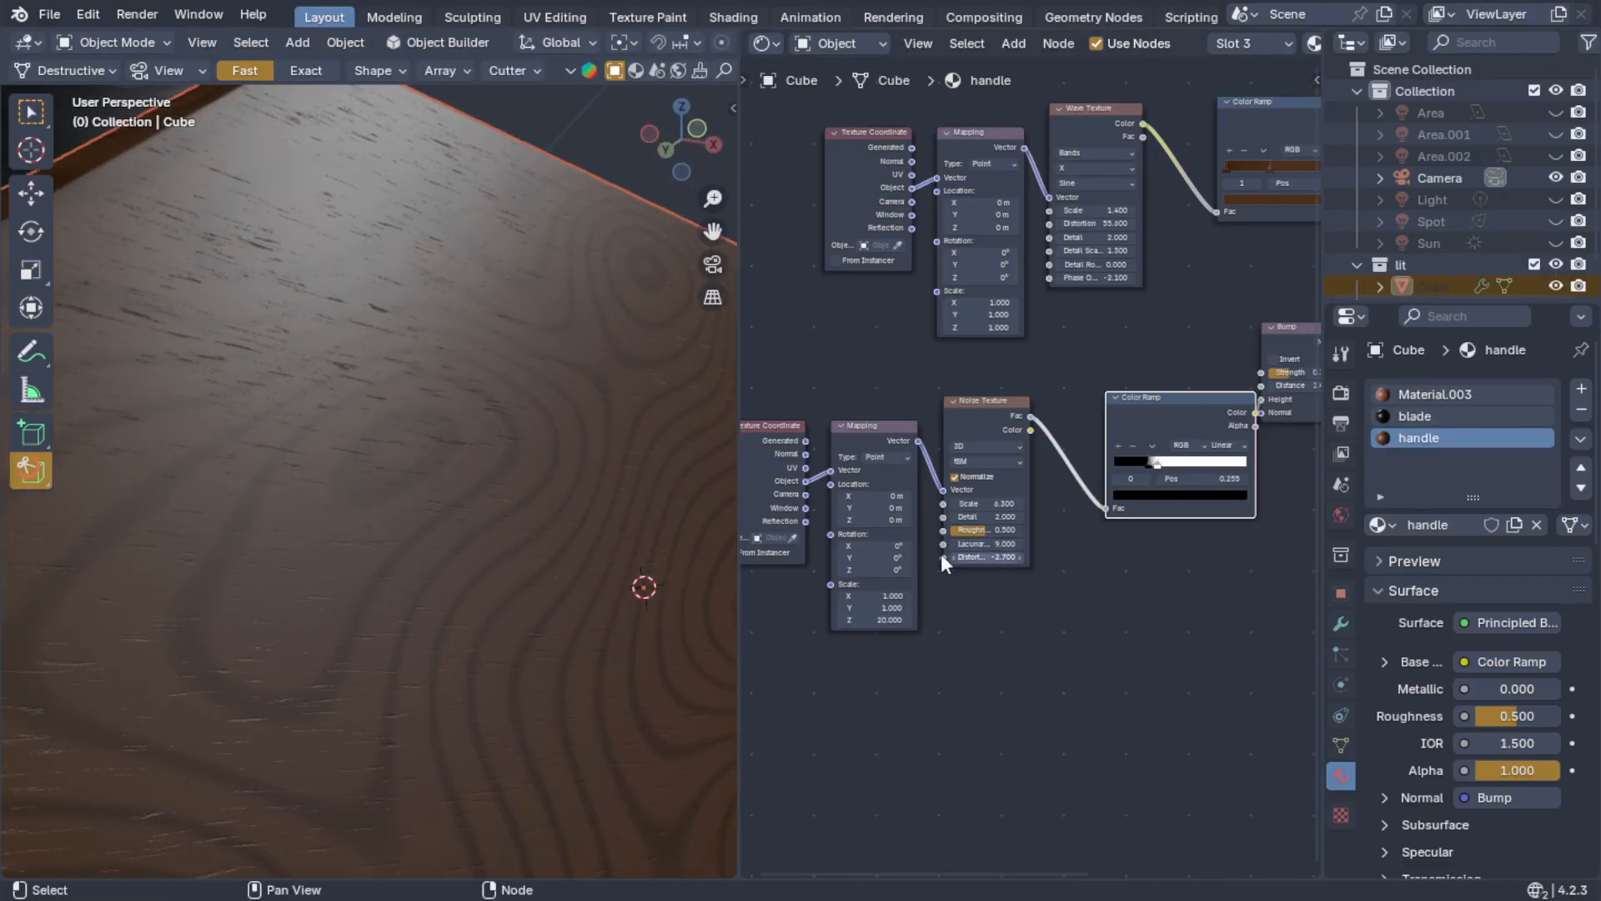
middle_click_drag(514, 511, 250, 558)
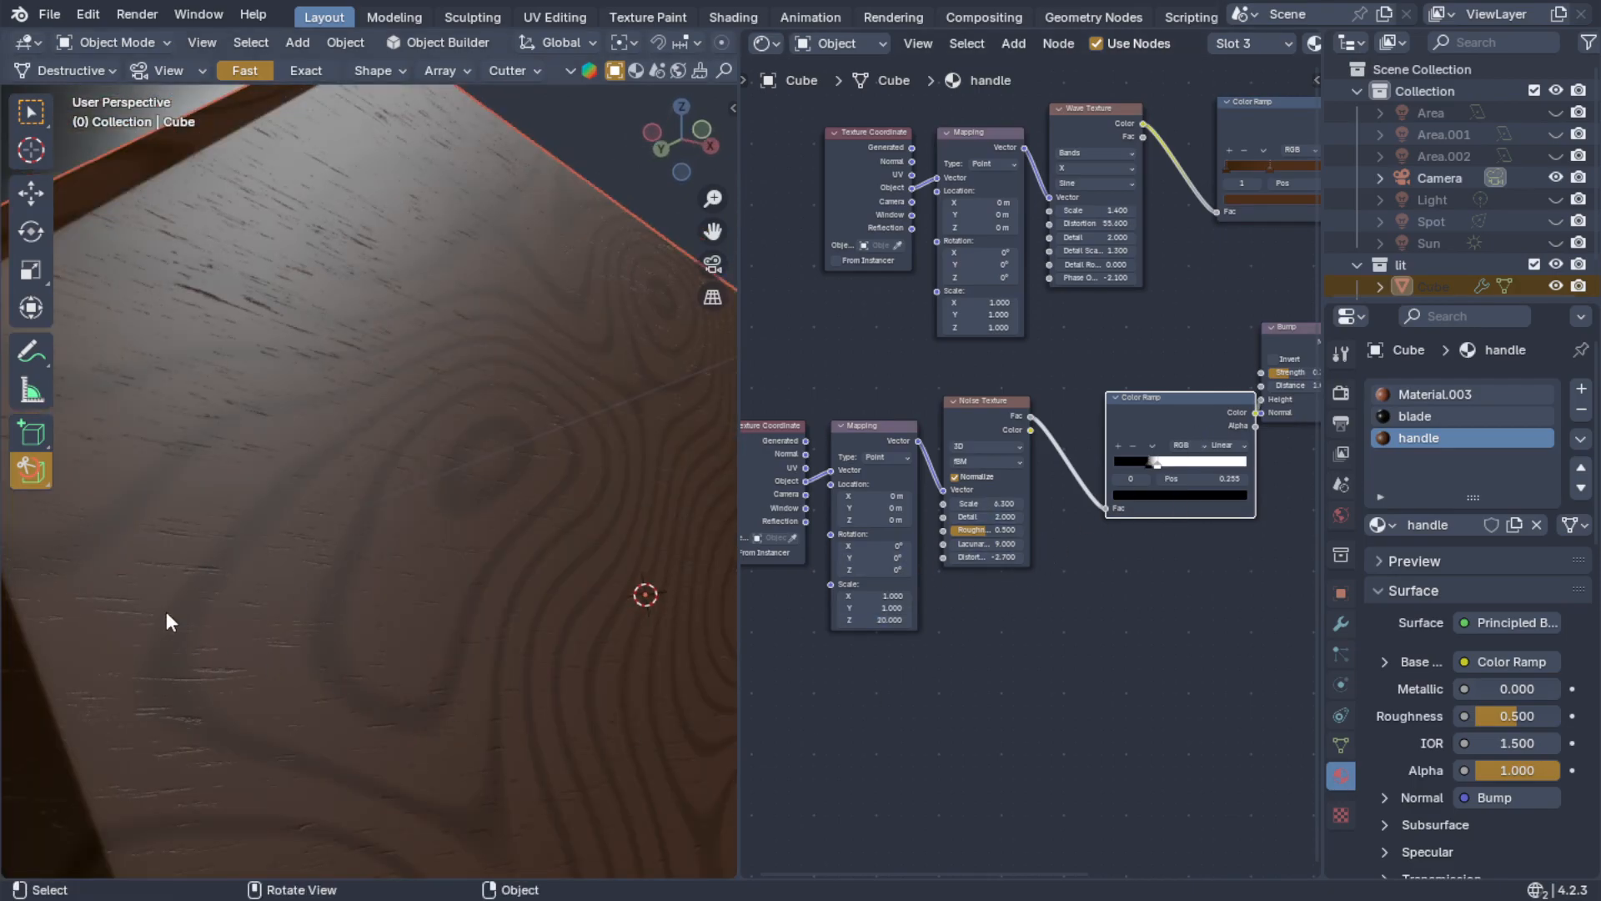
scroll(170, 623, "down", 5)
middle_click_drag(167, 623, 121, 621)
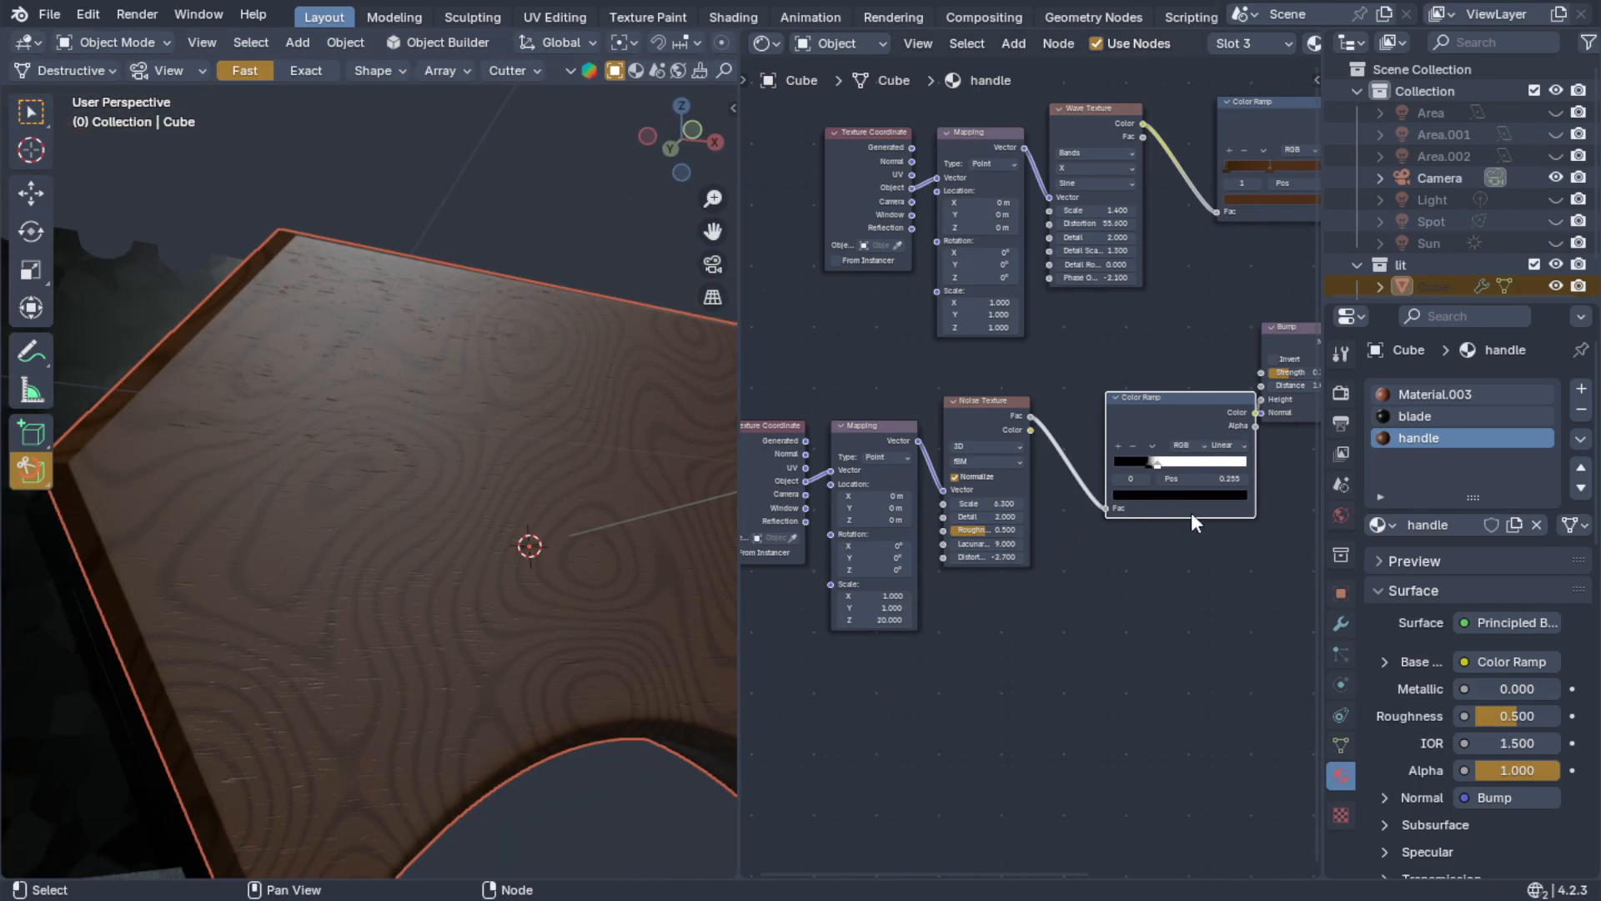
- Move the bump Color Ramp's white stop to 0.664 and its black stop to 0.591
scroll(1034, 550, "up", 4)
middle_click_drag(1019, 410, 994, 397)
middle_click_drag(625, 435, 588, 468)
middle_click_drag(1043, 577, 884, 557)
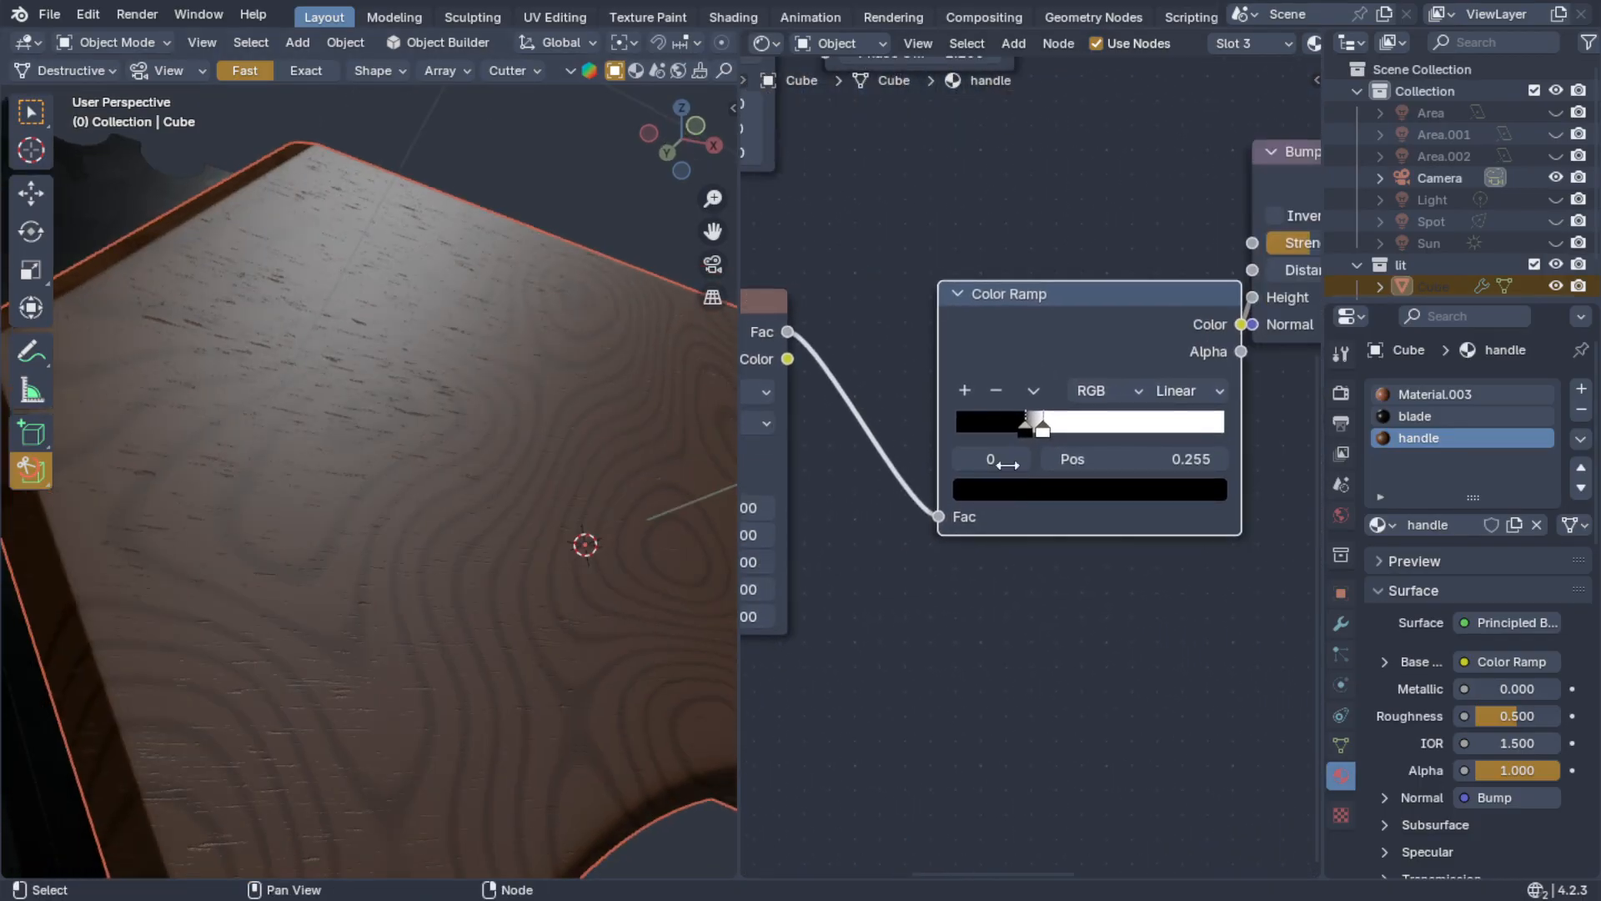
left_click_drag(1053, 431, 1144, 428)
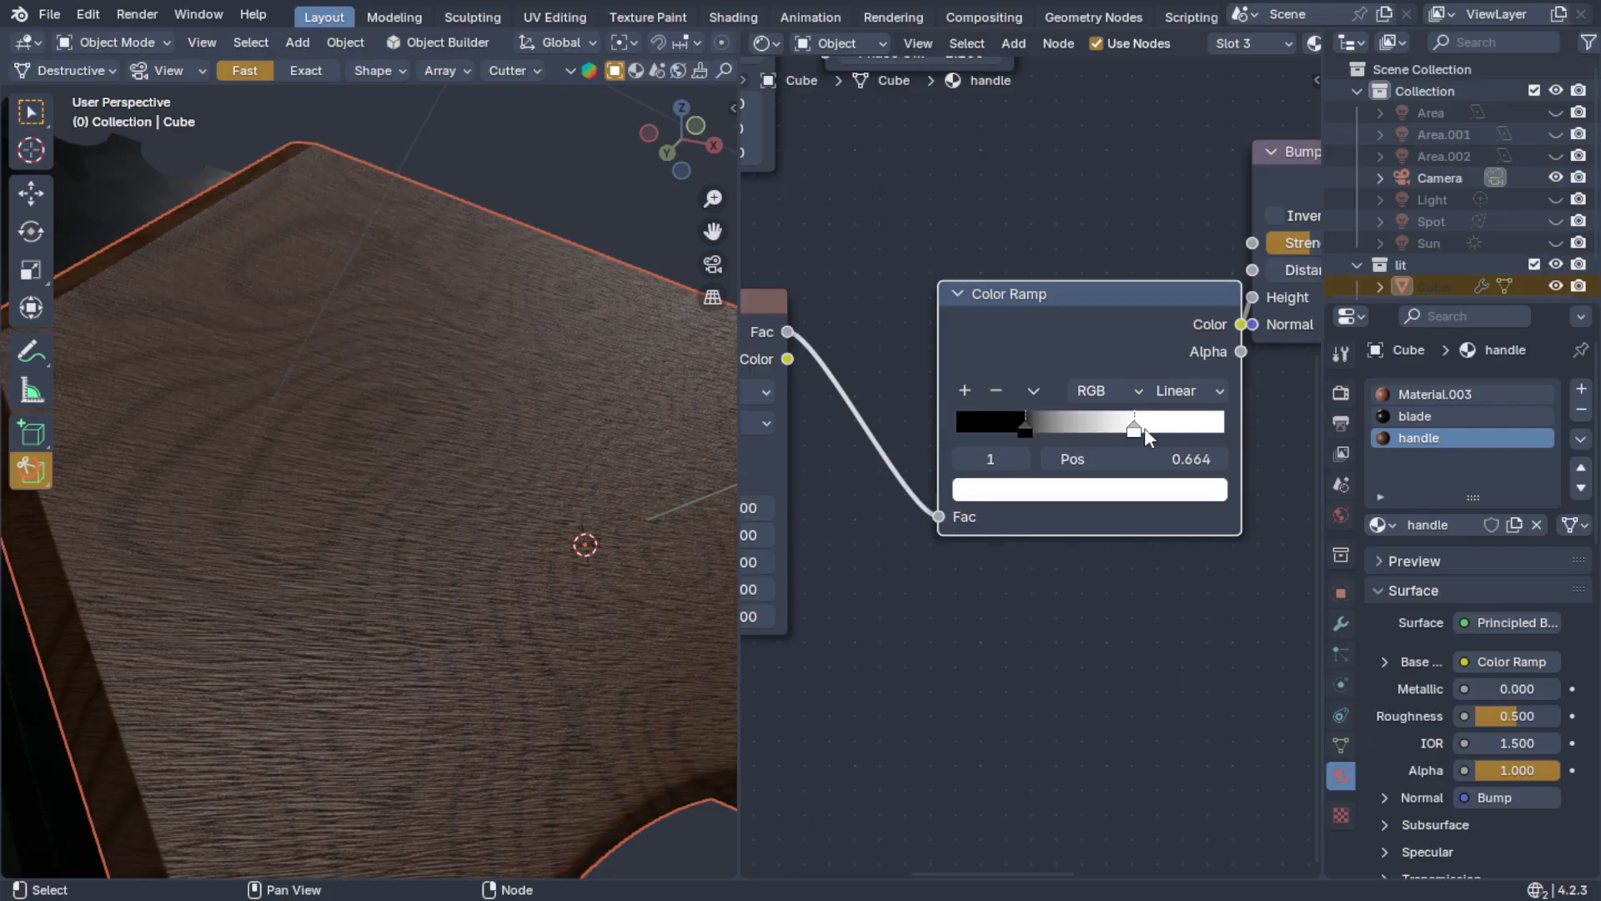
left_click_drag(1037, 430, 1131, 431)
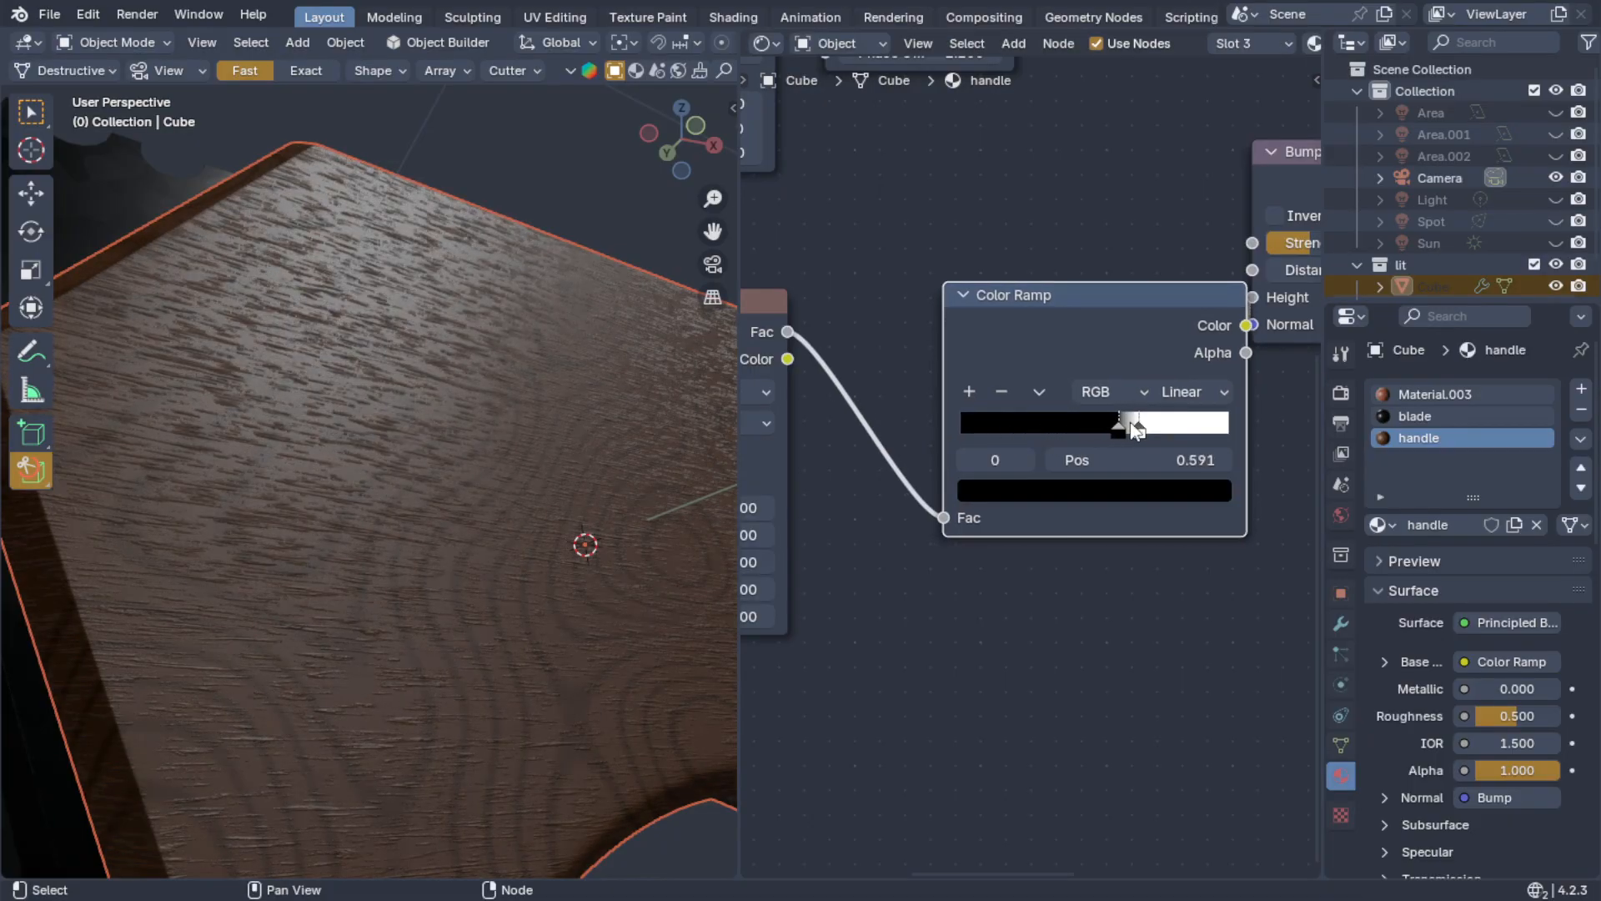
- Check the grain up close, move the bump Color Ramp's black stop to 0.014 and bring its white stop nearer the middle
middle_click_drag(314, 374, 325, 527)
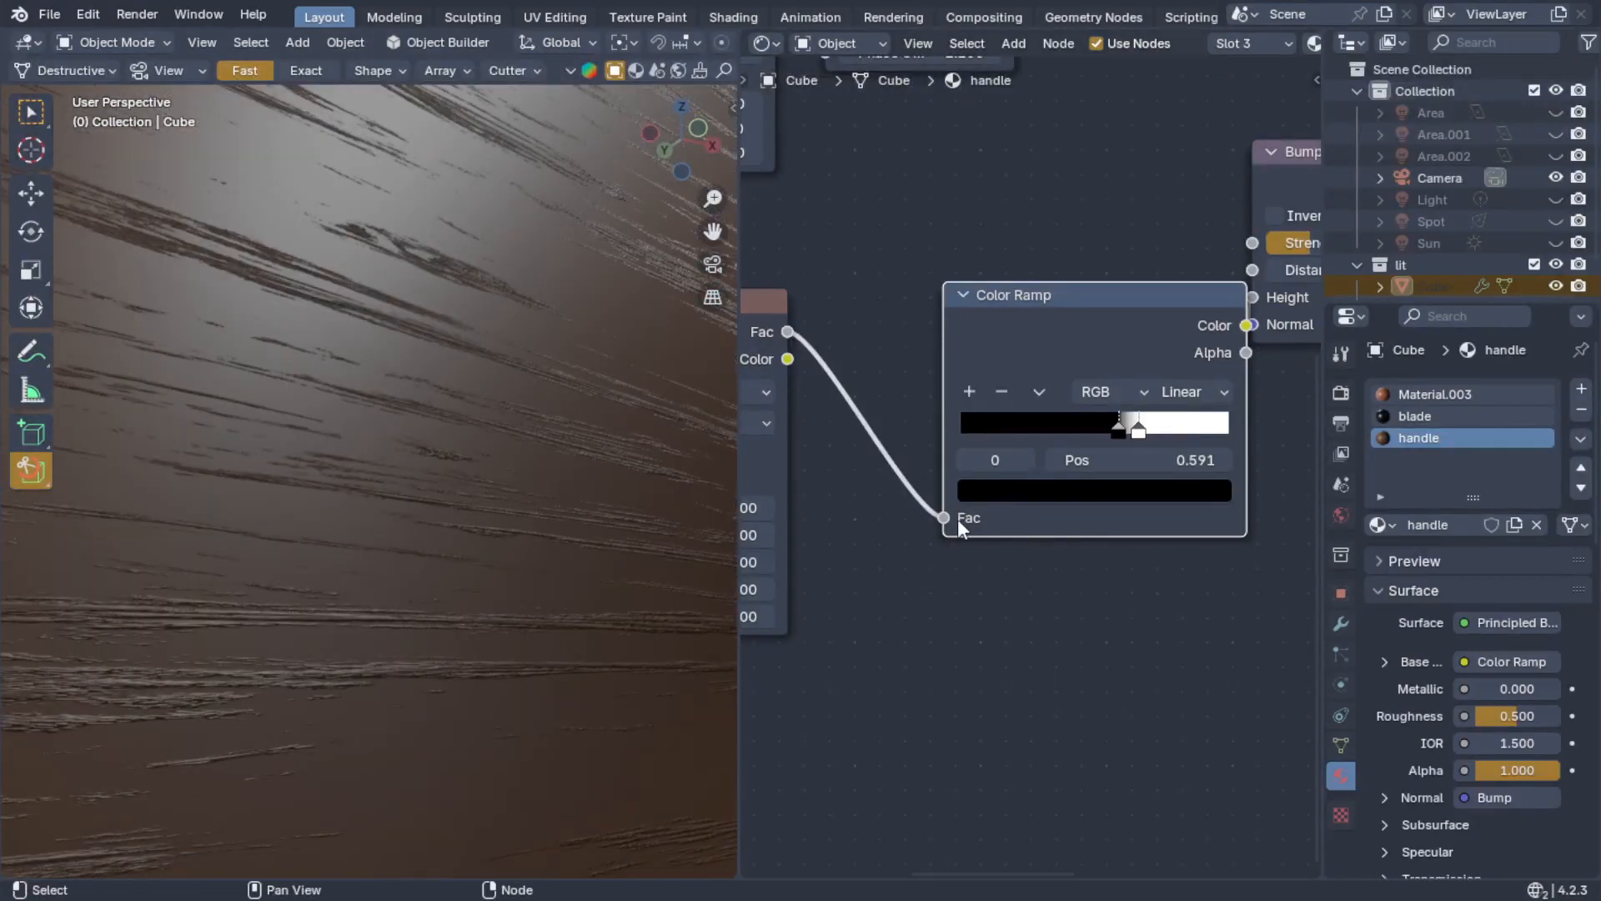
left_click_drag(1118, 427, 1010, 429)
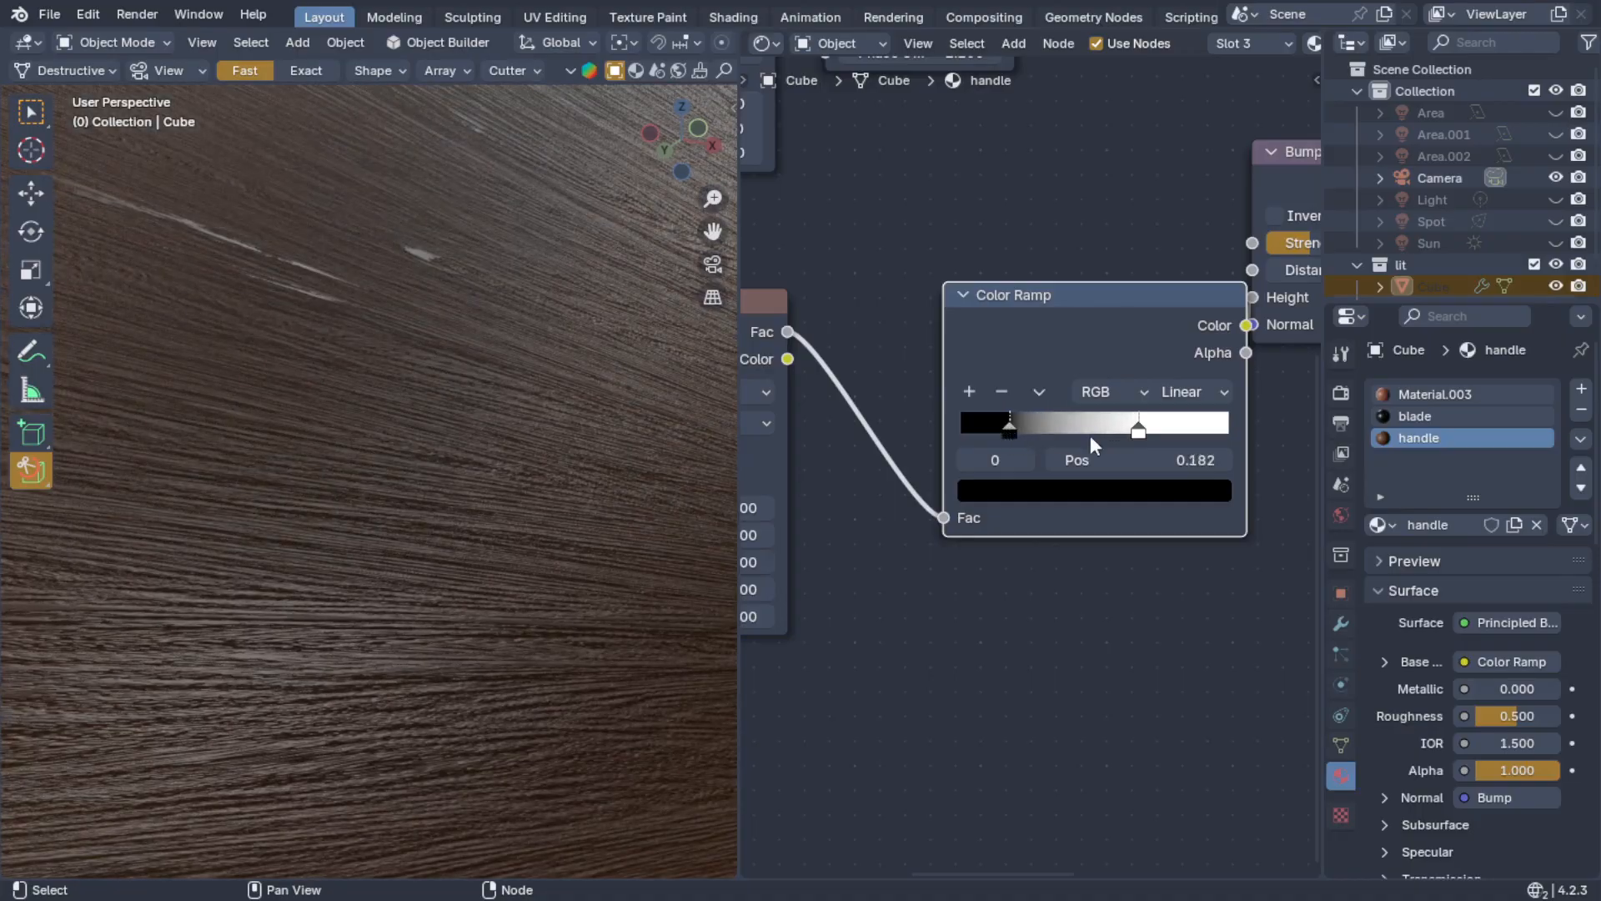
left_click_drag(1147, 435, 918, 428)
left_click(964, 430)
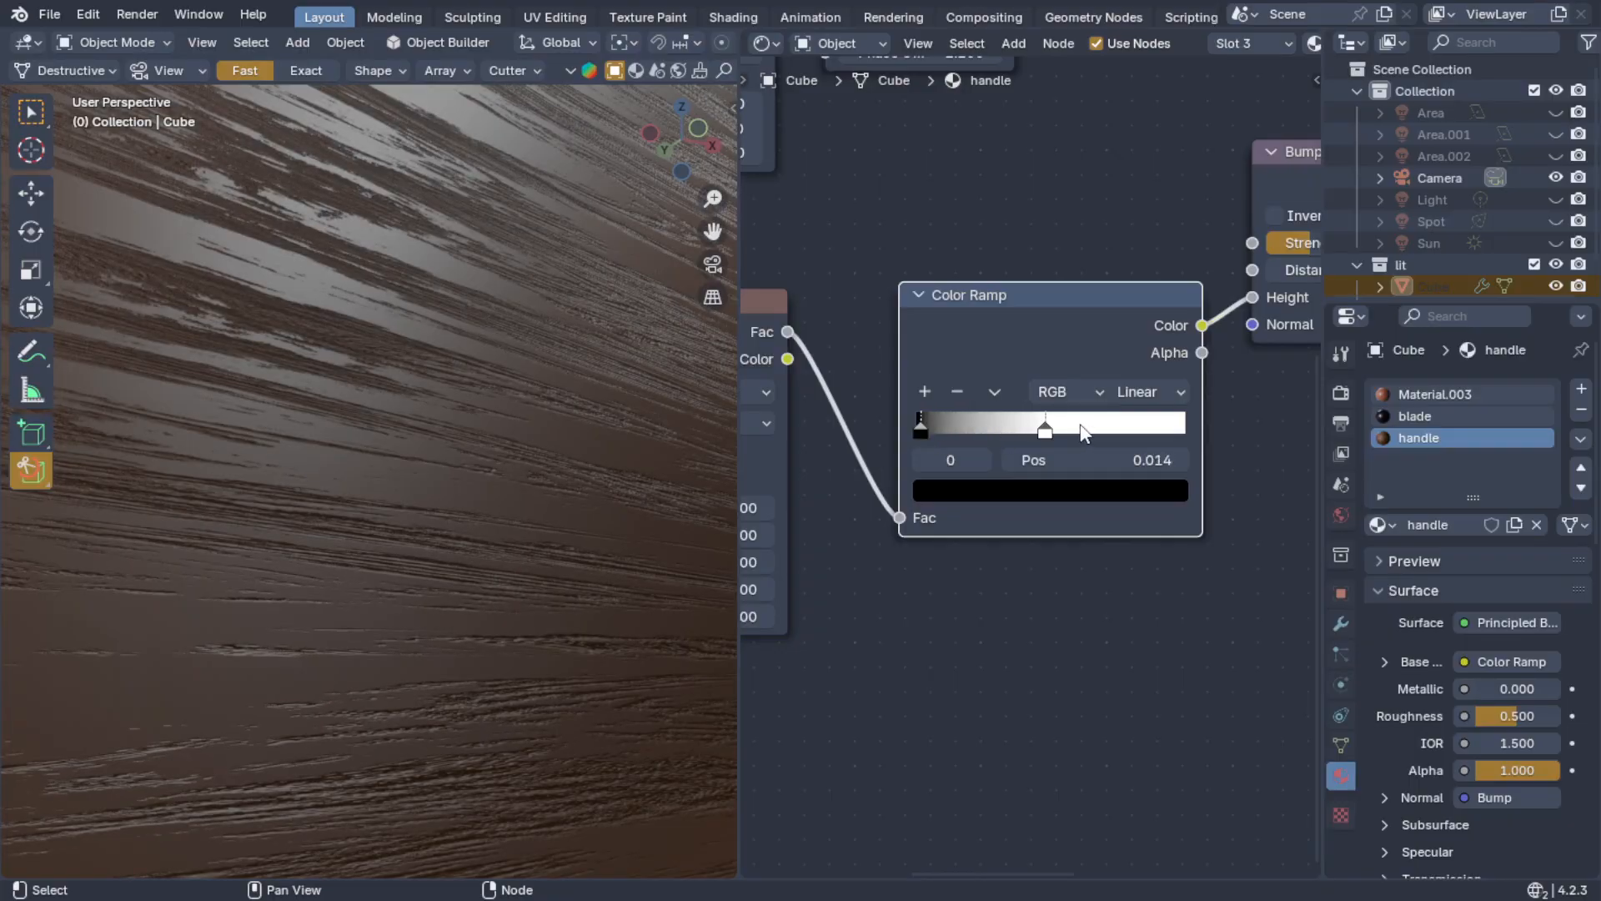
- Set the bump Color Ramp's white stop to 0.682 and move its black stop inward to about a quarter of the ramp
left_click_drag(1044, 430, 1156, 435)
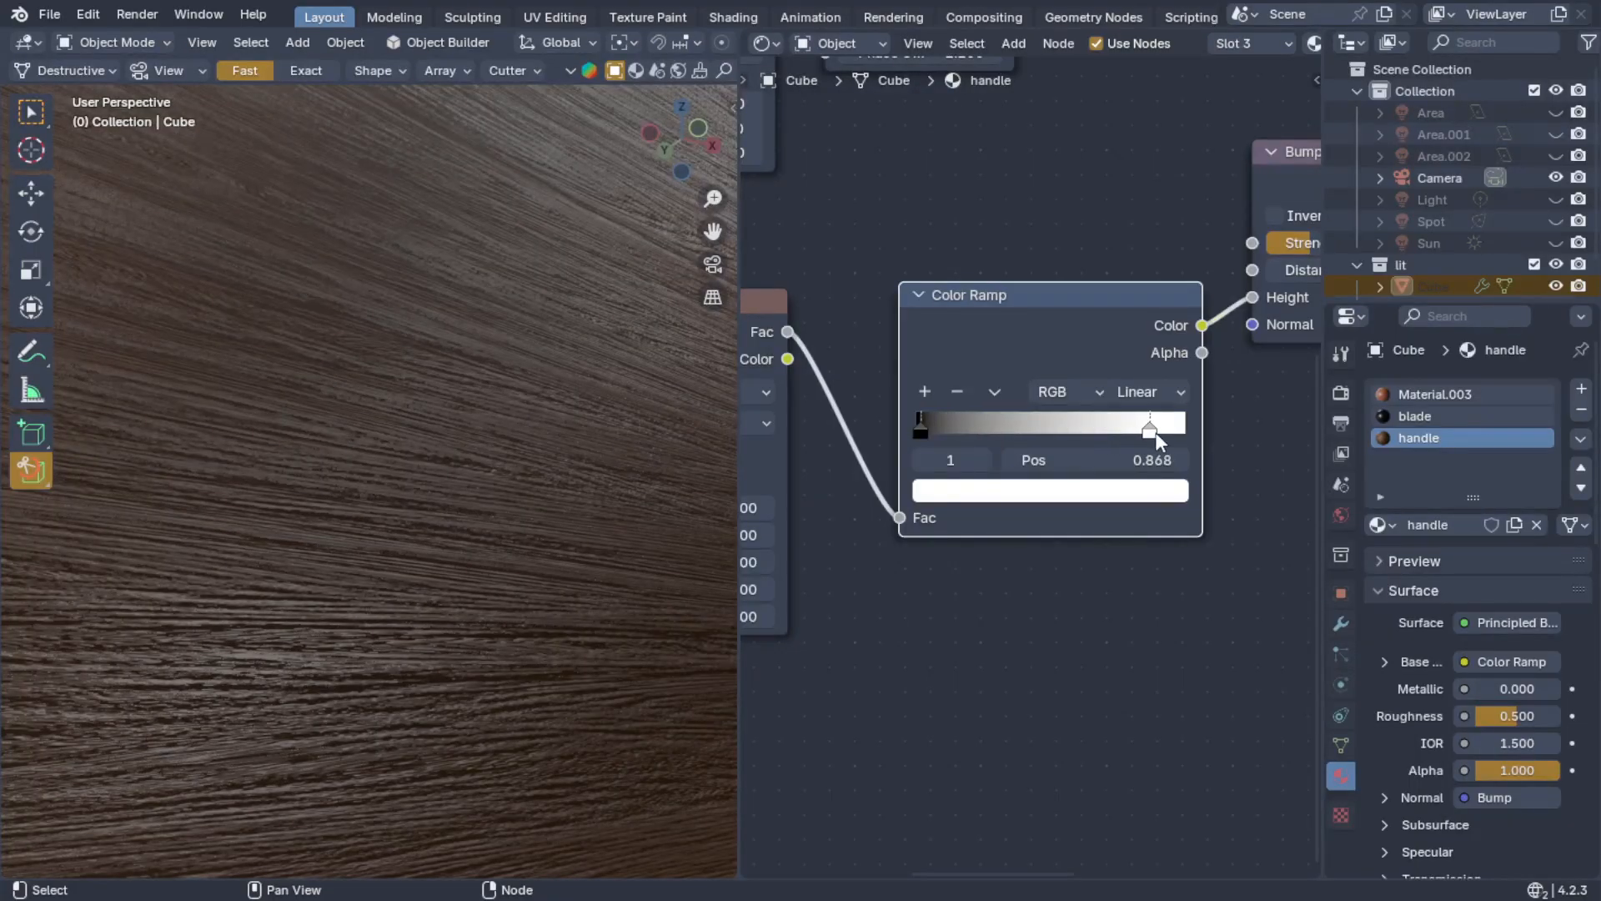
left_click_drag(930, 430, 1004, 429)
left_click_drag(1151, 433, 1092, 444)
scroll(959, 517, "down", 1)
scroll(469, 372, "down", 6)
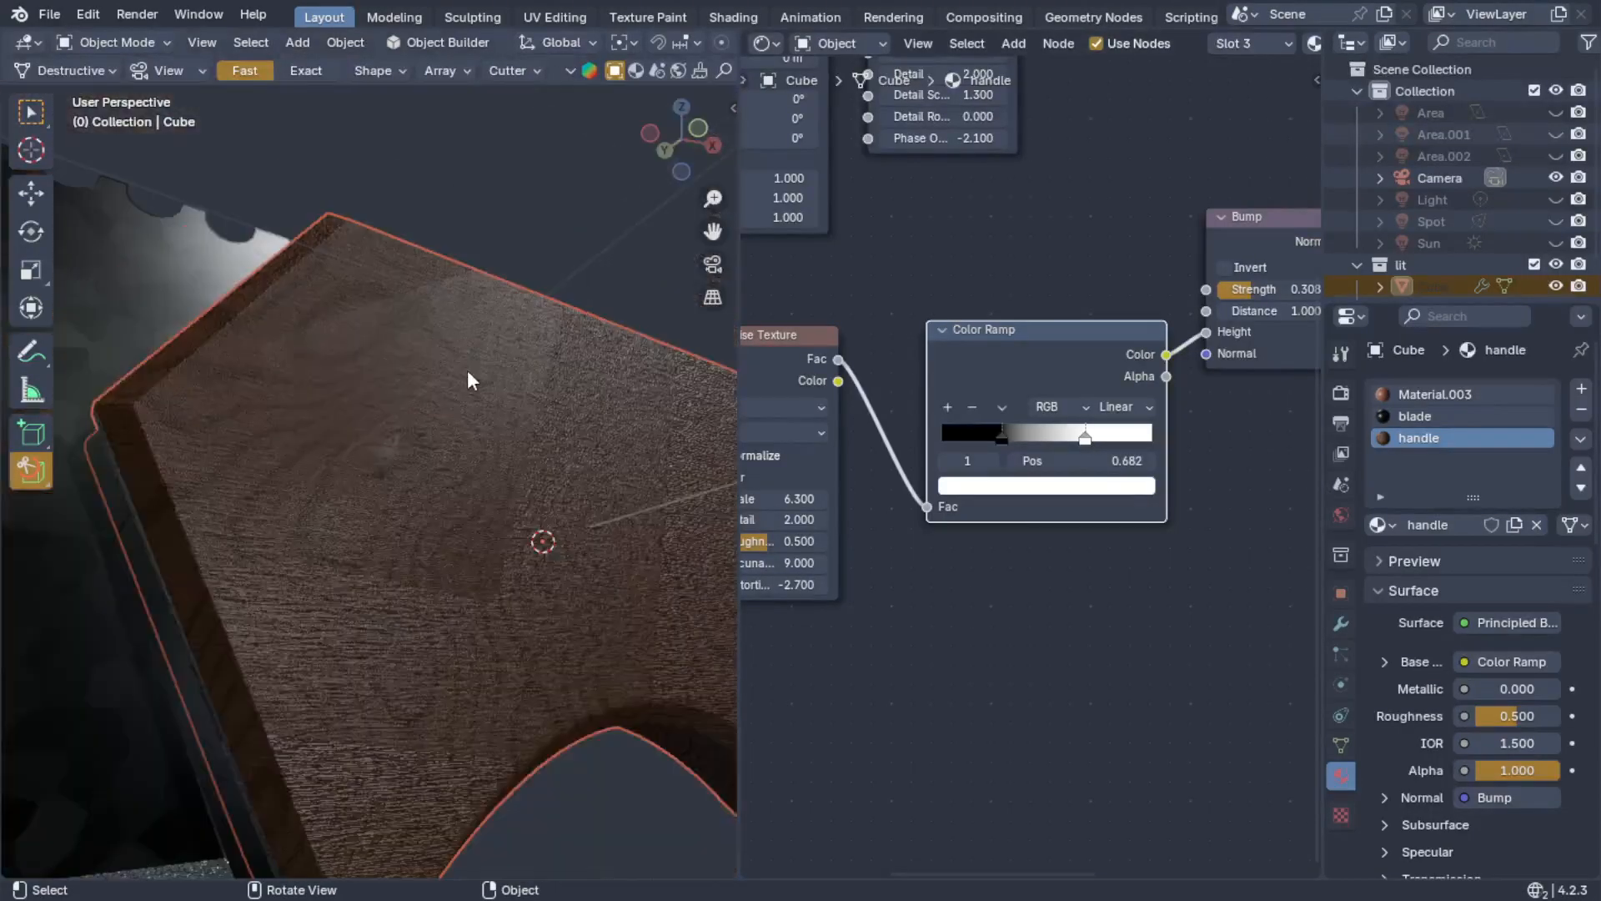
scroll(464, 447, "up", 5)
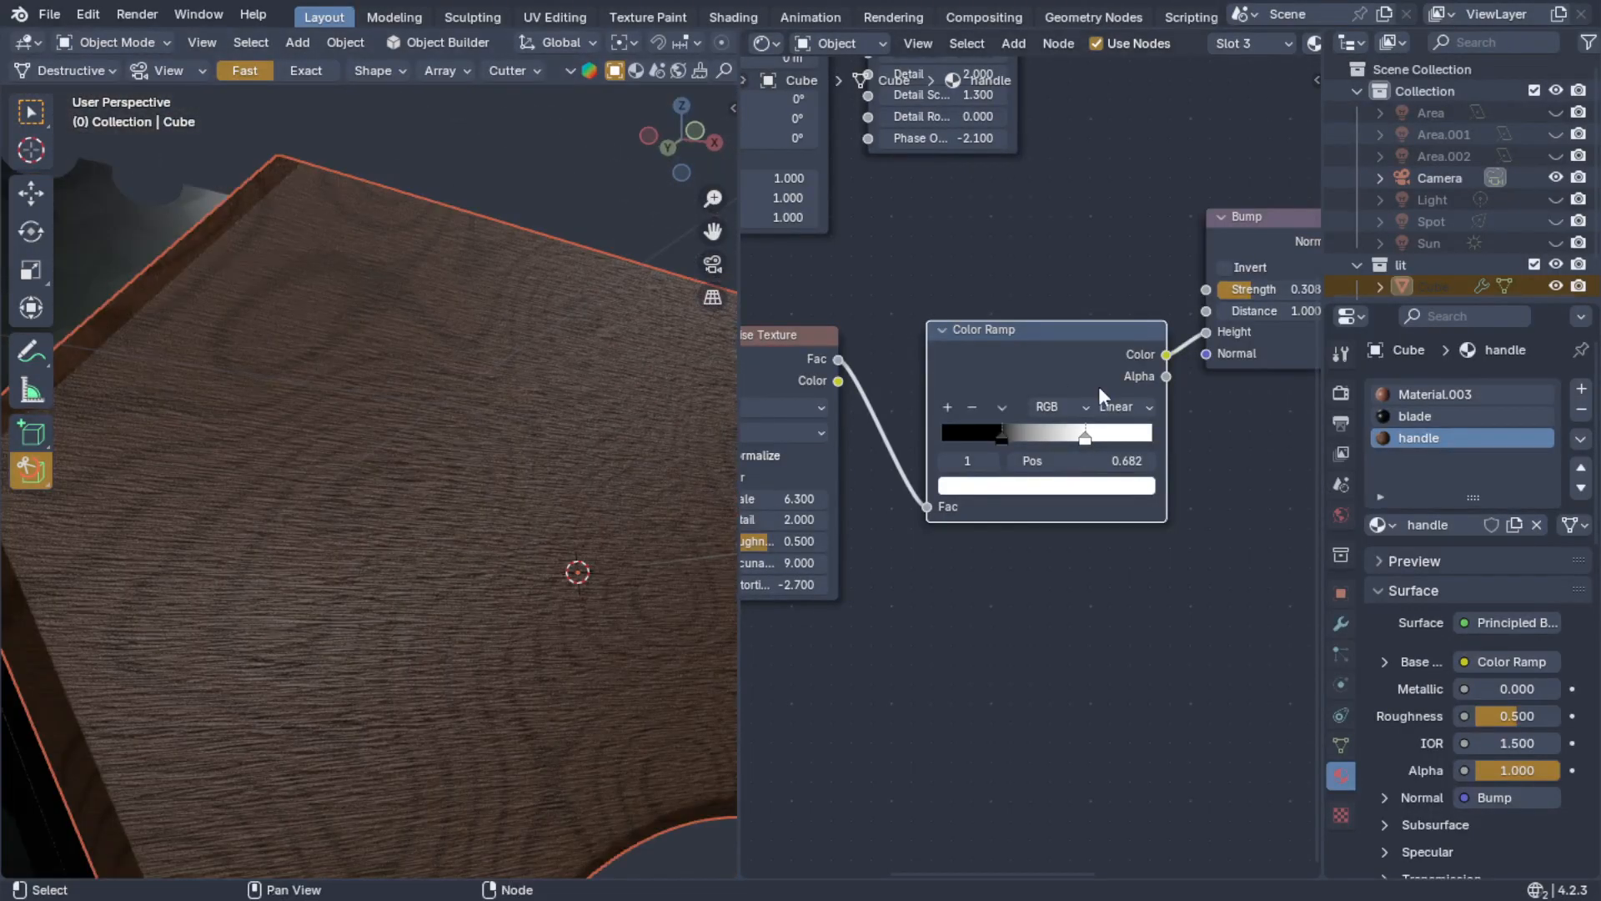
- Set the handle's Bump node strength to 0.042 and its distance to 0.600, checking the softened grain
middle_click_drag(1262, 380, 1117, 460)
scroll(1103, 367, "up", 7)
left_click_drag(1195, 347, 1166, 310)
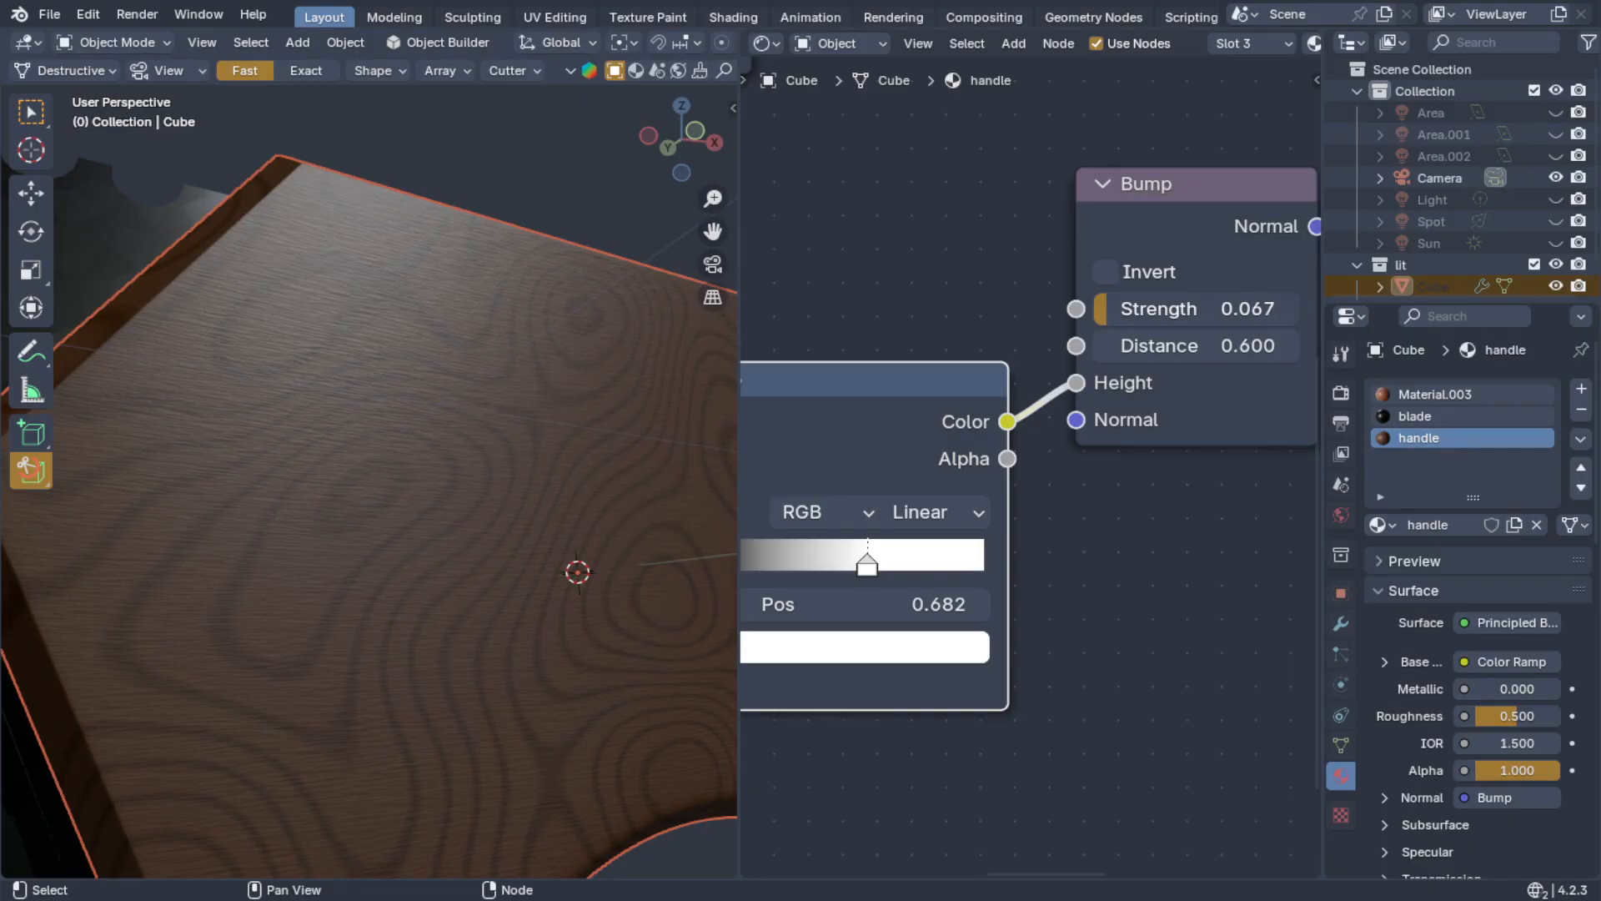
middle_click_drag(407, 407, 470, 413)
scroll(330, 423, "up", 3)
scroll(376, 500, "down", 4)
middle_click_drag(351, 608, 322, 699)
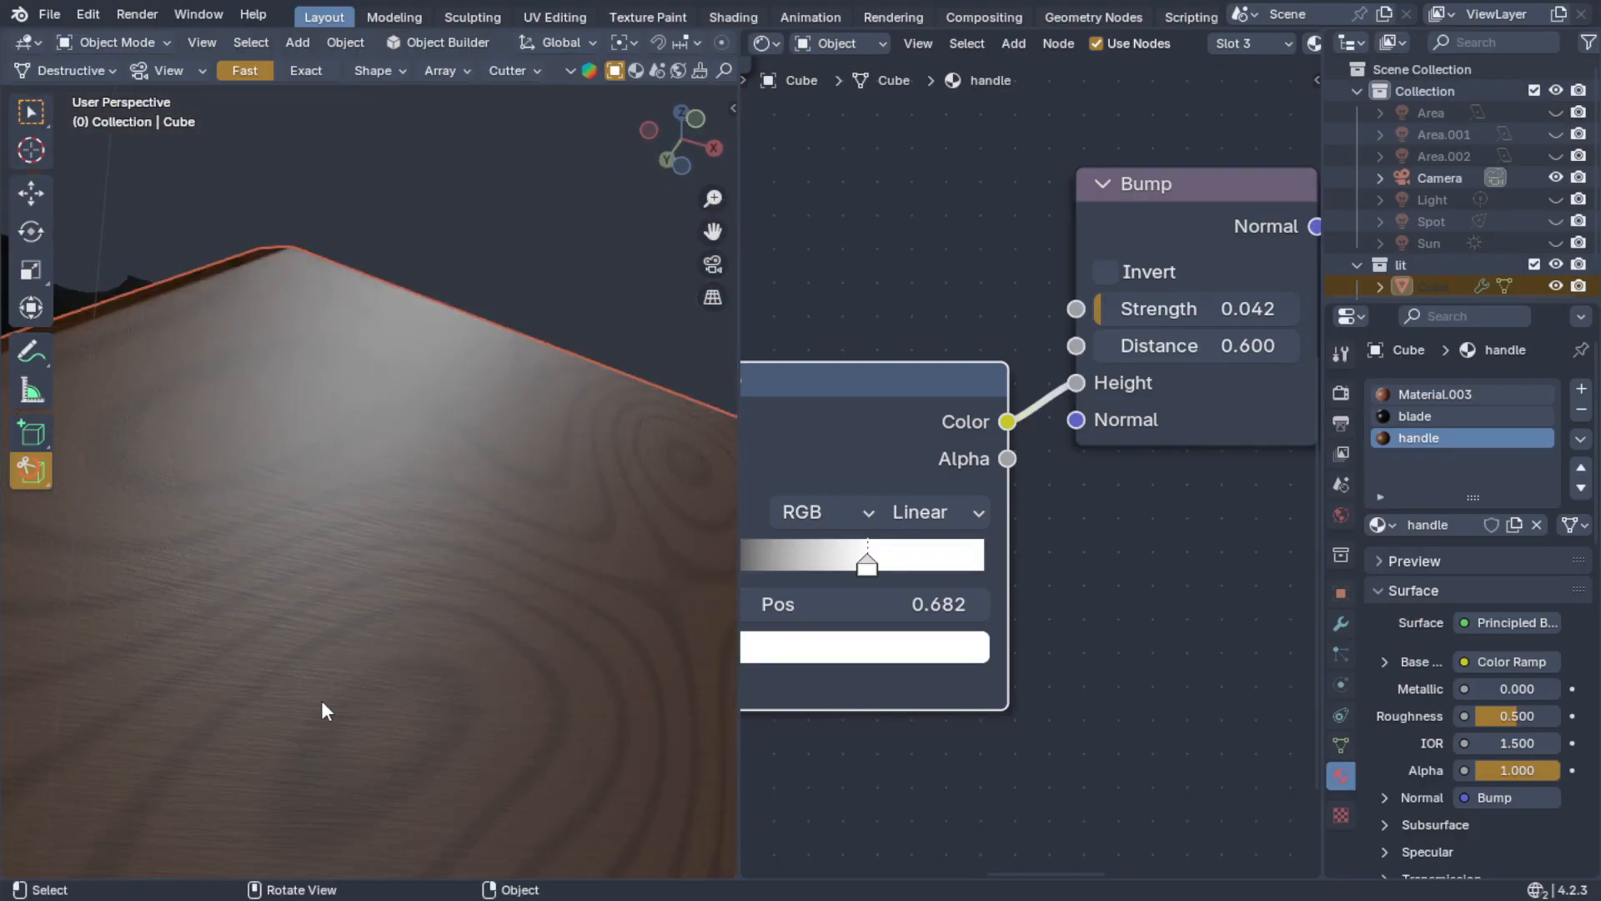
- Review the handle's Mapping and Color Ramp nodes and examine the wood on the whole knife from farther away
middle_click_drag(383, 633, 411, 649)
middle_click_drag(832, 796, 1147, 494)
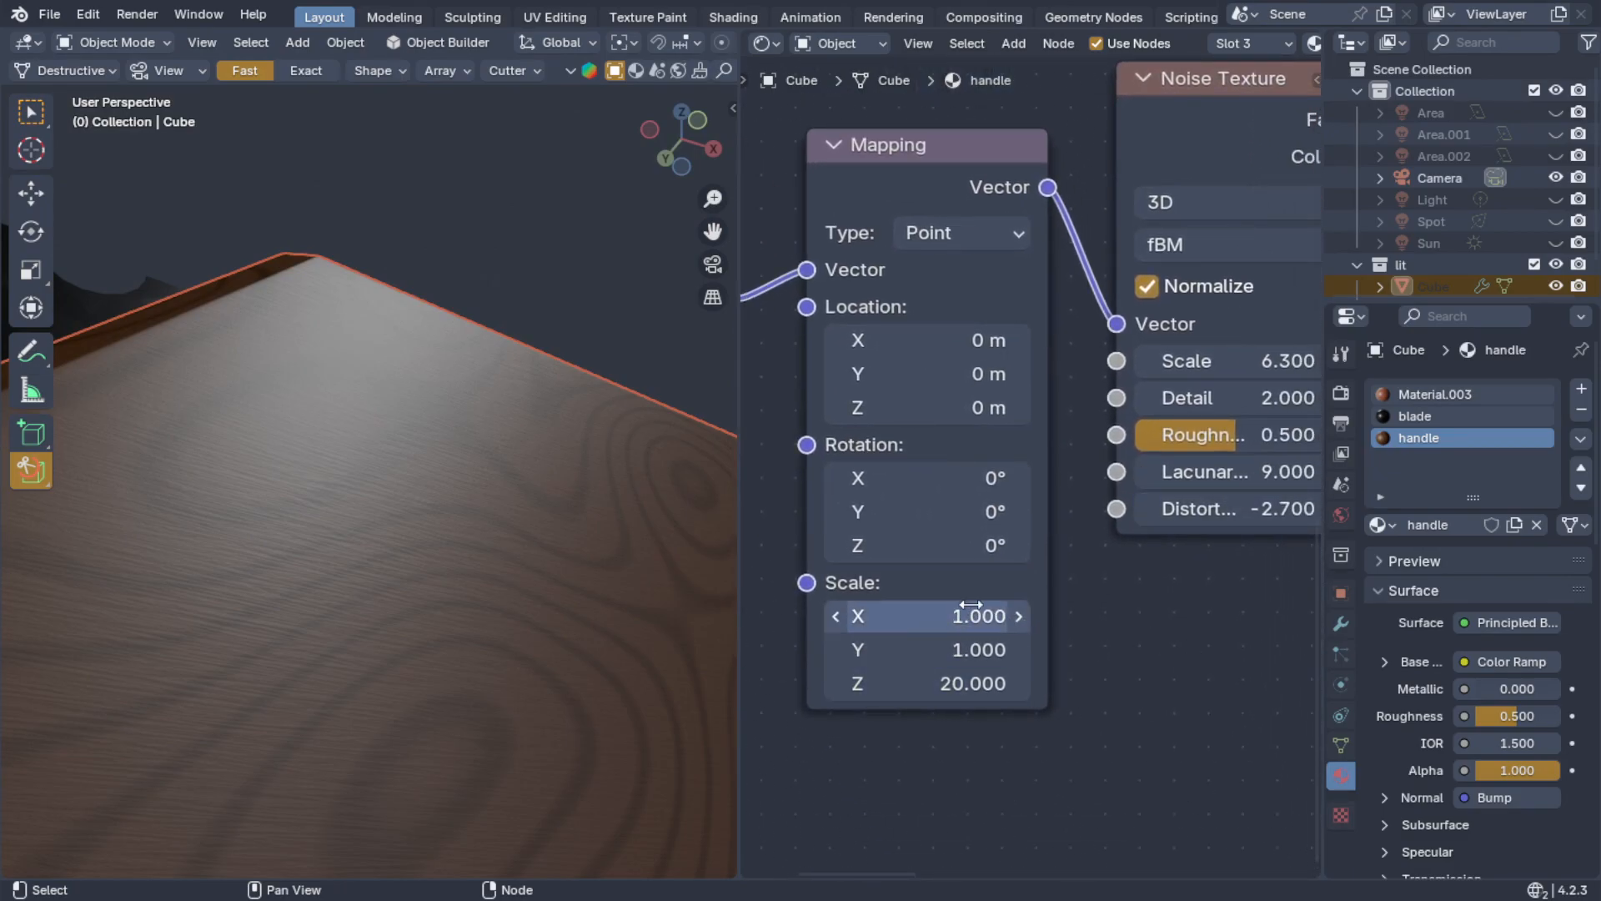
middle_click_drag(1053, 684, 854, 851)
scroll(276, 680, "down", 7)
middle_click_drag(267, 675, 160, 776)
scroll(274, 673, "up", 3)
middle_click_drag(274, 673, 368, 493)
scroll(442, 621, "down", 2)
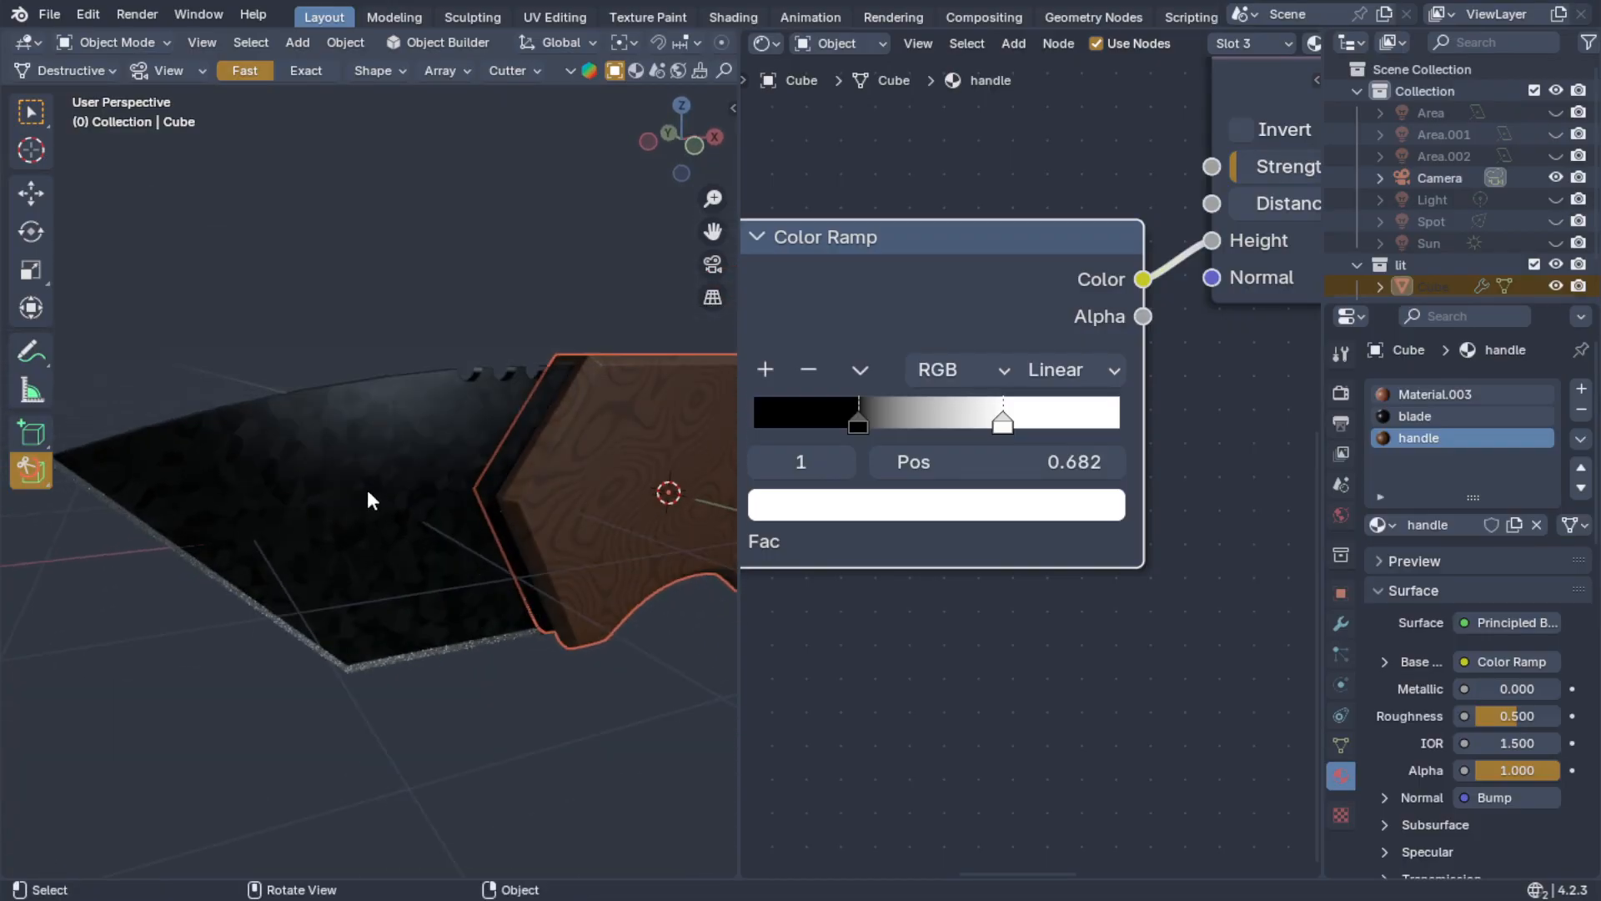
- Select the blade and examine its Material.001 node setup and the brushed cutting edge up close
left_click(359, 473)
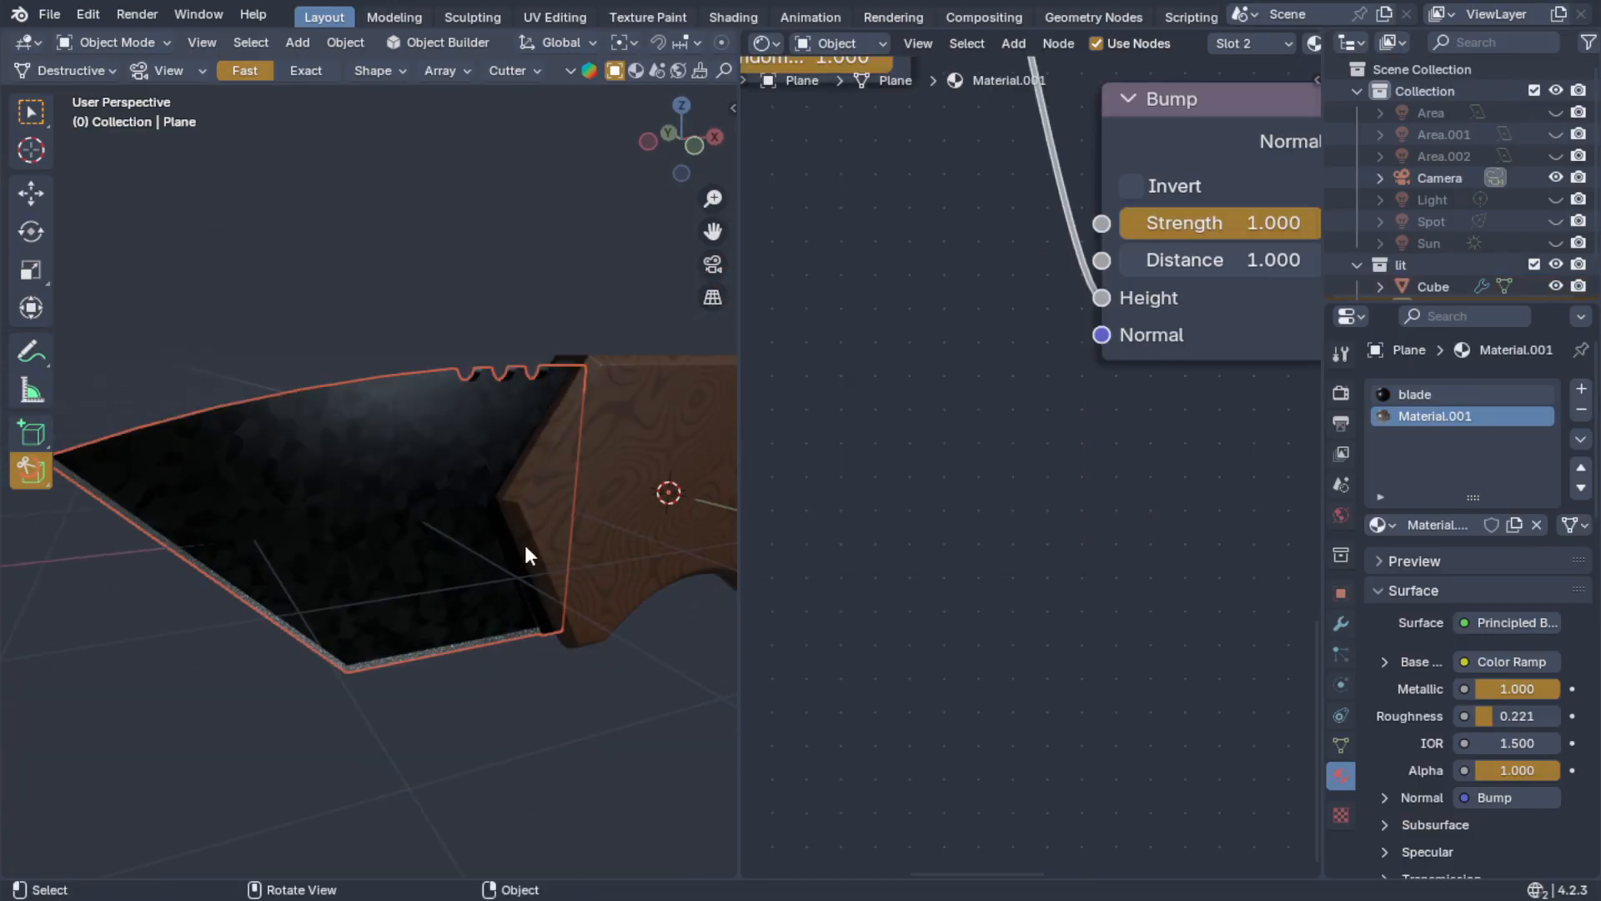
scroll(924, 553, "down", 8)
middle_click_drag(878, 542, 877, 603)
scroll(371, 530, "up", 6)
middle_click_drag(371, 530, 464, 518)
scroll(402, 509, "down", 4)
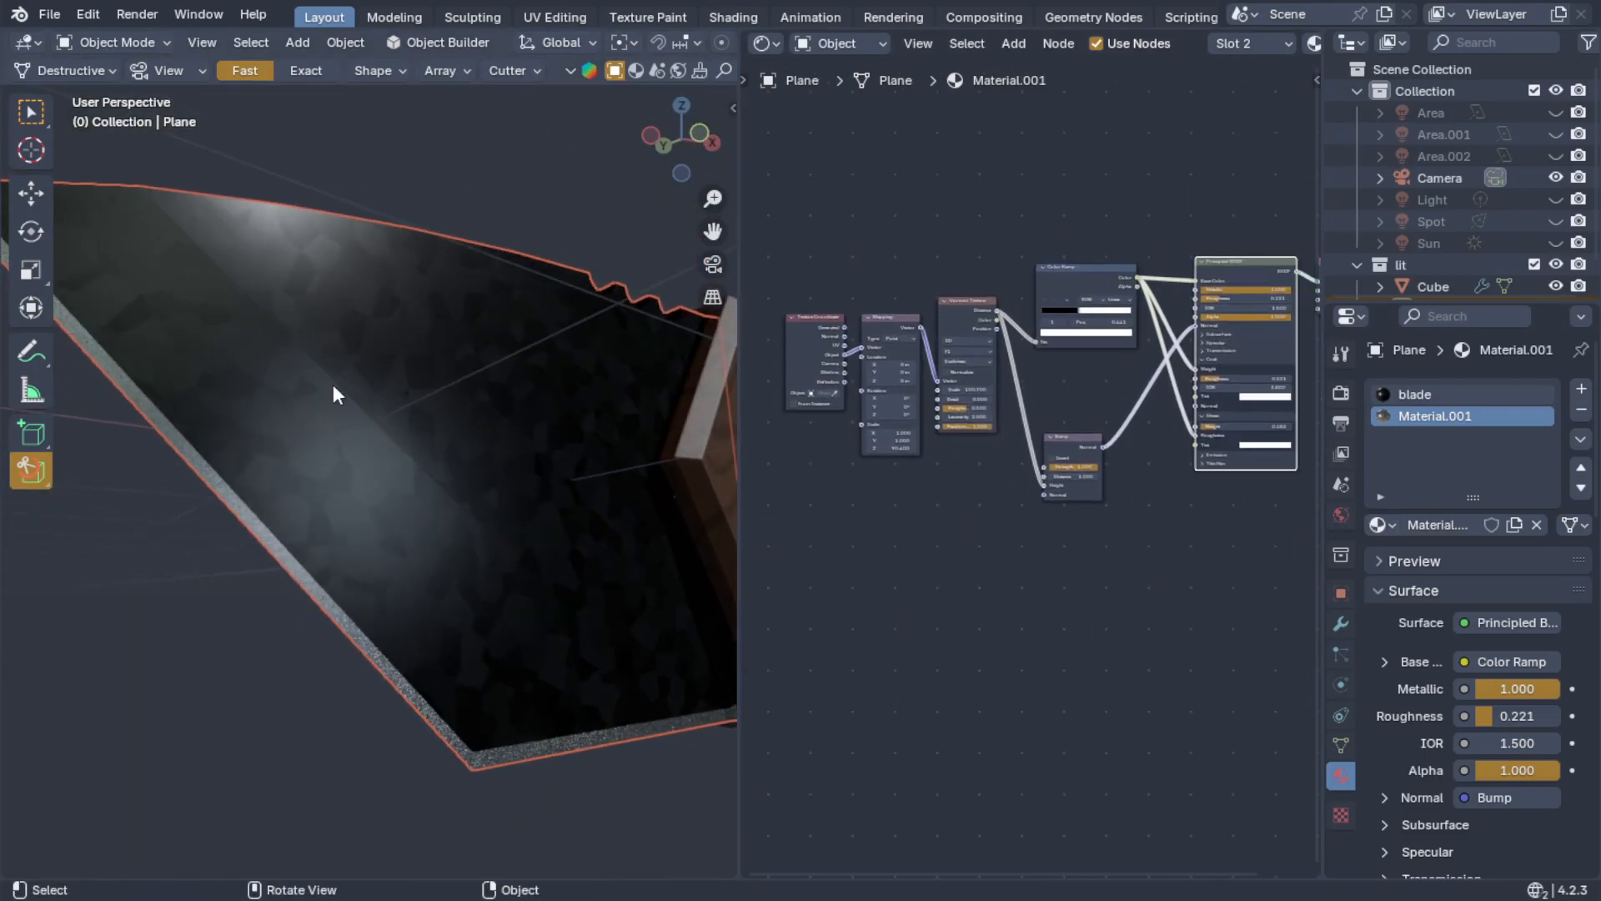
middle_click_drag(315, 588, 302, 541)
scroll(302, 541, "down", 3)
middle_click_drag(242, 461, 367, 626, "shift")
middle_click(363, 570, "alt")
scroll(368, 569, "down", 5)
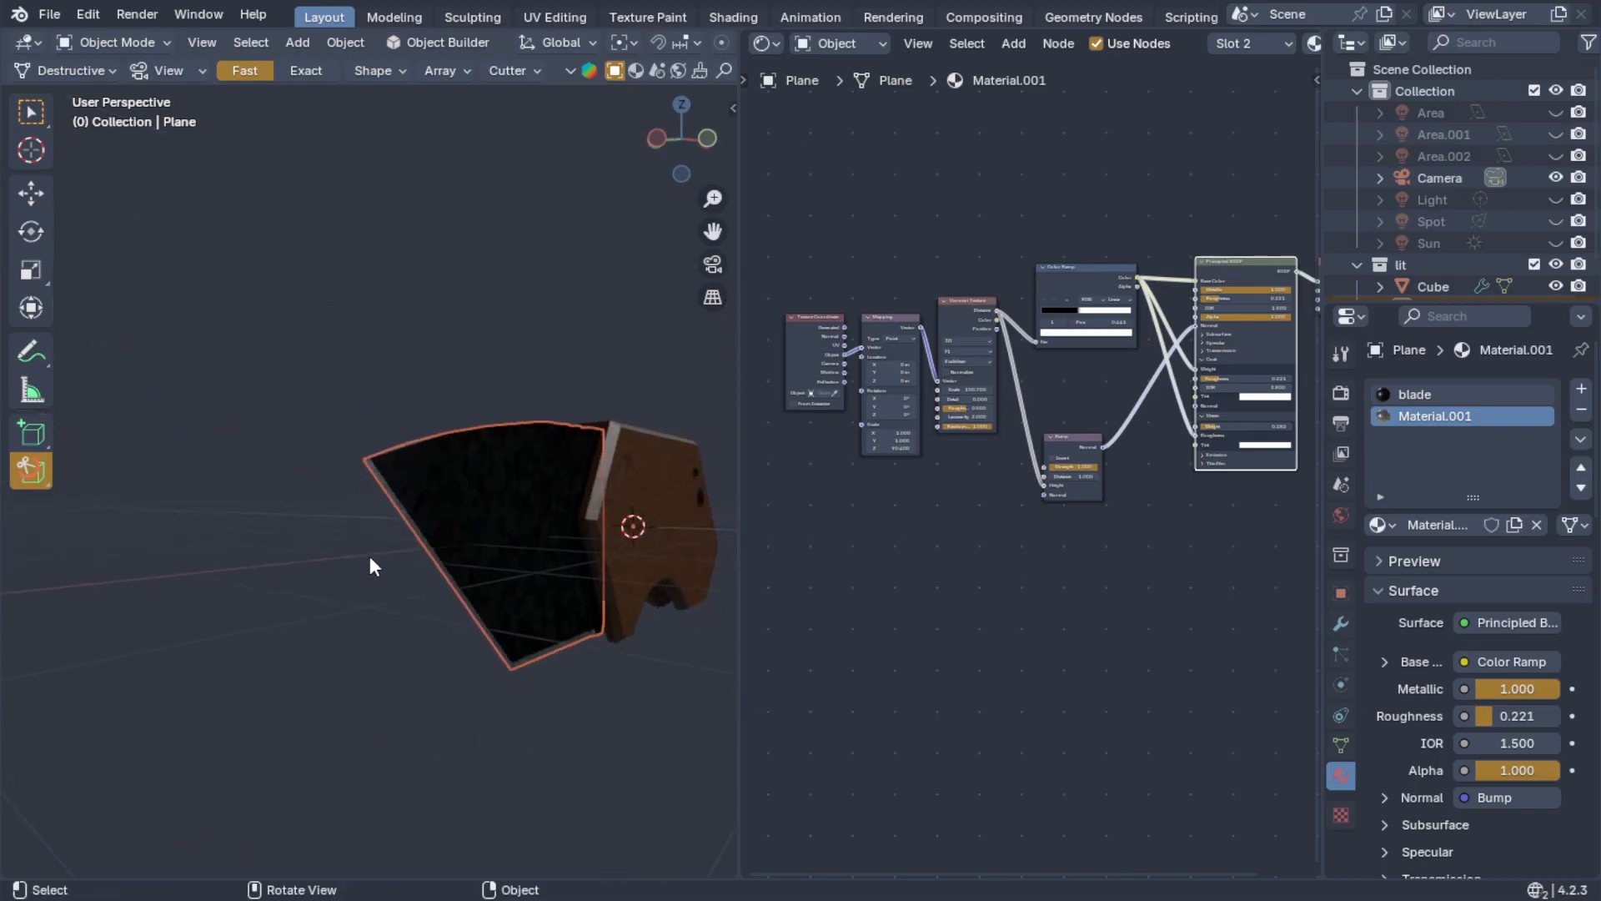
scroll(374, 514, "up", 11)
middle_click_drag(433, 427, 253, 558, "shift")
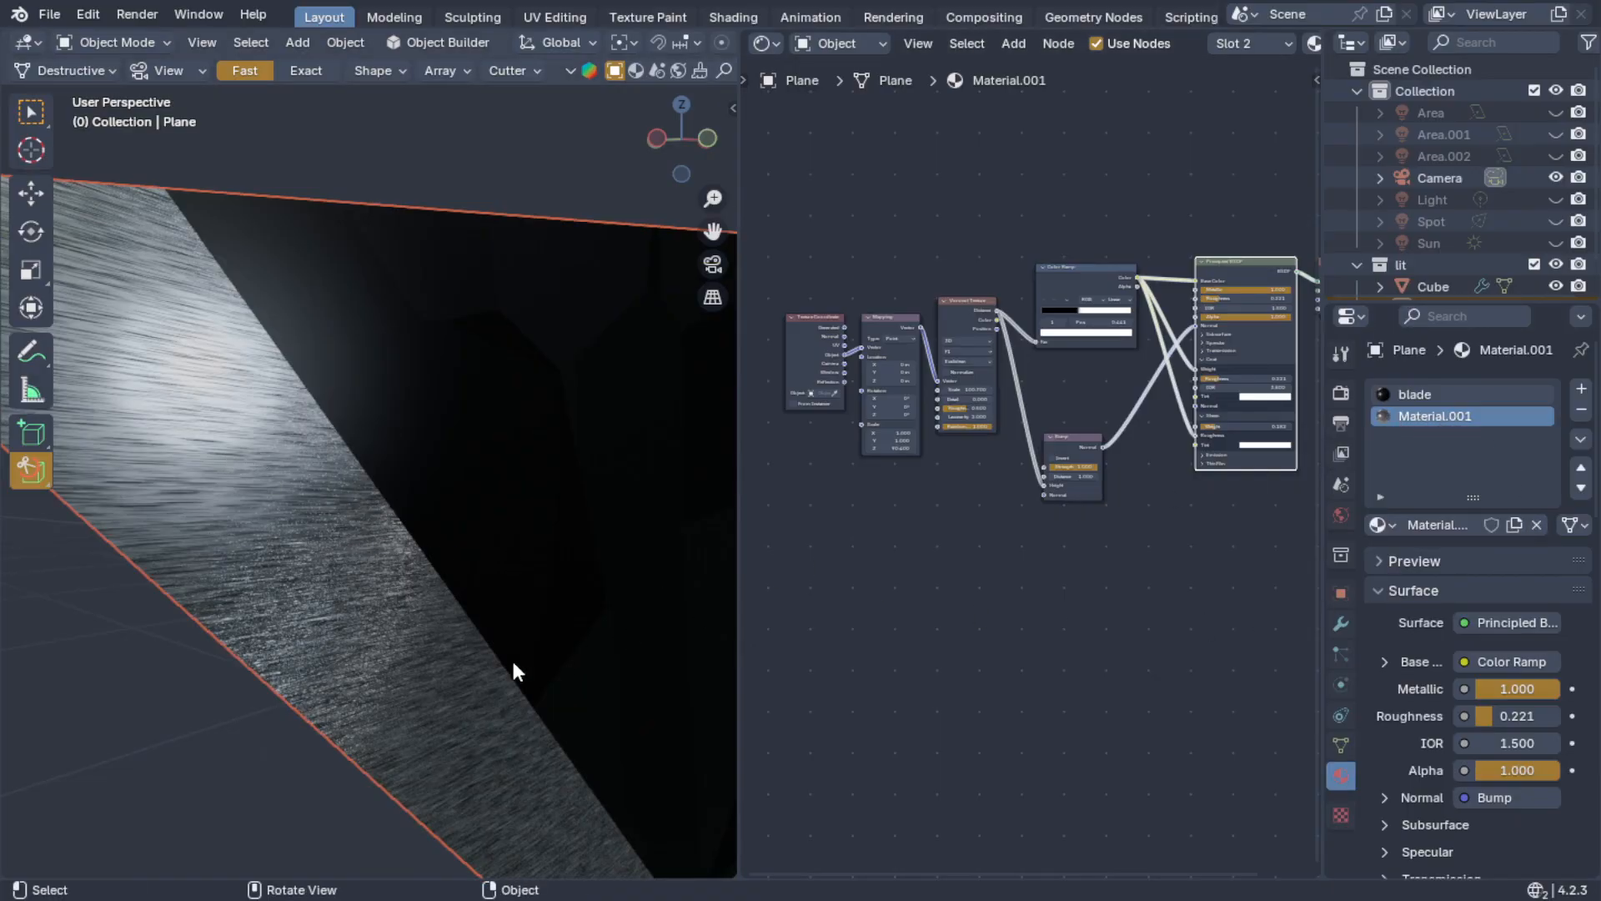
- In the blade material, delete the Multiply node before the Principled BSDF and connect the remaining Multiply's Result to Base Color
left_click(1422, 396)
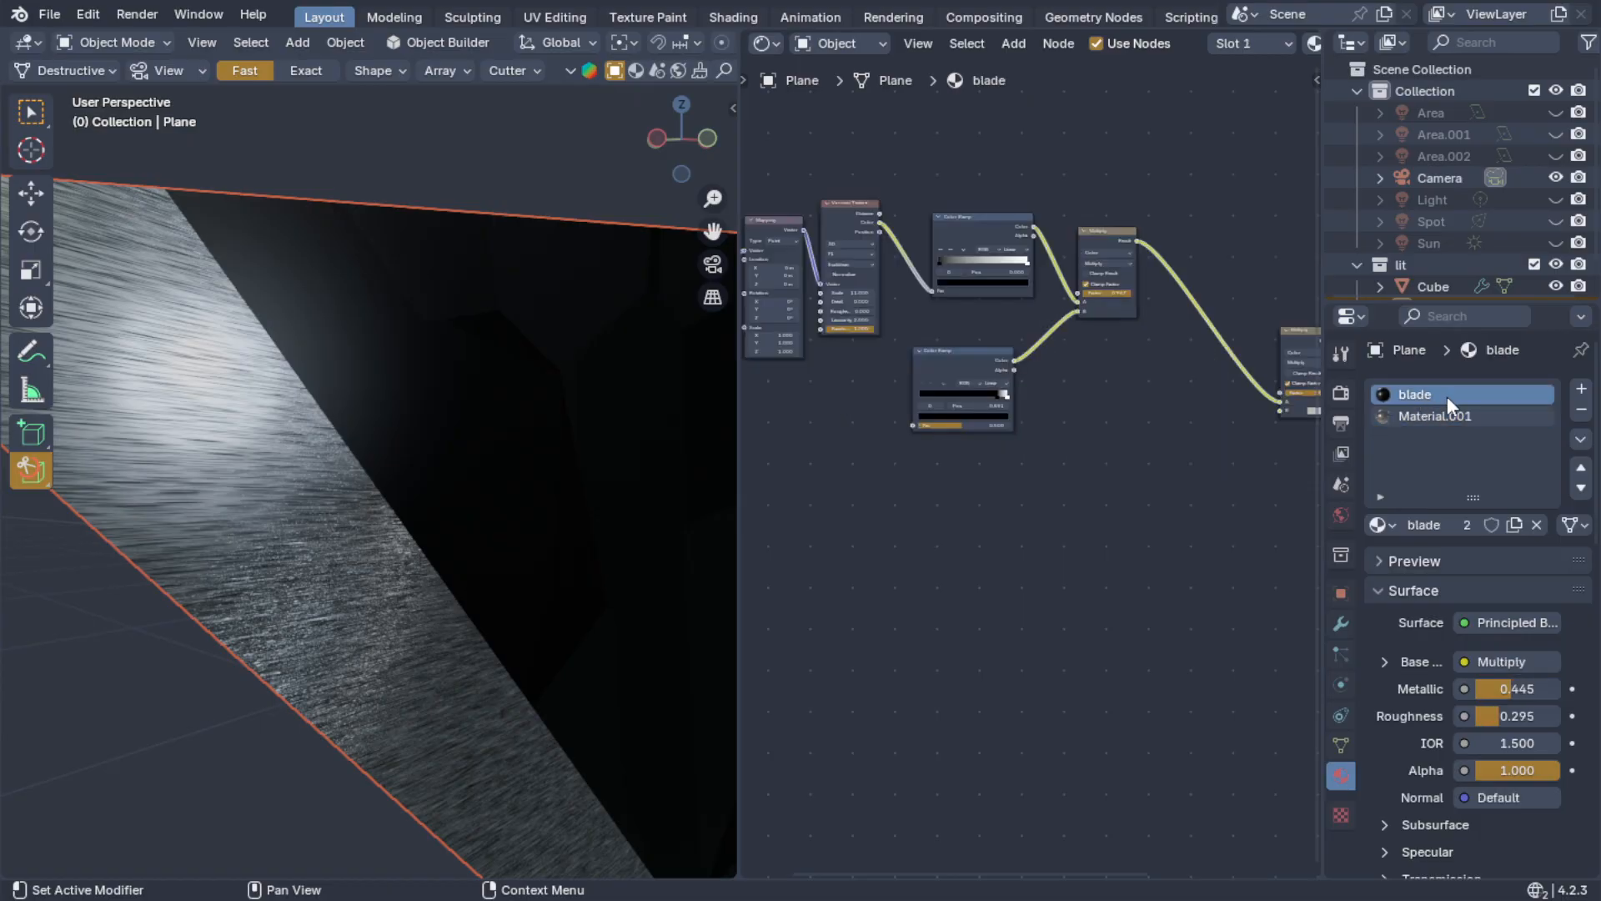
middle_click_drag(613, 461, 511, 560)
middle_click_drag(622, 544, 400, 472, "shift")
mouse_move(589, 502)
middle_mouse_down("shift")
mouse_move(350, 502)
mouse_move(482, 639)
middle_mouse_up("shift")
middle_click_drag(974, 609, 1013, 719)
scroll(1014, 717, "up", 5)
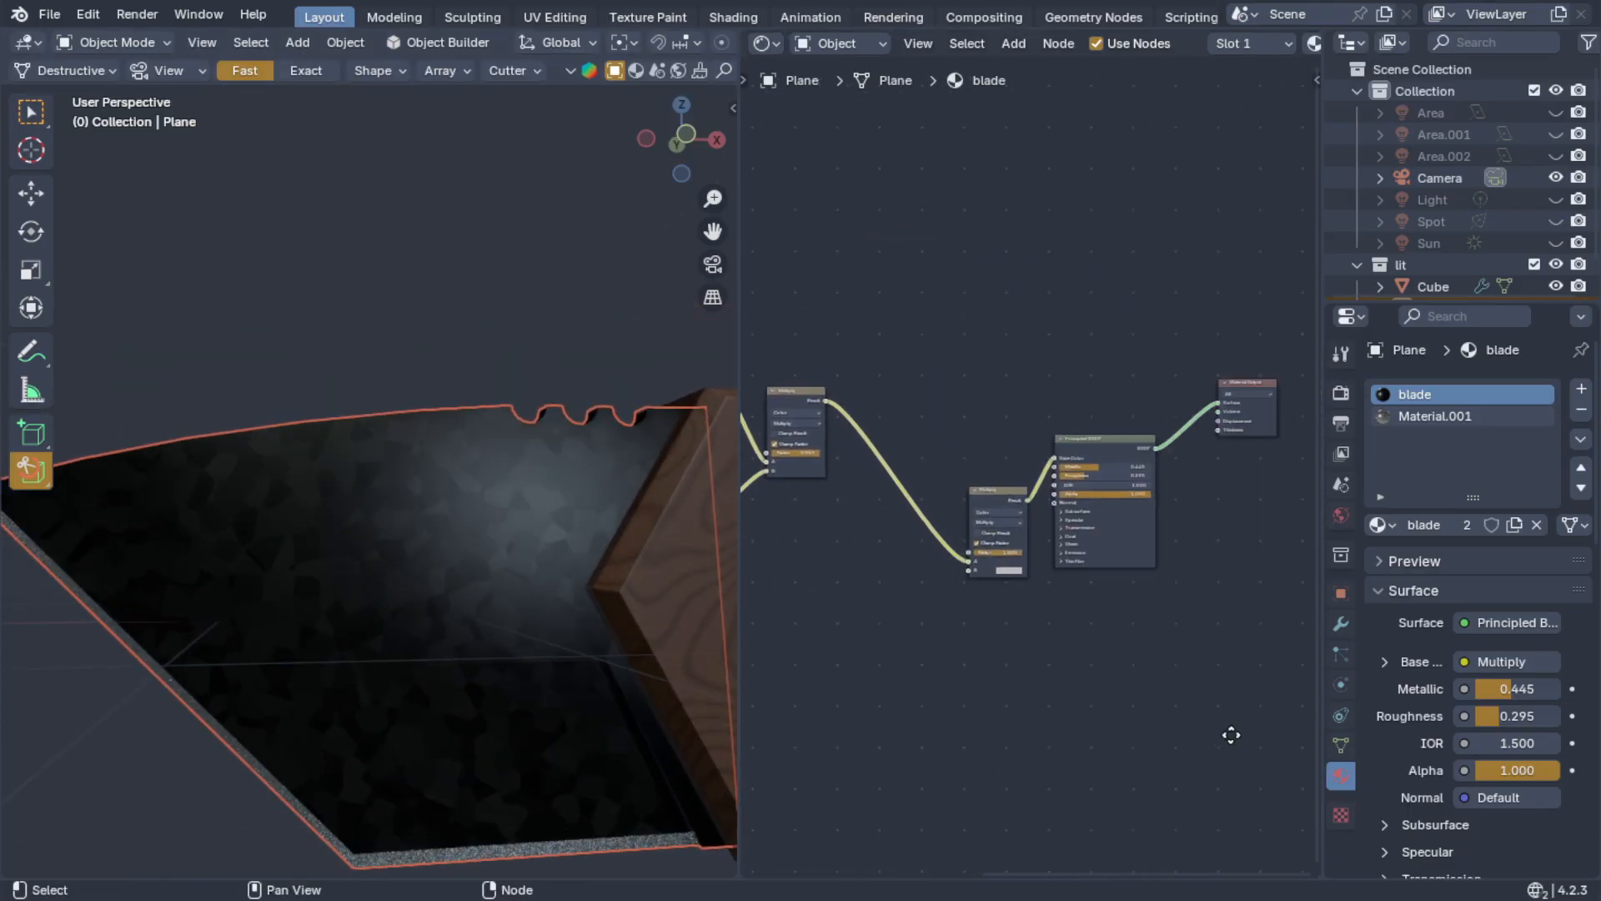
middle_click_drag(1168, 623, 1040, 671)
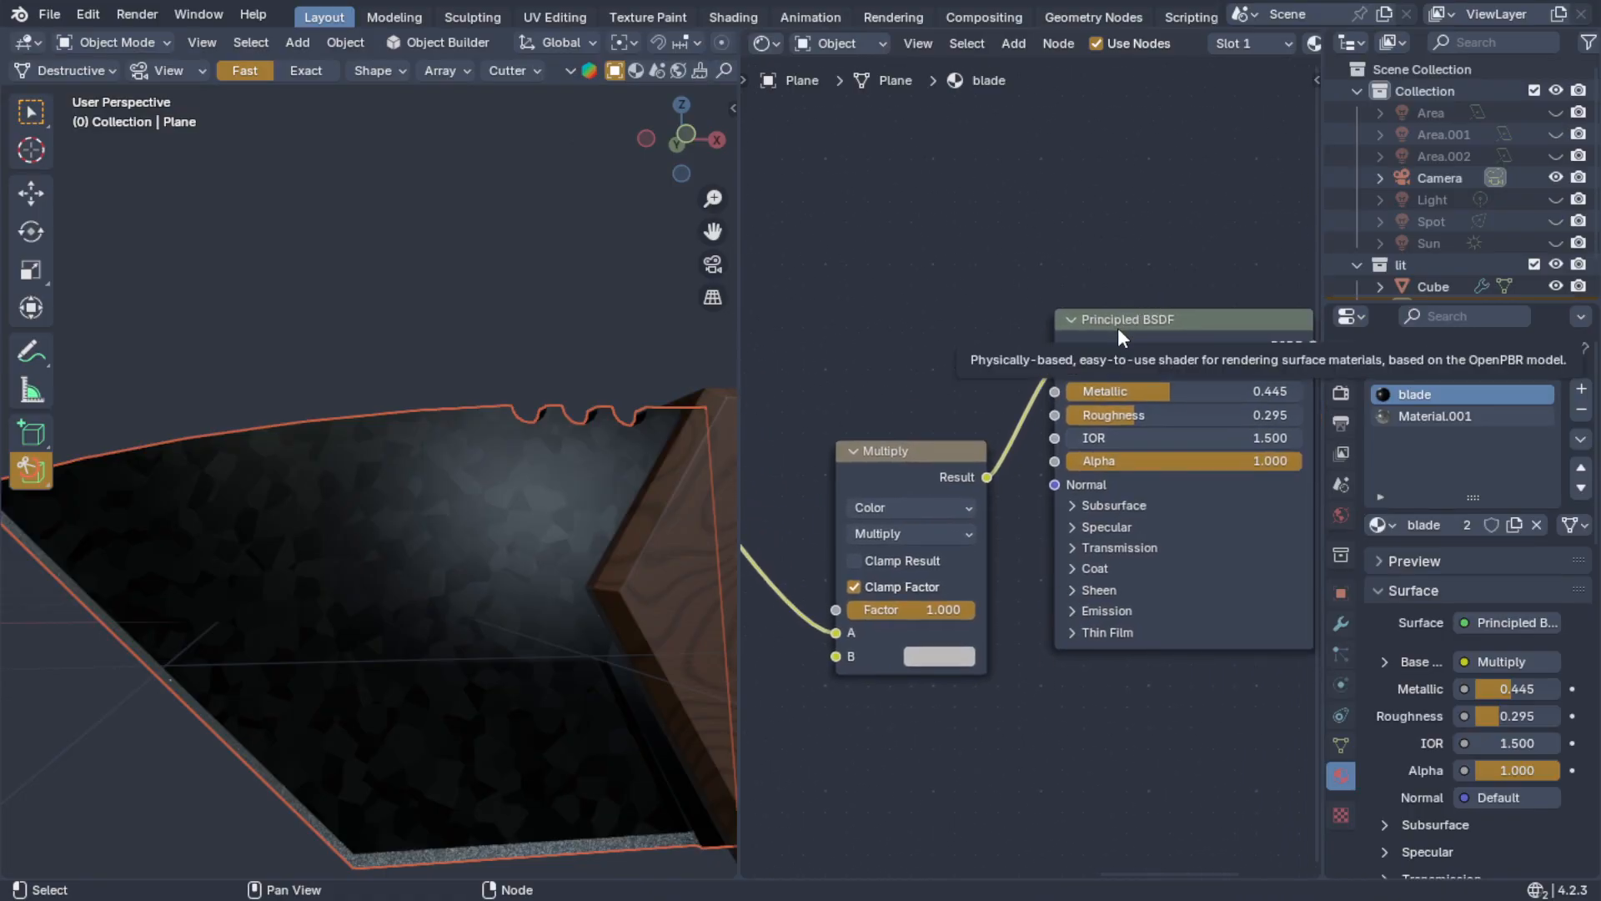
scroll(1028, 571, "down", 3)
middle_click_drag(1021, 642, 1239, 707)
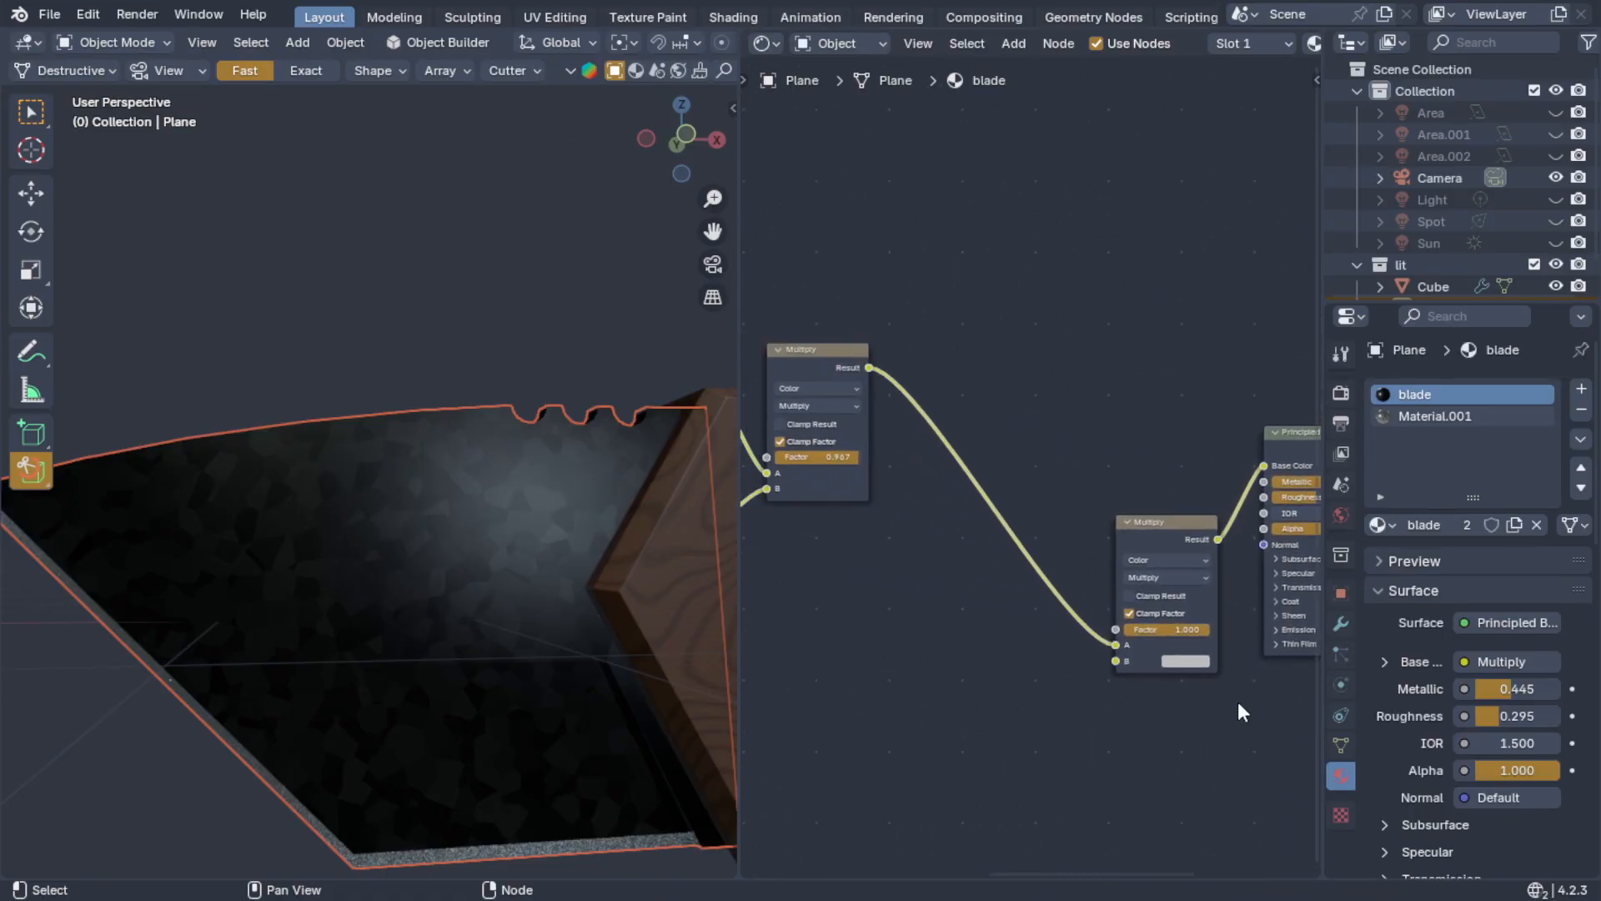
middle_click_drag(929, 525, 936, 502)
left_click(1175, 498)
key("x")
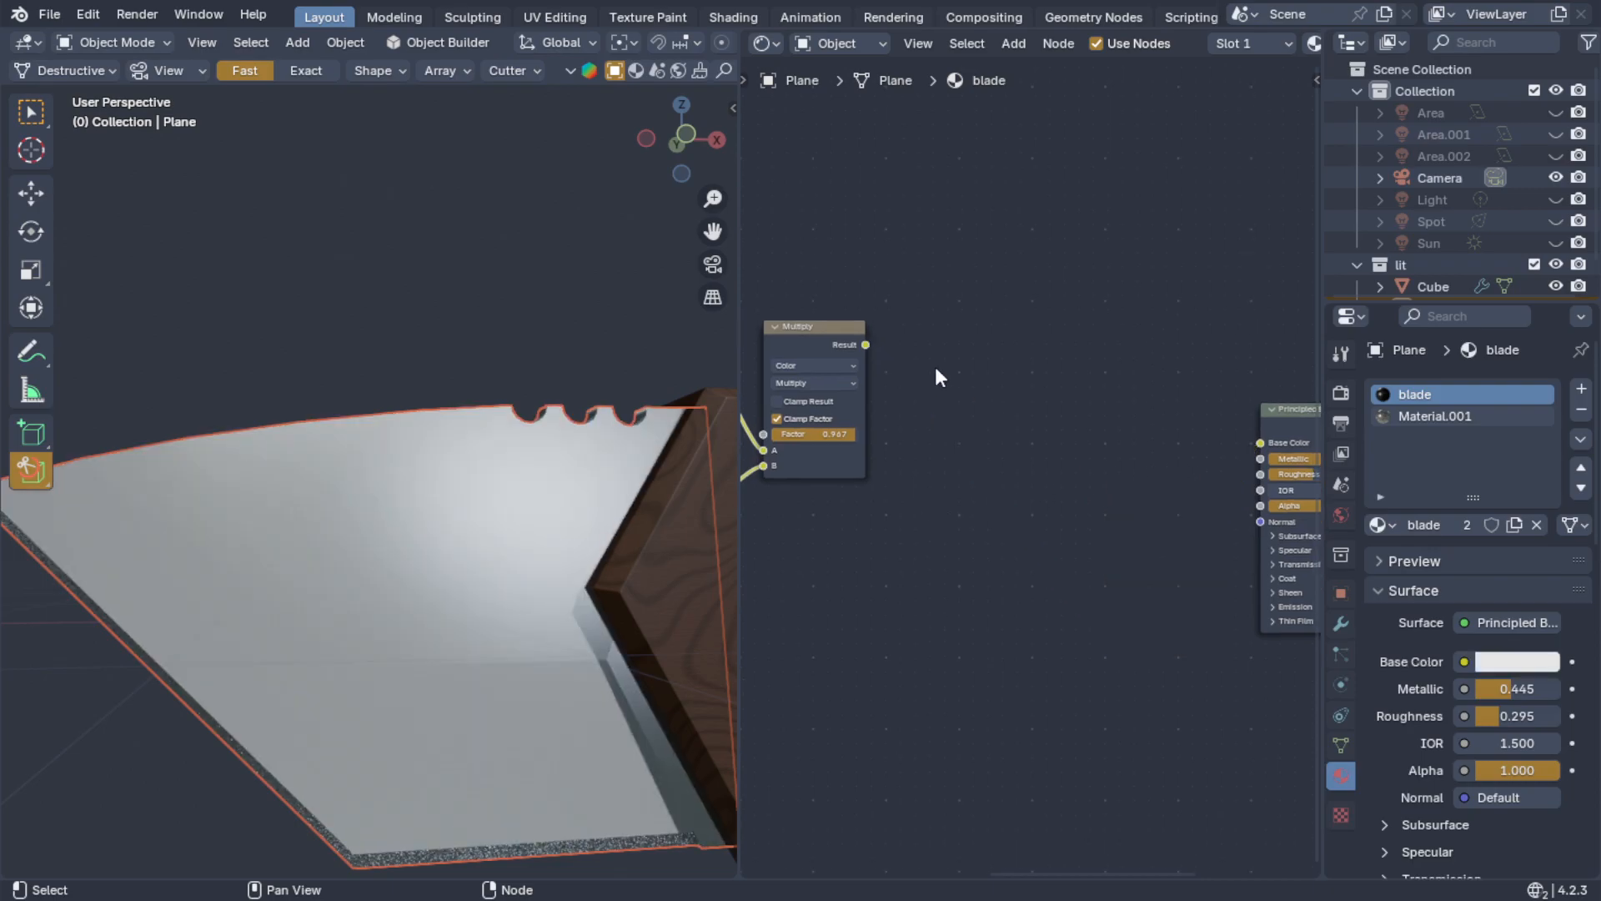
left_click_drag(1207, 437, 1205, 443)
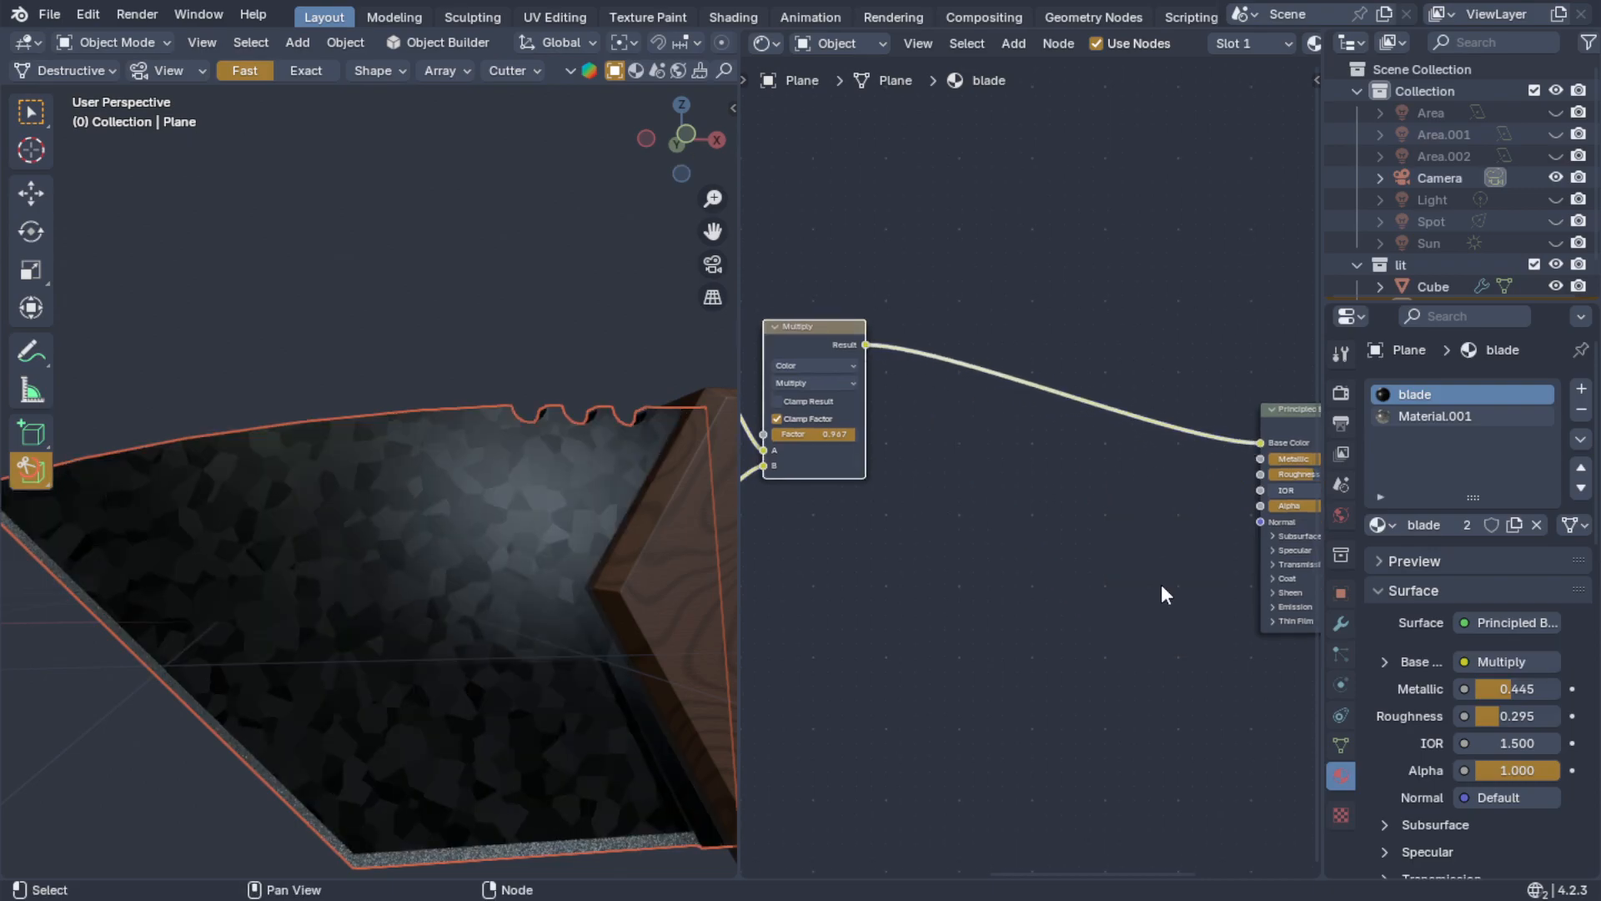
- Examine the blade's faceted surface and review the Voronoi Texture, Mapping, Color Ramp and Multiply nodes that produce it
scroll(438, 541, "down", 3)
scroll(943, 597, "up", 3)
scroll(717, 538, "up", 1)
middle_click_drag(769, 533, 823, 499)
middle_click_drag(592, 579, 632, 566)
middle_click_drag(1129, 623, 782, 611)
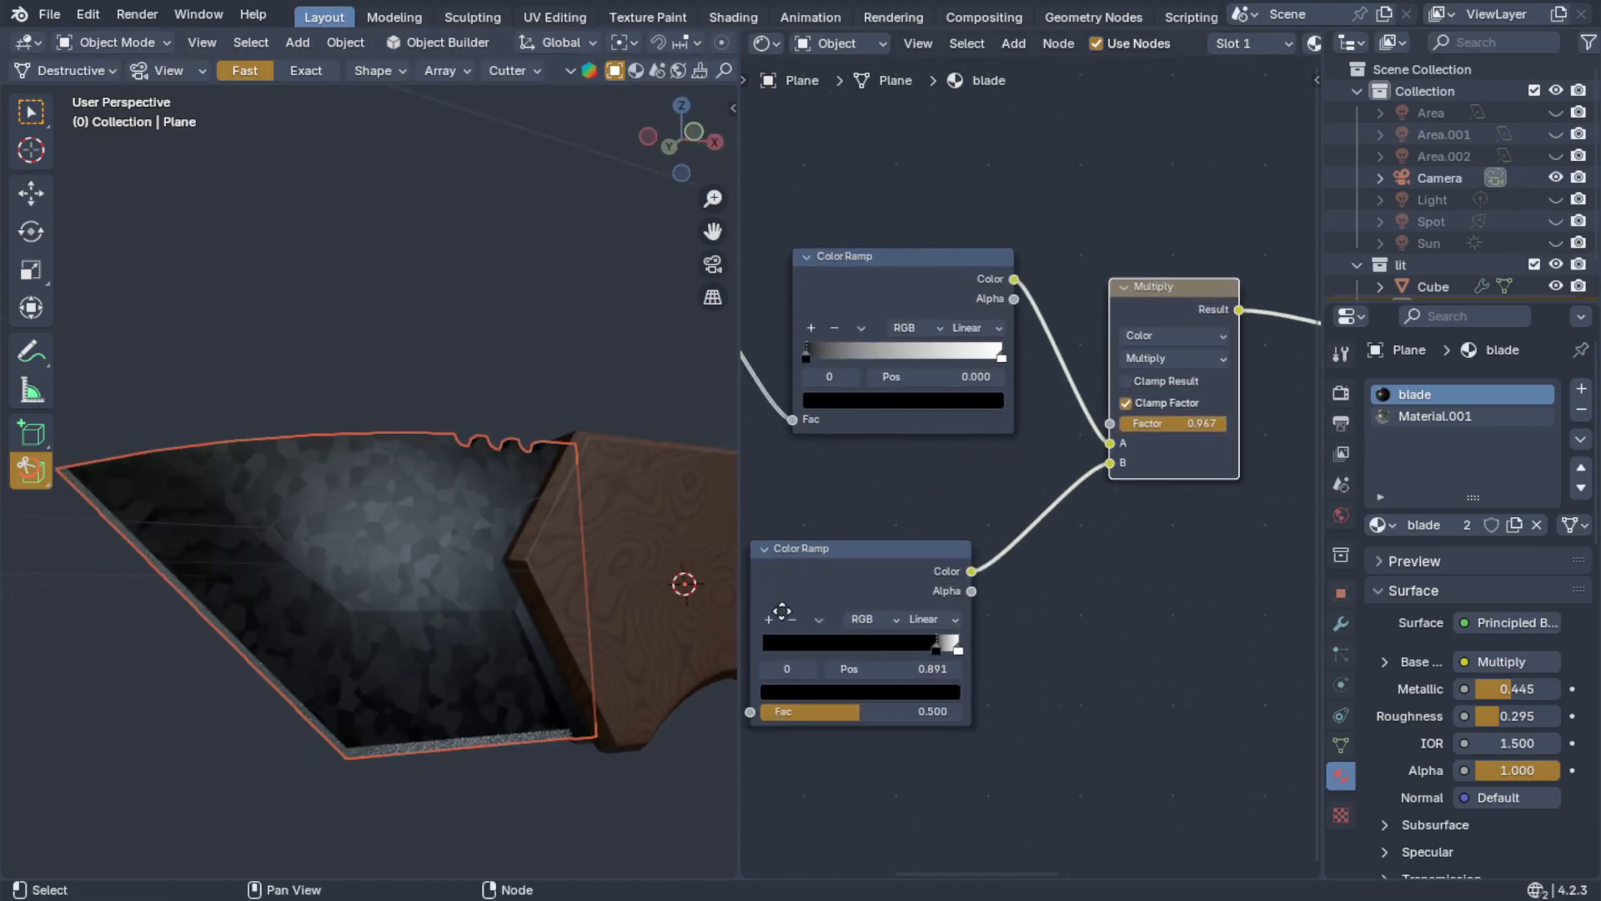
scroll(878, 703, "down", 2)
middle_click_drag(878, 703, 1043, 702)
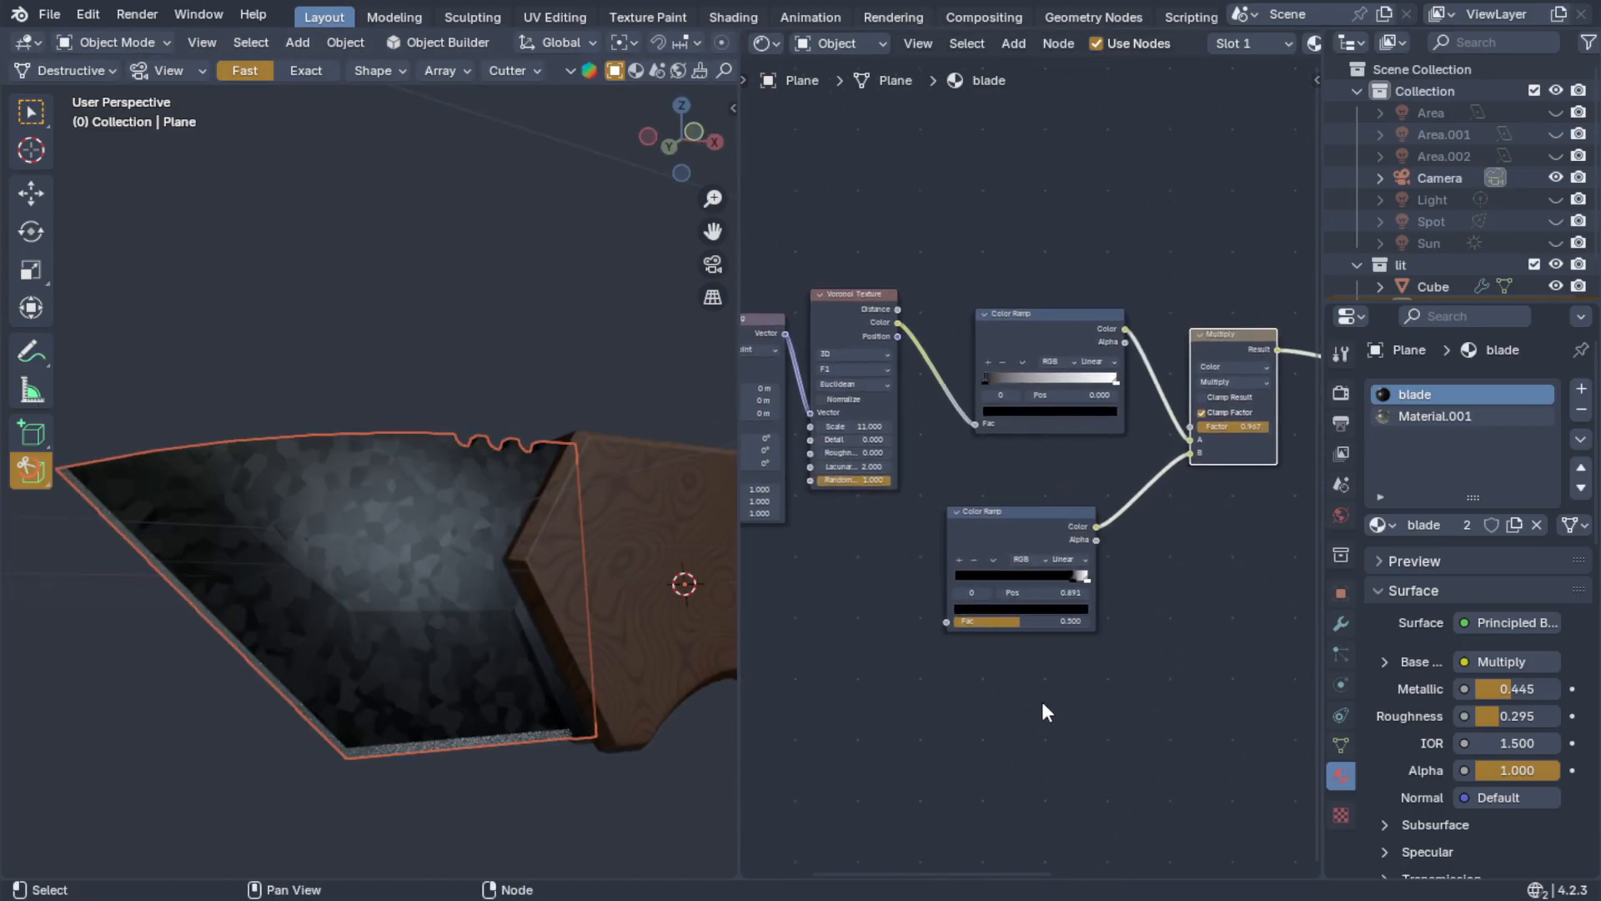
scroll(1042, 702, "down", 2)
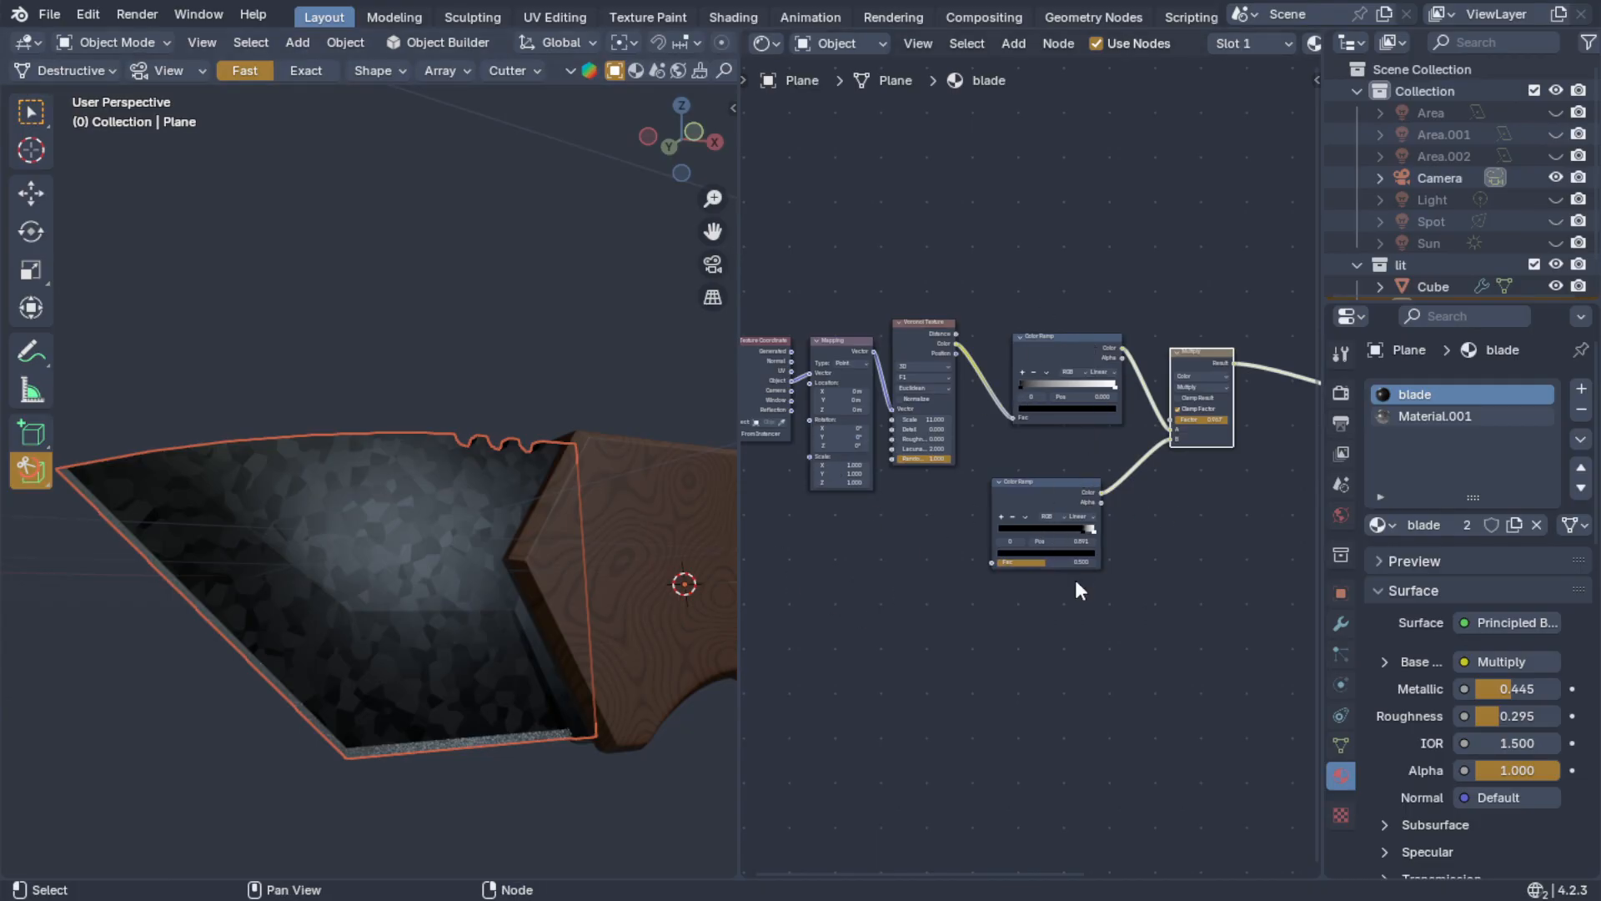
middle_click_drag(1095, 522, 1261, 636)
middle_click_drag(322, 536, 357, 513)
middle_click_drag(343, 617, 377, 604)
middle_click_drag(1030, 651, 939, 651)
scroll(979, 557, "up", 3)
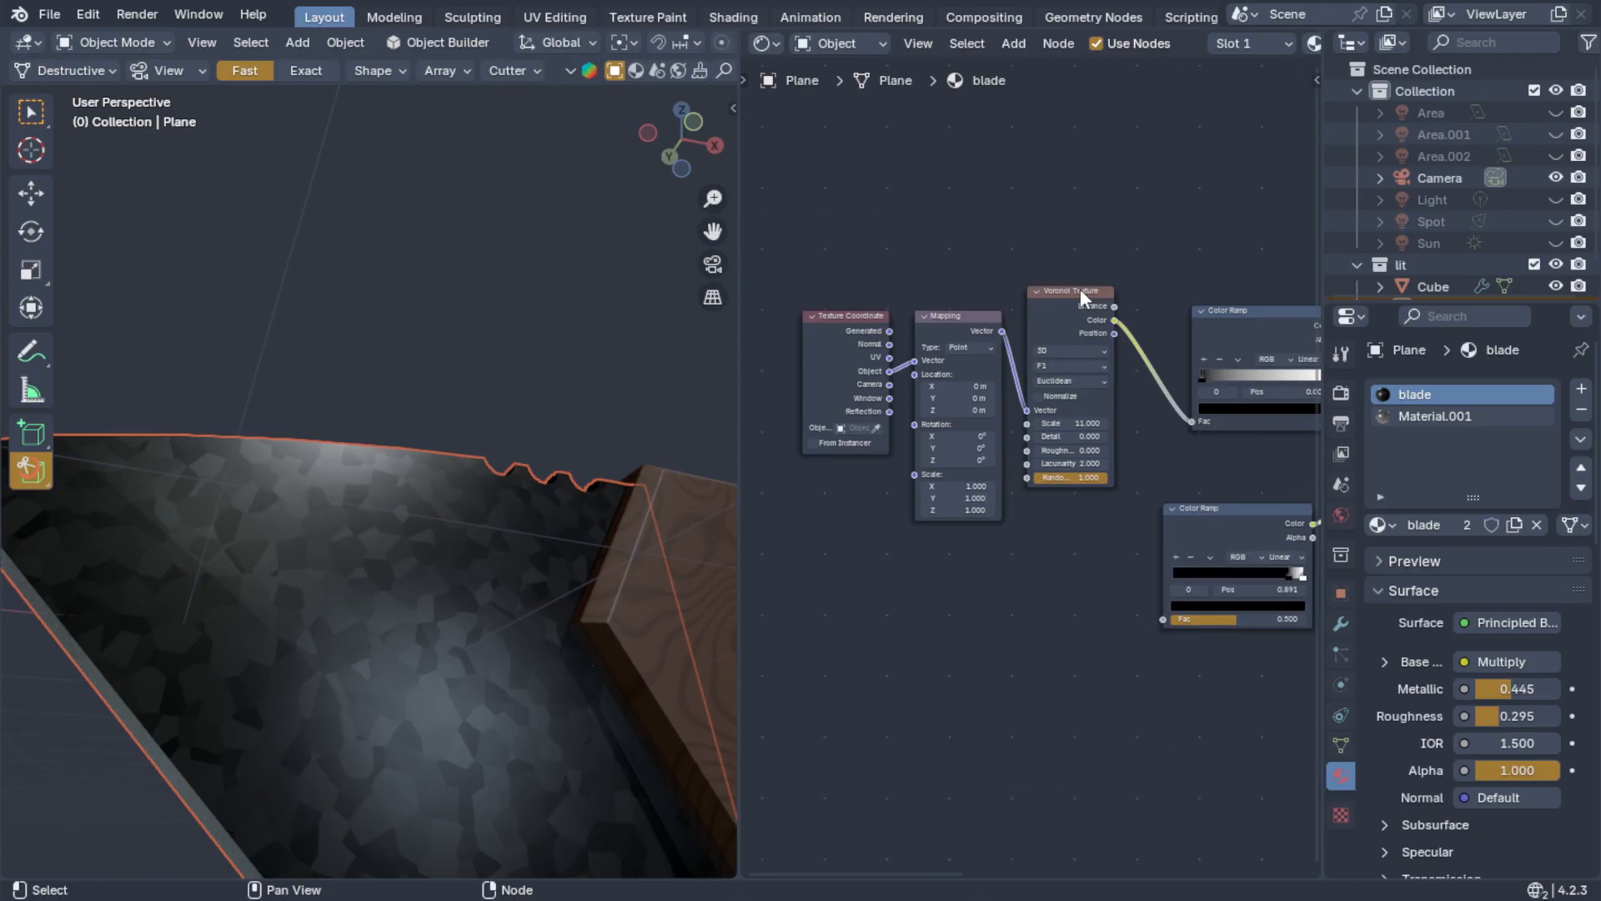
middle_click_drag(999, 530, 930, 538)
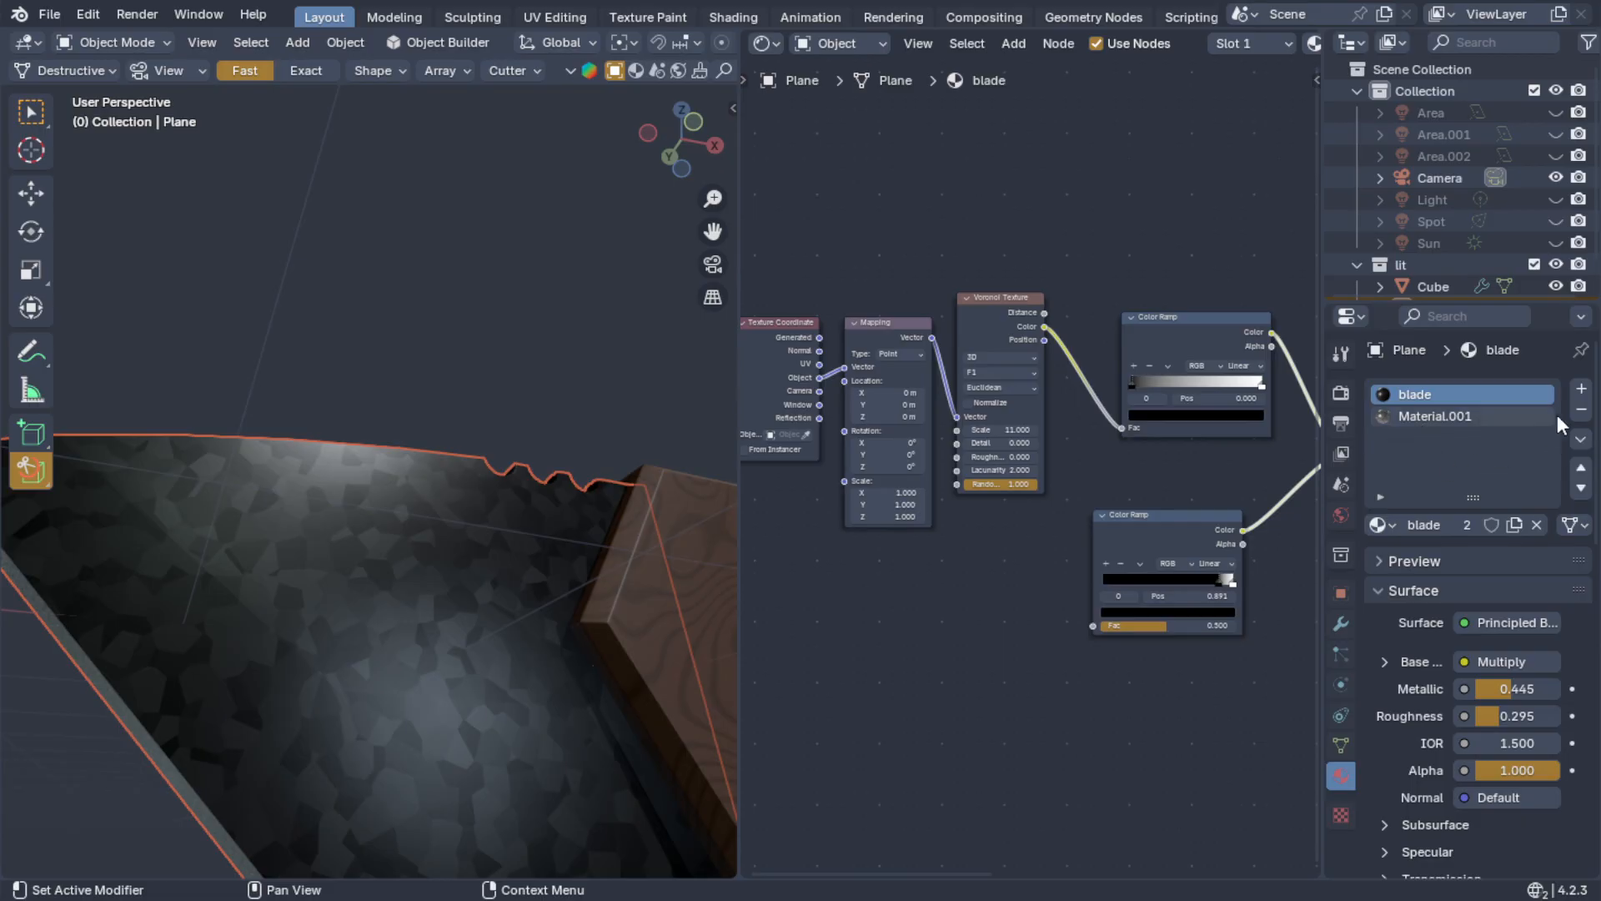
- Add a third material slot with a new material to the blade and assign it to all of the blade's geometry
left_click(1581, 388)
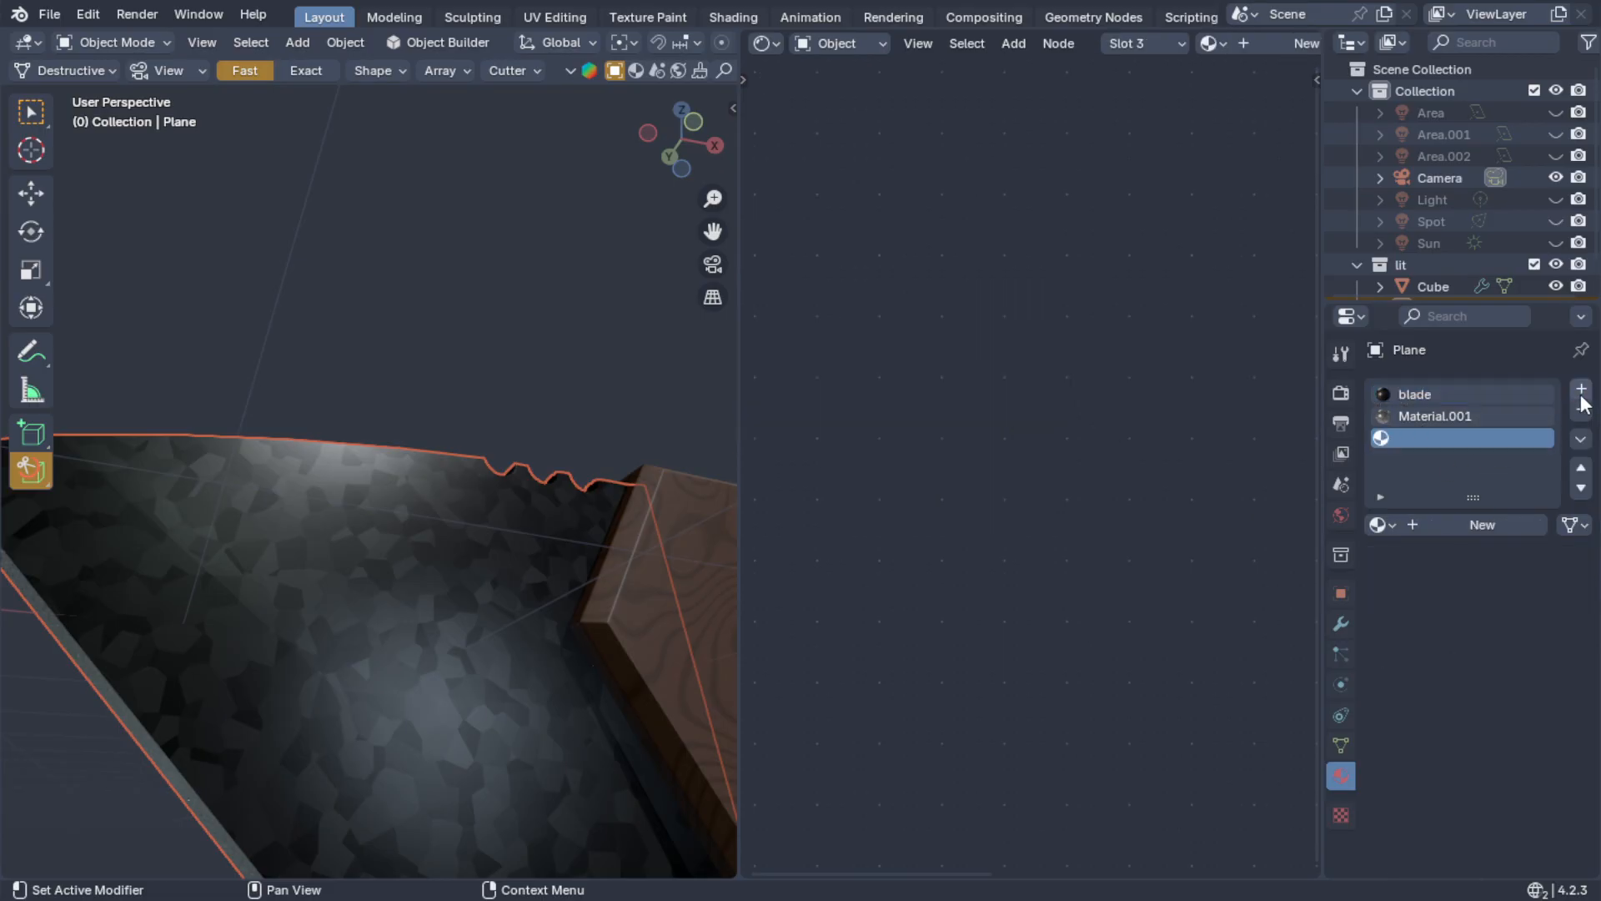
left_click(1501, 529)
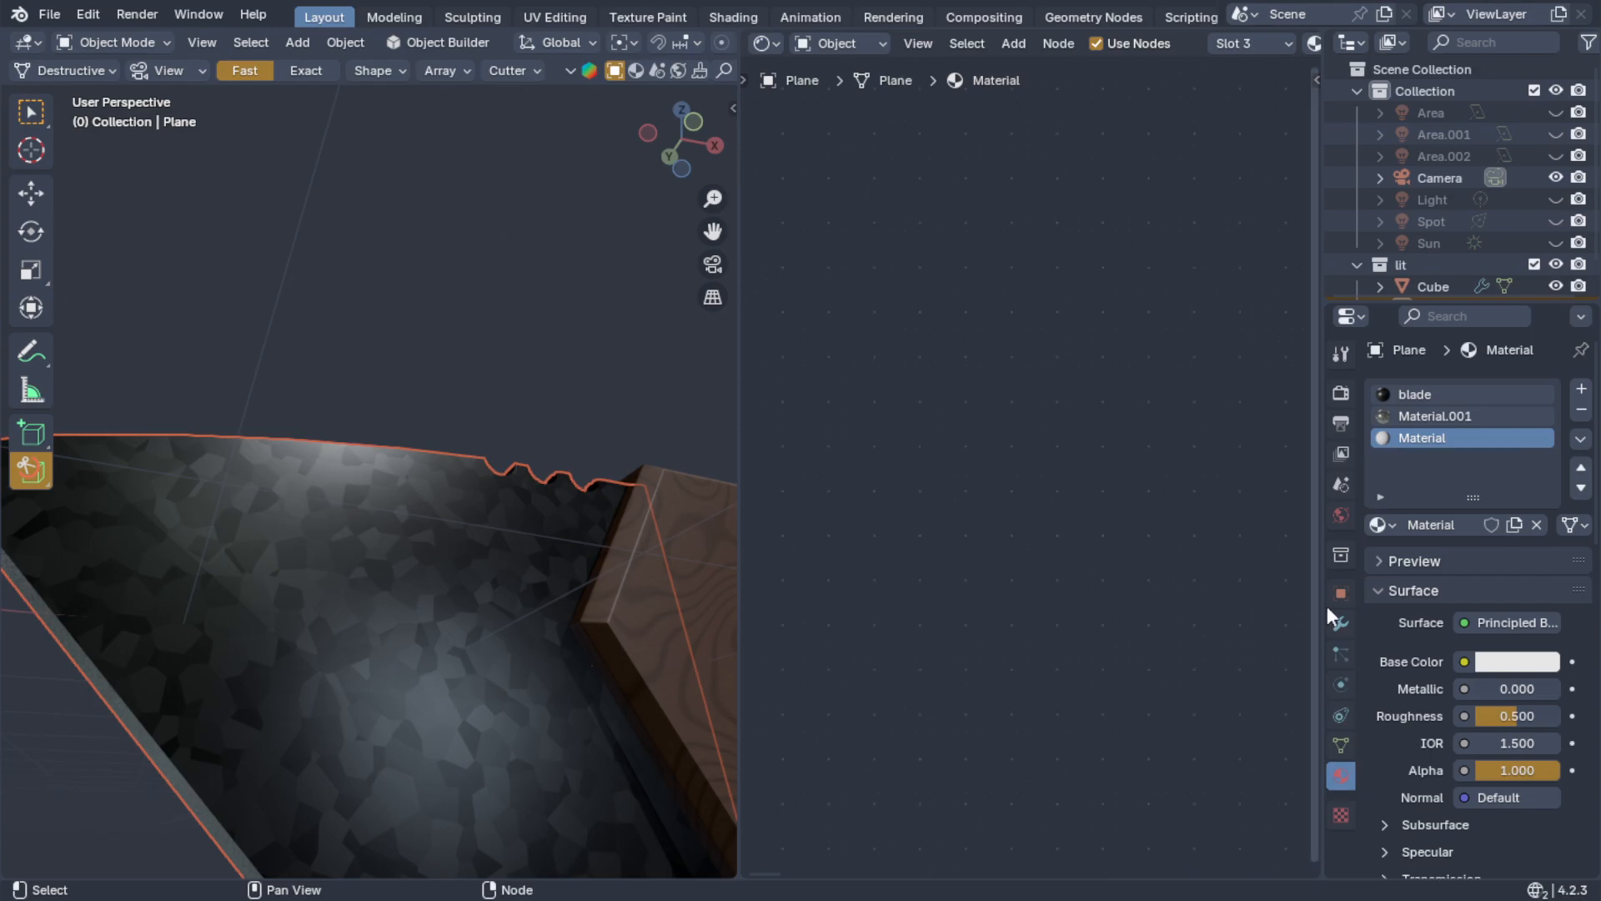
key("Tab")
middle_click_drag(455, 617, 454, 626)
key("a")
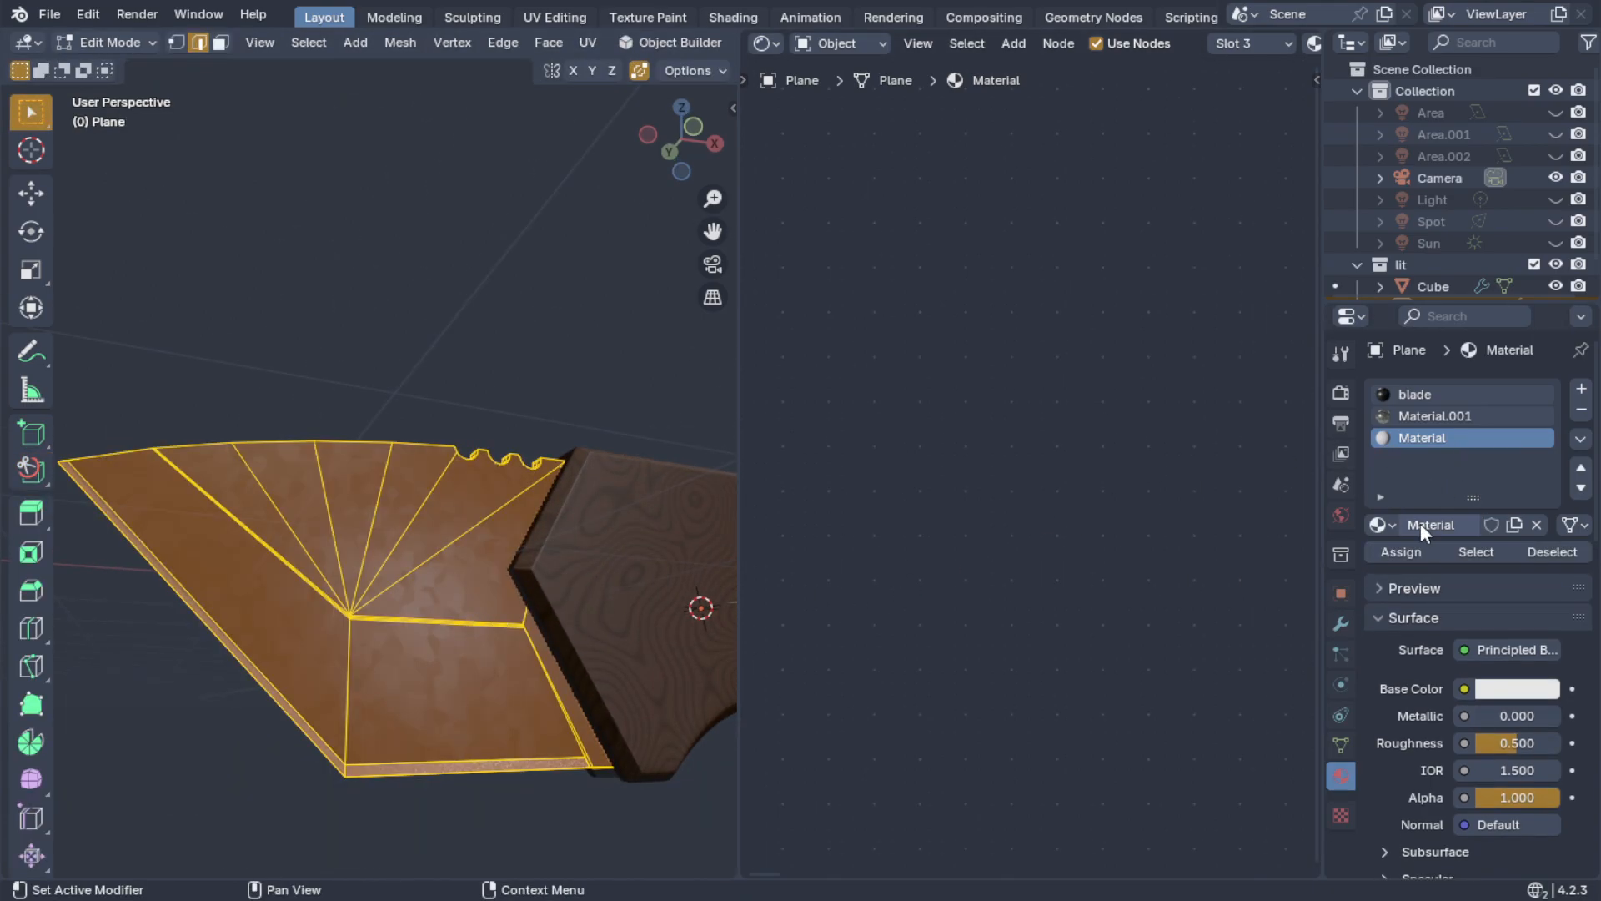
left_click(1403, 549)
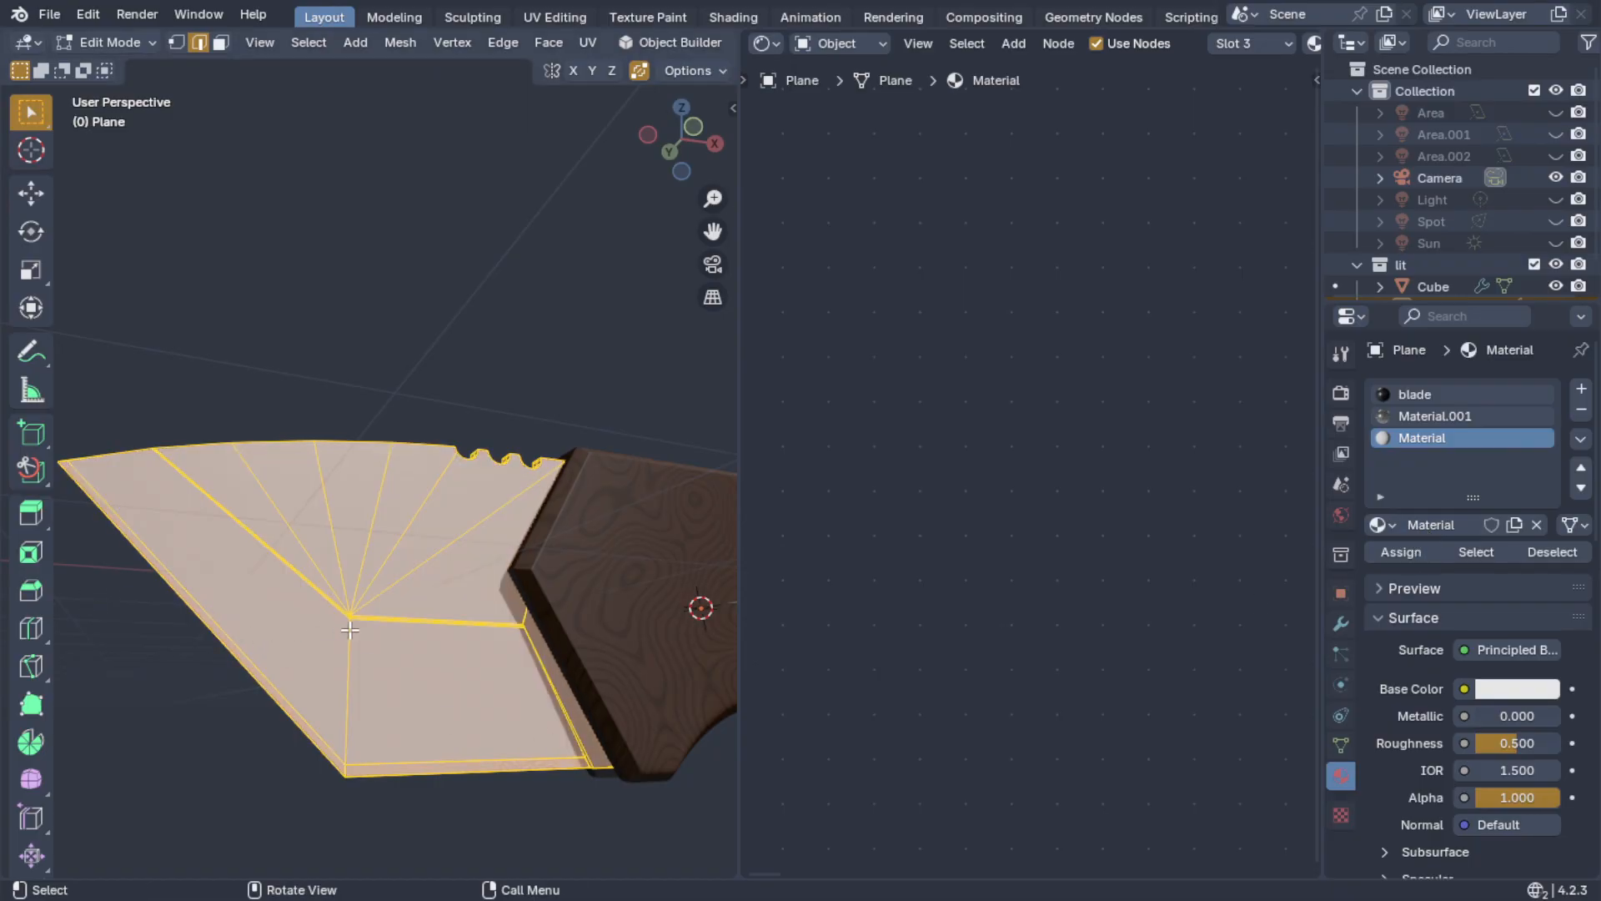
key("Tab")
middle_click_drag(342, 624, 371, 667)
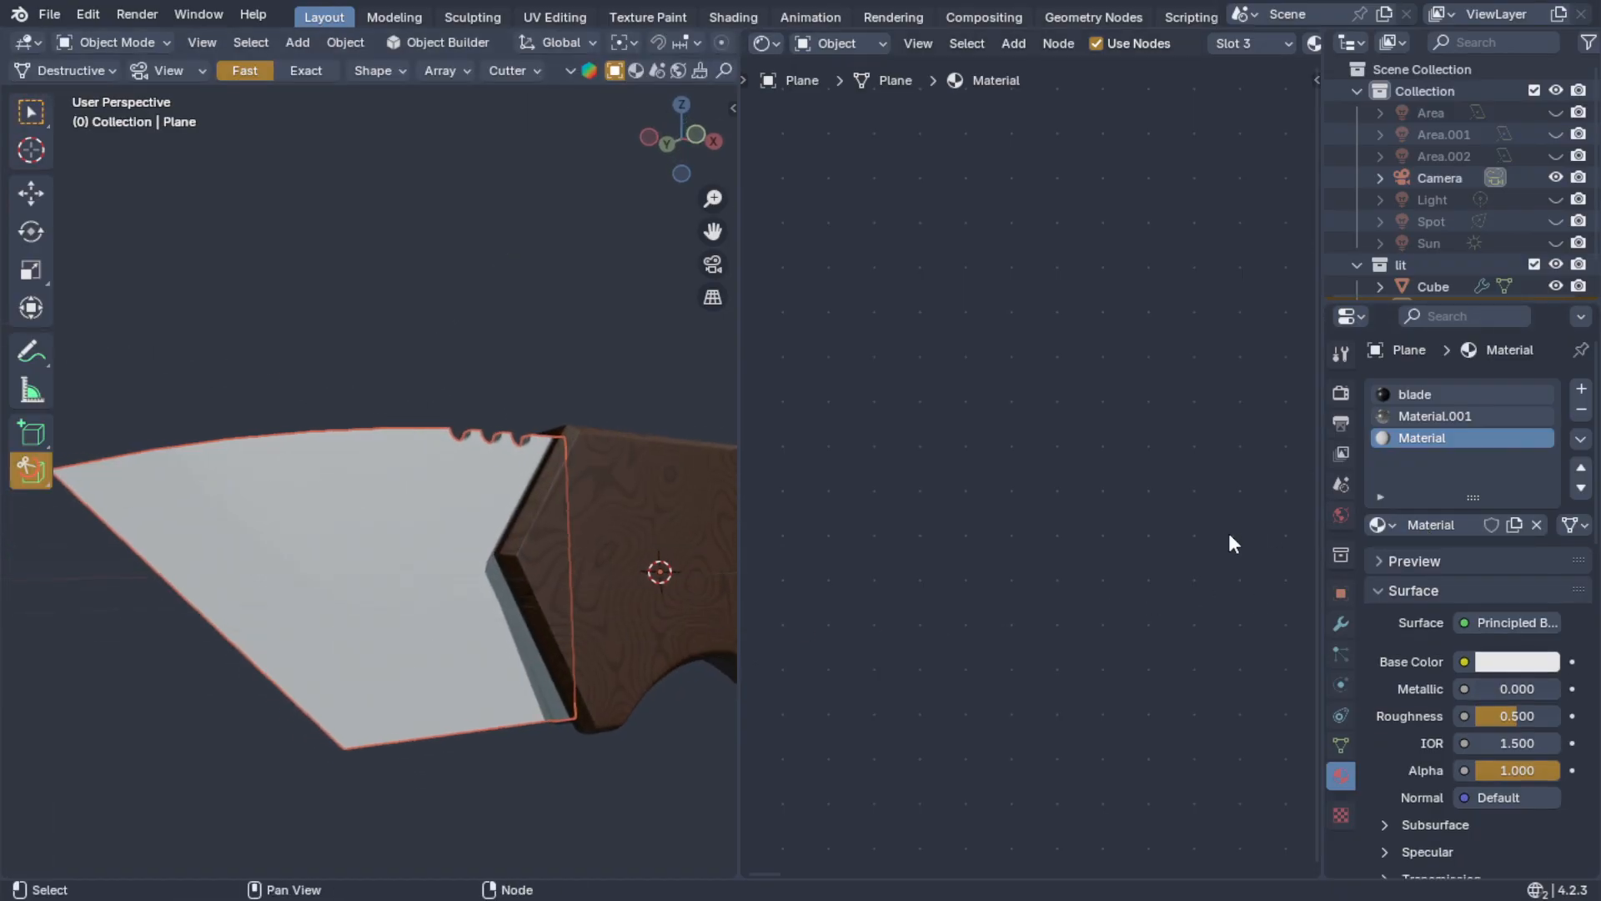
- Add a Color Ramp node to the new material and connect its Color output to the Principled BSDF's Base Color
key("Home")
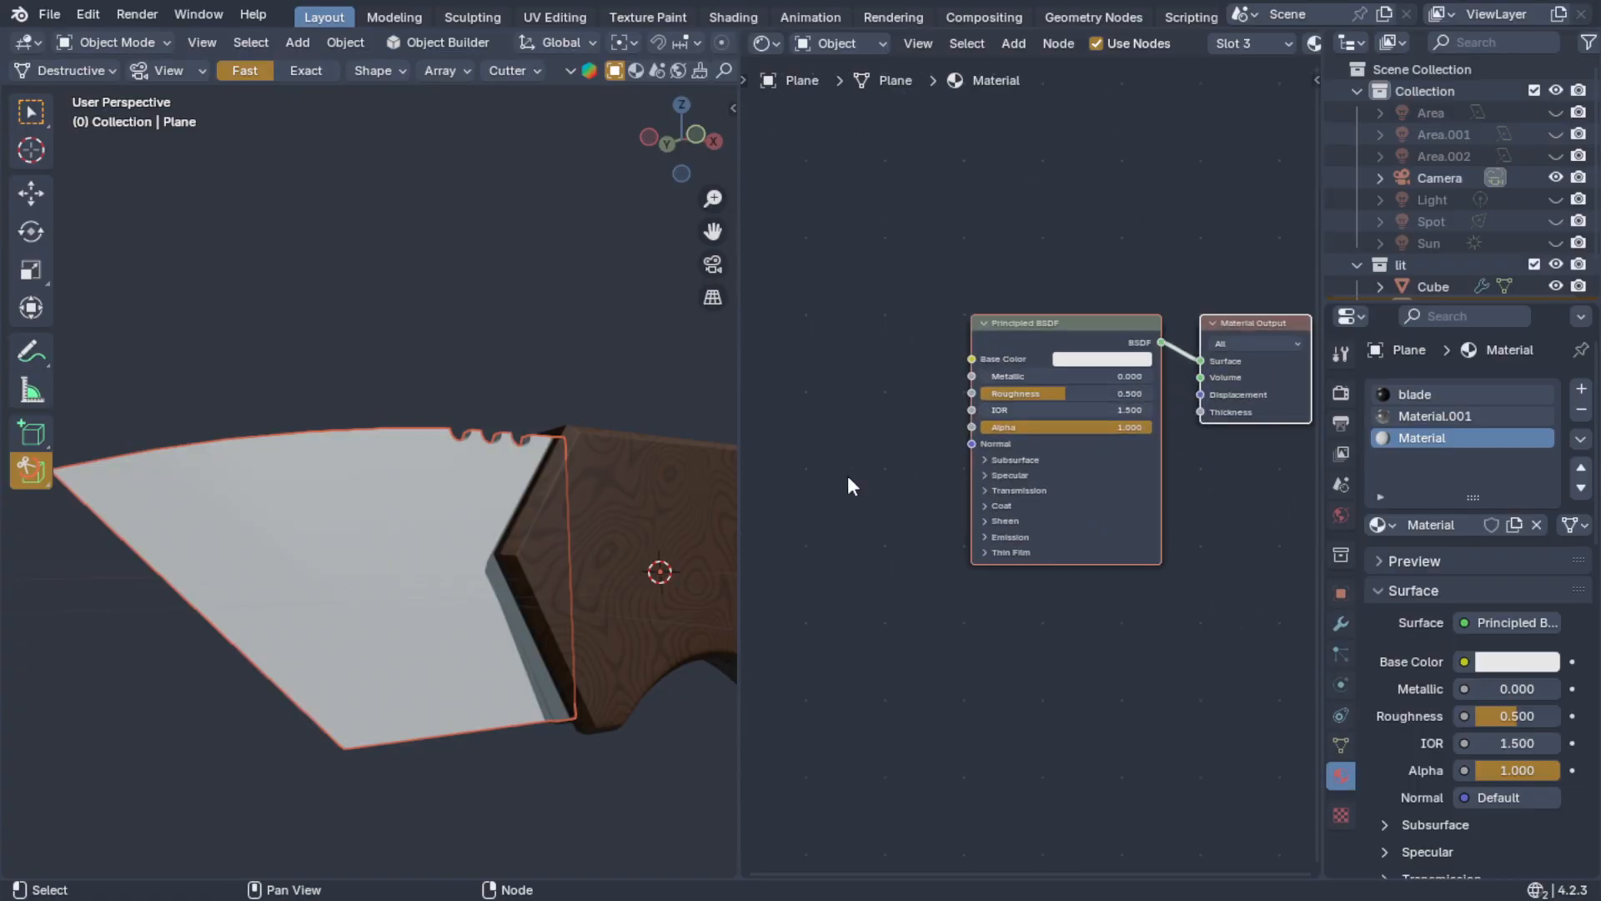
key("shift+a")
left_click(858, 463)
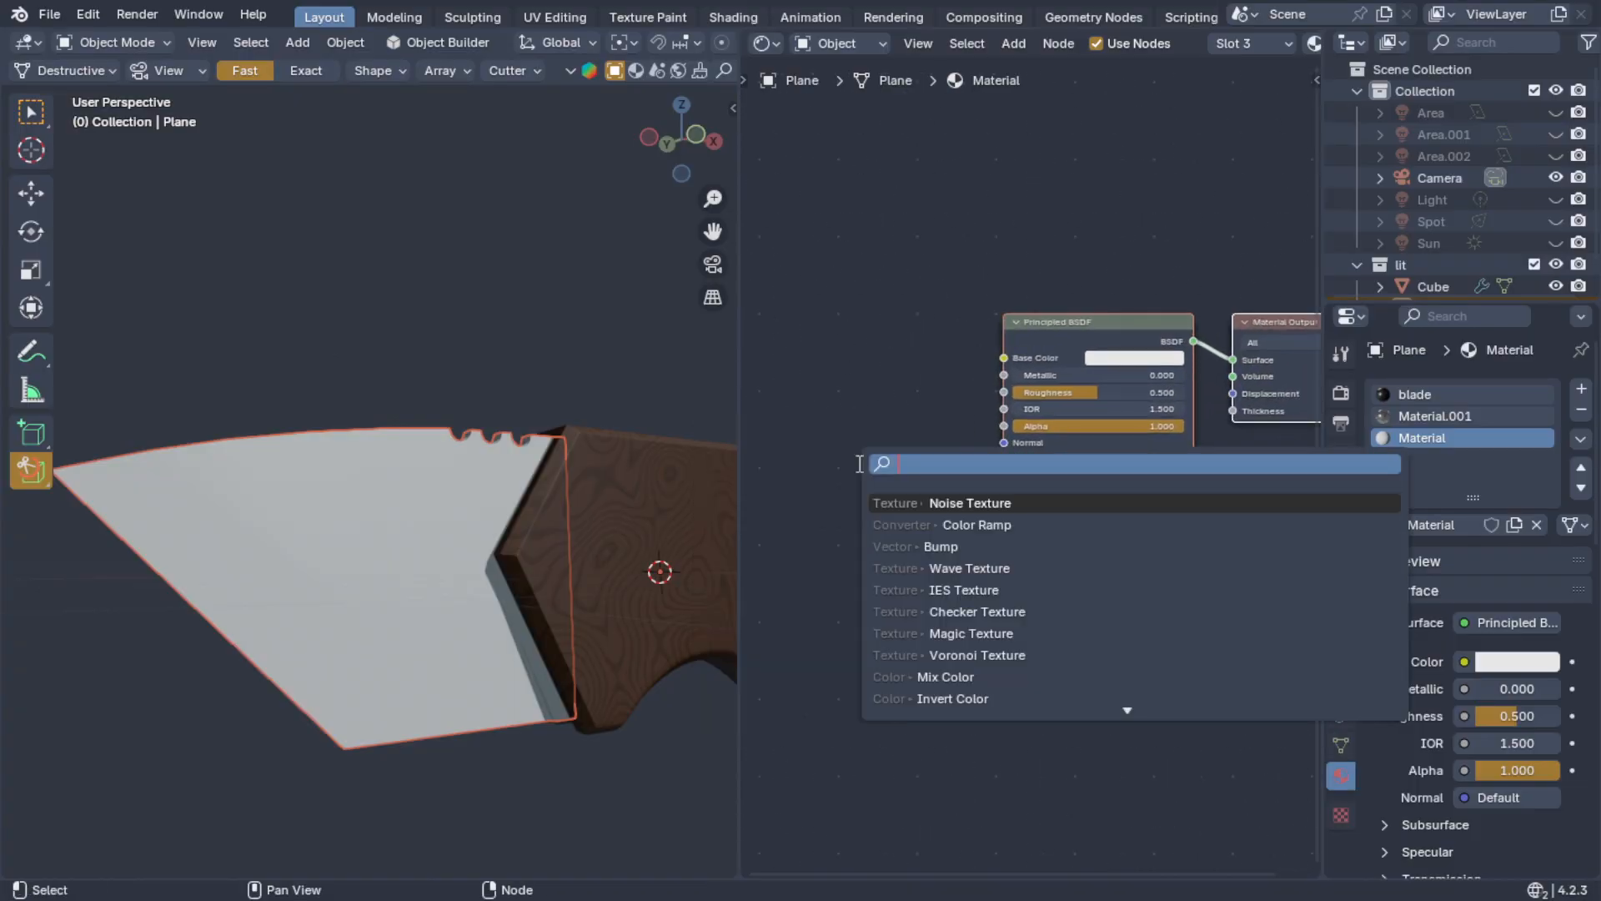
type("color")
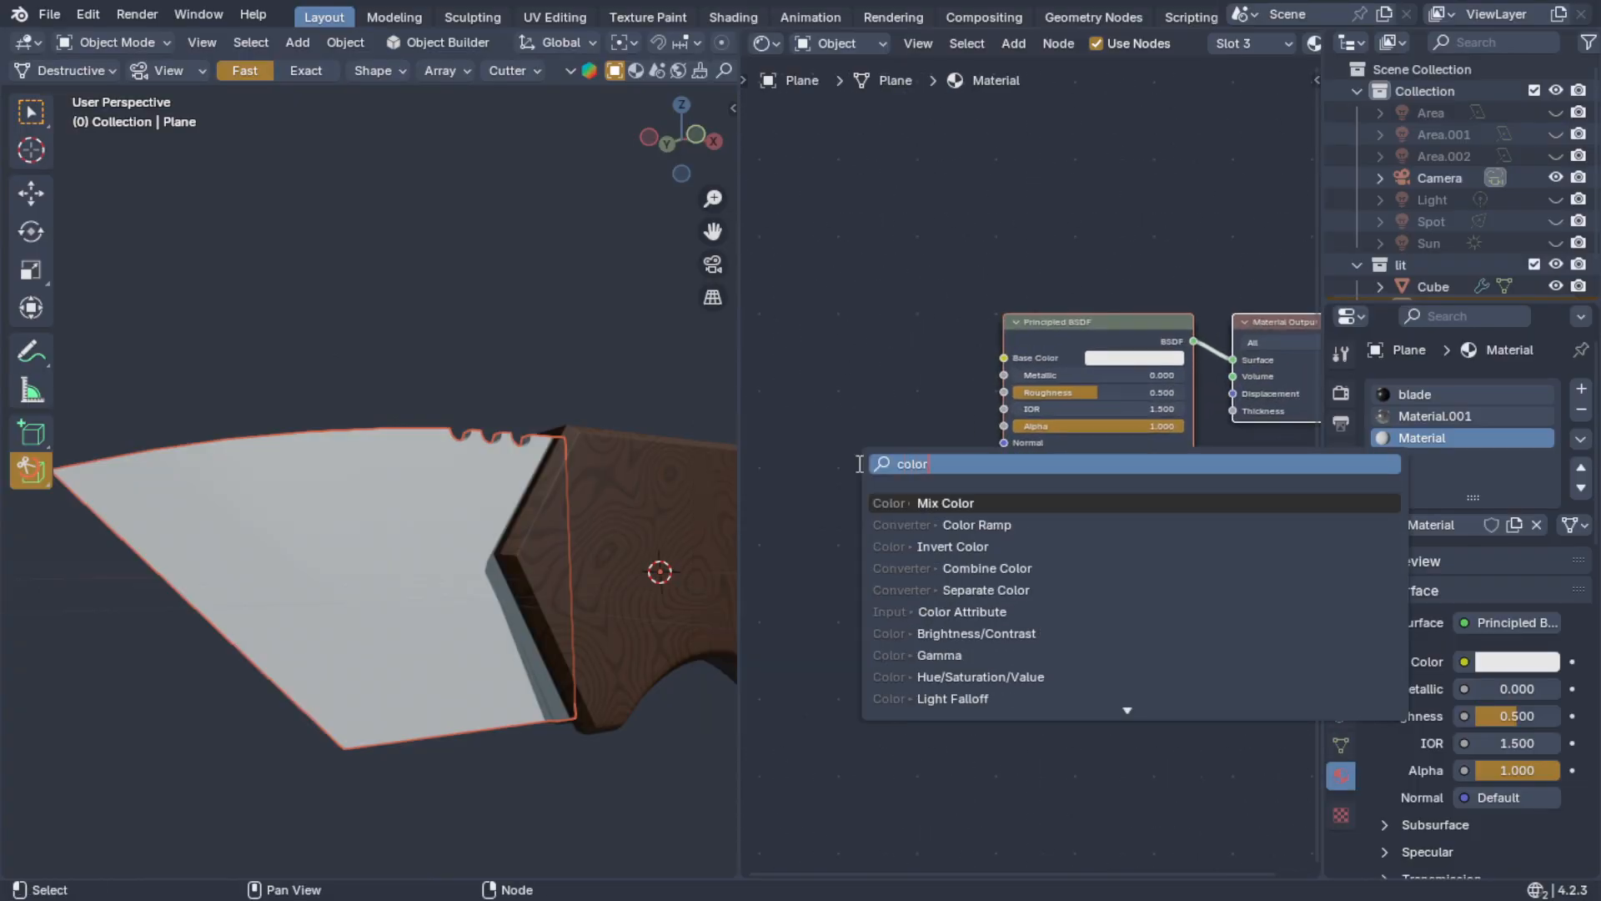
key("Down")
key("Return")
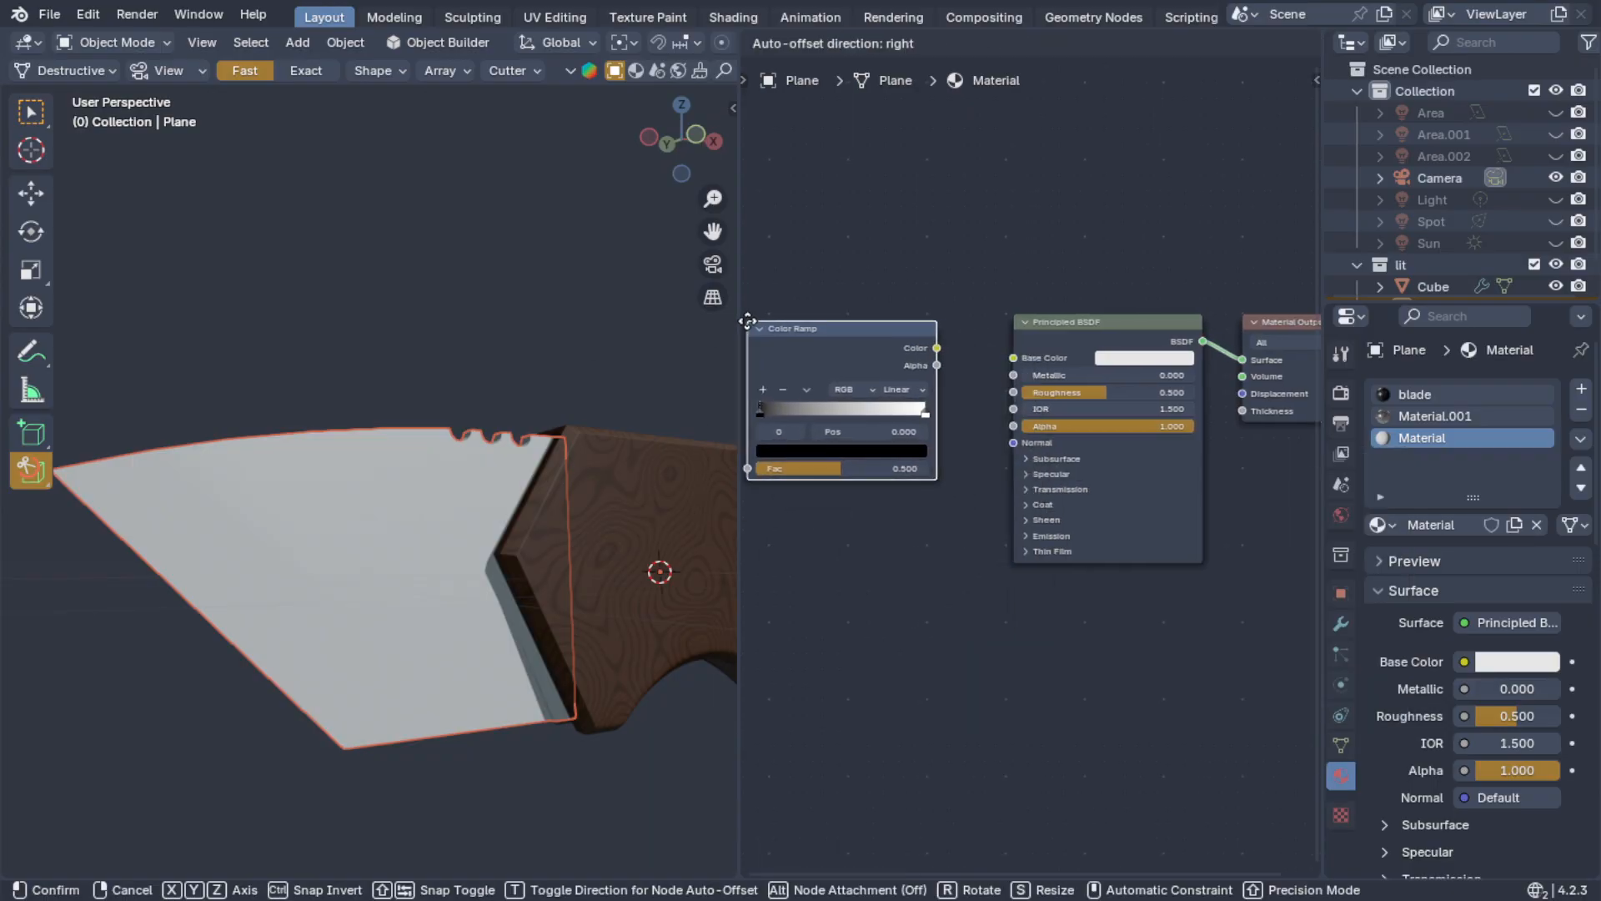
left_click(748, 321)
left_click_drag(937, 347, 1014, 358)
middle_click_drag(776, 429, 932, 393)
left_click_drag(1007, 387, 948, 389)
mouse_move(1168, 388)
left_mouse_down()
mouse_move(1059, 392)
mouse_move(1188, 404)
left_mouse_up()
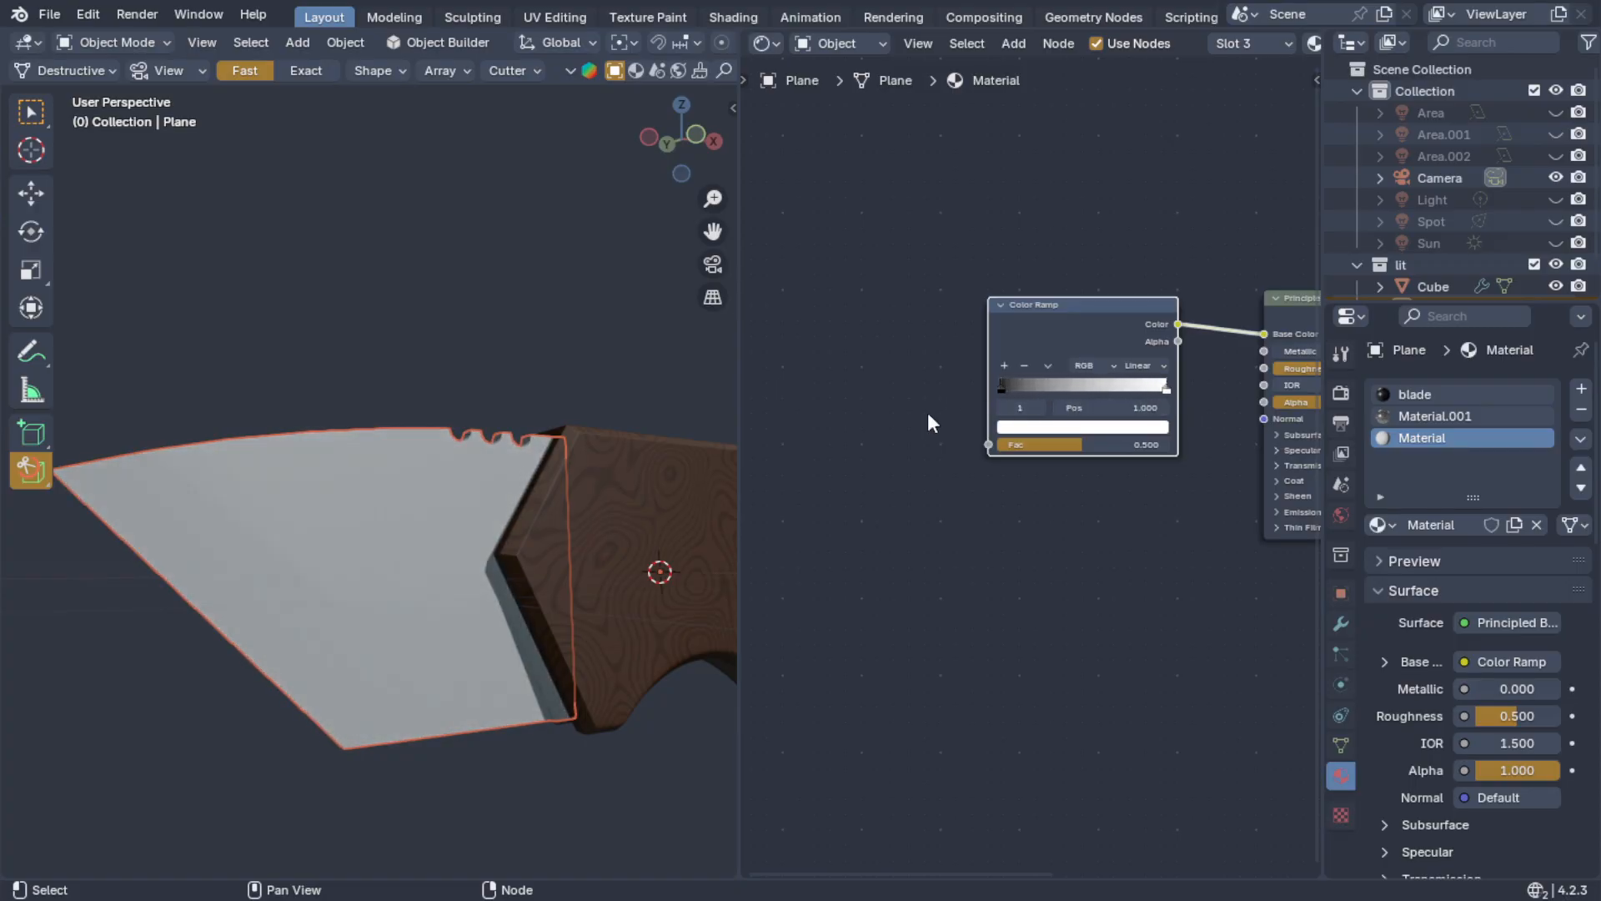
- Add a Voronoi Texture node before the Color Ramp and connect its Color output to the Color Ramp's Fac
middle_click_drag(879, 383, 934, 382)
key("shift+a")
left_click(934, 382)
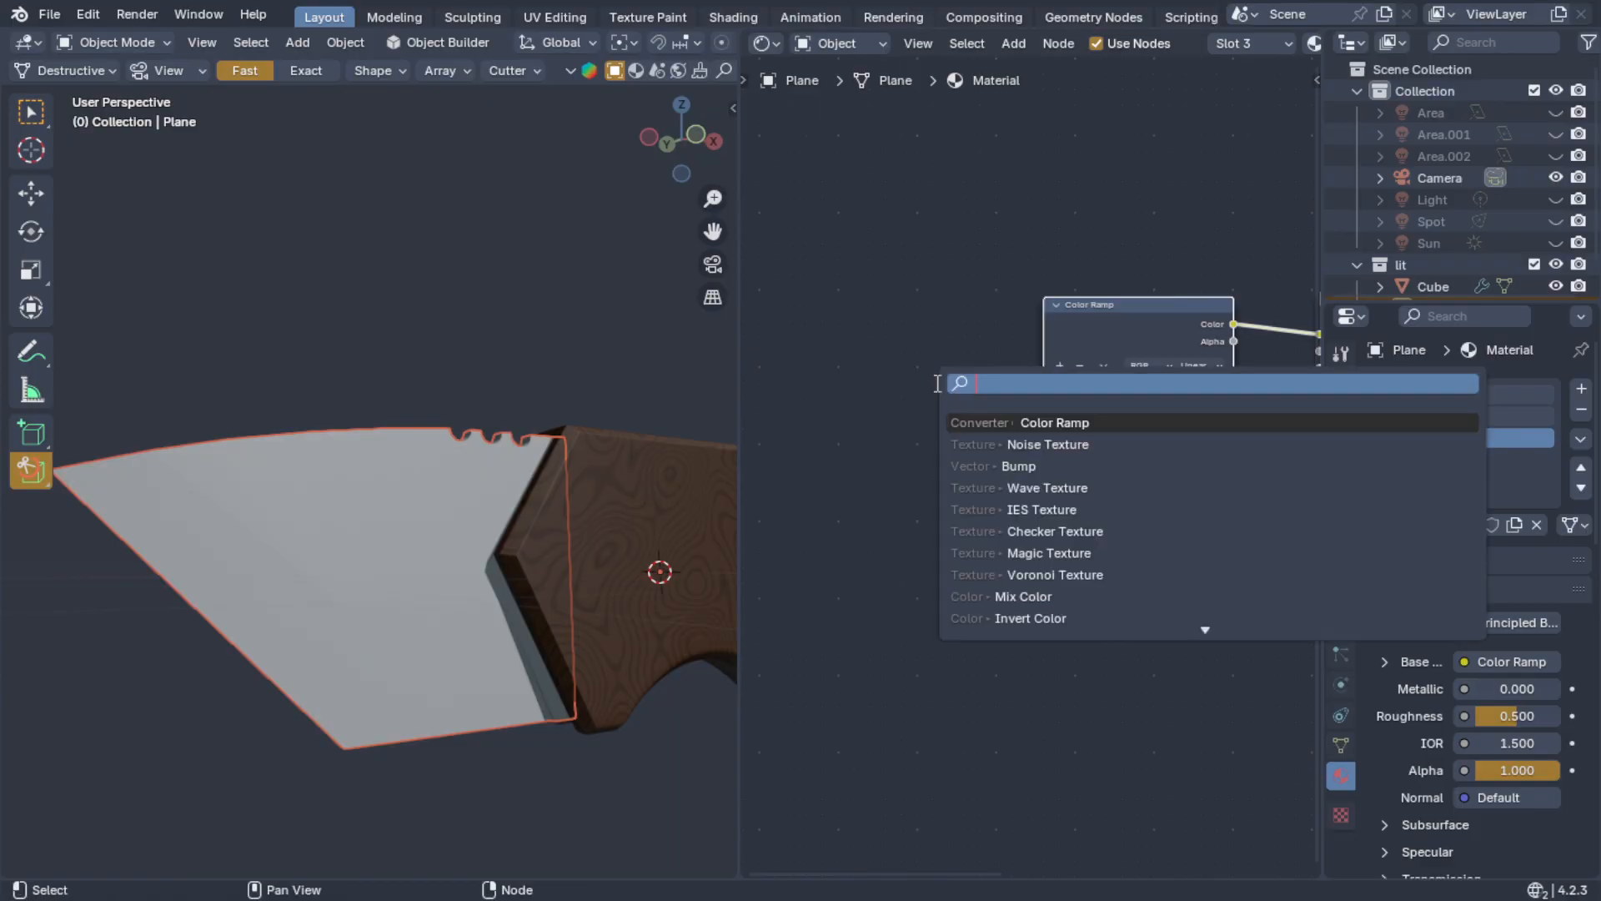
type("te")
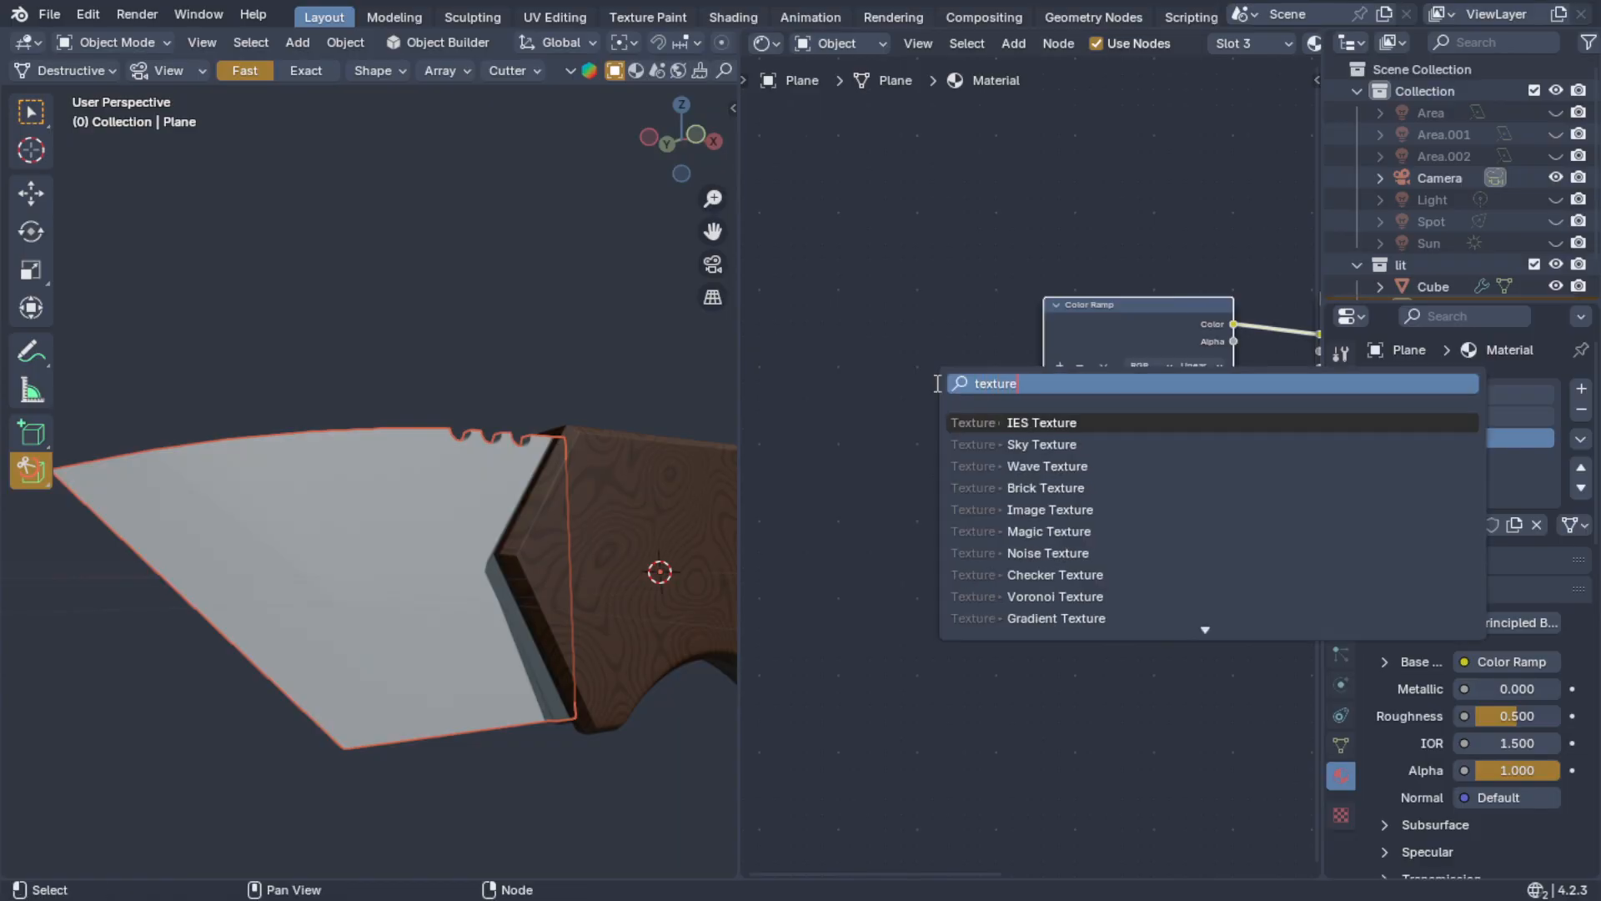
type("xture")
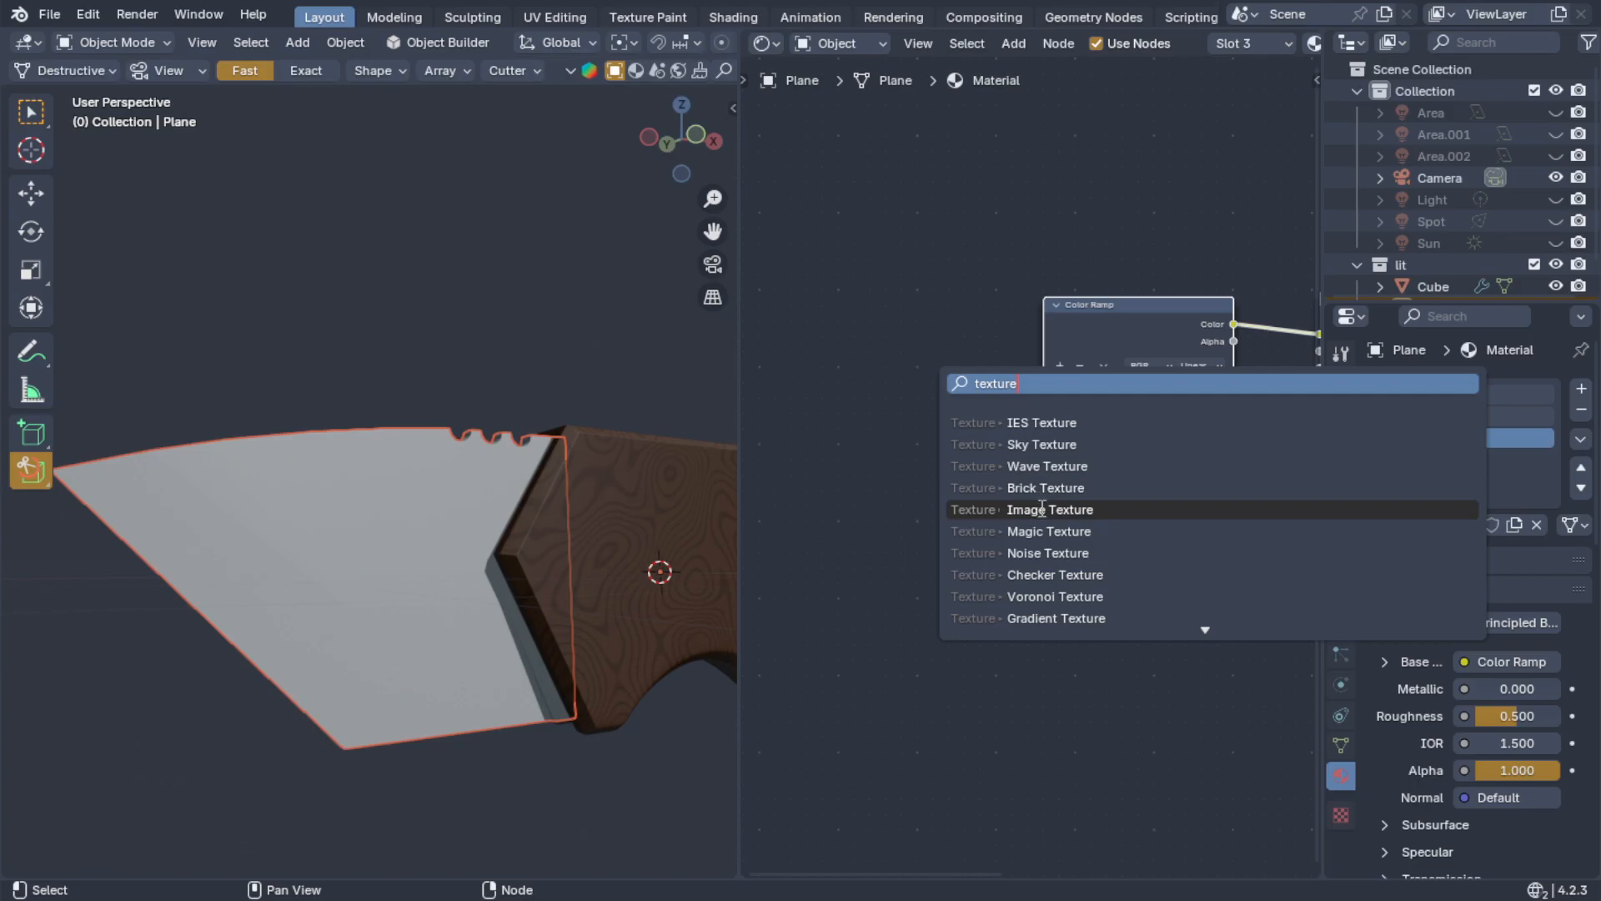
left_click(1053, 595)
left_click(879, 303)
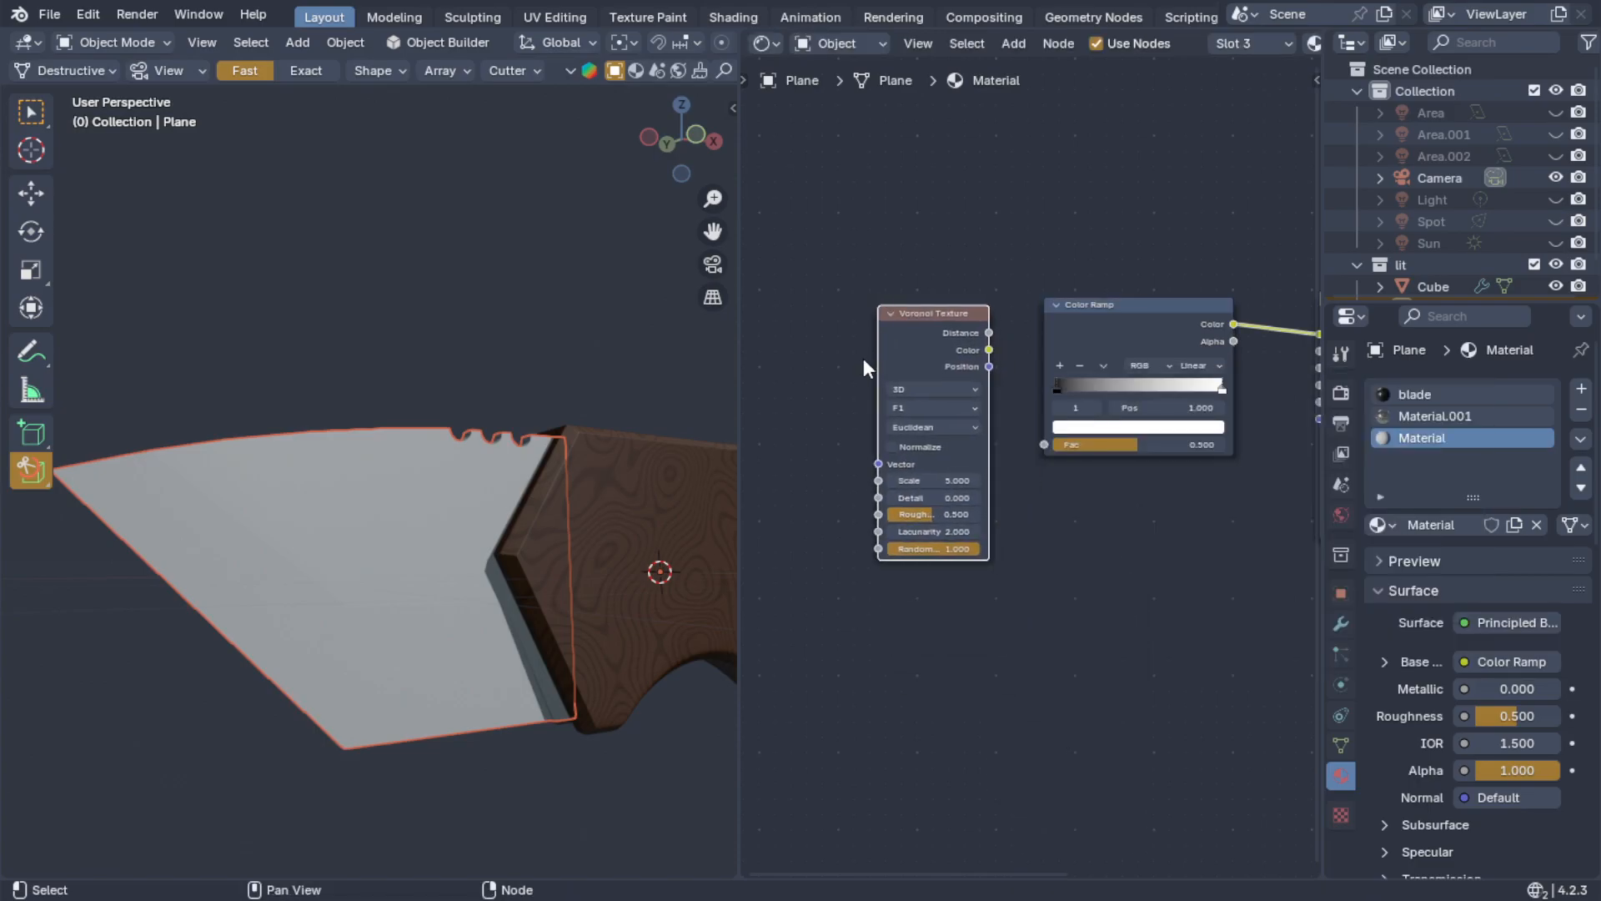
left_click_drag(990, 350, 1044, 444)
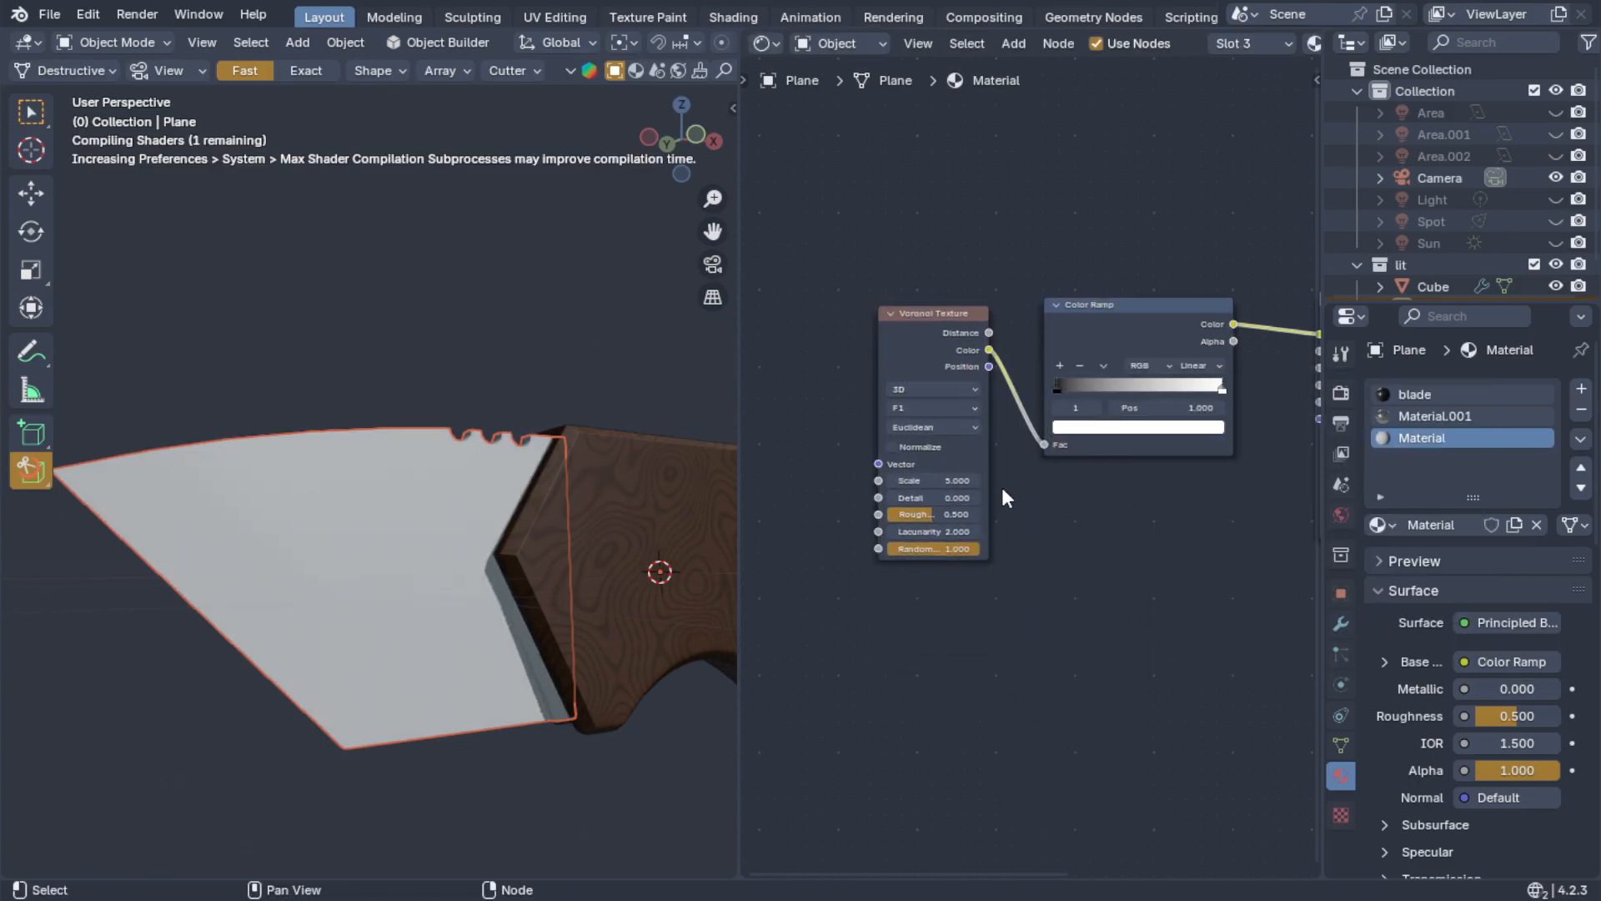
- Keep the Voronoi Texture's distance metric at Euclidean and set its Scale to 6.200
scroll(1139, 559, "up", 2)
scroll(884, 455, "up", 2)
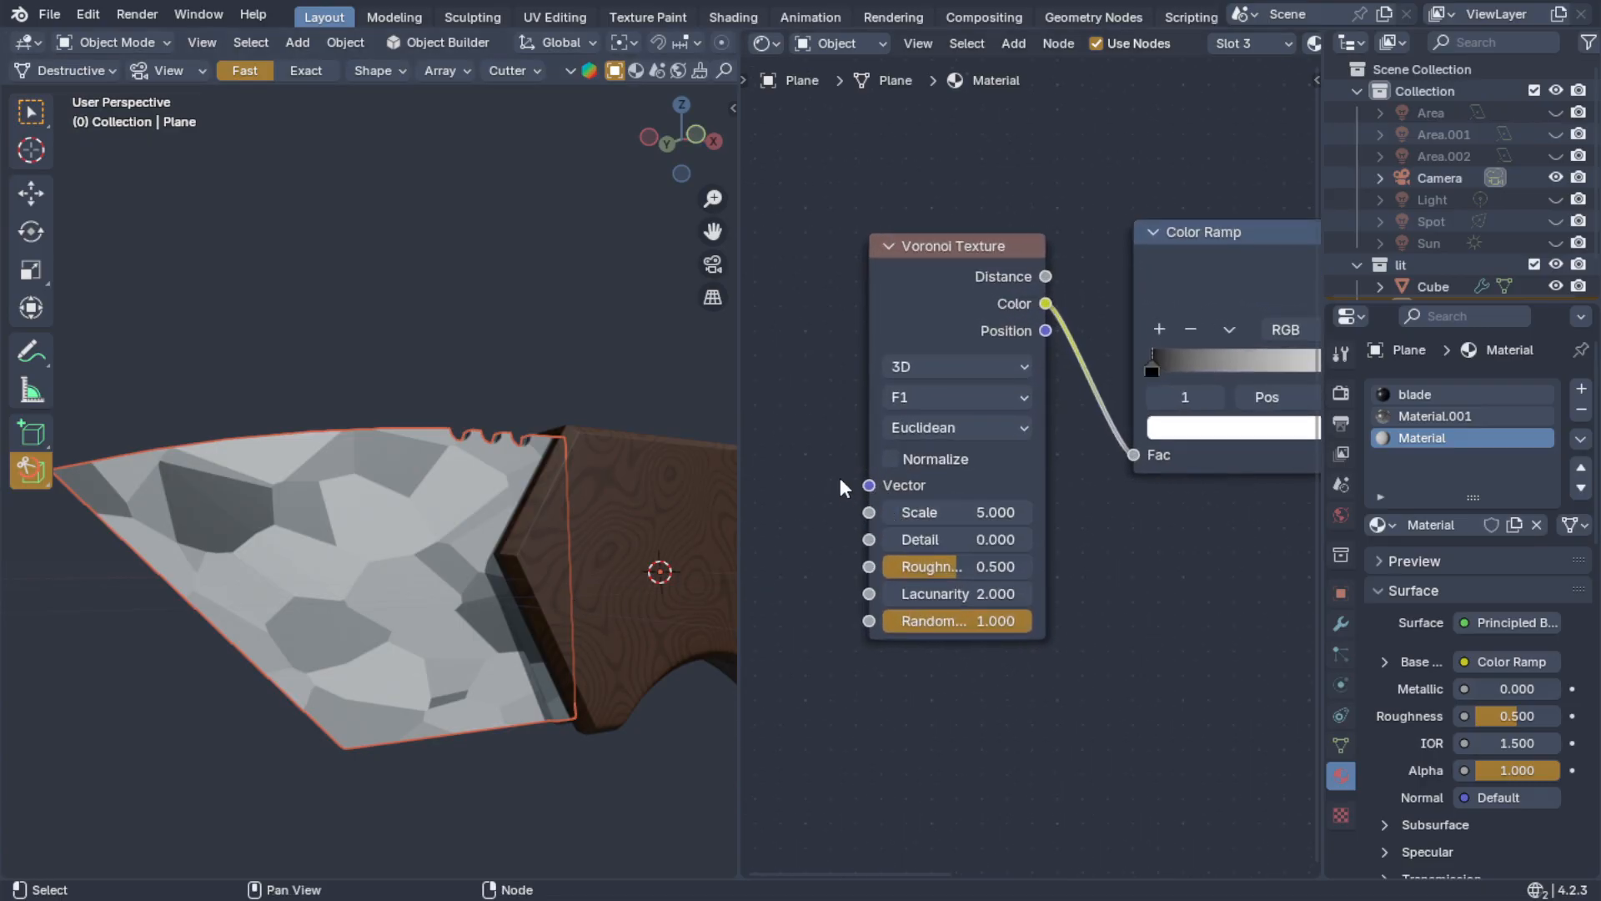
middle_click_drag(841, 478, 899, 459)
left_click(984, 412)
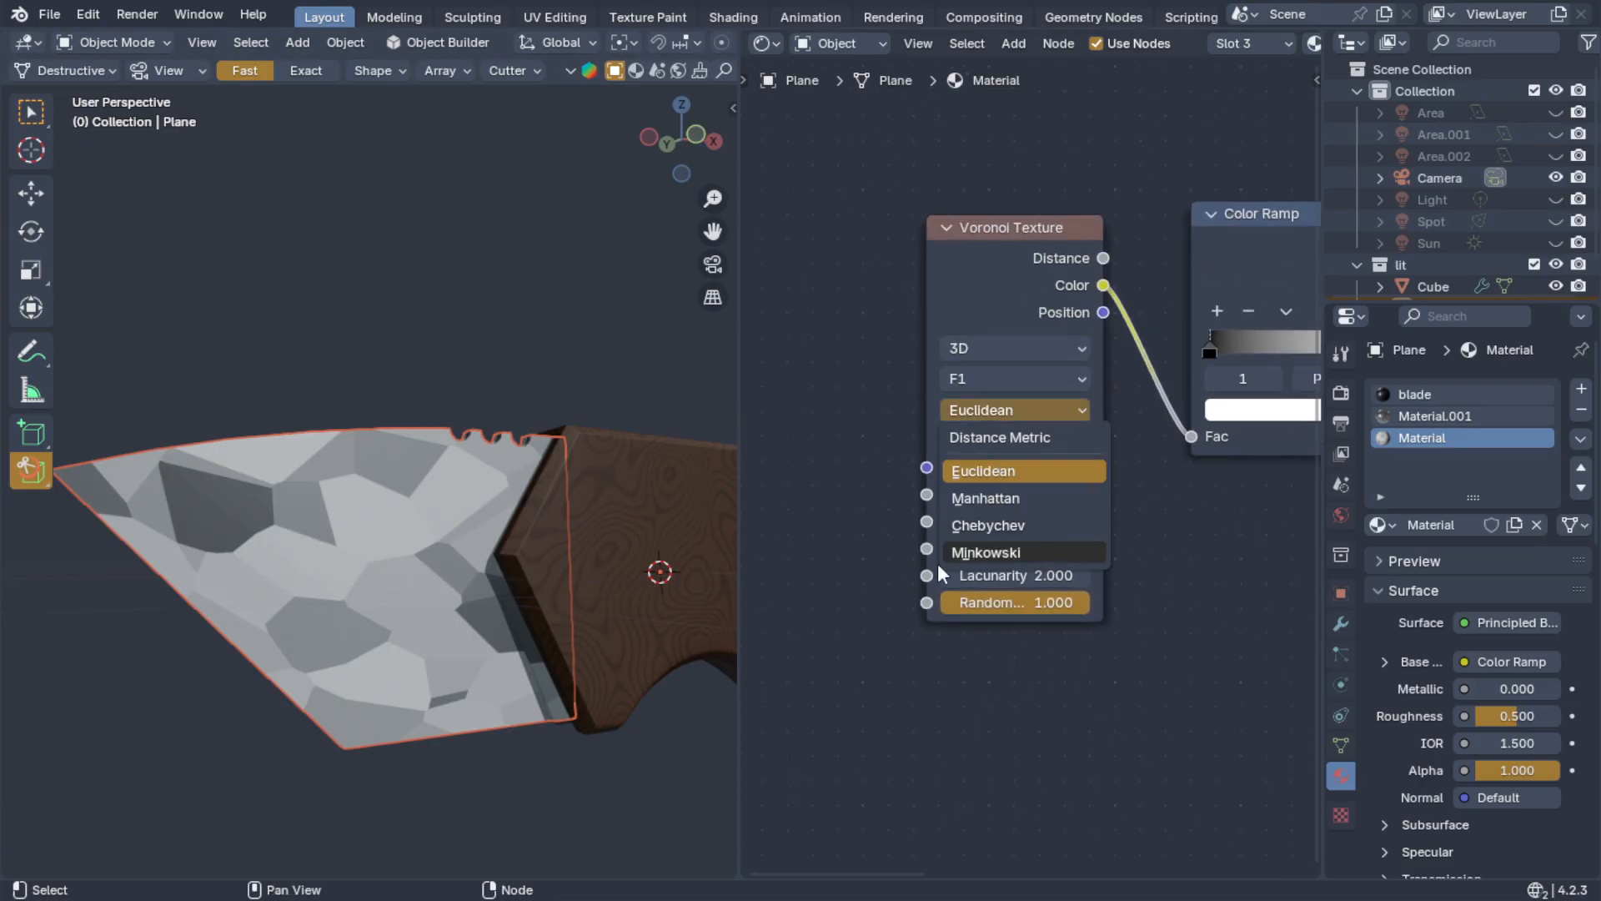
left_click(991, 461)
mouse_move(1001, 494)
left_mouse_down()
mouse_move(1160, 494)
mouse_move(1019, 495)
left_mouse_up()
- Examine the Voronoi cell pattern across the blade up close and from several angles
middle_click_drag(460, 573, 490, 493)
scroll(350, 567, "up", 2)
middle_click_drag(330, 577, 400, 473, "shift")
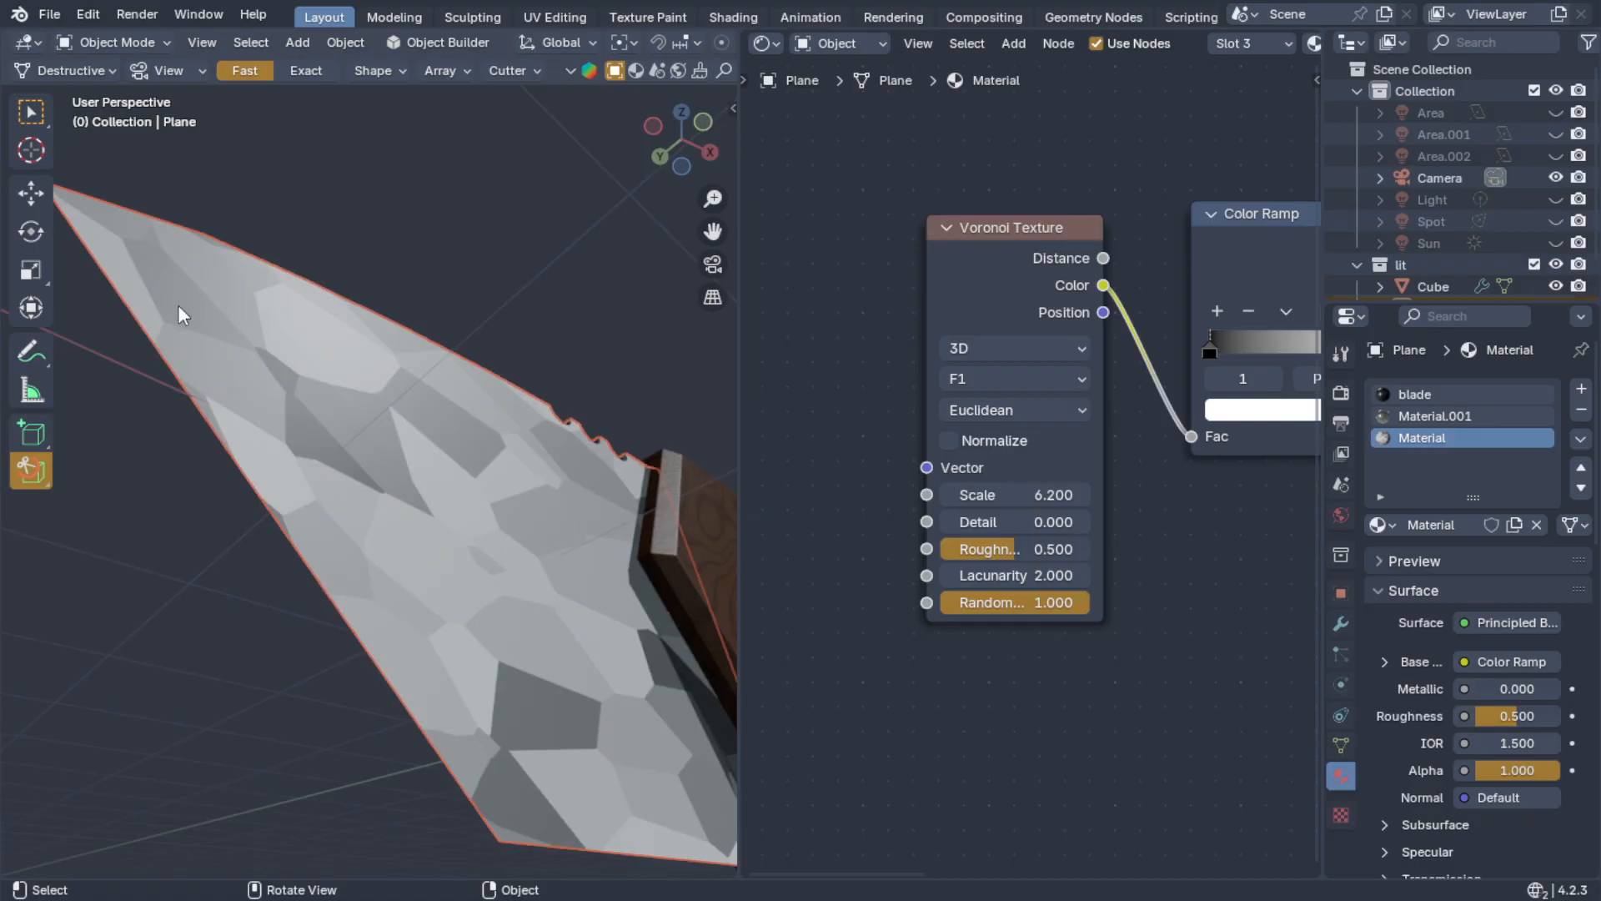
middle_click_drag(500, 616, 171, 379)
scroll(203, 400, "up", 5)
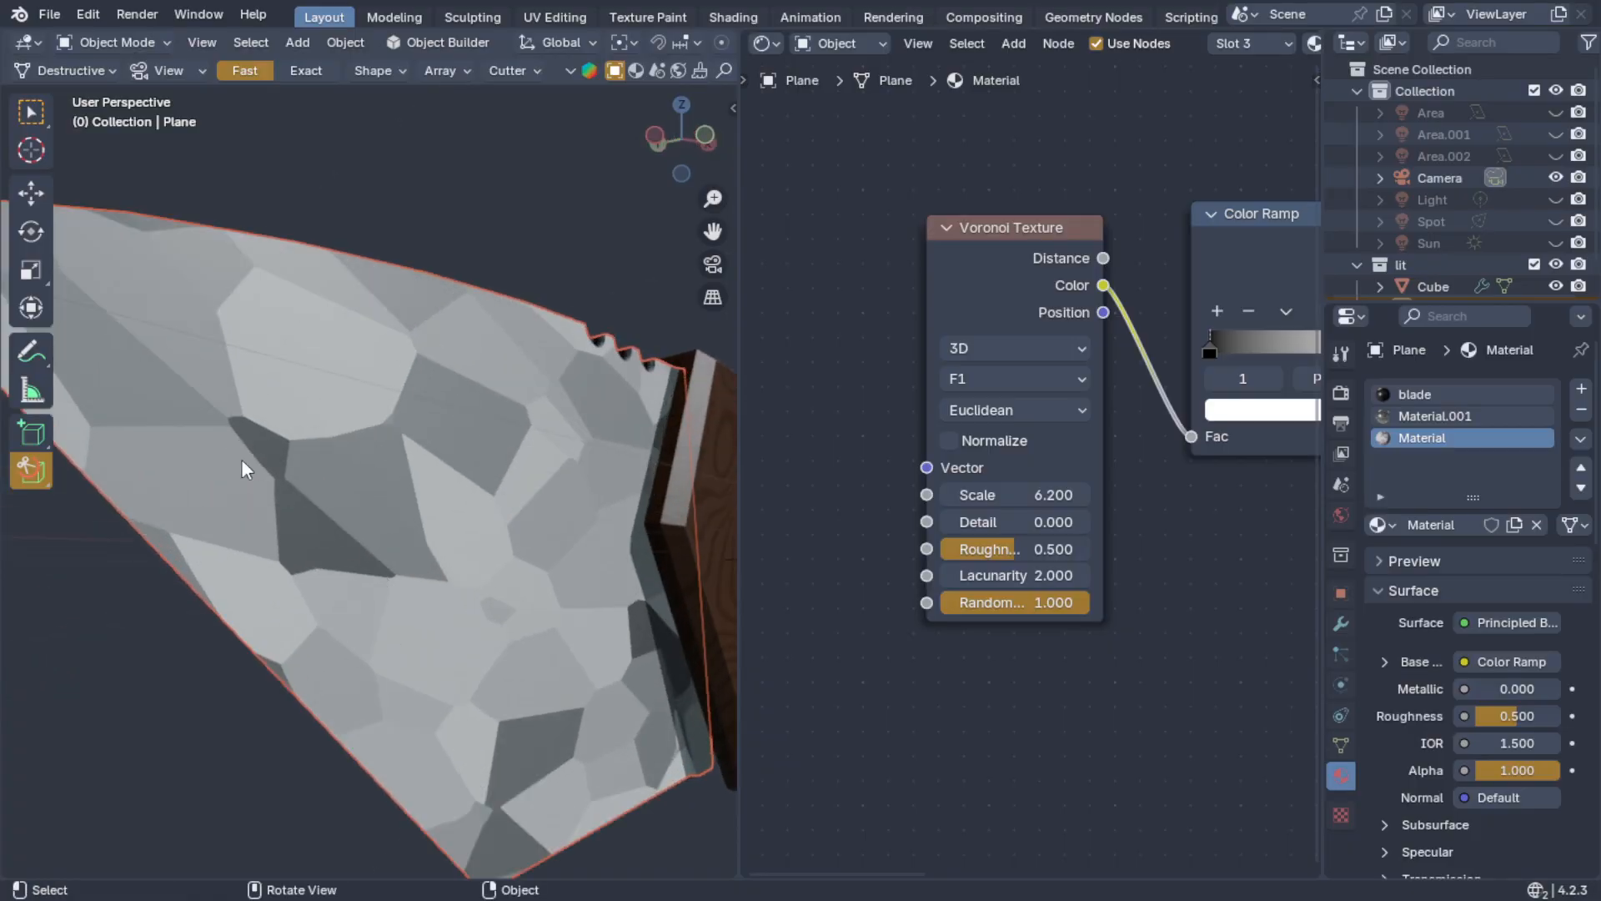
middle_click_drag(165, 394, 239, 401, "shift")
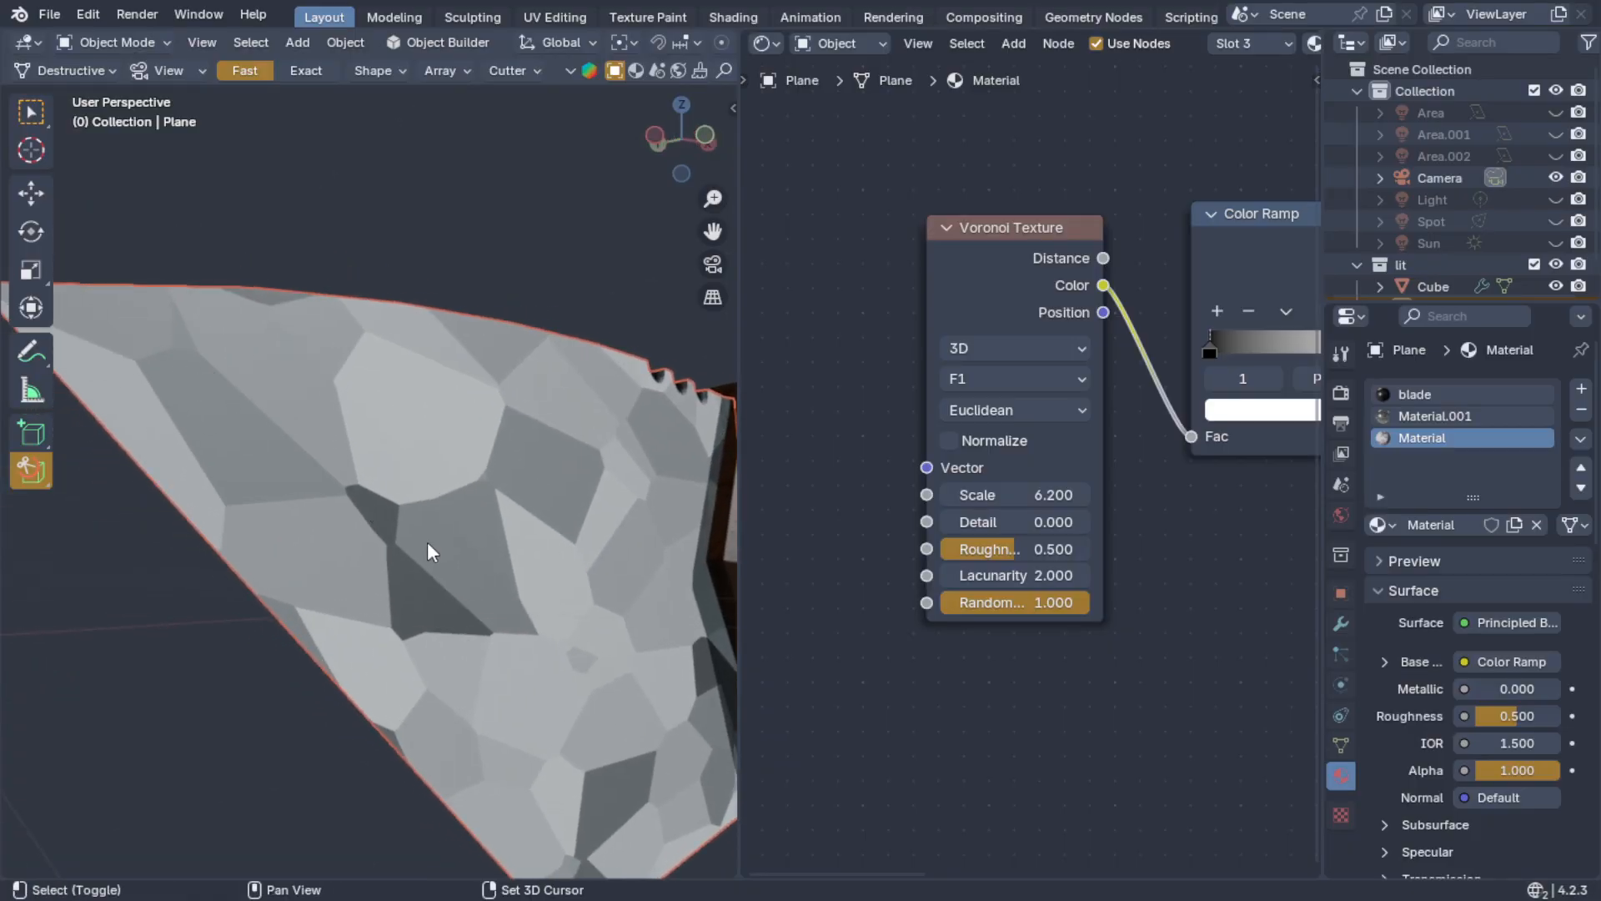
middle_click_drag(422, 542, 172, 449, "shift")
scroll(384, 652, "down", 5)
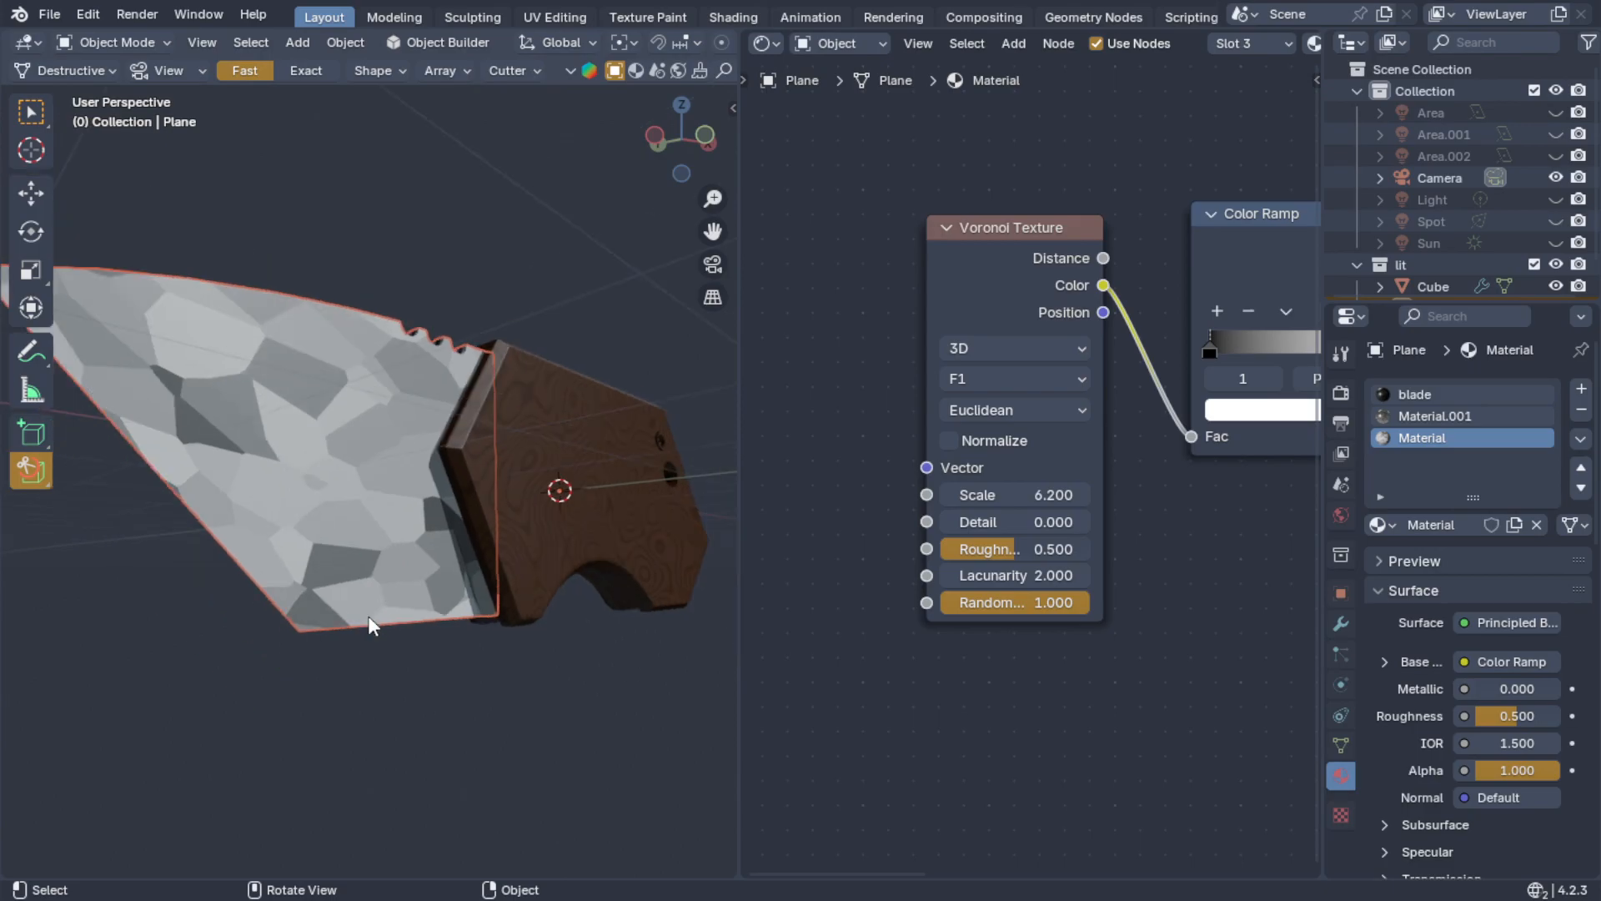
scroll(700, 434, "down", 2)
middle_click_drag(709, 442, 112, 462)
middle_click_drag(494, 522, 242, 501)
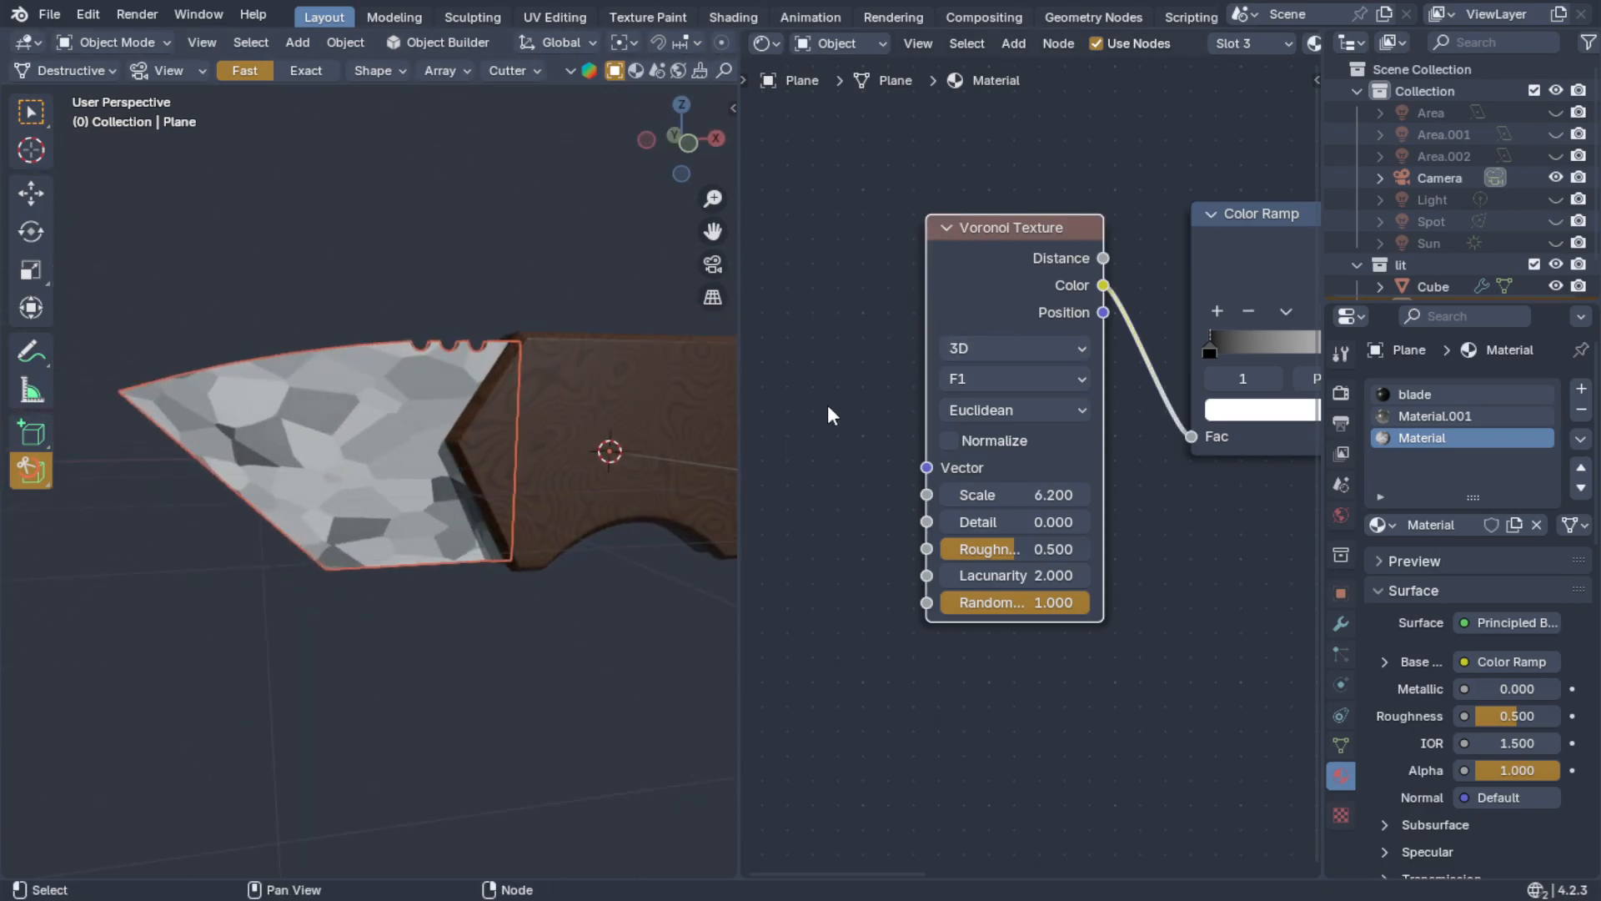
- Add Texture Coordinate and Mapping nodes to the Voronoi Texture and connect the Object output to the Mapping node's Vector
scroll(828, 414, "down", 1)
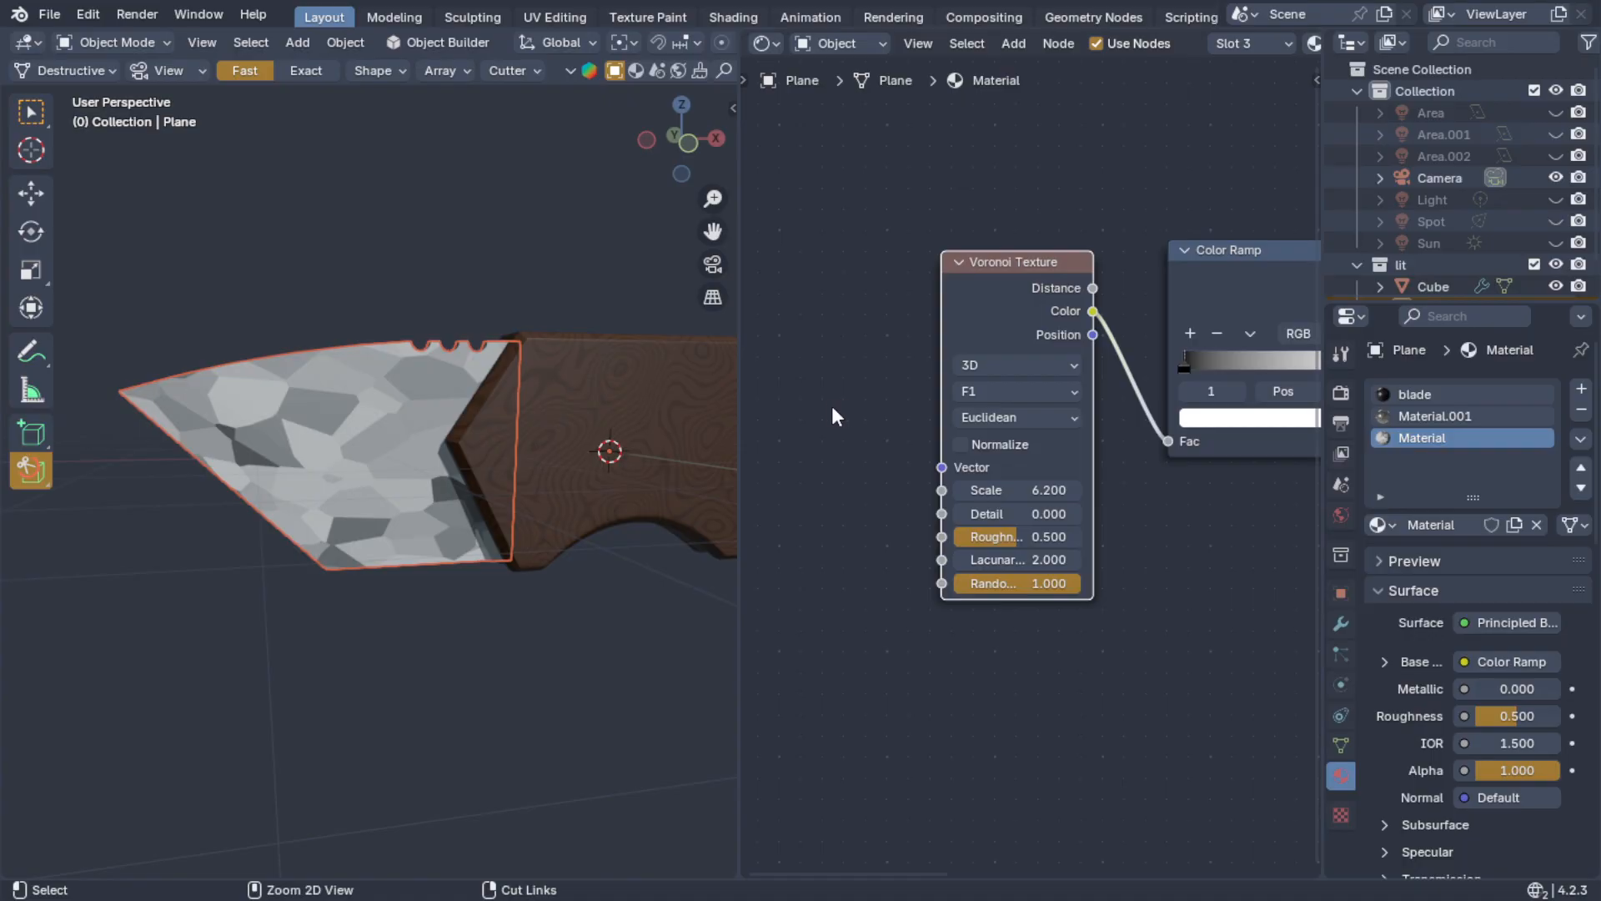
key("ctrl+t")
middle_click_drag(878, 538, 1028, 491)
scroll(1026, 483, "up", 2)
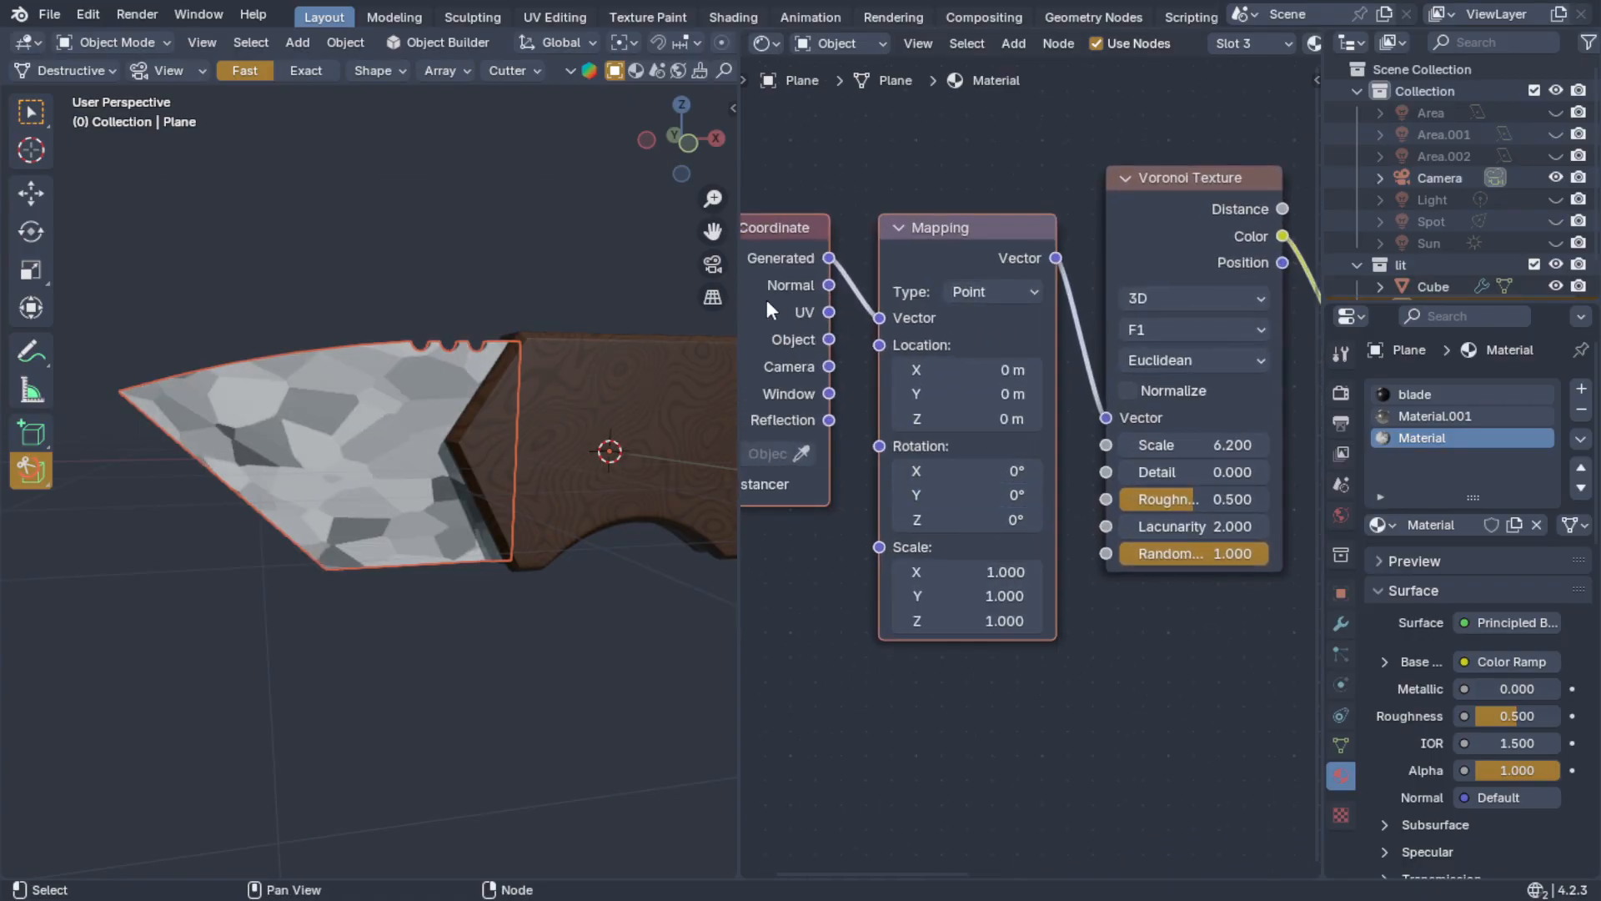
left_click_drag(828, 340, 879, 317)
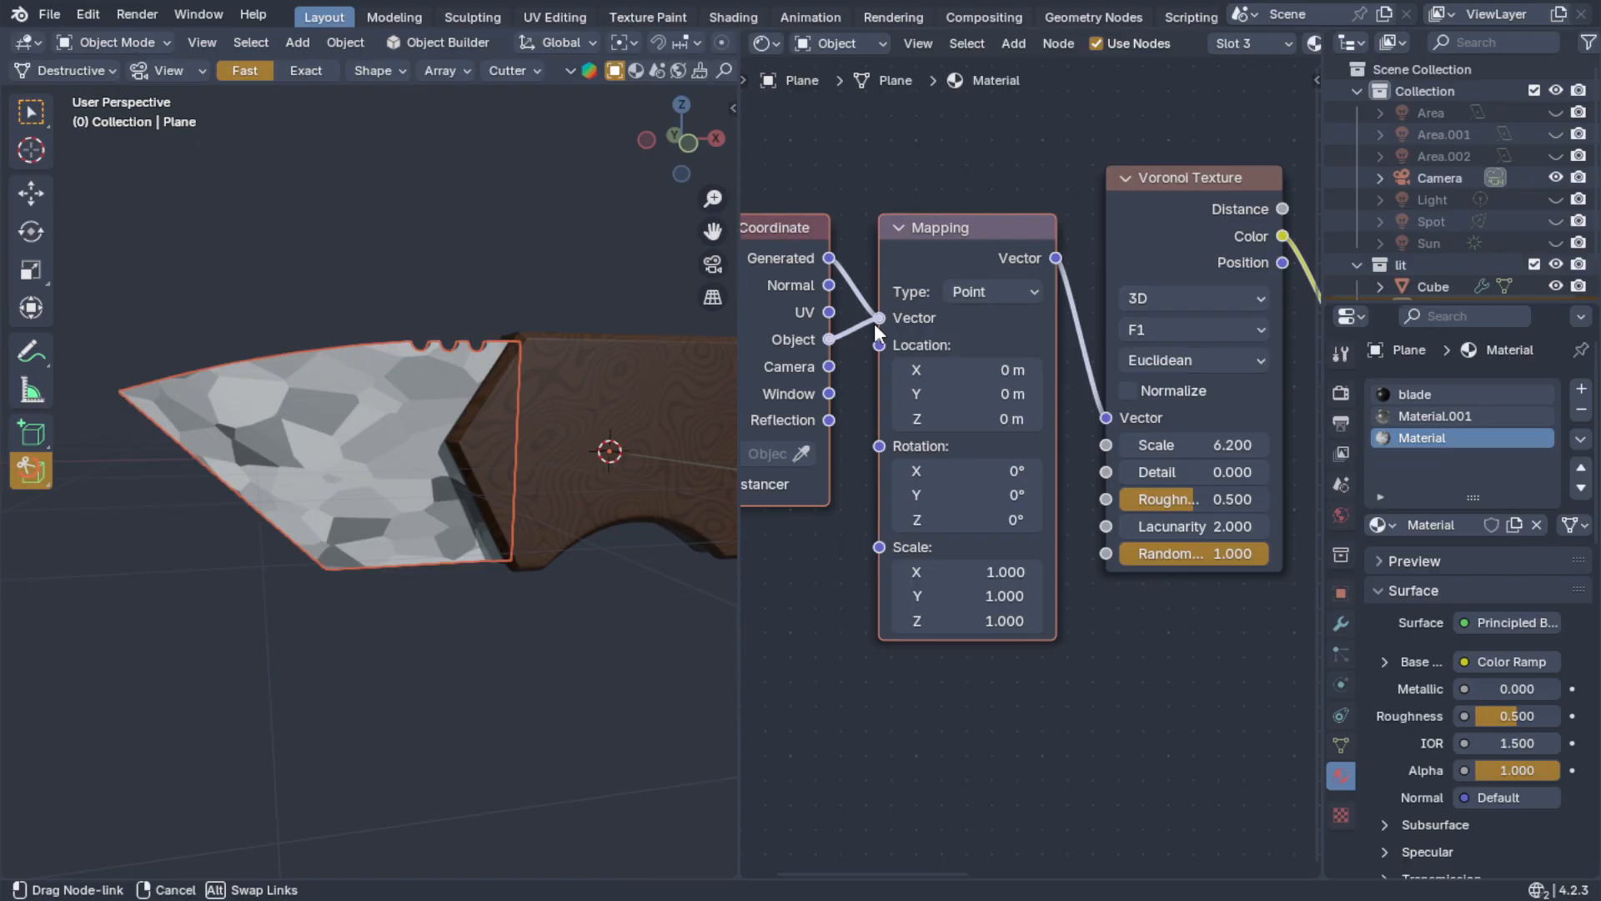
- Raise the cell contrast by moving the Color Ramp's black stop to position 0.255 and its white stop to 0.991
scroll(454, 474, "up", 2)
middle_click_drag(454, 474, 564, 450)
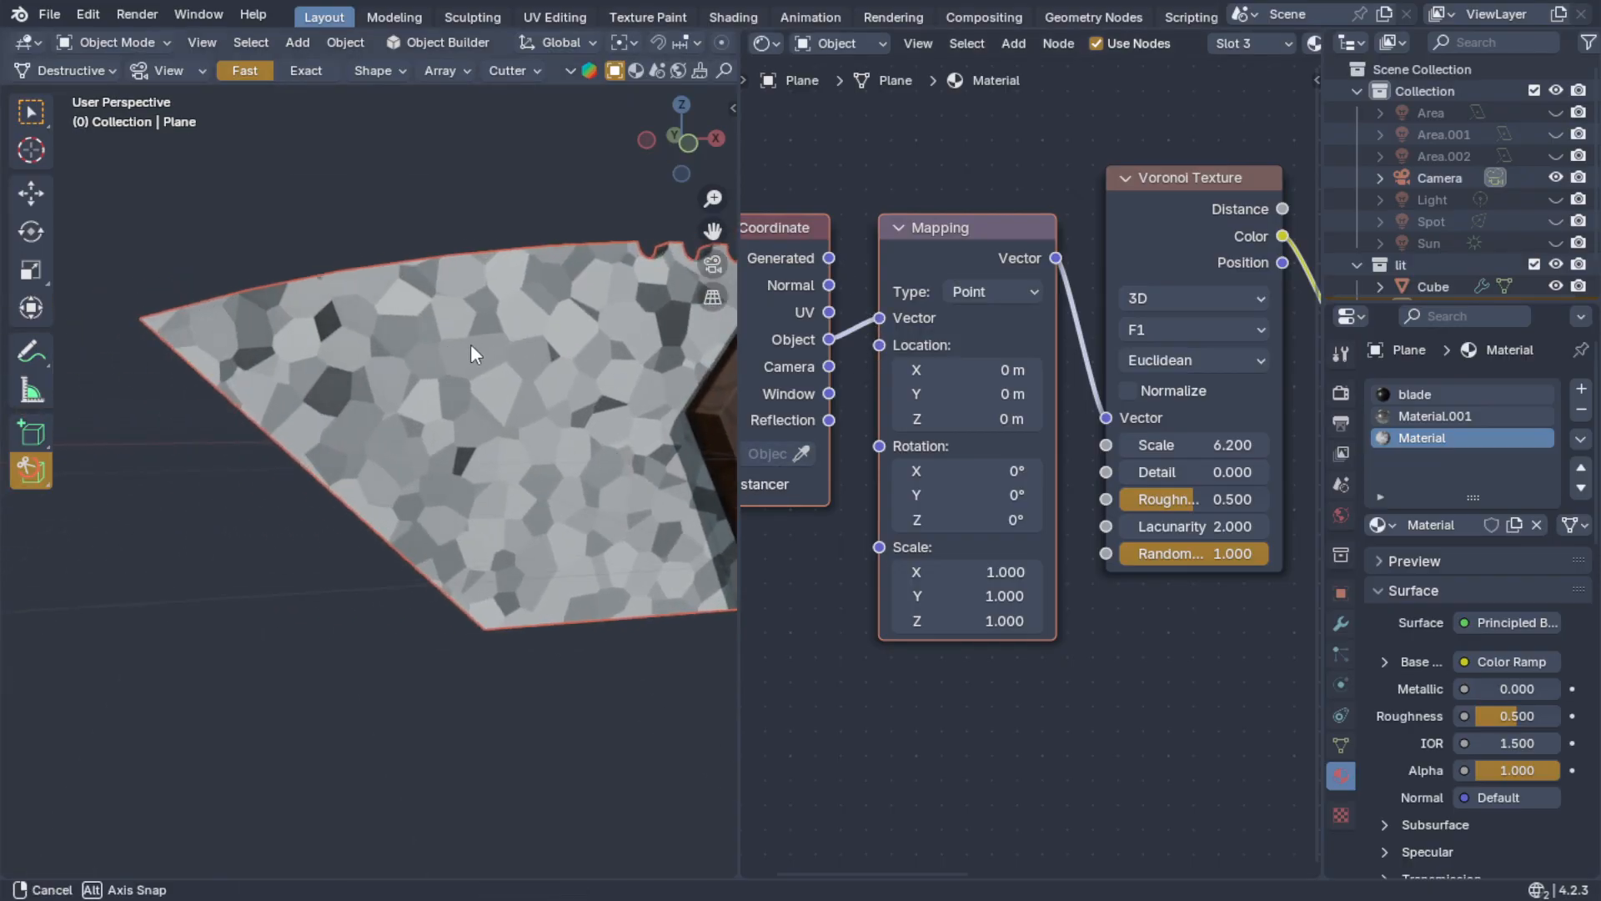
middle_click_drag(458, 343, 547, 278)
middle_click_drag(358, 475, 499, 577)
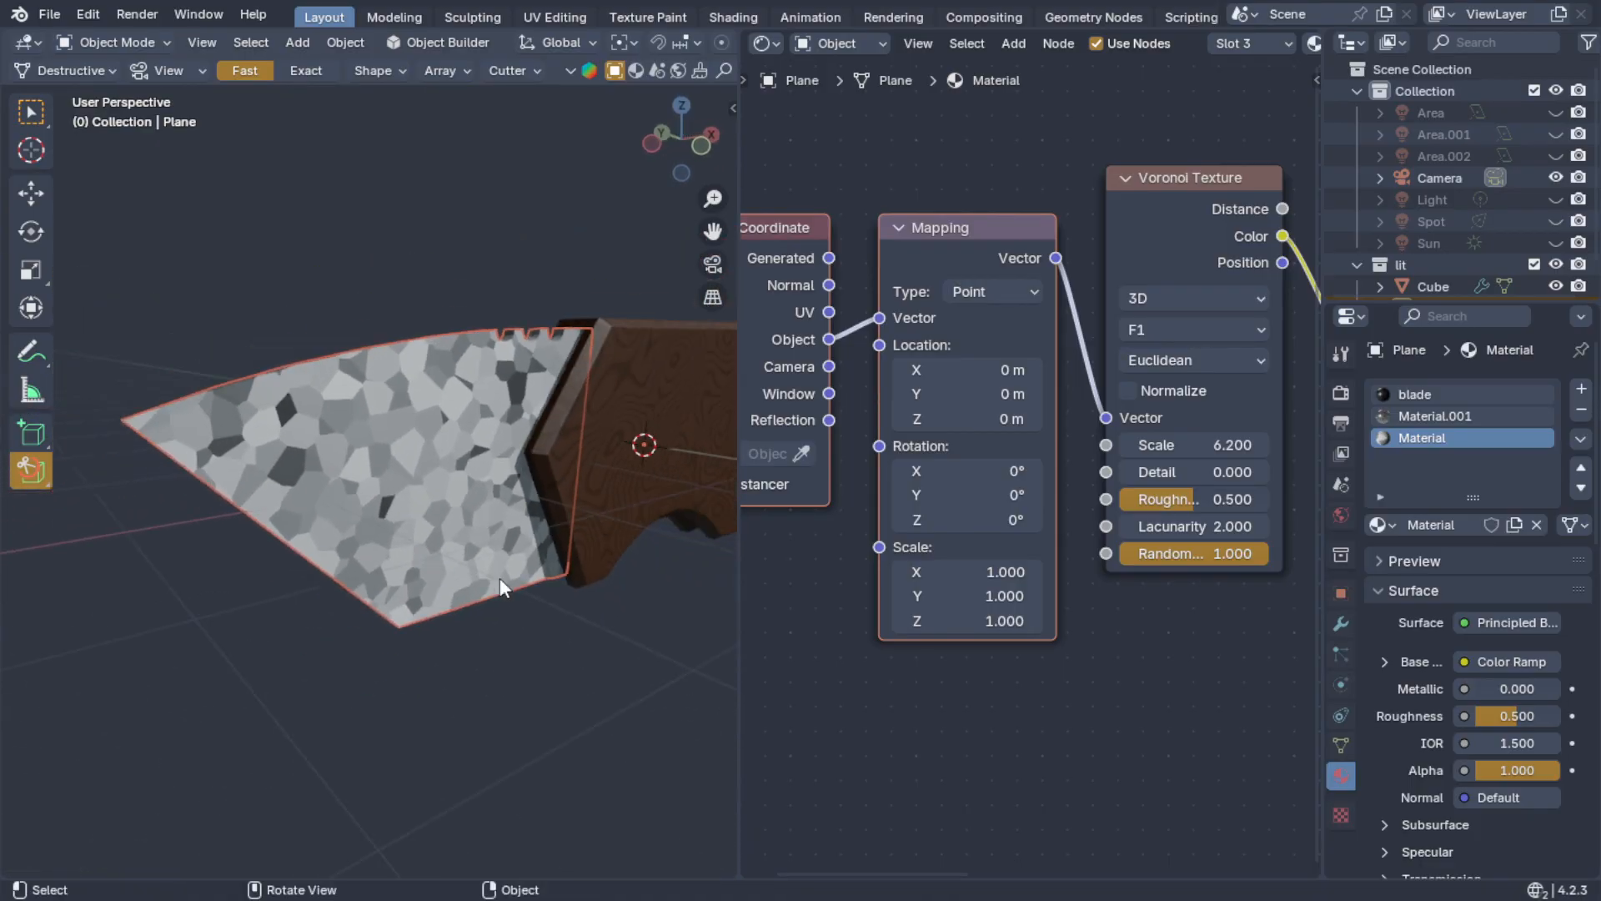
middle_click_drag(1103, 761, 1241, 816)
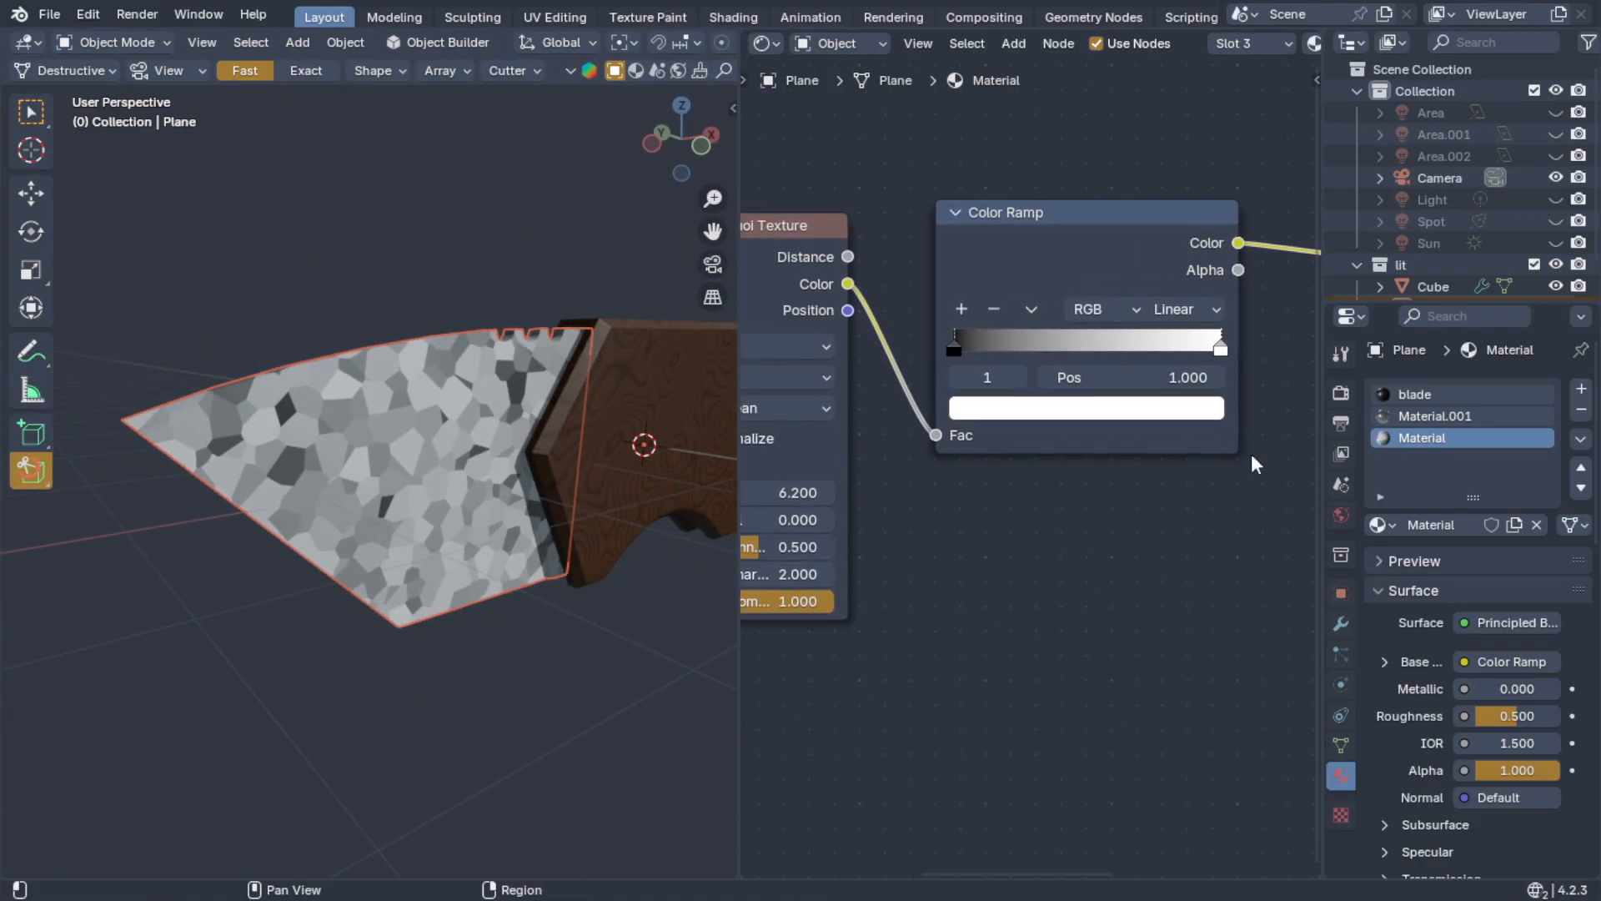
left_click_drag(954, 347, 1028, 347)
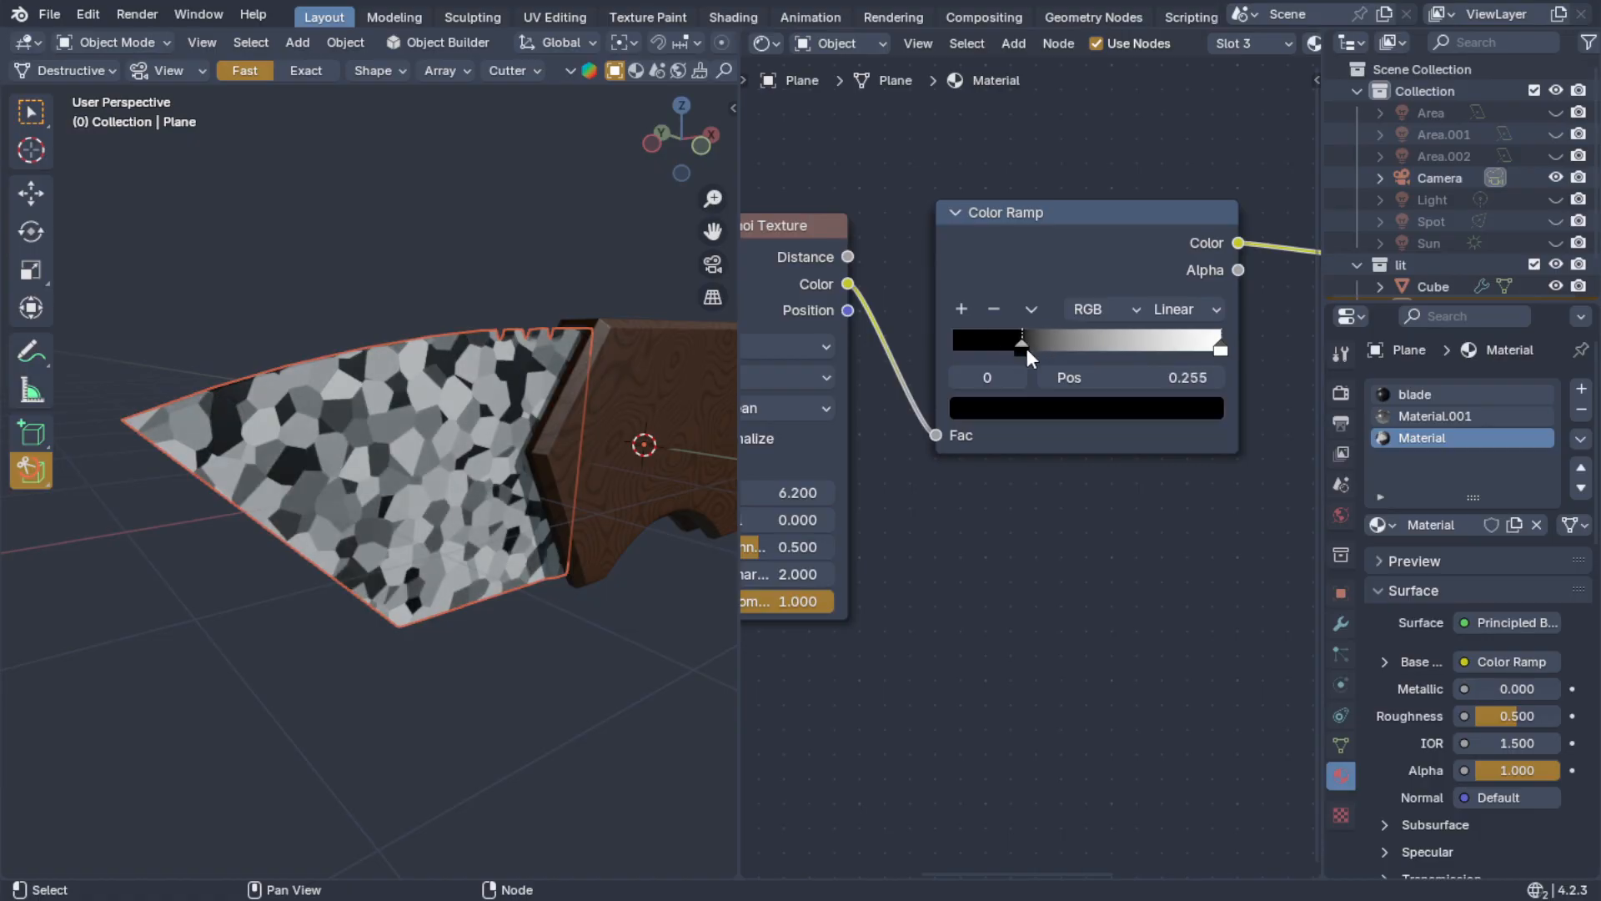
mouse_move(1218, 350)
left_mouse_down()
mouse_move(1153, 351)
mouse_move(1218, 350)
left_mouse_up()
middle_click_drag(463, 462, 322, 387)
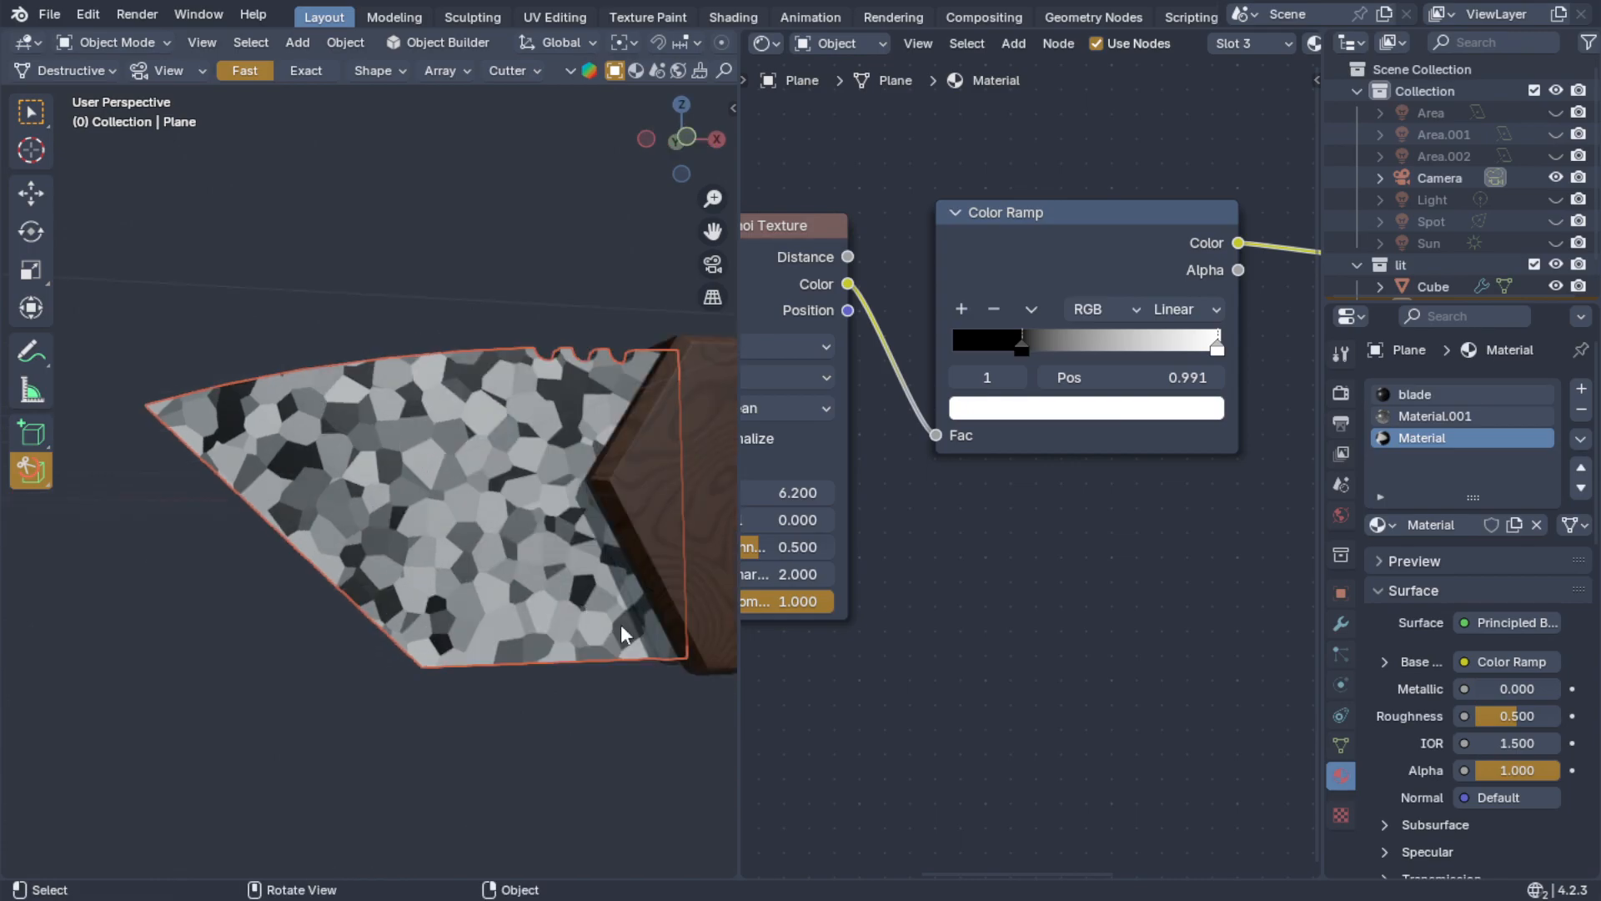
- Move the Texture Coordinate, Mapping, Voronoi Texture and Color Ramp nodes together farther away from the Principled BSDF
scroll(881, 713, "down", 4)
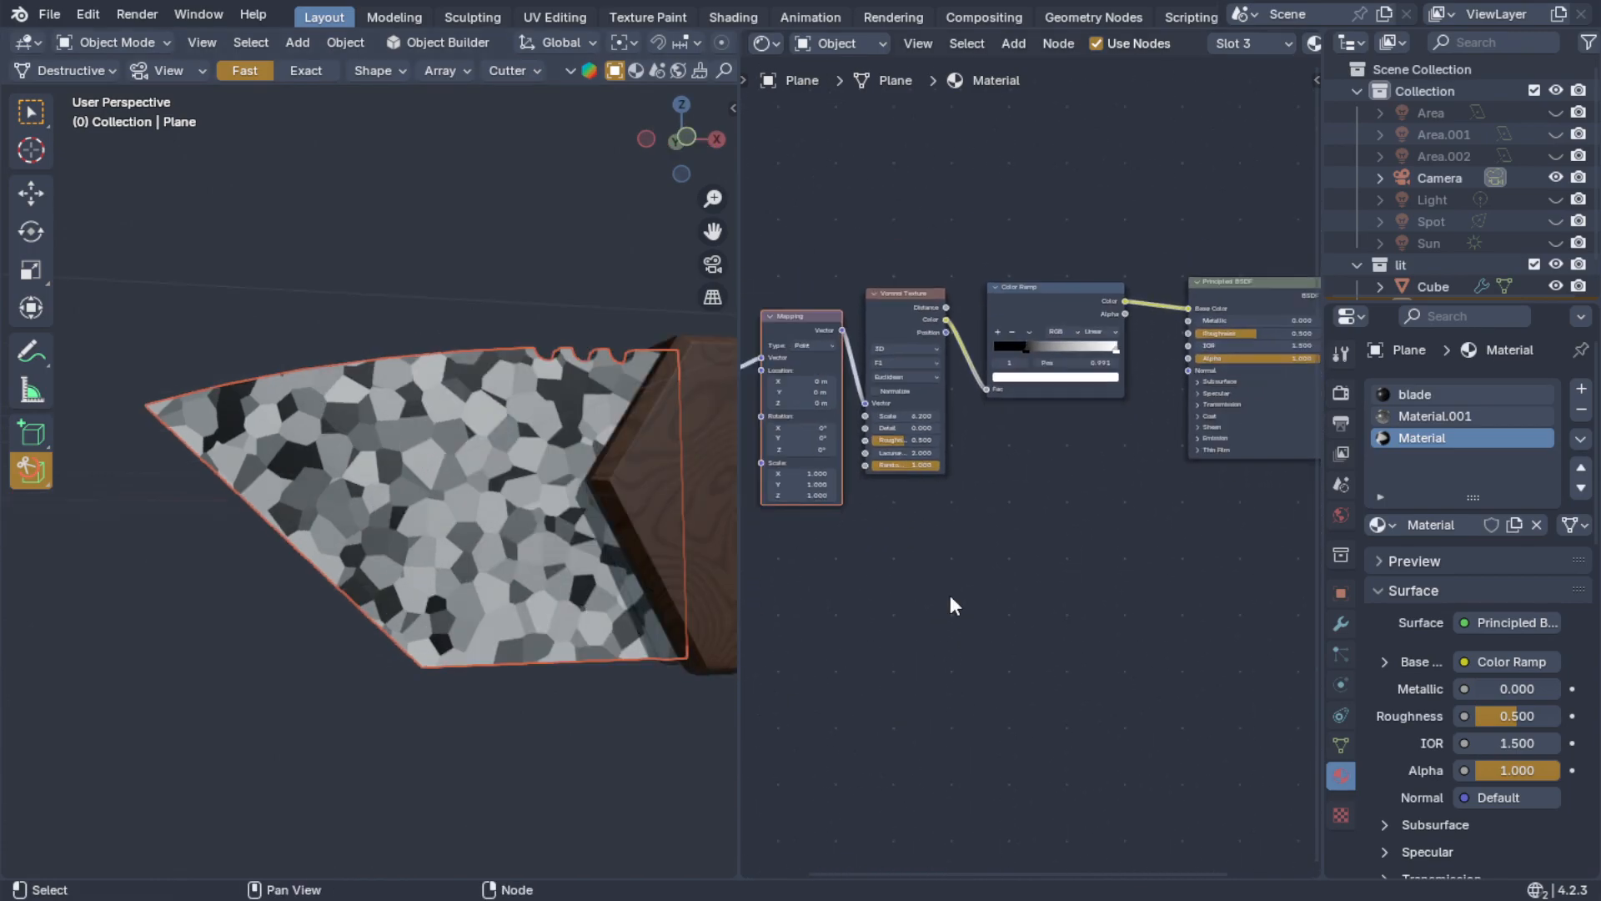
middle_click_drag(955, 605, 1084, 563)
scroll(1090, 560, "down", 1)
left_click_drag(802, 260, 1136, 512)
left_click_drag(1145, 292, 1070, 288)
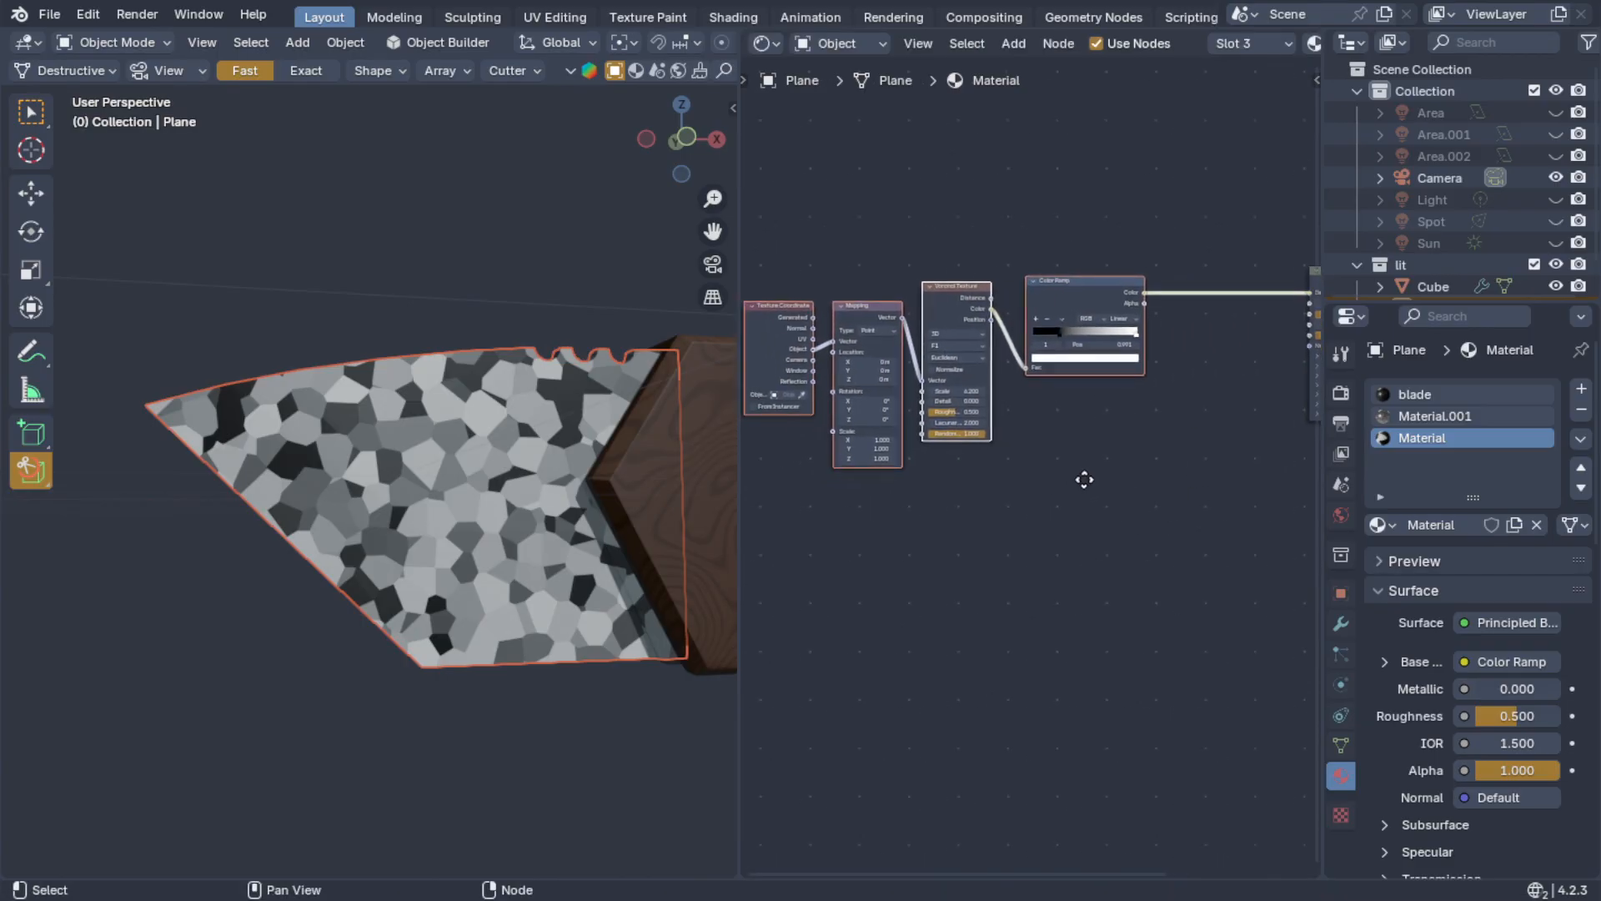
left_click(1007, 528)
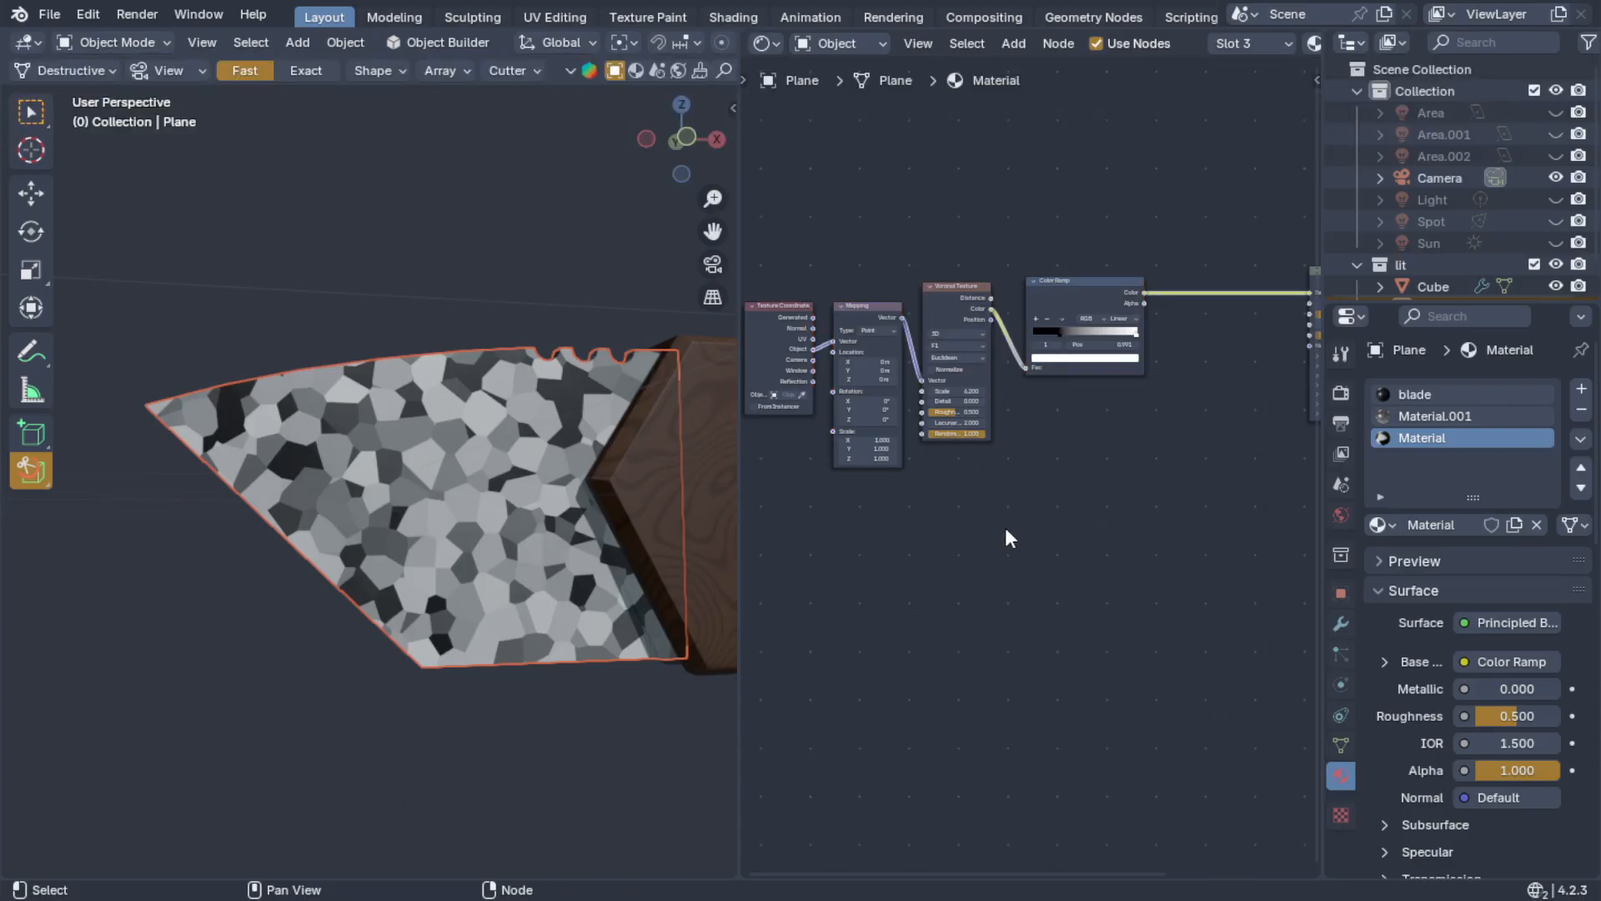
- Add a second Color Ramp node below the existing Color Ramp
middle_click_drag(1044, 531, 1029, 523)
key("shift+a")
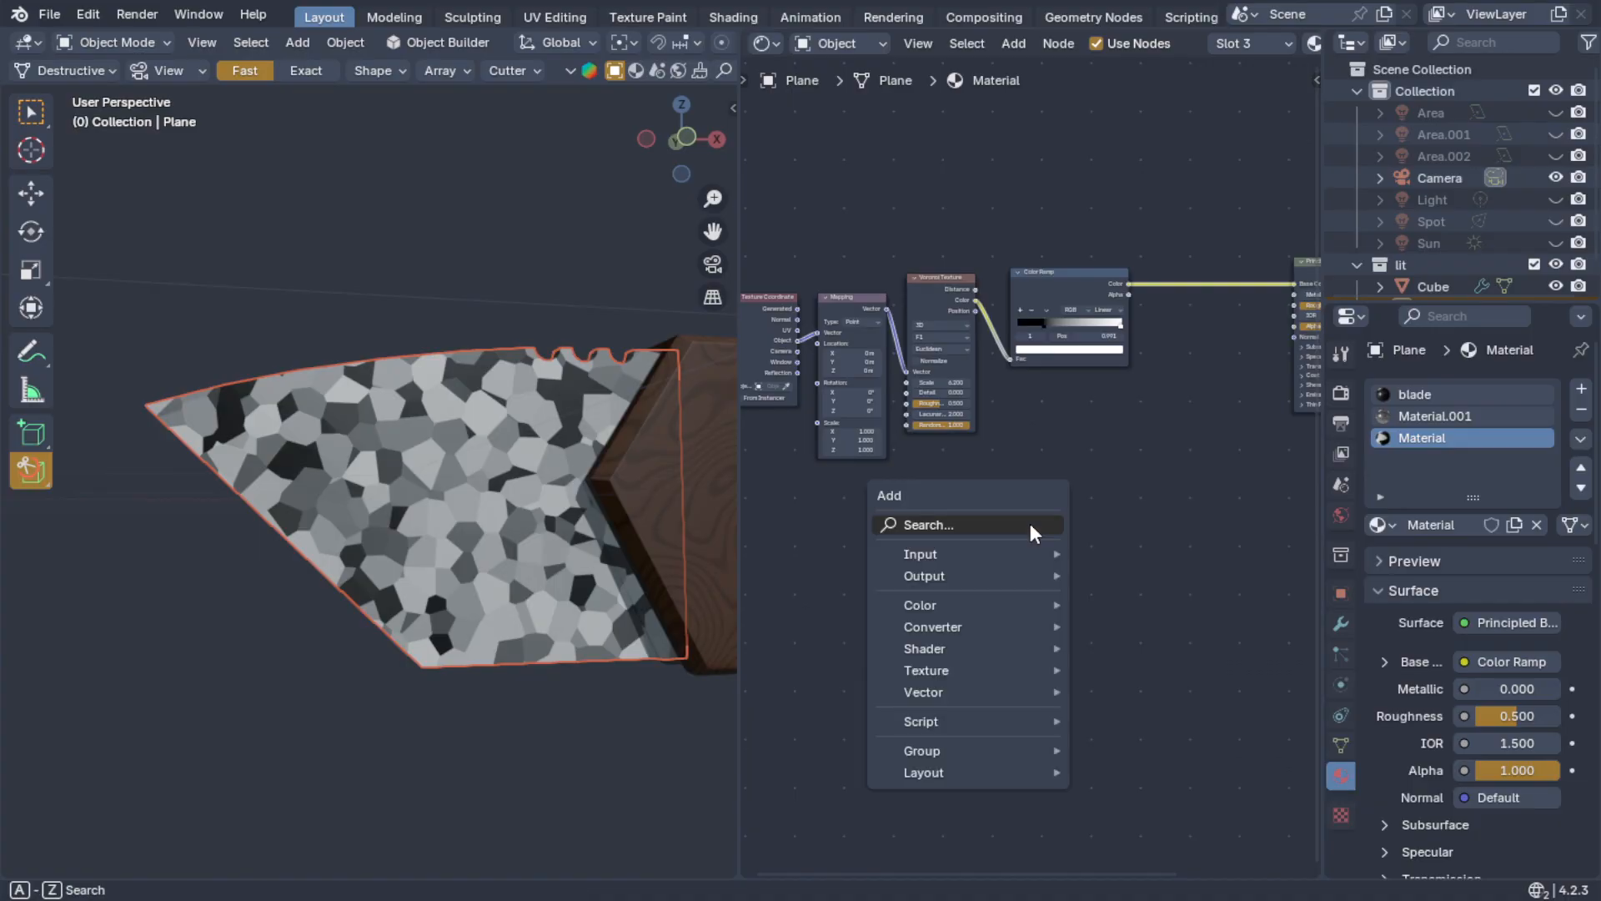
left_click(1029, 523)
type("co")
key("Down")
key("Return")
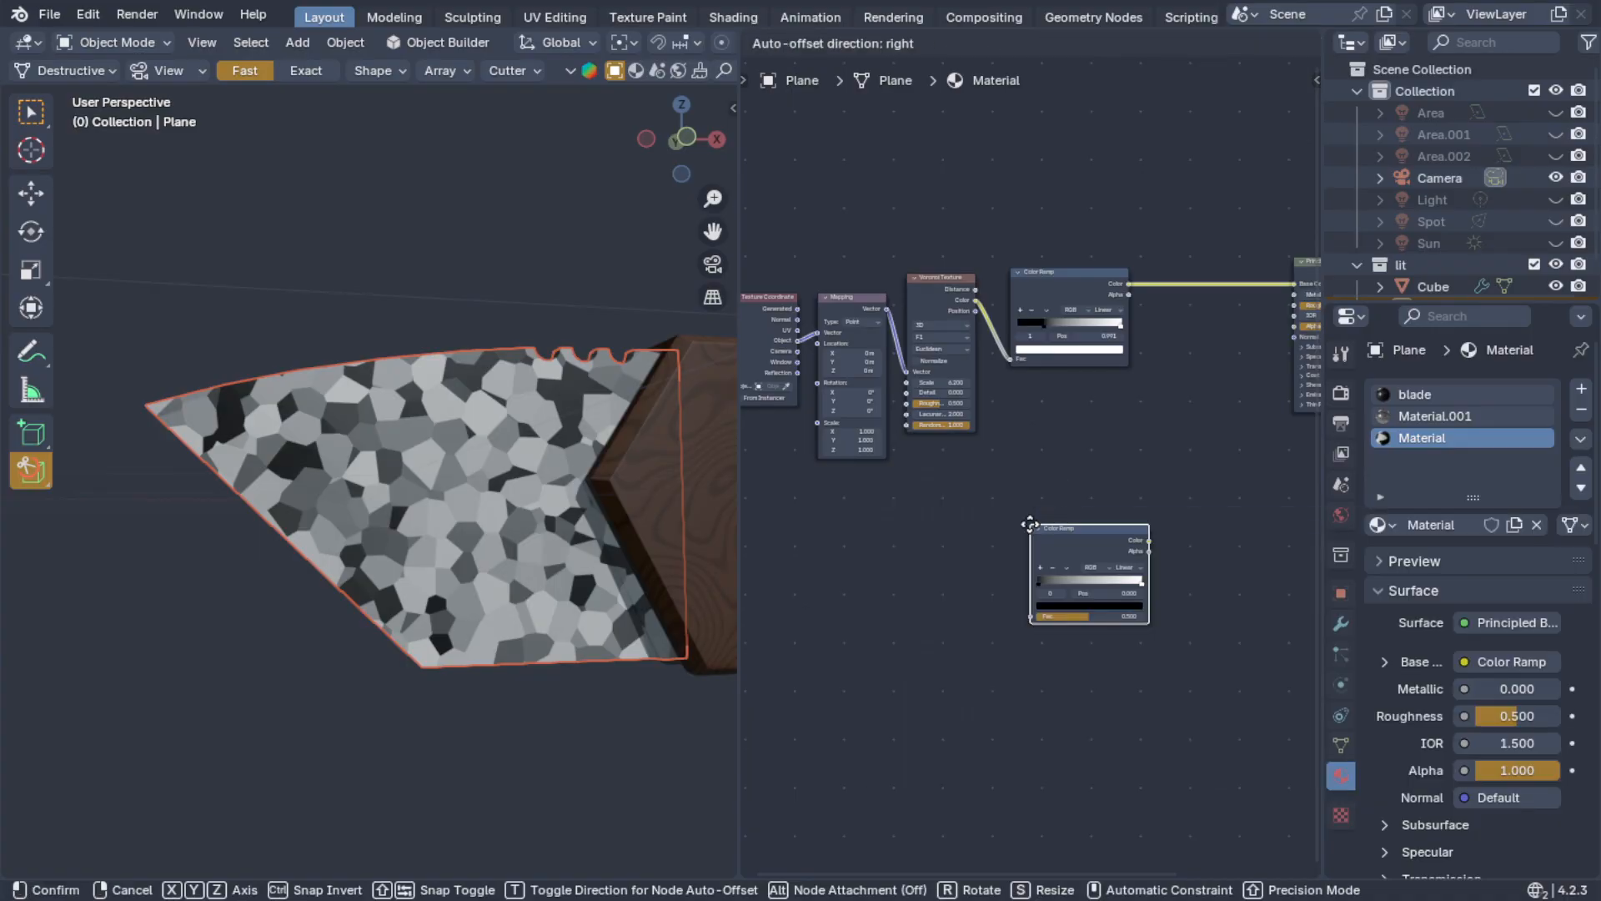
left_click(1001, 465)
- Add a Mix Color node between the two Color Ramps and the Principled BSDF
key("shift+a")
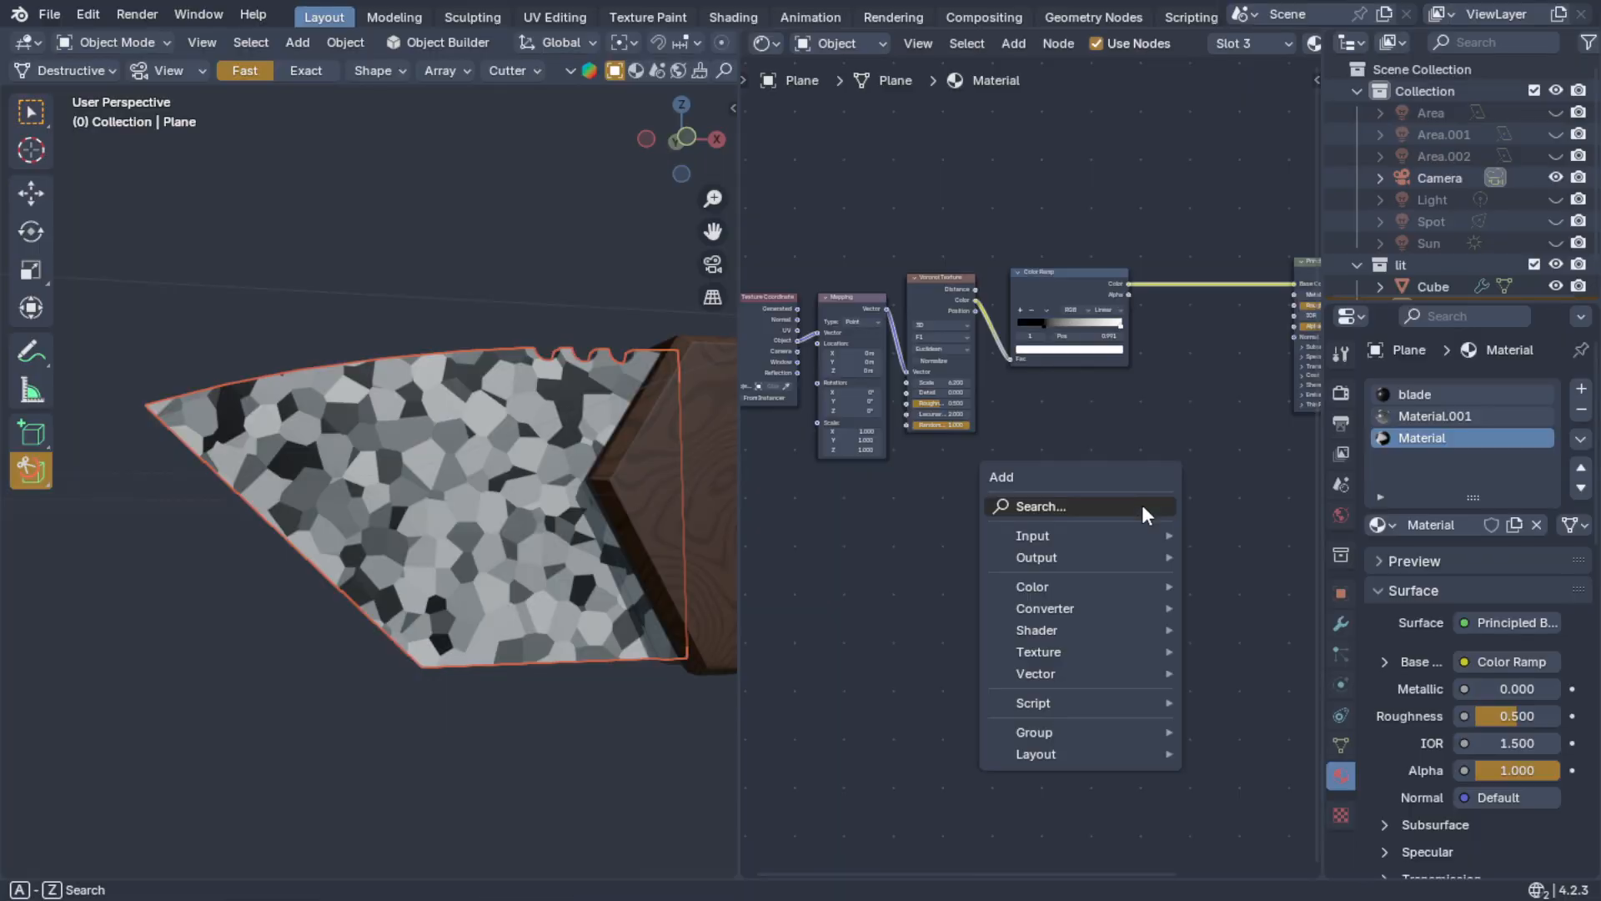
left_click(1143, 503)
type("mix")
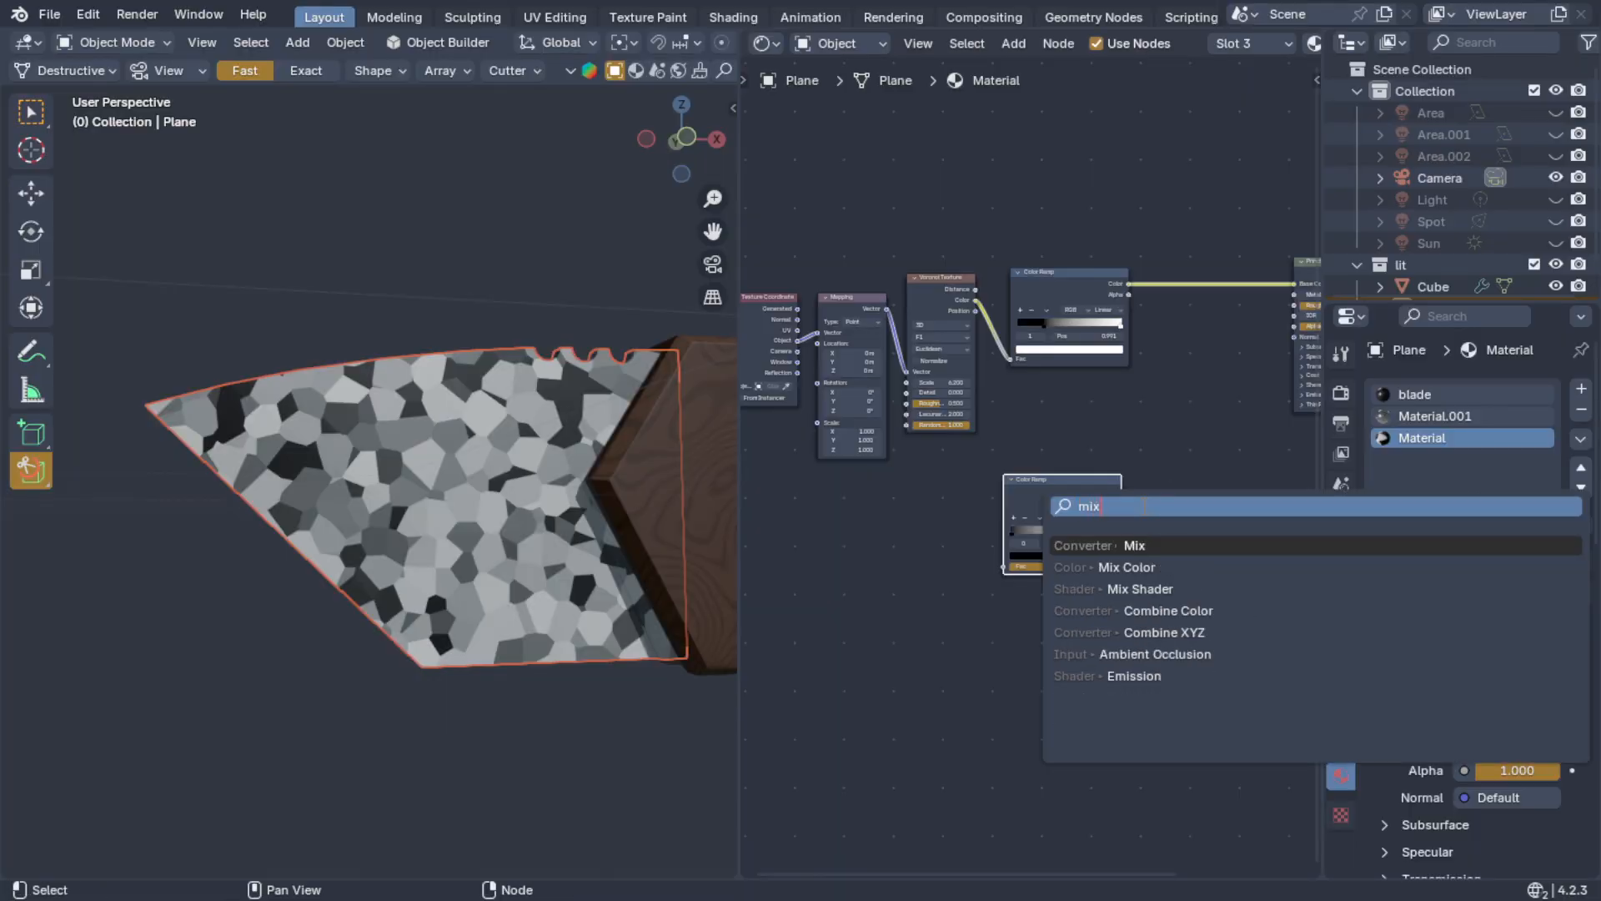
key("Down")
key("Return")
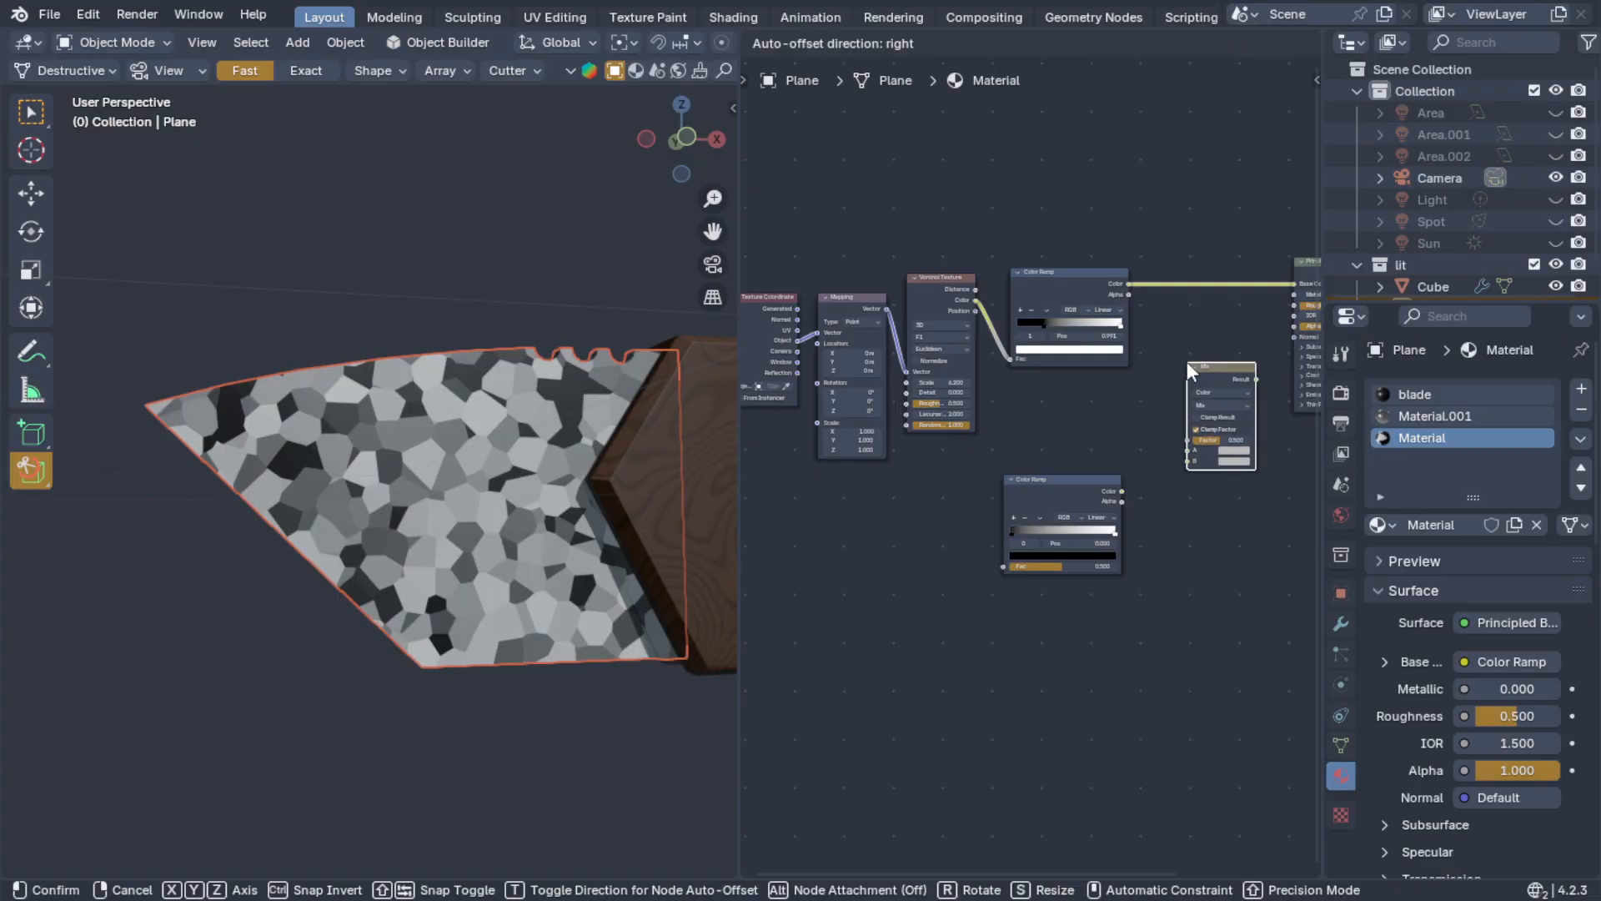
left_click(1182, 360)
- Connect the upper Color Ramp to the Mix node's A, the lower one to B, and the Result to Base Color
scroll(1113, 419, "up", 2)
middle_click_drag(1115, 422, 1000, 407)
left_click_drag(1061, 205, 1148, 452)
left_click_drag(1053, 510, 1148, 465)
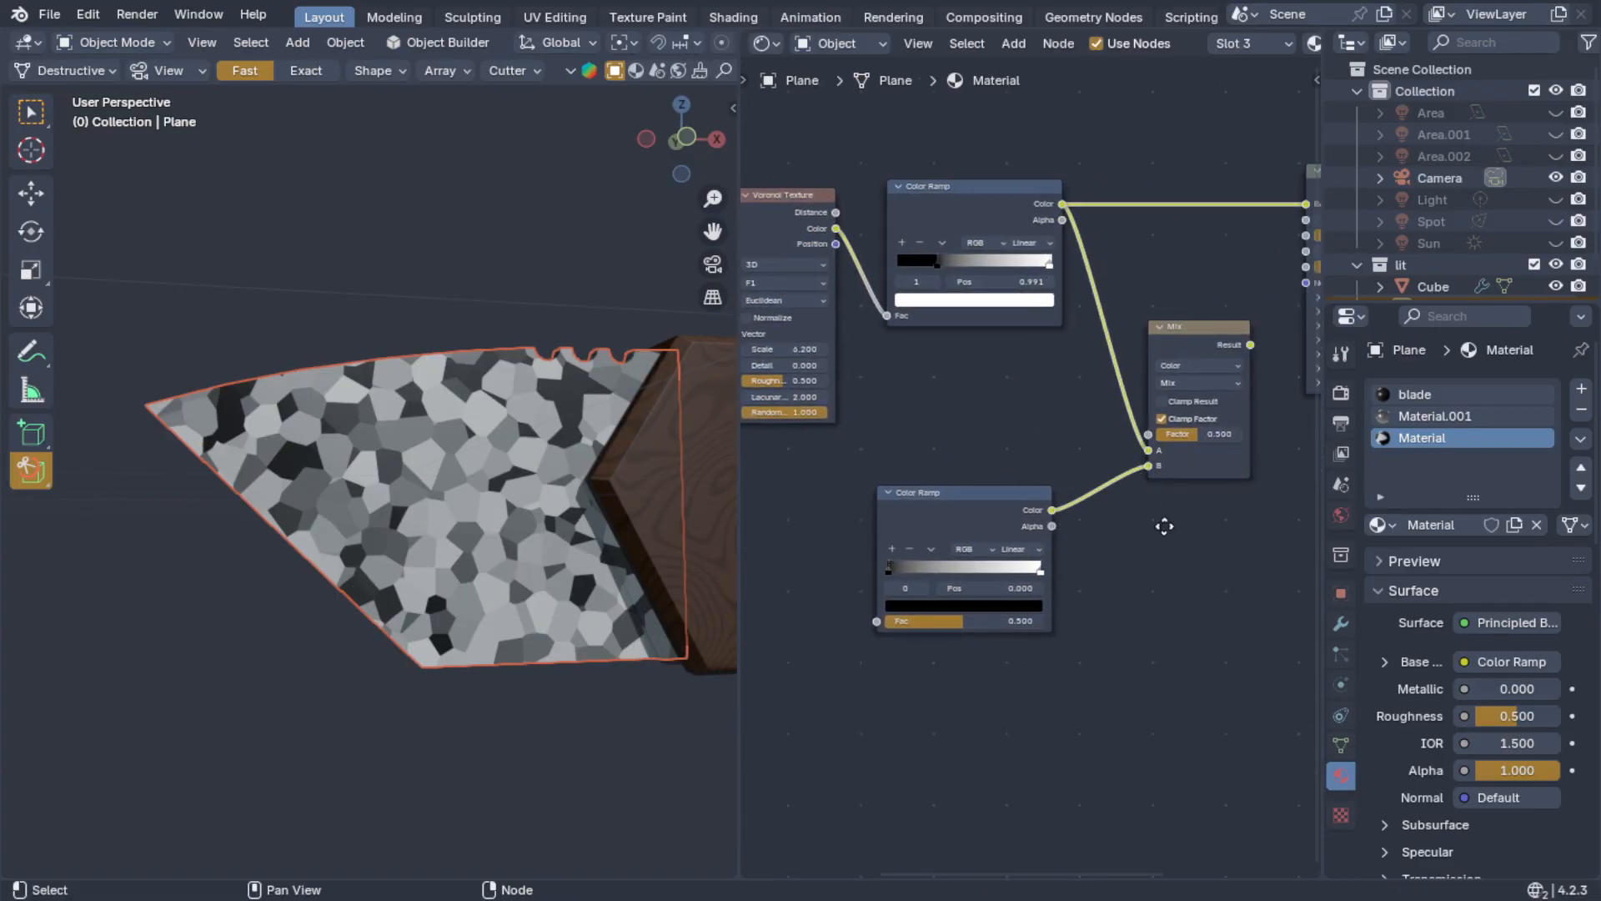
middle_click_drag(1173, 528, 1001, 629)
left_click_drag(1080, 445, 1132, 306)
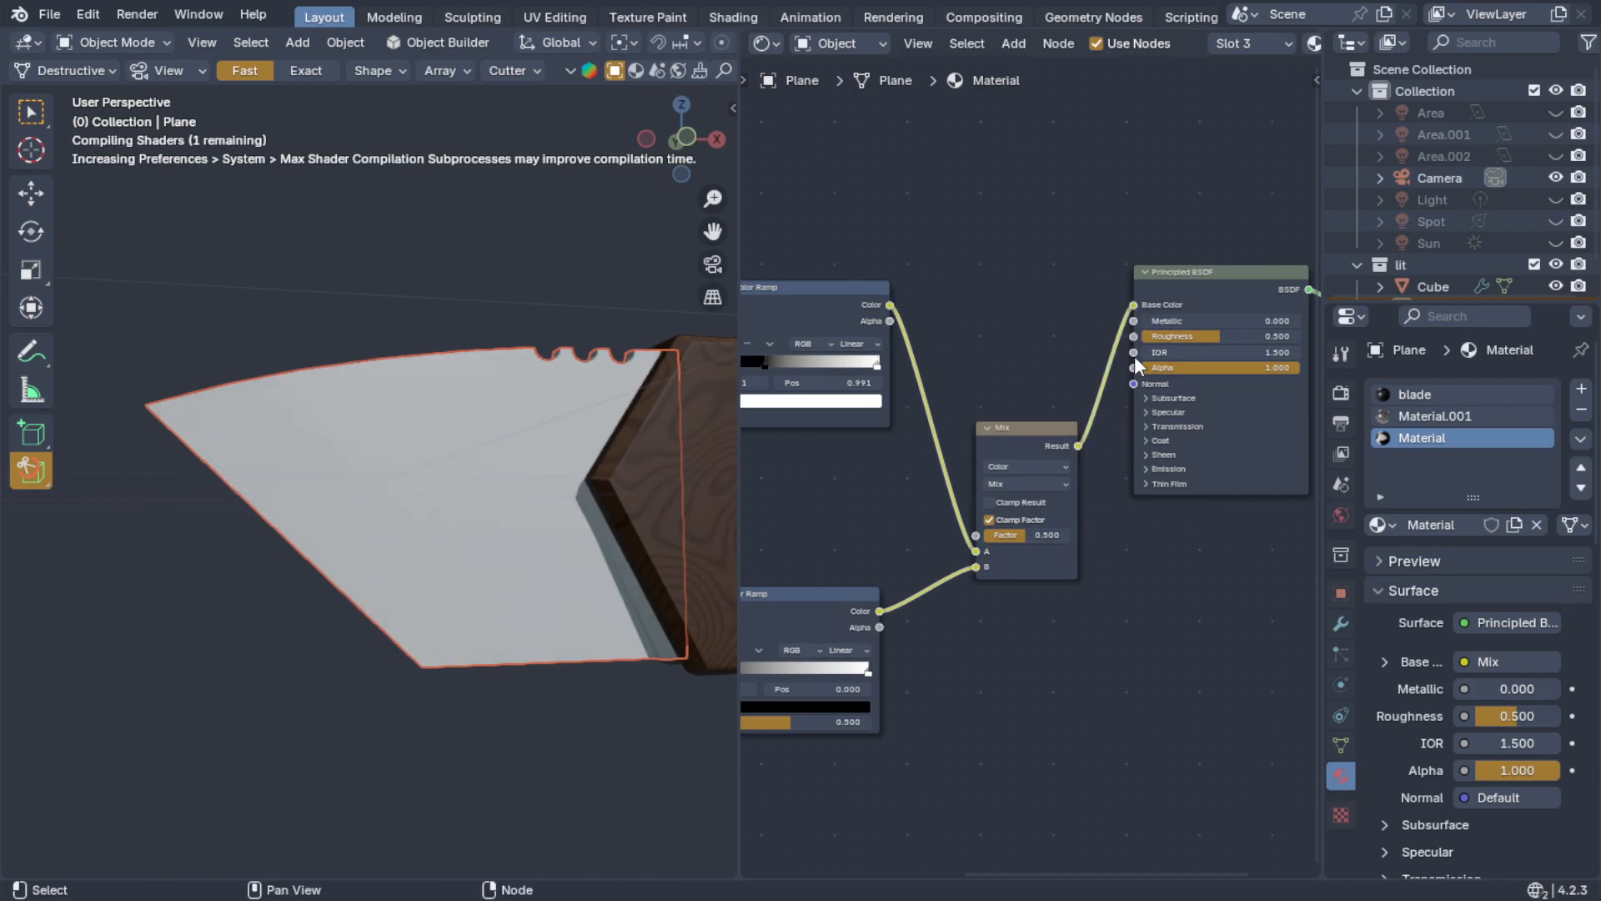
- Set the Mix node's blending mode to Multiply and raise its Factor to 0.950
left_click(1018, 484)
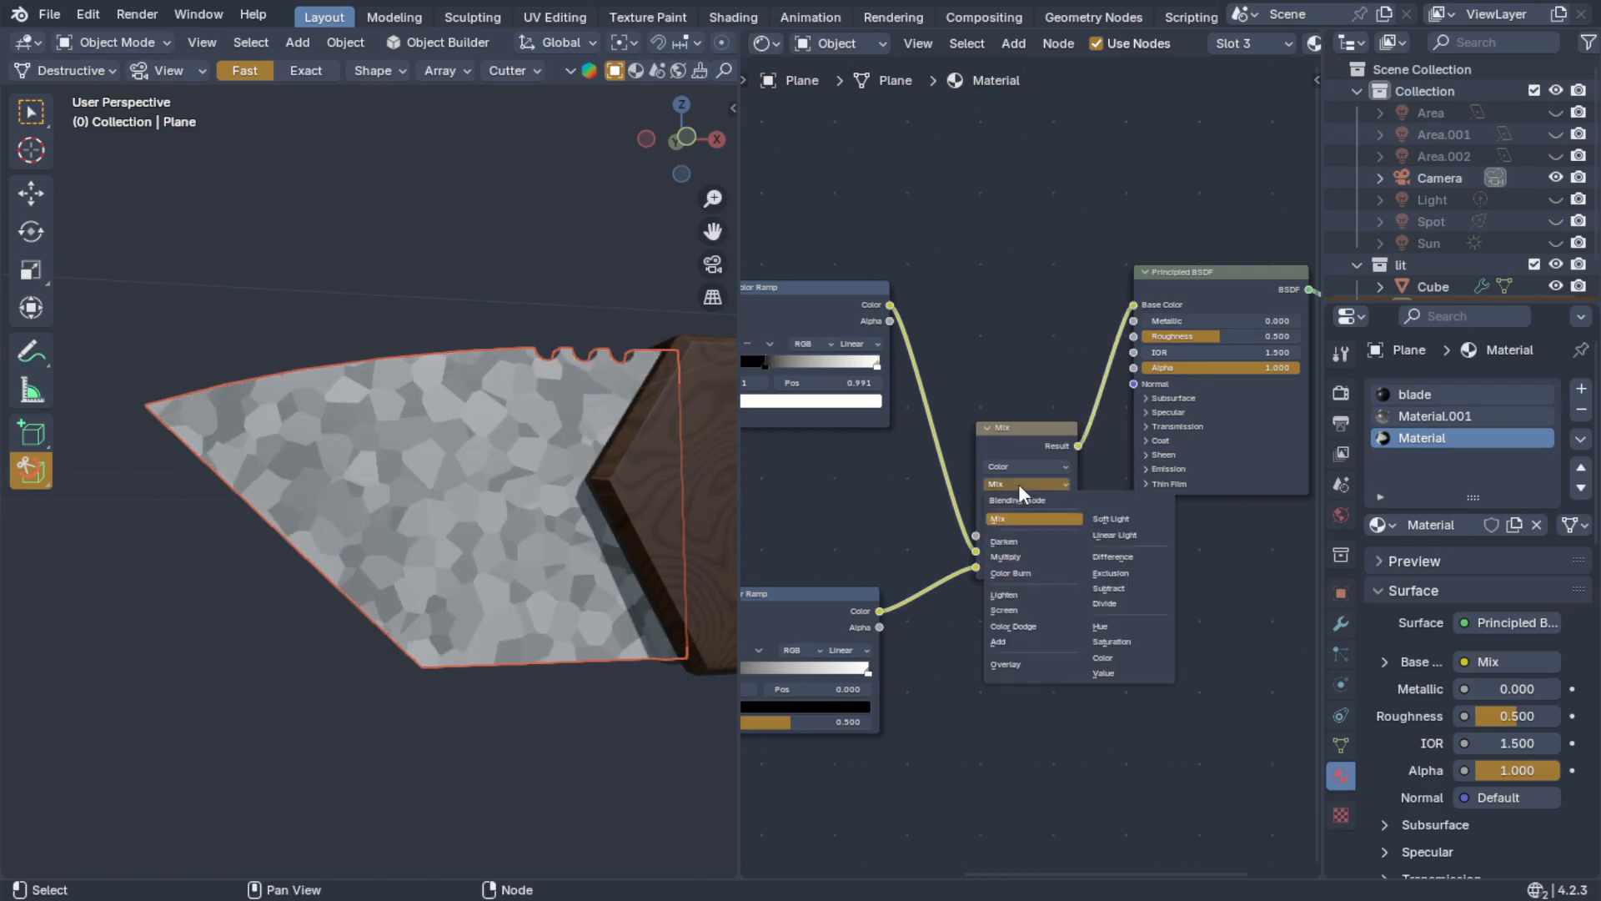
left_click(1017, 556)
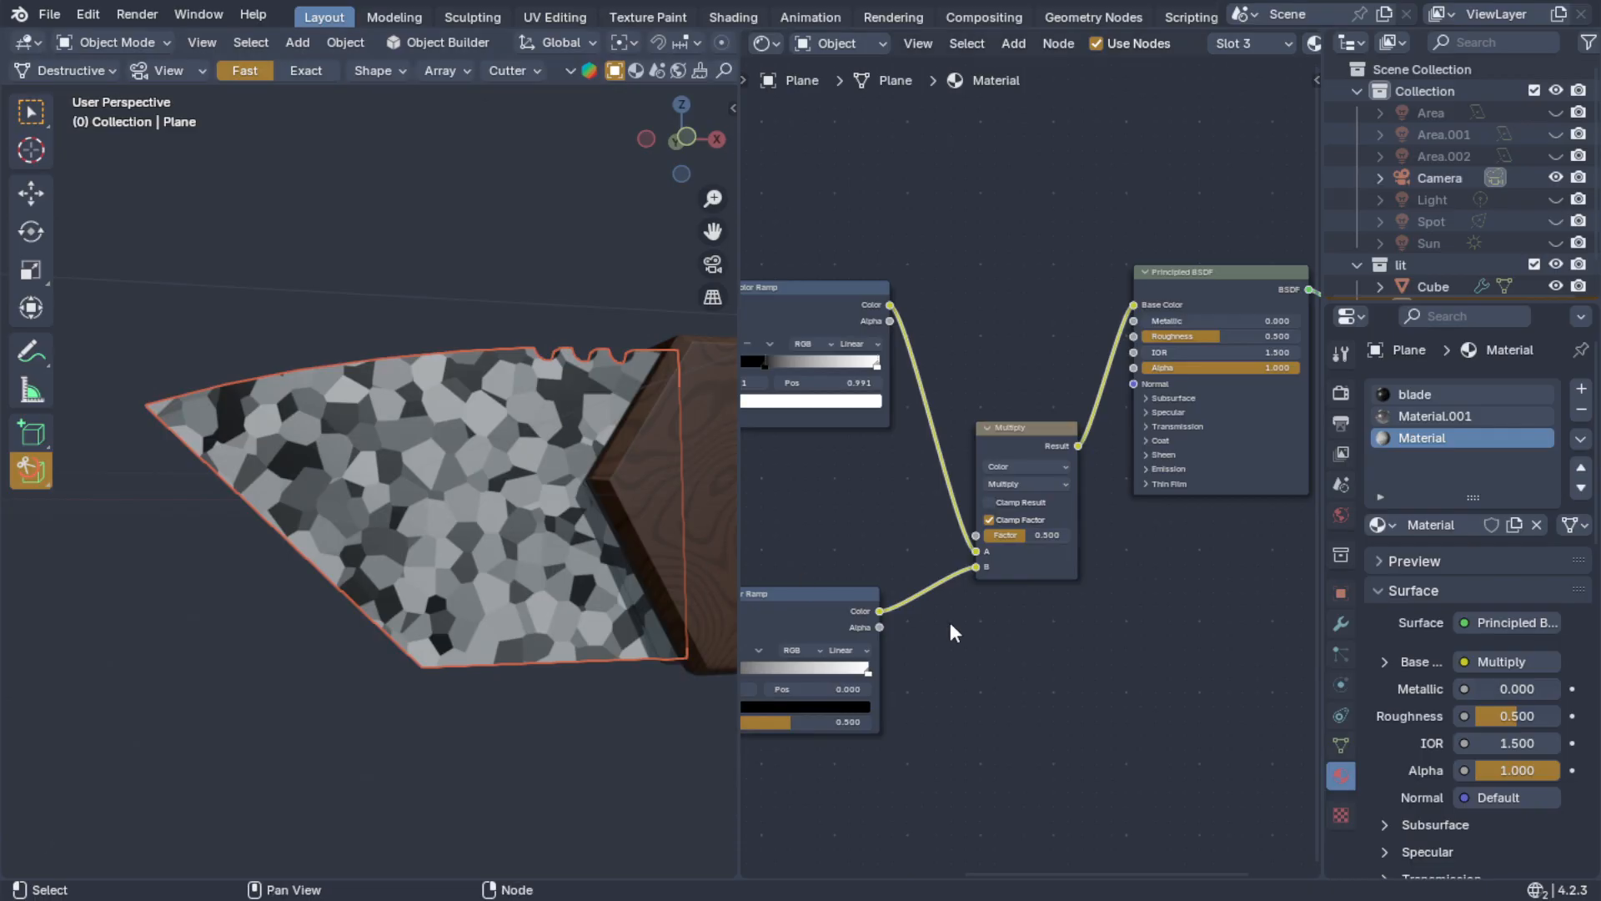
scroll(988, 643, "up", 2)
scroll(1063, 611, "up", 1)
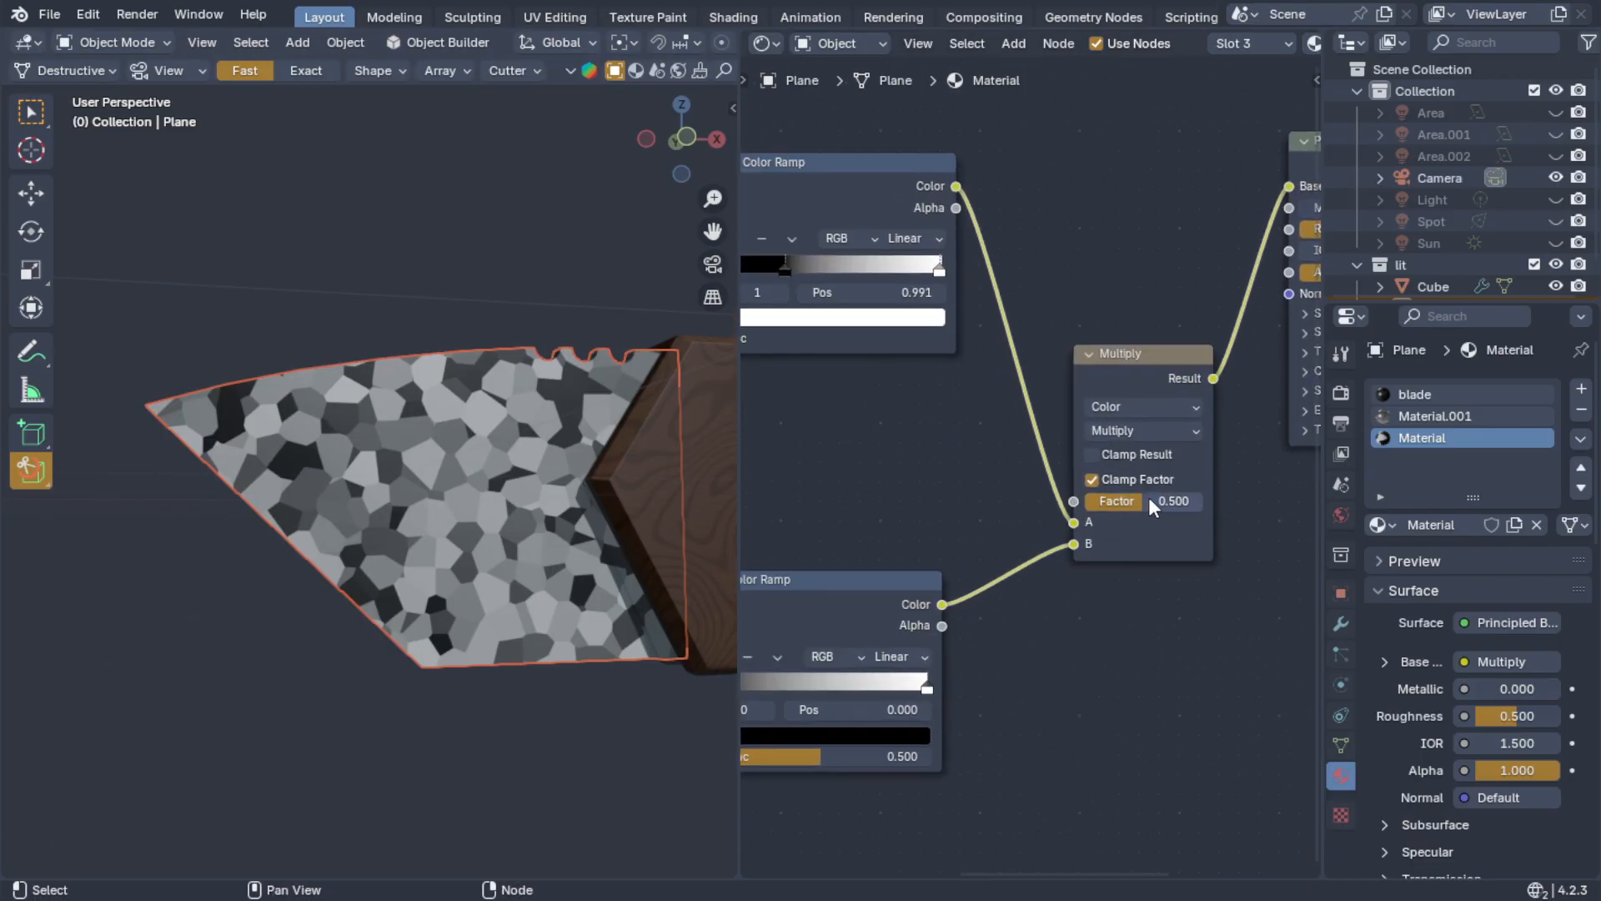
mouse_move(1154, 501)
left_mouse_down()
mouse_move(1185, 501)
mouse_move(1128, 501)
mouse_move(1193, 500)
left_mouse_up()
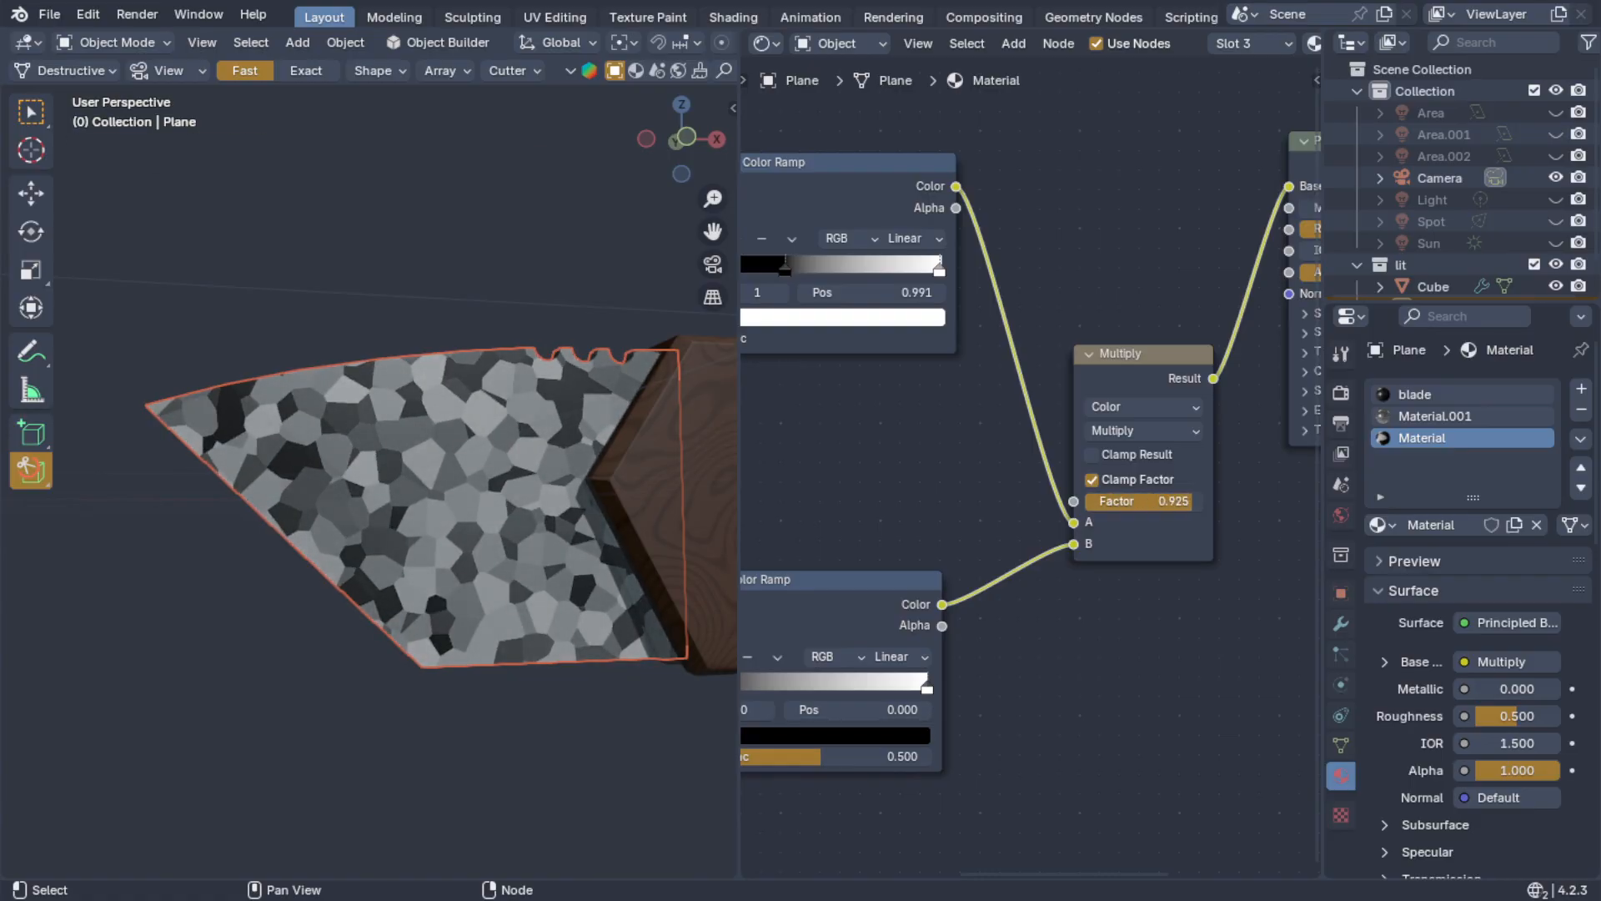
- Move the lower Color Ramp's black stop to position 0.527
middle_click_drag(1071, 685, 1166, 663)
left_click_drag(817, 666, 928, 667)
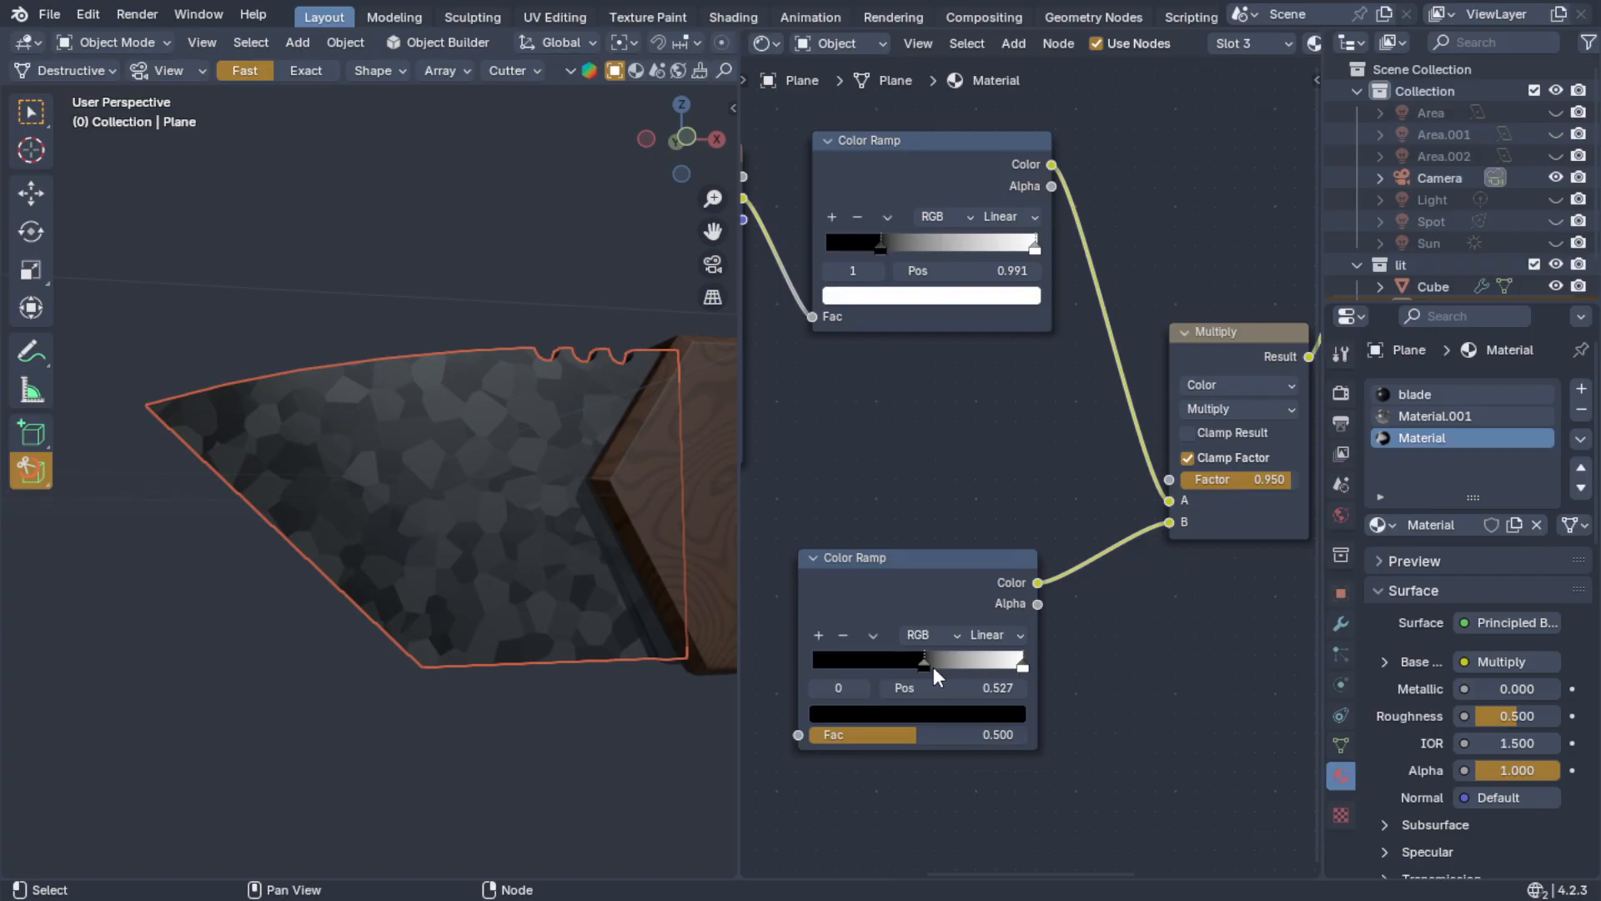
- Move the lower Color Ramp's black stop to position 0.677 and set the Multiply node's Factor to 0.925
mouse_move(1021, 666)
left_mouse_down()
mouse_move(923, 663)
mouse_move(1031, 667)
left_mouse_up()
left_click_drag(922, 665, 957, 665)
middle_click_drag(1190, 653, 1127, 652)
left_click_drag(1228, 481, 1225, 482)
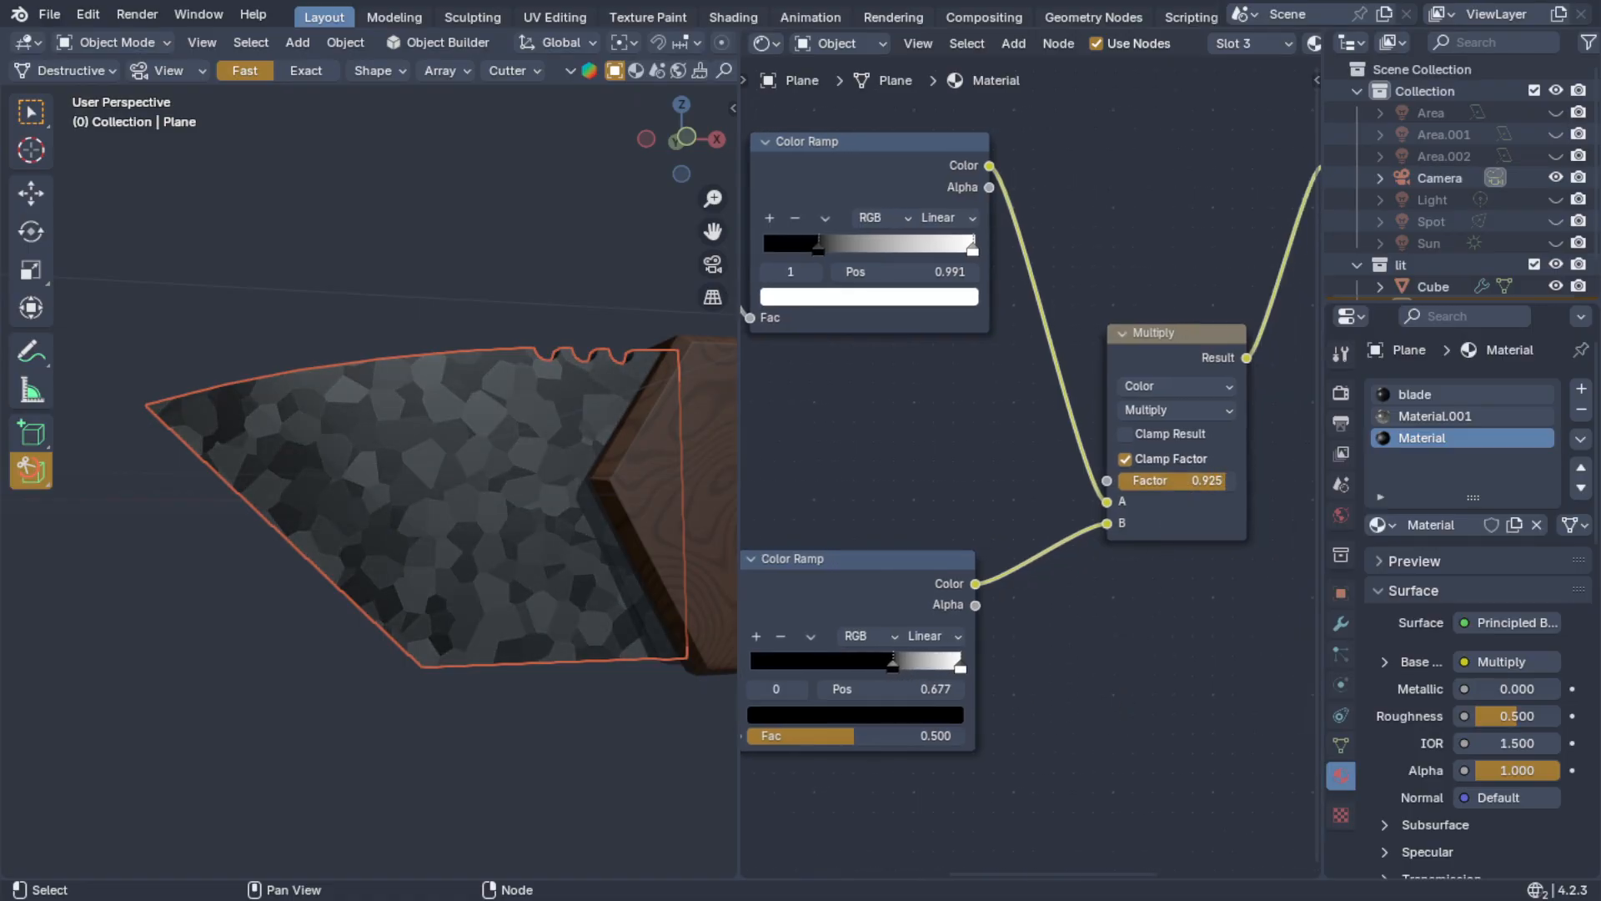
- Move the upper Color Ramp's black stop to position 0.000 and the lower Color Ramp's black stop to 0.741
middle_click_drag(351, 551, 375, 601)
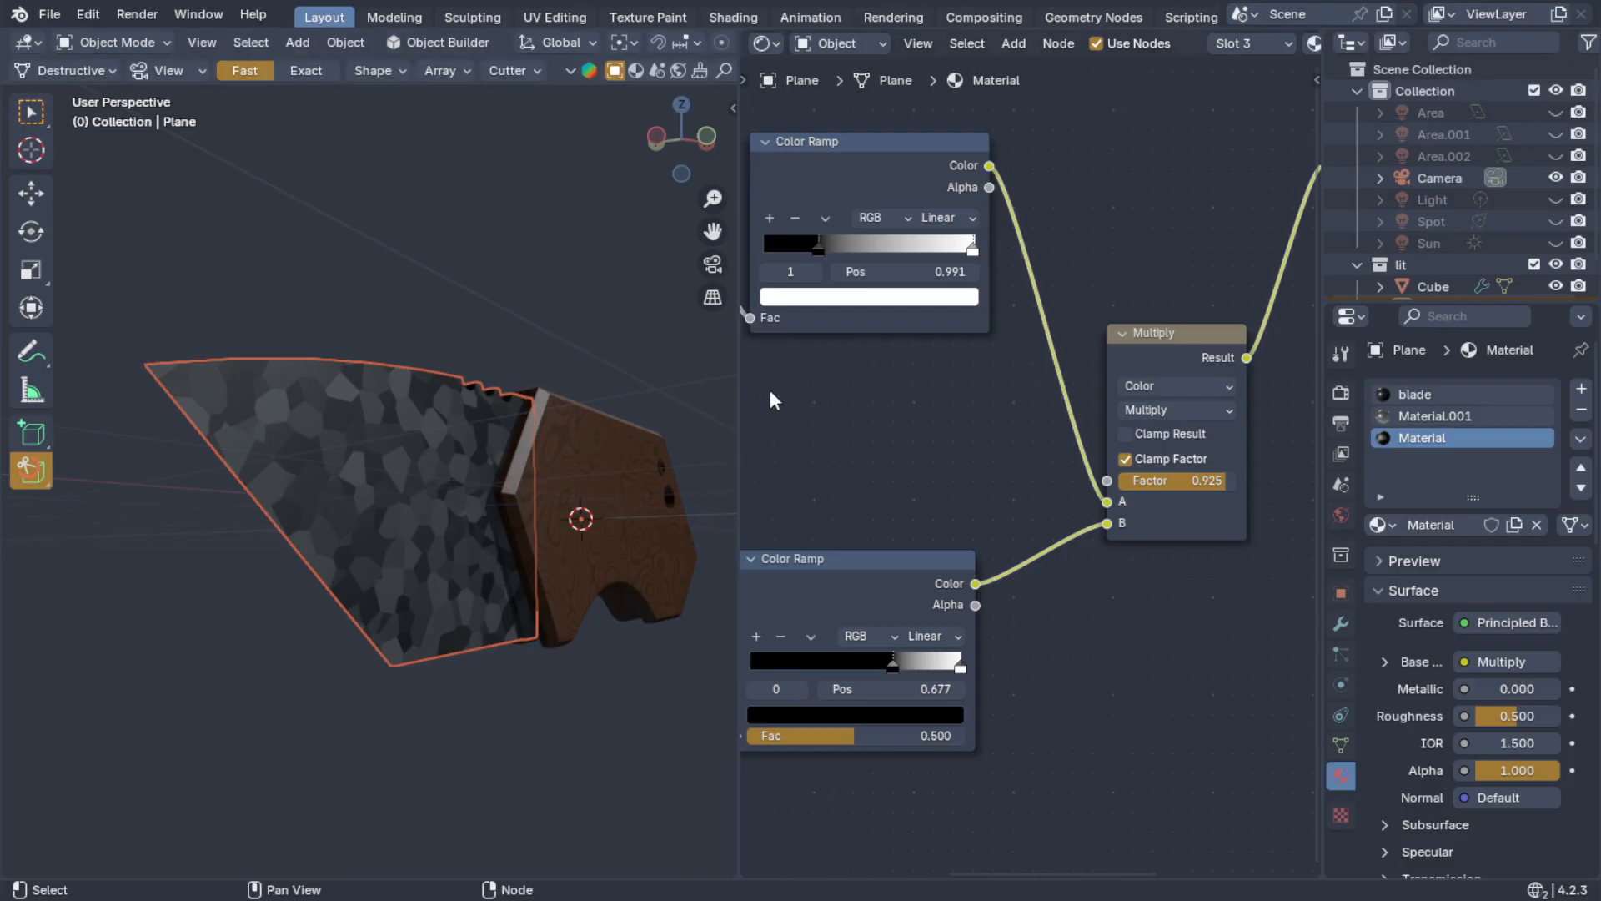
mouse_move(817, 248)
left_mouse_down()
mouse_move(844, 250)
mouse_move(668, 264)
left_mouse_up()
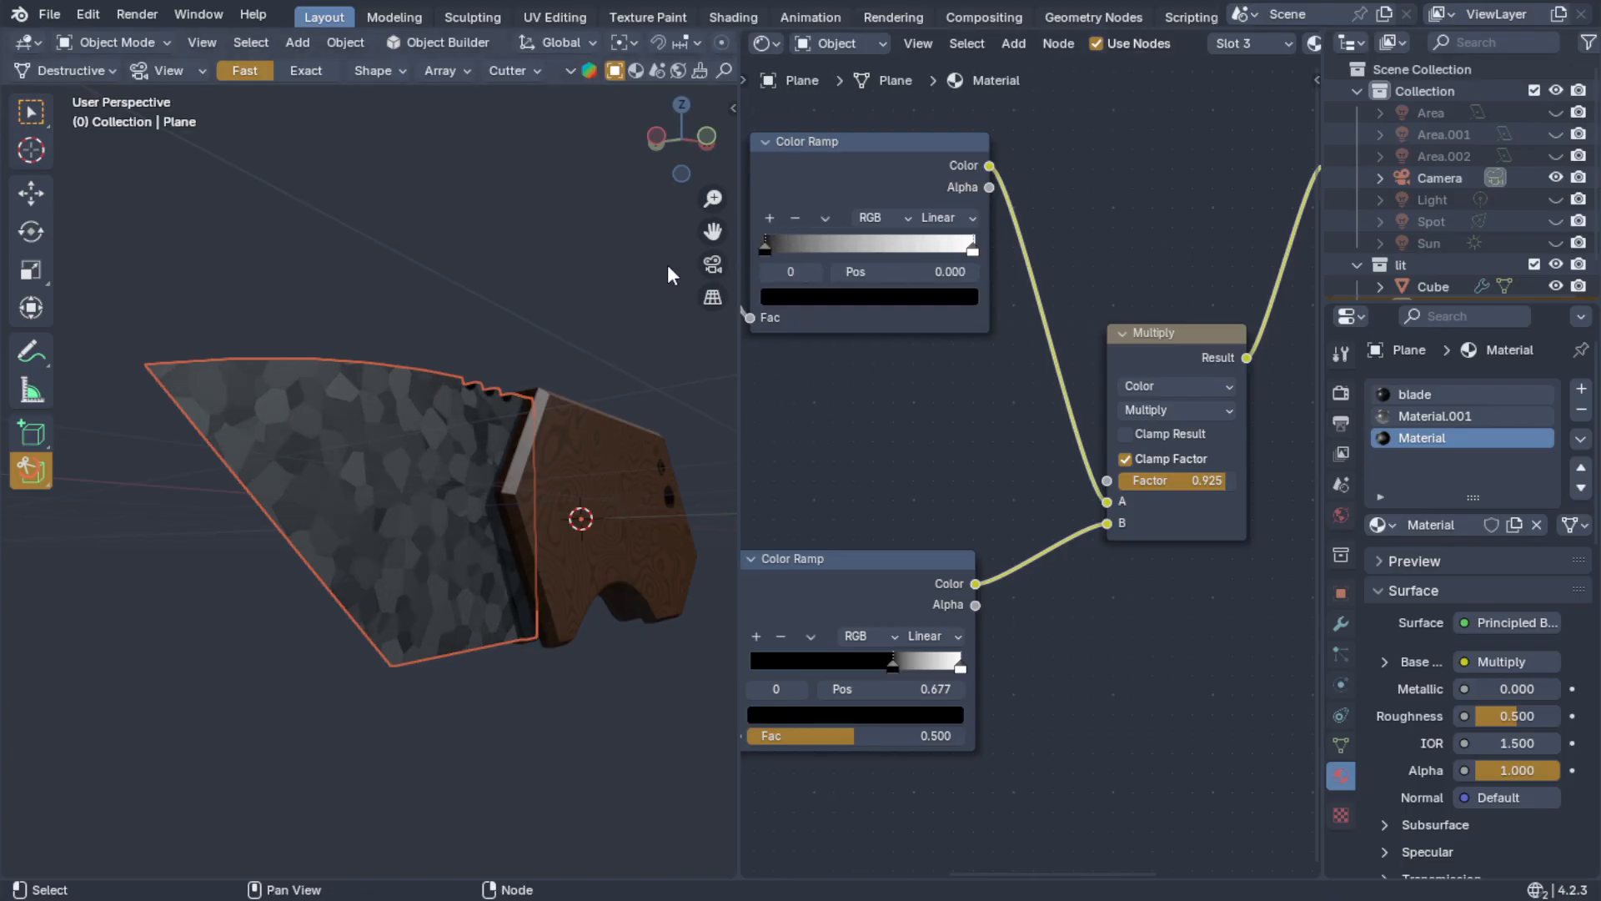
middle_click_drag(430, 584, 467, 576)
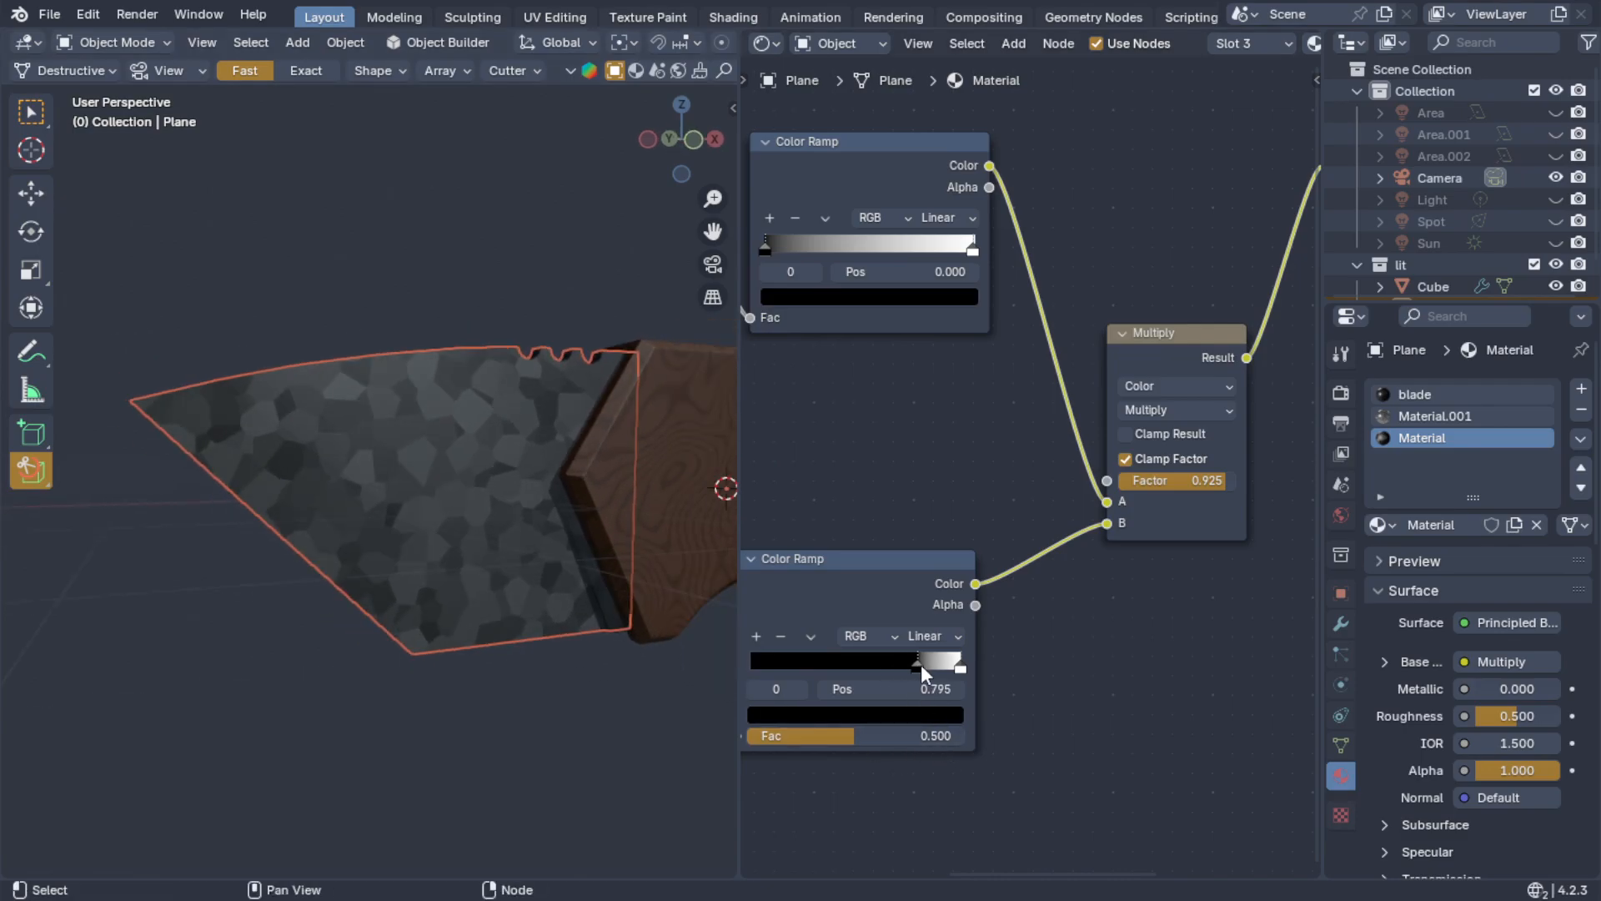
mouse_move(923, 663)
left_mouse_down()
mouse_move(847, 658)
mouse_move(897, 655)
left_mouse_up()
- Keep the Multiply blending mode, raise the node's Factor to 0.975 and check the blade's reflections
left_click(1134, 413)
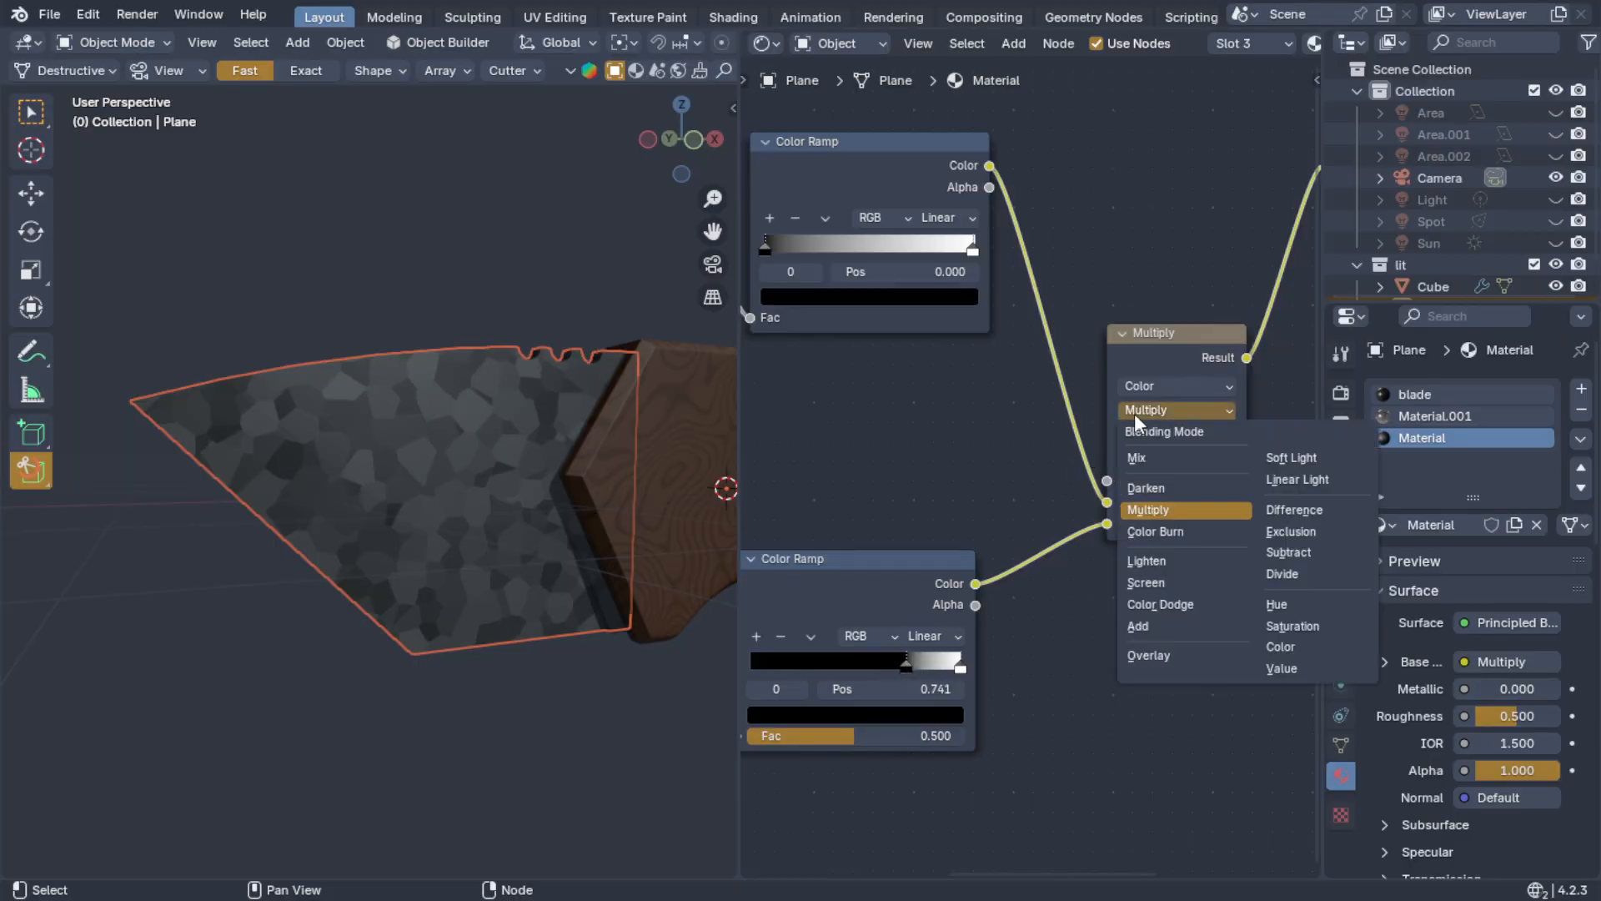
left_click(1135, 413)
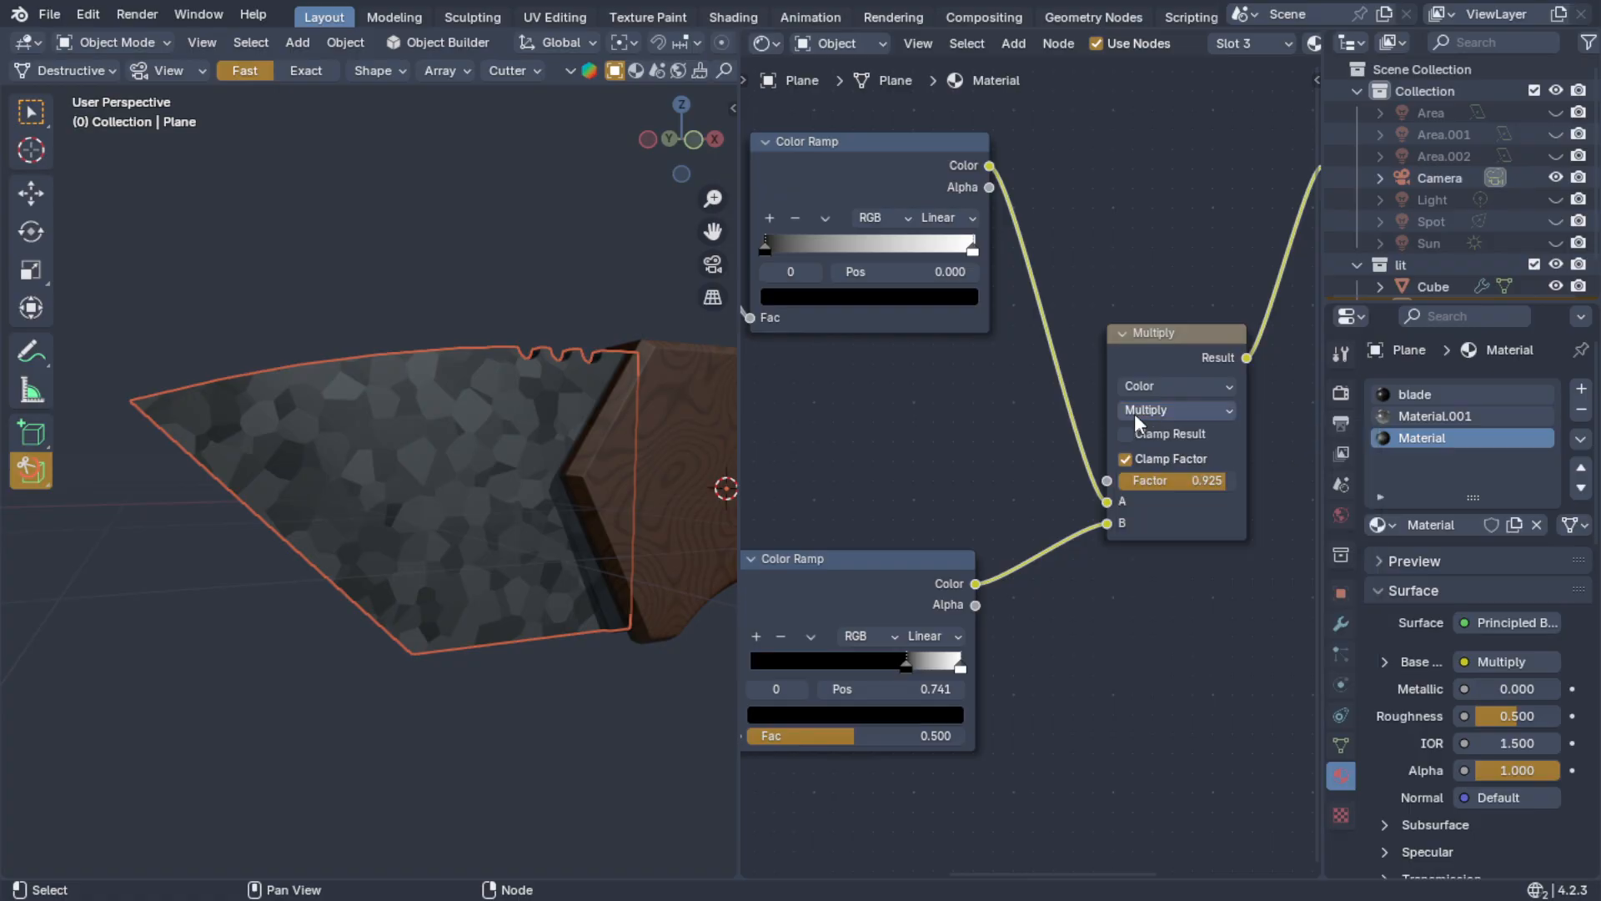
left_click_drag(1179, 484, 1230, 488)
middle_click_drag(368, 537, 321, 455)
scroll(388, 484, "up", 4)
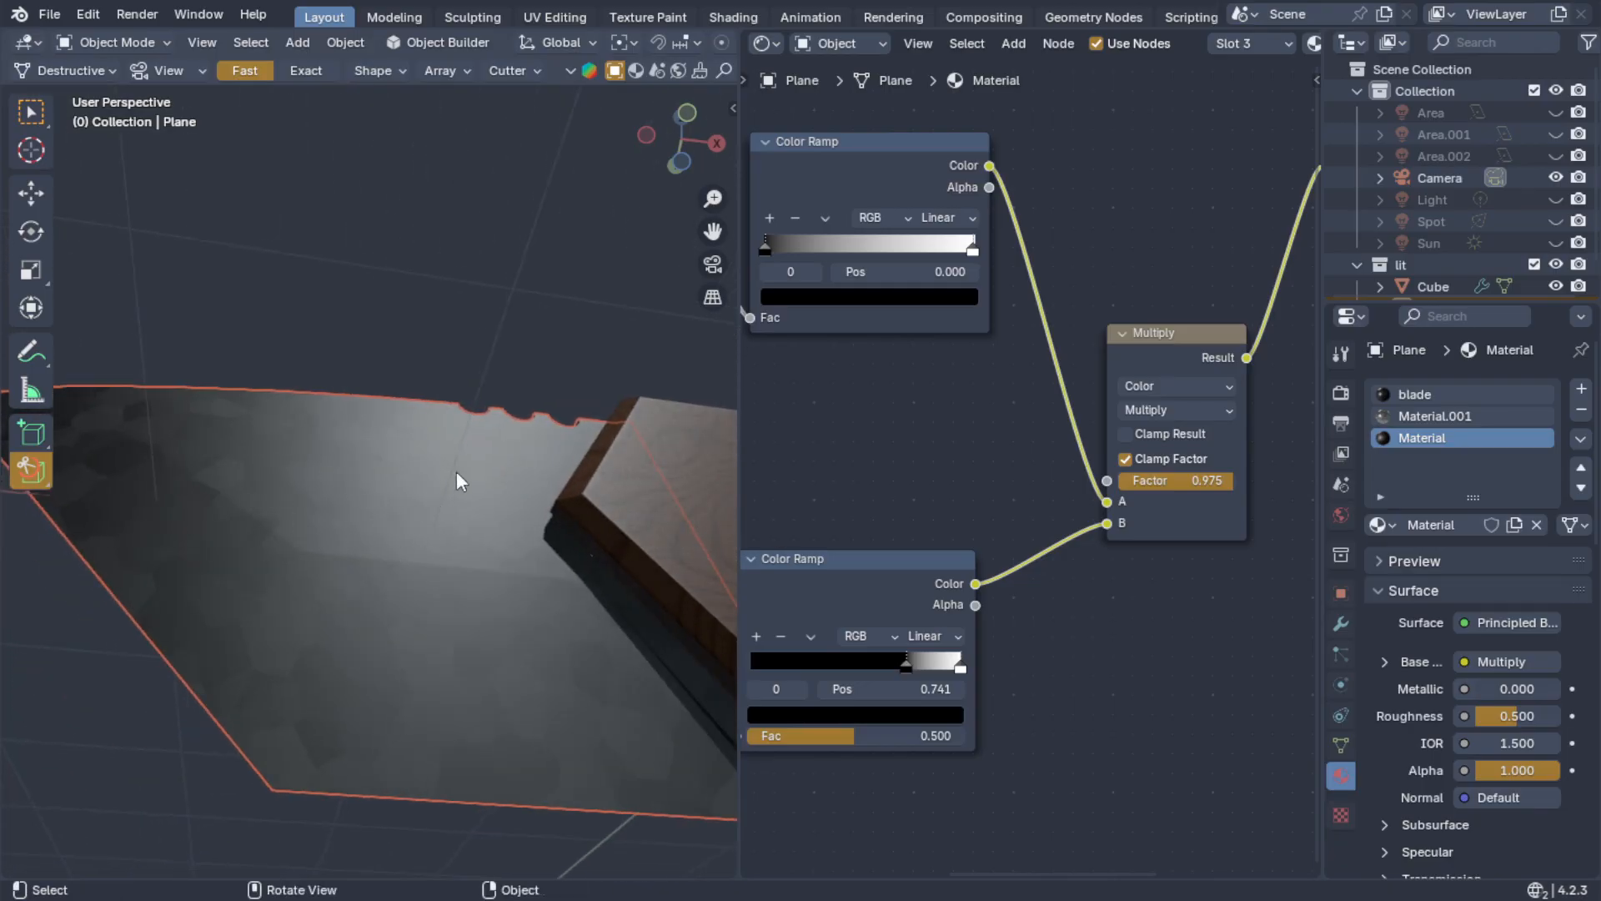
middle_click_drag(355, 554, 542, 559)
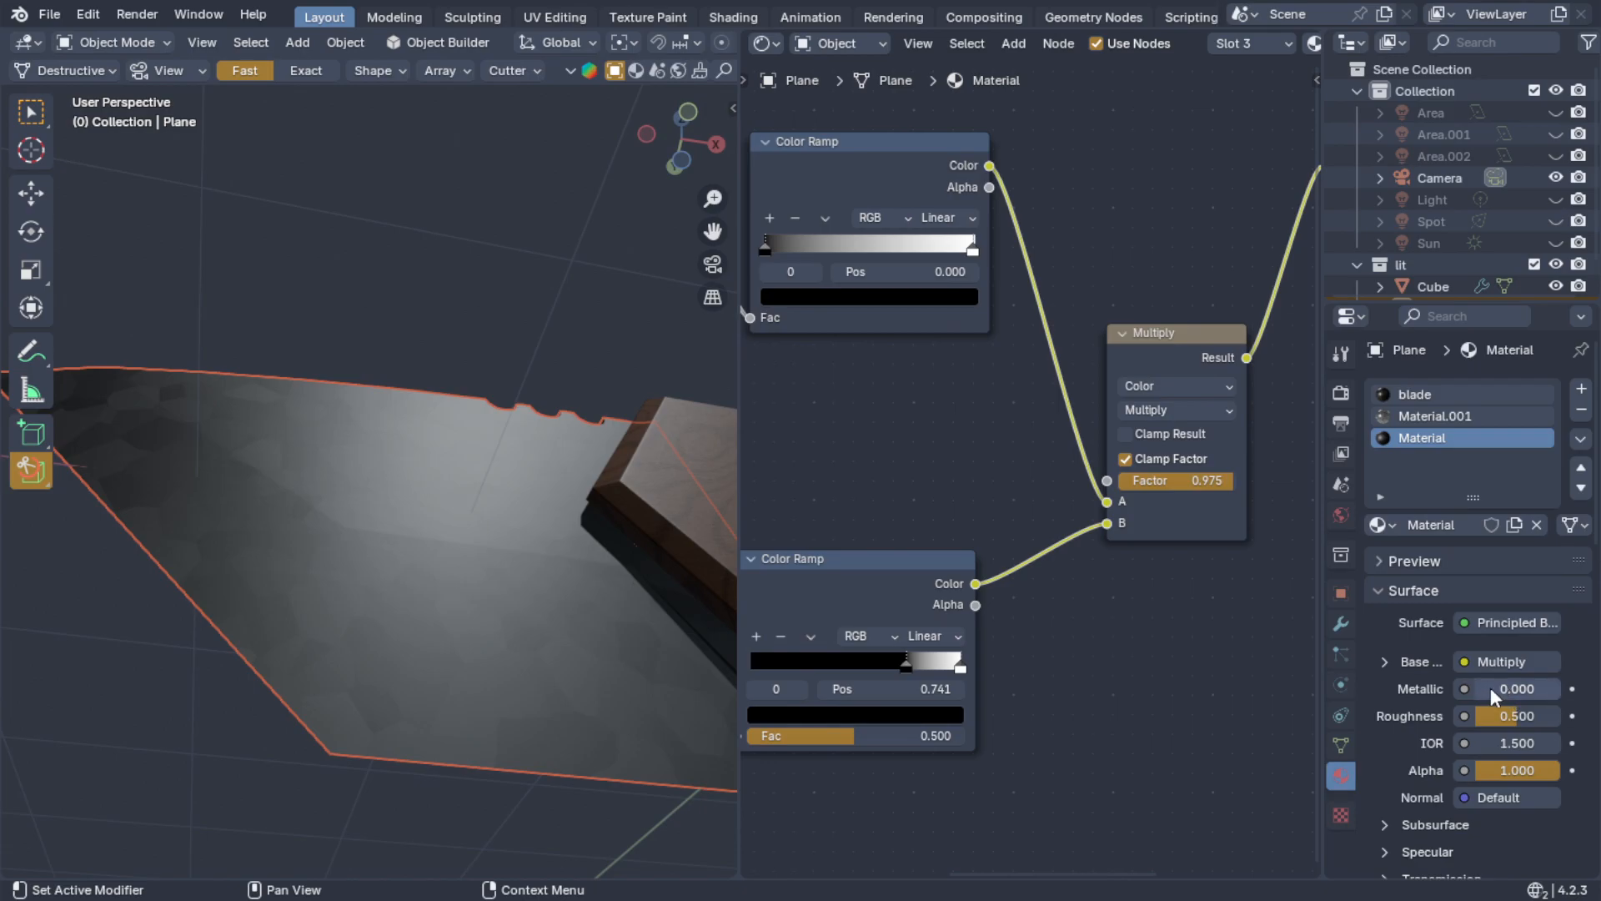
- Set the Principled BSDF's Metallic to 0.473 and its Roughness to 0.423
middle_click_drag(1196, 662, 812, 873)
scroll(898, 527, "up", 3)
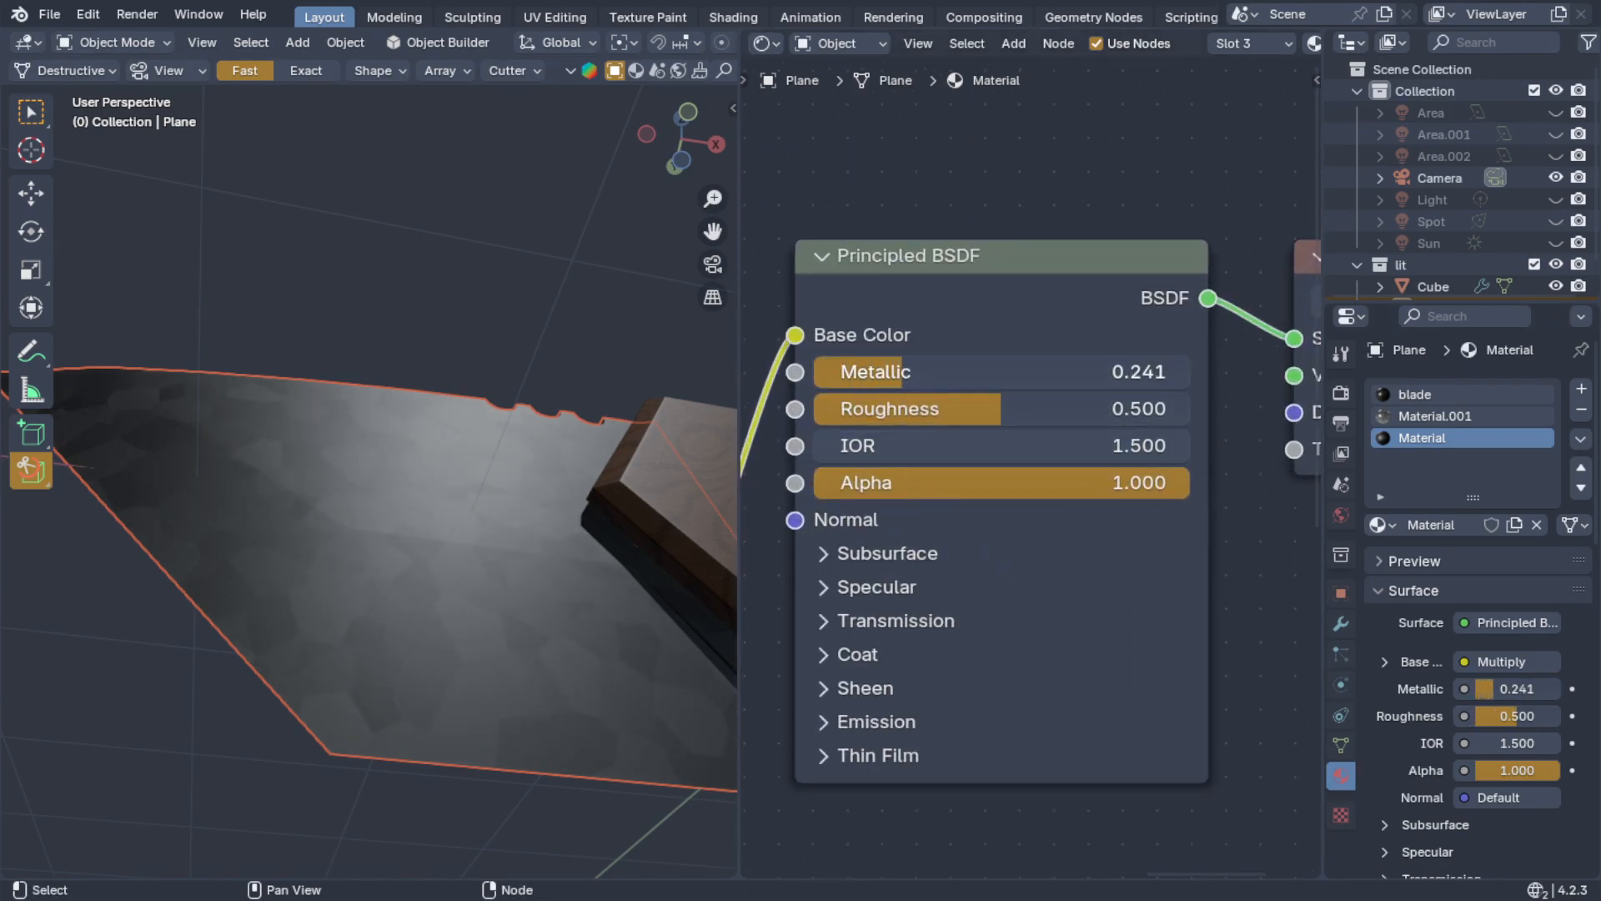
scroll(1048, 473, "down", 1)
middle_click_drag(714, 526, 684, 576)
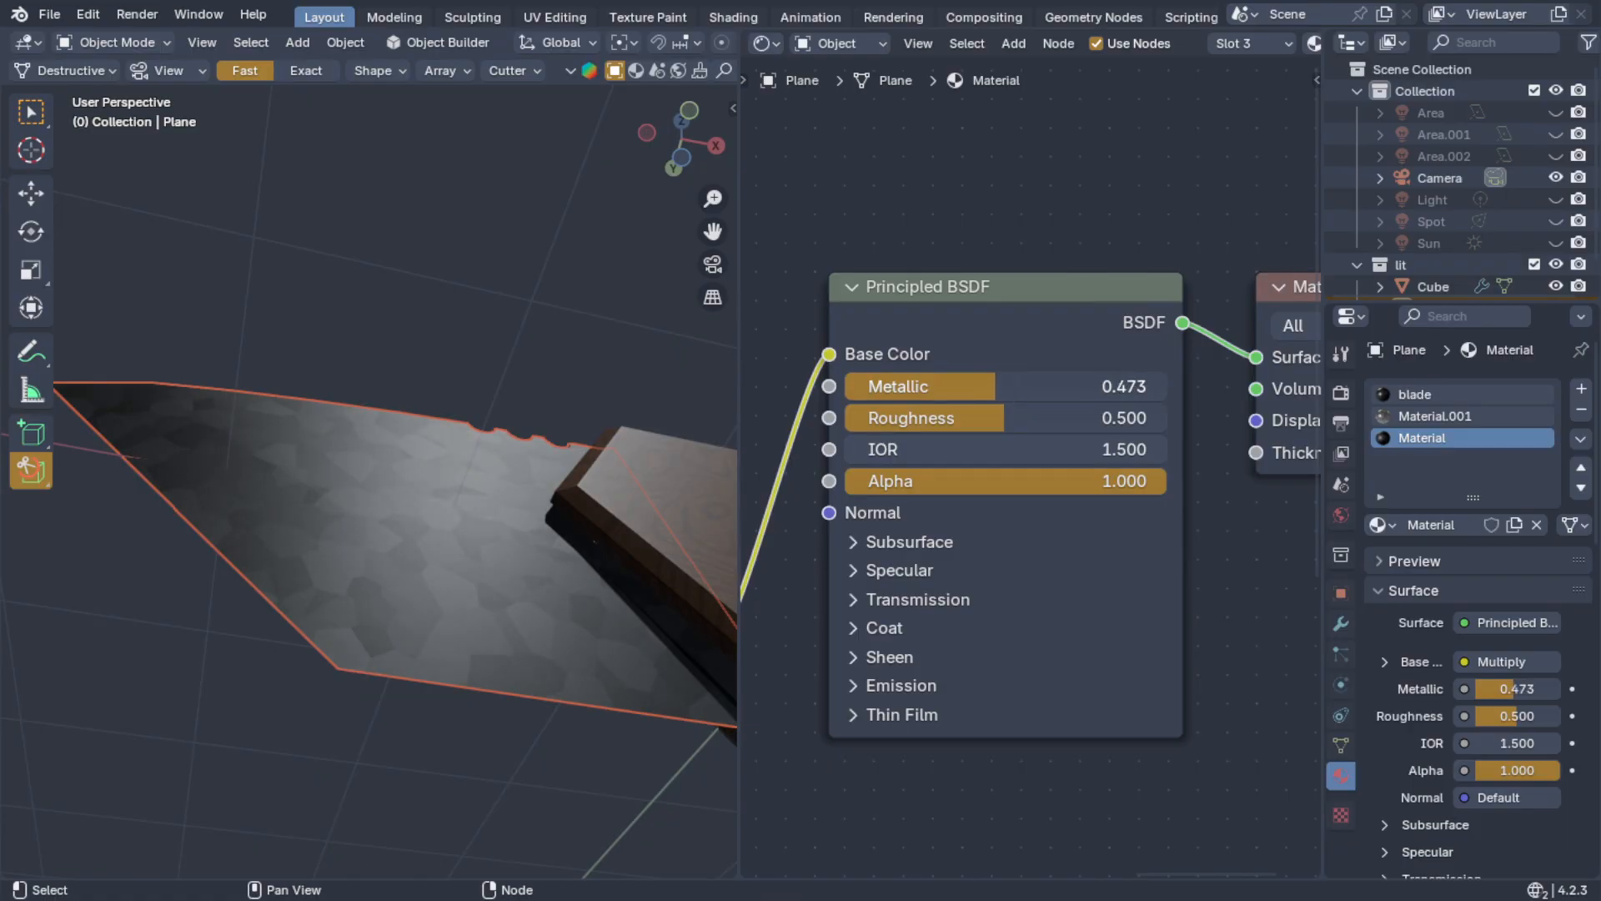
left_click_drag(998, 418, 979, 418)
middle_click_drag(514, 511, 497, 597)
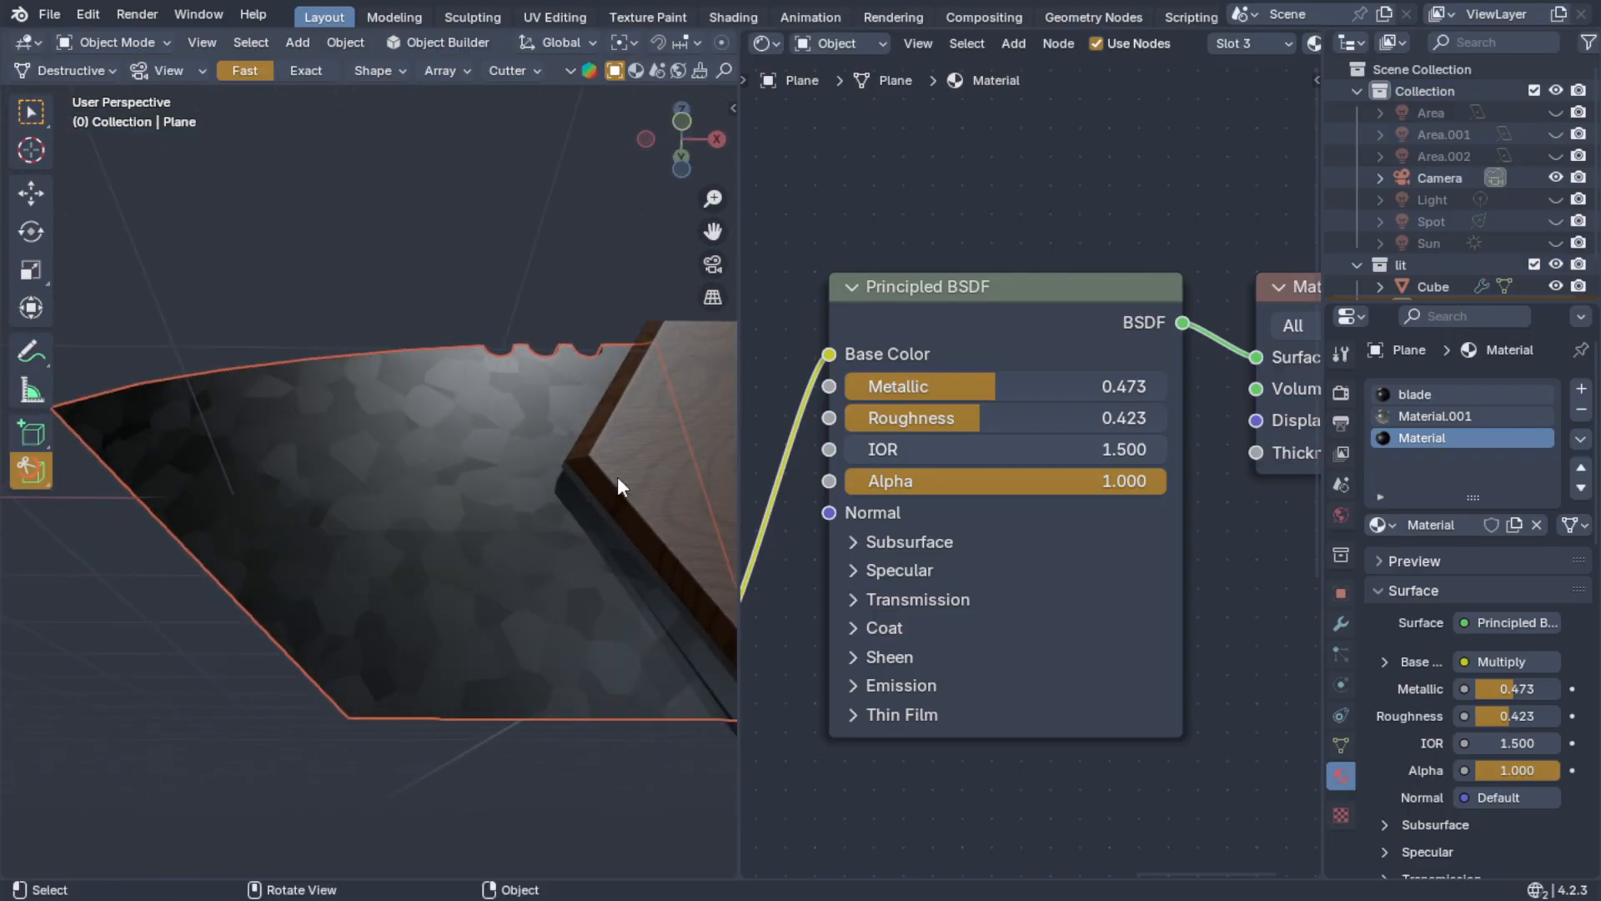
middle_click_drag(605, 464, 828, 619)
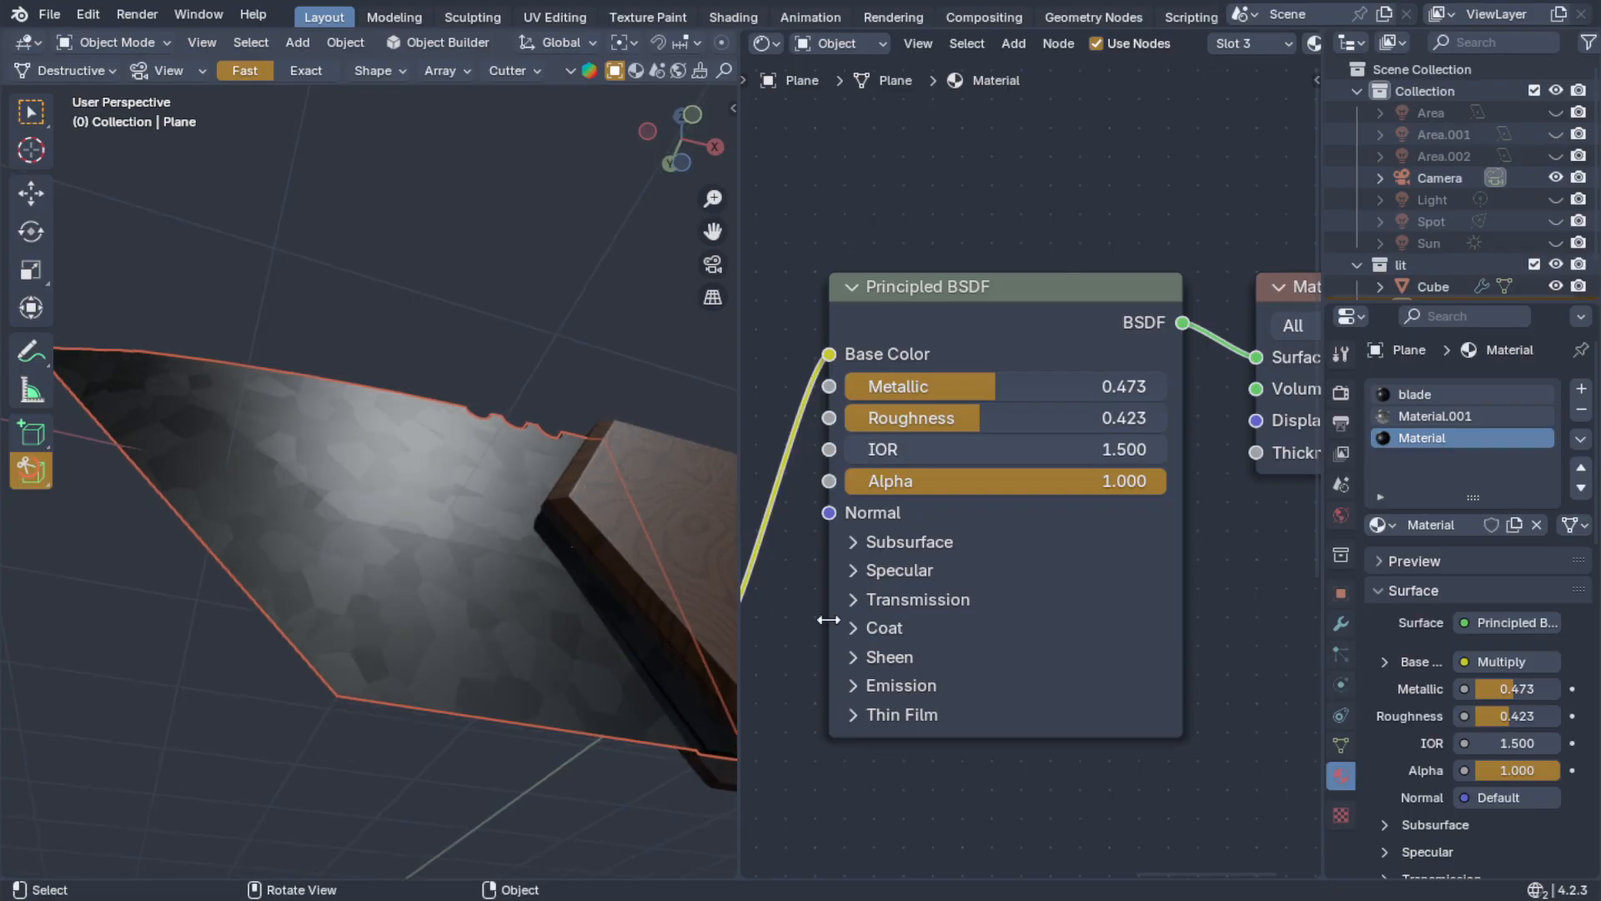
- Give the Principled BSDF a Coat Weight of 0.041 and a Coat Roughness of 0.130
left_click(874, 632)
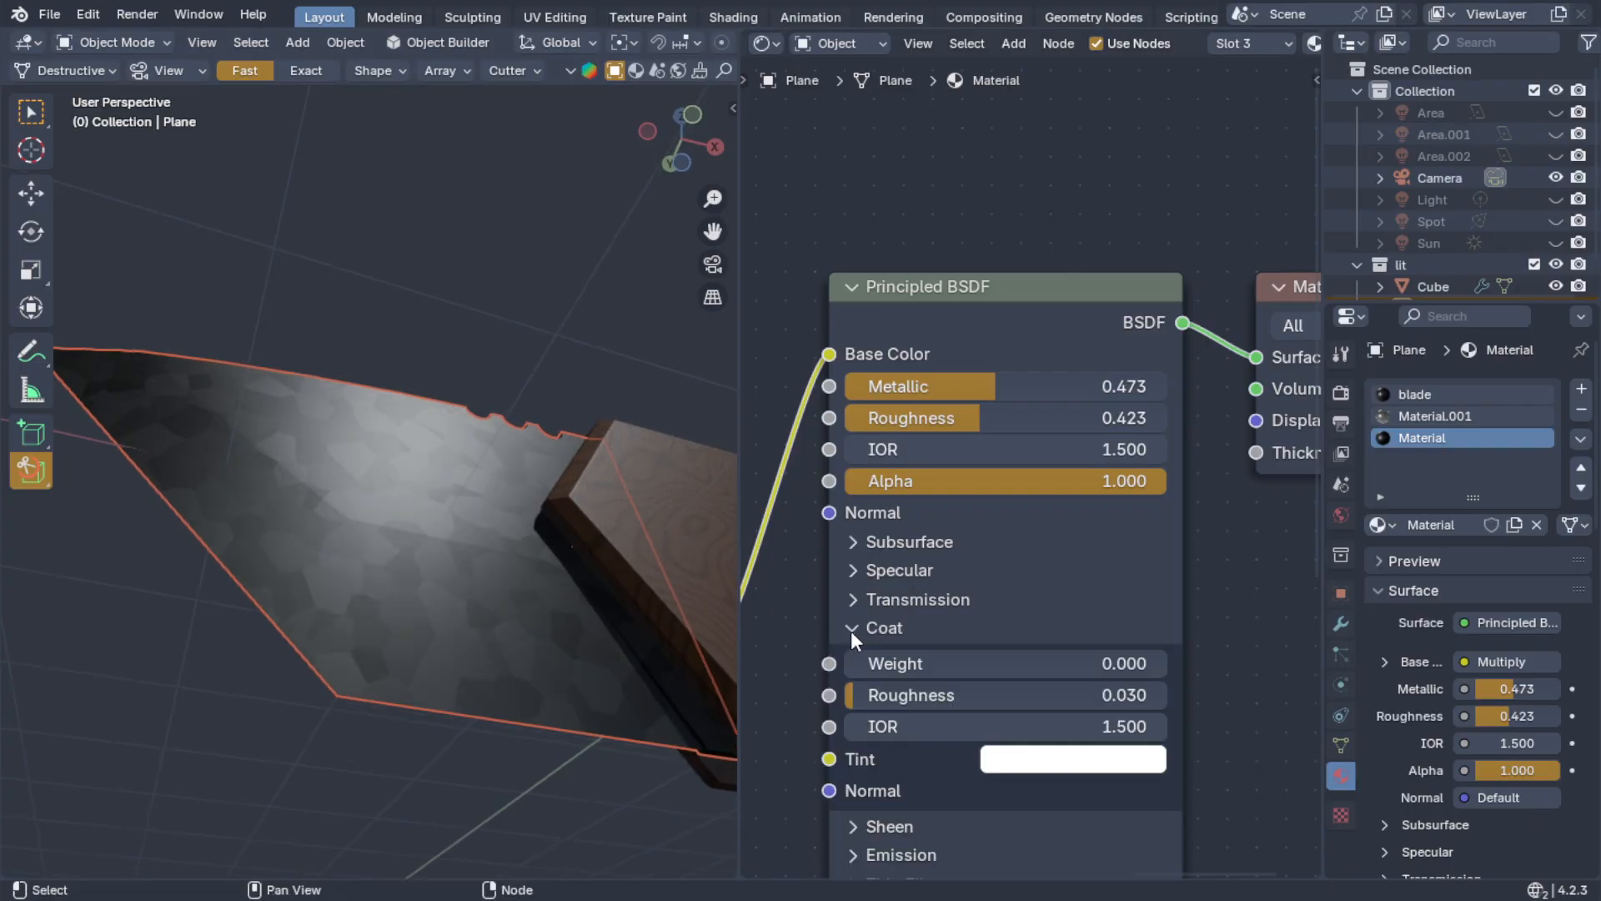
left_click_drag(894, 671, 909, 670)
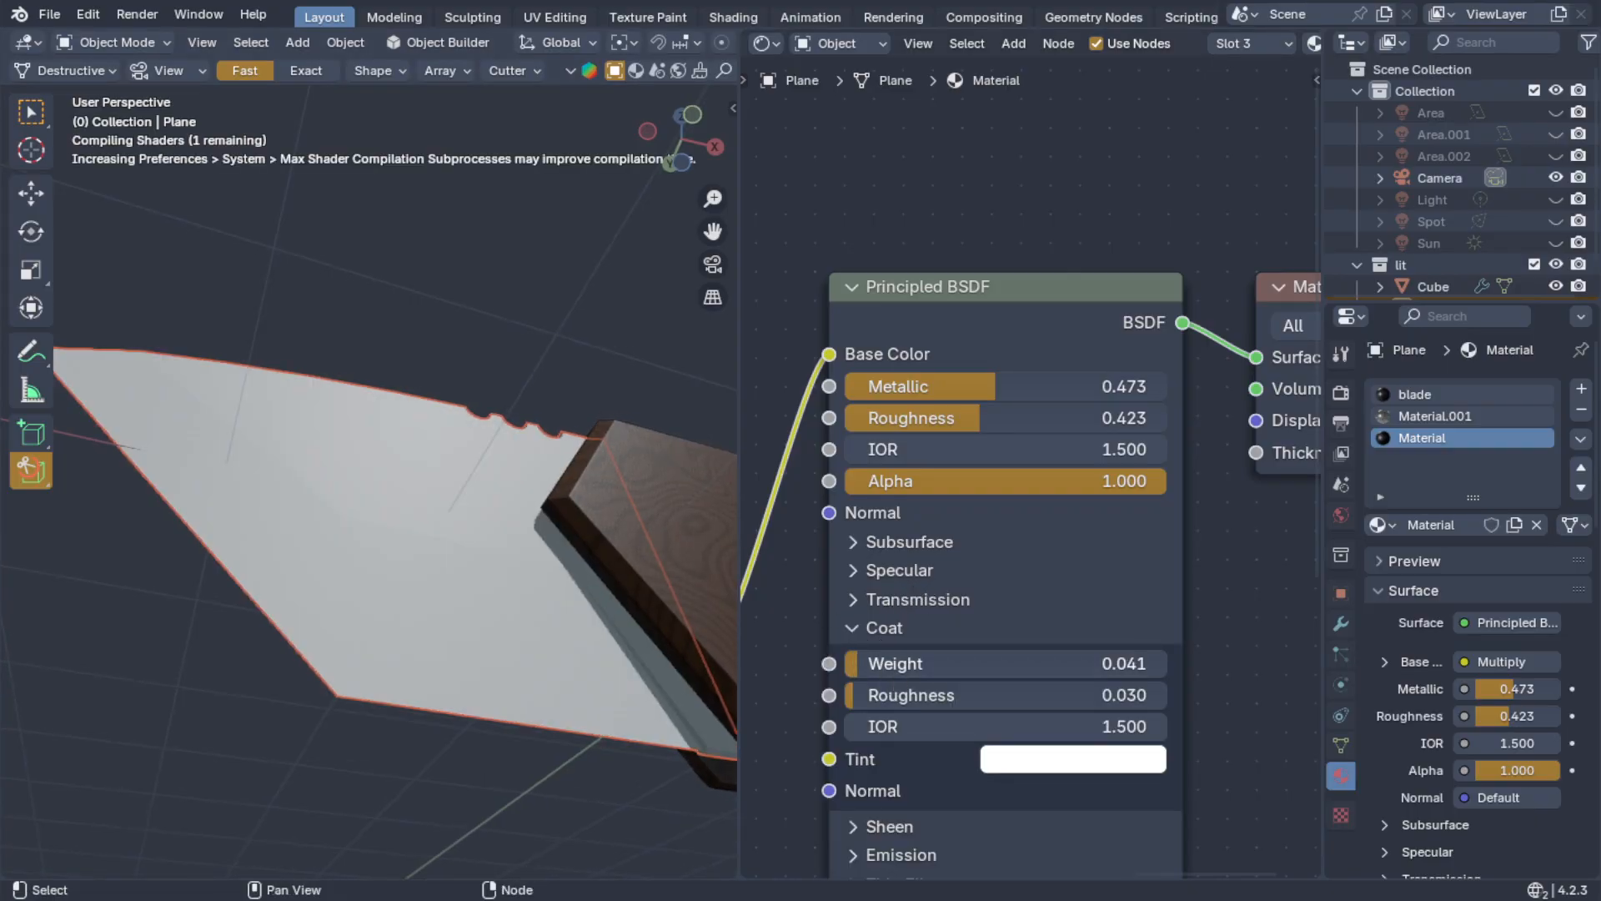
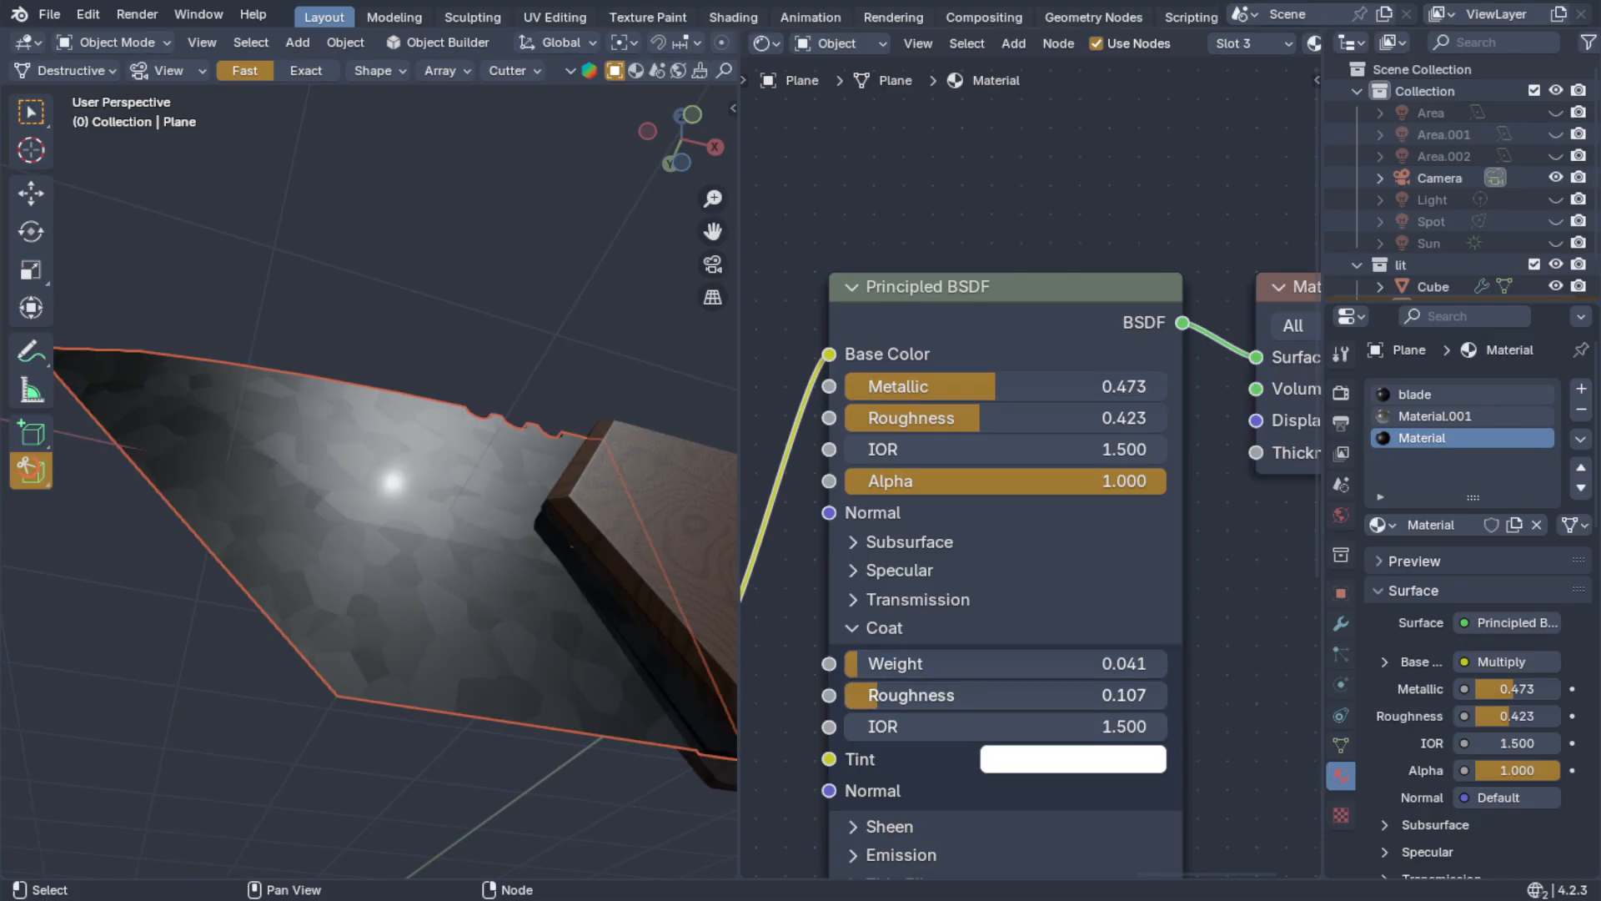
mouse_move(374, 541)
middle_mouse_down()
mouse_move(352, 596)
mouse_move(392, 537)
mouse_move(337, 489)
mouse_move(330, 593)
mouse_move(403, 596)
mouse_move(389, 558)
mouse_move(349, 537)
mouse_move(377, 548)
mouse_move(314, 559)
mouse_move(388, 565)
mouse_move(377, 527)
middle_mouse_up()
scroll(387, 562, "up", 1)
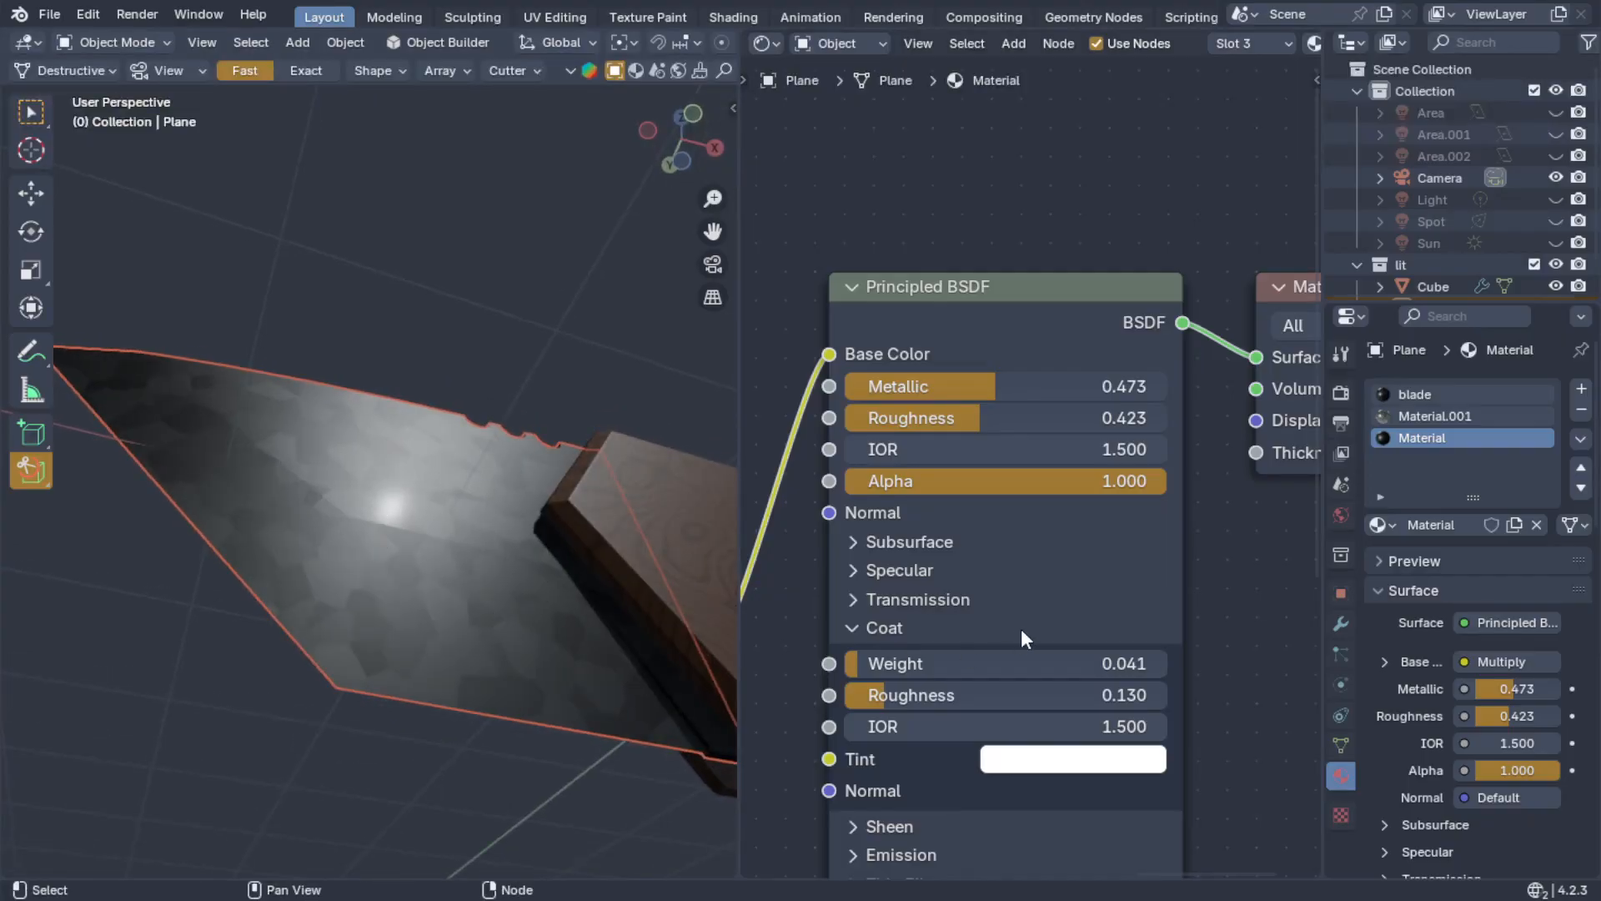
left_click(857, 573)
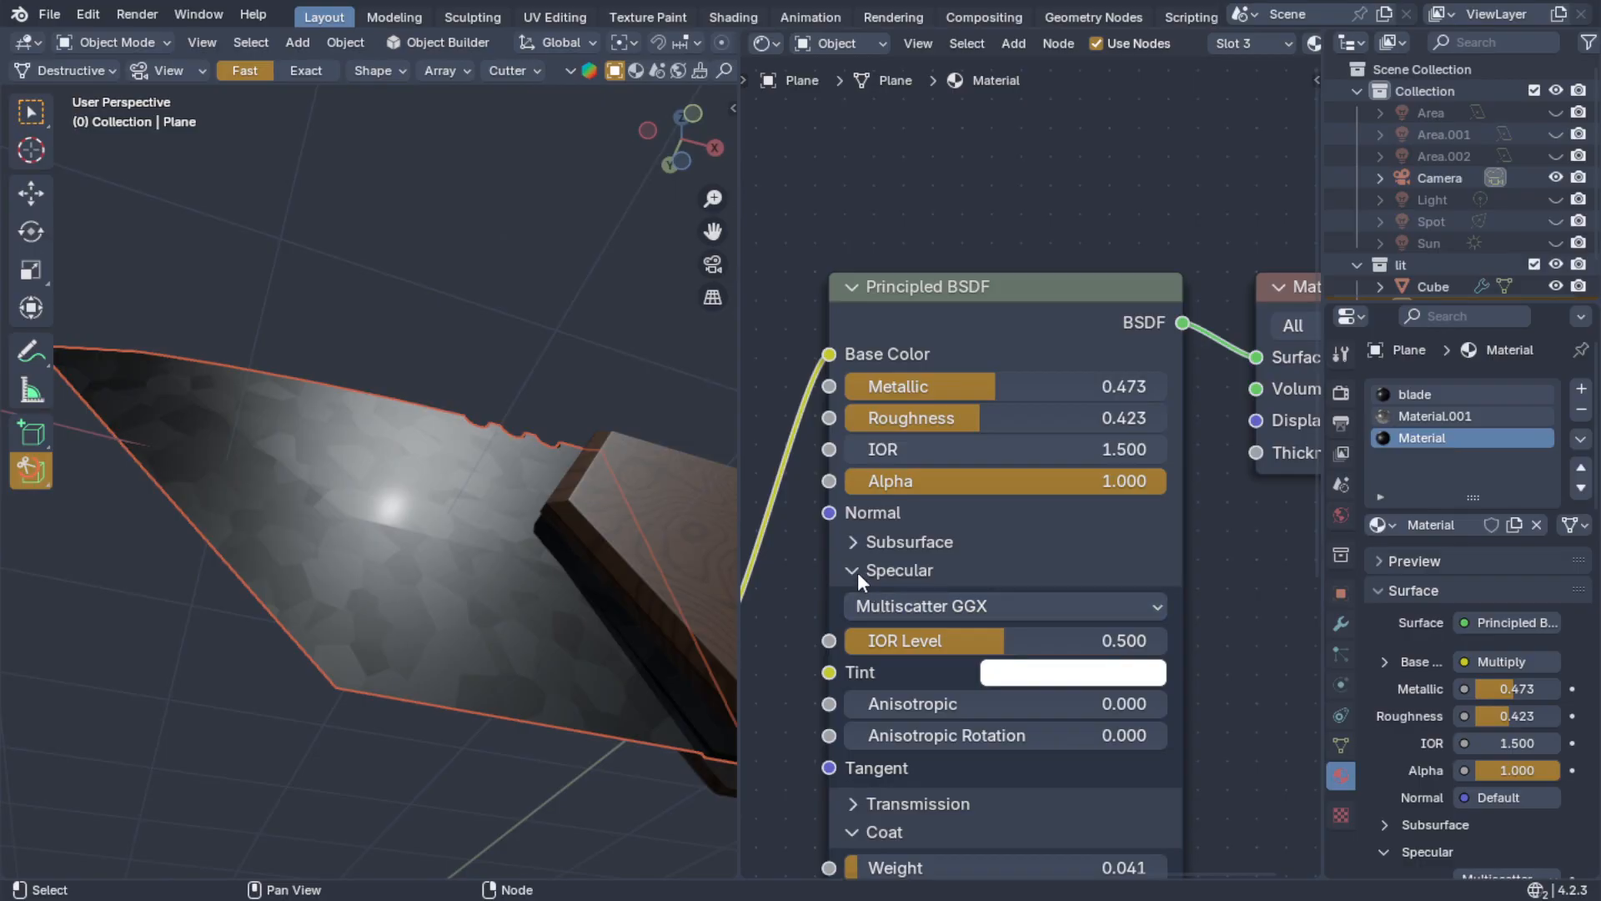
left_click(857, 572)
left_click(854, 543)
left_click(854, 544)
- Set the Principled BSDF's Sheen Weight to 0.127
scroll(844, 648, "down", 1)
scroll(845, 651, "down", 1)
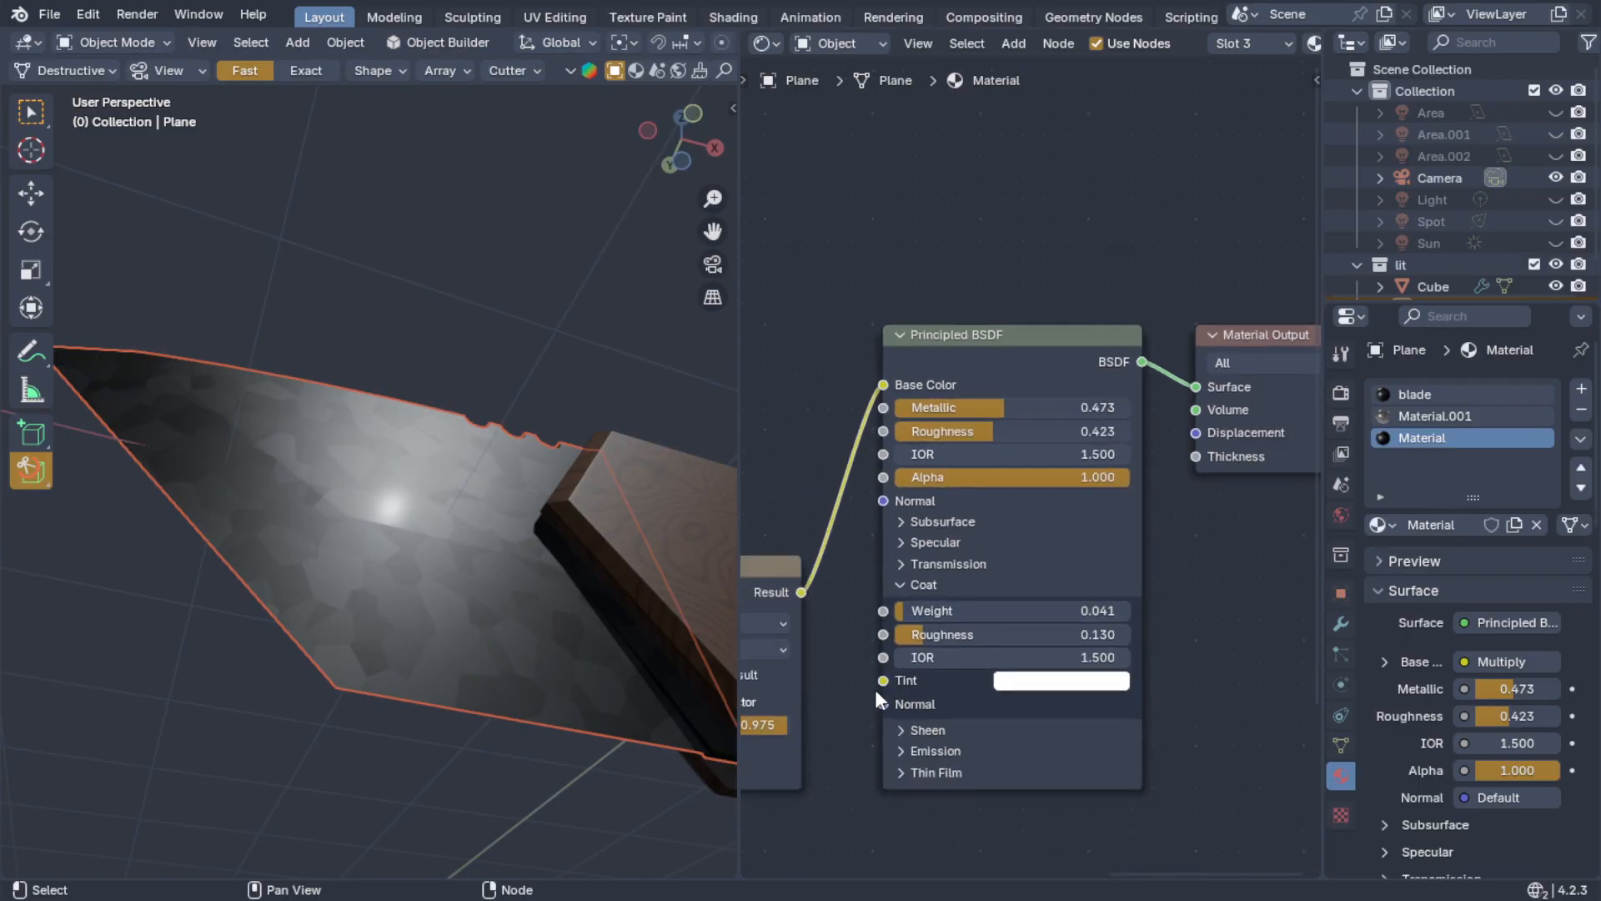
middle_click_drag(921, 692, 899, 552)
scroll(896, 555, "up", 4)
left_click(833, 631)
left_click_drag(898, 665, 906, 666)
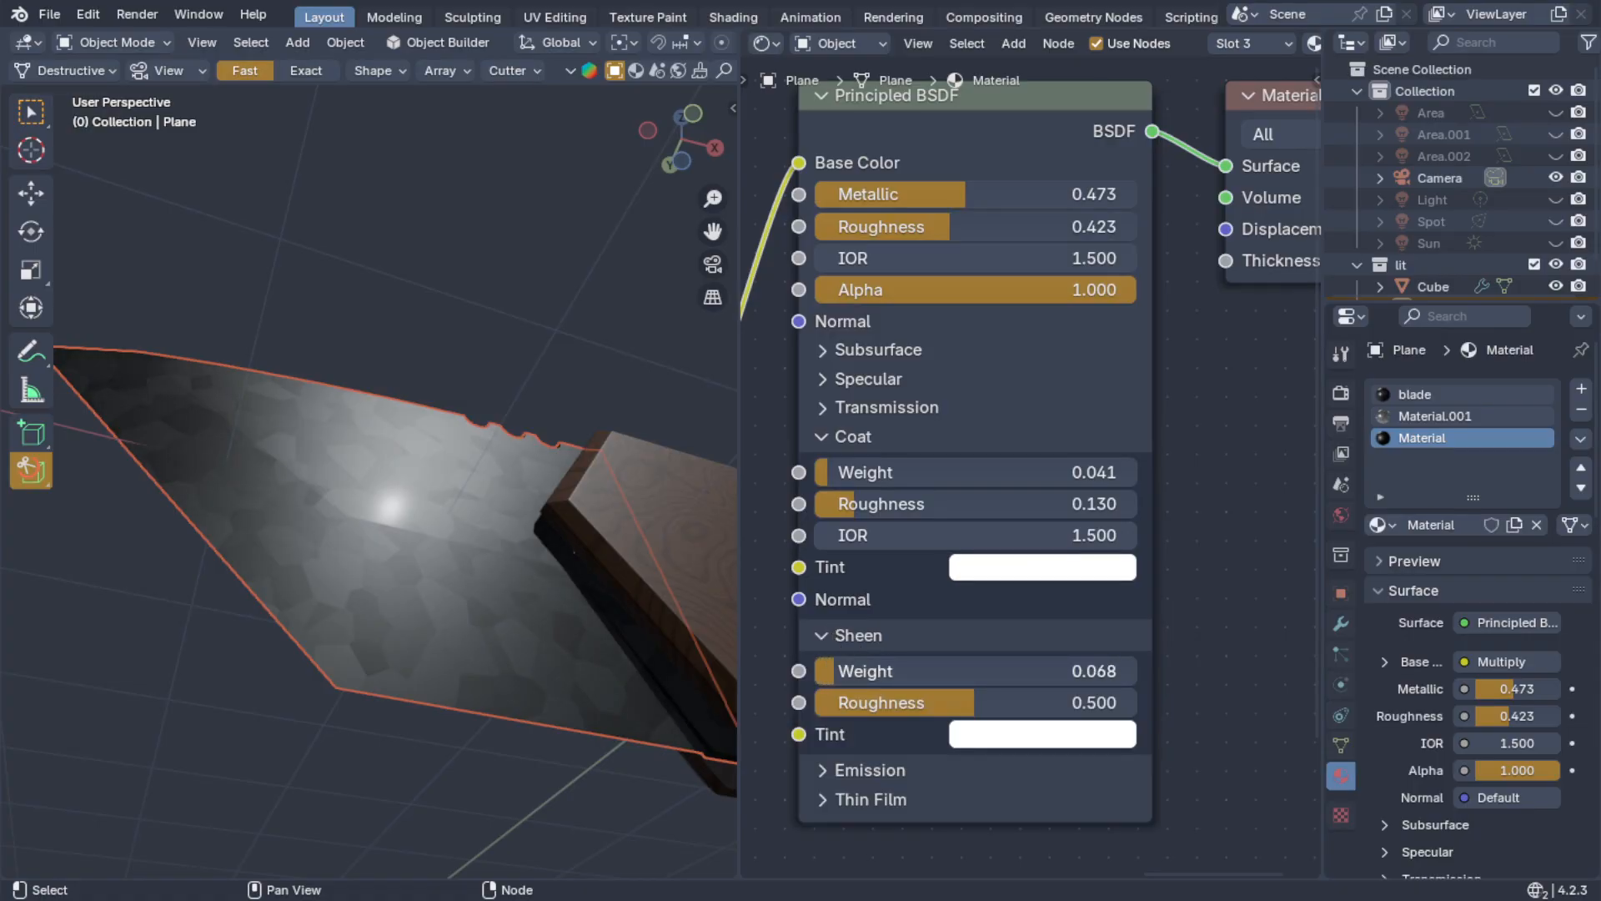
left_click_drag(843, 680, 856, 680)
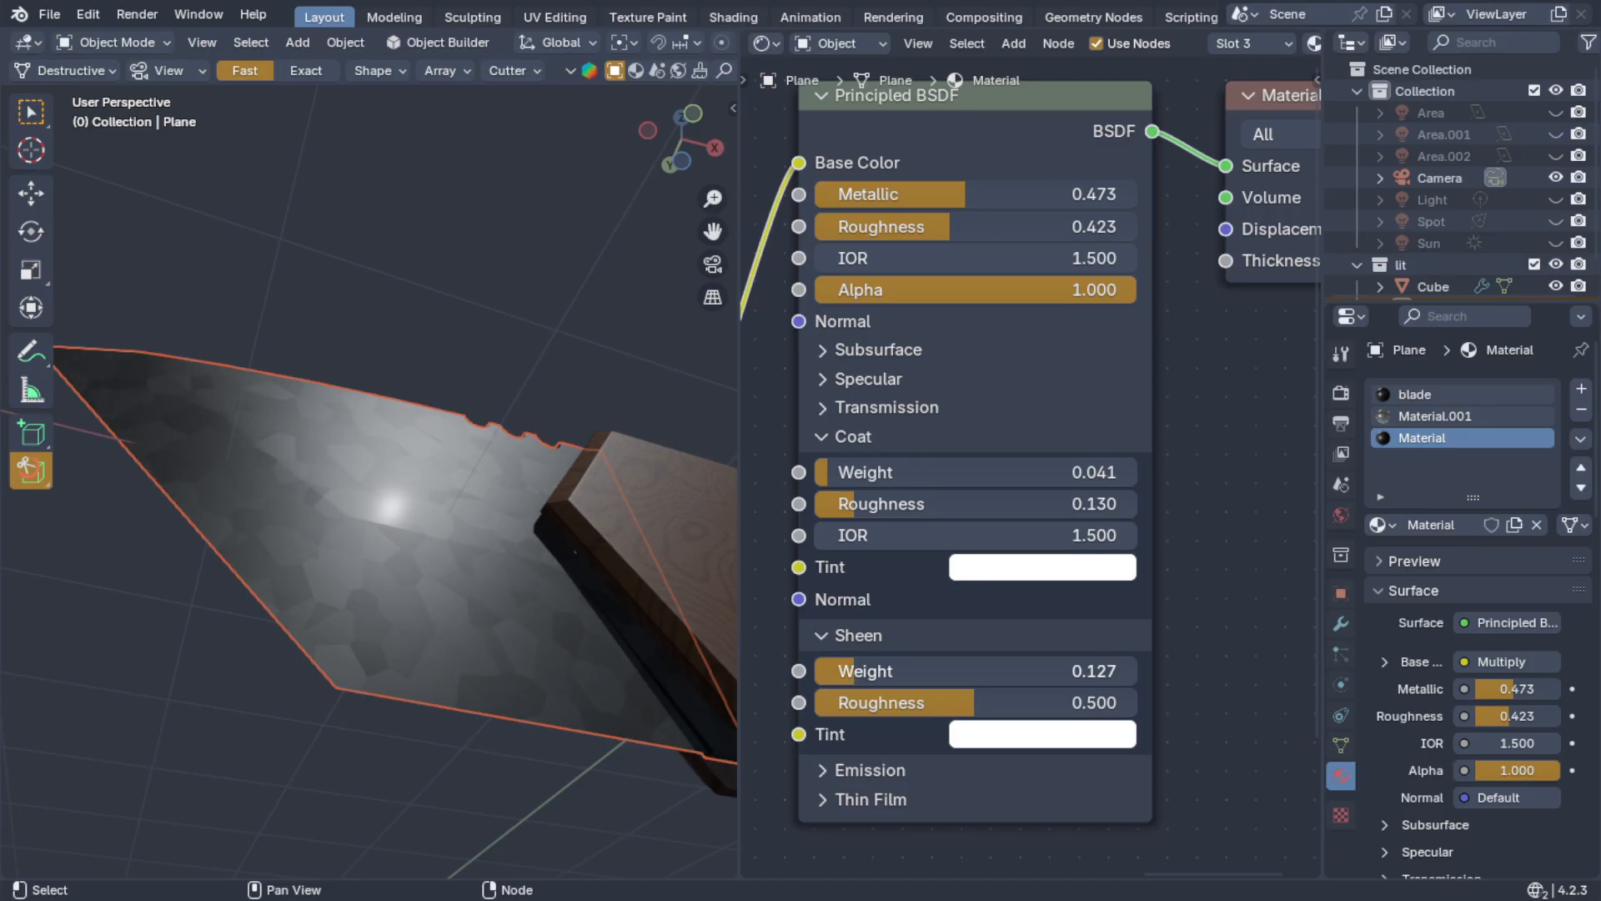
- Inspect the blade, put it in Edit Mode, deselect all its geometry and switch to face selection
mouse_move(388, 577)
middle_mouse_down()
mouse_move(497, 592)
mouse_move(528, 557)
mouse_move(483, 527)
mouse_move(637, 579)
mouse_move(113, 652)
mouse_move(268, 608)
mouse_move(720, 649)
mouse_move(623, 530)
mouse_move(672, 499)
mouse_move(663, 570)
mouse_move(475, 595)
mouse_move(529, 631)
mouse_move(501, 592)
mouse_move(466, 621)
mouse_move(429, 534)
mouse_move(392, 586)
mouse_move(383, 538)
mouse_move(423, 531)
mouse_move(418, 603)
mouse_move(374, 526)
mouse_move(327, 541)
mouse_move(323, 577)
mouse_move(400, 584)
middle_mouse_up()
key("Home")
middle_click_drag(915, 682, 1248, 668)
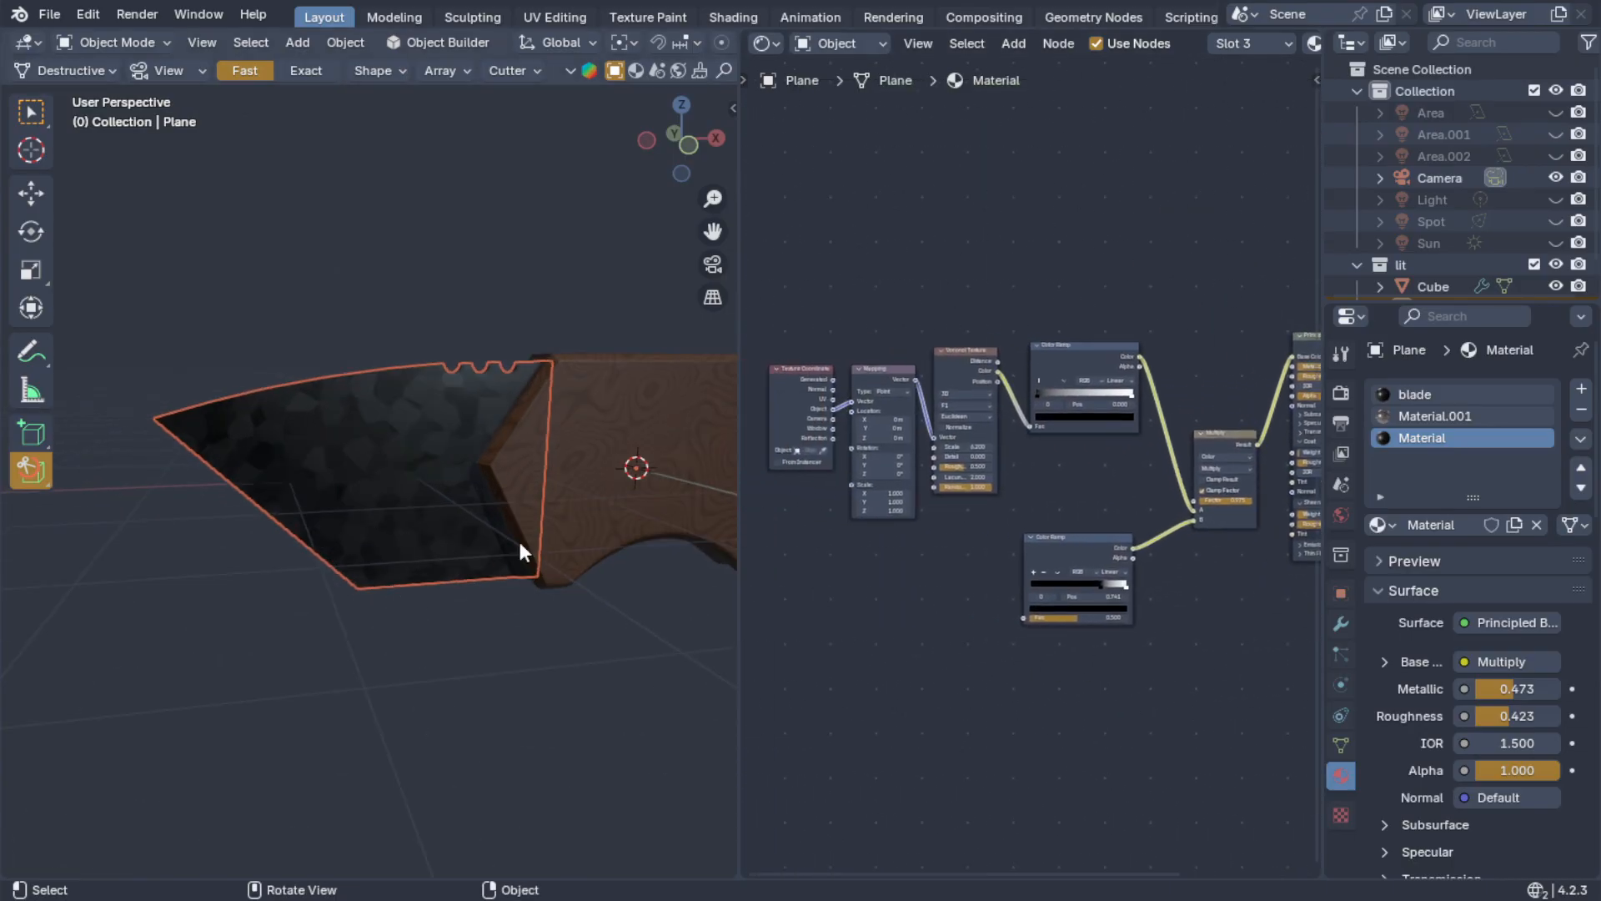
scroll(533, 563, "up", 5)
middle_click_drag(554, 575, 523, 505)
middle_click_drag(512, 597, 538, 595)
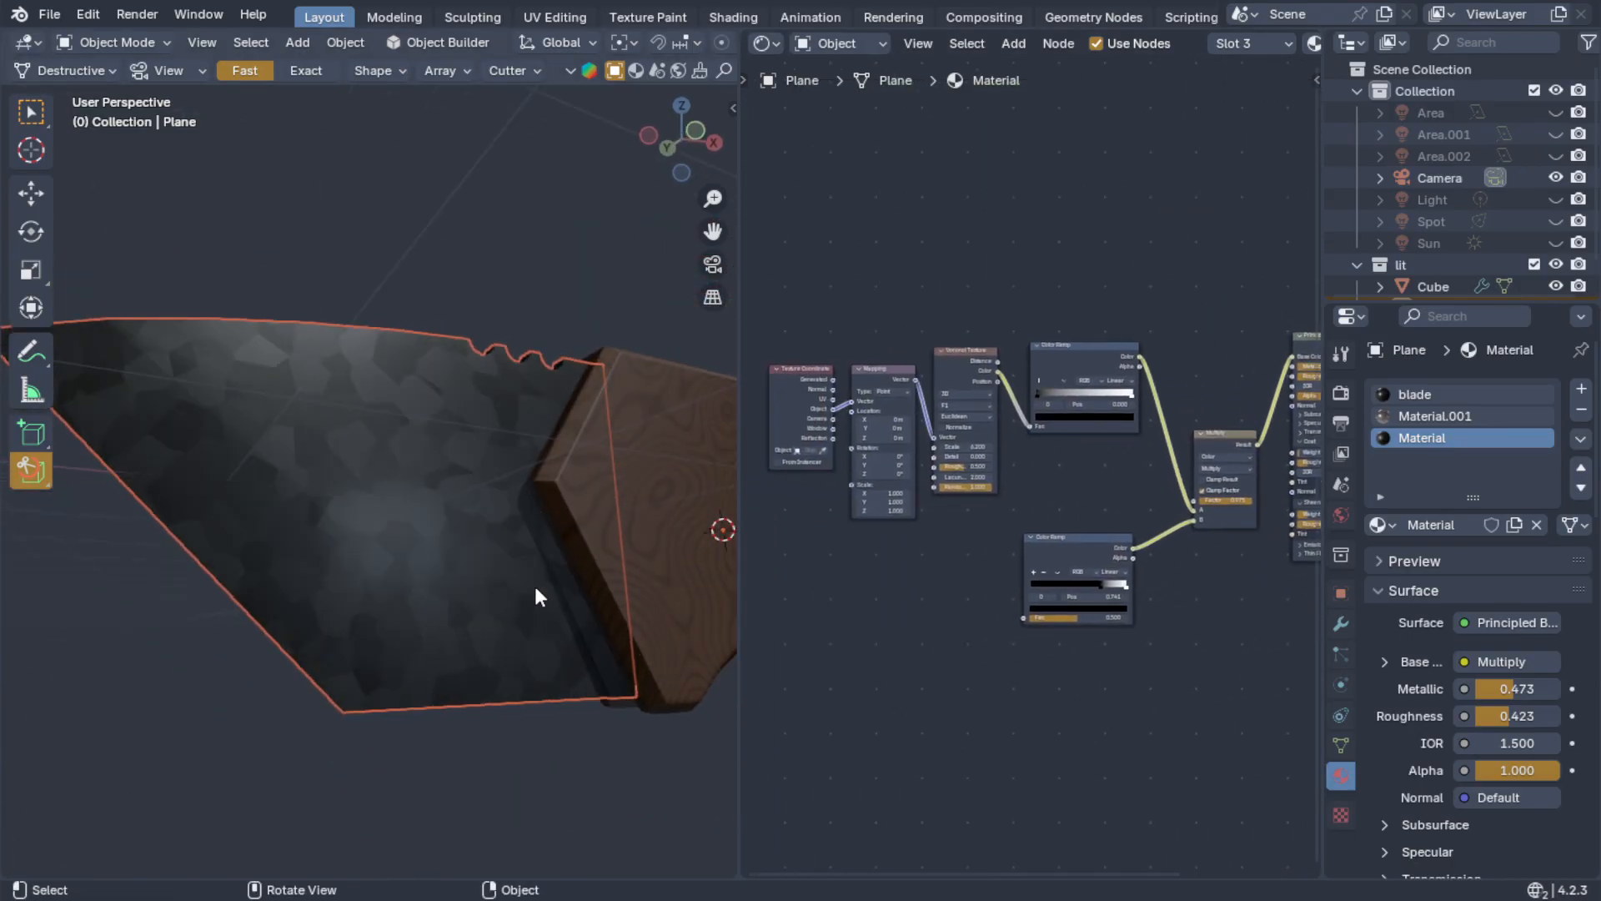
middle_click_drag(327, 601, 397, 611)
key("Tab")
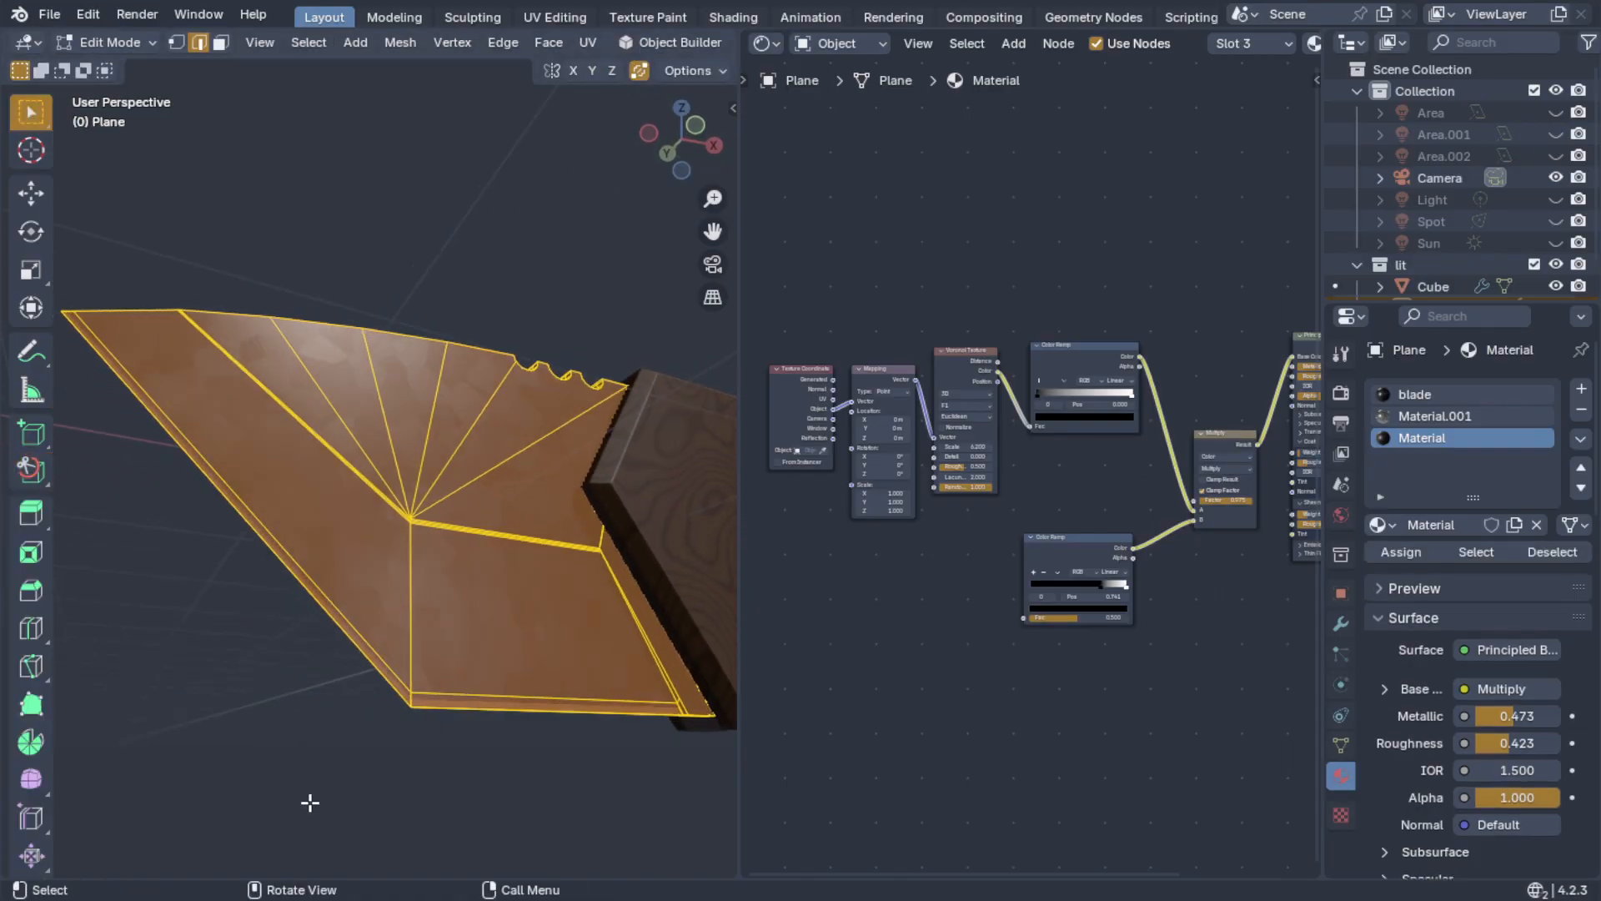
key("alt+a")
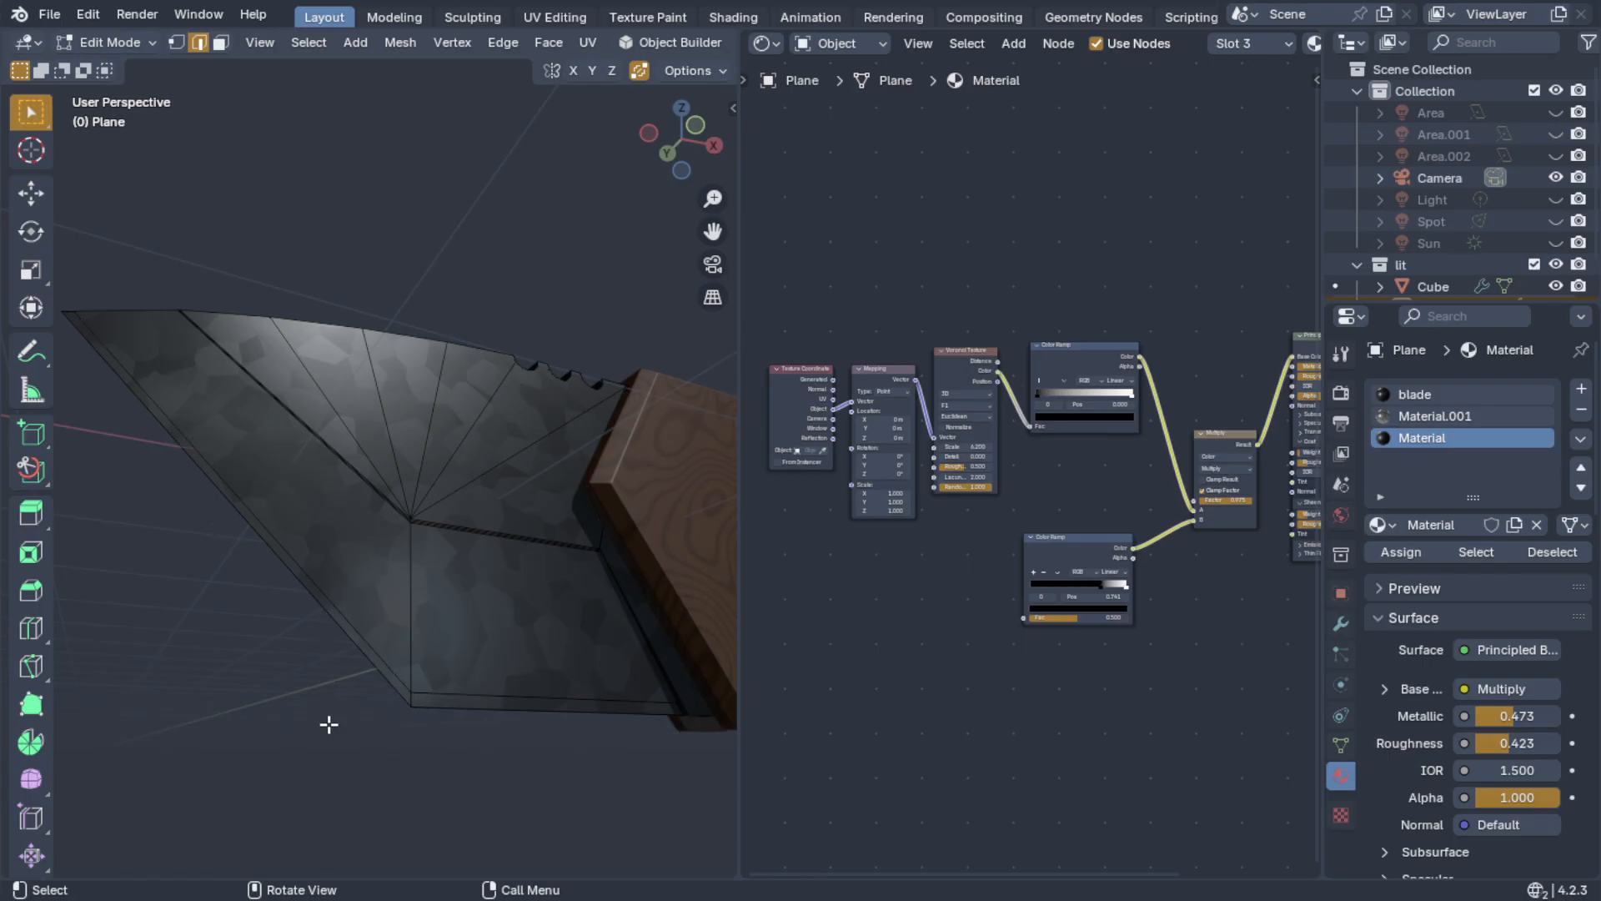
left_click(221, 45)
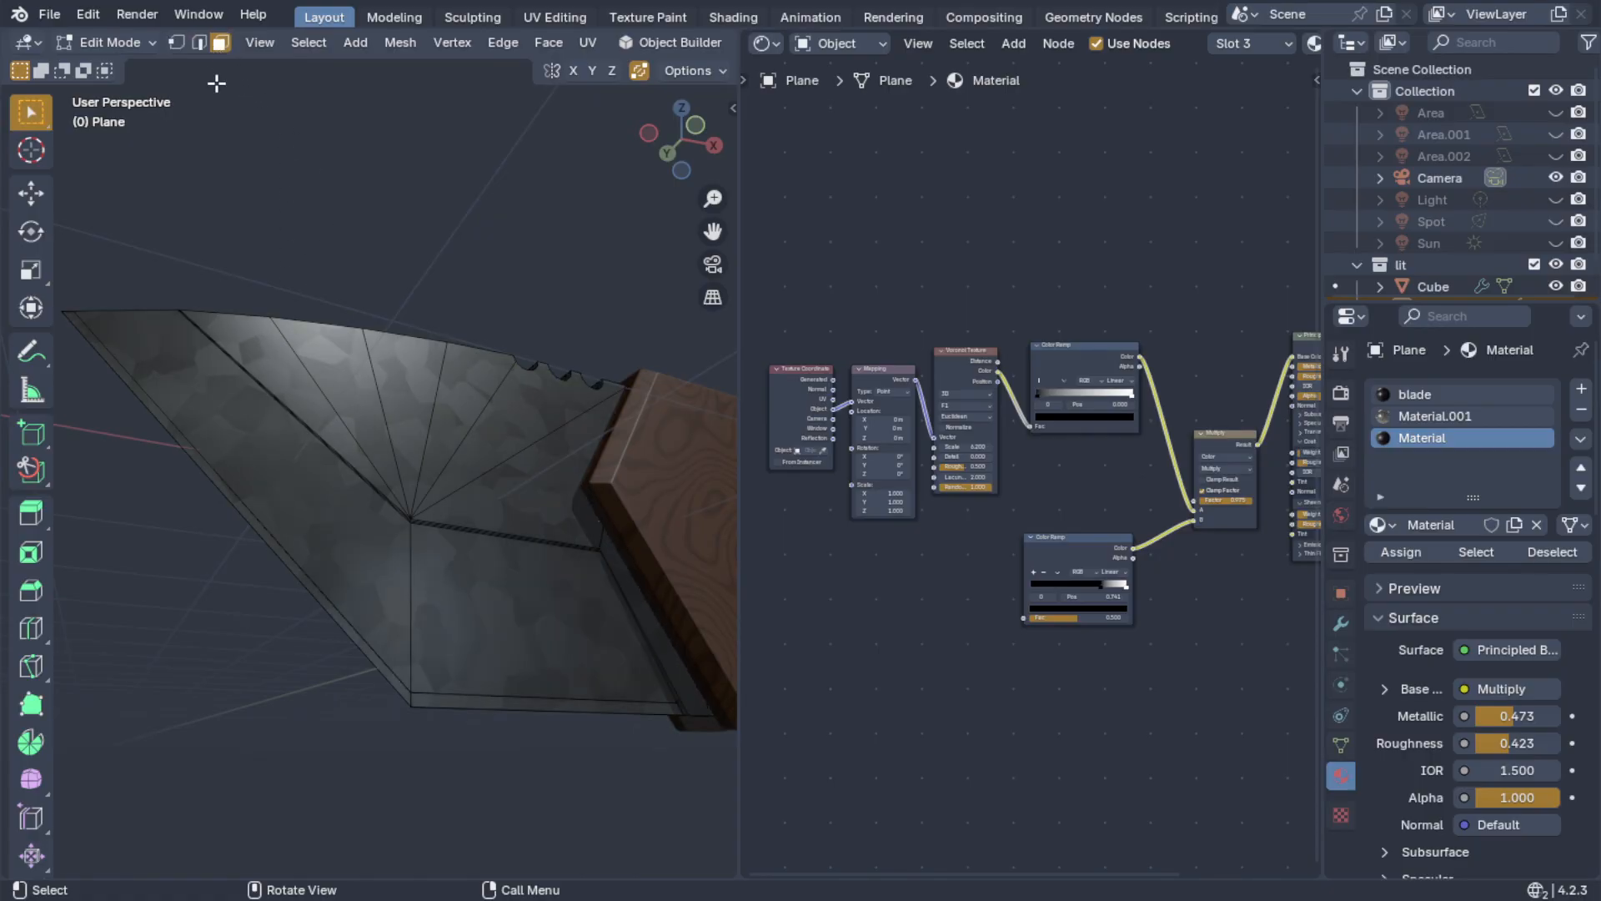
- Select the loop of narrow faces that runs along the blade's cutting edge
scroll(378, 714, "up", 3)
scroll(415, 784, "down", 2)
middle_click_drag(397, 759, 325, 563, "shift")
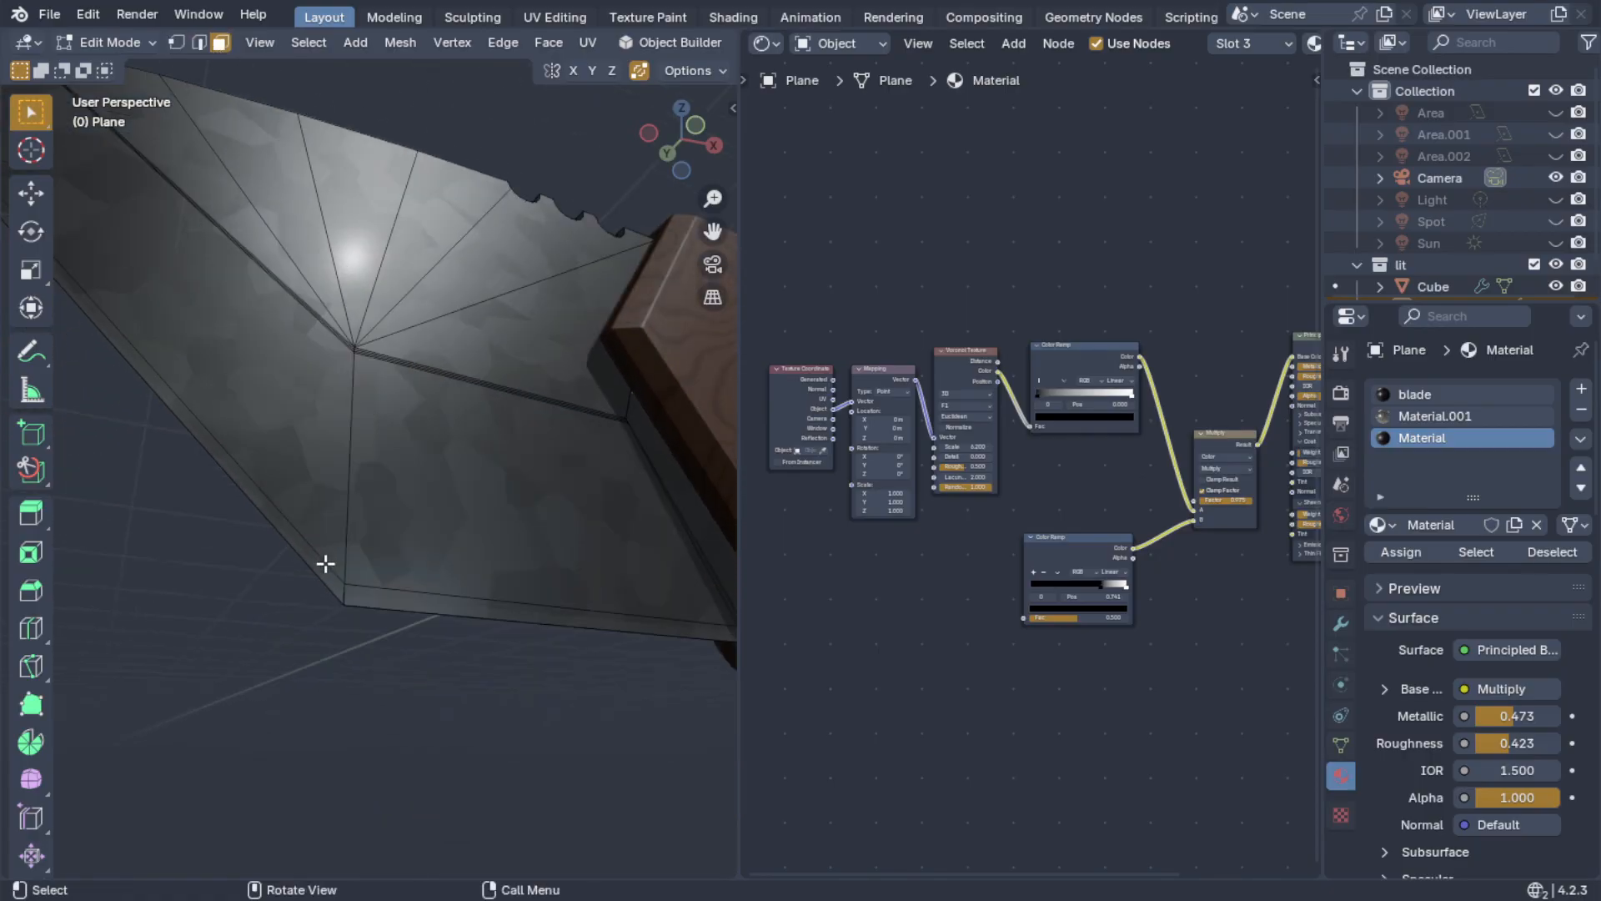
scroll(346, 609, "up", 1)
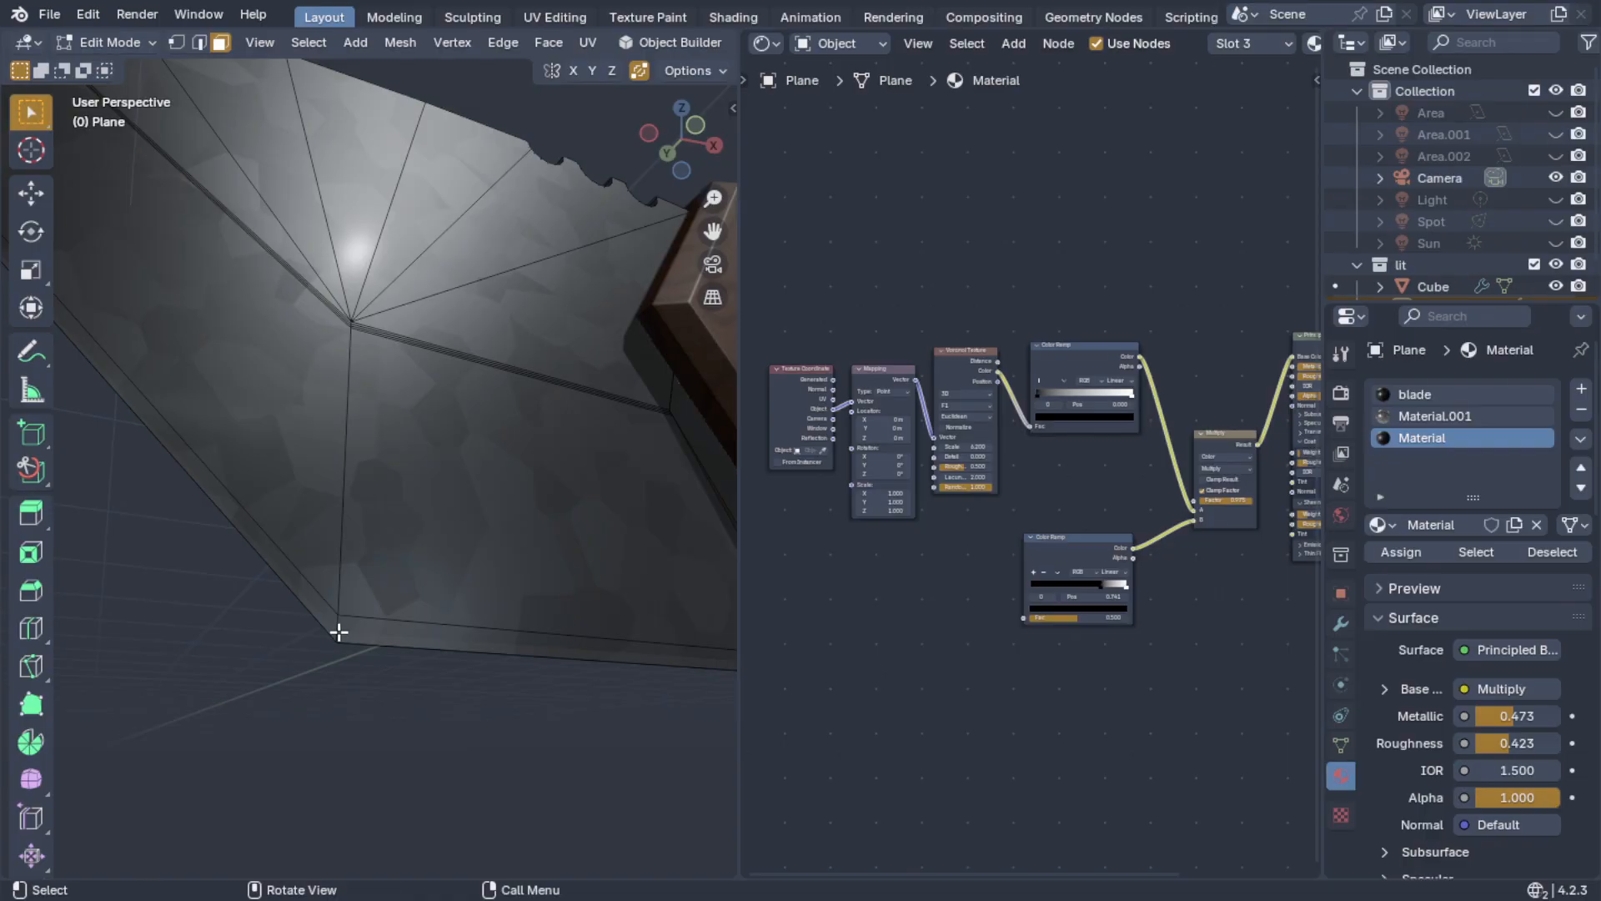
left_click(340, 631, "alt")
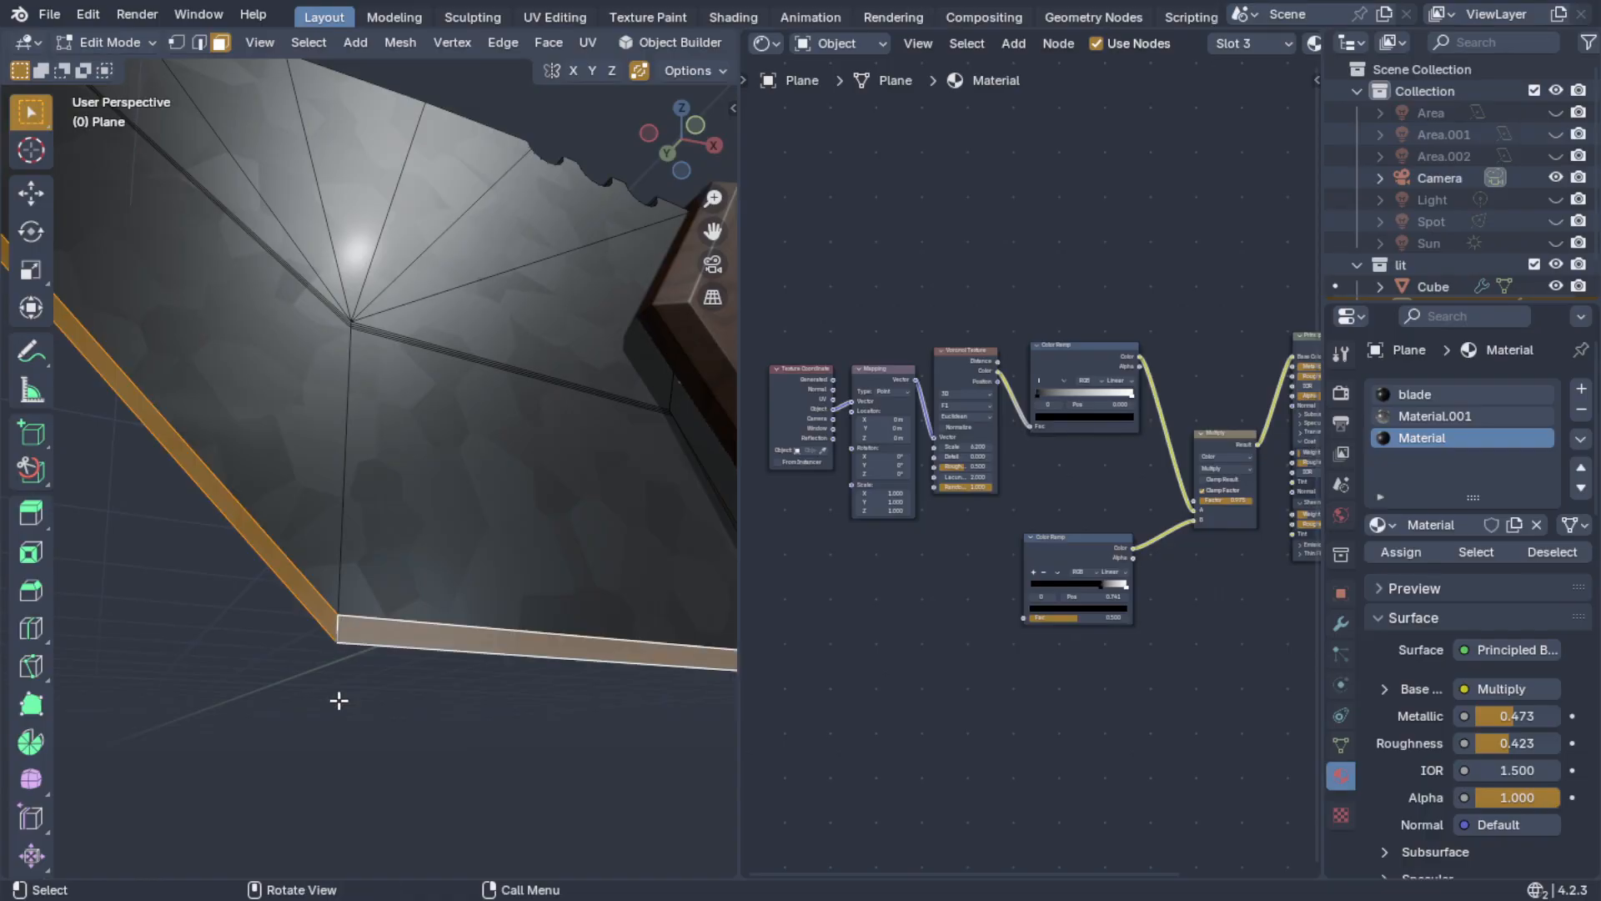
scroll(340, 707, "down", 3)
middle_click_drag(415, 647, 419, 664)
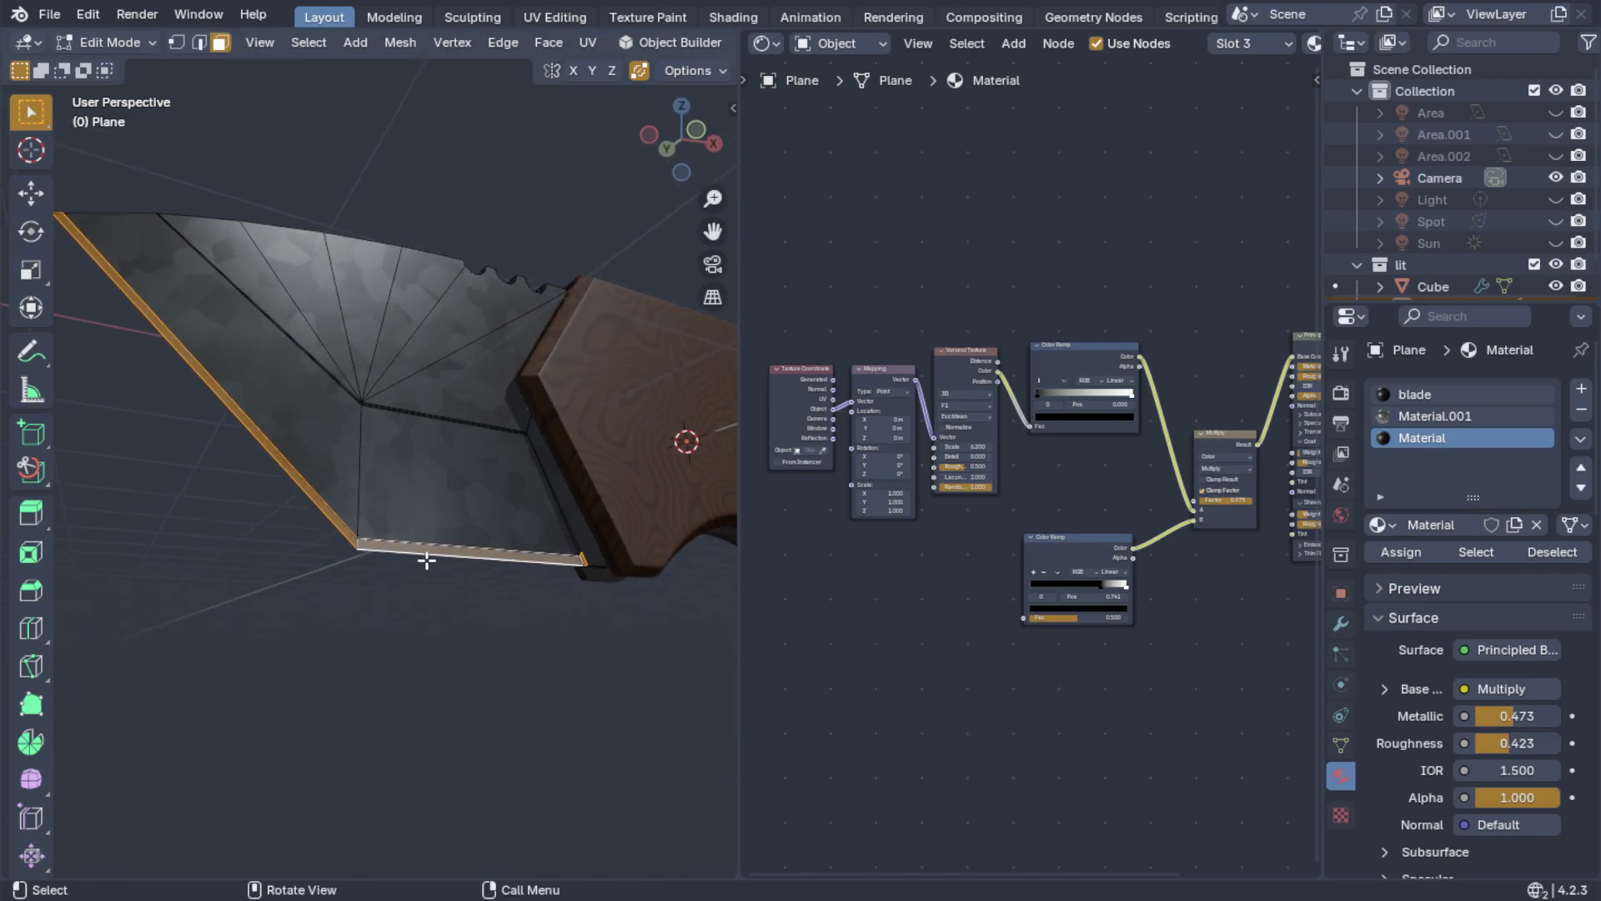
- Adjust the cutting-edge face selection at the end near the handle and check the whole selected strip
middle_click(565, 562, "alt")
scroll(572, 561, "up", 7)
middle_click_drag(160, 661, 551, 589)
left_click(429, 502, "shift")
scroll(392, 575, "down", 6)
middle_click_drag(325, 501, 440, 624)
scroll(393, 610, "down", 2)
scroll(375, 512, "up", 3)
scroll(472, 579, "down", 3)
scroll(472, 579, "up", 2)
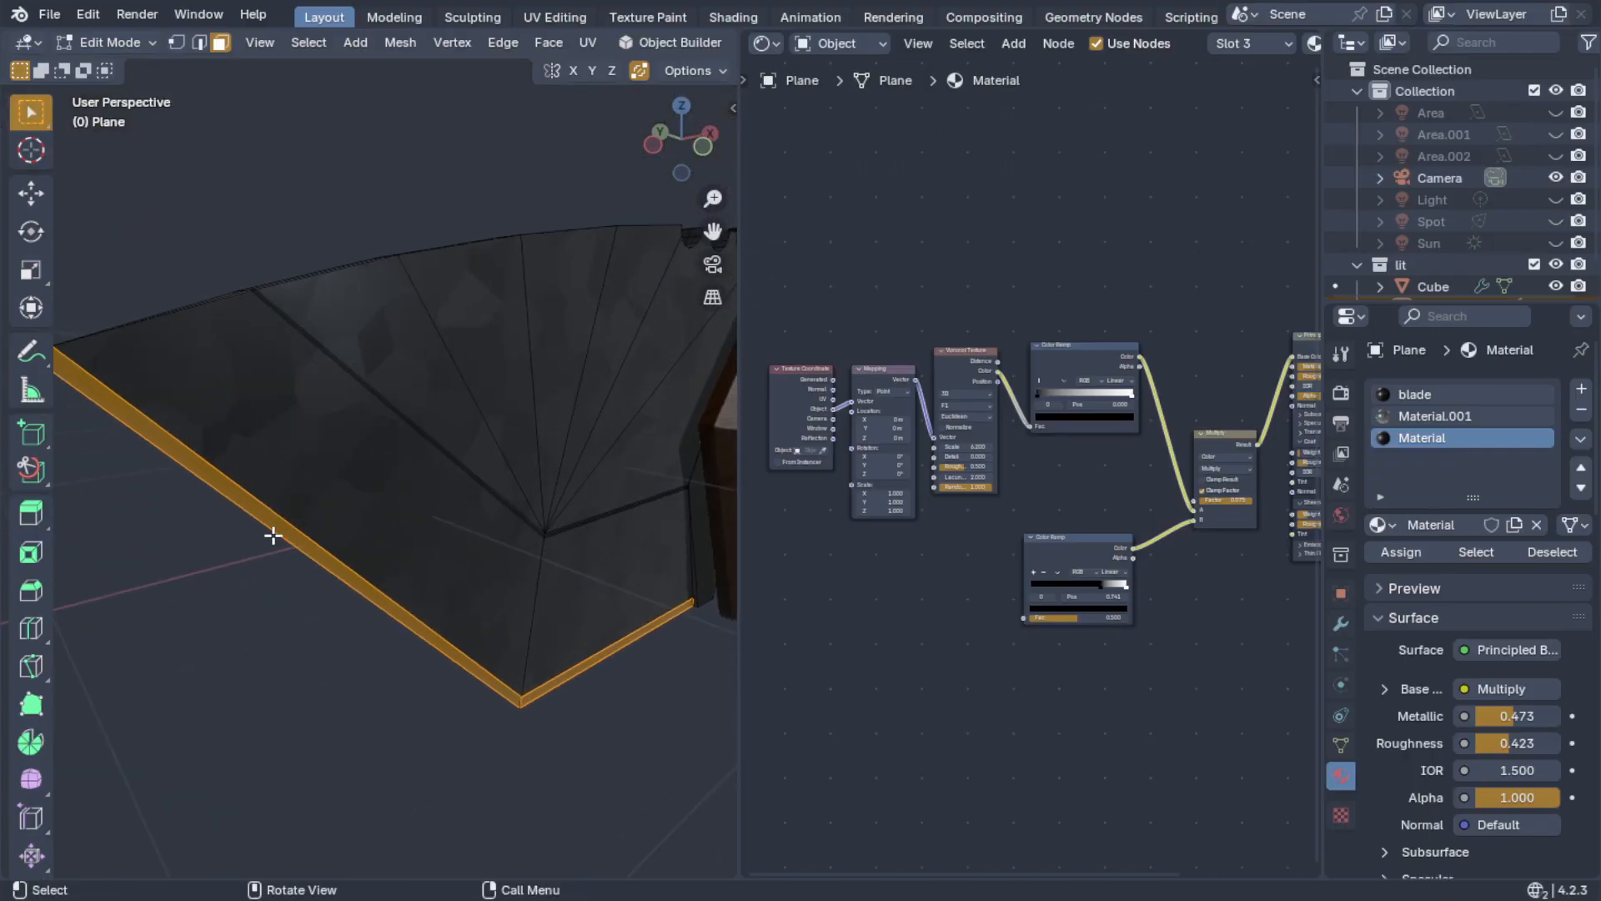
- Add a slot with a new material, assign it to the selected cutting-edge faces and return to Object Mode
left_click(1581, 392)
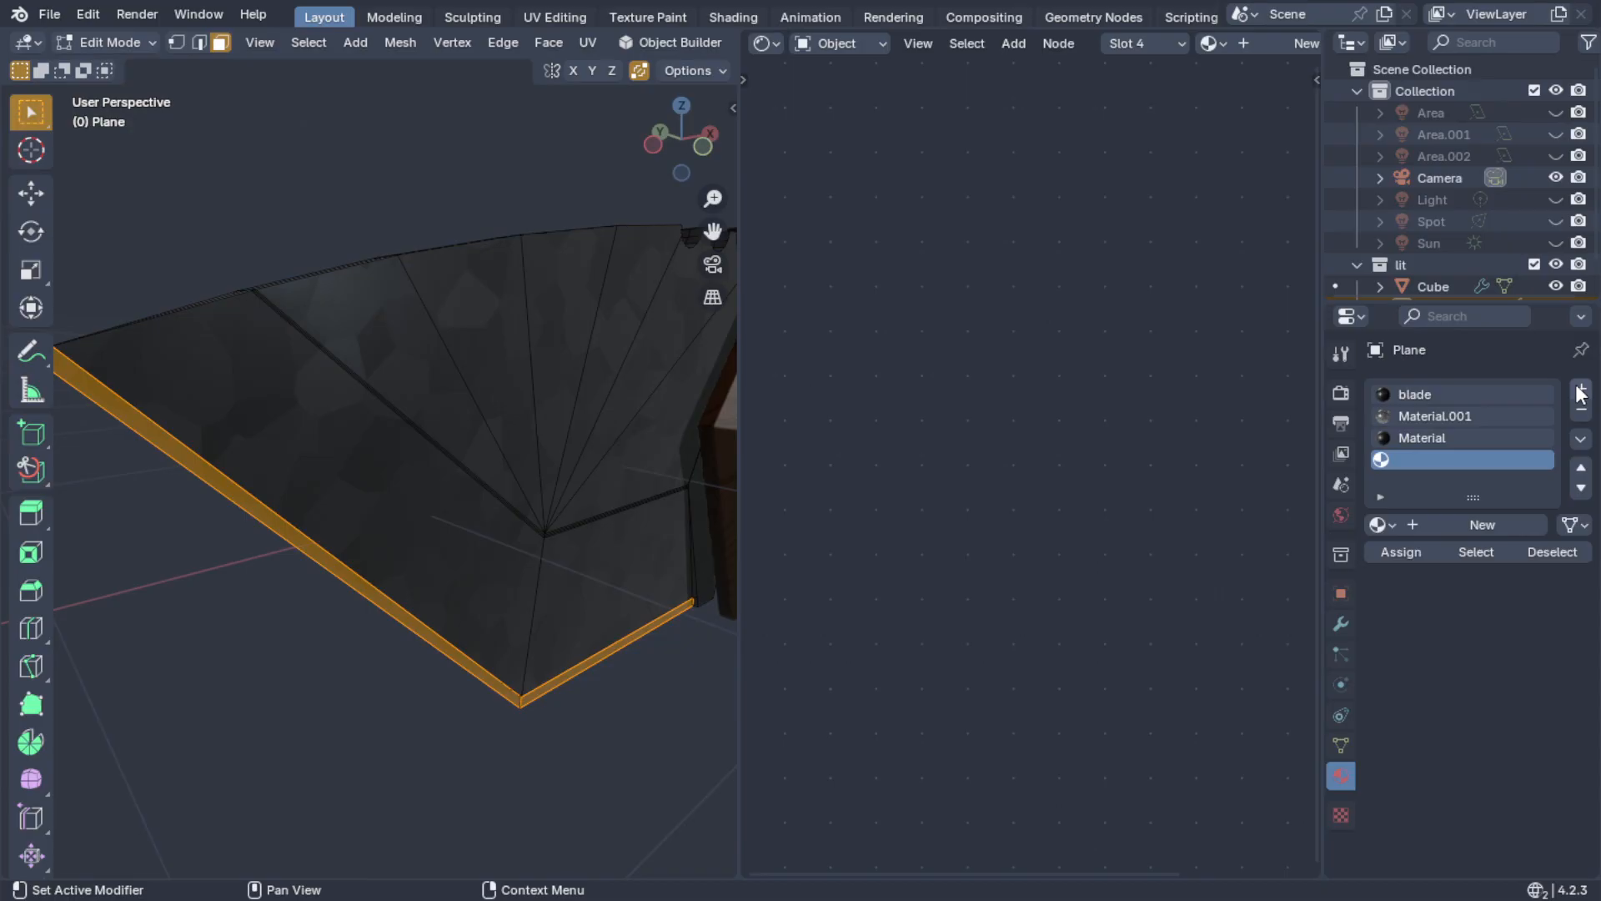
left_click(1451, 526)
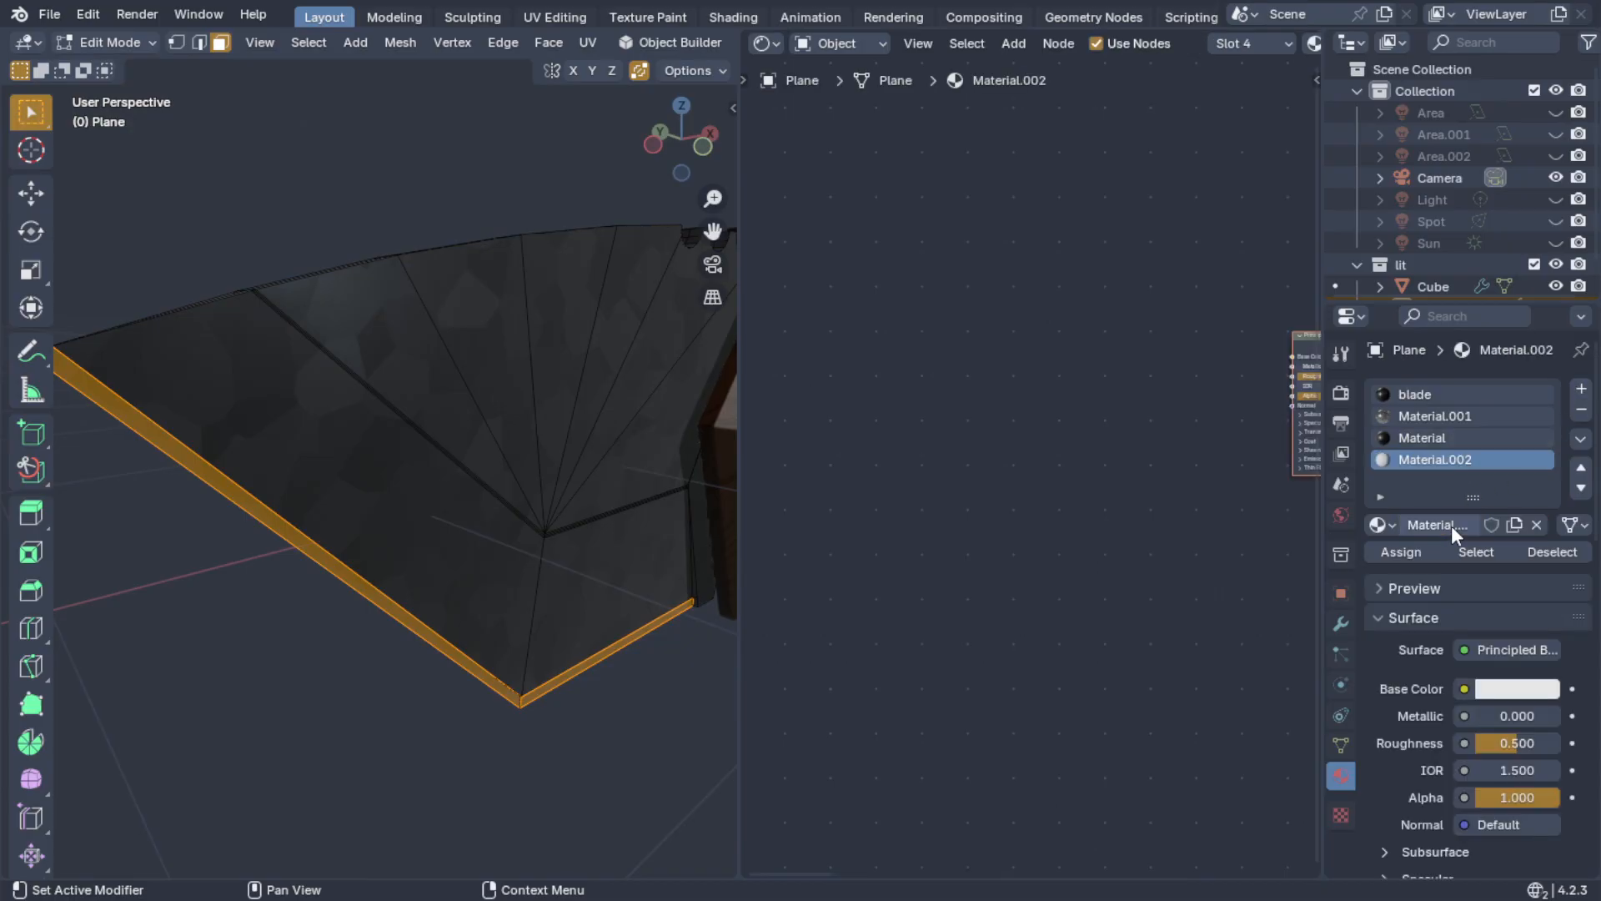
left_click(1401, 552)
middle_click_drag(380, 594, 398, 639)
key("Tab")
scroll(513, 651, "down", 2)
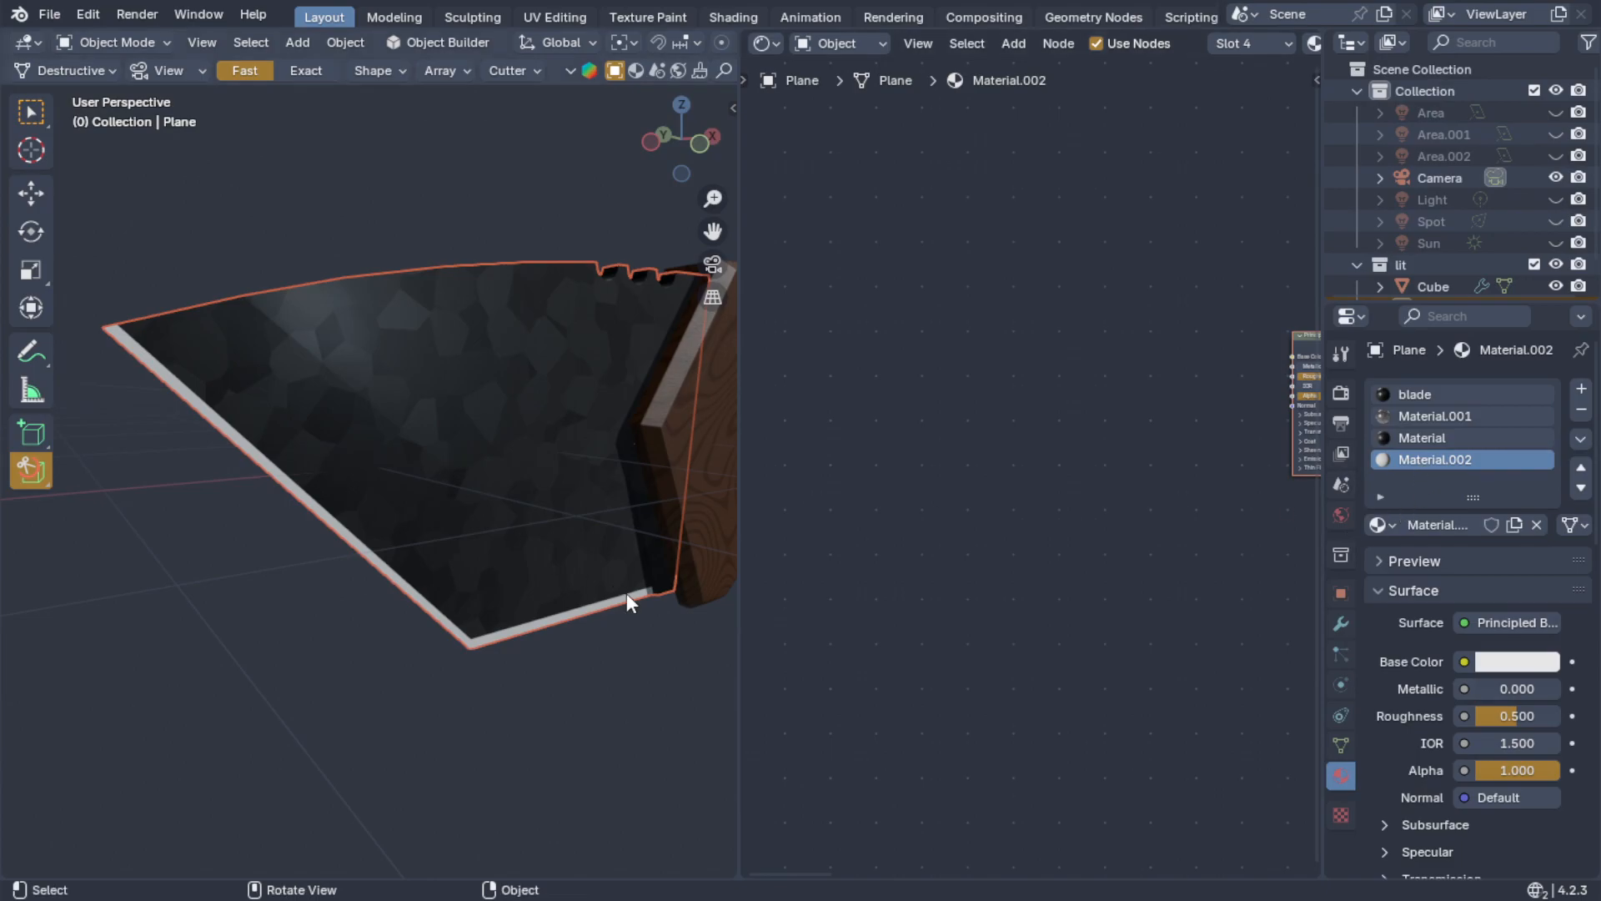
- Reopen the blade in Edit Mode and select all of its faces
middle_click_drag(1004, 470, 822, 514)
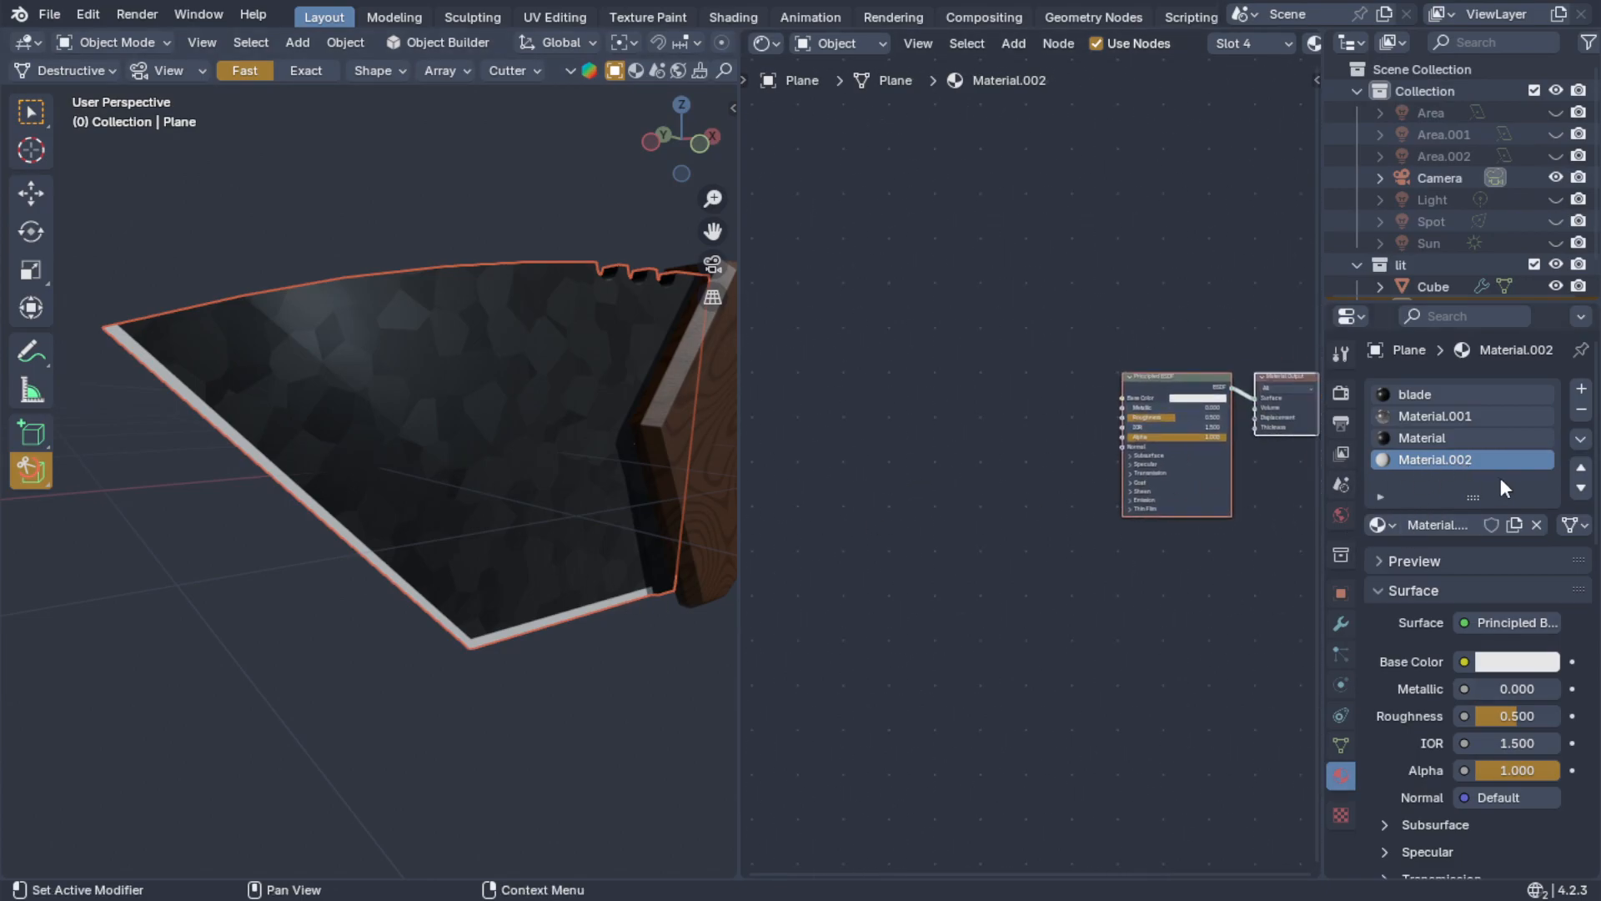
middle_click_drag(317, 468, 418, 458)
key("Tab")
key("a")
scroll(372, 429, "down", 1)
scroll(418, 458, "down", 2)
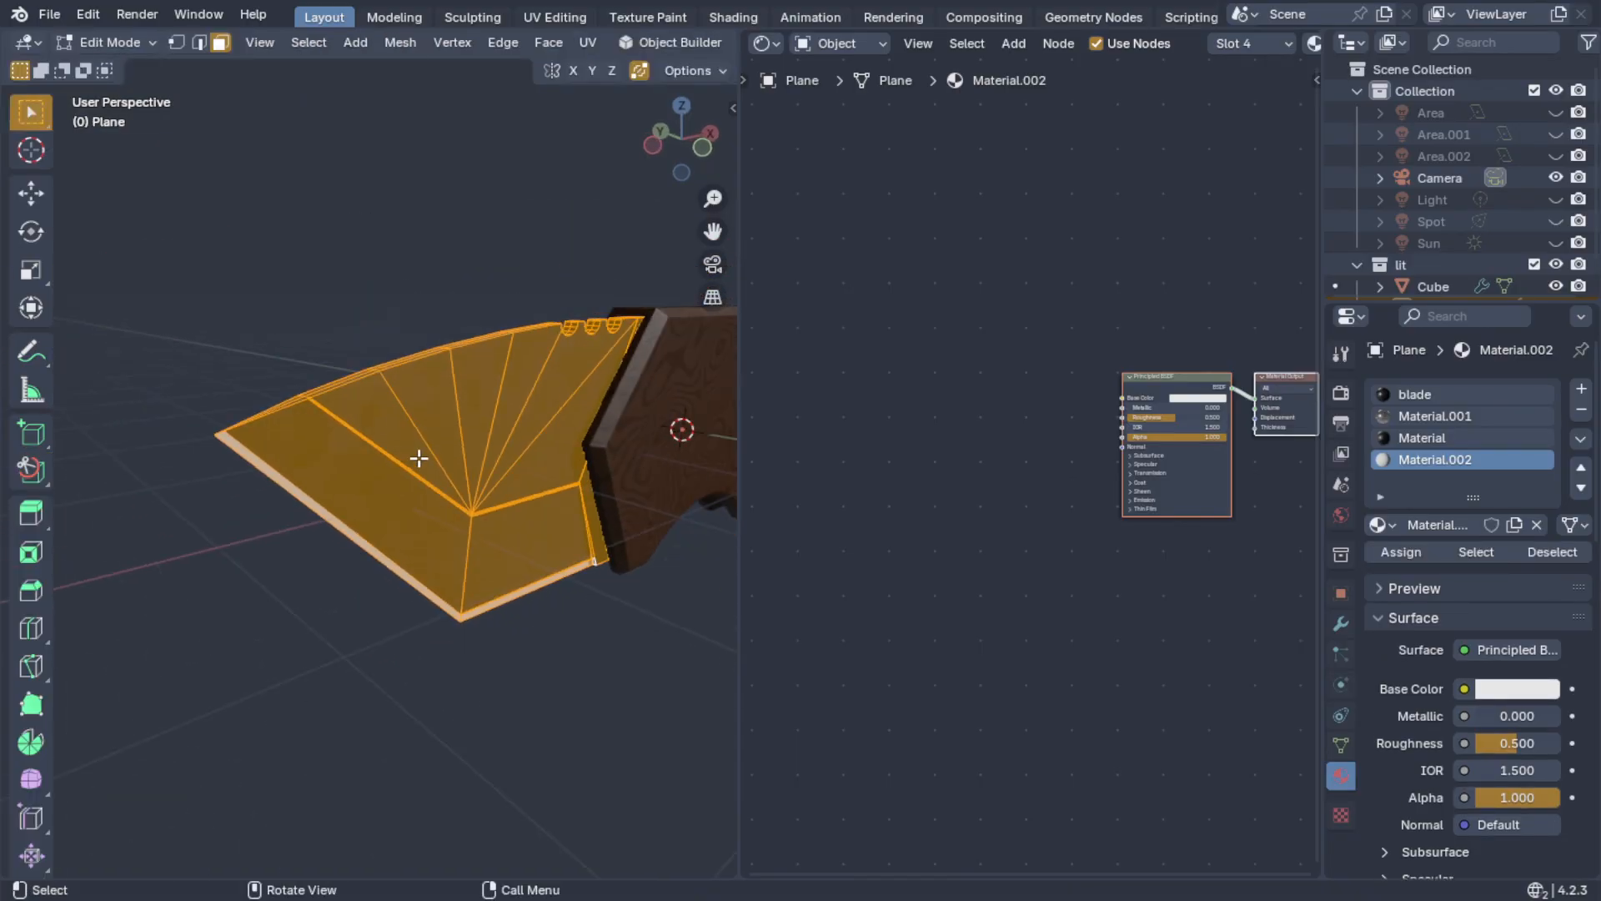
- Symmetrize the whole blade mesh in the -Y to +Y direction, return to Object Mode and check the mirrored cutting edge
key("q")
left_click(417, 457)
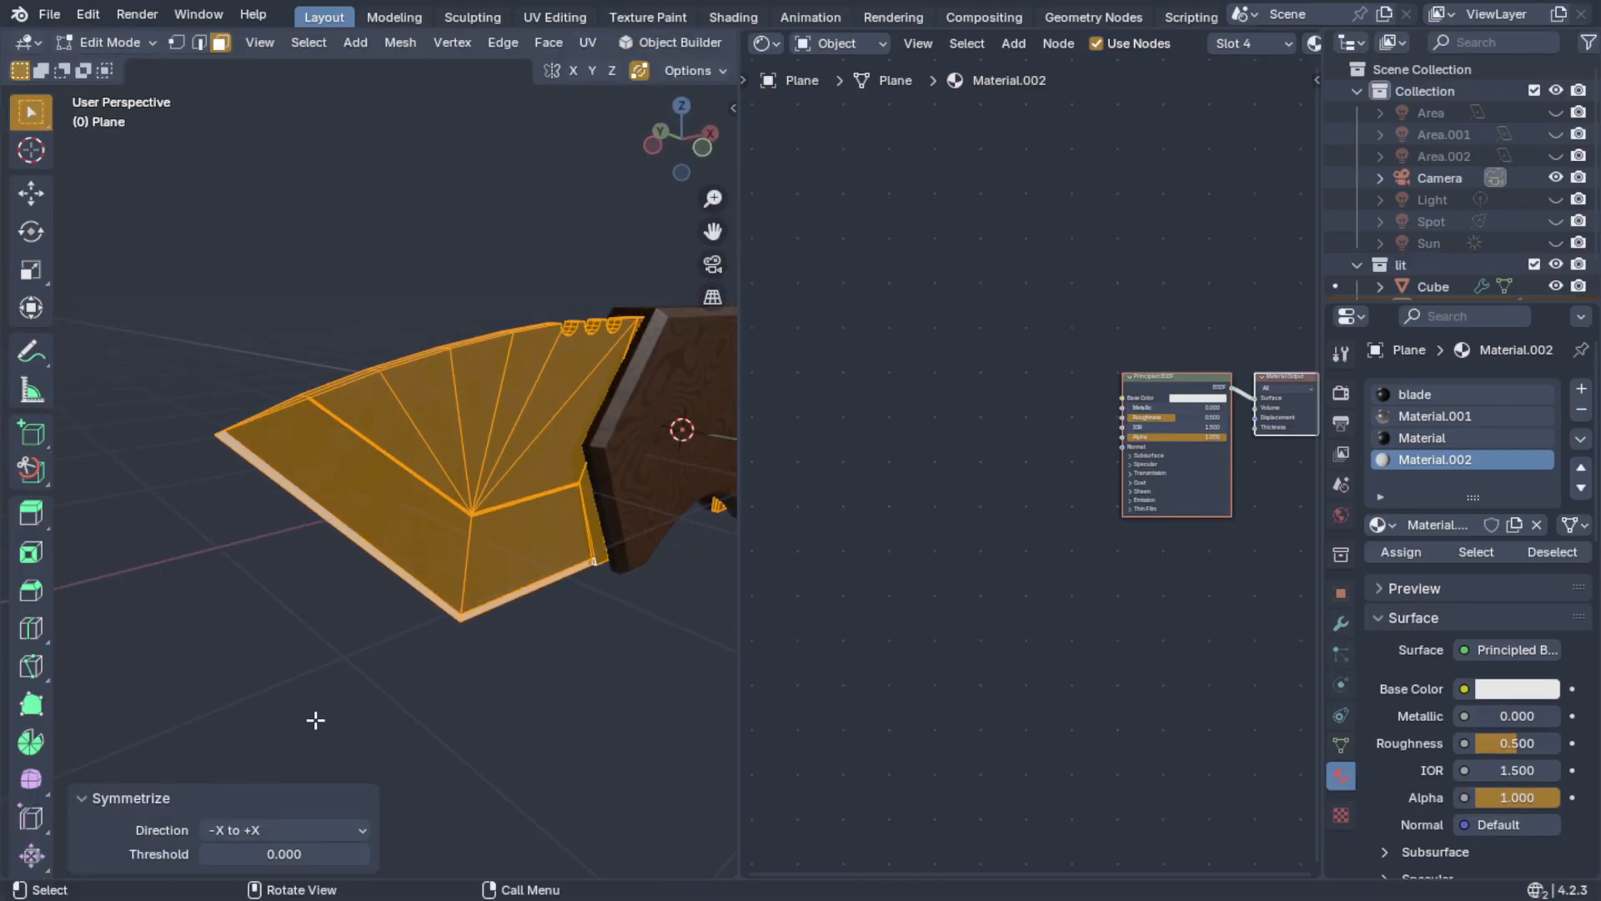
left_click(248, 830)
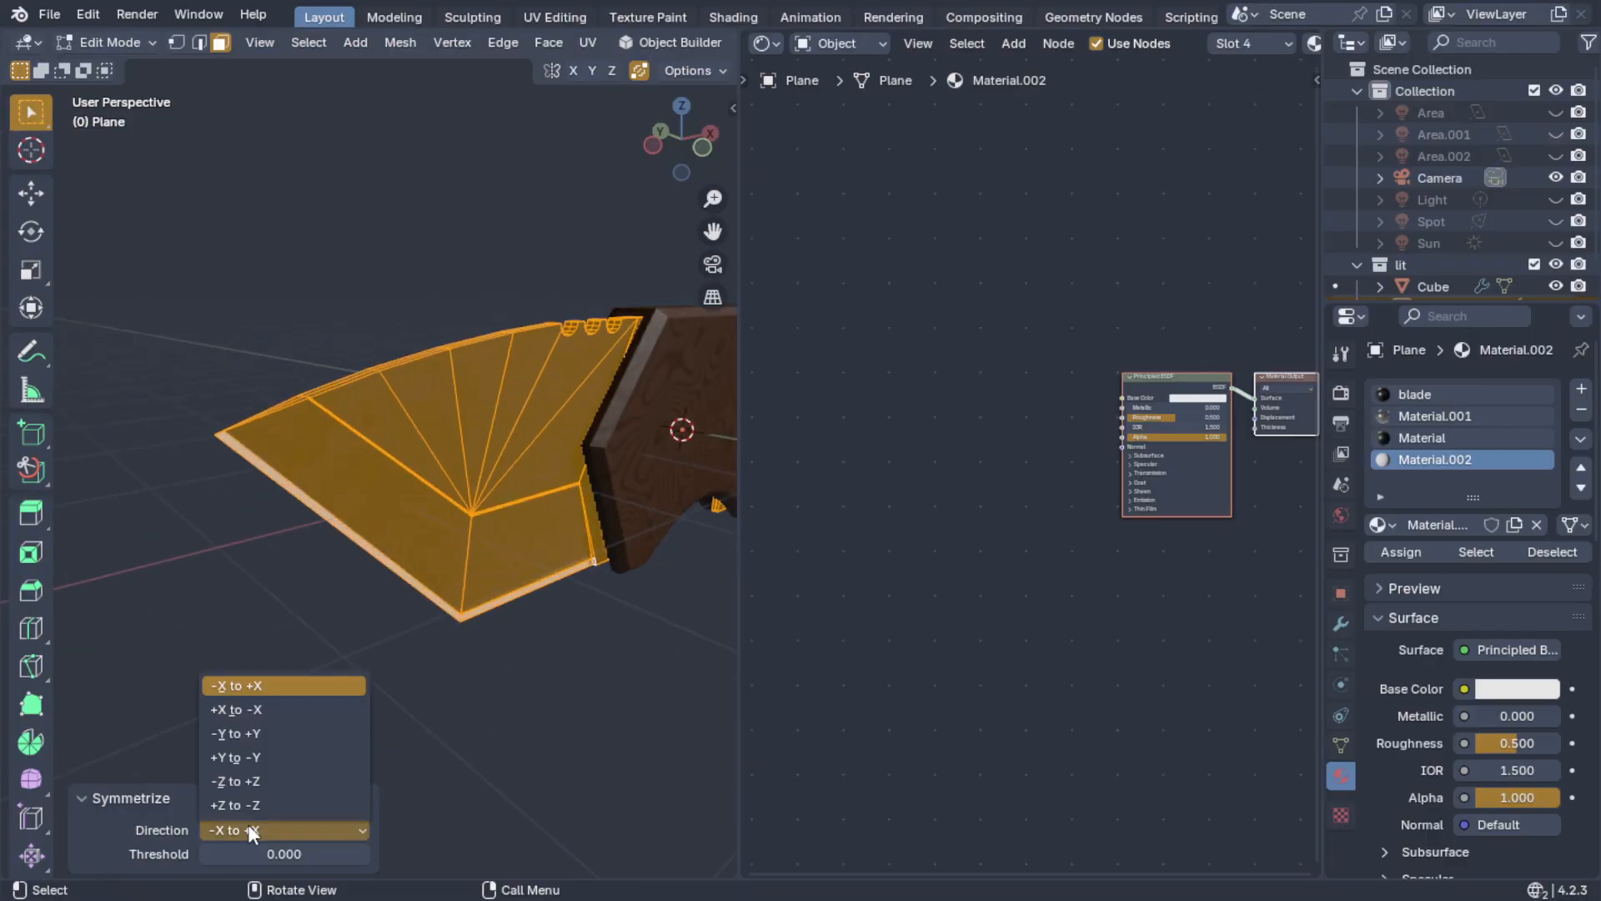
left_click(240, 733)
middle_click_drag(304, 647, 582, 581)
scroll(273, 598, "up", 5)
key("Tab")
middle_click_drag(488, 558, 626, 525)
middle_click_drag(670, 420, 205, 547)
middle_click_drag(248, 617, 497, 683)
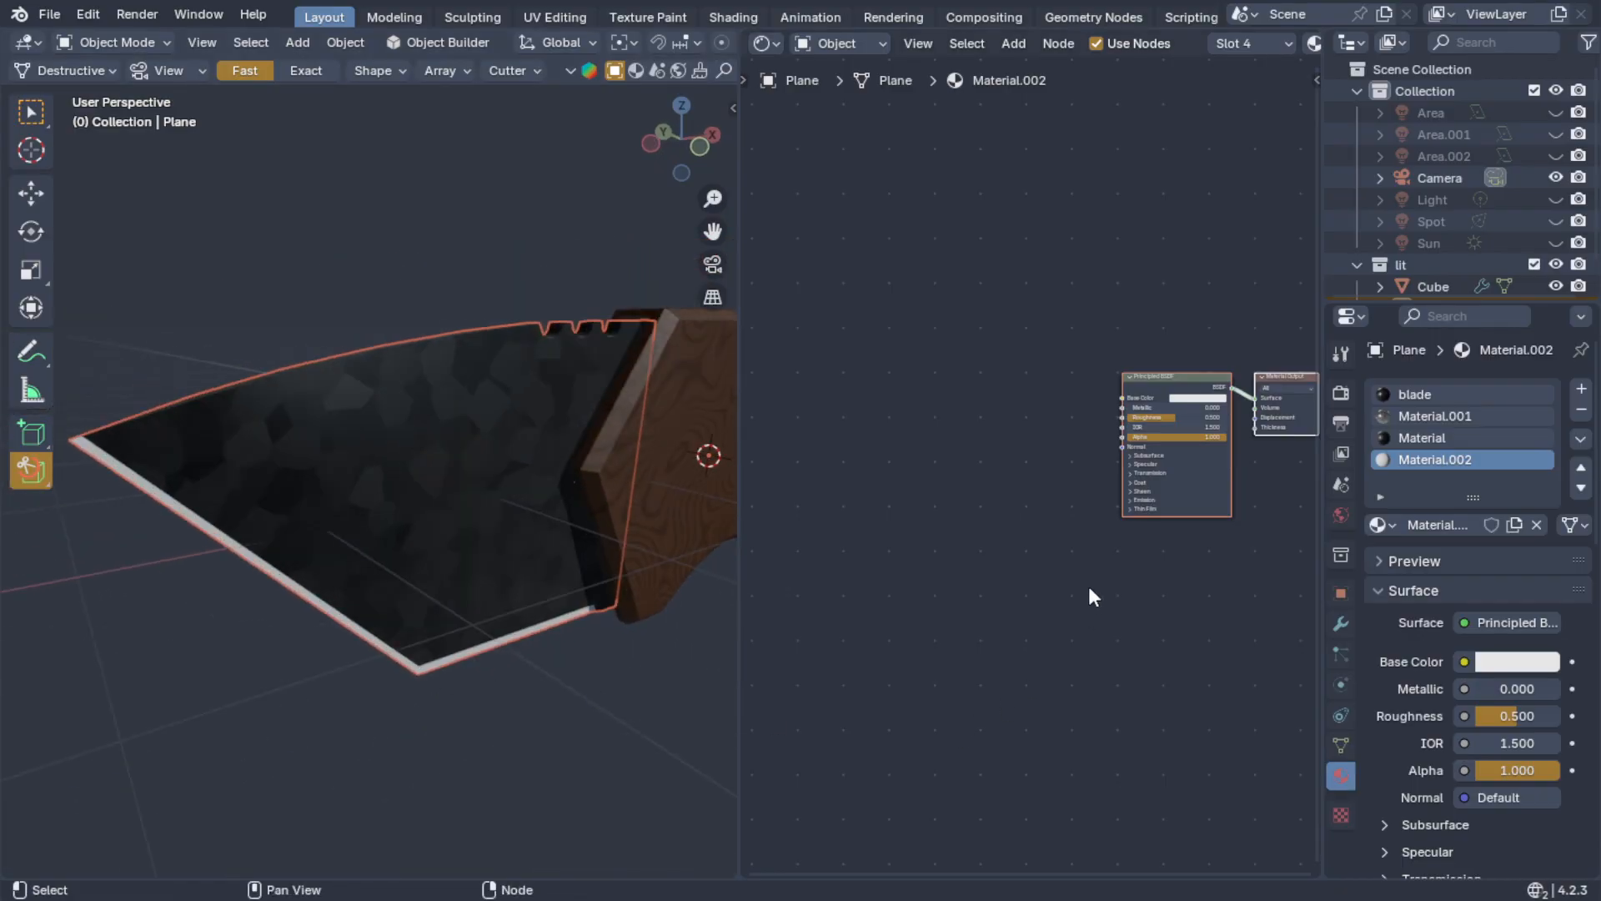
- Set the cutting-edge material's Metallic to 0.768 and Roughness to 0.286, and check the edge close up
middle_click_drag(1068, 587, 931, 612)
scroll(931, 613, "up", 14)
middle_click_drag(850, 501, 848, 554)
scroll(819, 525, "up", 5)
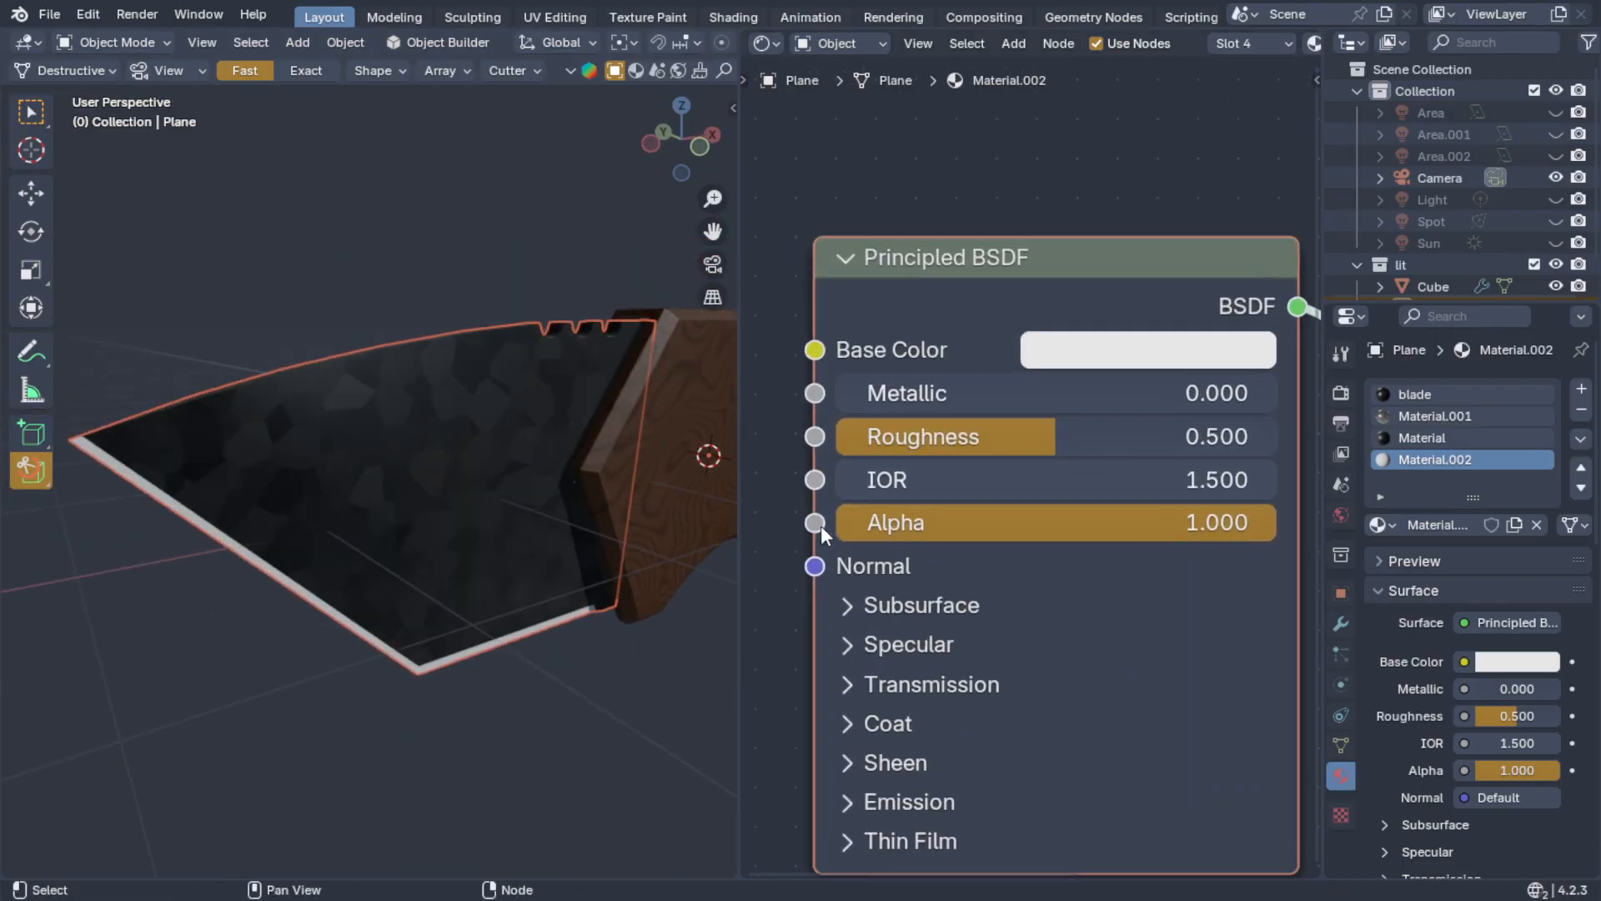
left_click_drag(914, 397, 1266, 397)
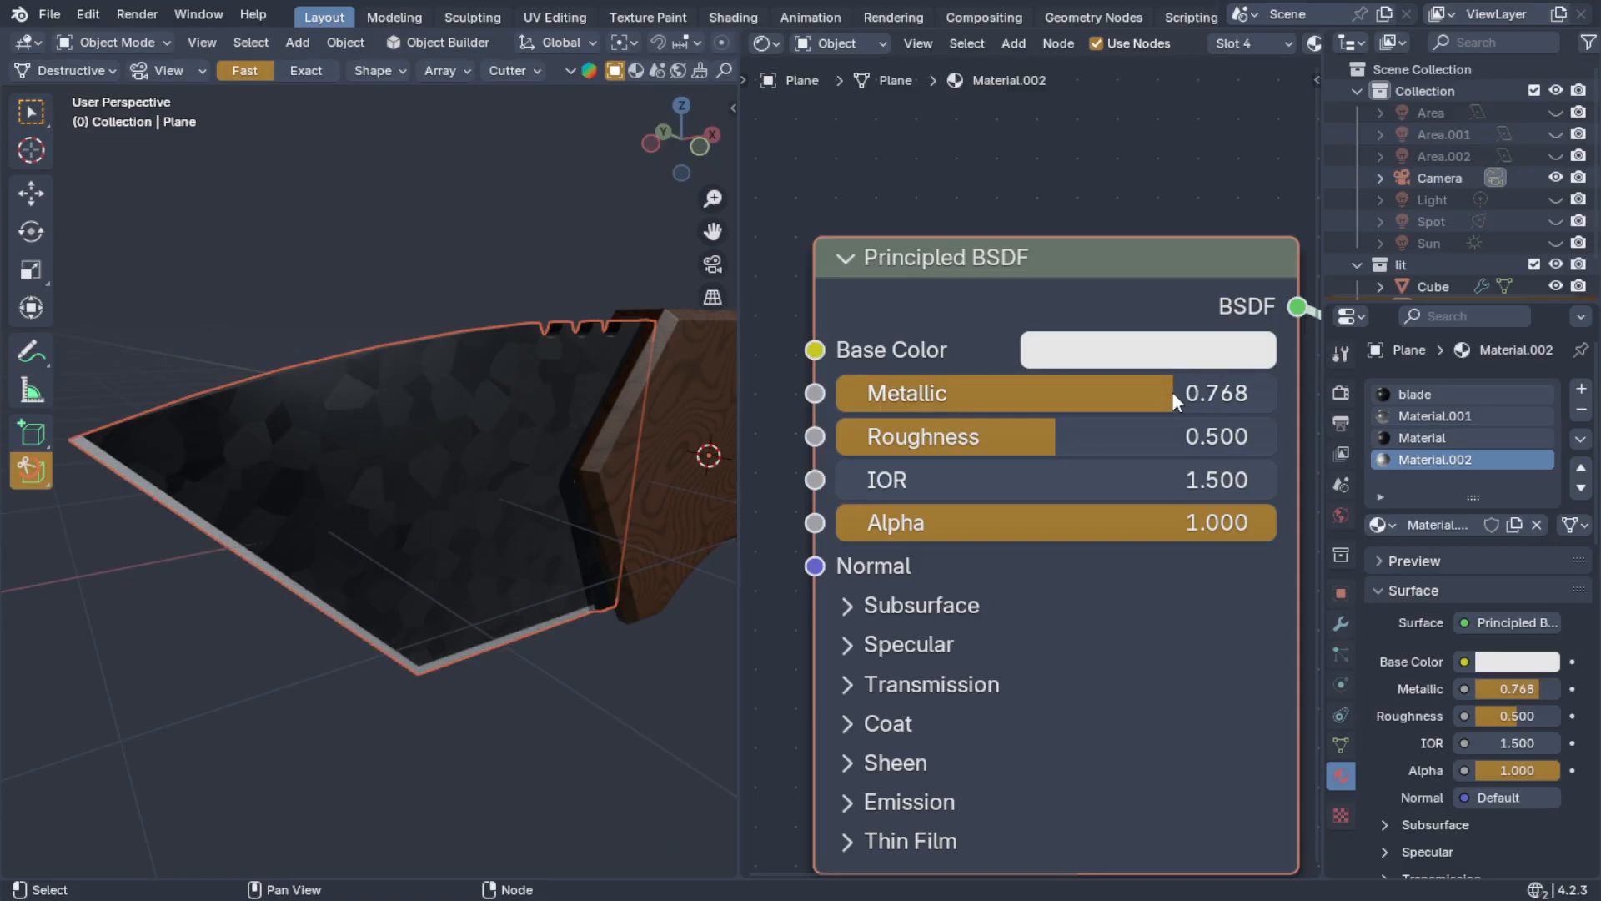
left_click_drag(1172, 437, 1078, 437)
middle_click_drag(889, 437, 904, 347)
scroll(904, 347, "down", 1)
middle_click_drag(628, 475, 501, 450)
scroll(365, 476, "up", 5)
scroll(365, 476, "up", 3)
middle_click_drag(508, 545, 500, 532)
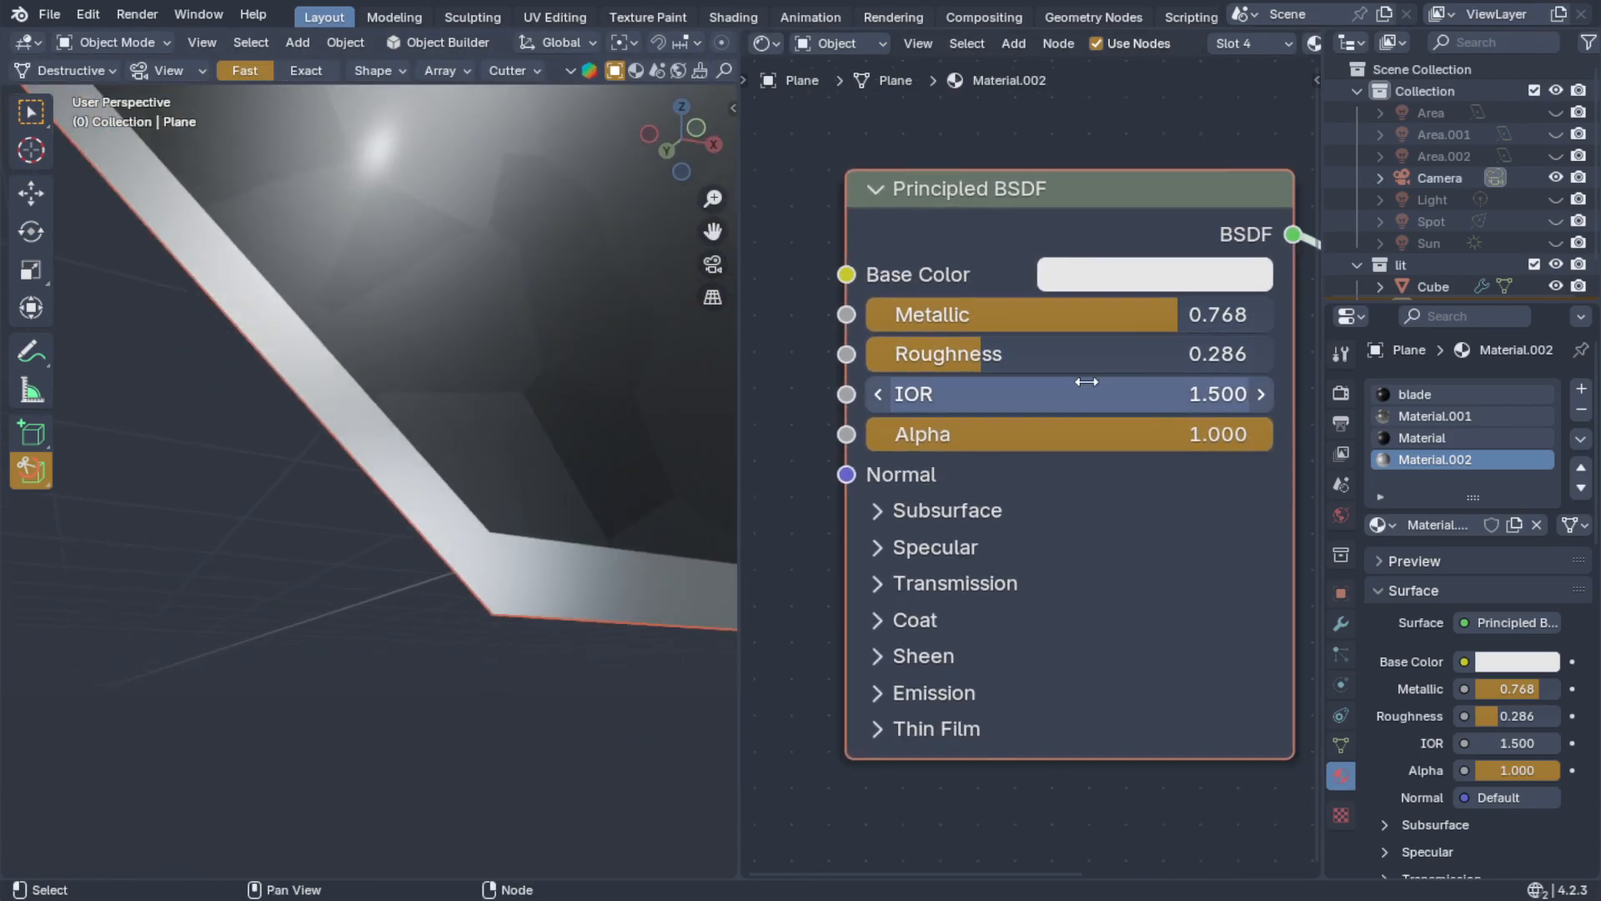
- Set the edge material's Coat Weight to 0.064 and Coat Roughness to 0.130, with Metallic 1.000 and surface Roughness 0.355
left_click(892, 622)
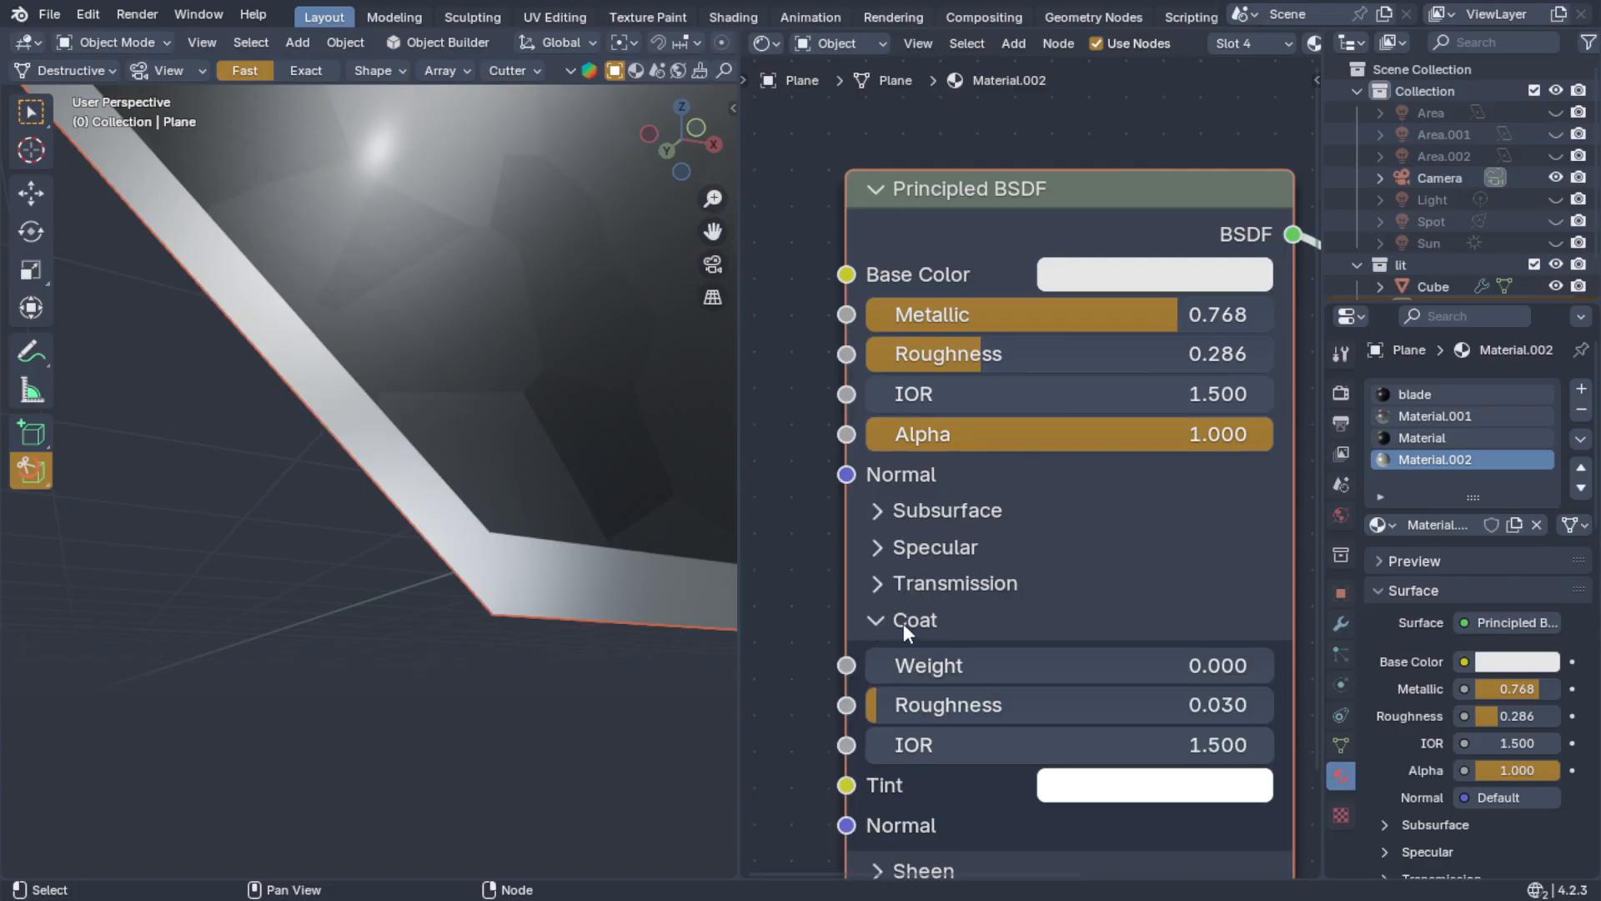
left_click_drag(942, 665, 950, 665)
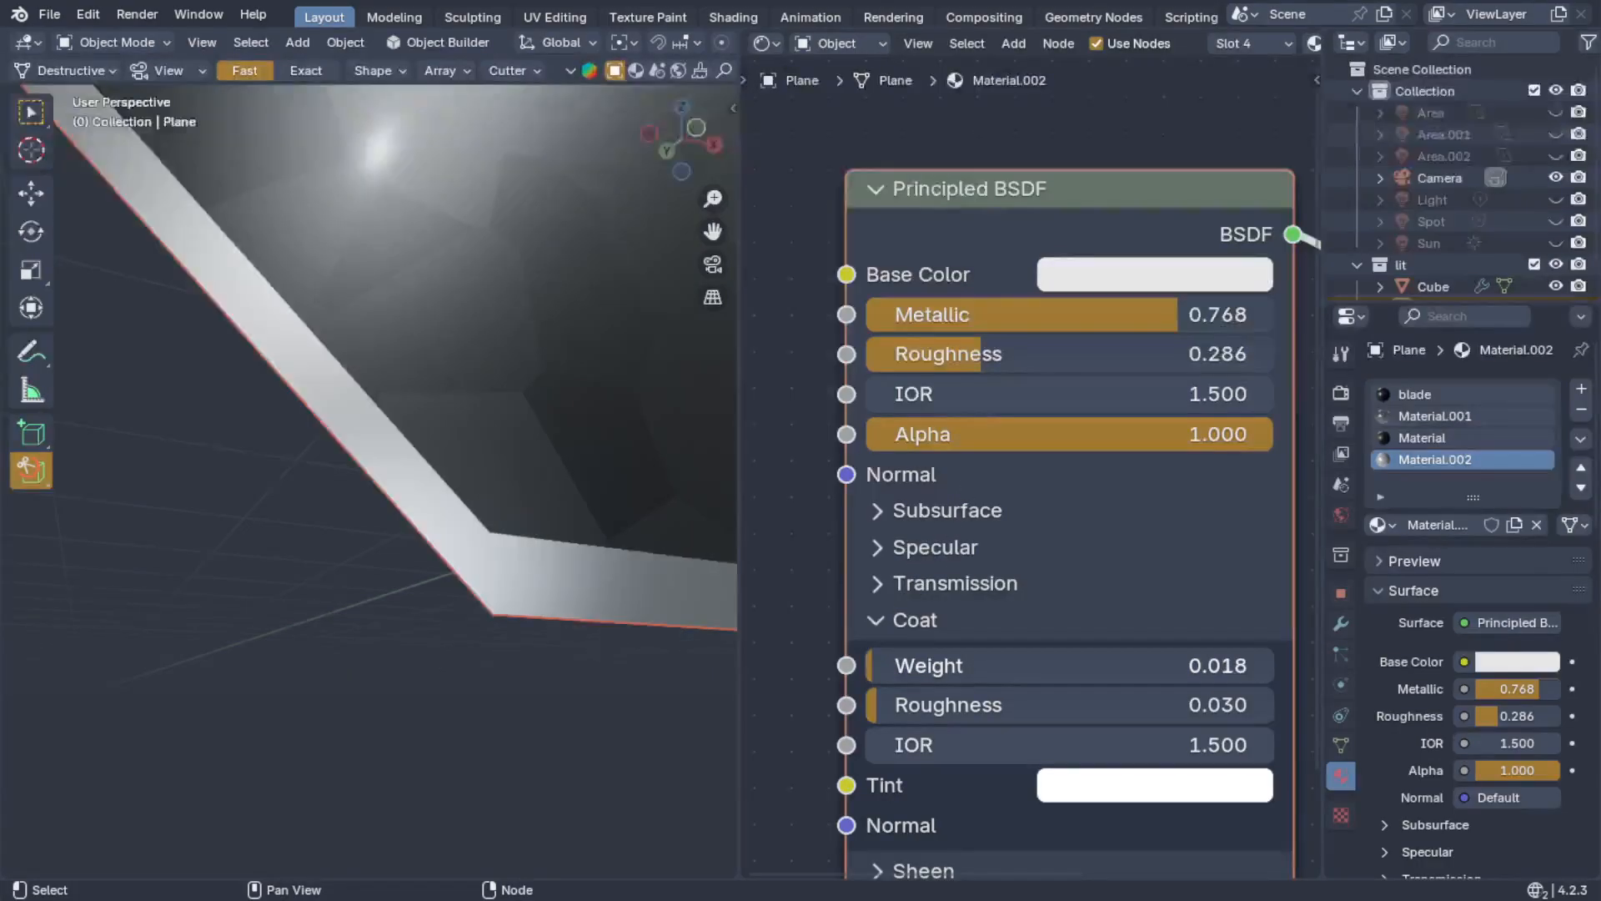
middle_click_drag(225, 483, 196, 457)
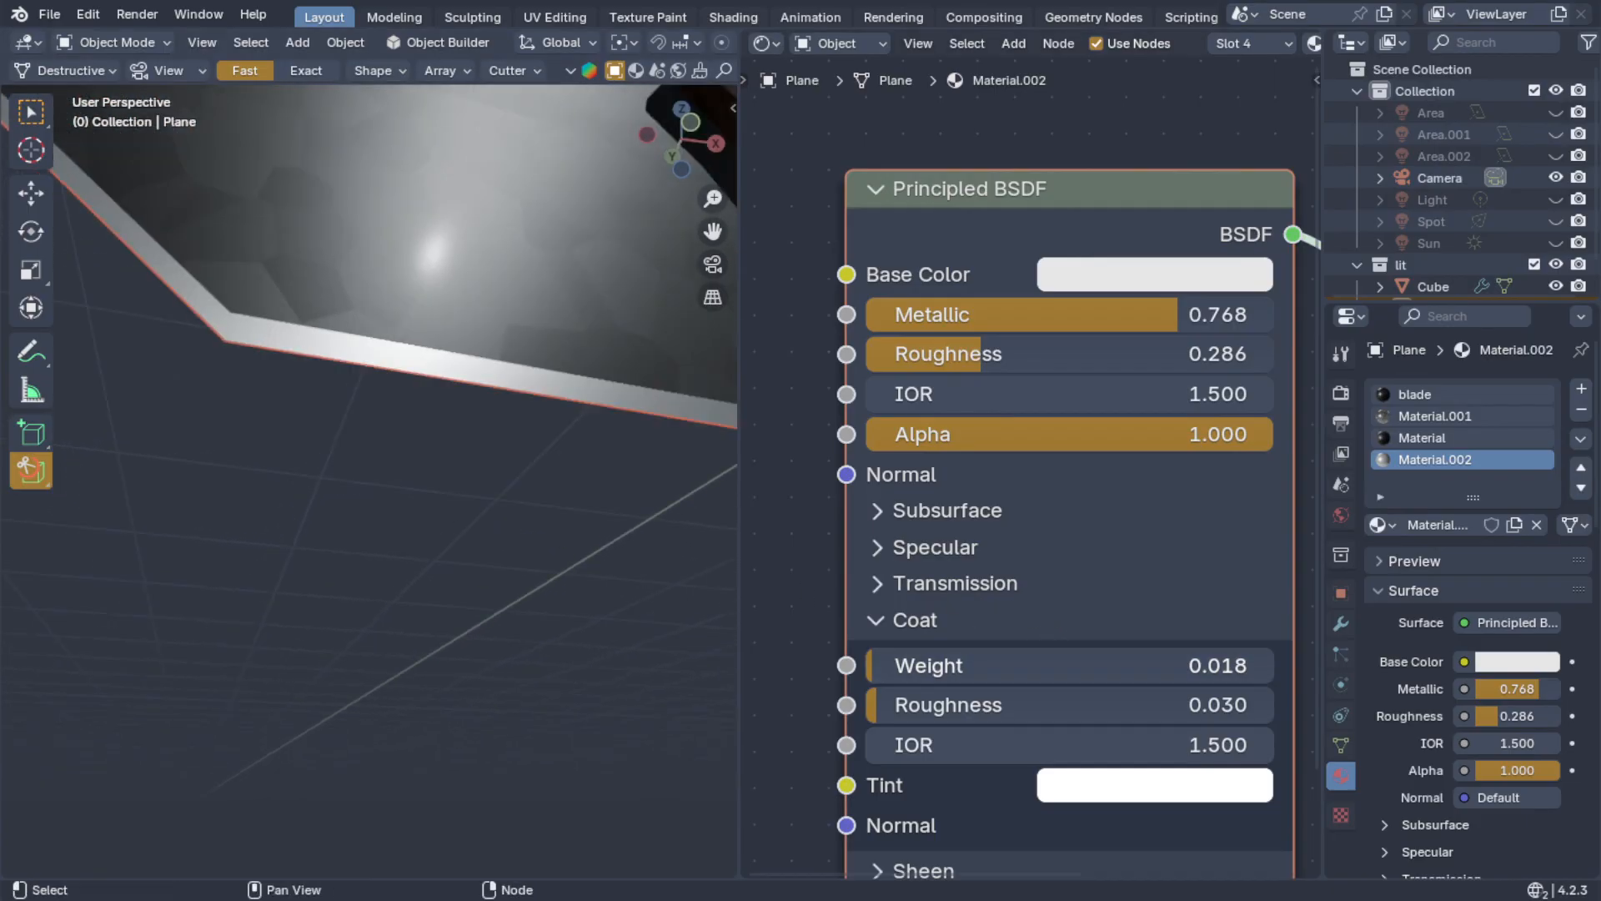
middle_click_drag(713, 594, 714, 587)
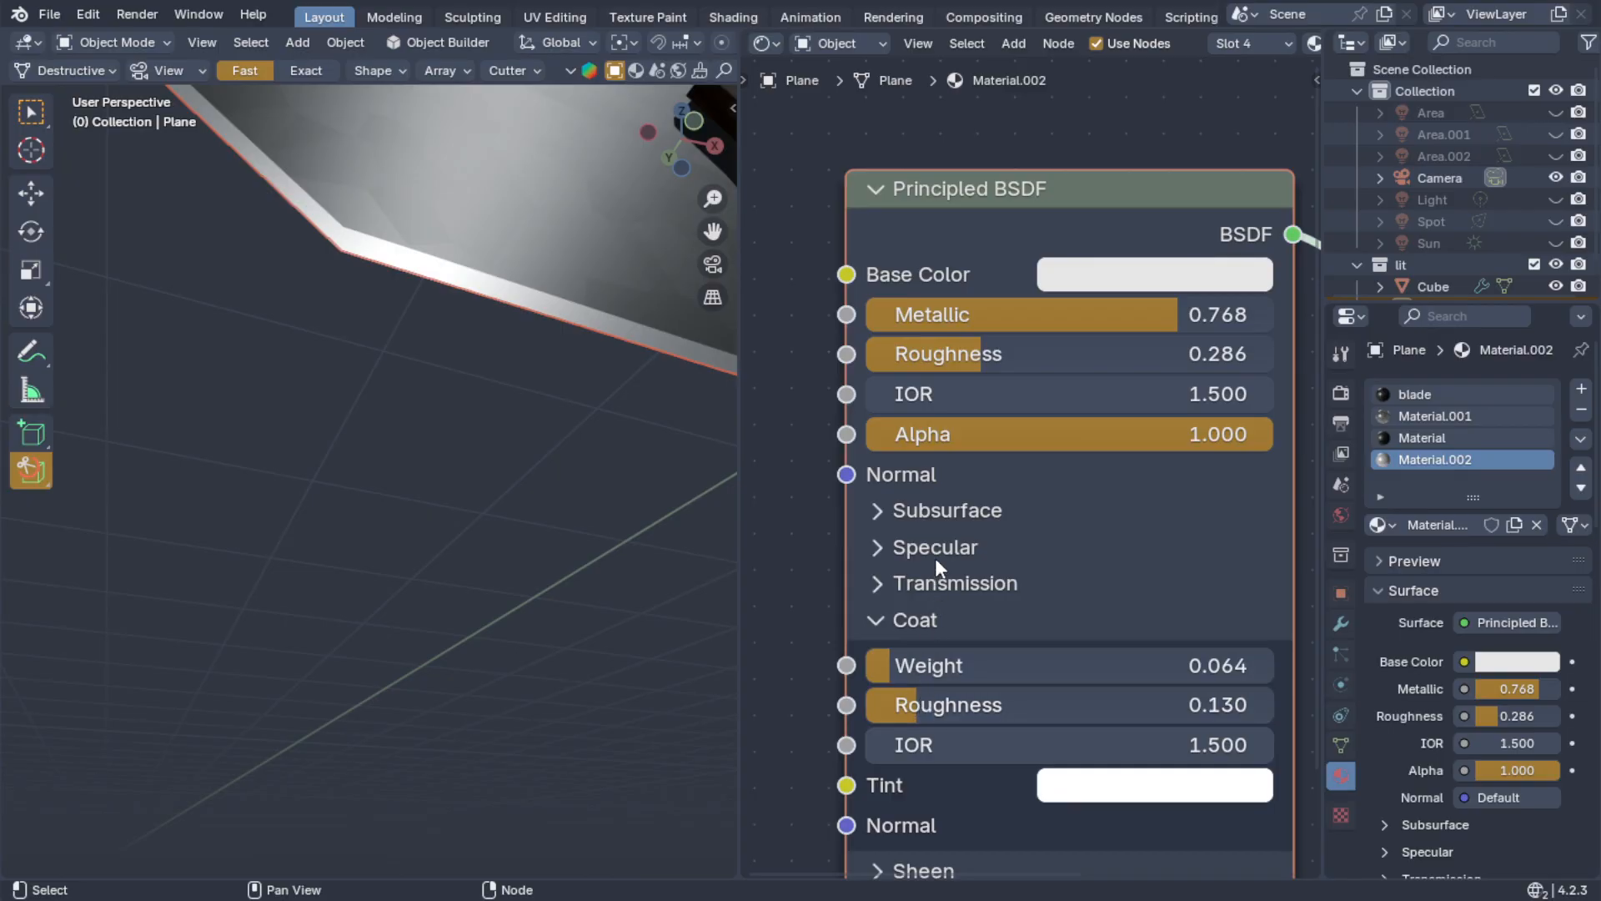
left_click_drag(959, 314, 1076, 314)
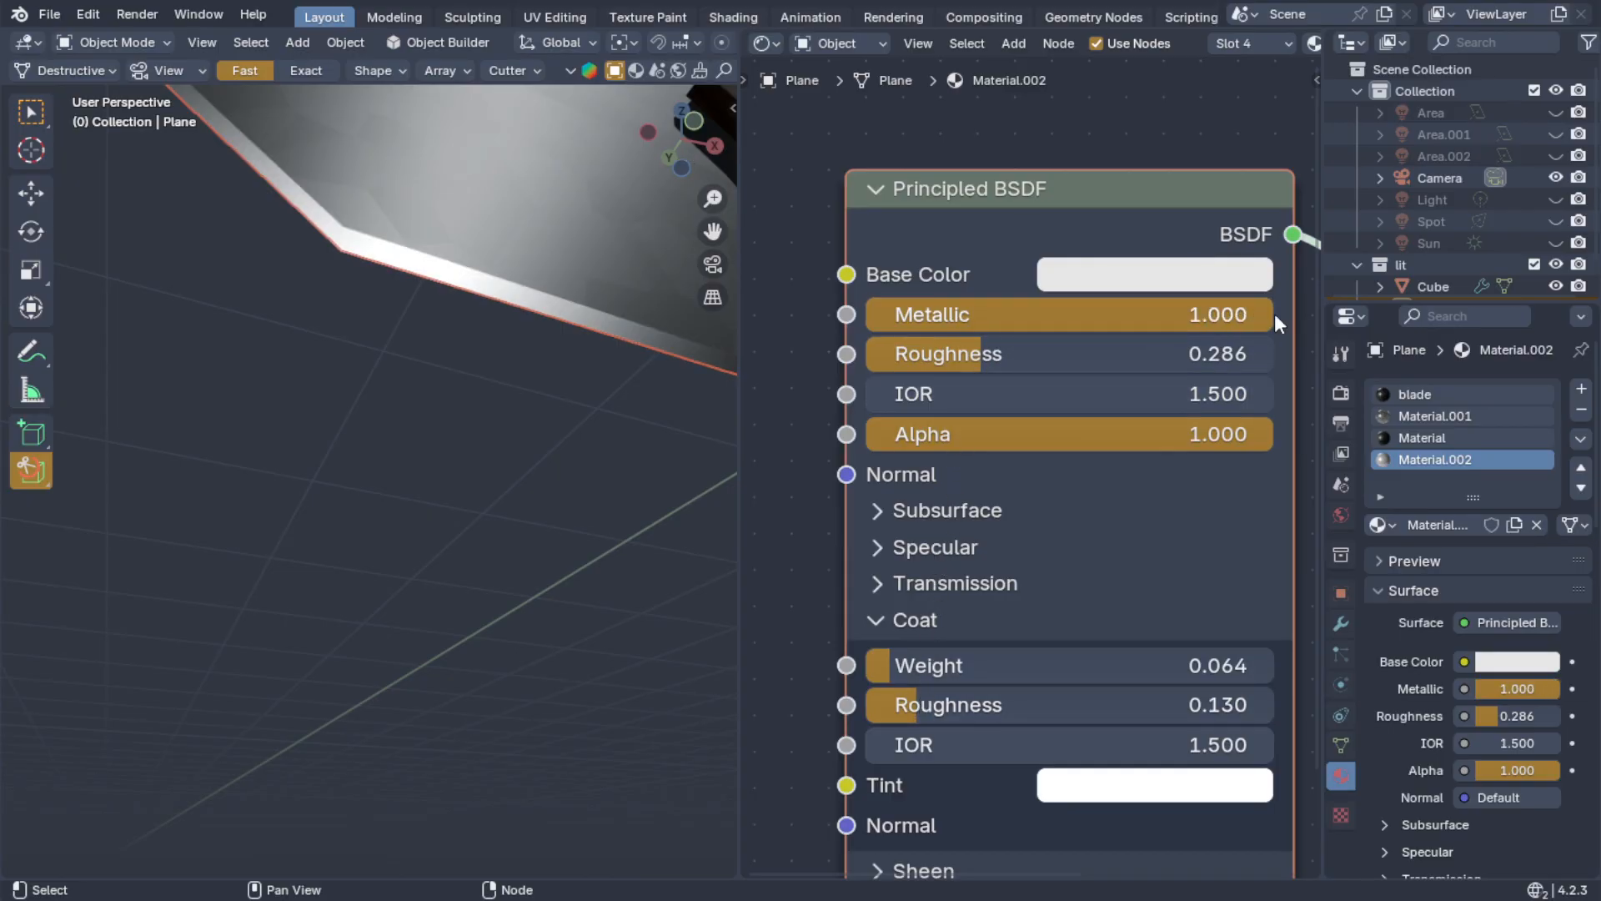
mouse_move(980, 354)
left_mouse_down()
mouse_move(875, 354)
mouse_move(1011, 354)
left_mouse_up()
- Examine the cutting edge's metallic reflections from several angles and distances
middle_click_drag(360, 488, 403, 568)
scroll(353, 550, "down", 5)
scroll(380, 524, "up", 3)
scroll(393, 589, "down", 5)
scroll(370, 597, "up", 4)
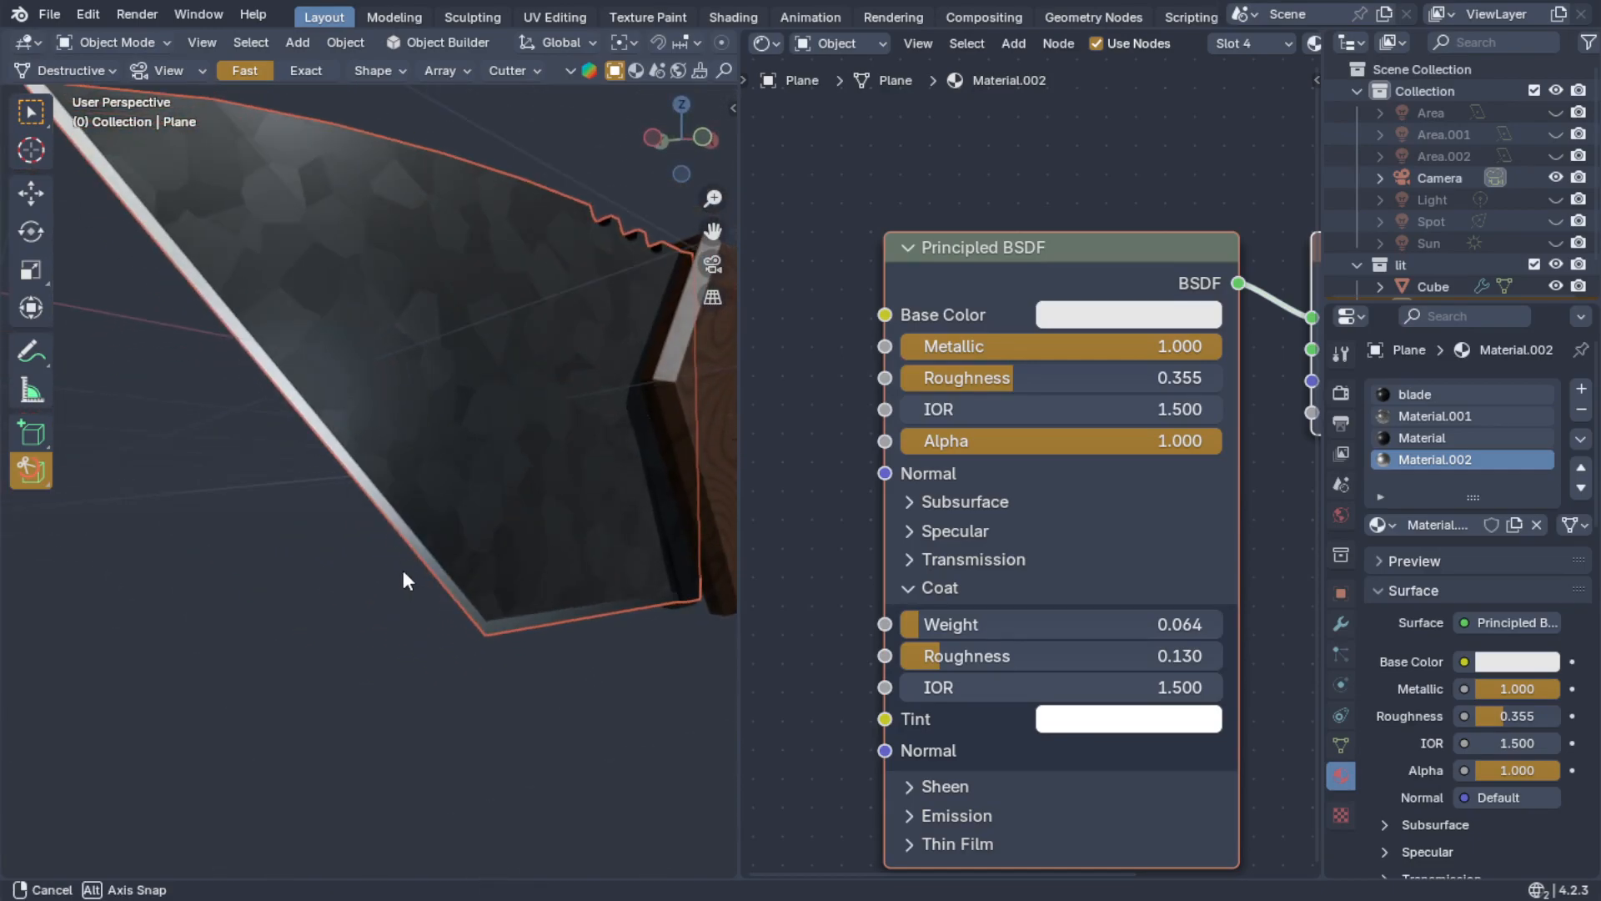
scroll(350, 561, "down", 5)
scroll(306, 553, "up", 6)
middle_click_drag(307, 552, 414, 613, "shift")
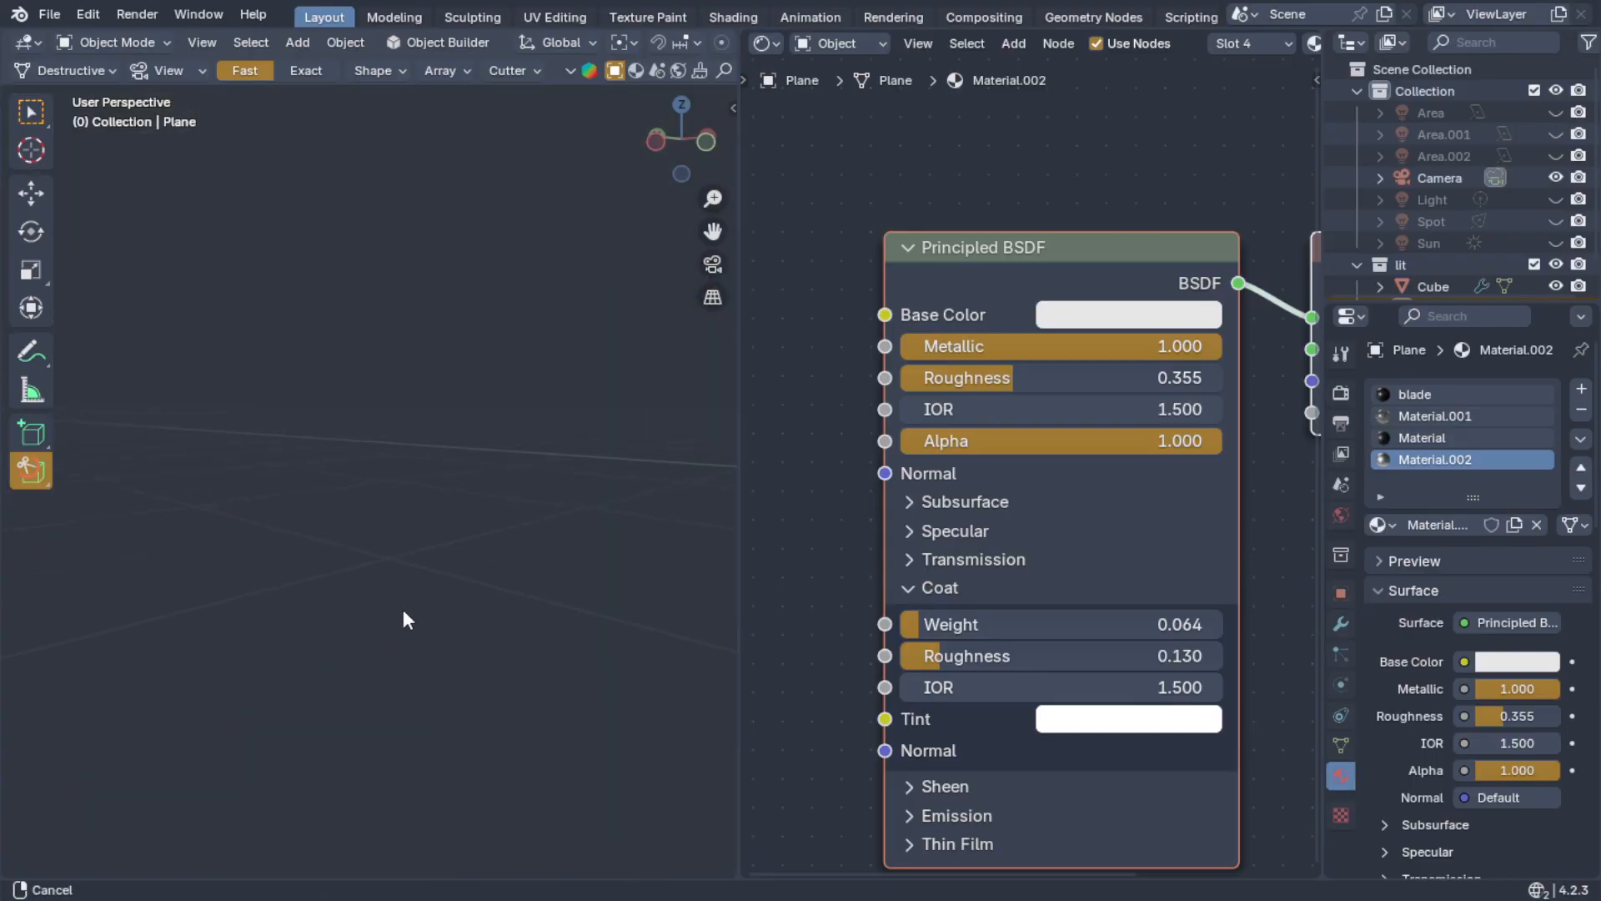
scroll(377, 594, "down", 4)
middle_click(373, 435, "alt")
scroll(363, 483, "down", 1, "alt")
scroll(364, 483, "up", 2)
middle_click_drag(364, 481, 618, 653)
middle_click_drag(547, 585, 510, 480)
- Add a Color Ramp node and connect its Color output to the Base Color of the edge material's Principled BSDF
scroll(1034, 742, "down", 6)
scroll(997, 566, "down", 3)
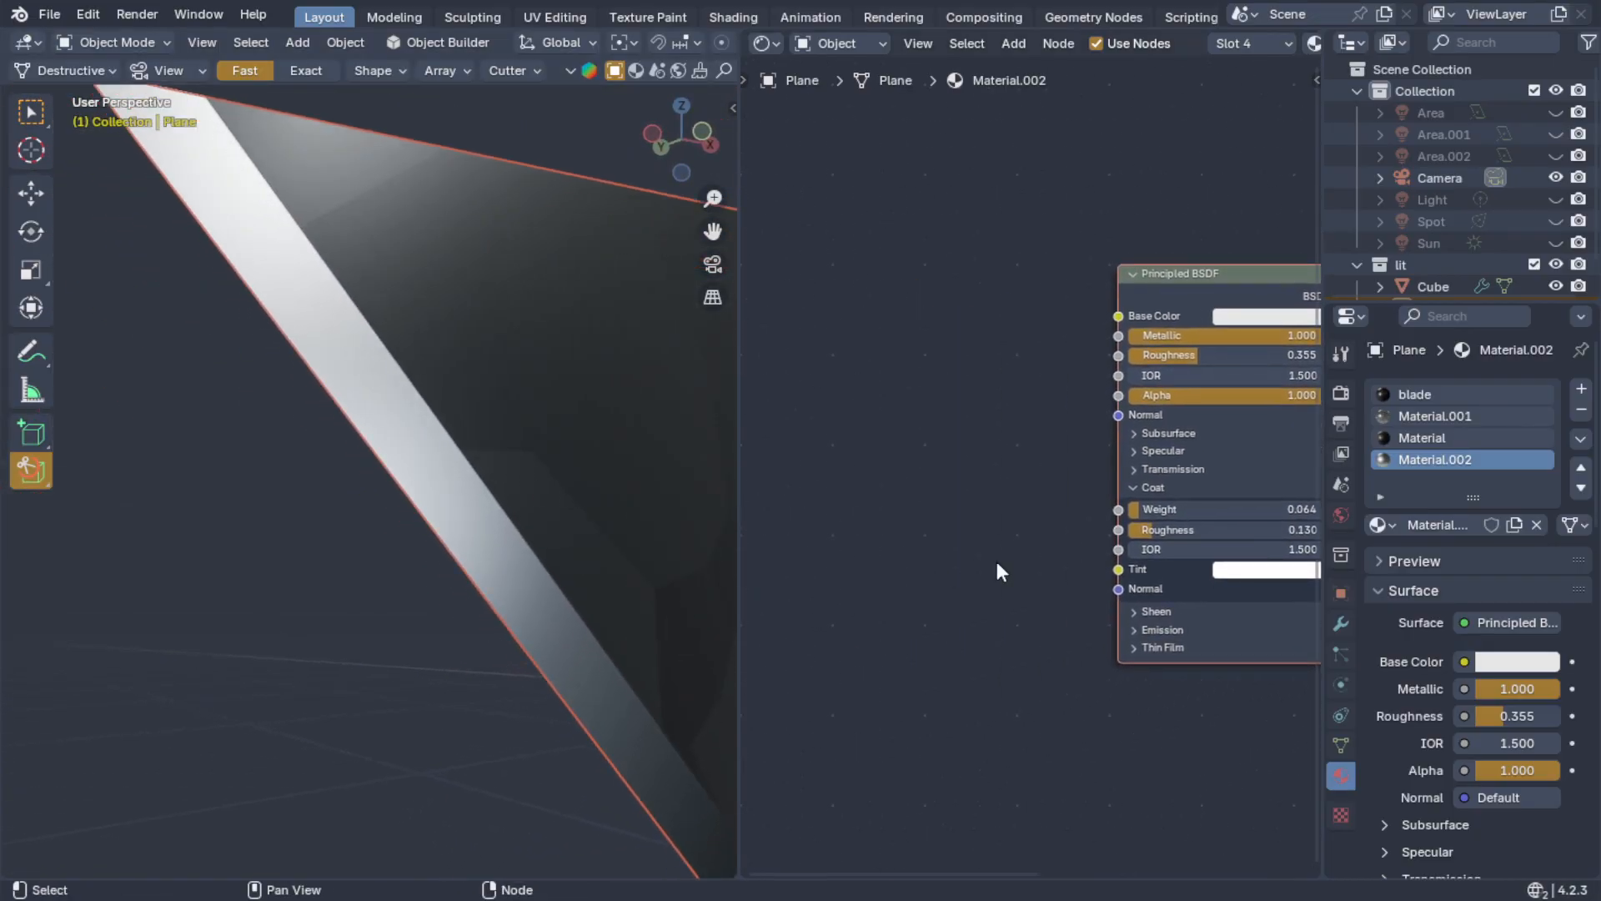
key("shift+a")
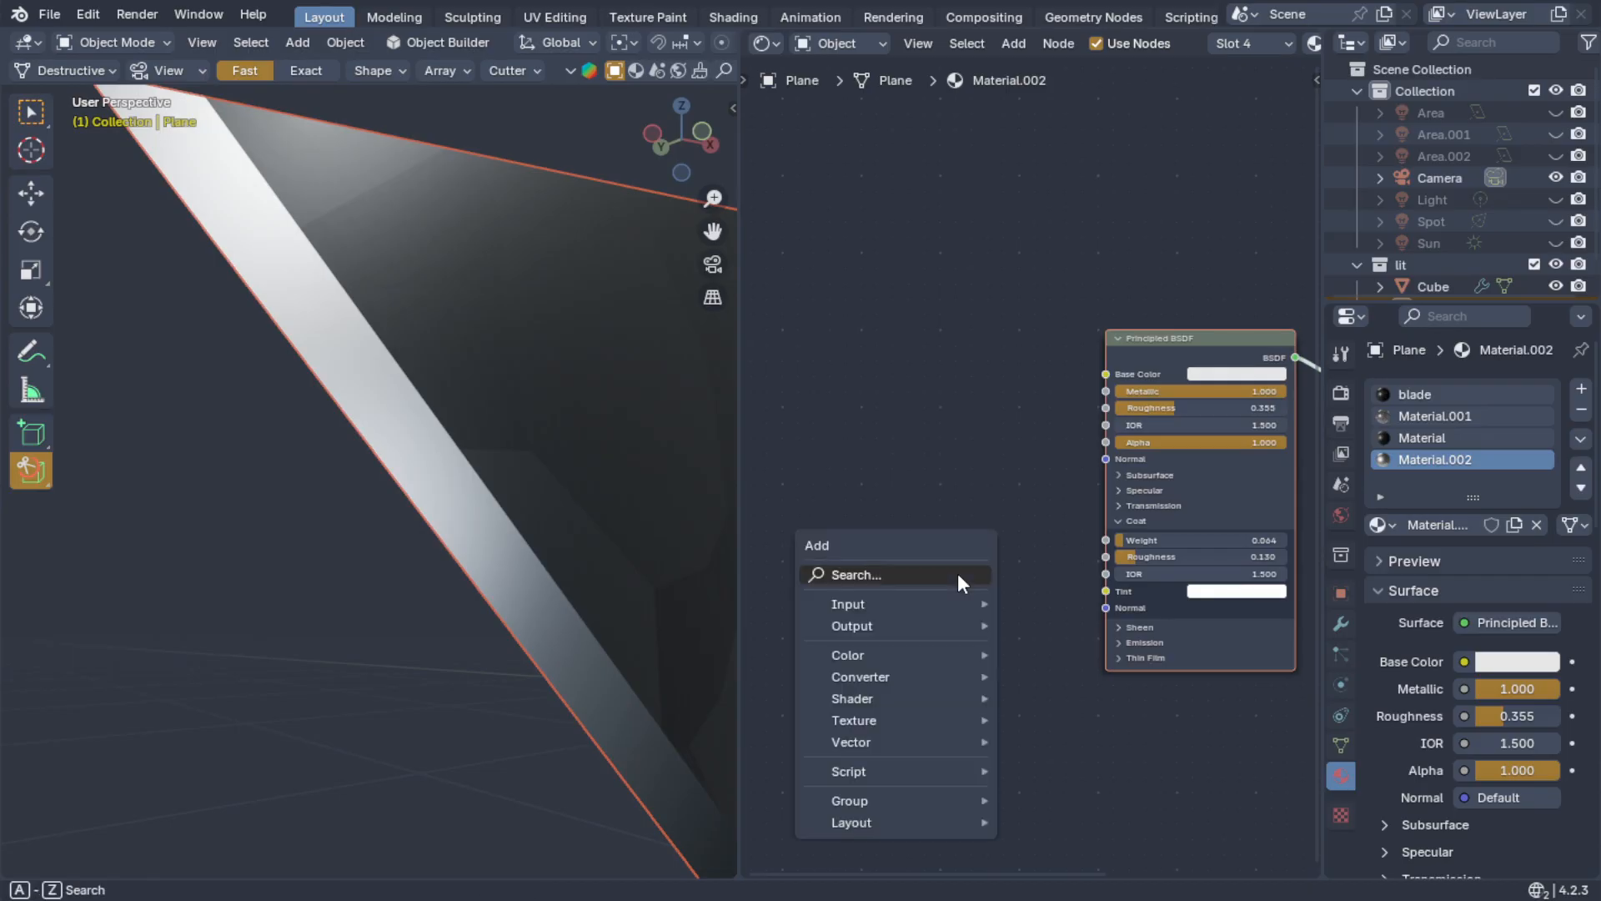
left_click(957, 572)
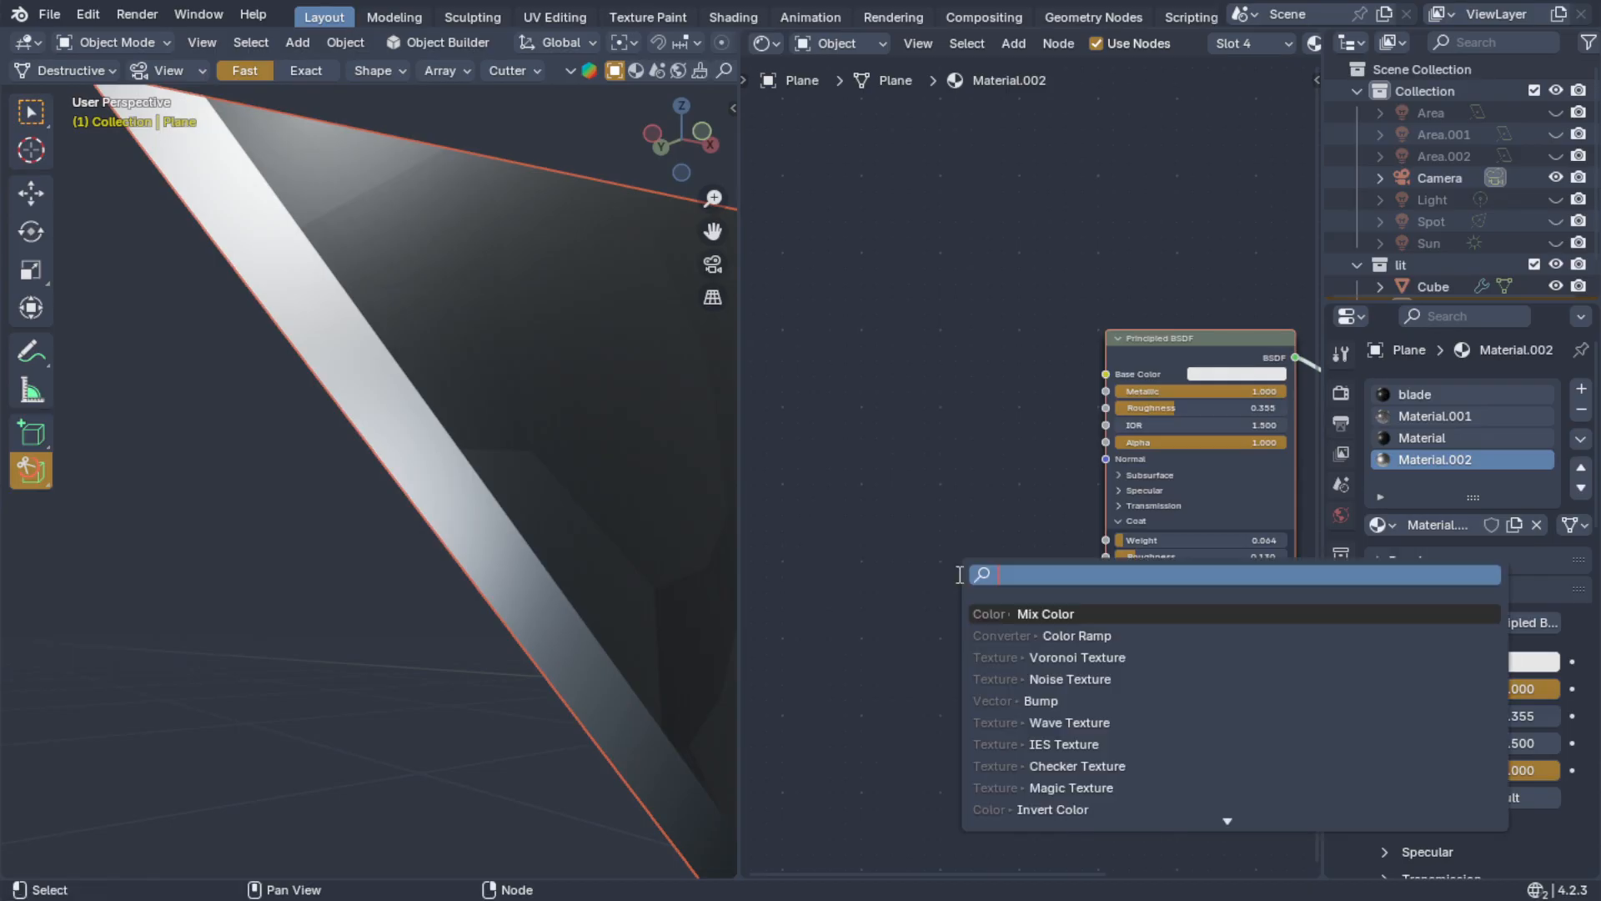
left_click(1053, 638)
left_click(1038, 357)
left_click_drag(1038, 357, 1107, 377)
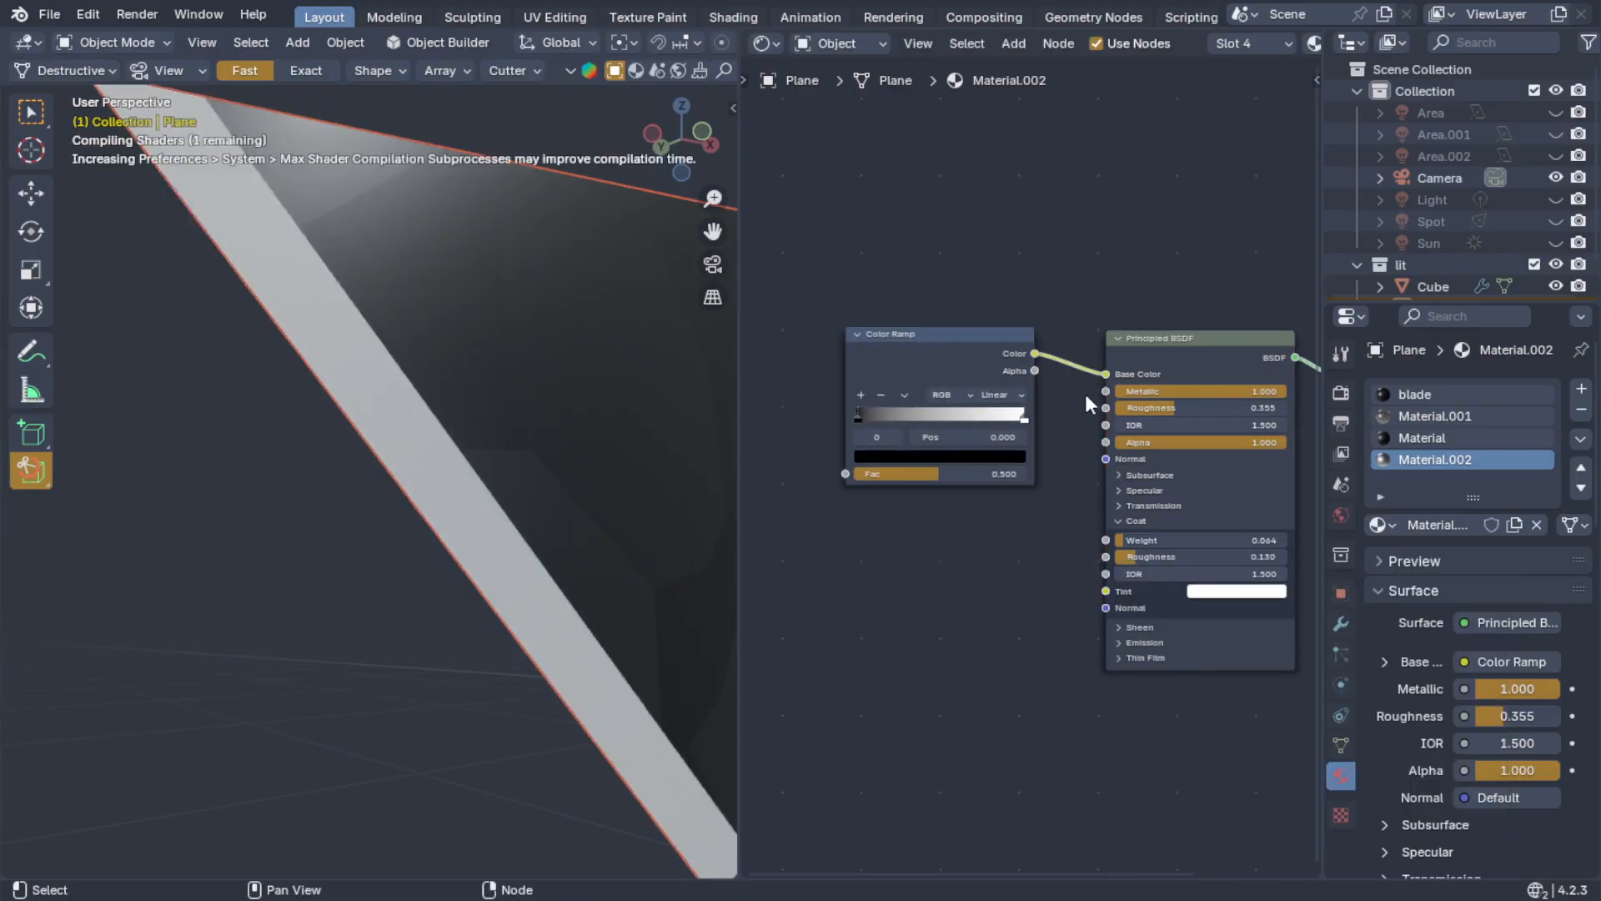
- Add a Noise Texture before the Color Ramp and connect its Fac output to the ramp's Fac input
key("shift+a")
left_click(968, 482)
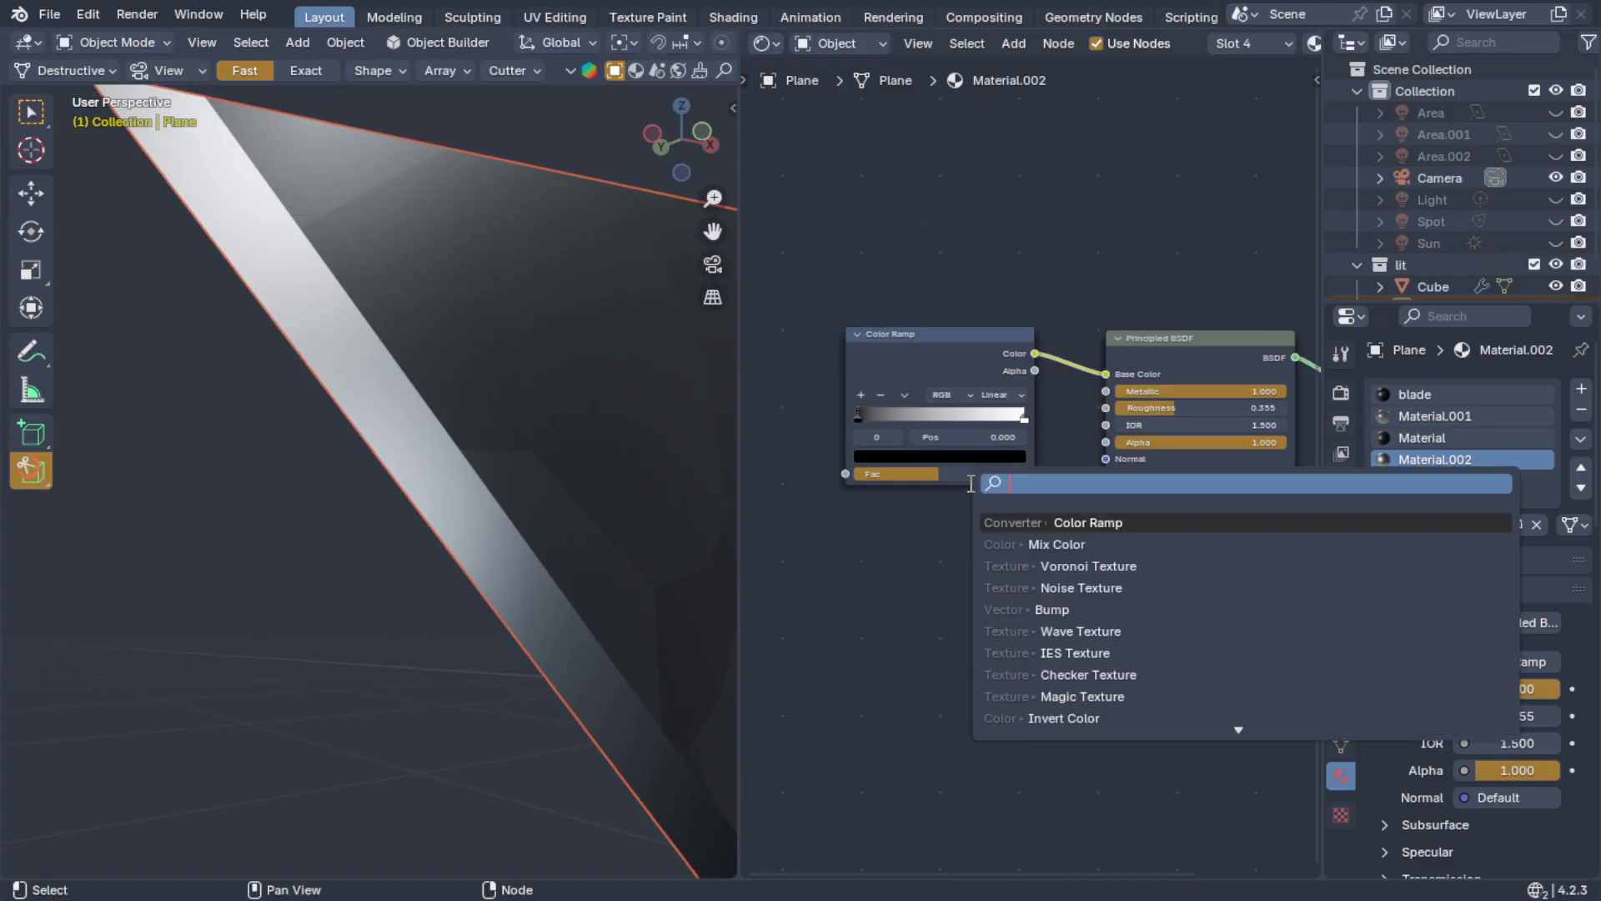
type("noi")
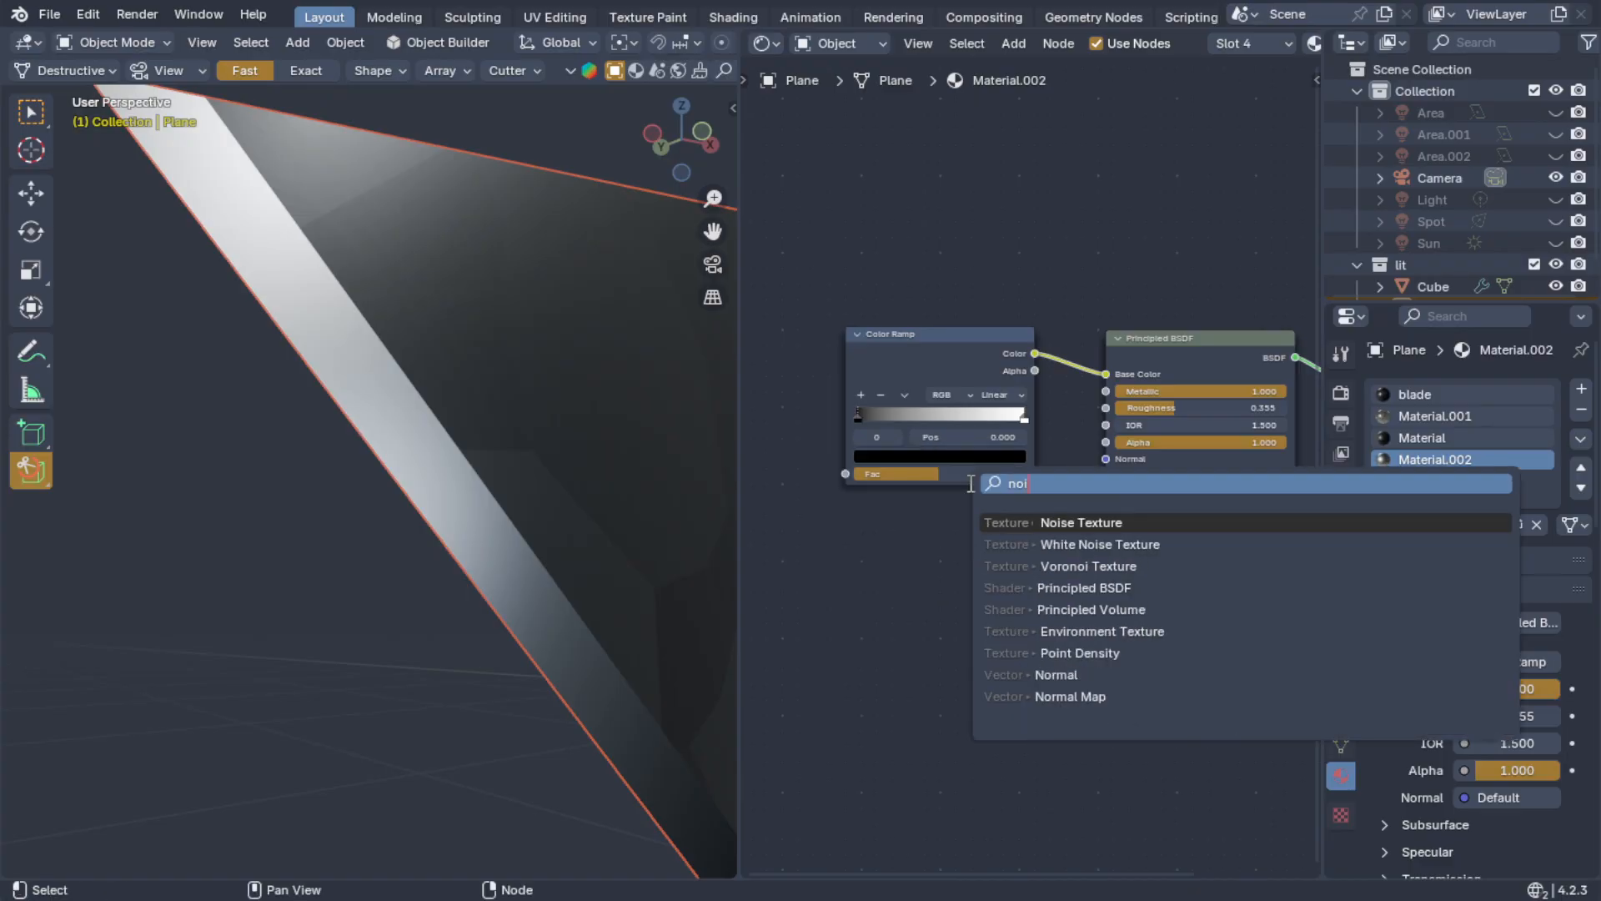
key("Return")
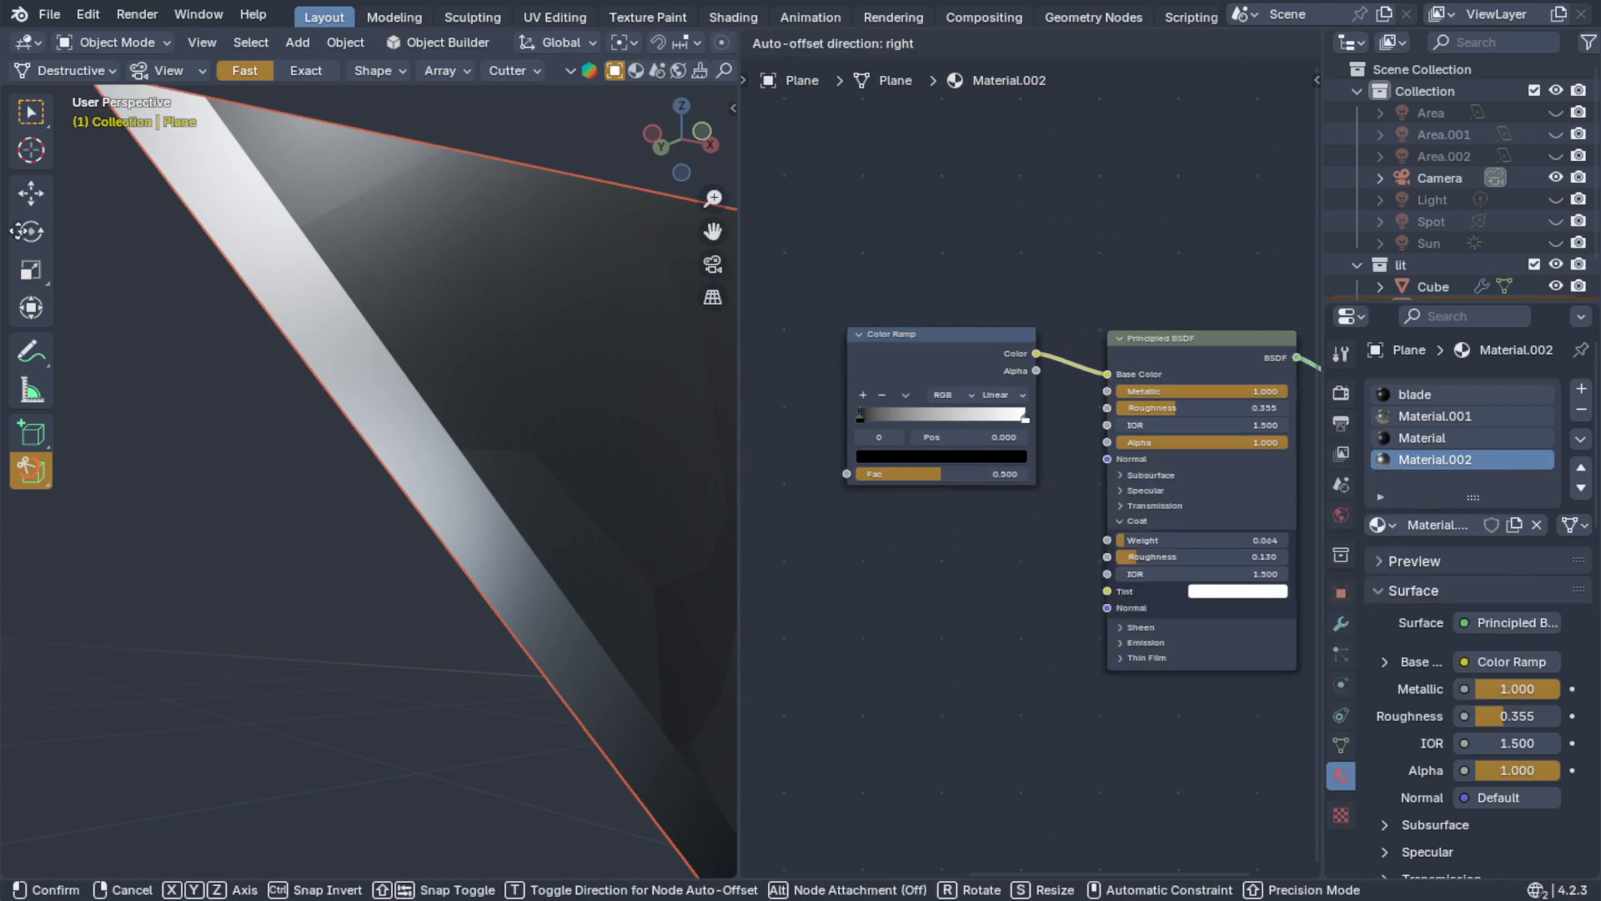
left_click(856, 335)
left_click_drag(967, 360, 1054, 474)
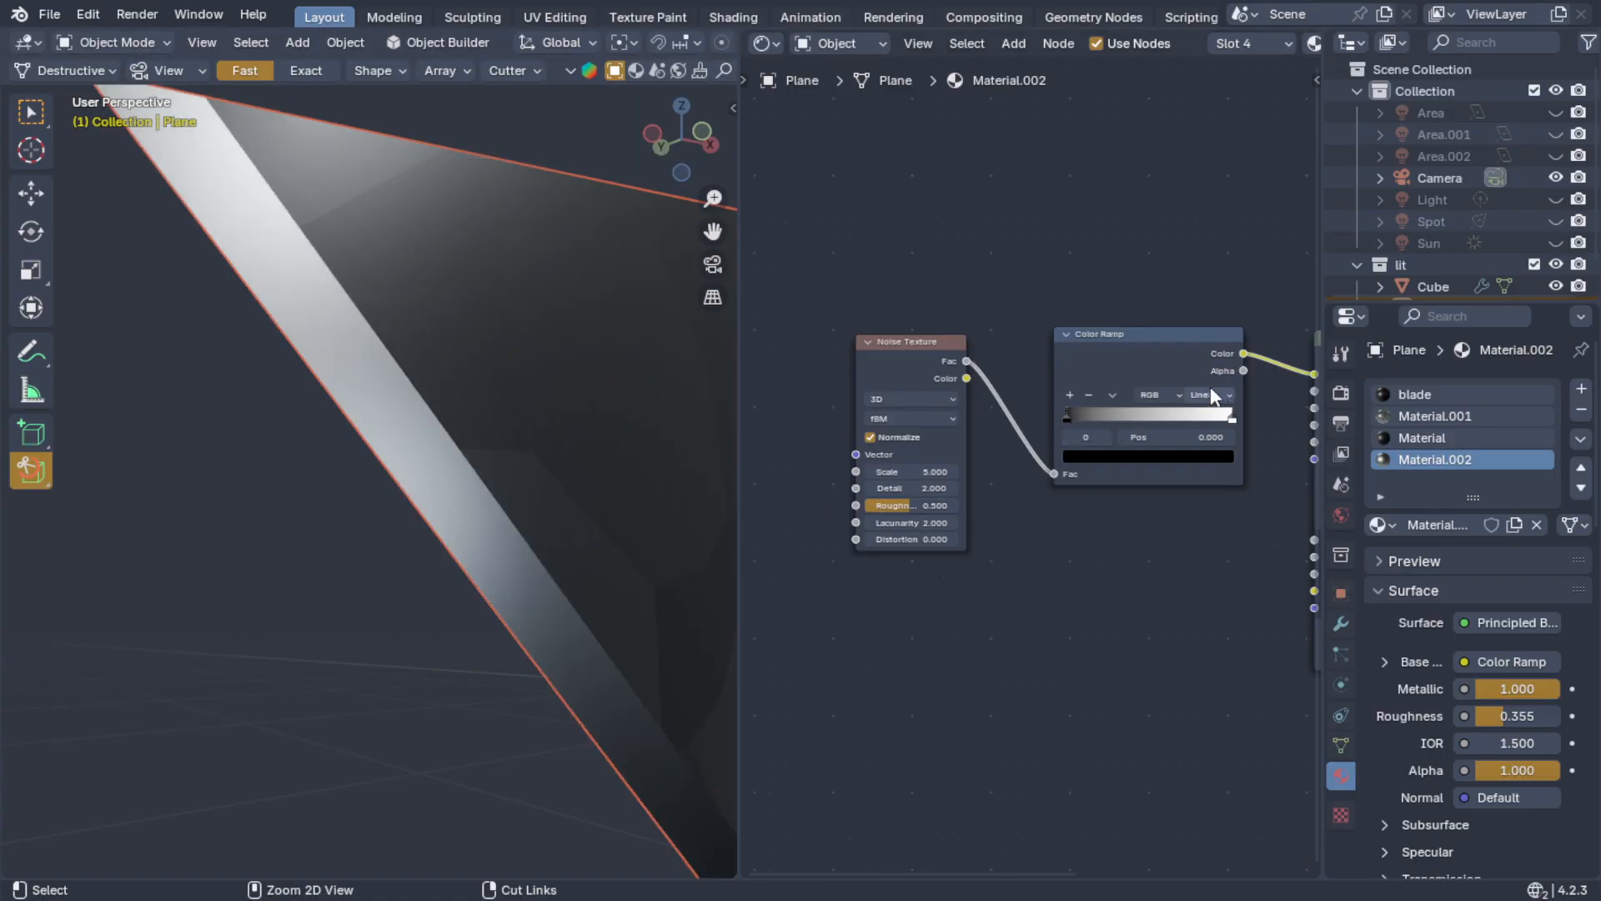
- Preview the Color Ramp on the edge, set the noise Scale to -48.900 and sharpen the ramp with its white stop at 0.468
left_click(1163, 364, "ctrl+shift")
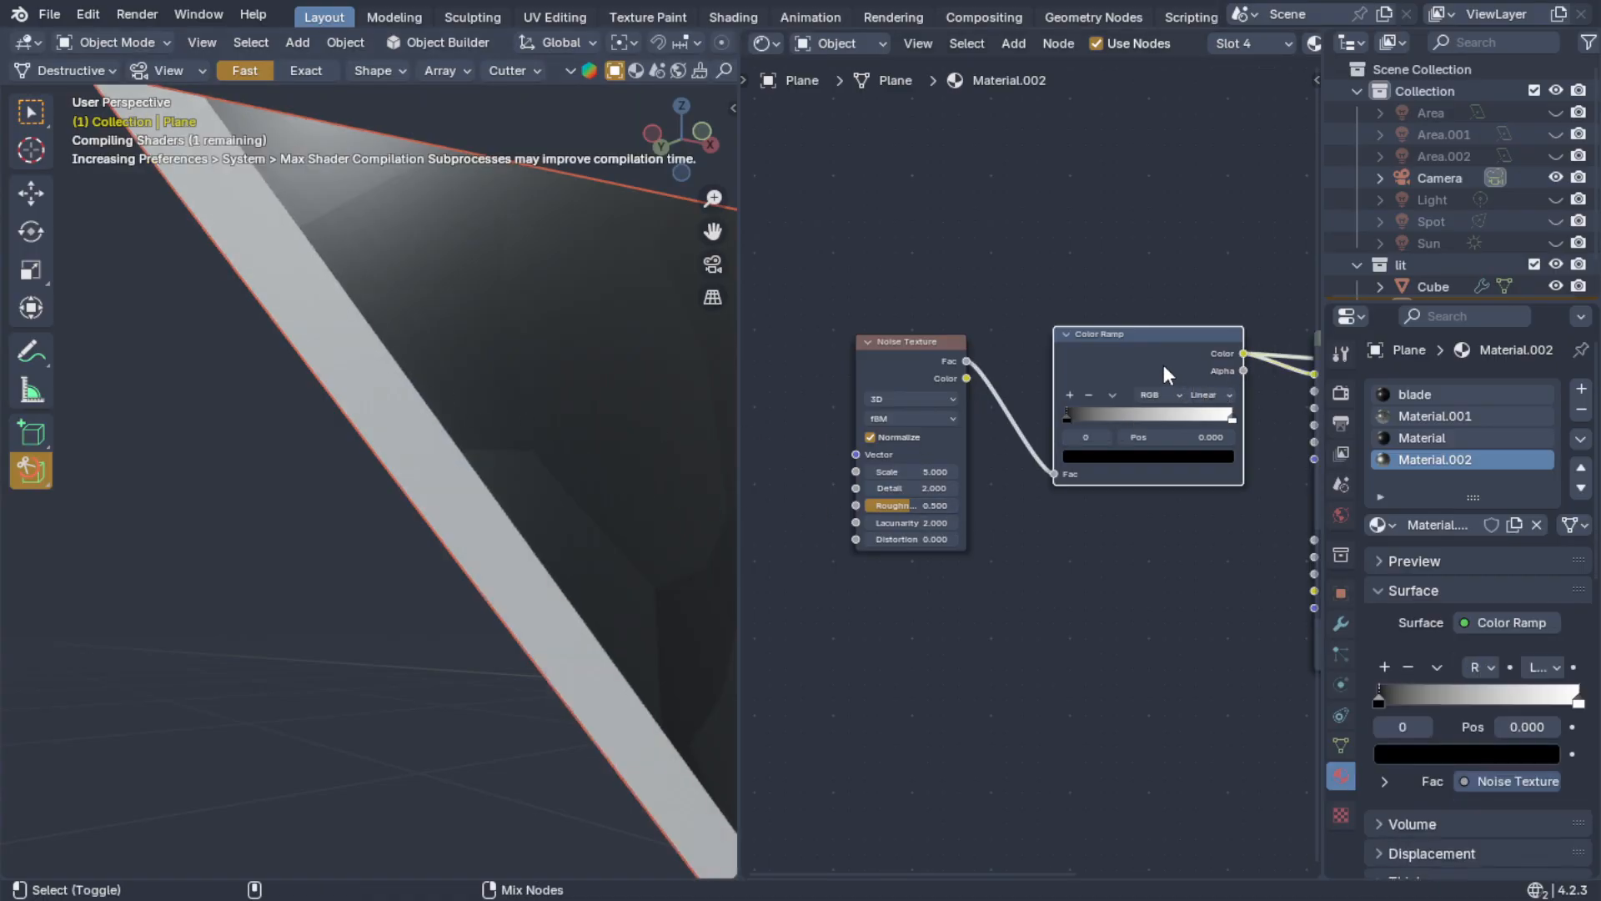
left_click_drag(931, 473, 817, 473)
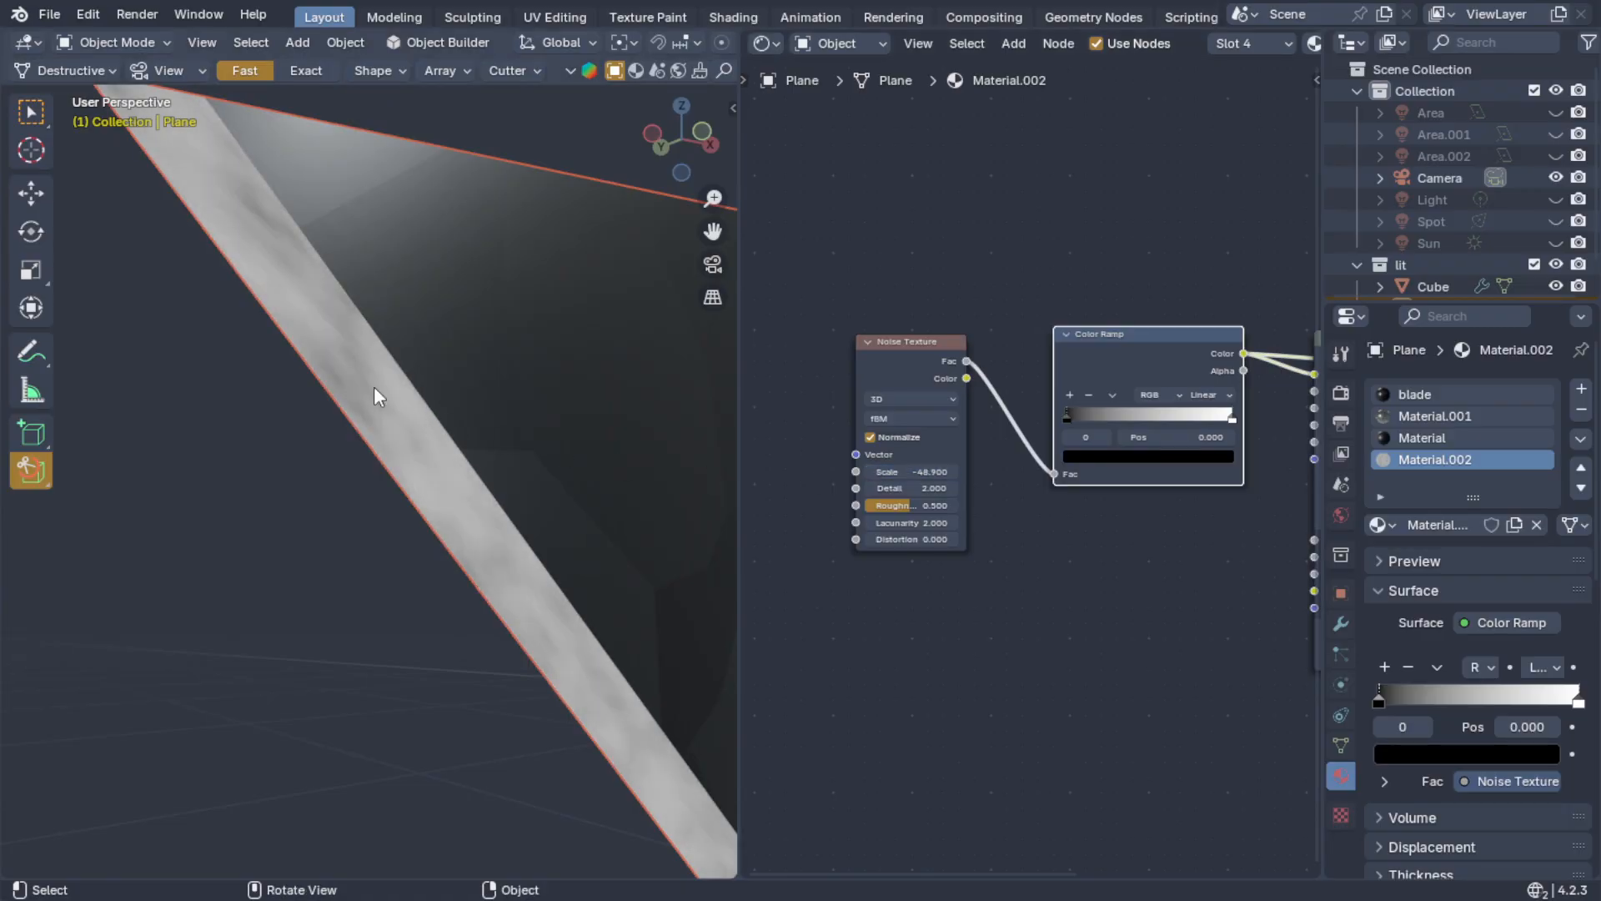
left_click_drag(1067, 419, 1144, 434)
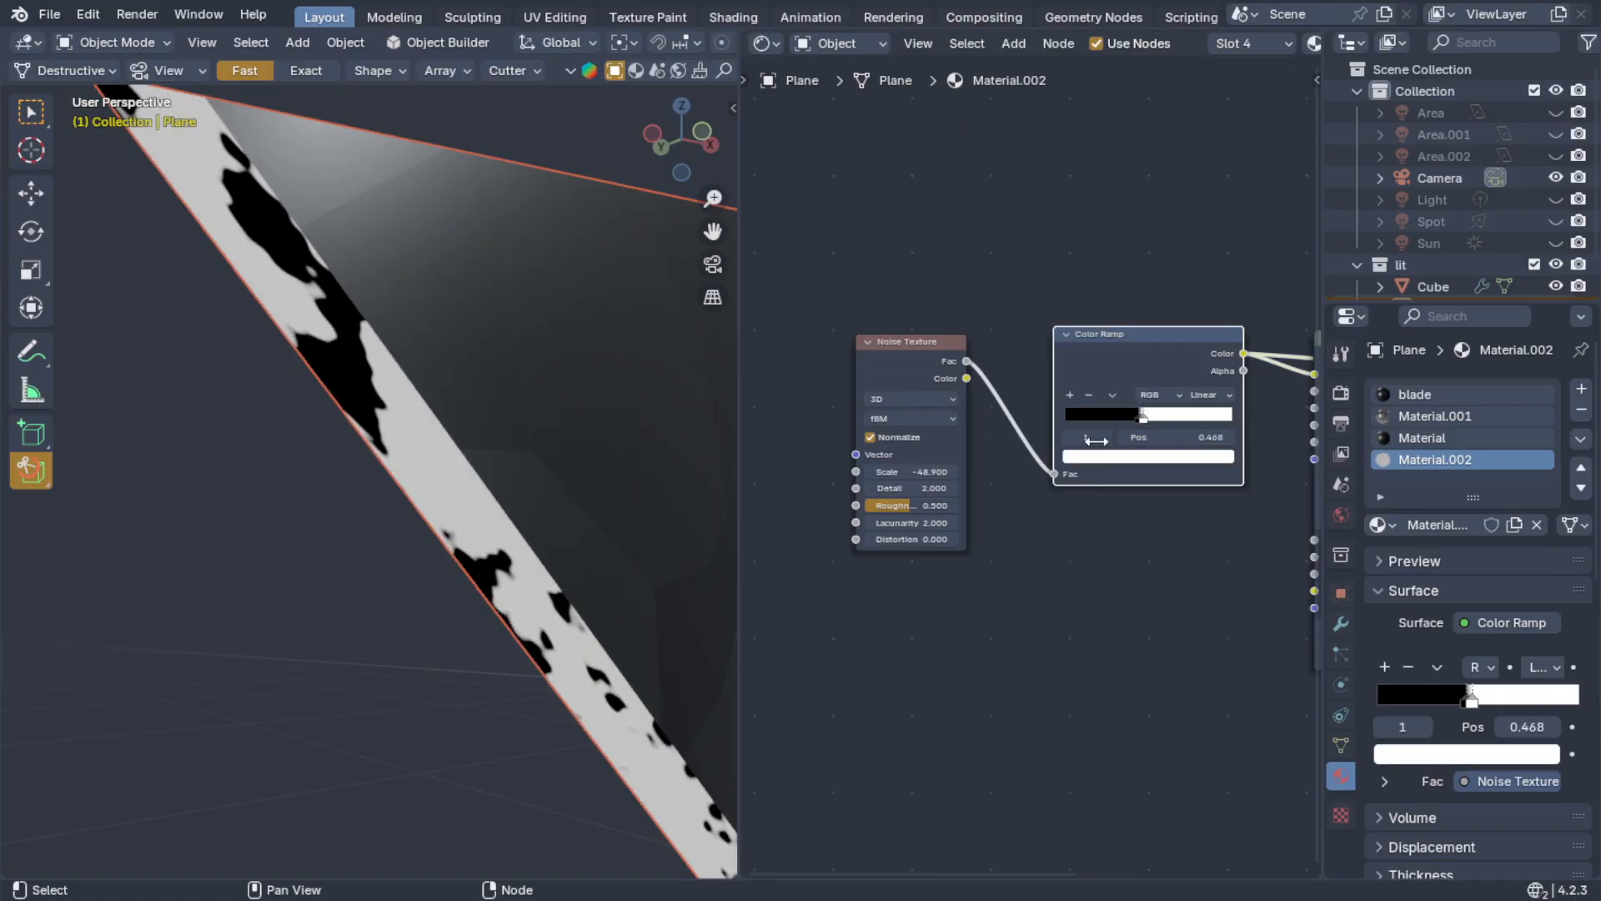
- Change the noise type to Ridged Multifractal, move the ramp's black stop to 0.000 and check the pattern along the edge
scroll(834, 458, "up", 3)
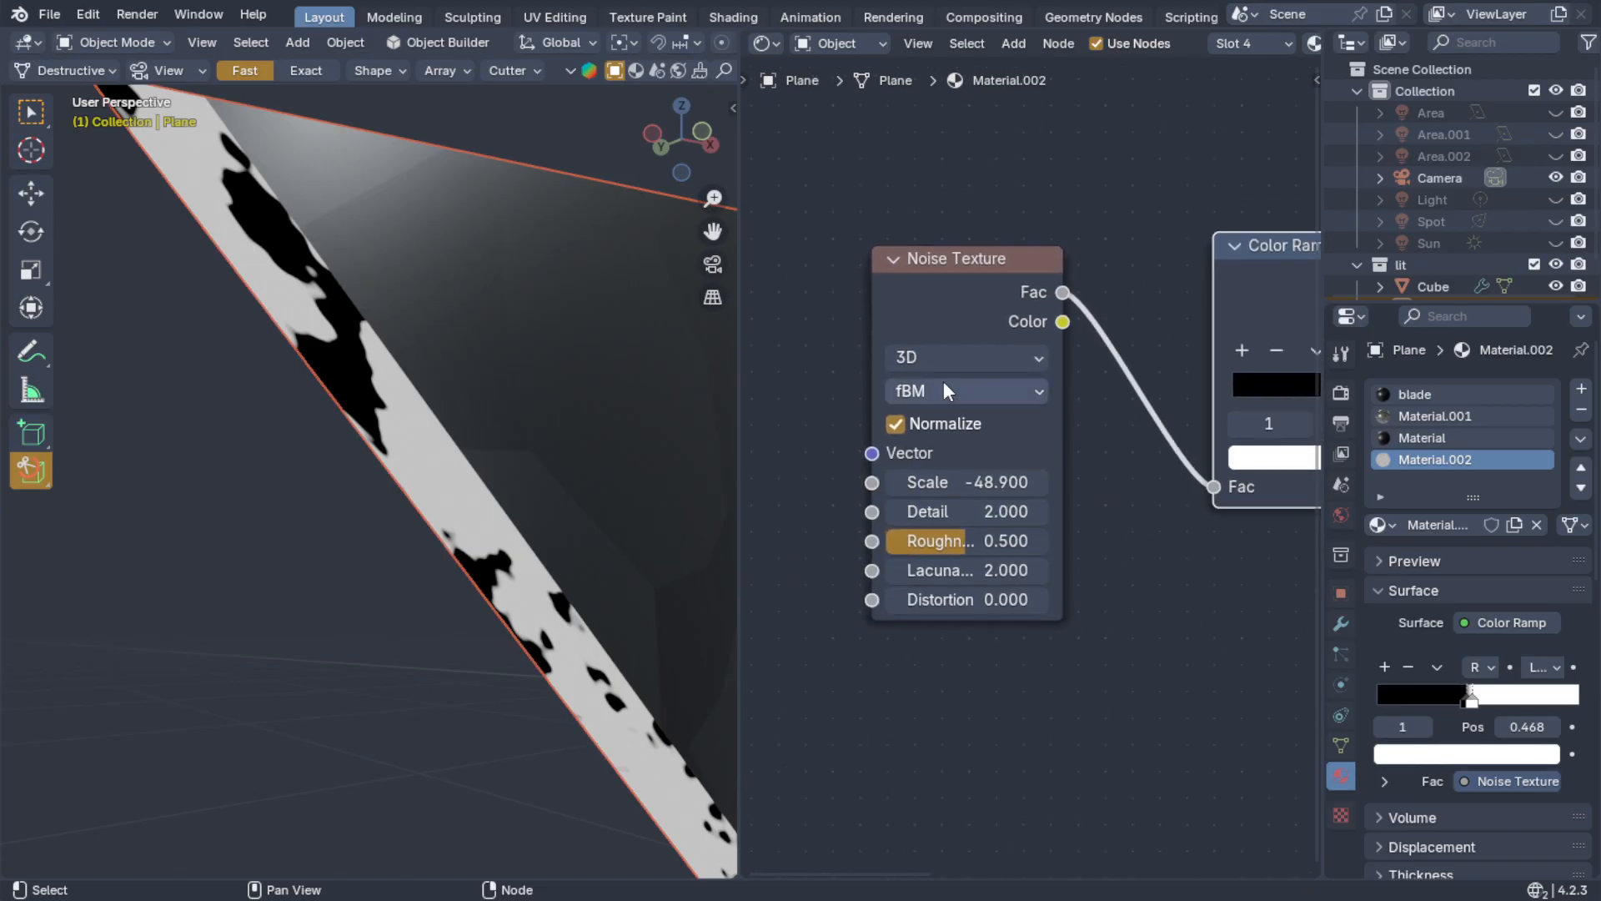
left_click(946, 390)
left_click(938, 496)
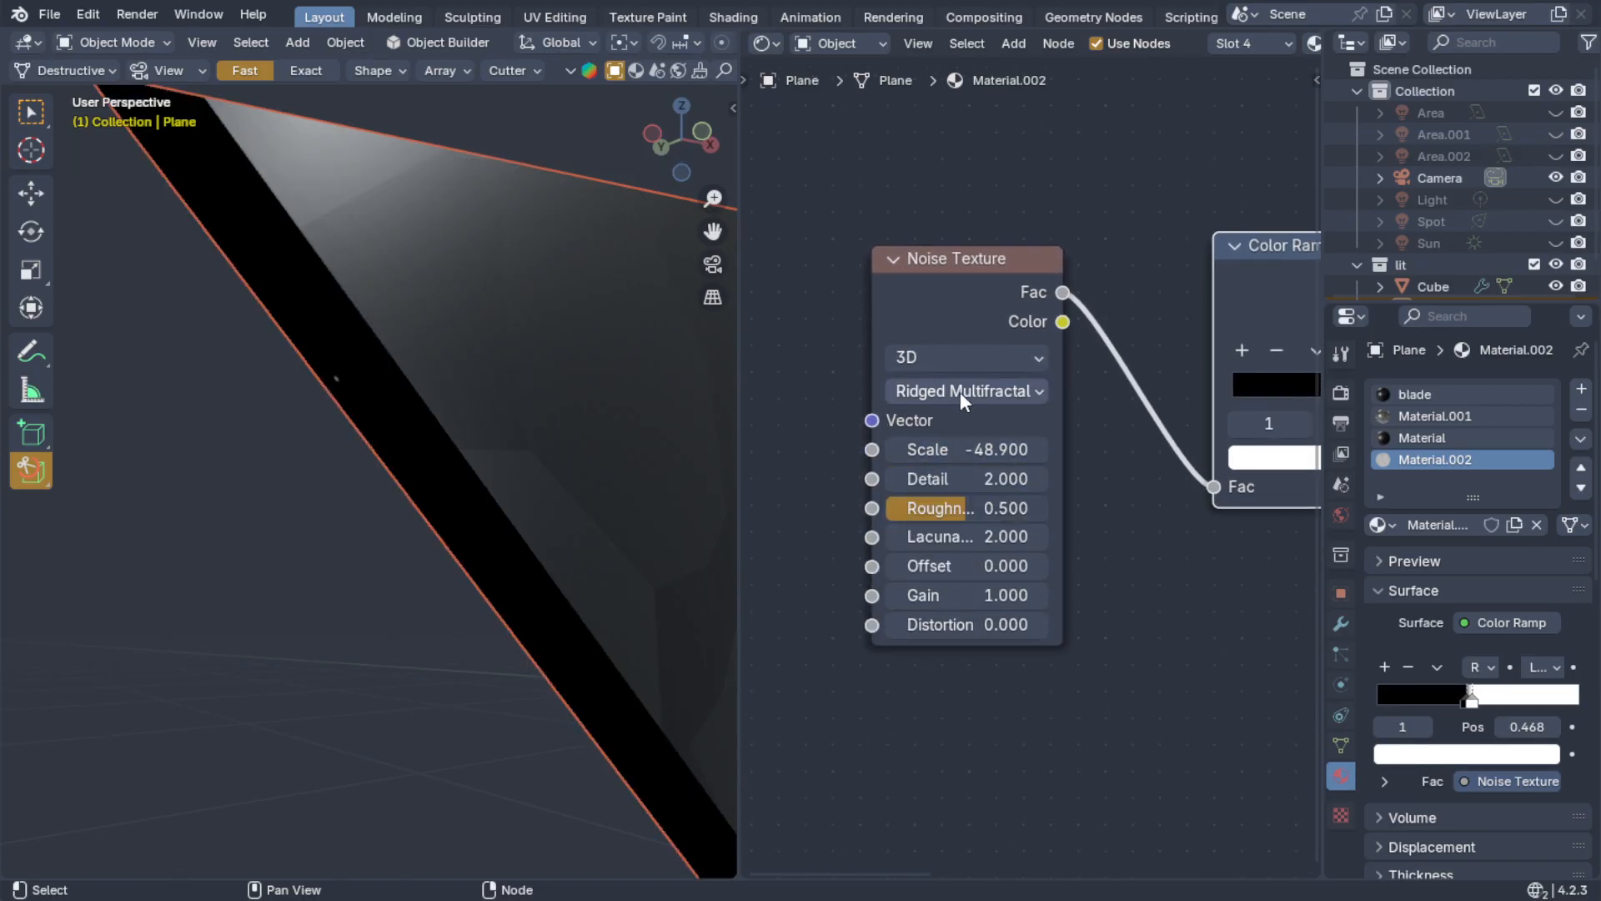
scroll(1084, 467, "down", 2)
left_click_drag(1218, 409, 1105, 408)
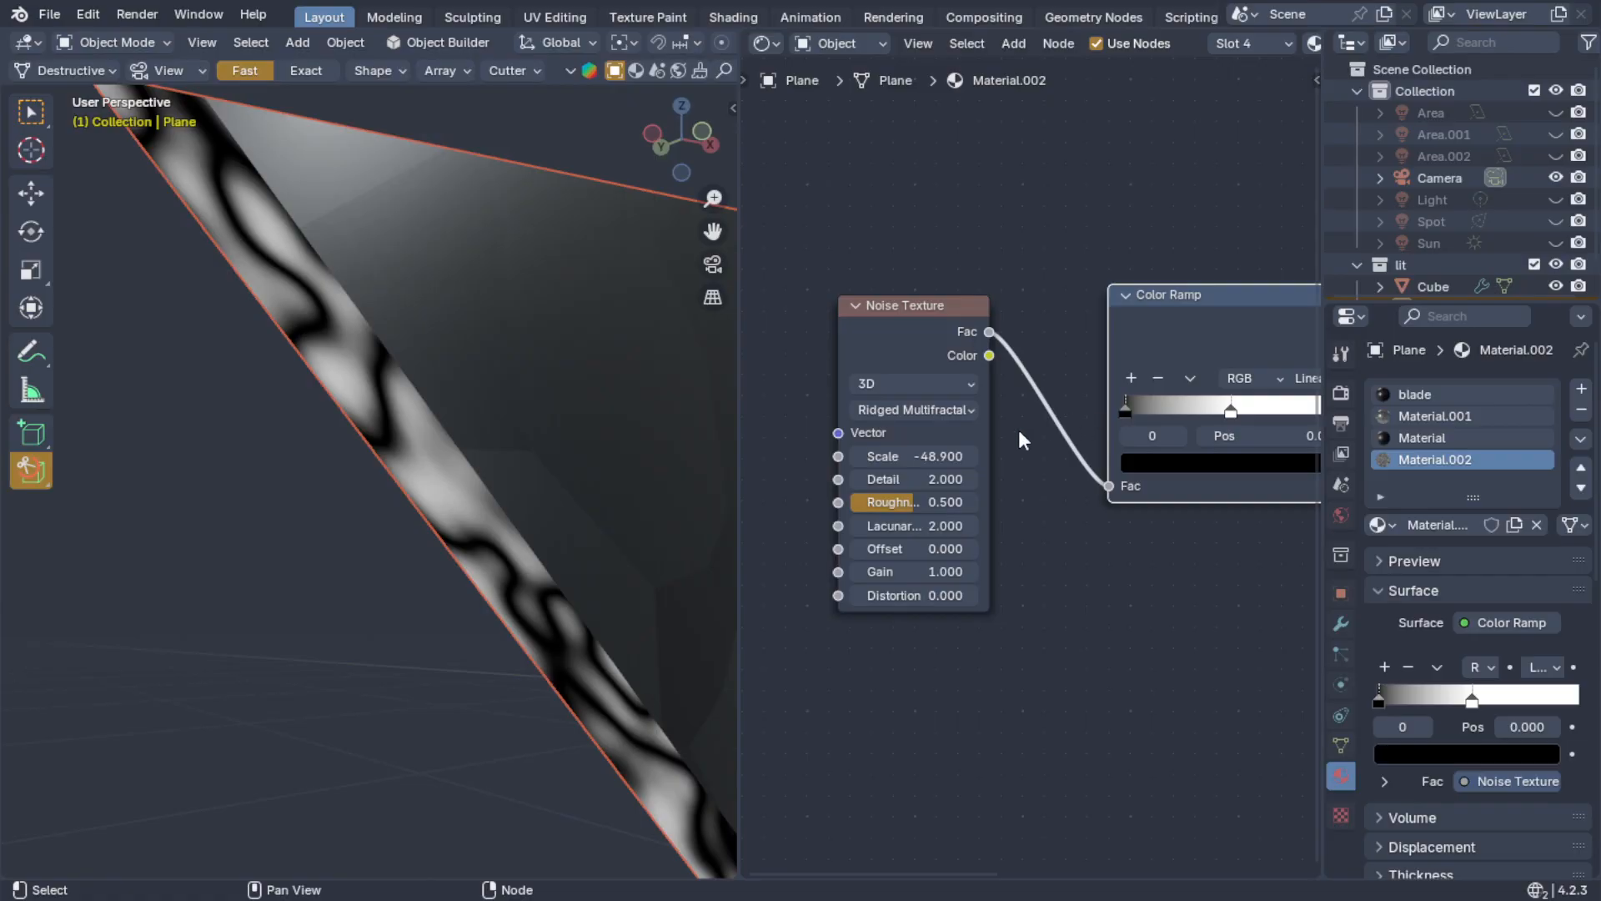
scroll(336, 651, "down", 5)
middle_click_drag(458, 616, 470, 630)
middle_click_drag(509, 708, 137, 442)
middle_click_drag(397, 756, 276, 531)
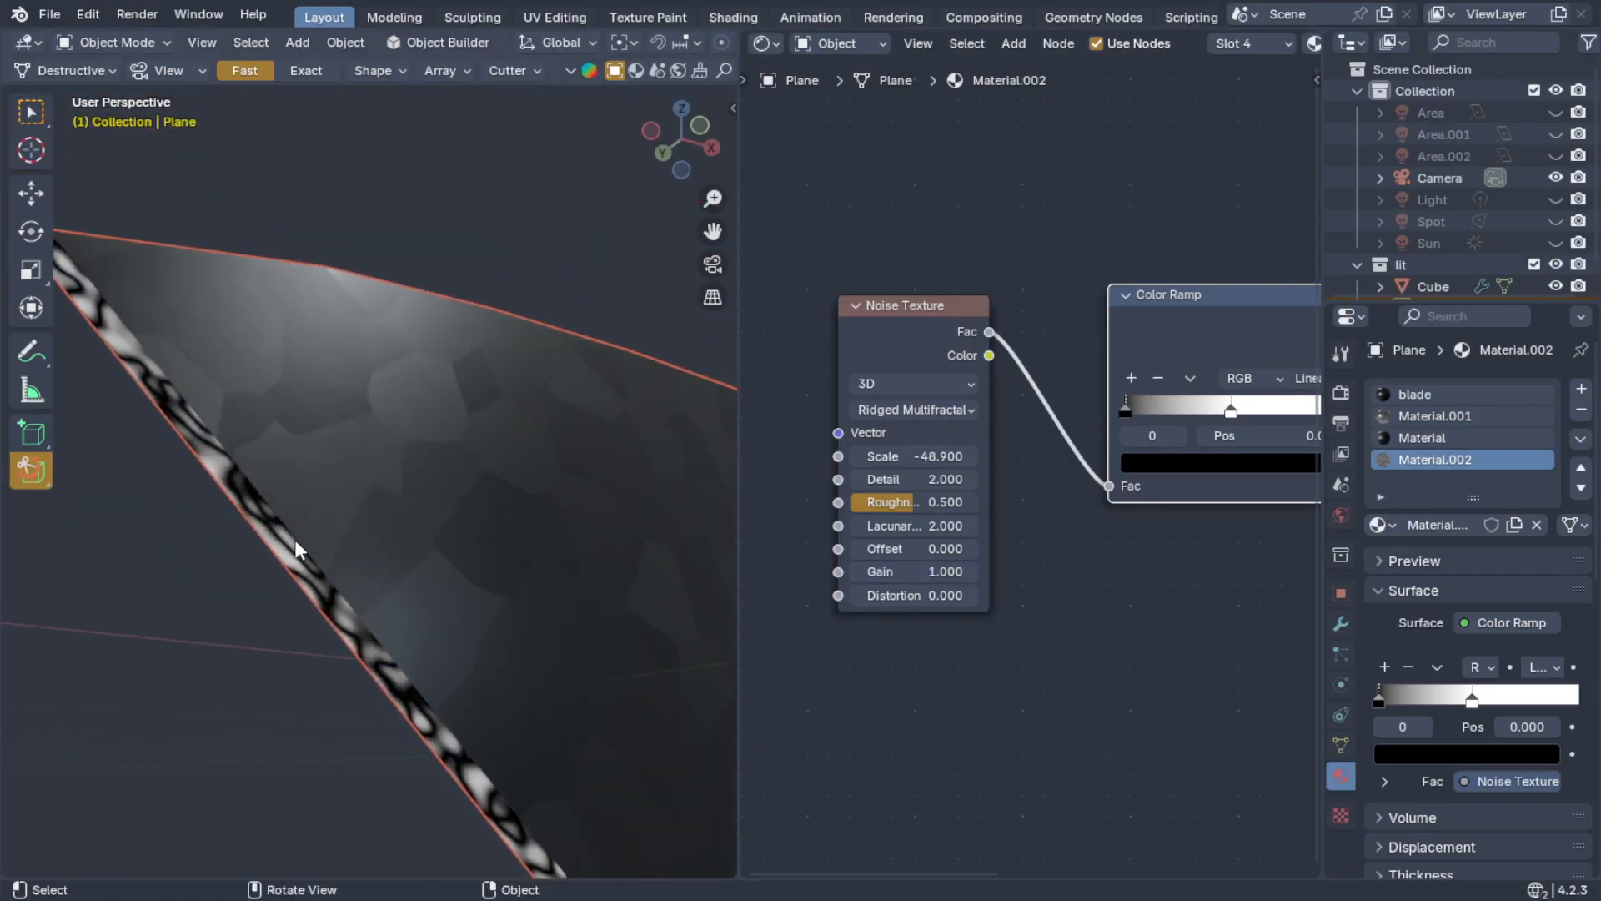
scroll(323, 562, "up", 3)
middle_click_drag(378, 506, 486, 451)
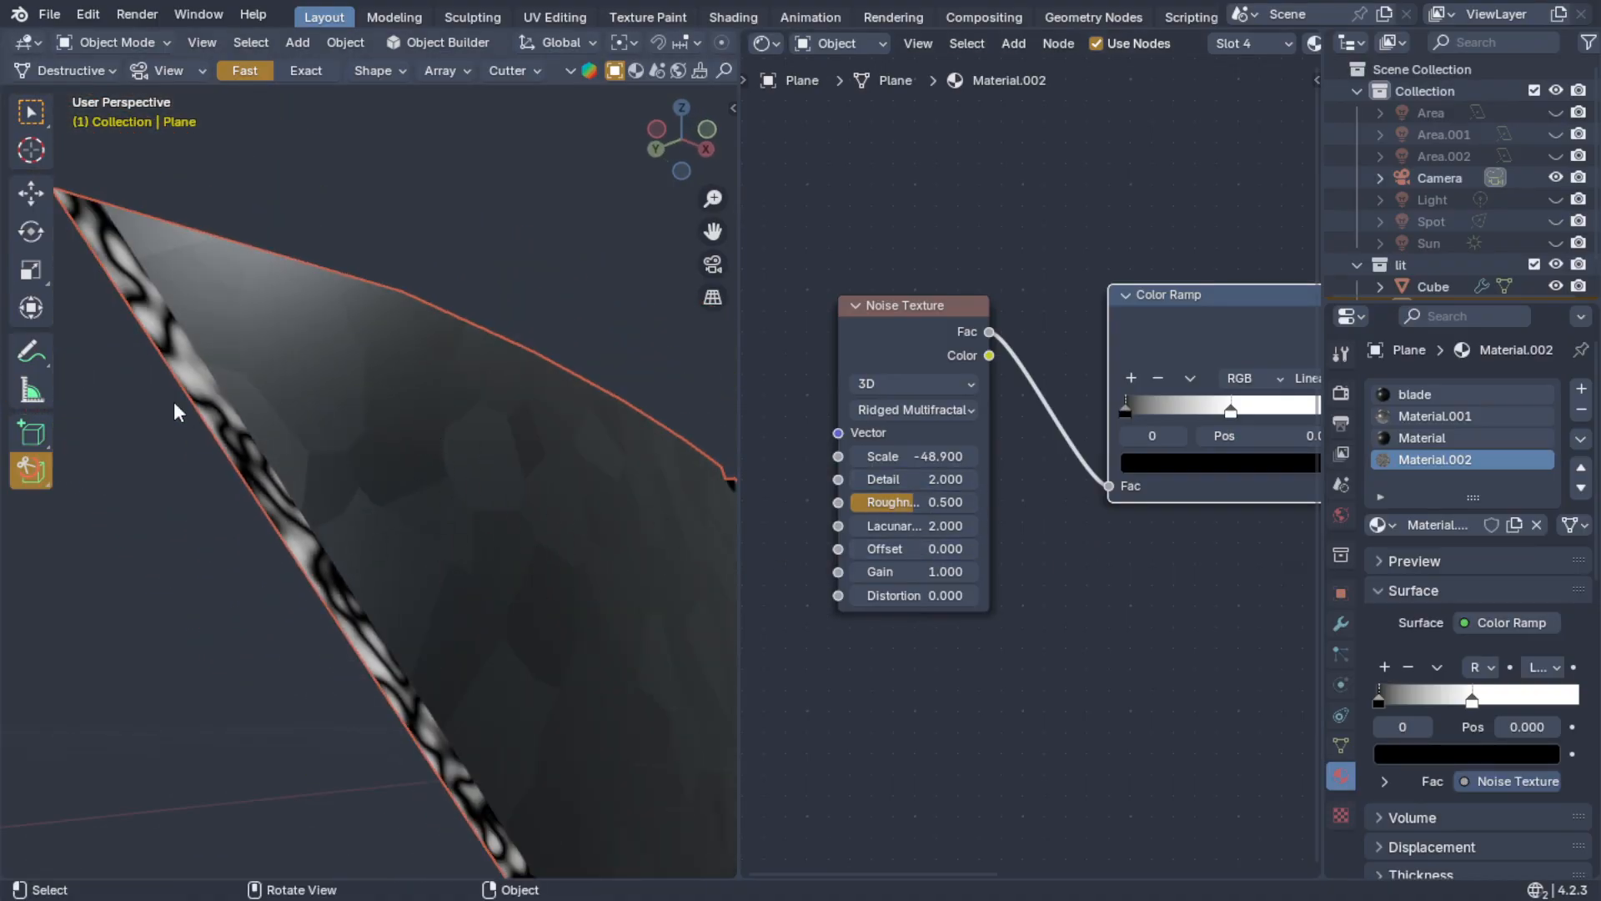
- Try the Hybrid Multifractal noise type on the edge and switch the Noise Texture to fBM
left_click(926, 409)
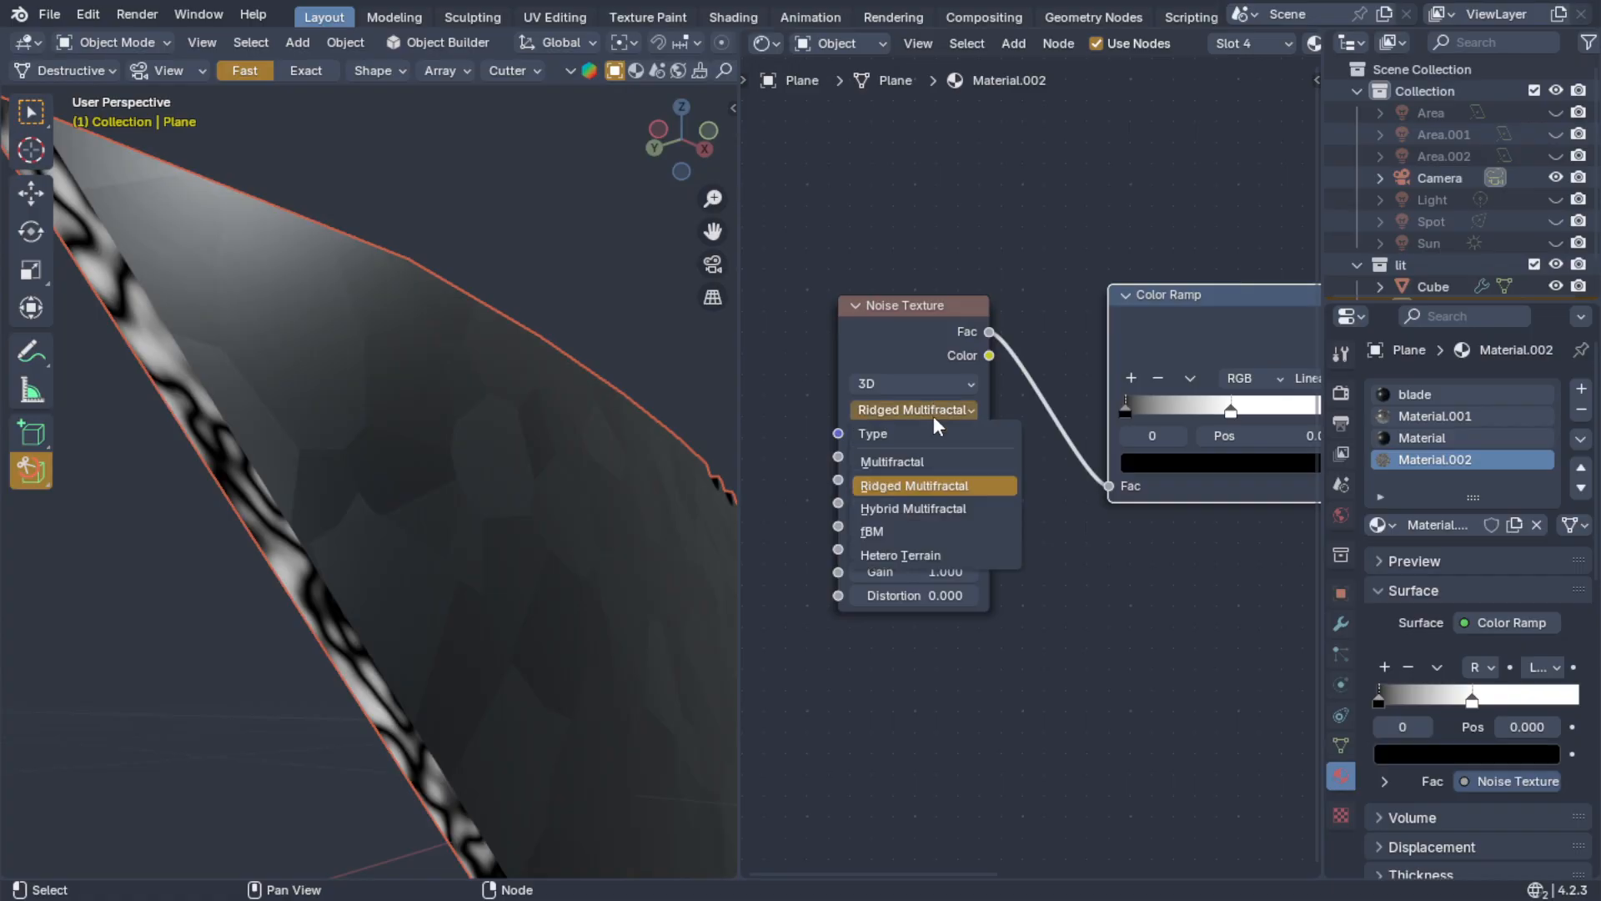
left_click(912, 503)
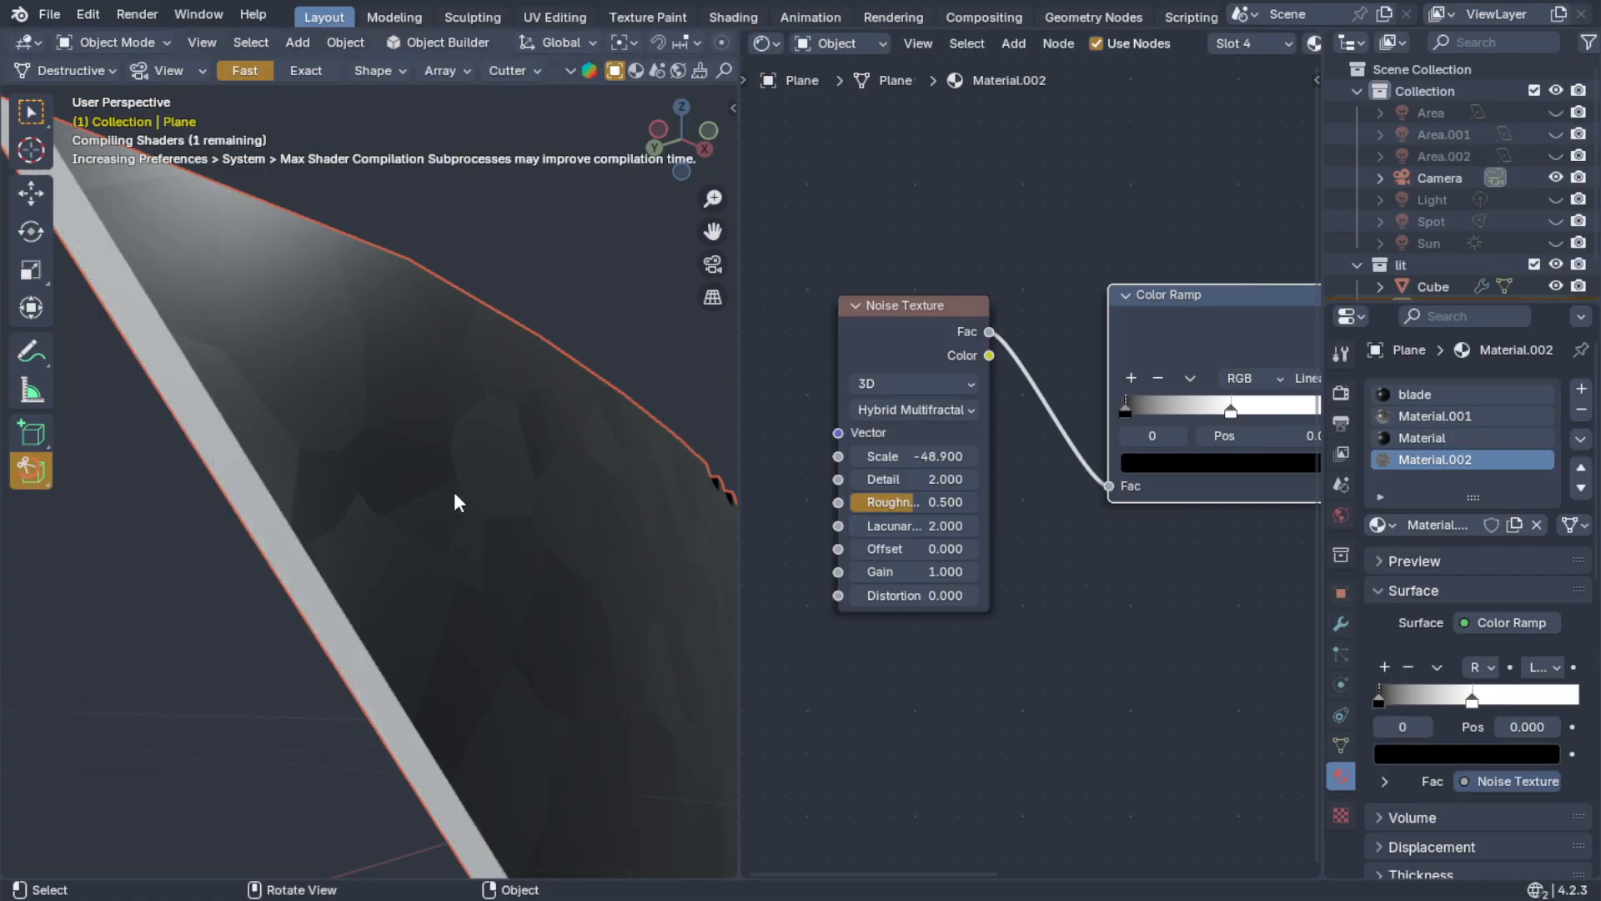
left_click(912, 413)
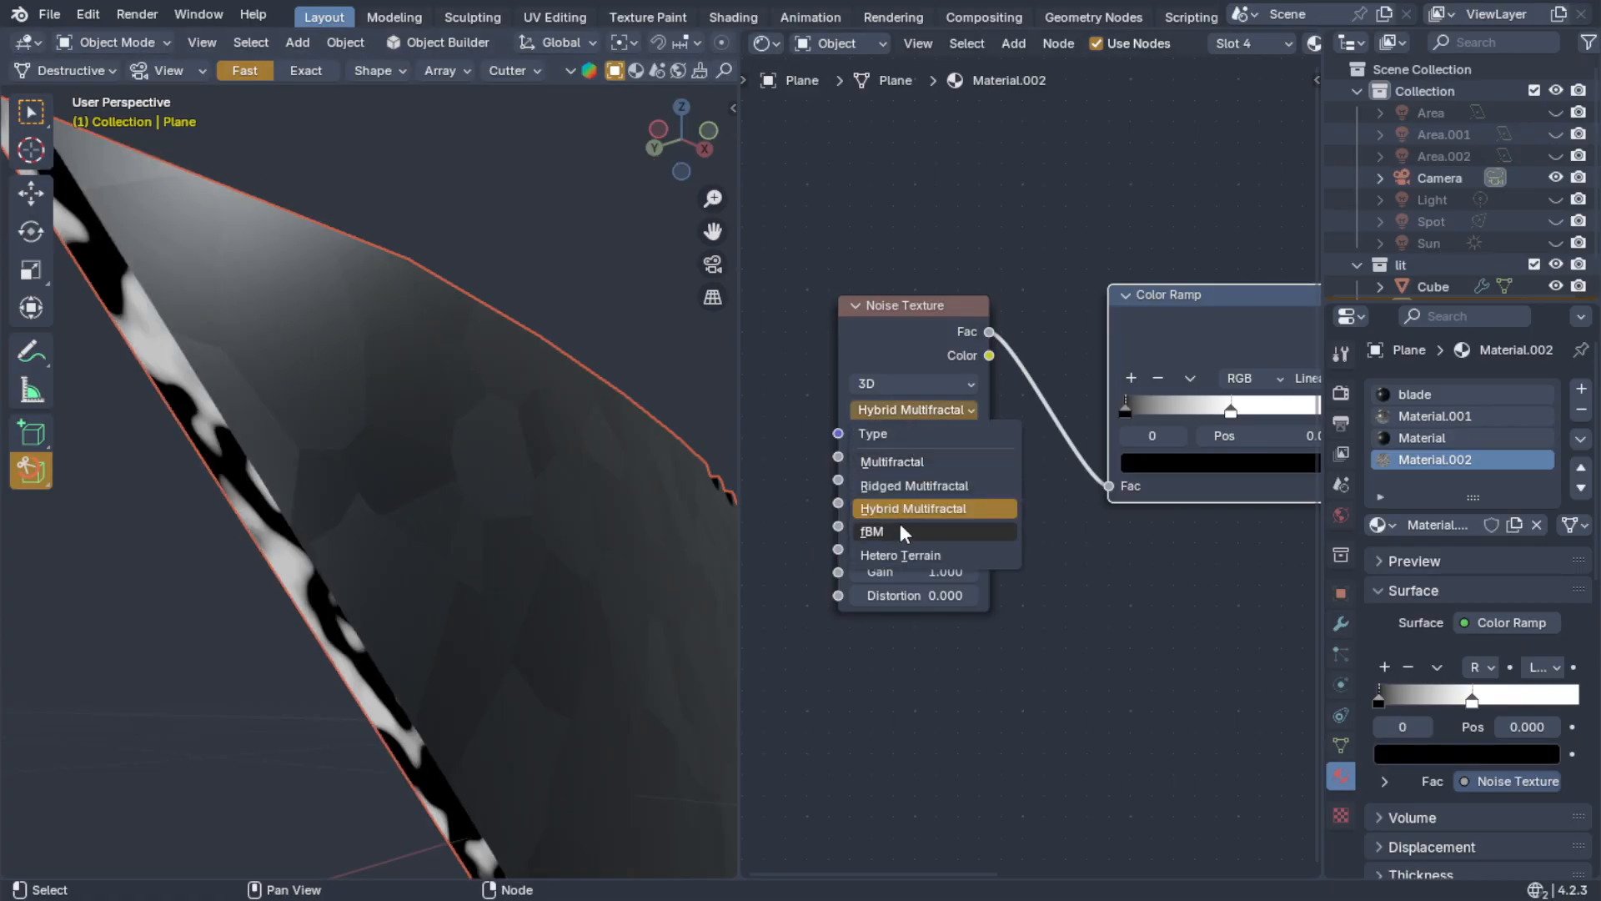
left_click(894, 539)
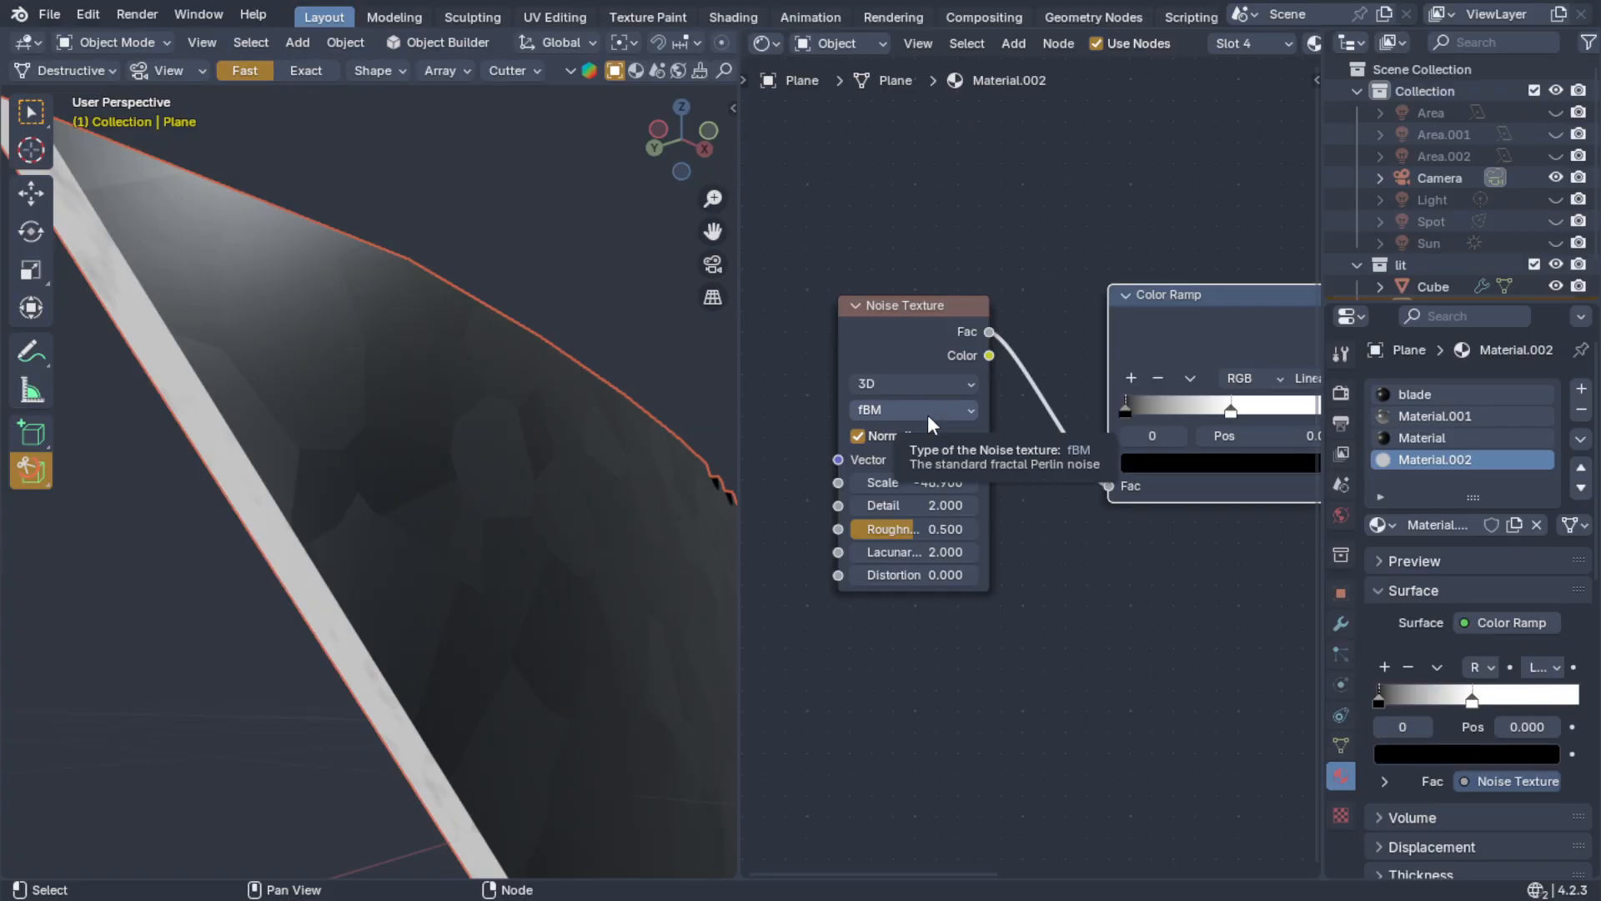
left_click(1035, 746)
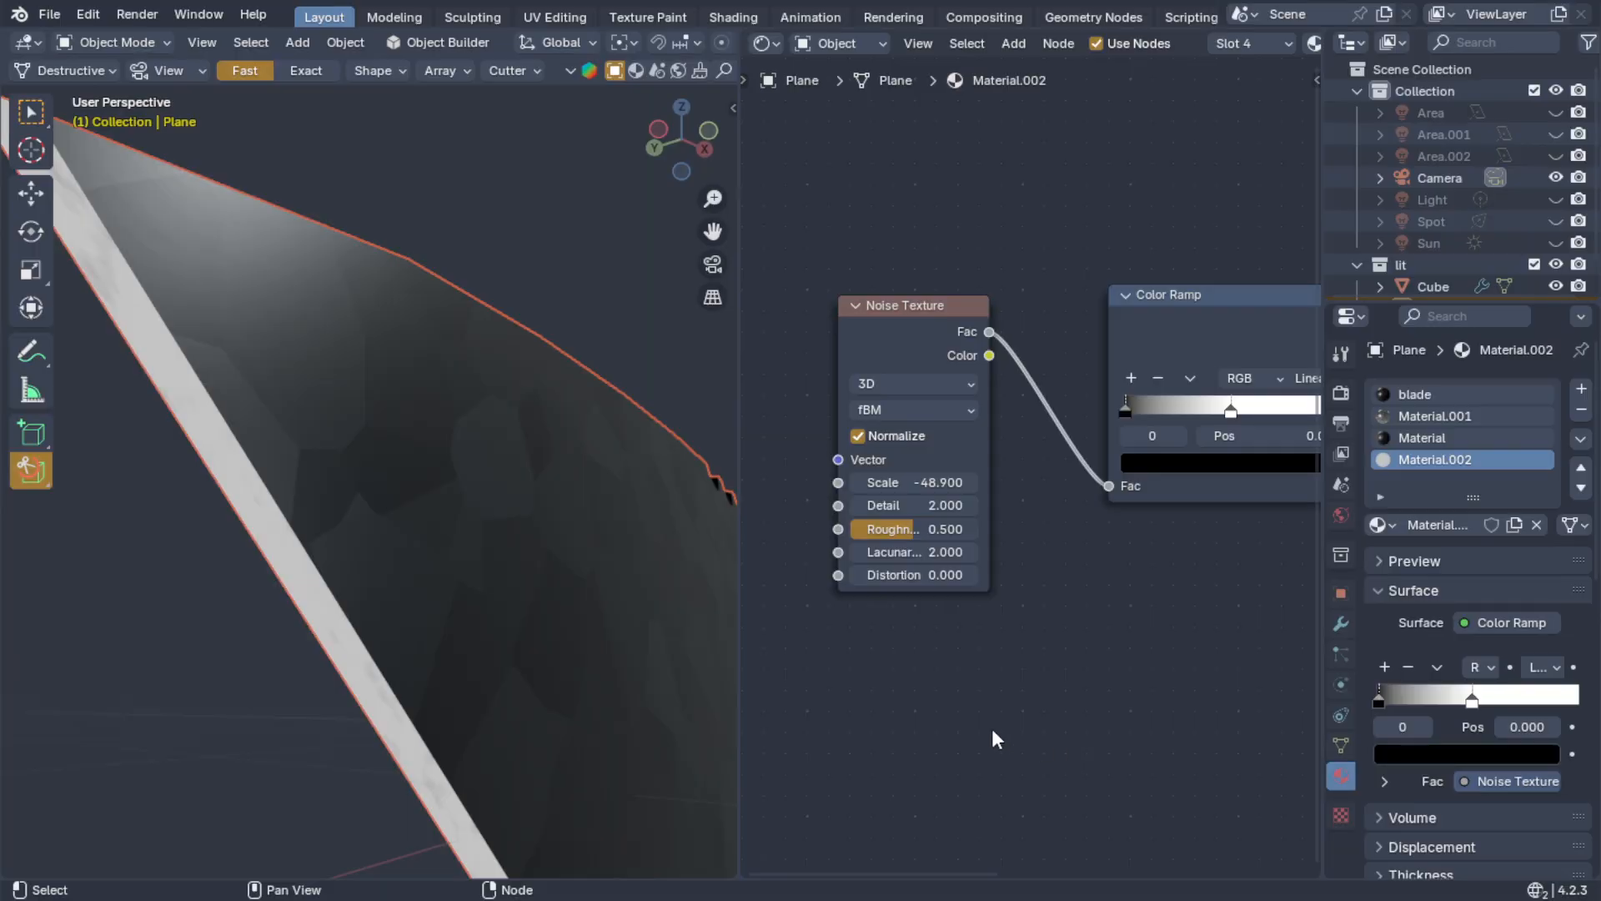
key("shift+a")
mouse_move(914, 774)
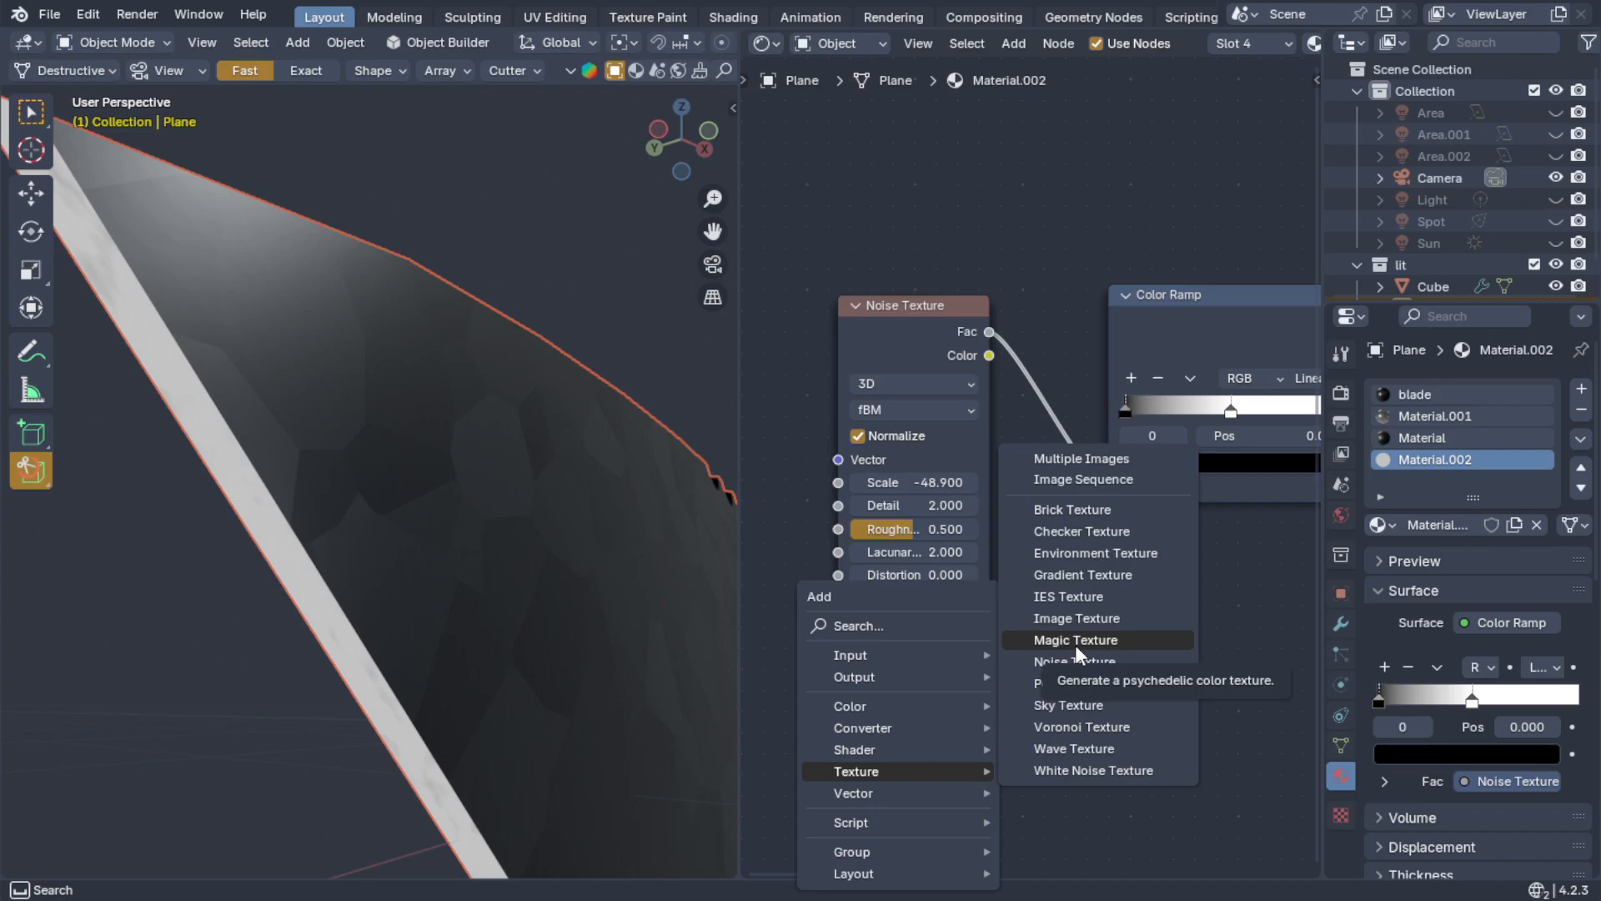
left_click(918, 307)
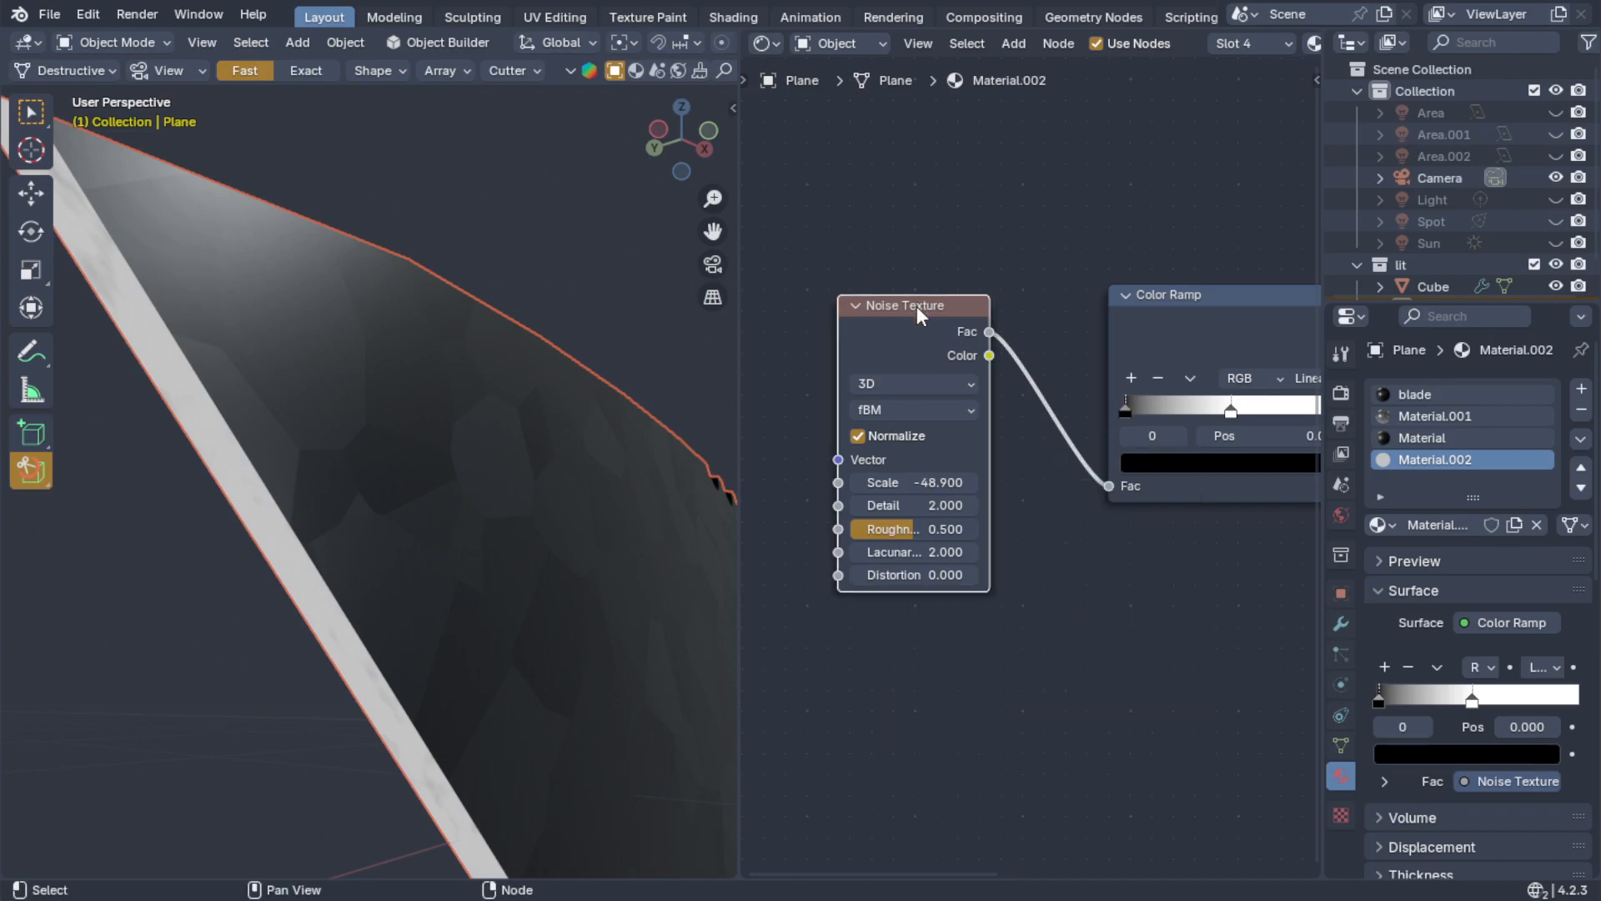
- Move the Color Ramp's black stop to 0.395 to sharpen the noise pattern on the edge
scroll(614, 625, "down", 3)
scroll(614, 625, "up", 2)
scroll(582, 621, "down", 1)
middle_click_drag(614, 625, 561, 486)
scroll(583, 627, "up", 2)
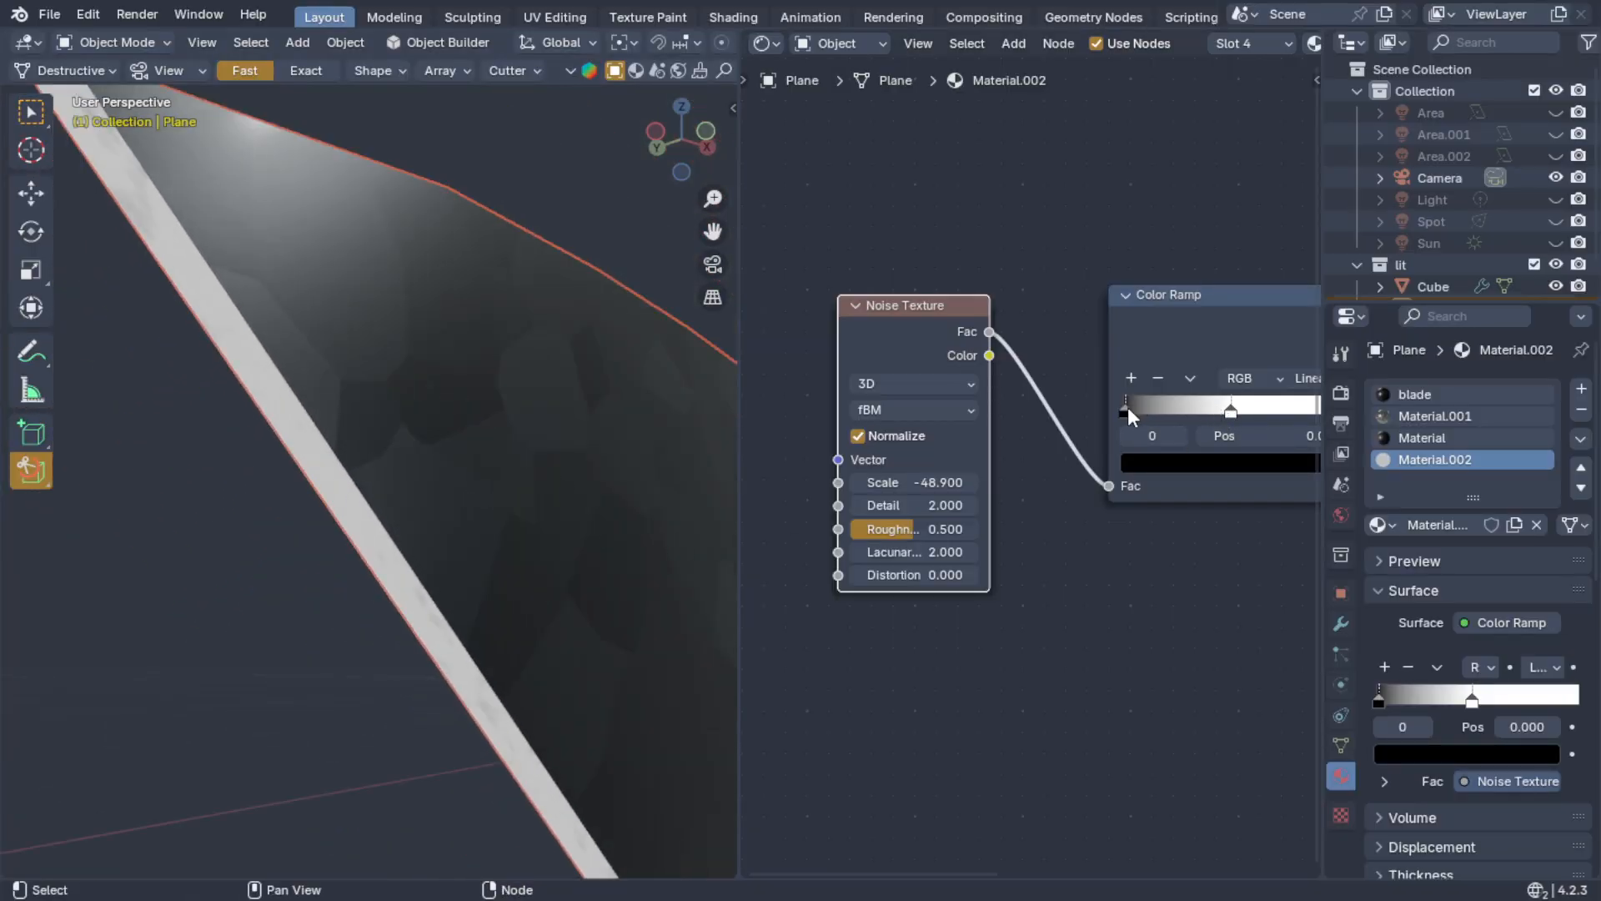
left_click_drag(1150, 410, 1221, 404)
middle_click_drag(1027, 635, 1071, 613)
- Replace the Noise Texture with a Voronoi Texture and connect its Distance output to the Color Ramp's Fac input
key("shift+a")
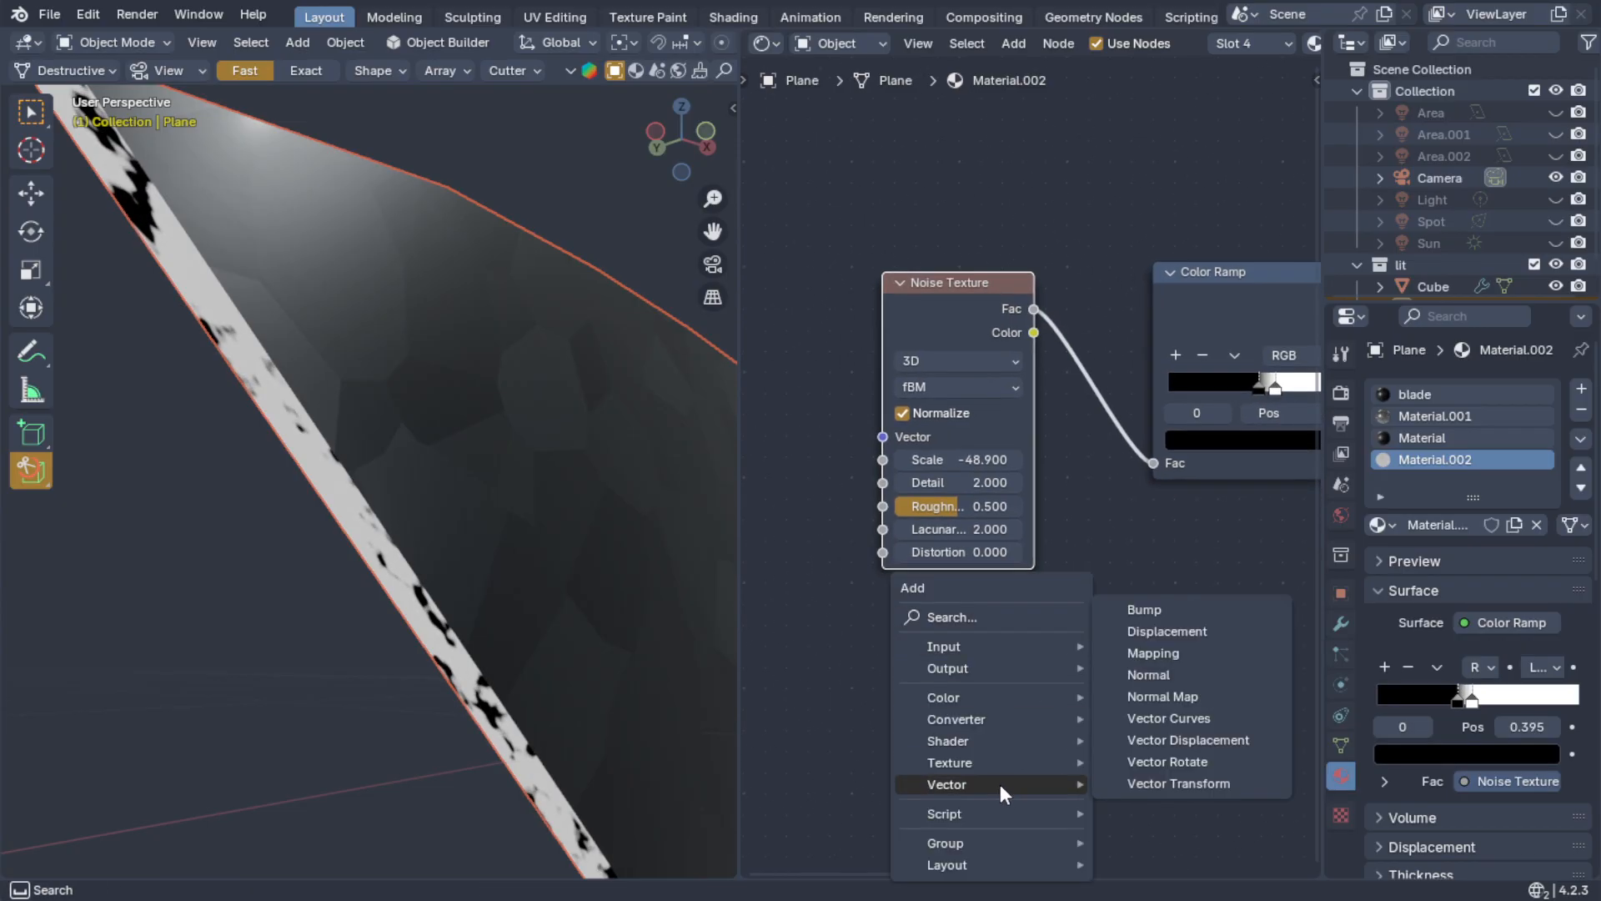
mouse_move(998, 764)
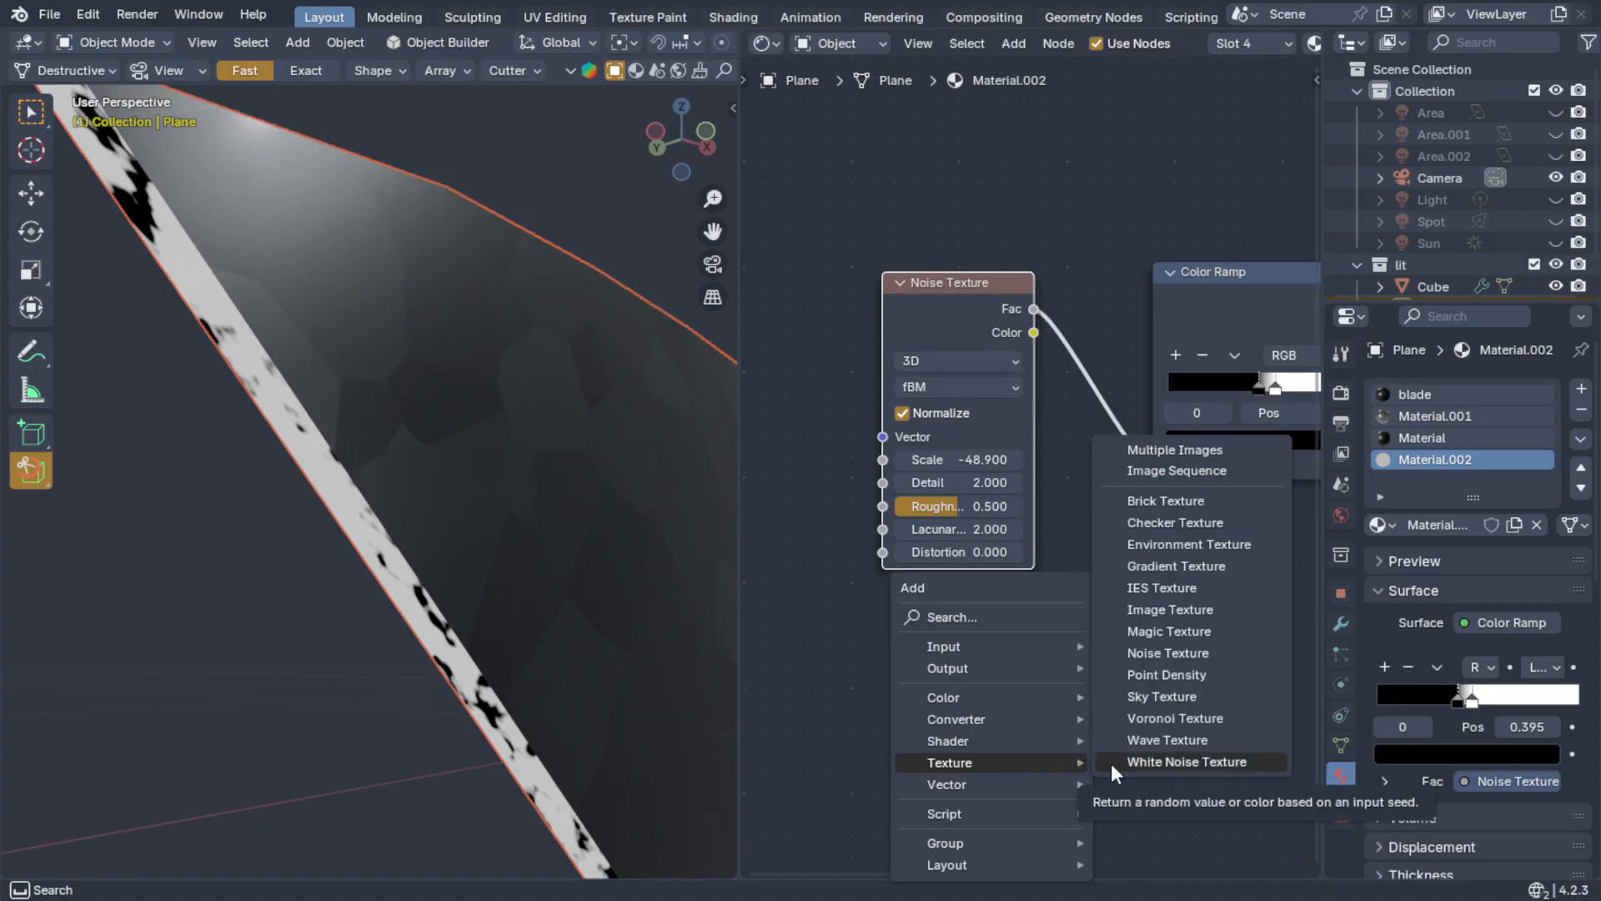
left_click(1139, 722)
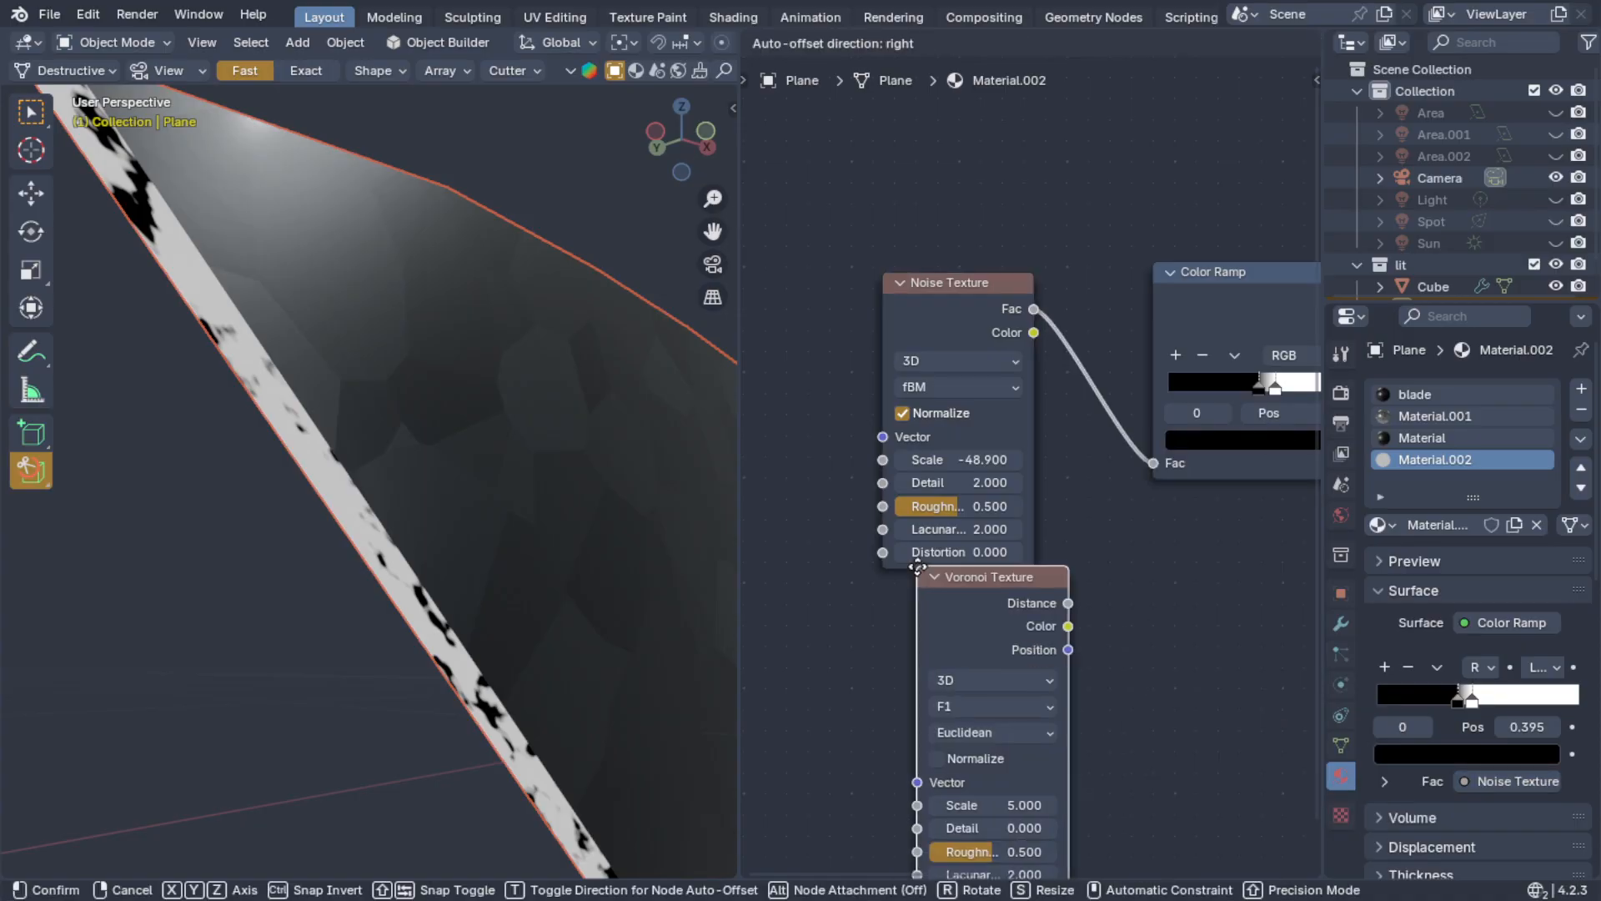
left_click(1049, 560)
left_click(959, 284)
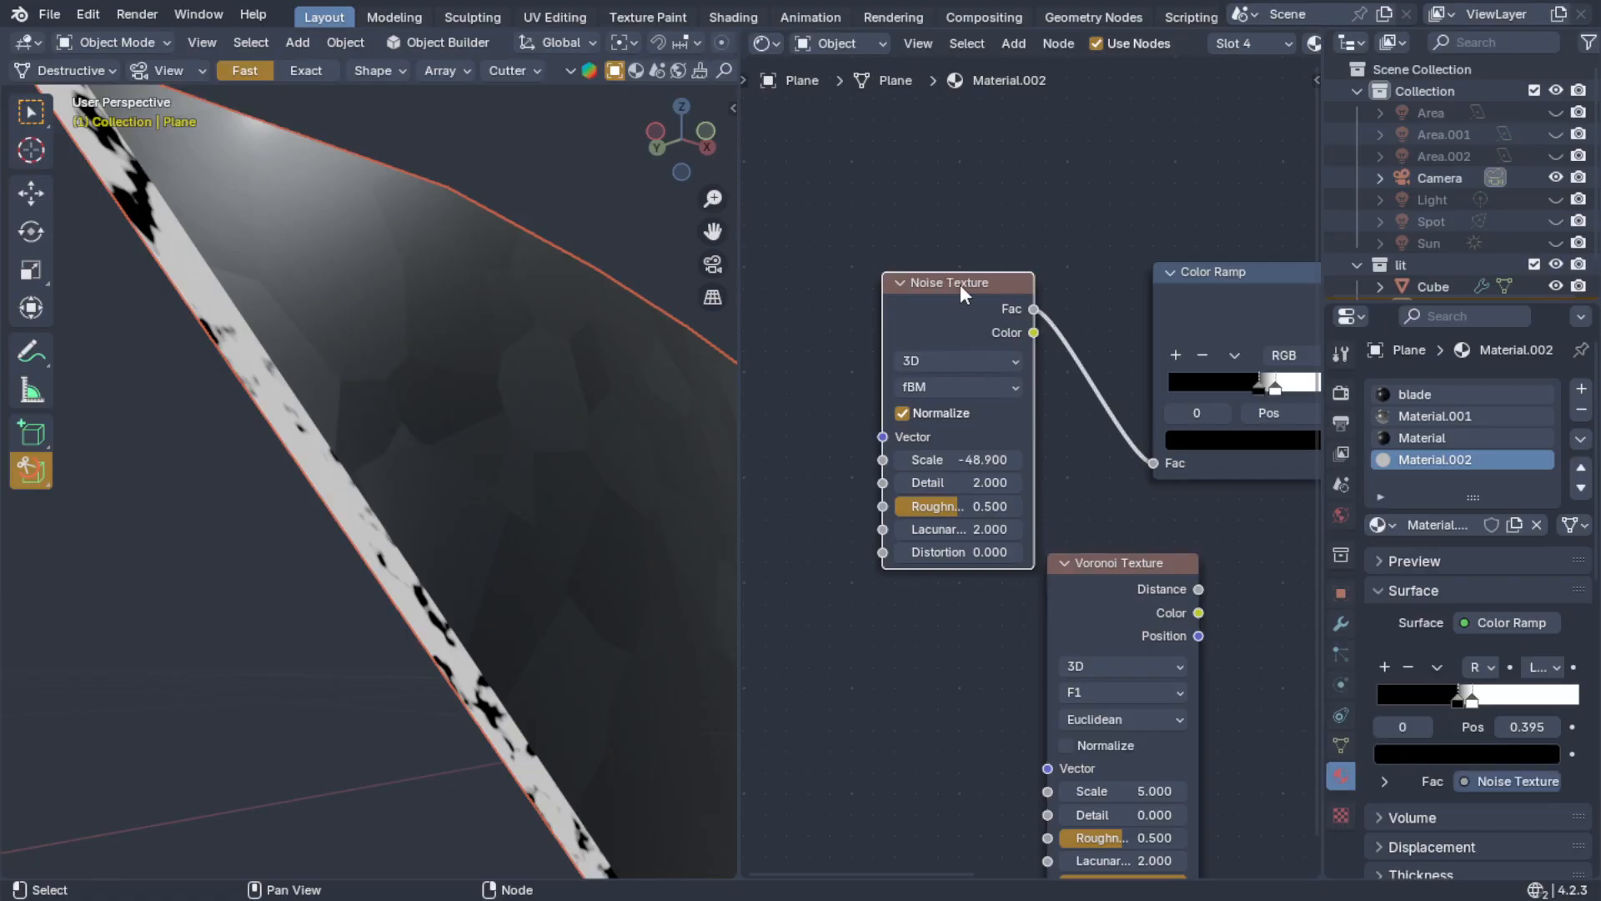
key("x")
left_click_drag(1124, 563, 1154, 463)
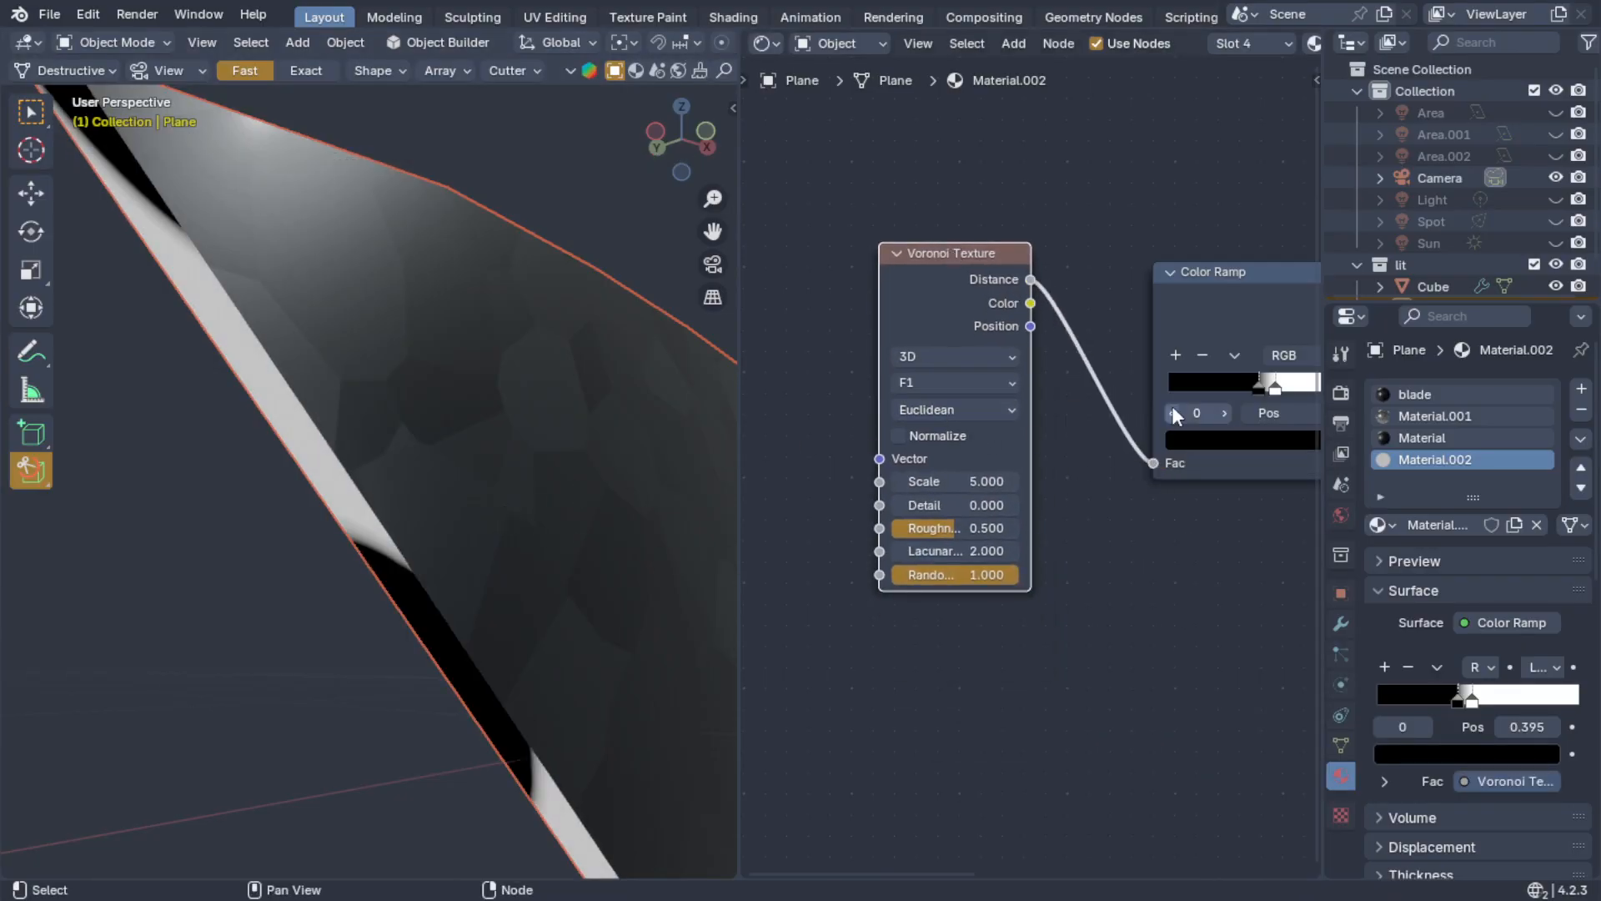
- Set the Voronoi Texture's Scale to -122.100 and check the pattern along the cutting edge
left_click_drag(950, 481, 788, 481)
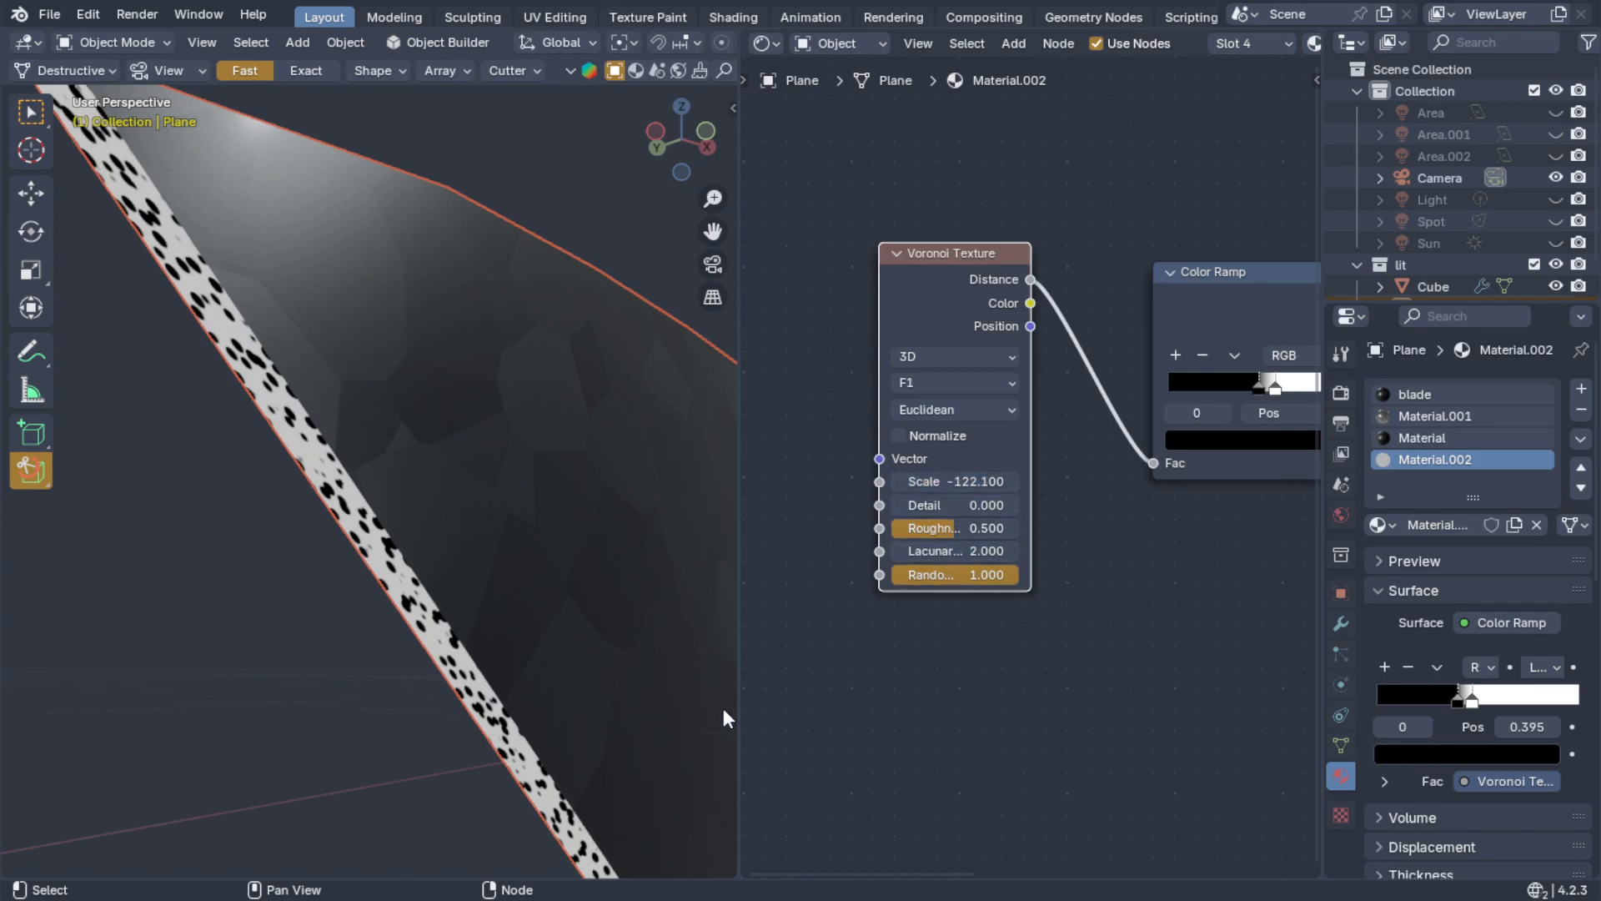
scroll(489, 684, "down", 5)
scroll(517, 686, "down", 4)
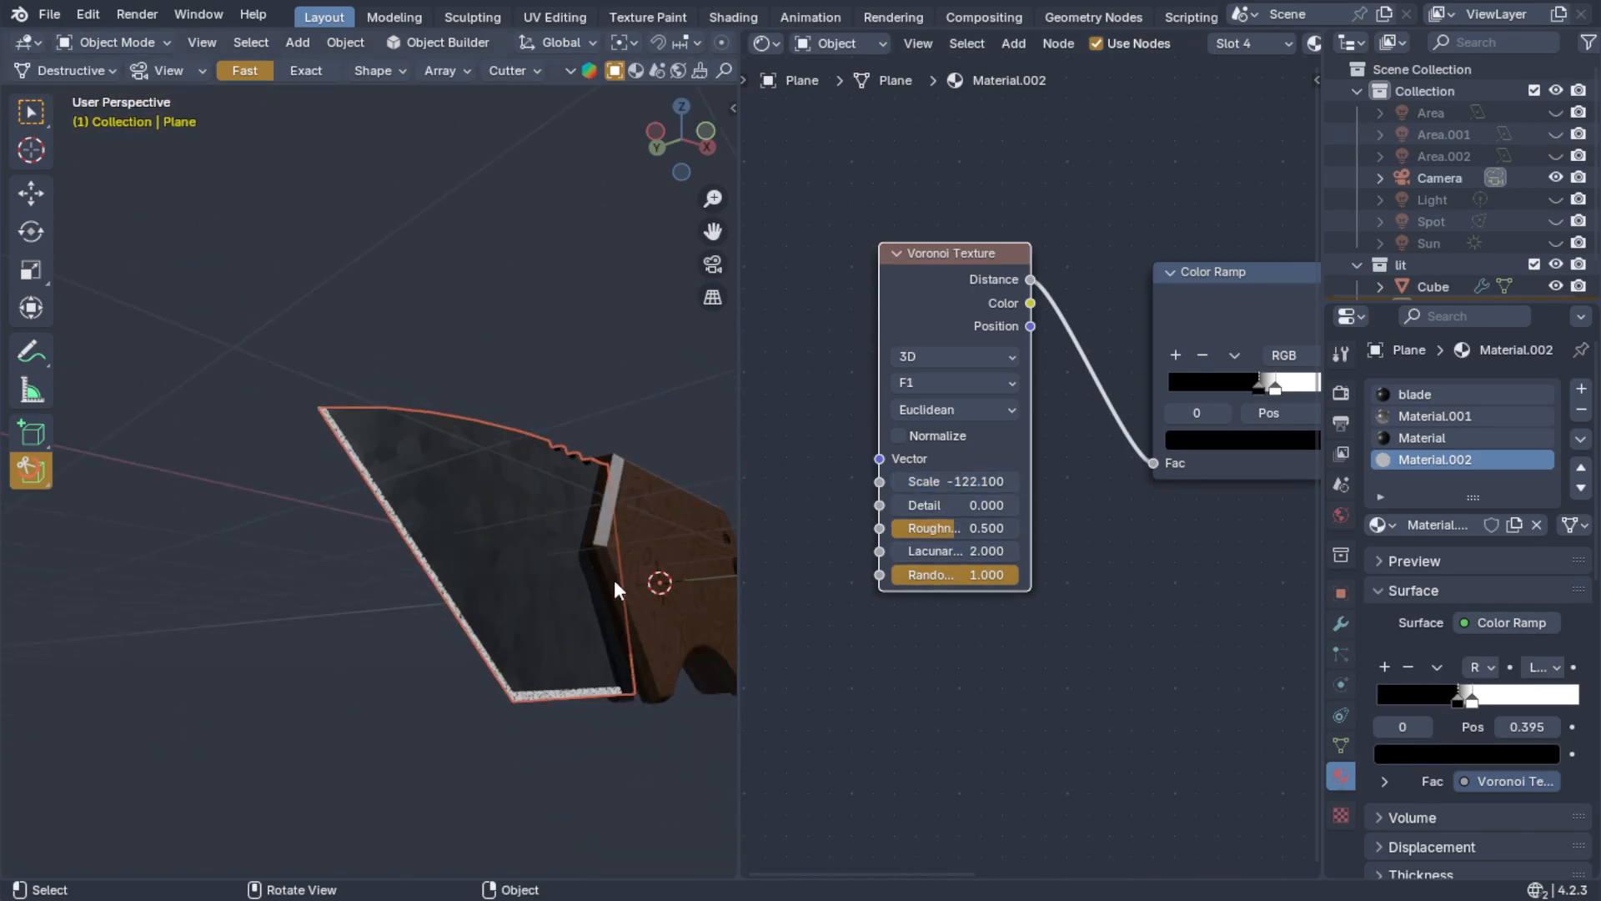
scroll(454, 564, "up", 8)
middle_click_drag(384, 483, 512, 699, "shift")
scroll(512, 699, "up", 1)
middle_click_drag(448, 624, 533, 713, "shift")
mouse_move(938, 500)
left_mouse_down()
mouse_move(984, 500)
mouse_move(937, 499)
left_mouse_up()
- Add Texture Coordinate and Mapping nodes before the Voronoi Texture and feed the Object output into the Mapping's Vector input
scroll(975, 602, "down", 4)
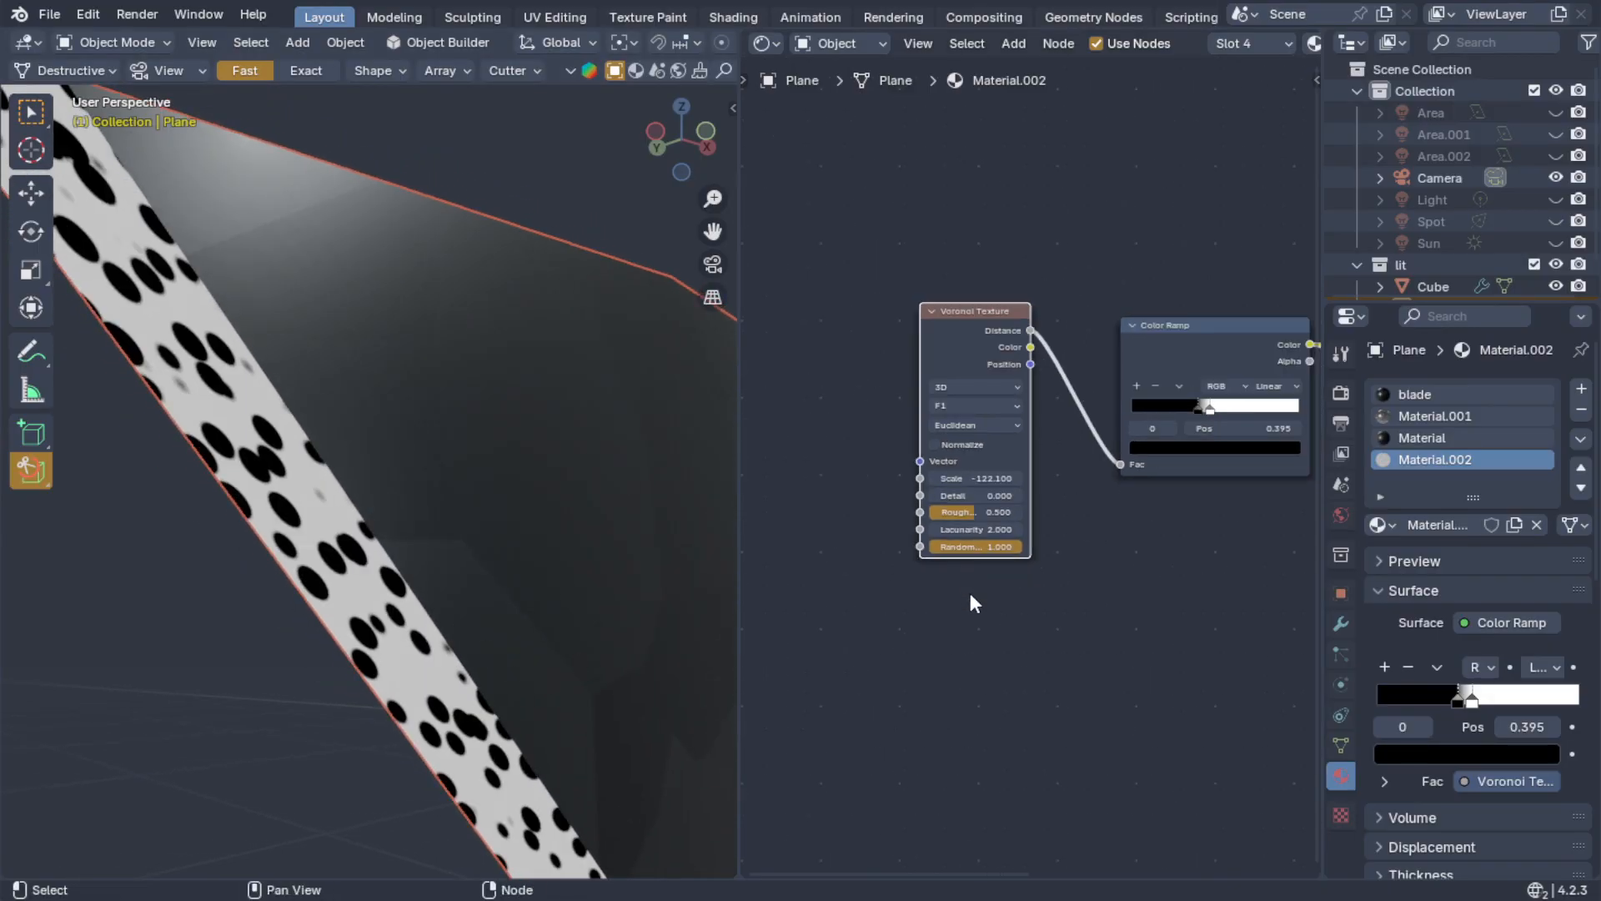
middle_click_drag(971, 594, 1031, 618)
key("ctrl+t")
scroll(951, 425, "up", 1)
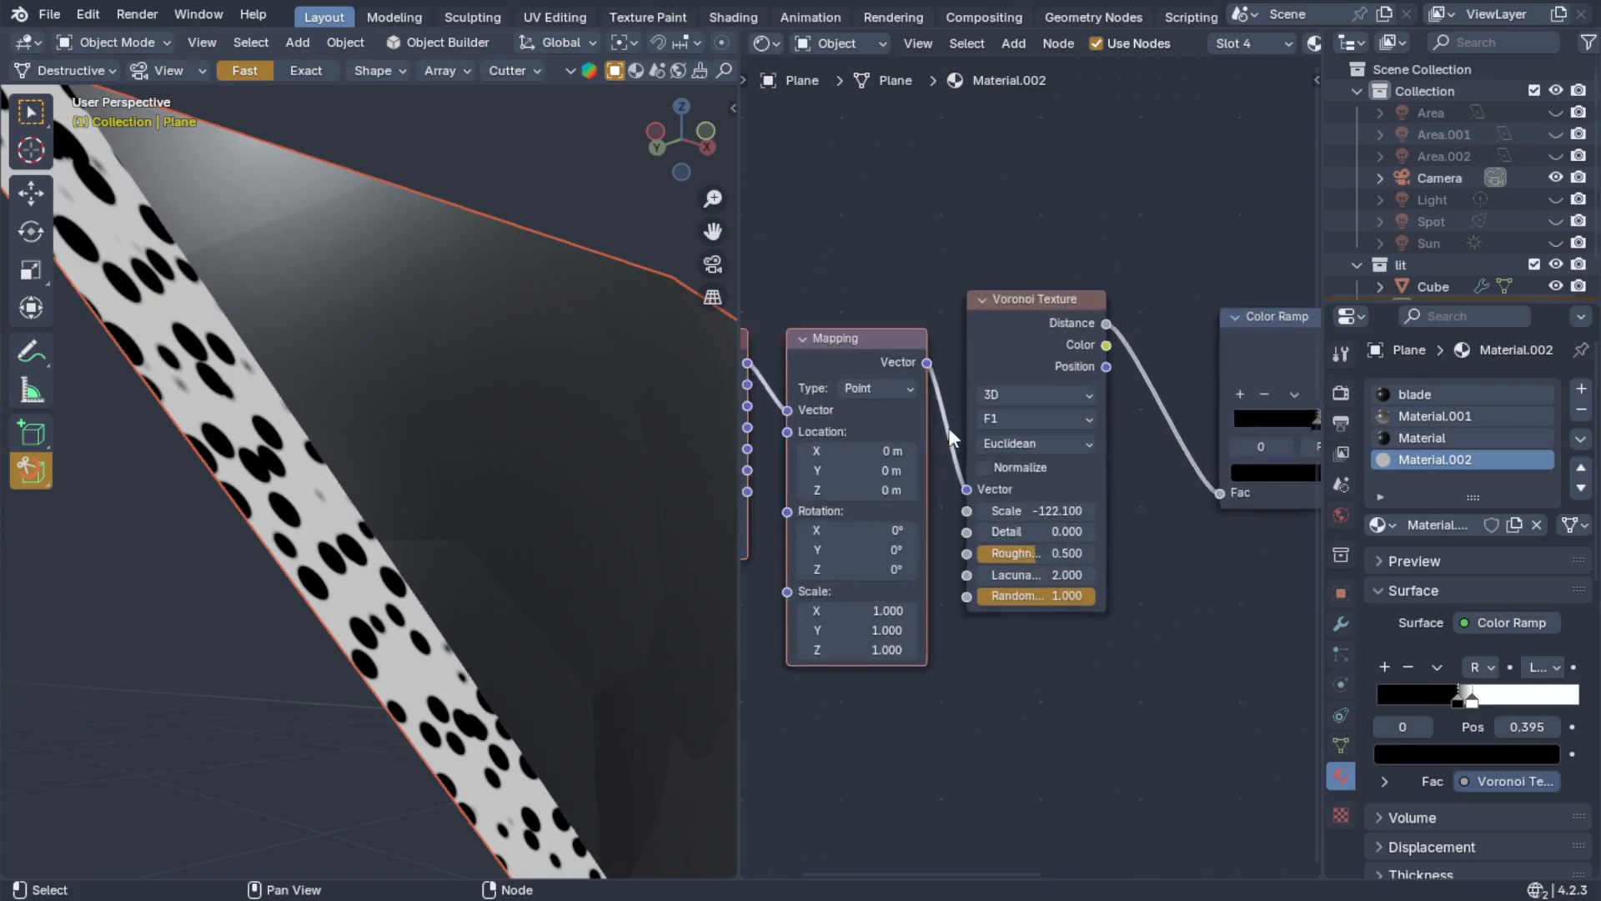
middle_click_drag(932, 418, 1040, 415)
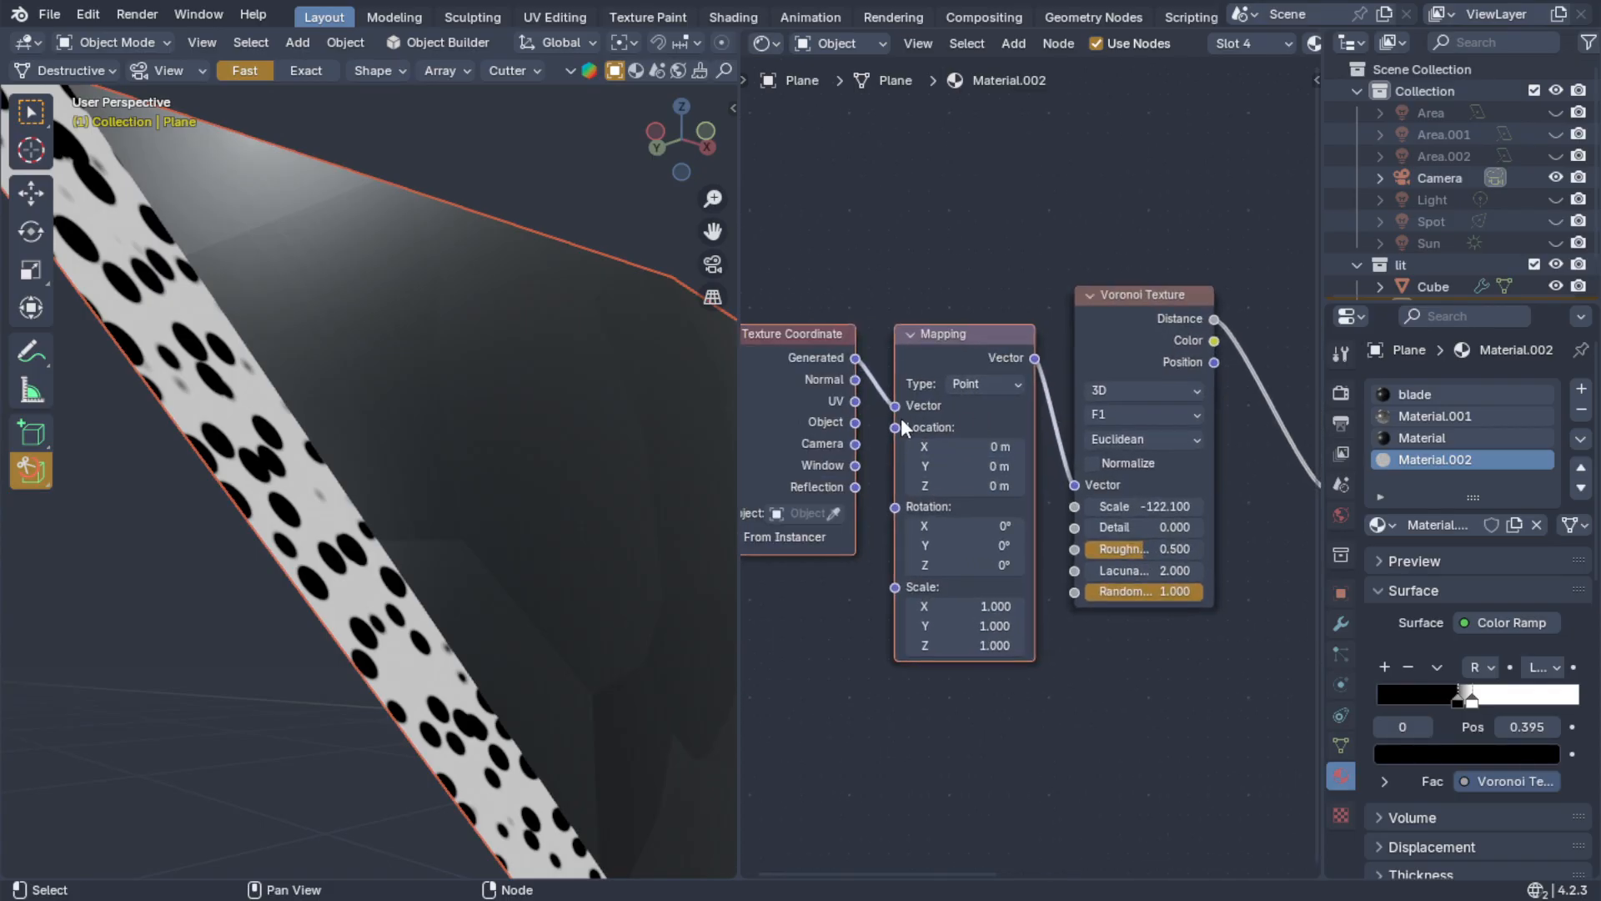
left_click_drag(856, 420, 893, 406)
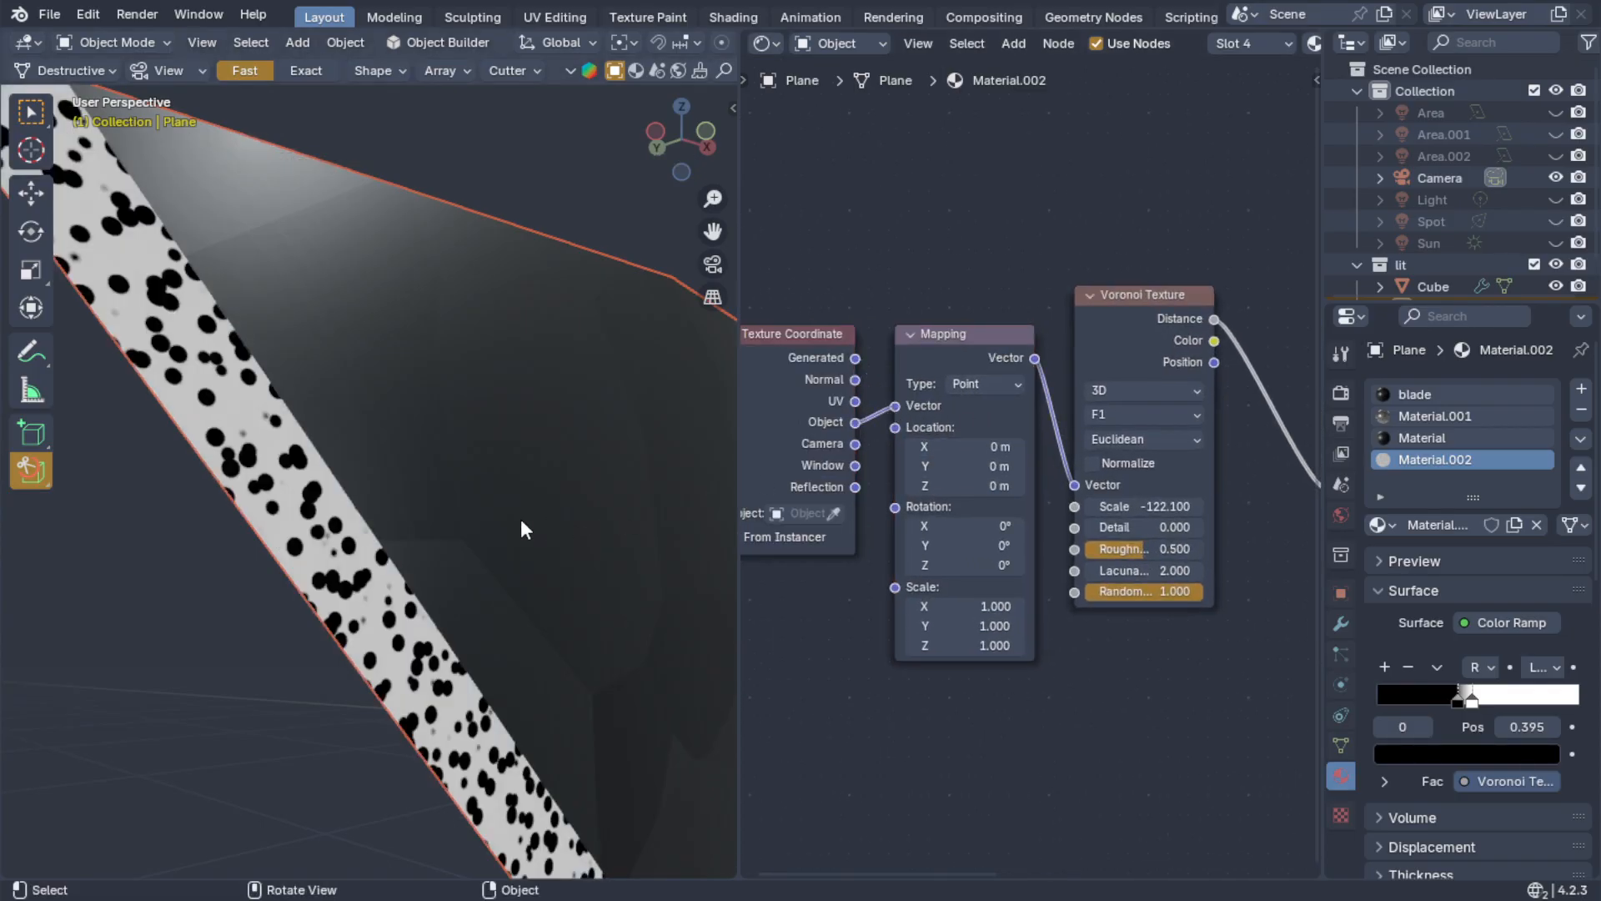
scroll(467, 509, "up", 3)
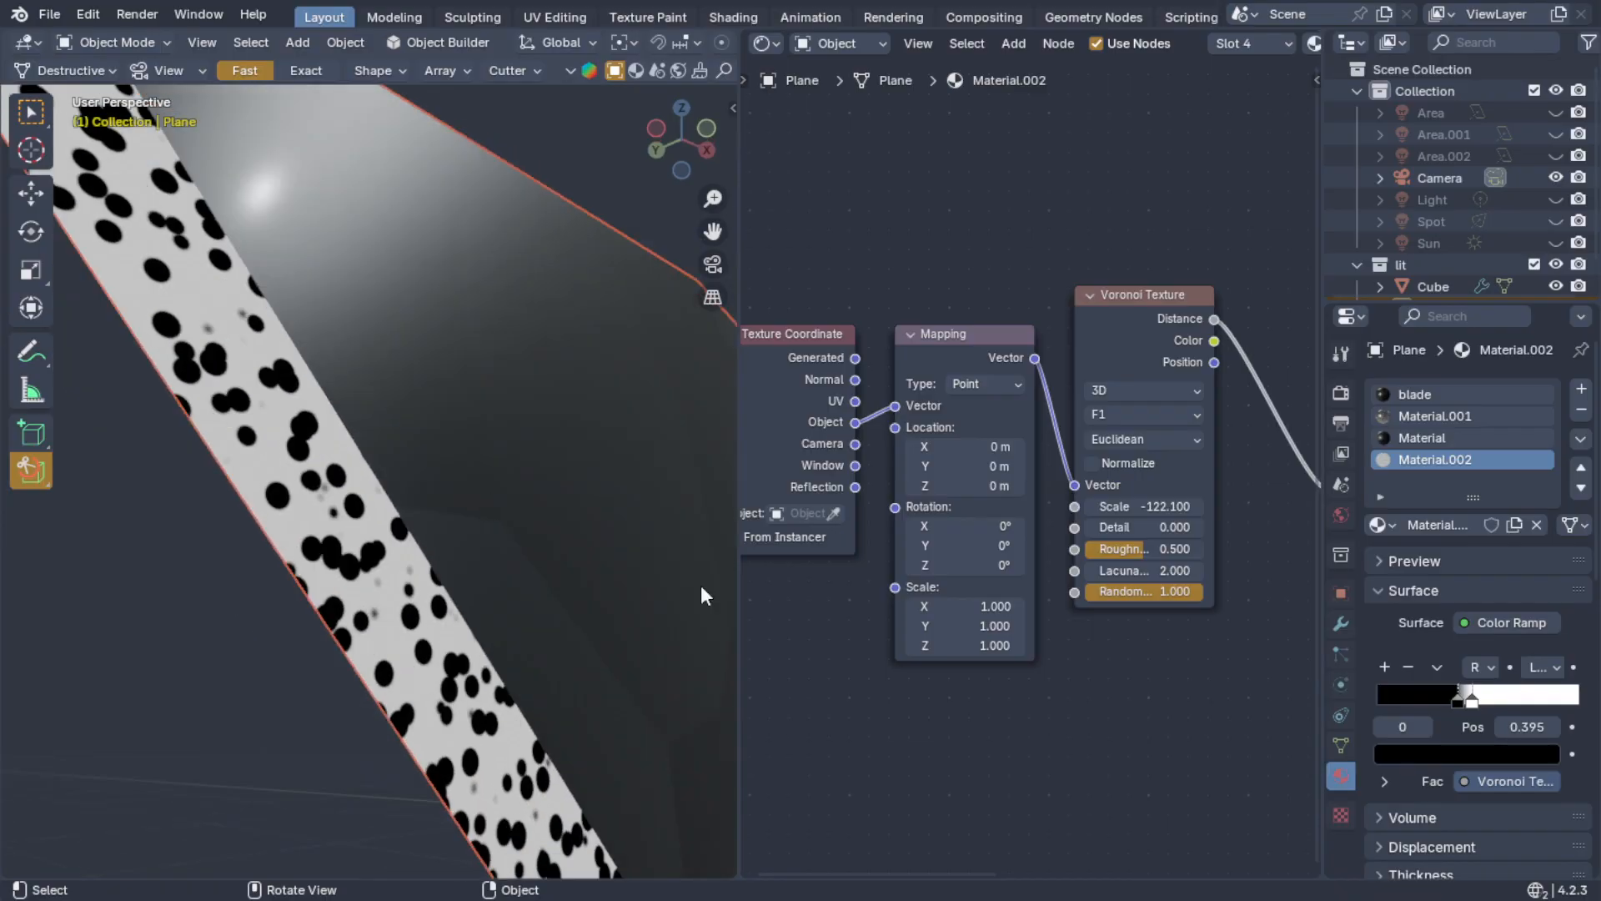
scroll(497, 597, "down", 5)
scroll(507, 612, "up", 5)
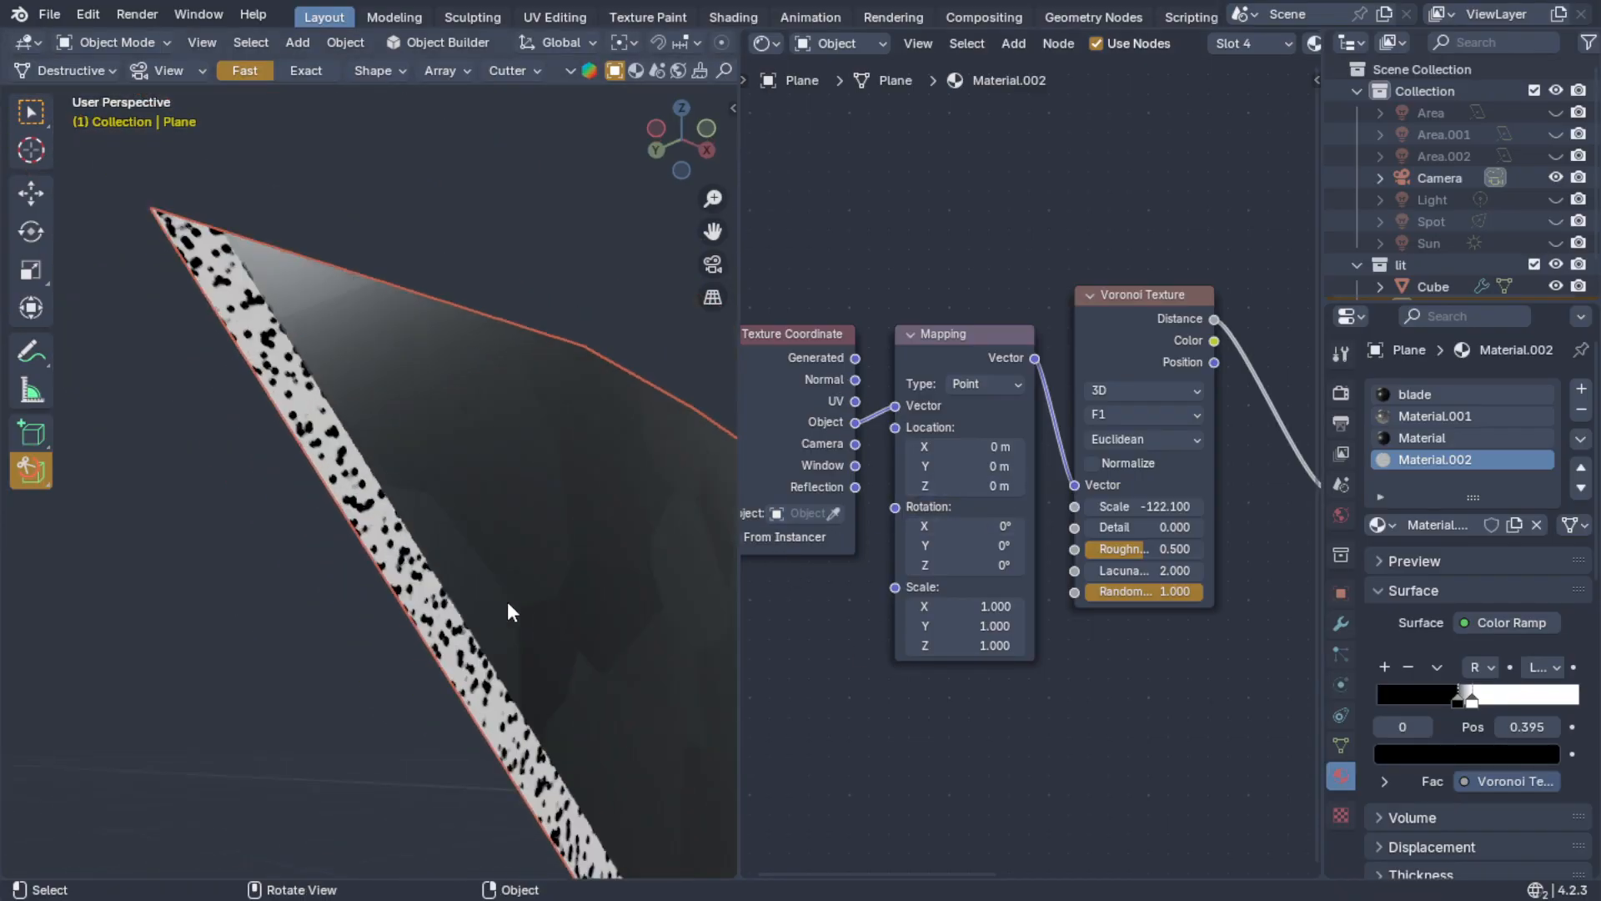
- Set the Mapping node's Z scale to 42.500 to stretch the Voronoi pattern into fine streaks
middle_click_drag(1030, 702, 942, 734)
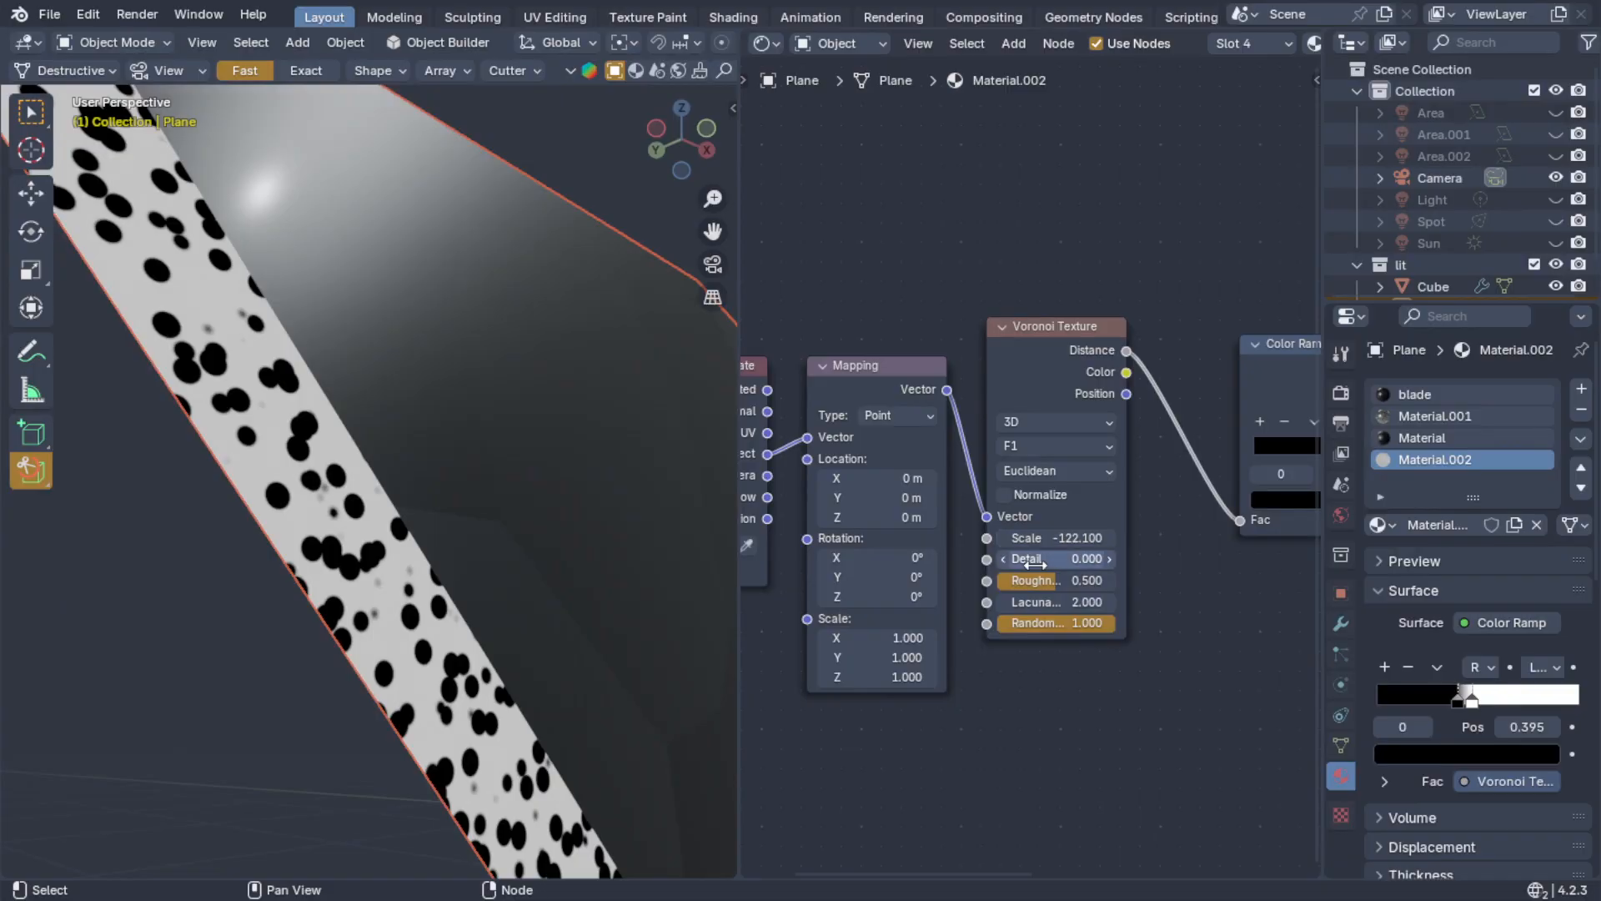
mouse_move(884, 657)
left_mouse_down()
mouse_move(942, 657)
mouse_move(830, 658)
mouse_move(921, 639)
mouse_move(884, 676)
mouse_move(990, 689)
left_mouse_up()
right_click(876, 655)
right_click(876, 641)
scroll(344, 524, "up", 2)
middle_click_drag(383, 522, 556, 519)
- Move the Color Ramp's black stop to 0.082 to soften the streaks on the edge
middle_click_drag(1318, 472, 1074, 538)
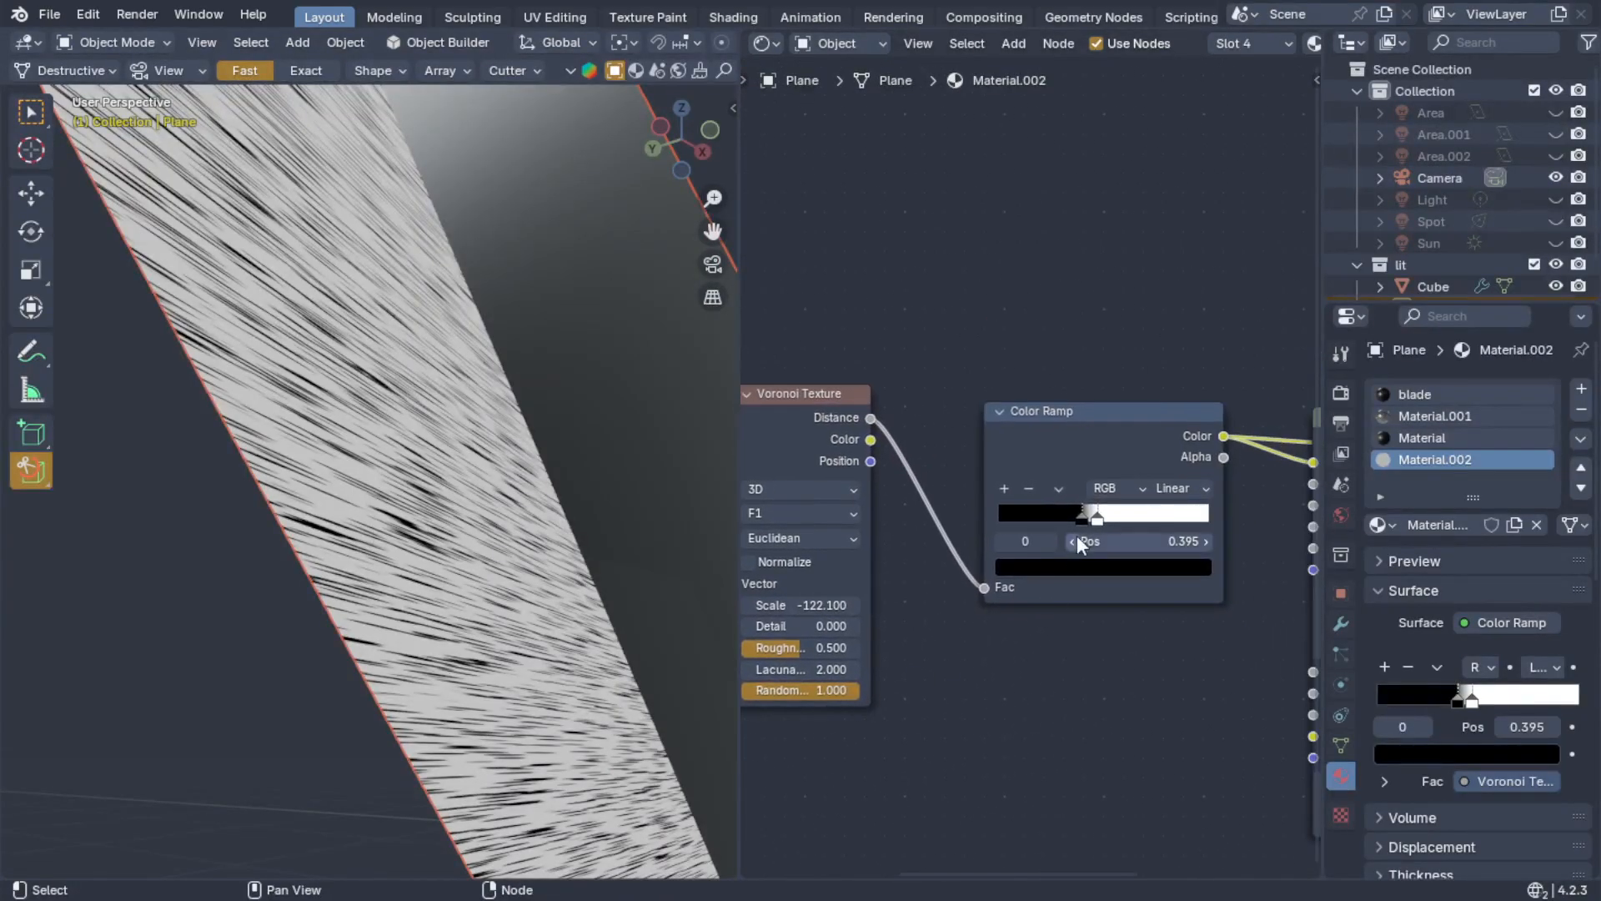
left_click_drag(1079, 518, 1011, 520)
middle_click_drag(467, 602, 574, 588)
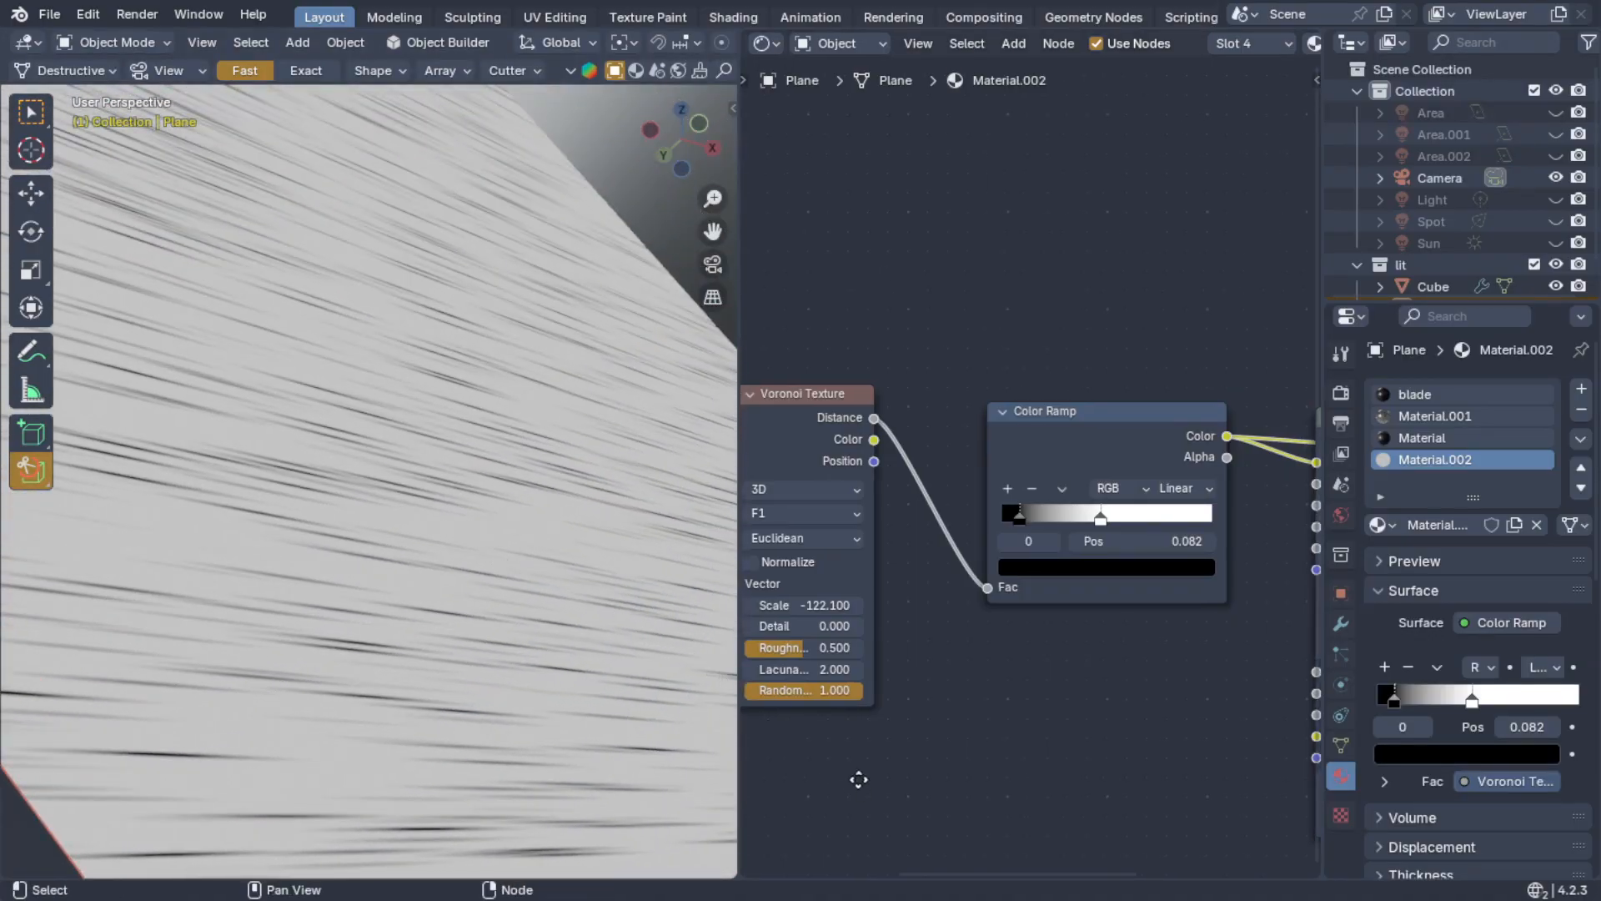
- Set the Voronoi Texture's Scale to -34.100 and check the streaks on the edge
middle_click_drag(857, 780, 1011, 749)
scroll(1011, 749, "up", 1)
left_click_drag(944, 559, 1381, 559)
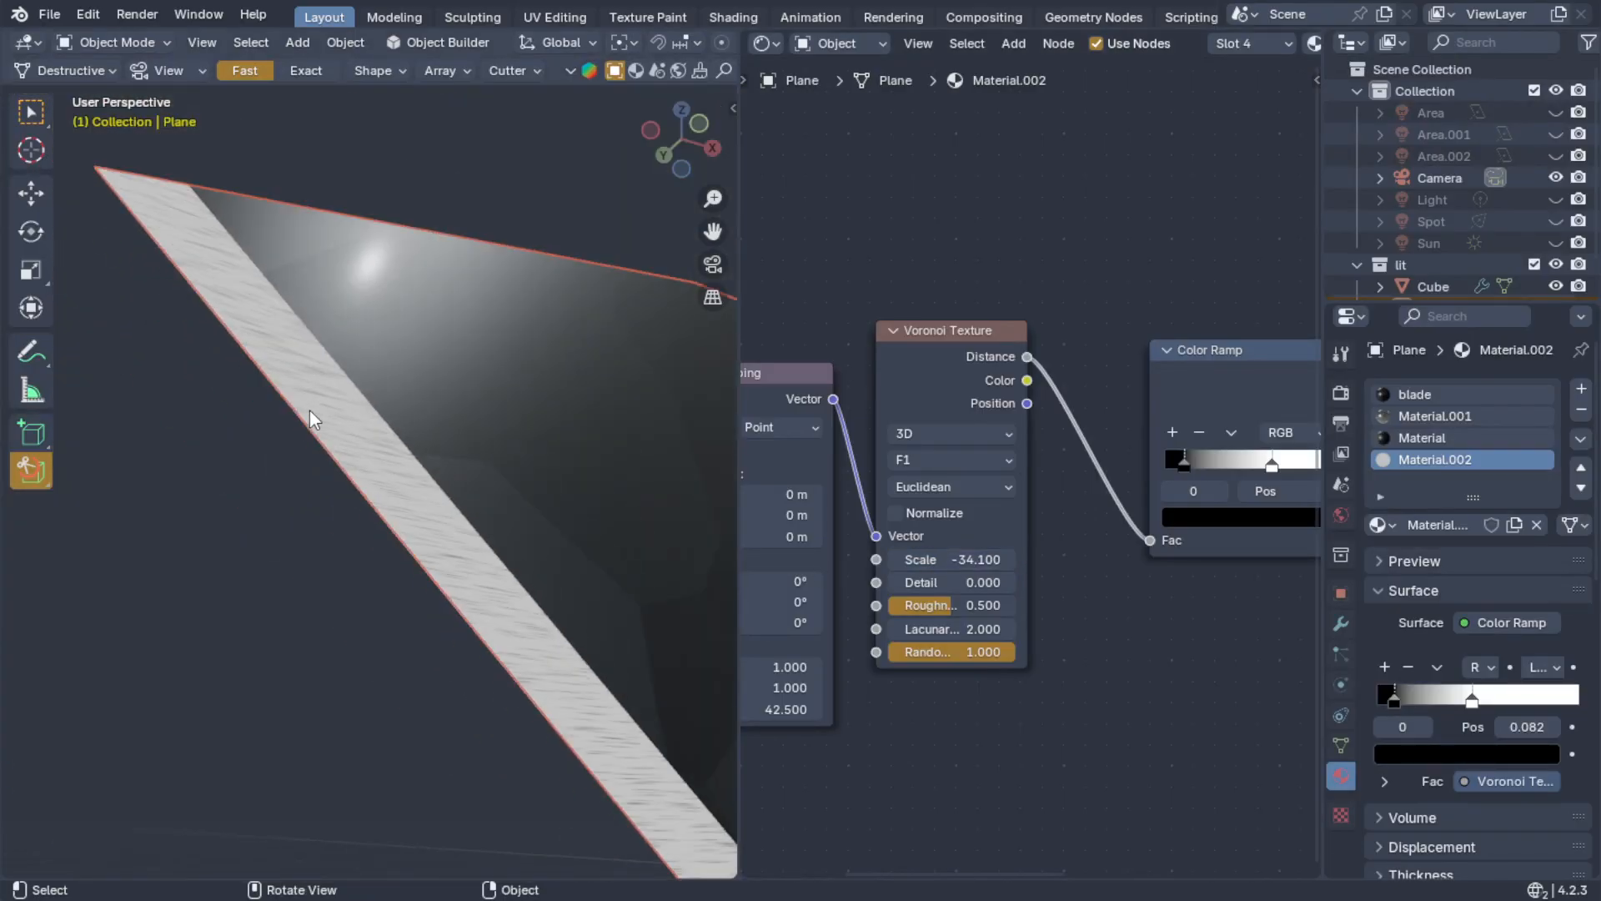
scroll(309, 409, "down", 3)
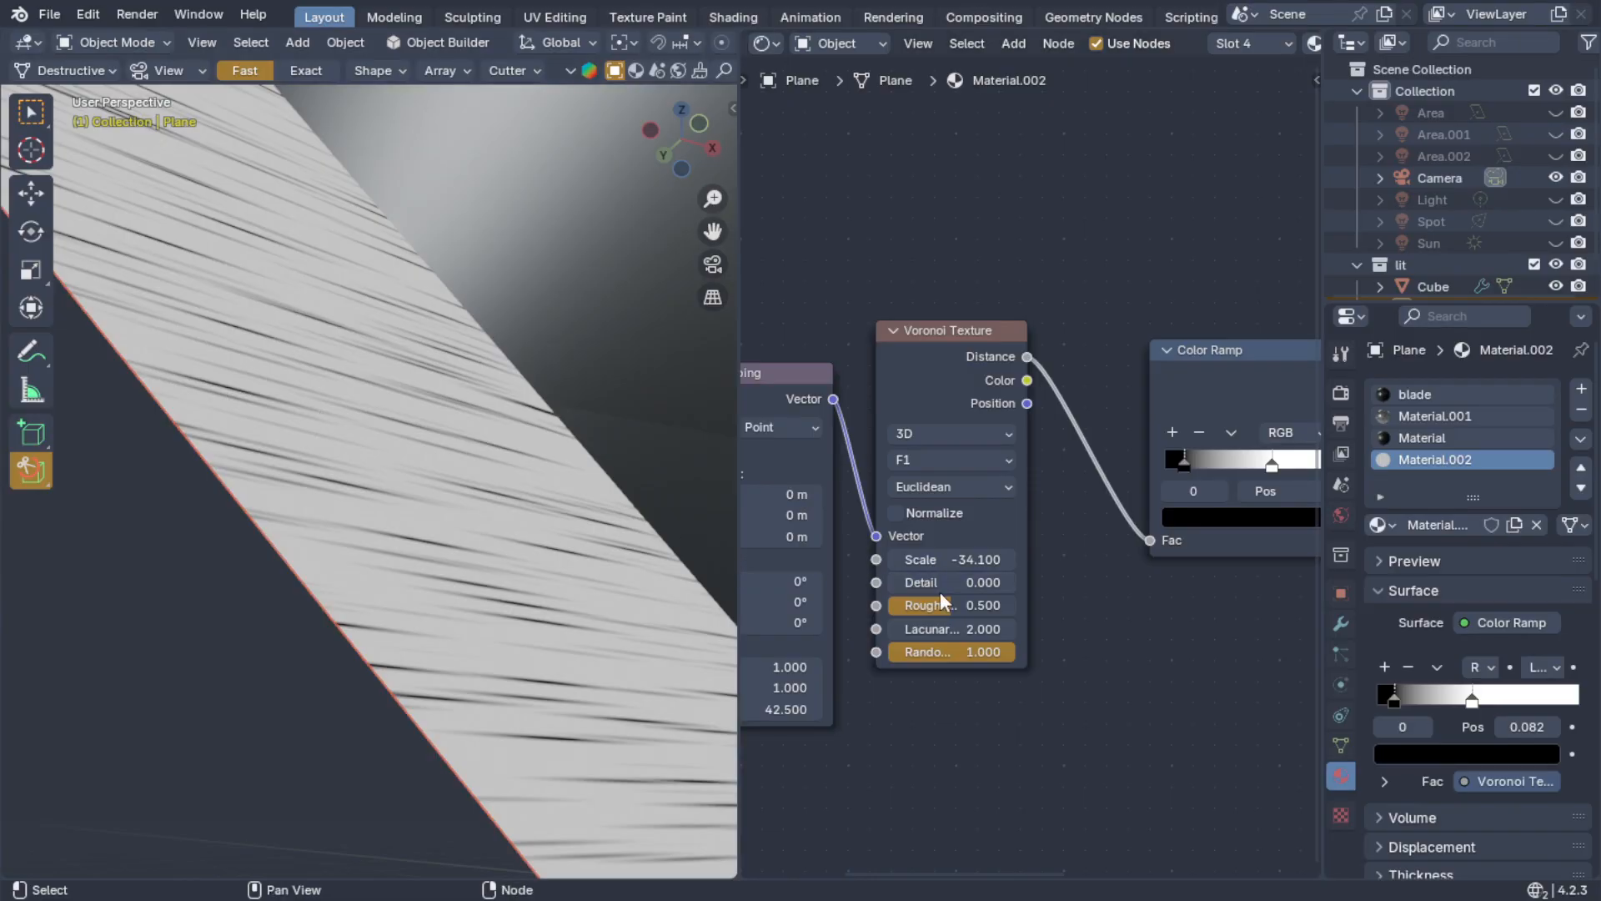
- Preview the Principled BSDF on the edge in place of the Color Ramp
middle_click_drag(1116, 666, 809, 707)
scroll(392, 580, "down", 6)
scroll(393, 582, "up", 4)
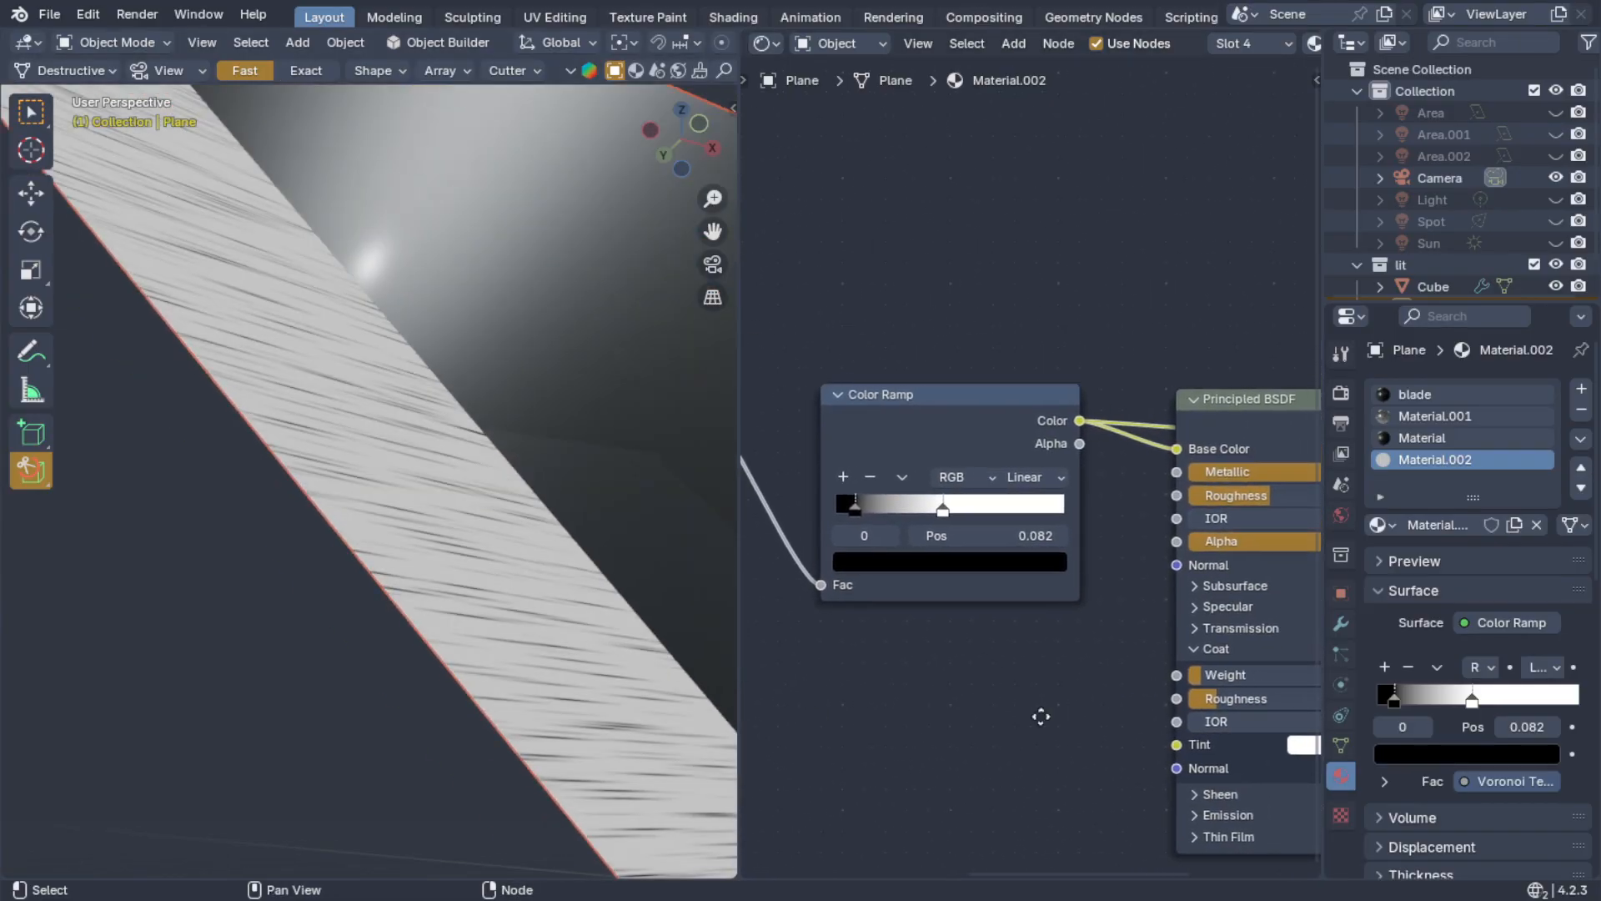
middle_click_drag(1238, 554, 999, 589)
left_click(1056, 484, "ctrl+shift")
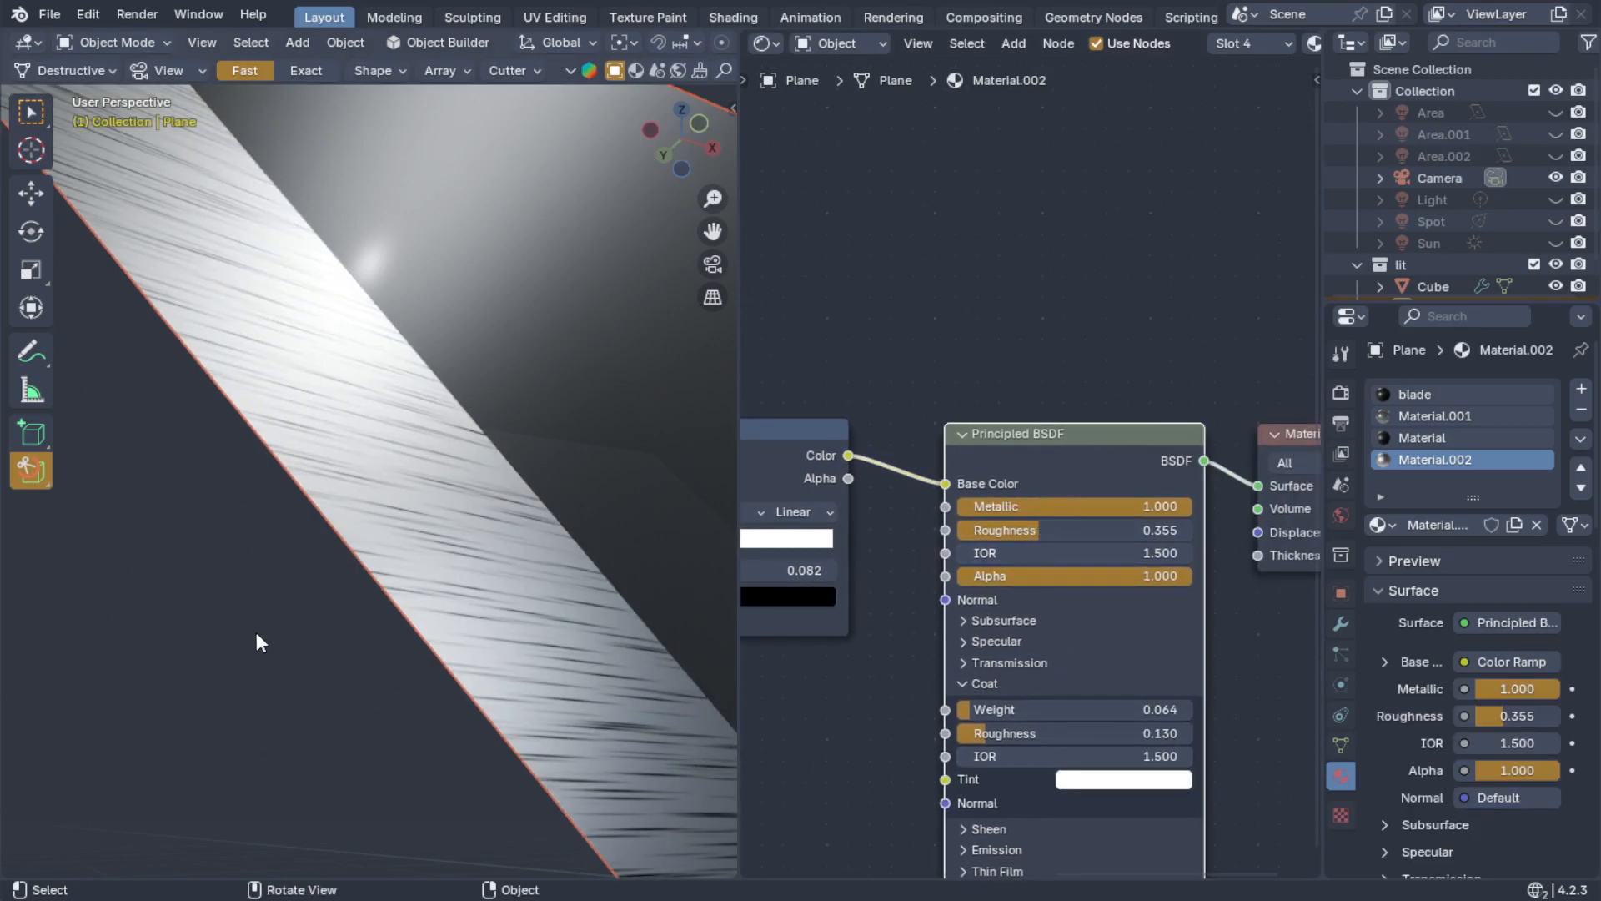
- Widen the Color Ramp's gradient by moving the white stop farther from the black one and the black stop to 0.000
middle_click_drag(841, 730, 1049, 695)
scroll(926, 667, "up", 5)
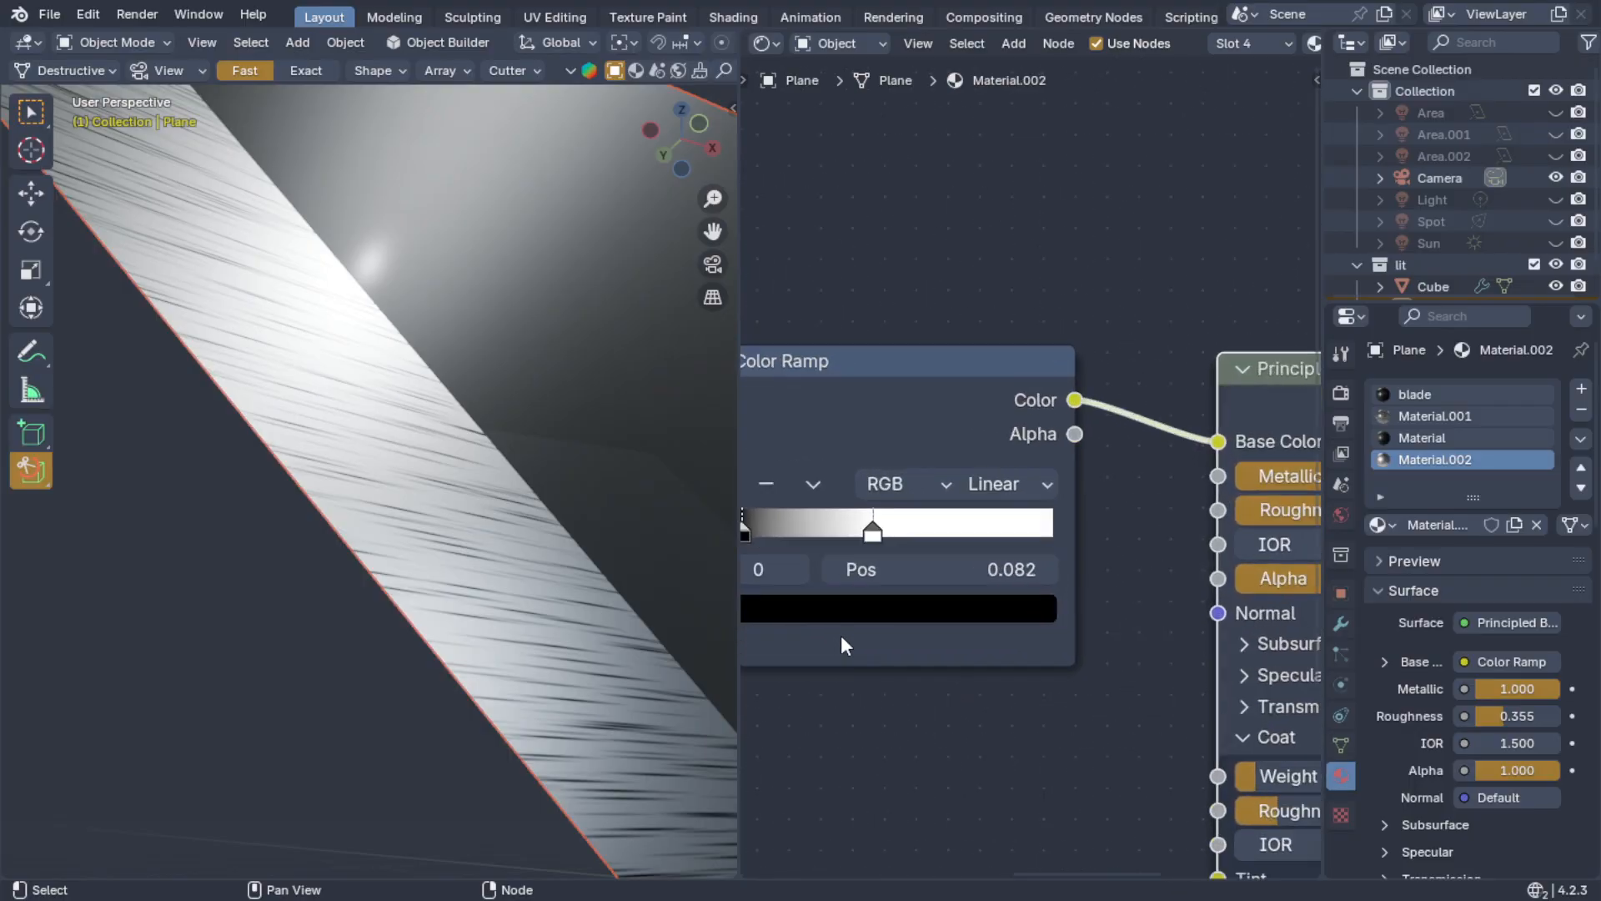
mouse_move(872, 531)
left_mouse_down()
mouse_move(997, 529)
mouse_move(799, 532)
mouse_move(935, 531)
left_mouse_up()
mouse_move(746, 533)
left_mouse_down()
mouse_move(809, 528)
mouse_move(715, 532)
left_mouse_up()
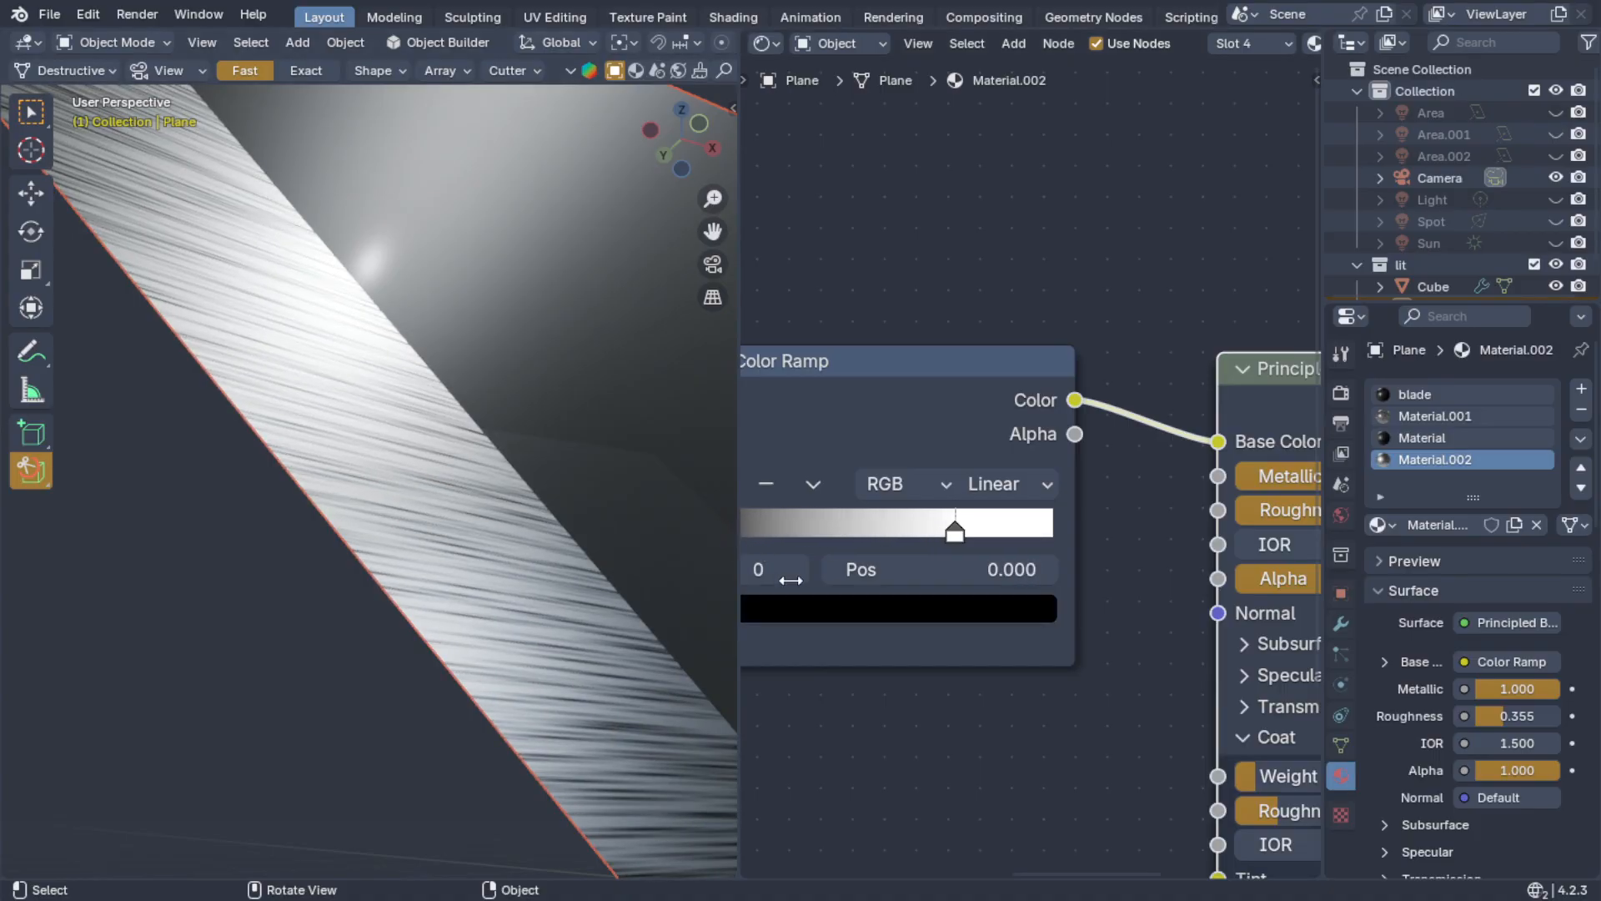
- Lighten the Color Ramp's black stop to a light grey
left_click(814, 609)
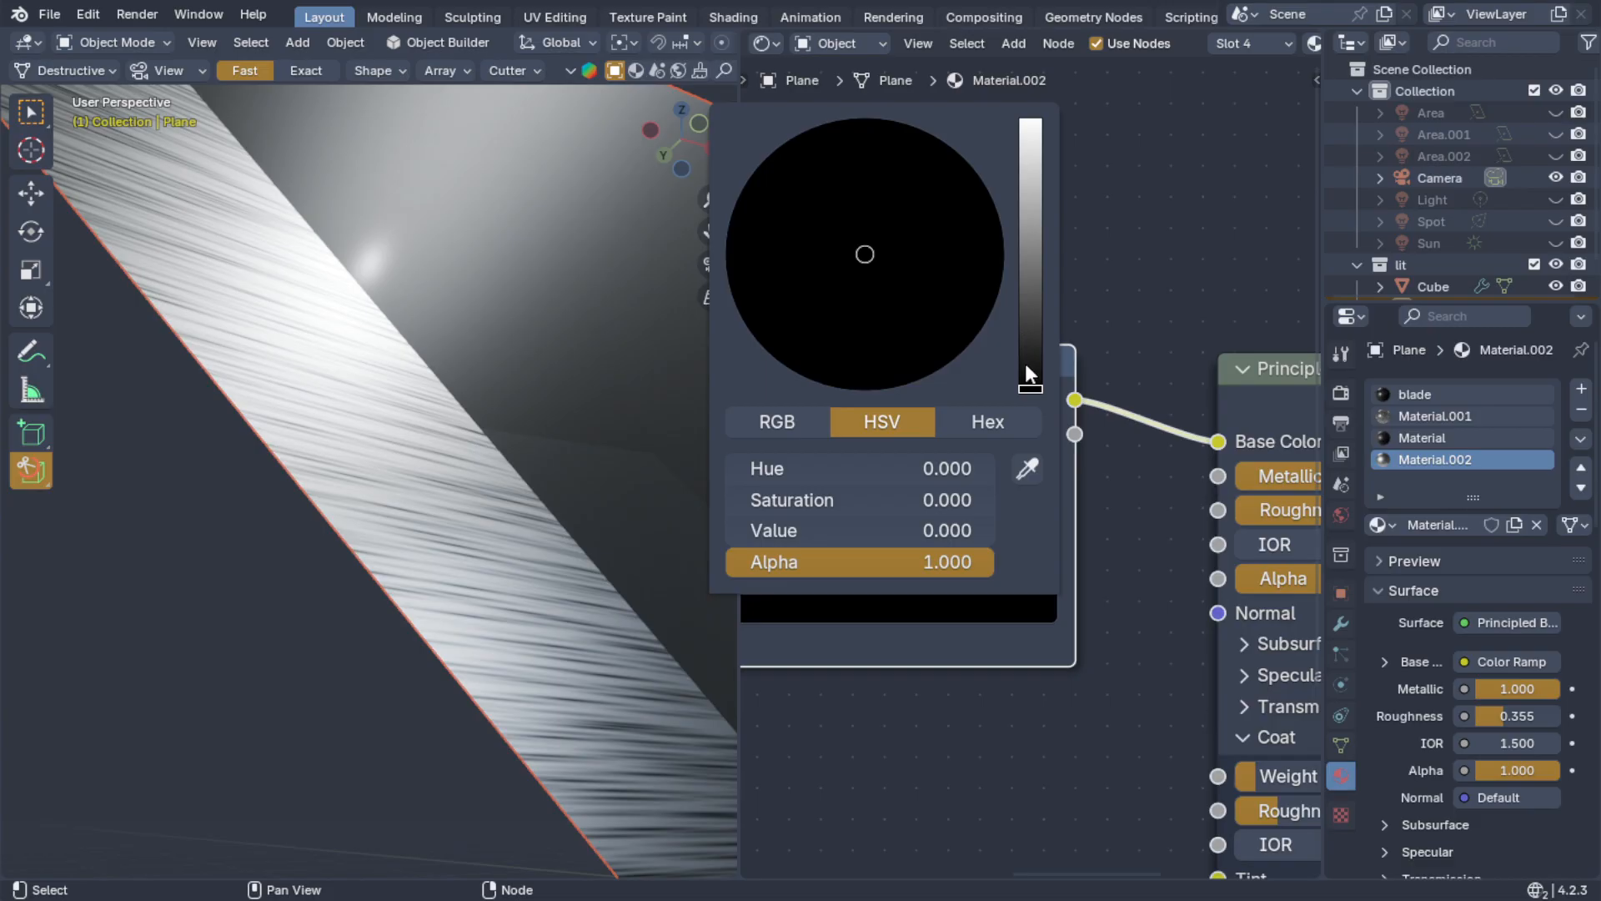
left_click_drag(1030, 387, 1031, 322)
left_click(1030, 241)
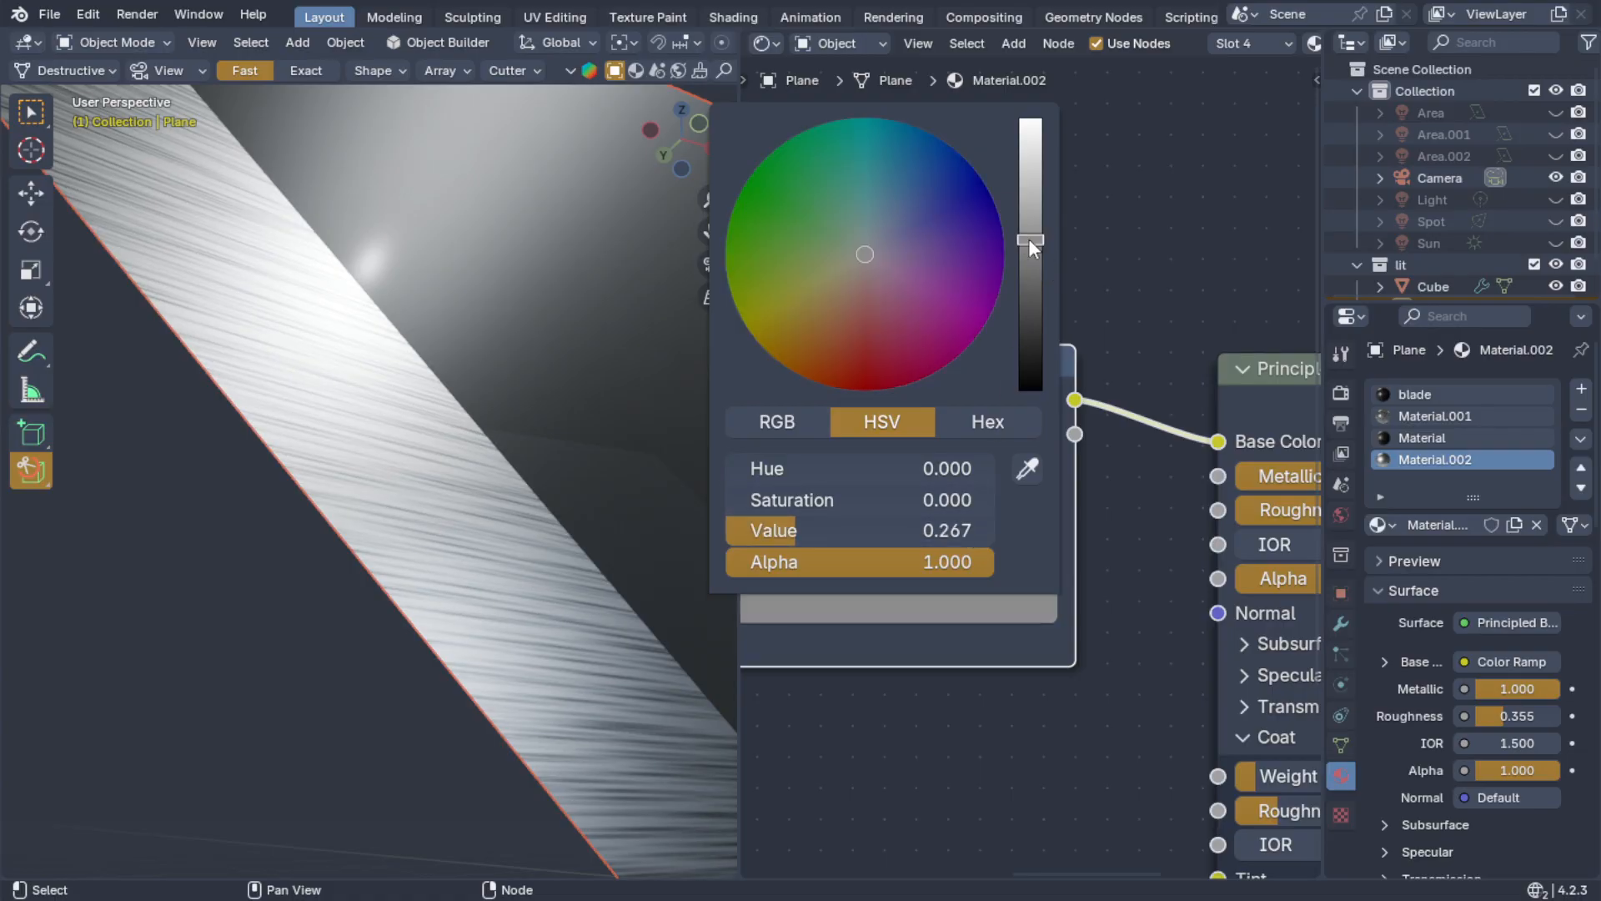
left_click(1030, 199)
- Examine the streaked metal on the cutting edge from several angles and distances
middle_click_drag(584, 667, 427, 589)
middle_click_drag(414, 518, 426, 558)
scroll(458, 556, "down", 1)
scroll(458, 556, "up", 3)
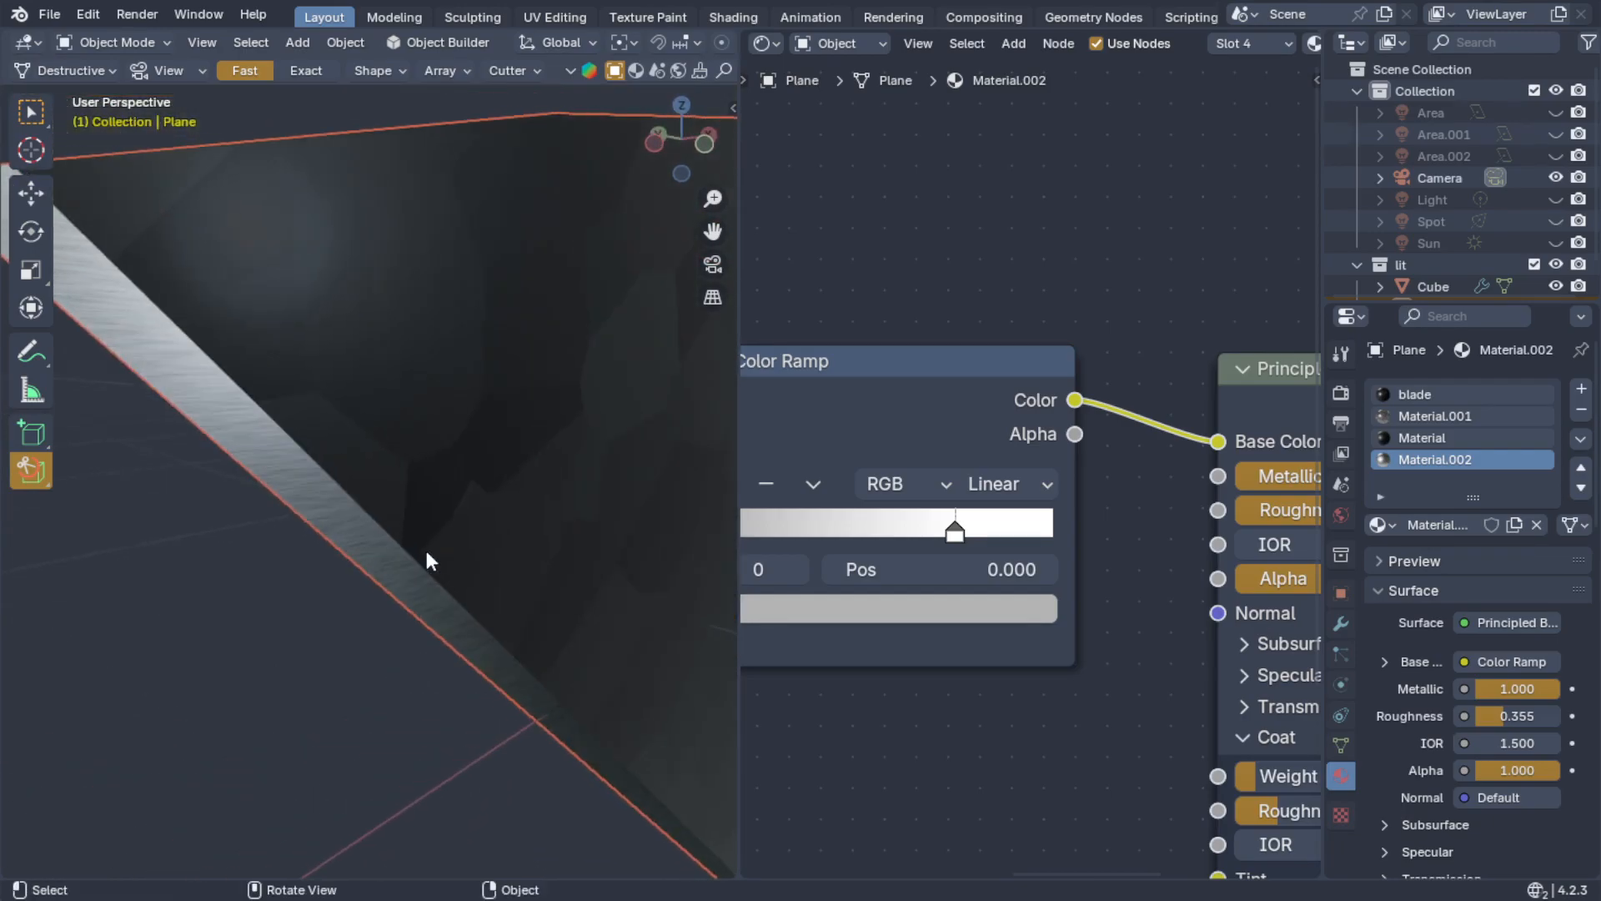
scroll(297, 447, "down", 2)
middle_click_drag(297, 447, 309, 498)
scroll(306, 437, "up", 2)
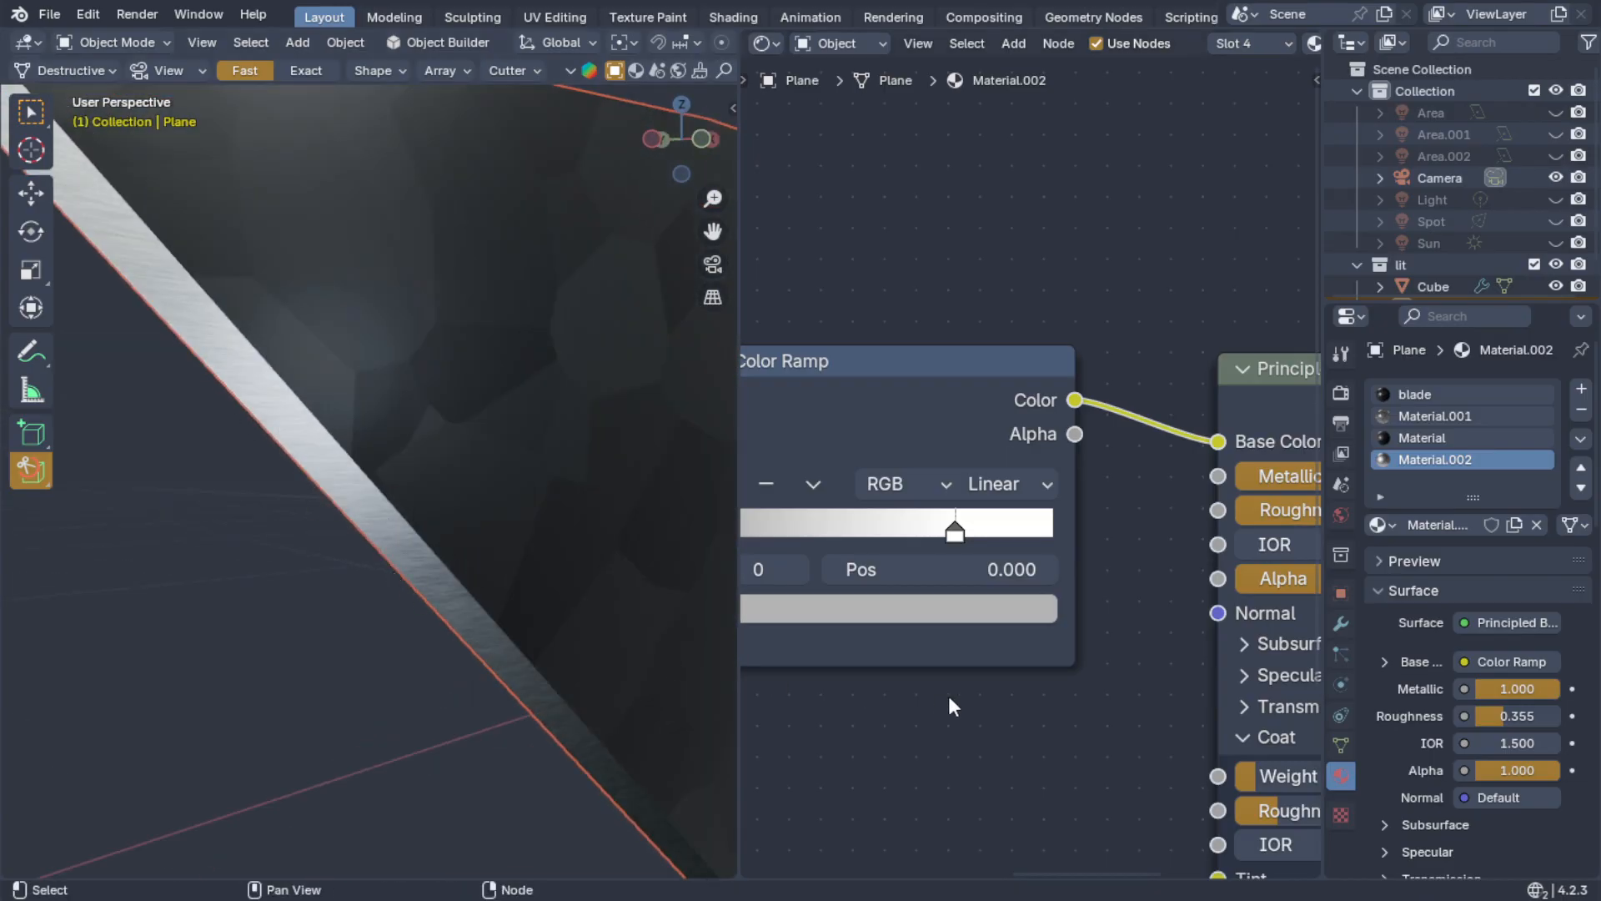
middle_click_drag(526, 647, 538, 584)
scroll(503, 442, "up", 3)
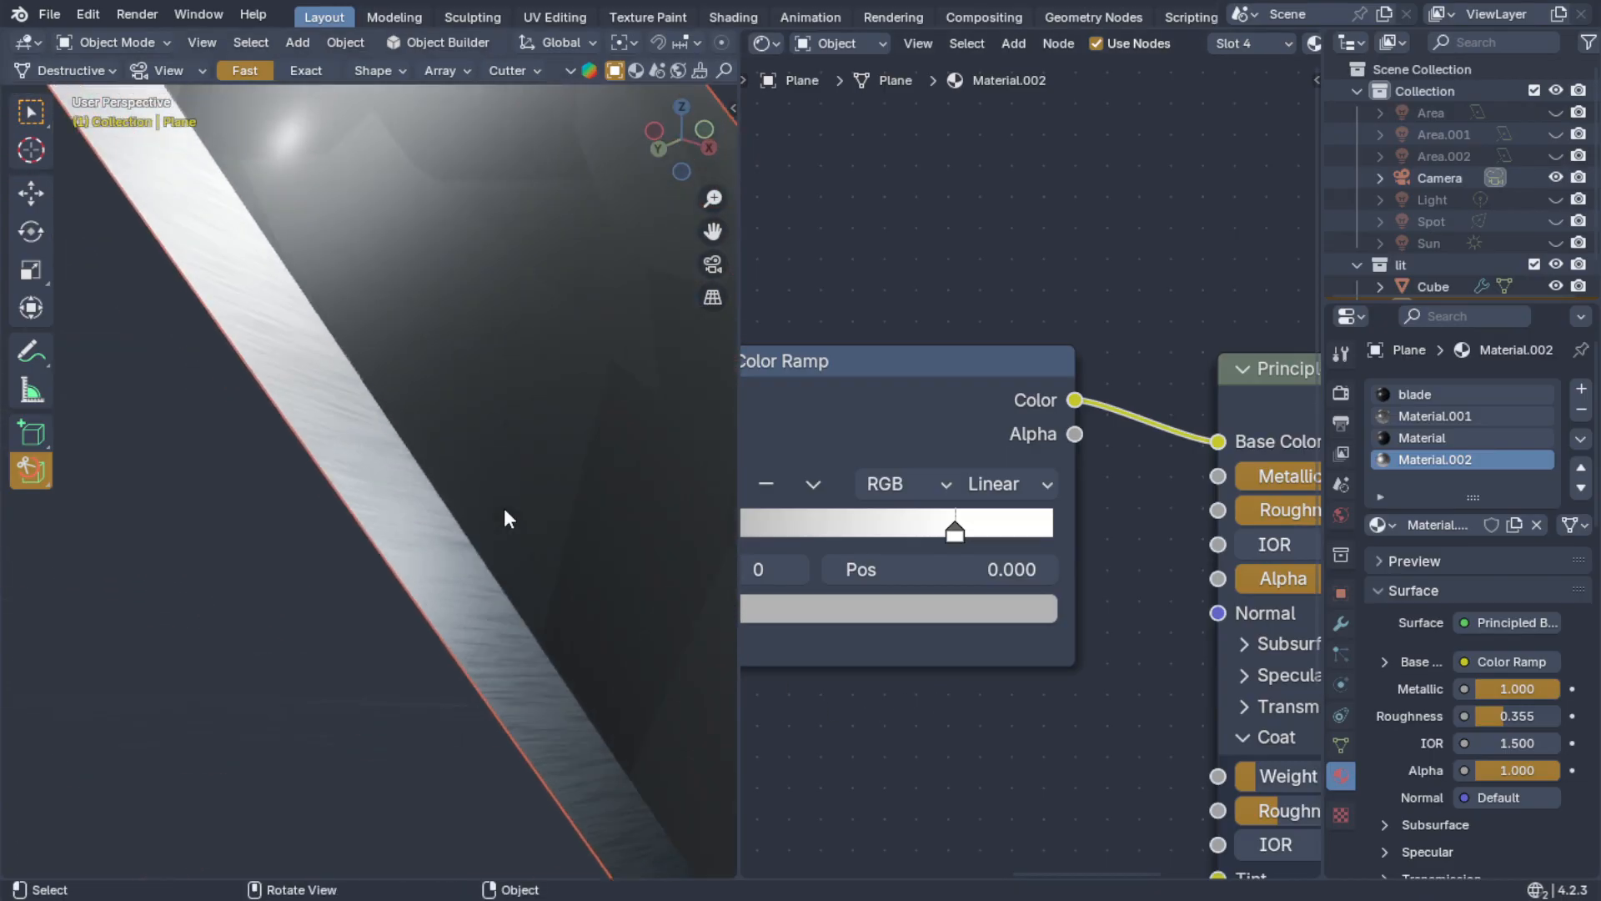
middle_click_drag(494, 498, 584, 651)
- Shift the Color Ramp away from the Principled BSDF and add a Bump node below it
scroll(858, 723, "down", 3)
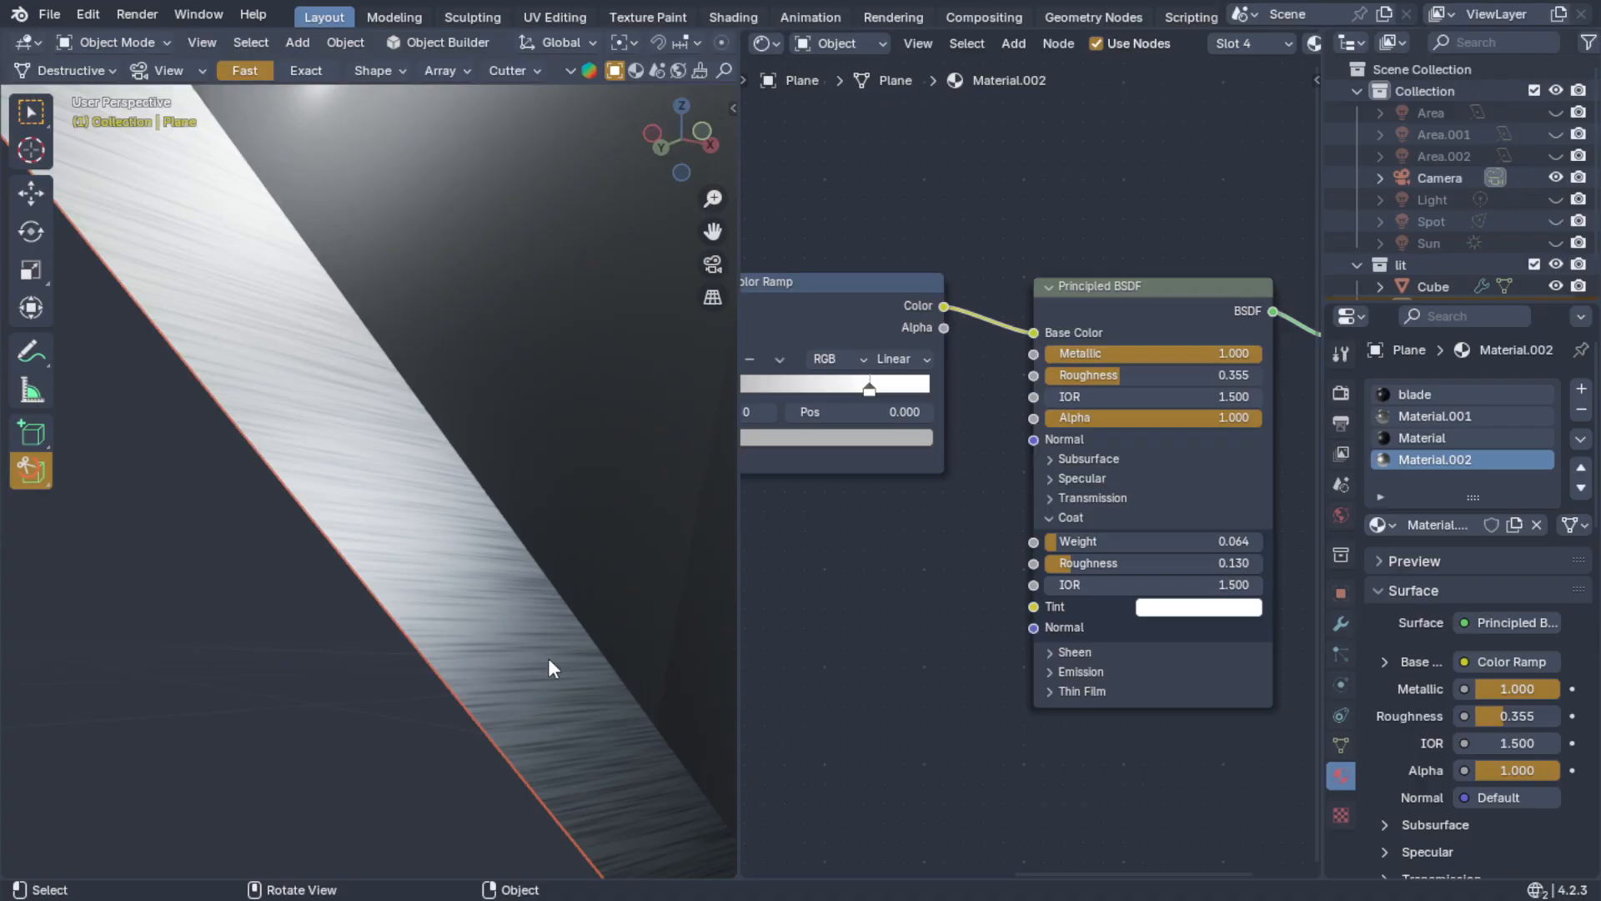
middle_click_drag(842, 647, 948, 605)
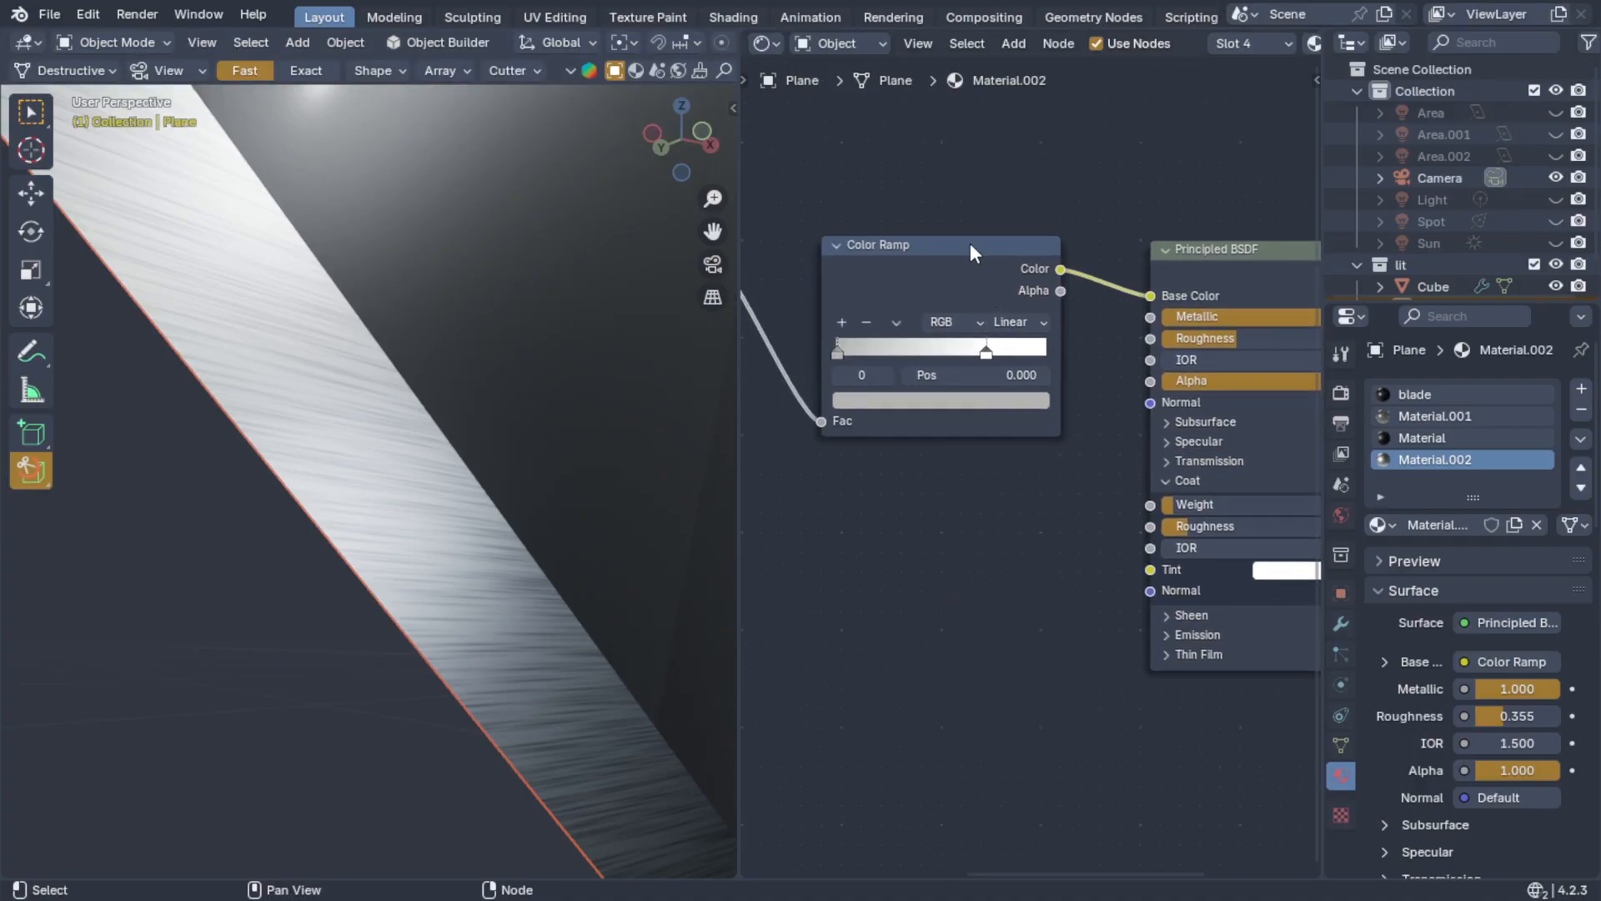
left_click_drag(969, 243, 920, 242)
key("shift+a")
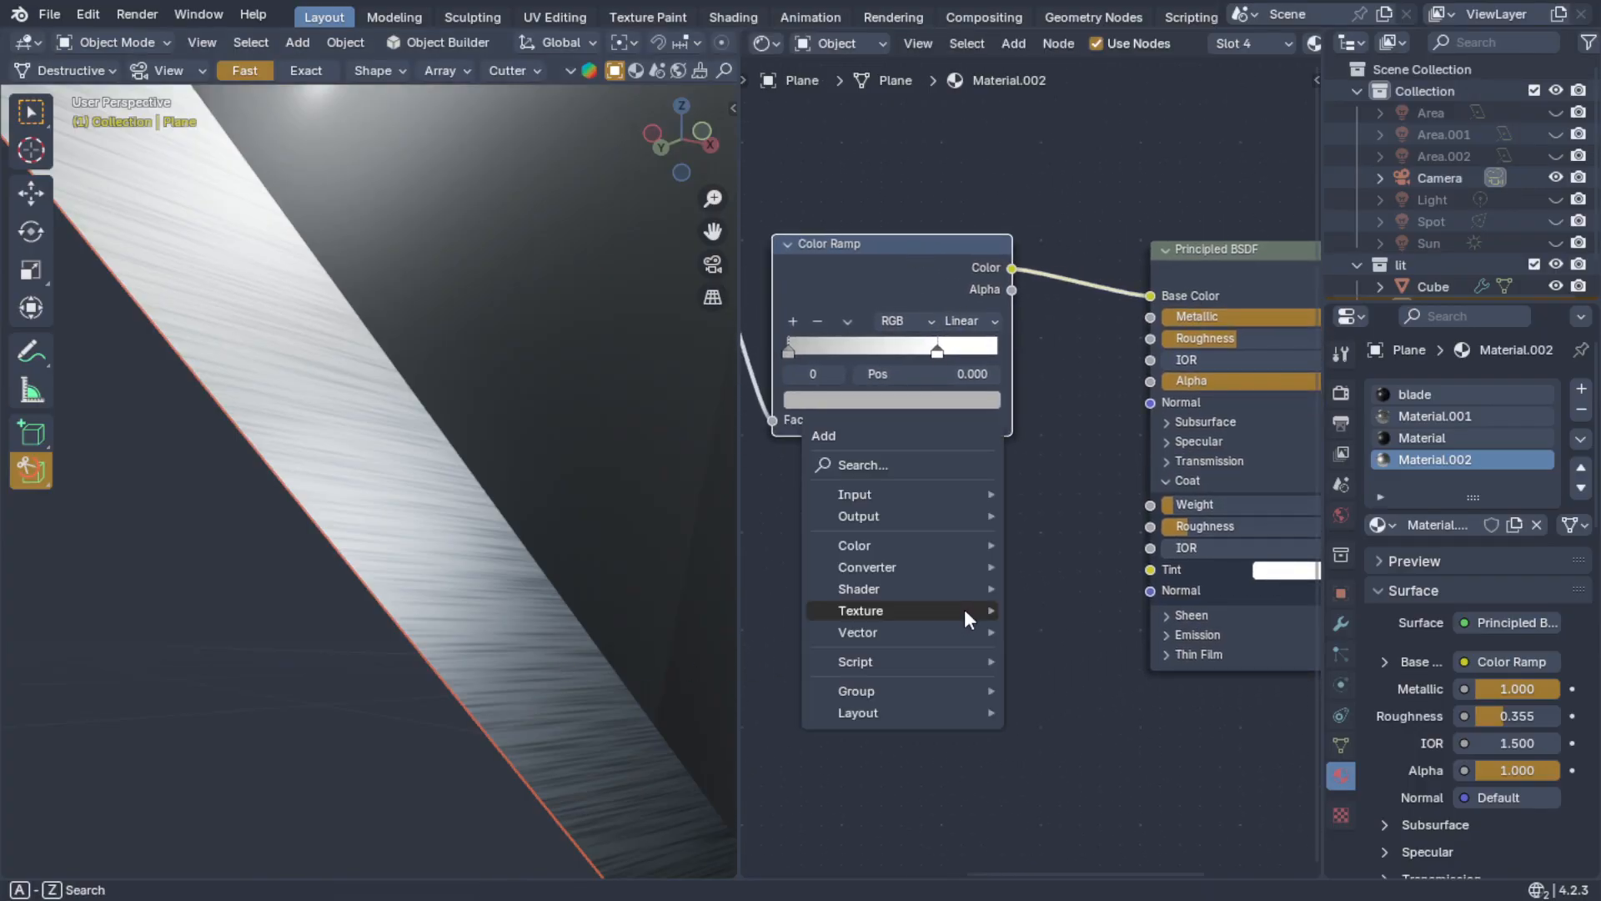
left_click(916, 463)
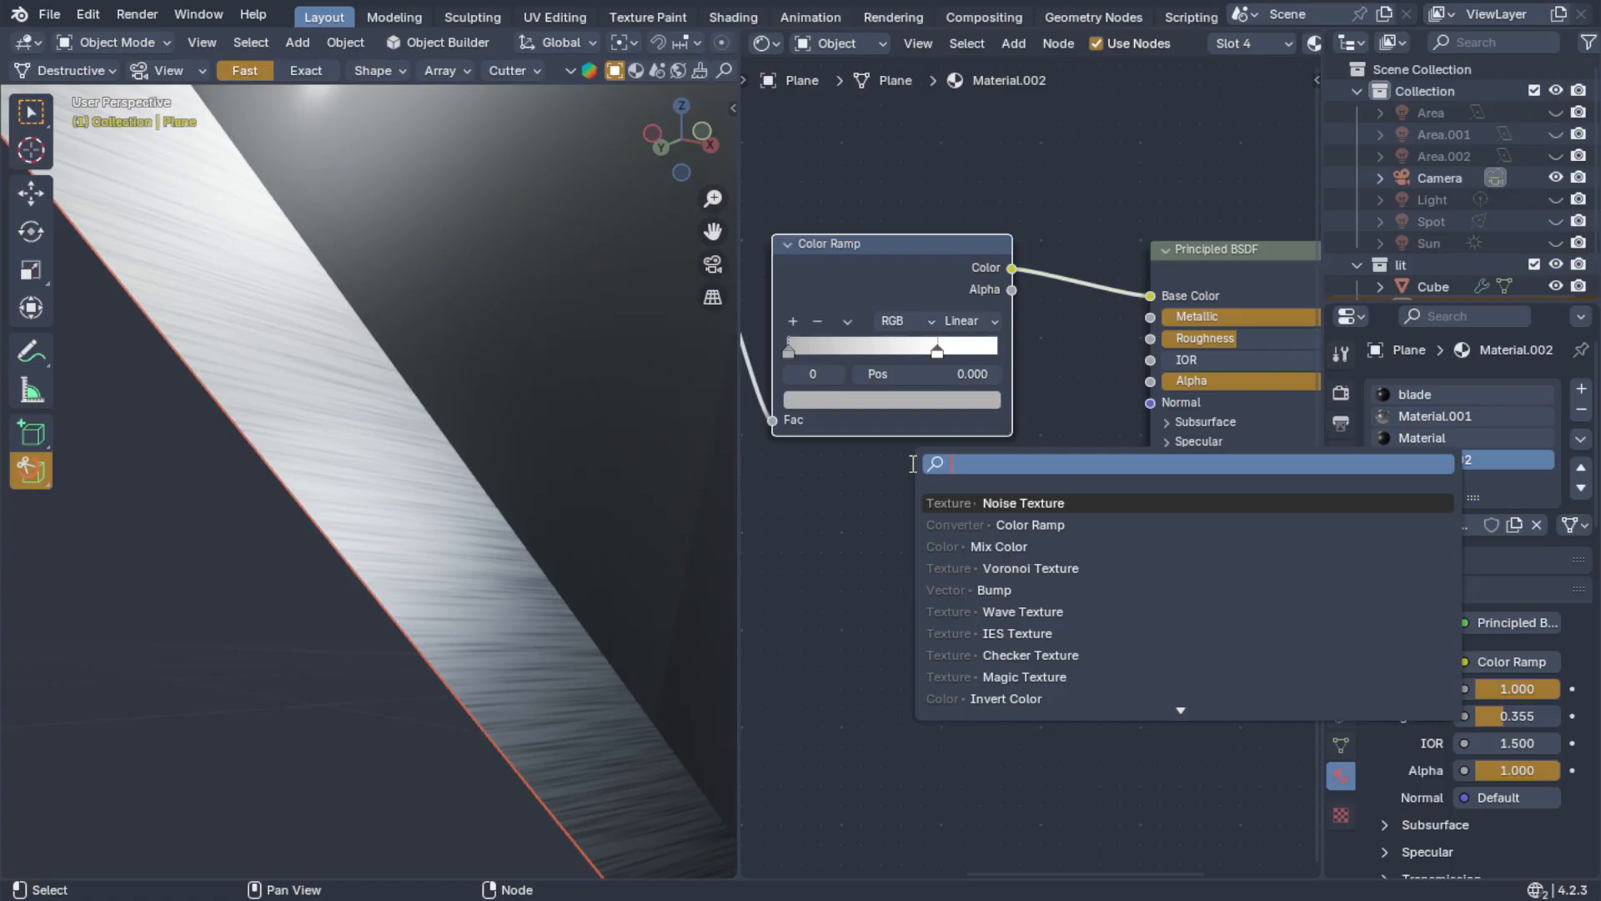
type("boum")
key("BackSpace")
key("BackSpace")
key("BackSpace")
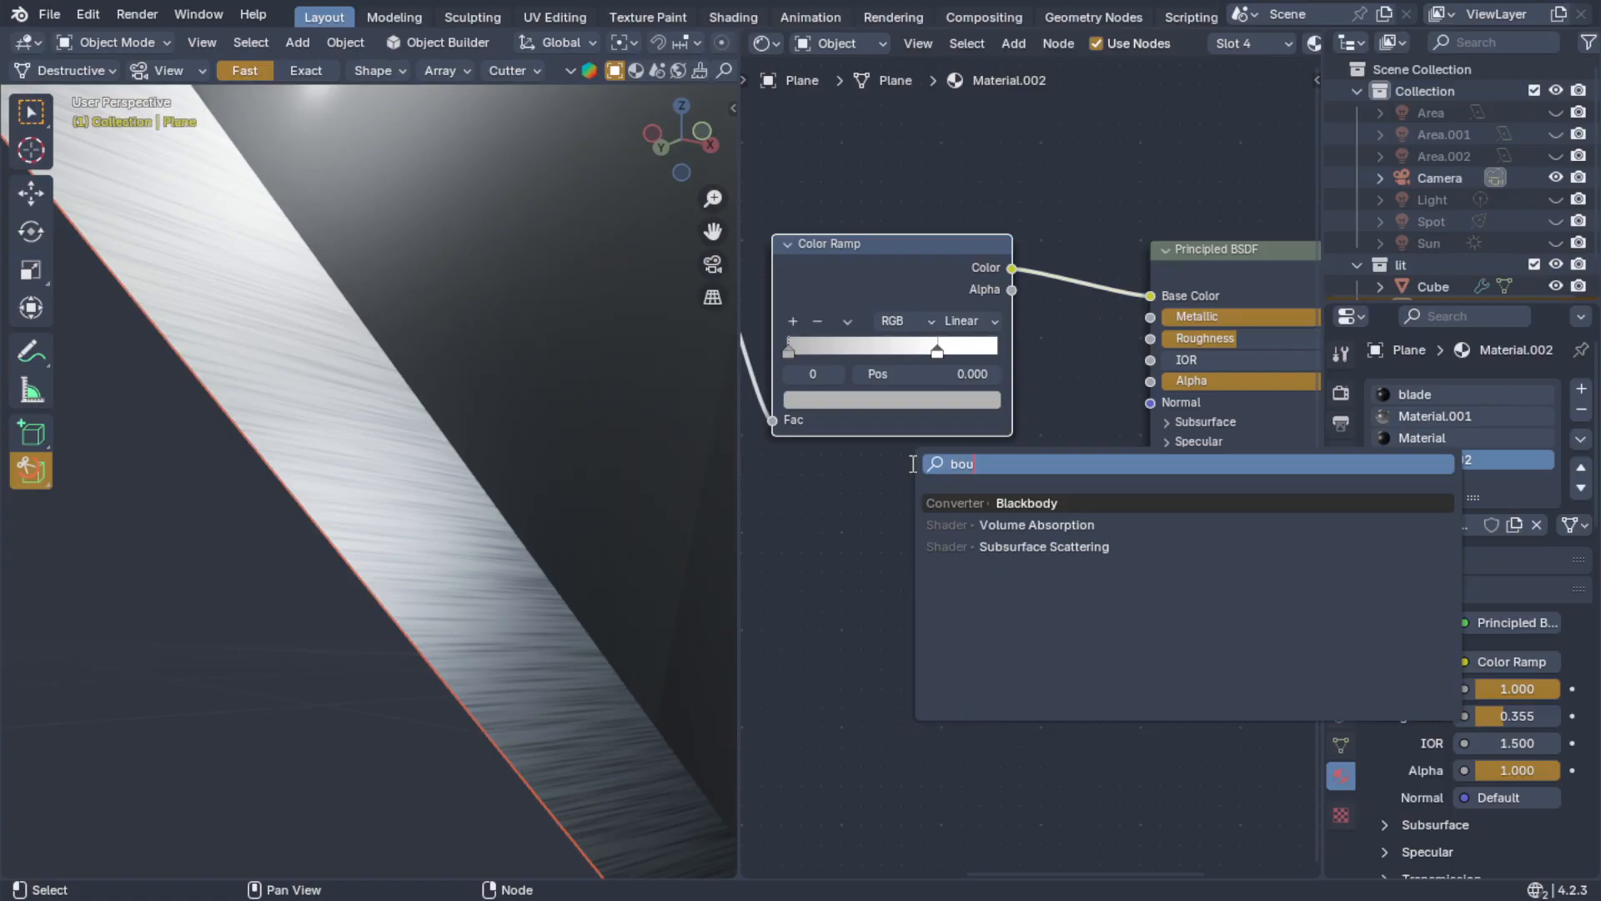
type("ump")
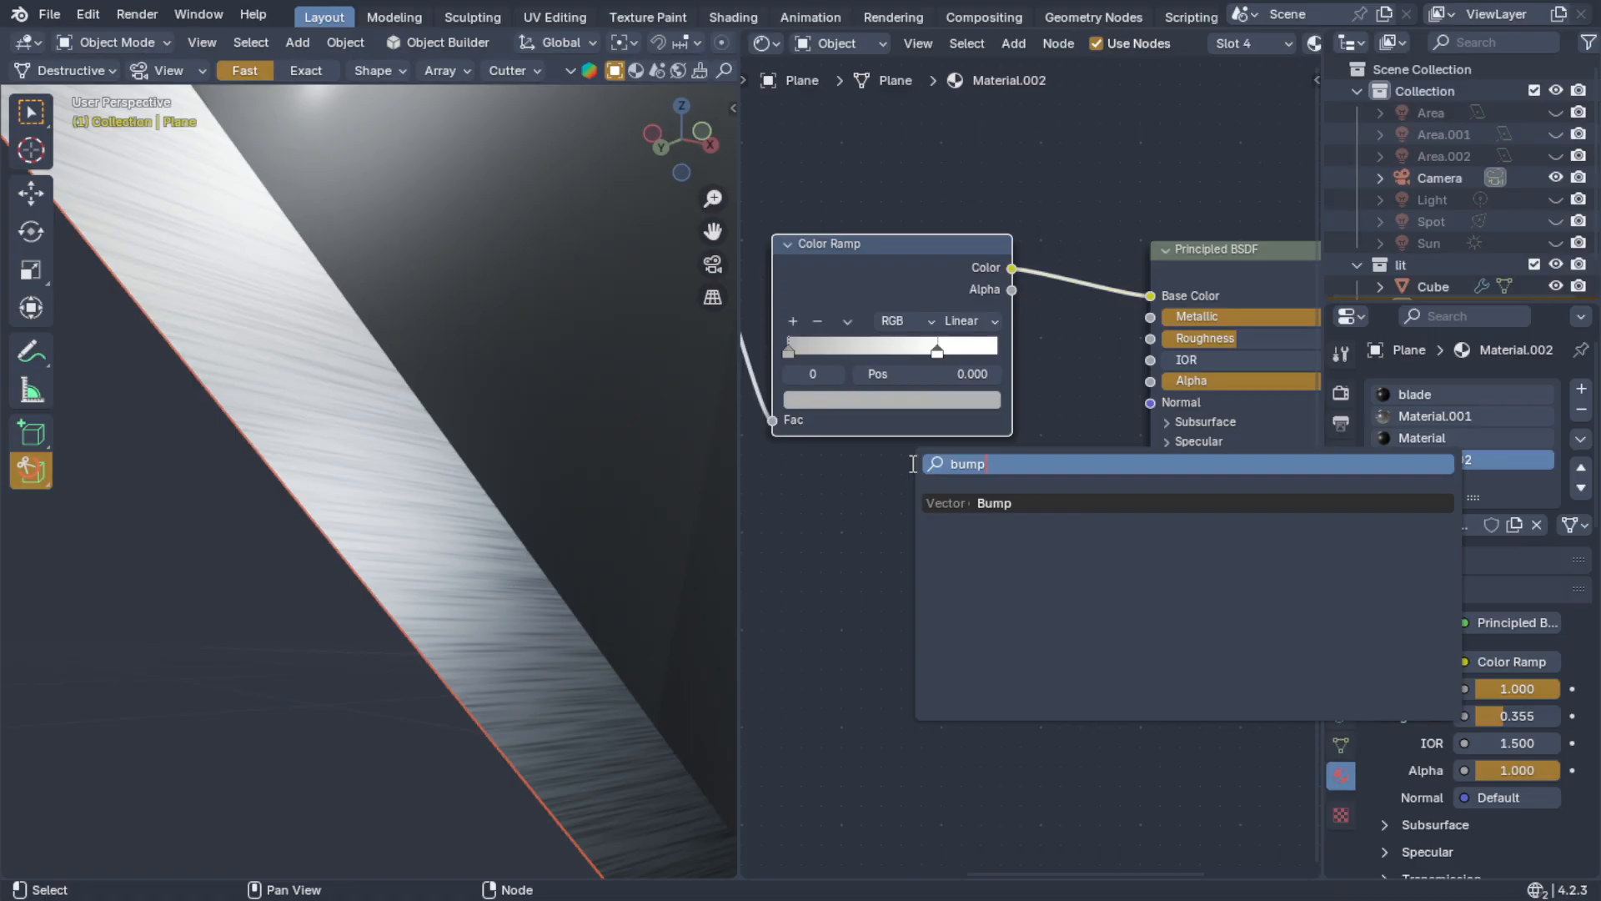
key("Return")
left_click(899, 507)
mouse_move(903, 508)
middle_mouse_down()
mouse_move(1004, 512)
mouse_move(897, 509)
middle_mouse_up()
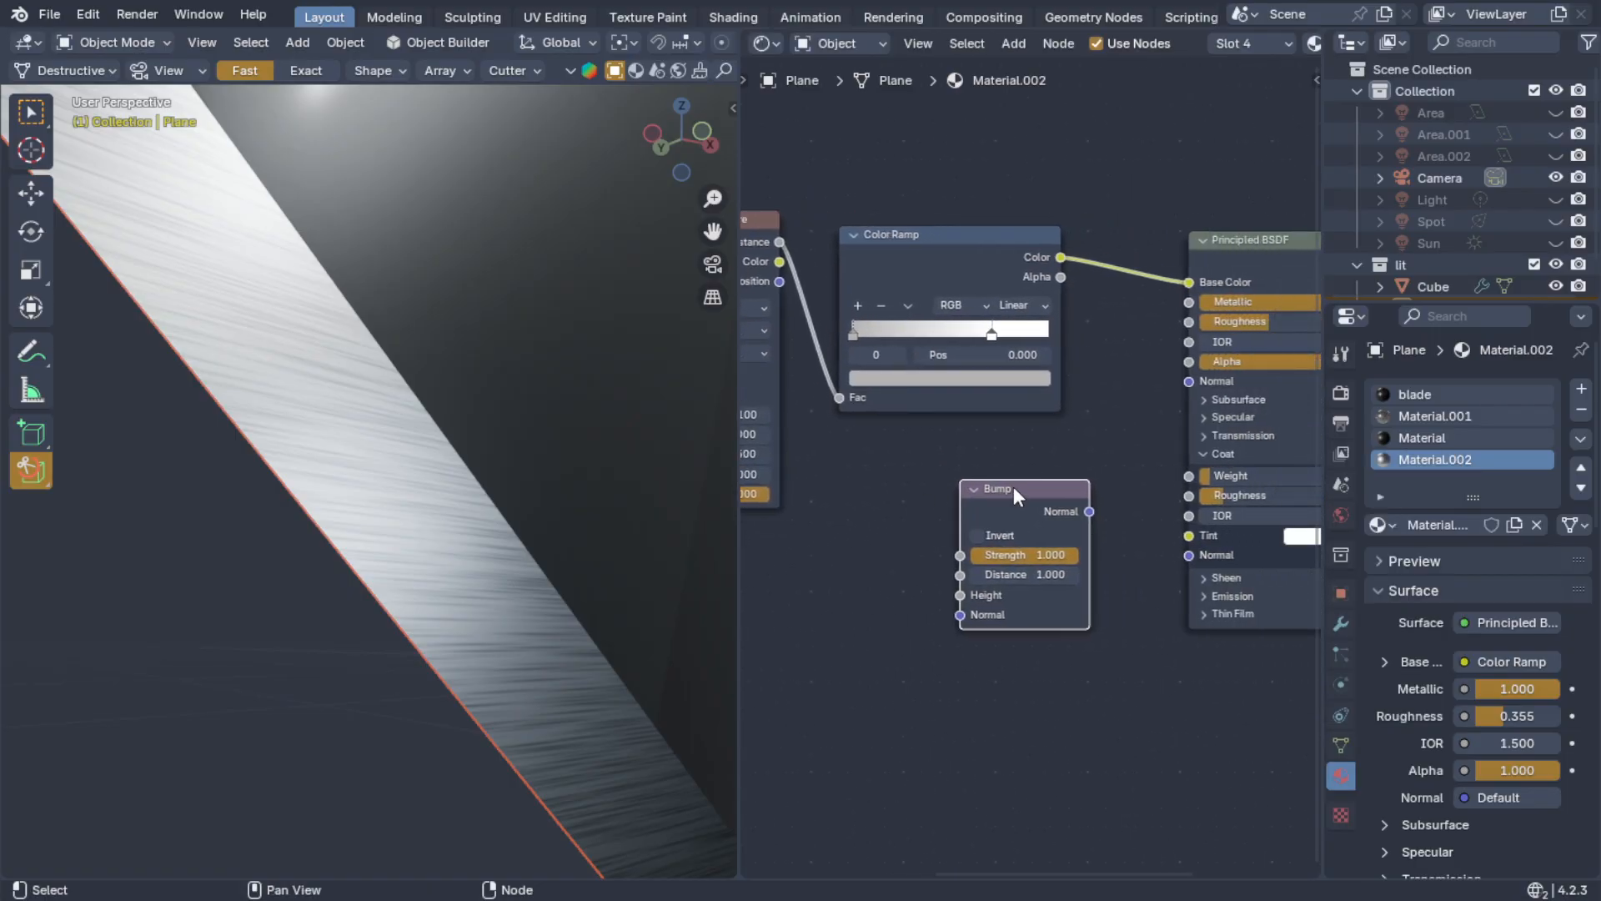
- Connect the Color Ramp's Color output to the Bump's Height and the Bump's Normal output to the Principled BSDF's Normal
left_click_drag(1060, 258, 1060, 285)
left_click_drag(939, 583, 951, 596)
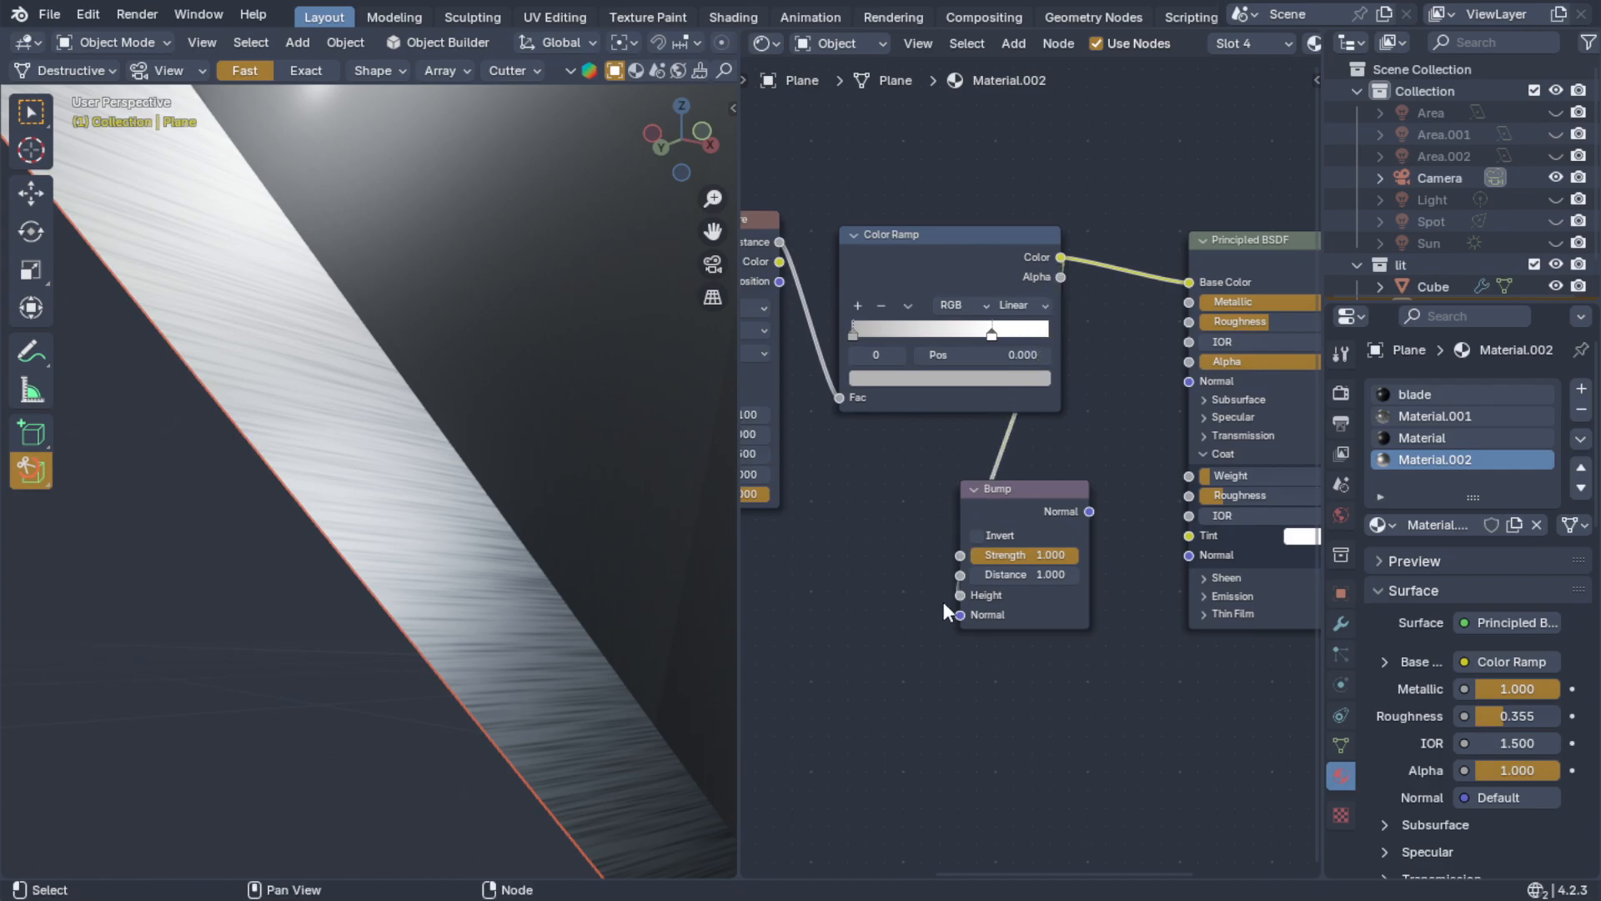
middle_click_drag(1107, 494, 1054, 537)
left_click_drag(1035, 554, 1035, 552)
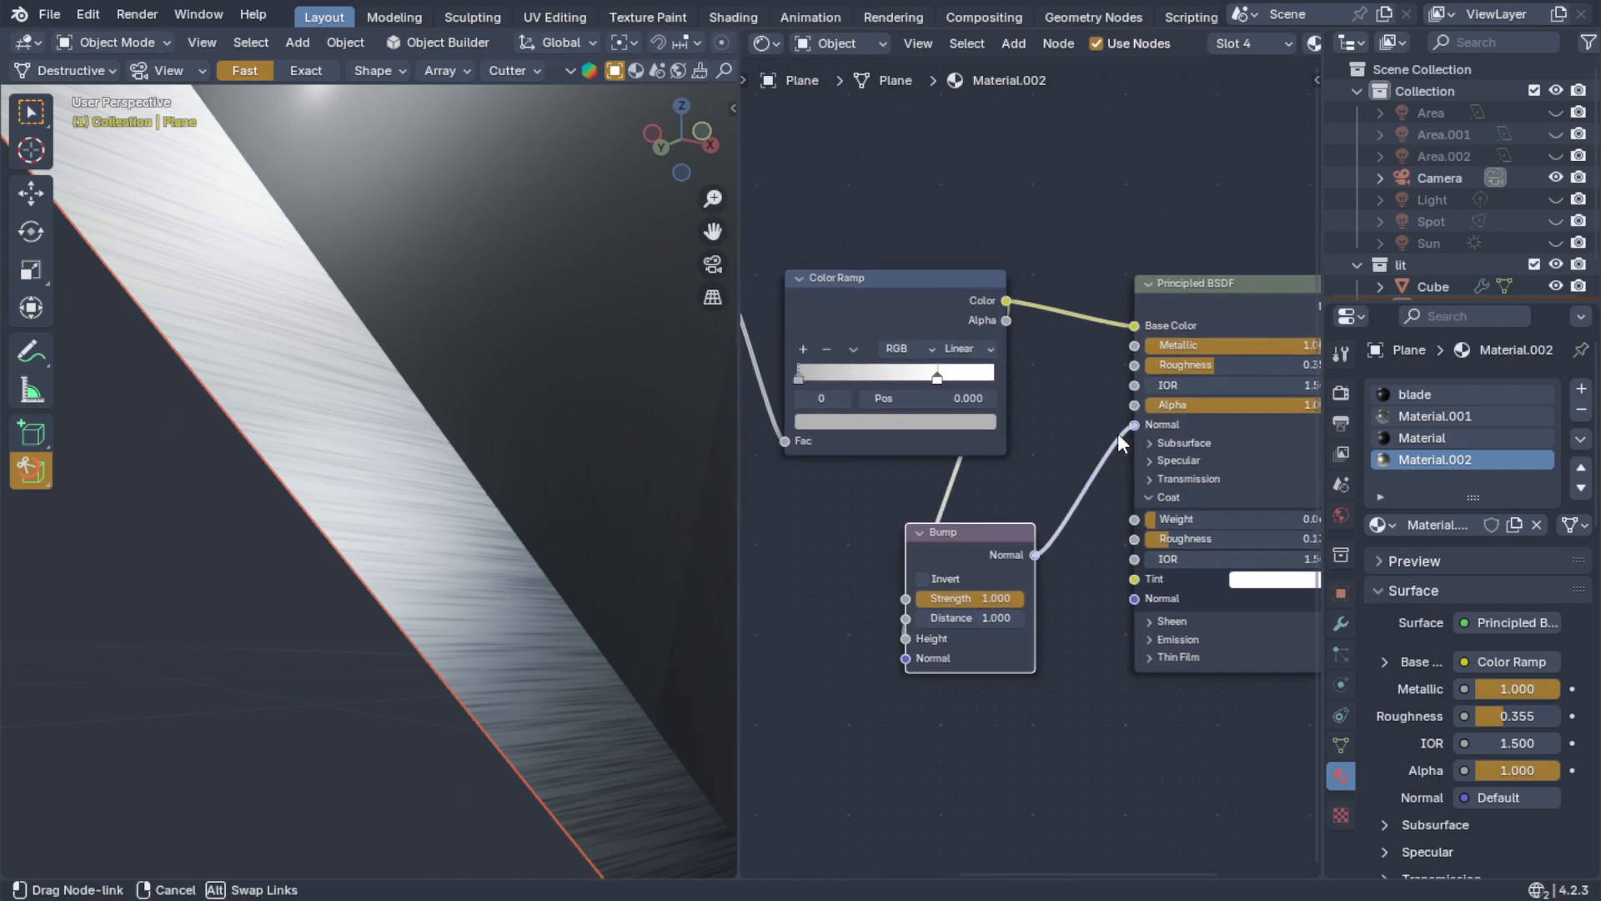
left_click_drag(1117, 432, 1120, 431)
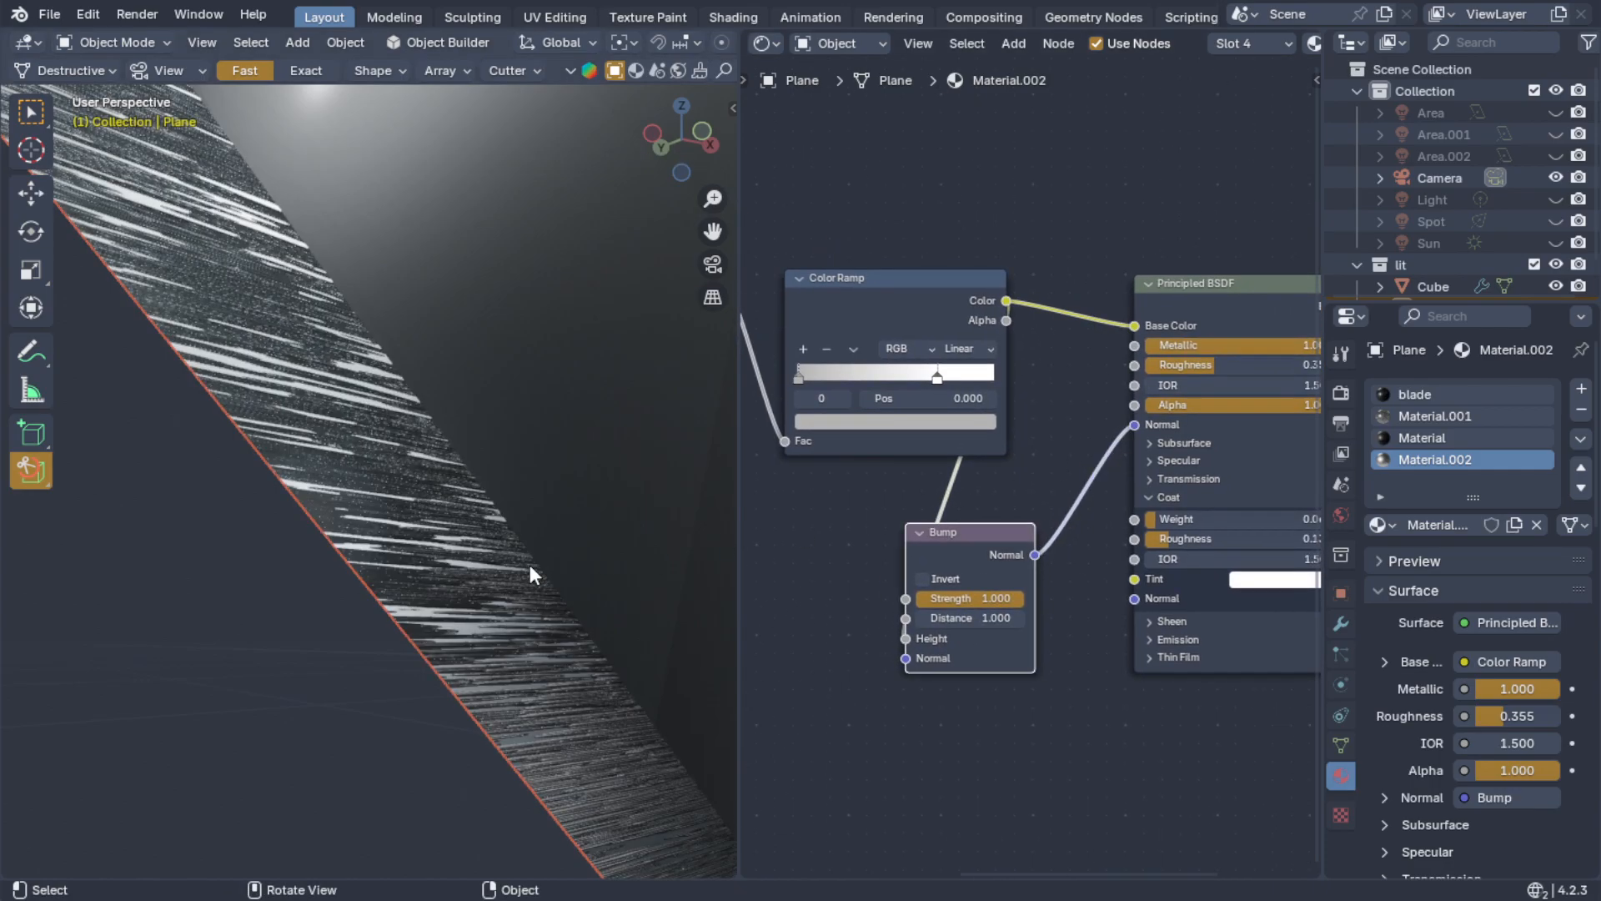
- Move the Color Ramp's white stop to 1.000 and set the Bump strength to 0.042
mouse_move(484, 548)
middle_mouse_down()
mouse_move(441, 491)
mouse_move(358, 527)
mouse_move(273, 500)
mouse_move(243, 392)
mouse_move(253, 362)
mouse_move(334, 466)
mouse_move(584, 584)
middle_mouse_up()
scroll(358, 528, "up", 4)
mouse_move(977, 600)
left_mouse_down()
mouse_move(867, 601)
mouse_move(889, 601)
left_mouse_up()
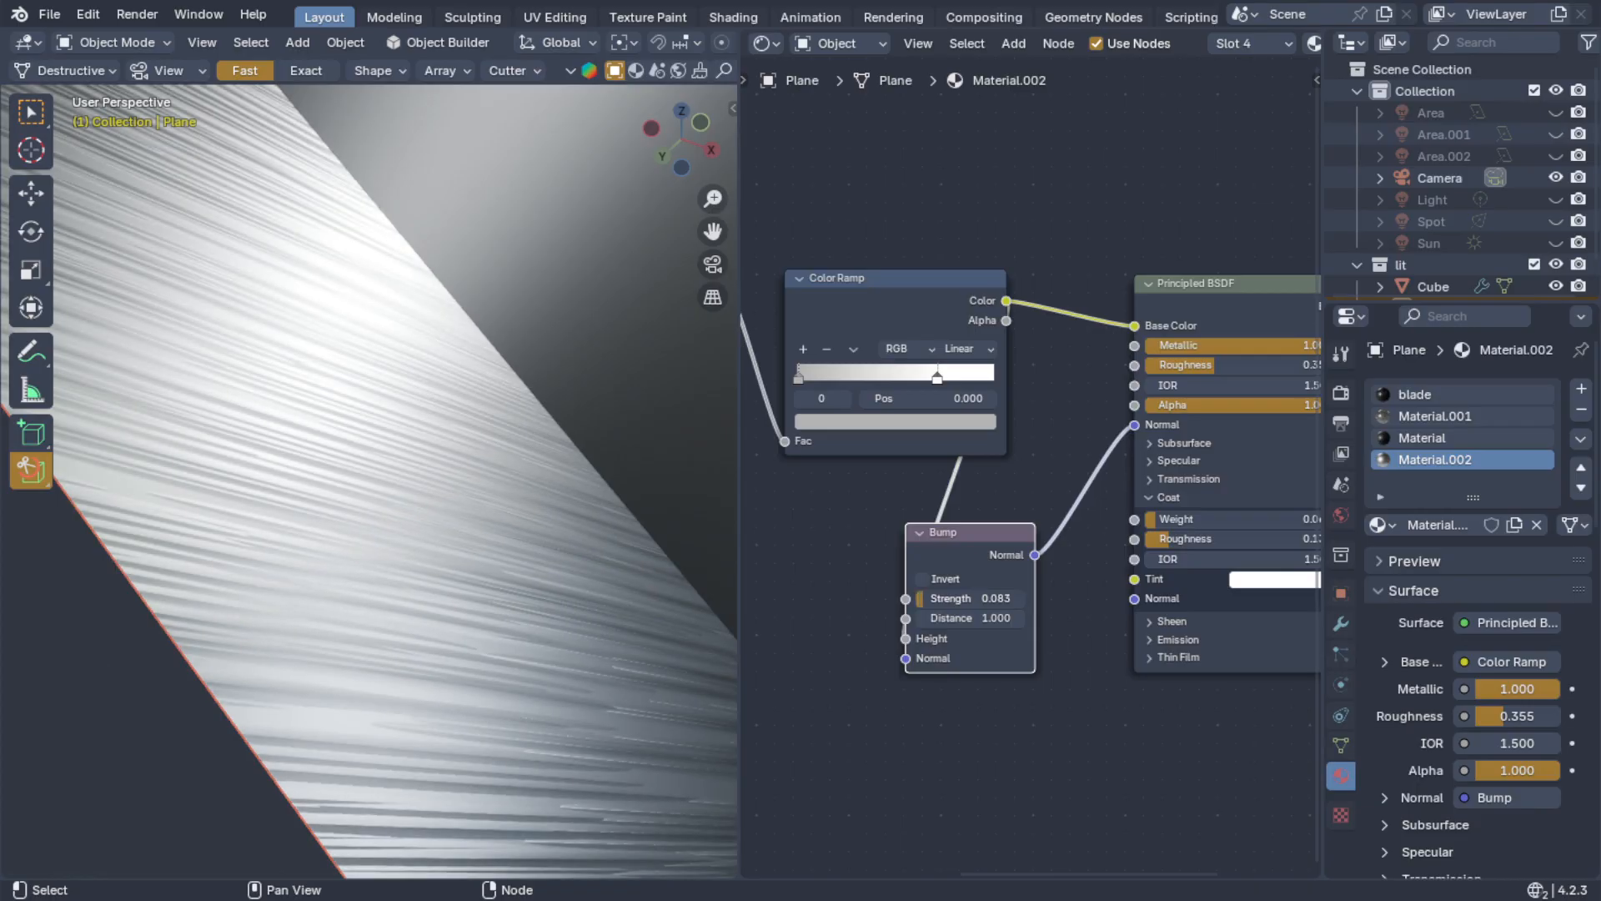
left_click_drag(942, 379, 1001, 377)
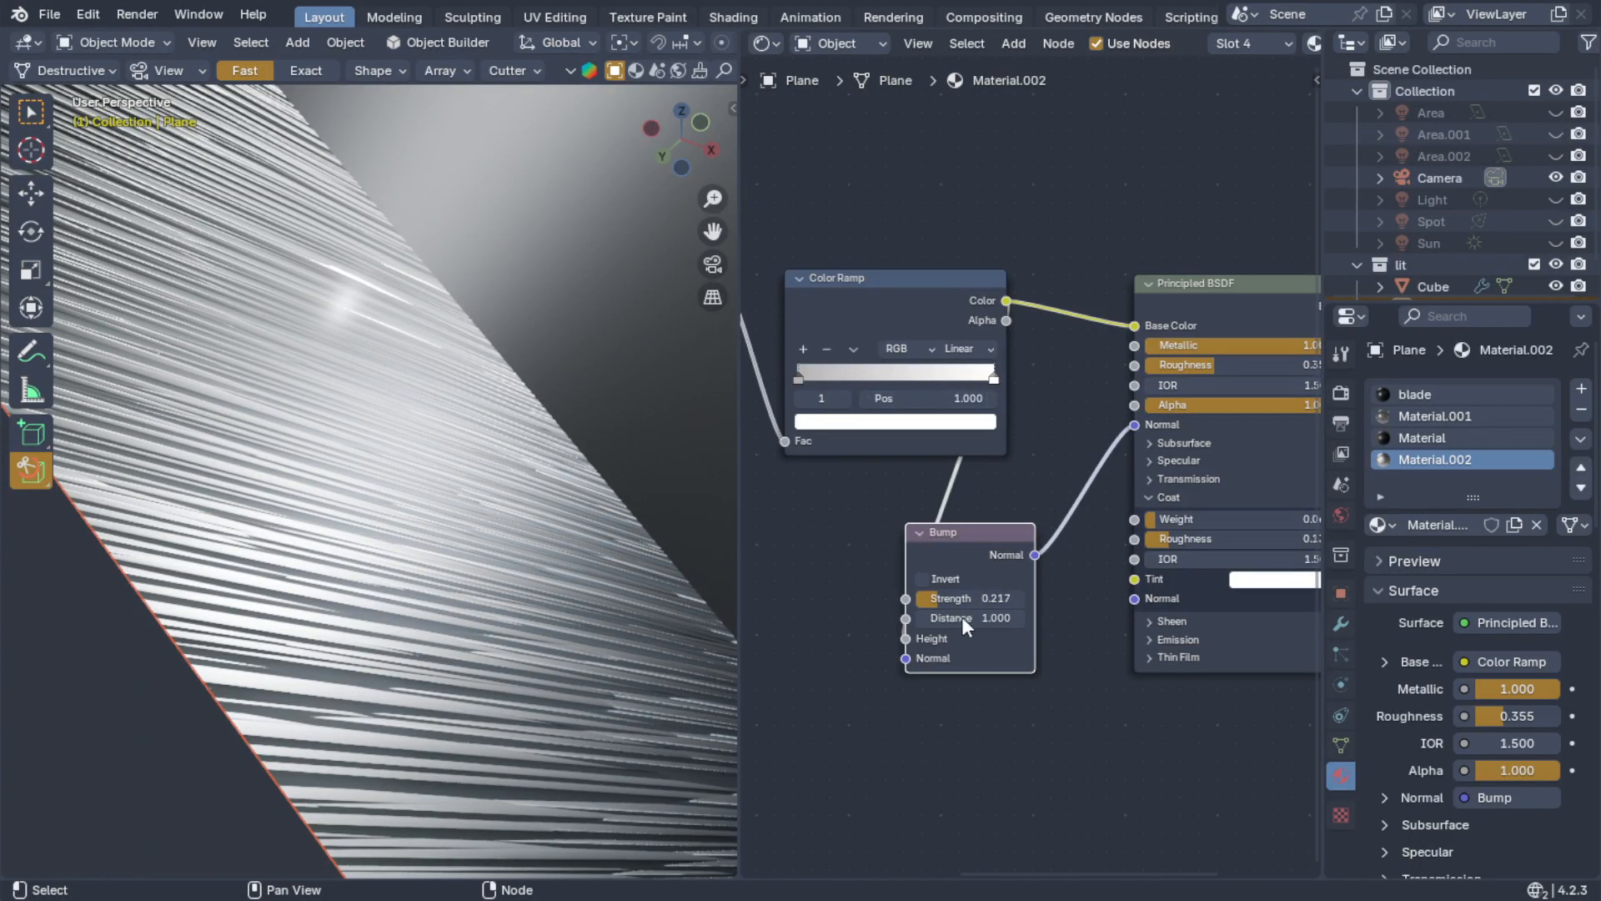
left_click_drag(951, 599, 925, 599)
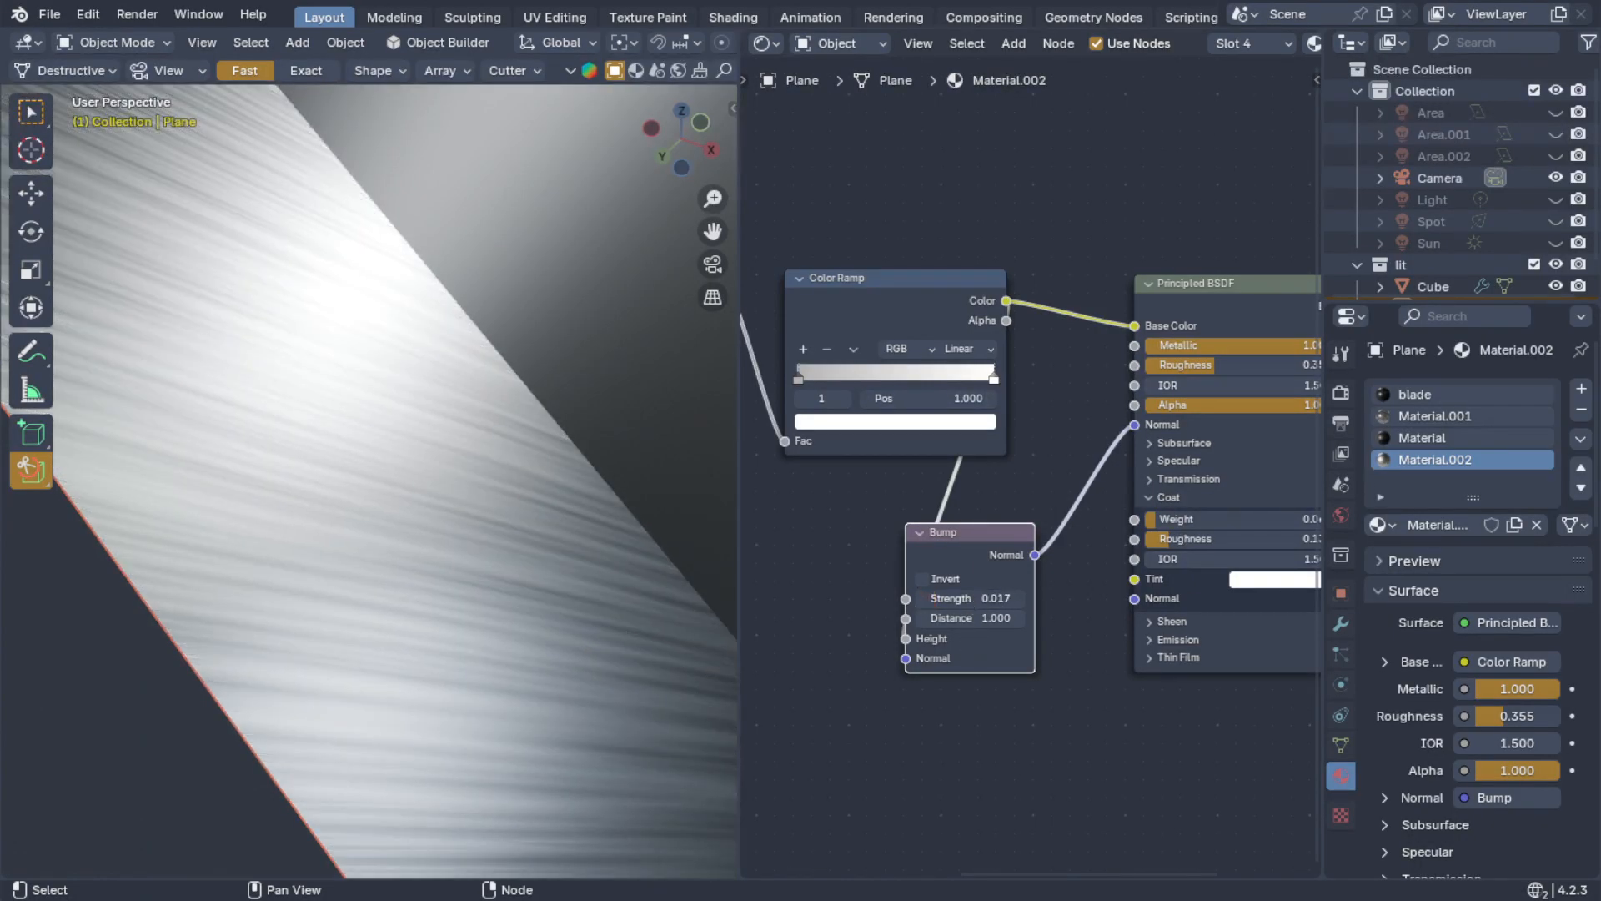
left_click_drag(926, 599, 938, 598)
mouse_move(369, 606)
middle_mouse_down()
mouse_move(453, 727)
mouse_move(304, 640)
mouse_move(216, 513)
mouse_move(361, 718)
mouse_move(297, 612)
mouse_move(339, 572)
mouse_move(232, 589)
mouse_move(265, 619)
mouse_move(380, 605)
middle_mouse_up()
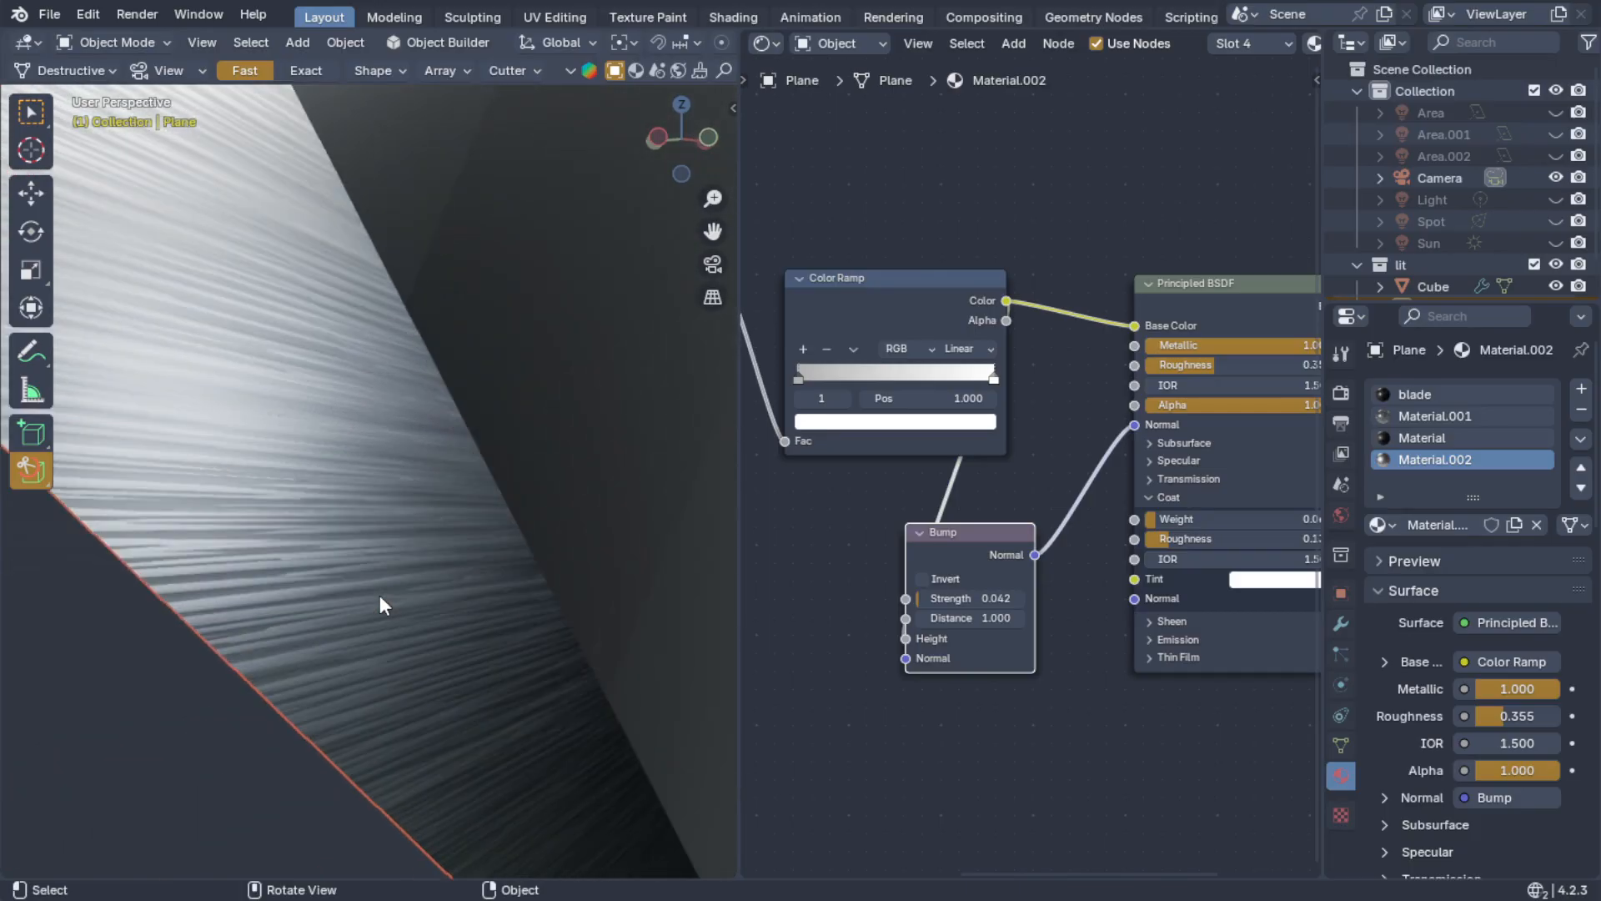
- Move the Color Ramp's light grey stop to 0.641
mouse_move(799, 377)
left_mouse_down()
mouse_move(990, 373)
mouse_move(788, 376)
left_mouse_up()
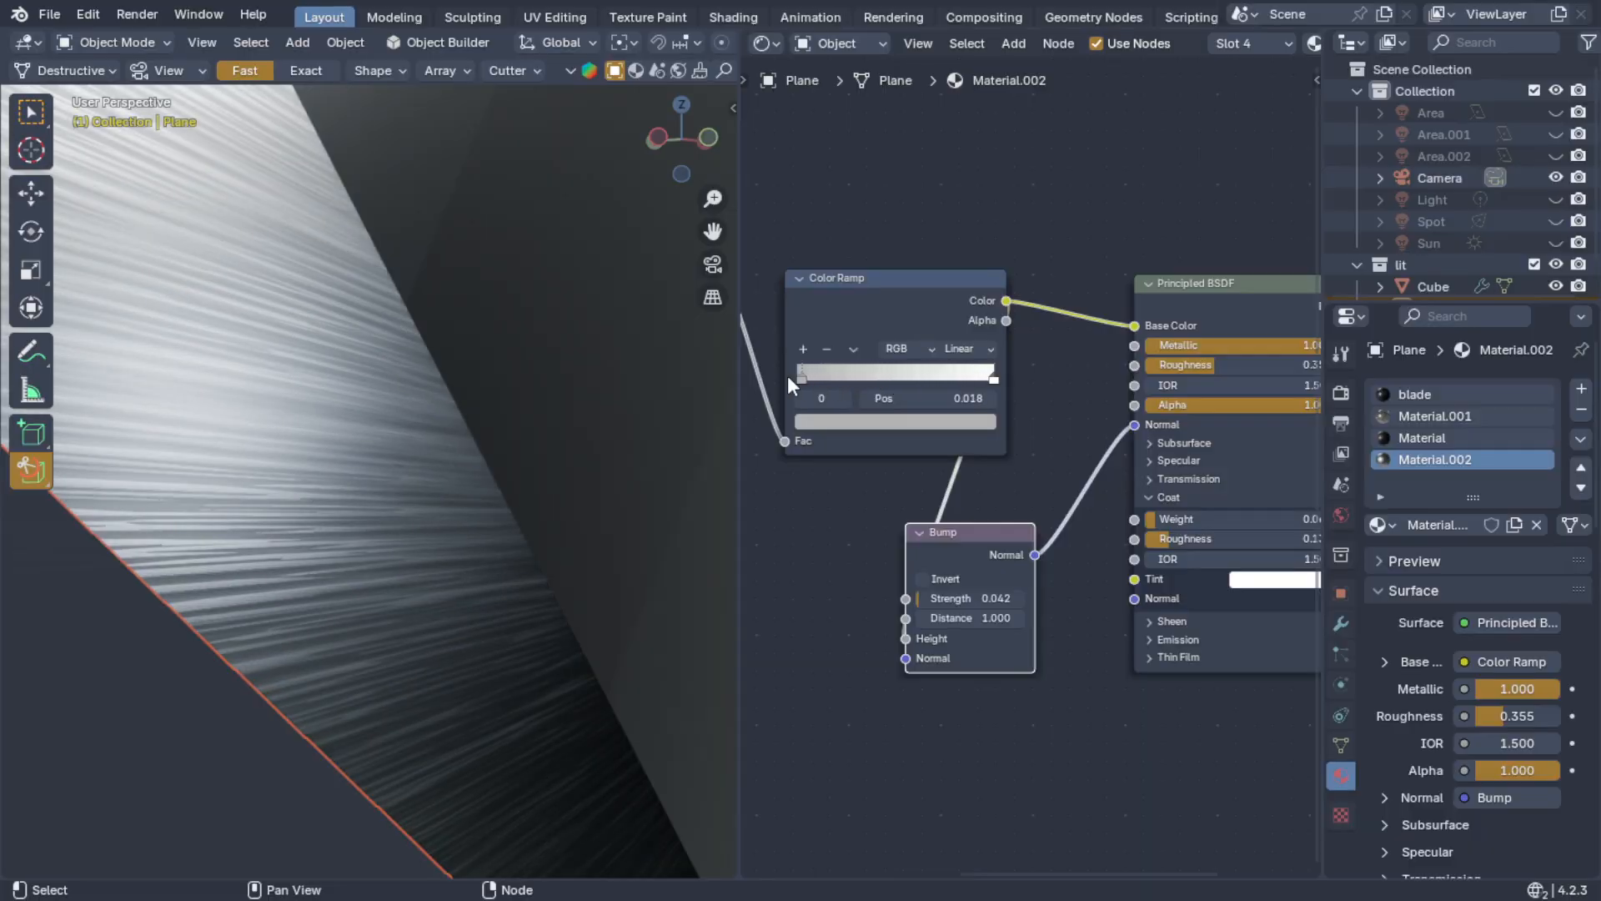
mouse_move(942, 377)
left_mouse_down()
mouse_move(854, 378)
mouse_move(967, 398)
left_mouse_up()
left_click_drag(802, 381, 931, 372)
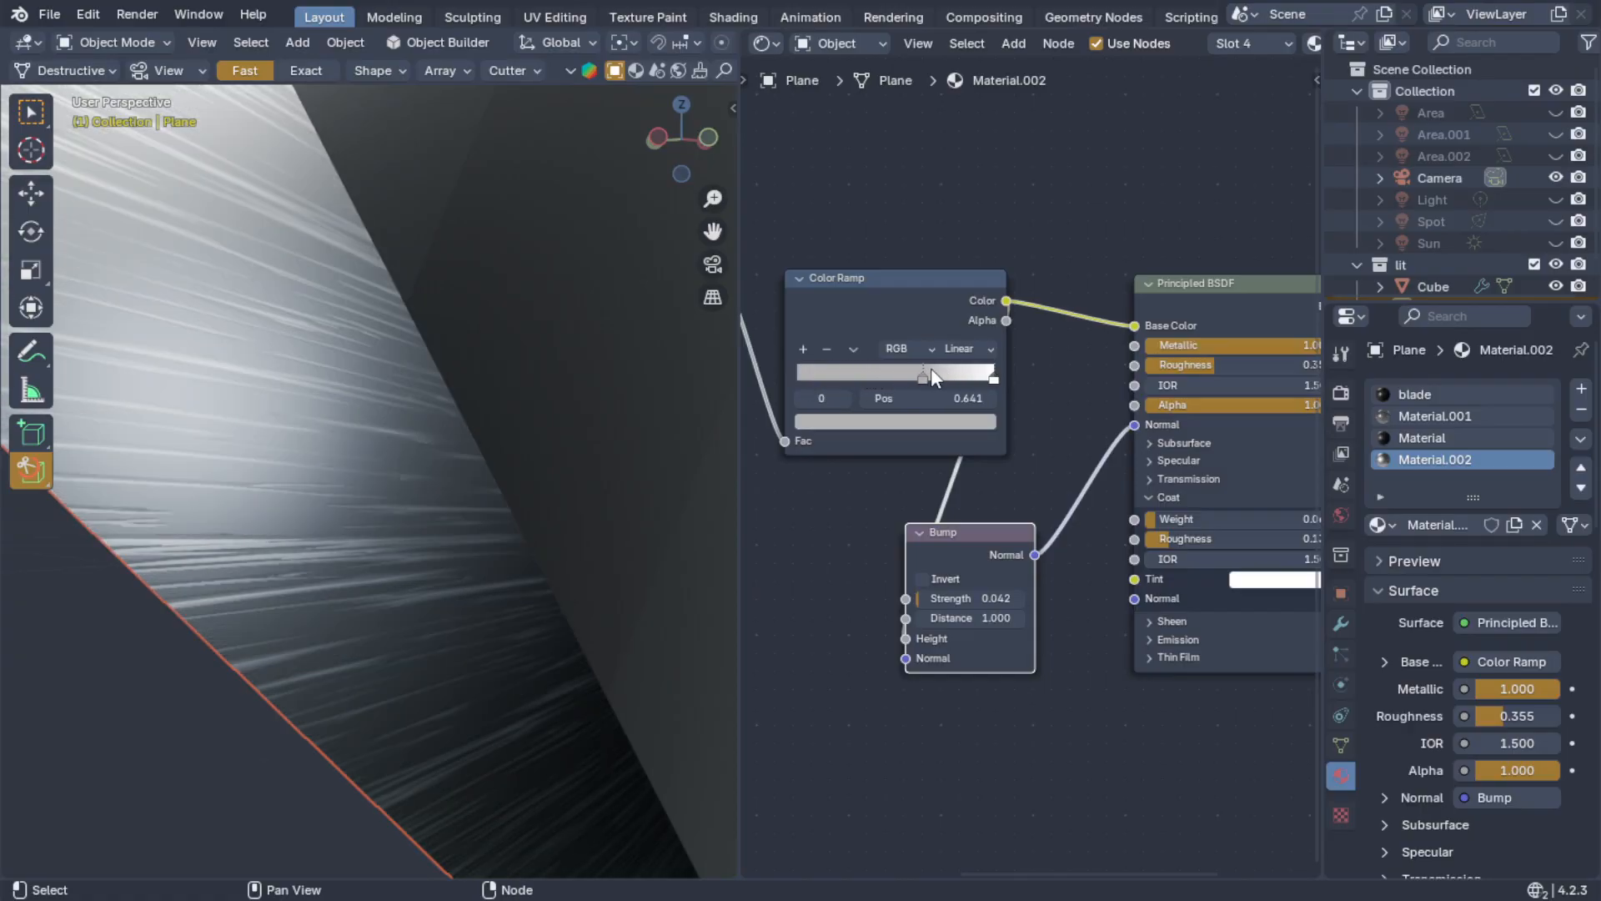
- Examine the bumped streaks on the cutting edge from several angles and distances
scroll(525, 533, "down", 5)
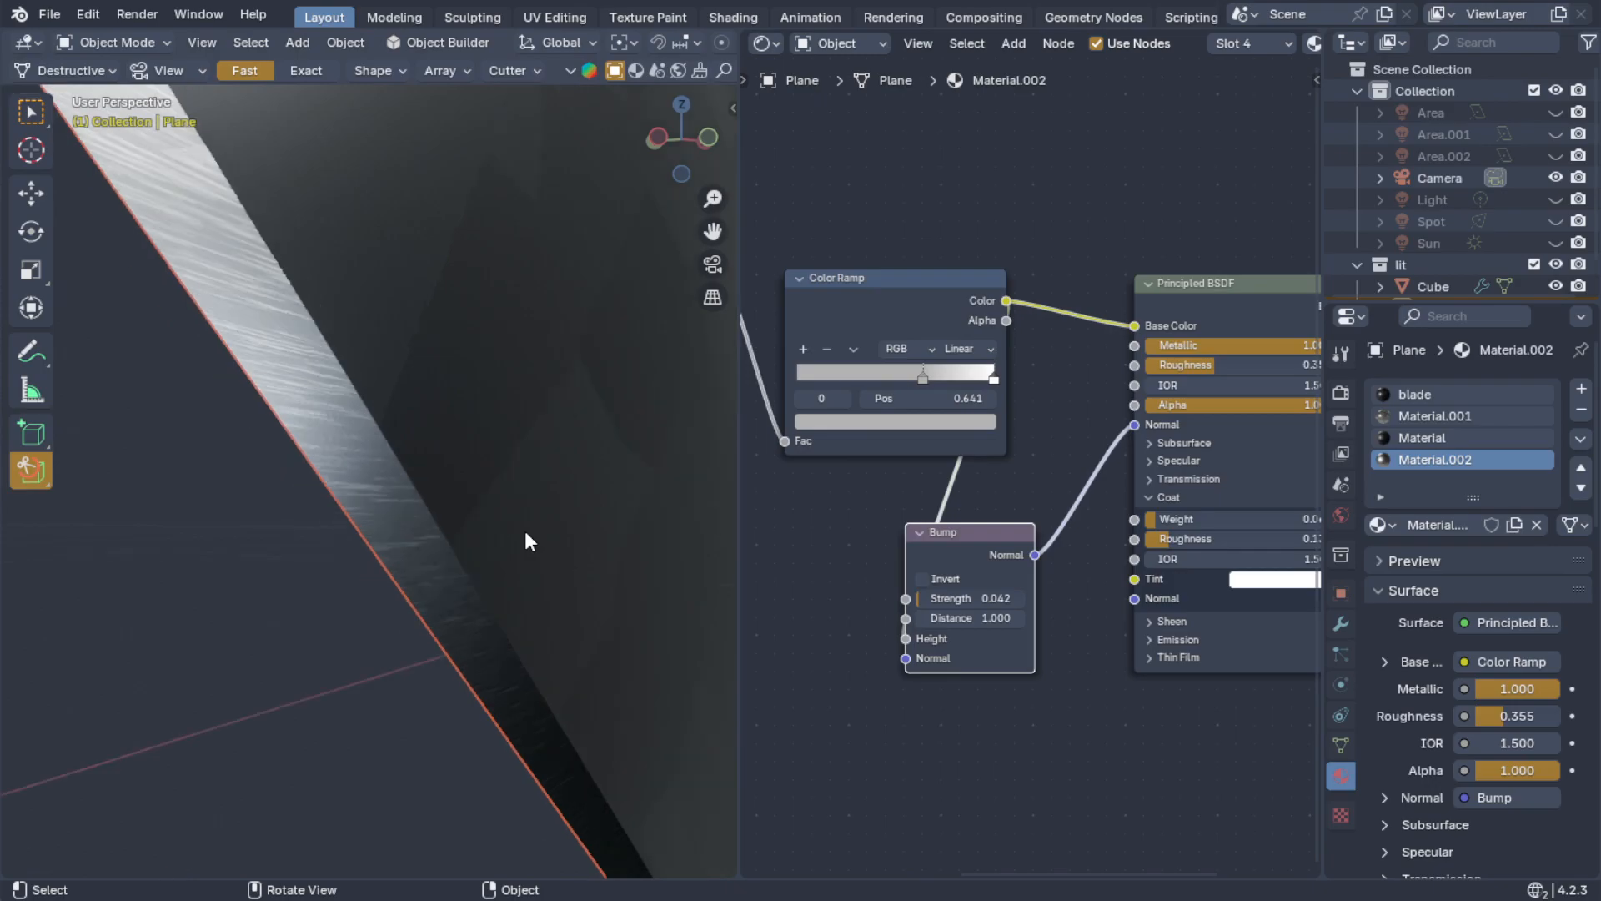
middle_click_drag(526, 532, 507, 574)
scroll(495, 509, "down", 5)
scroll(495, 608, "up", 6)
scroll(499, 585, "up", 2)
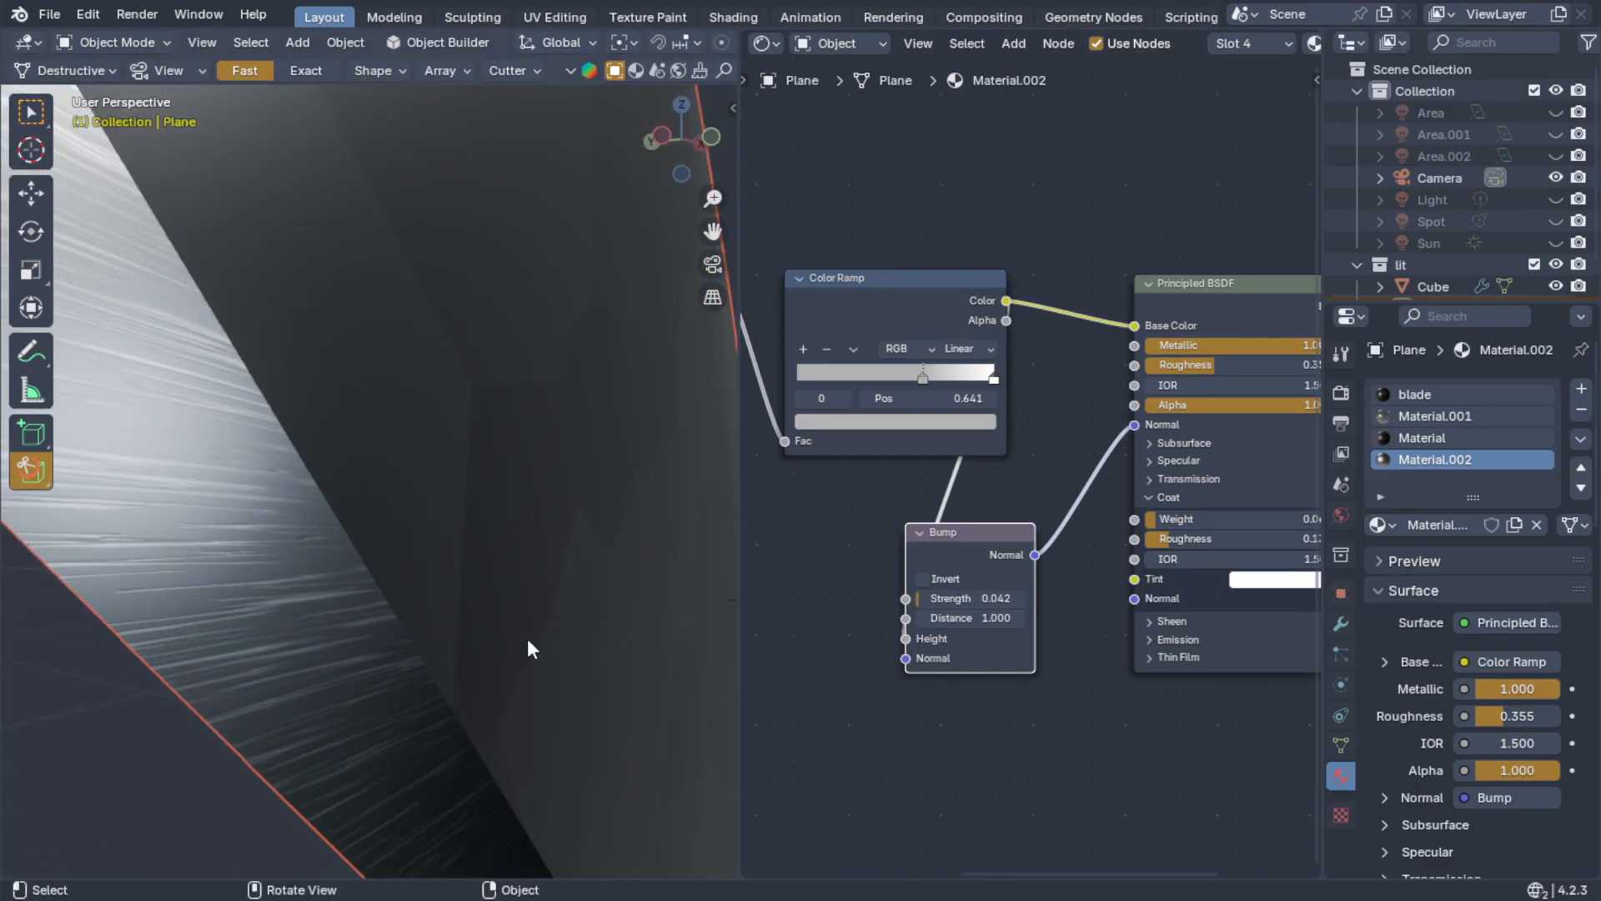
scroll(277, 604, "down", 4)
scroll(277, 604, "up", 3)
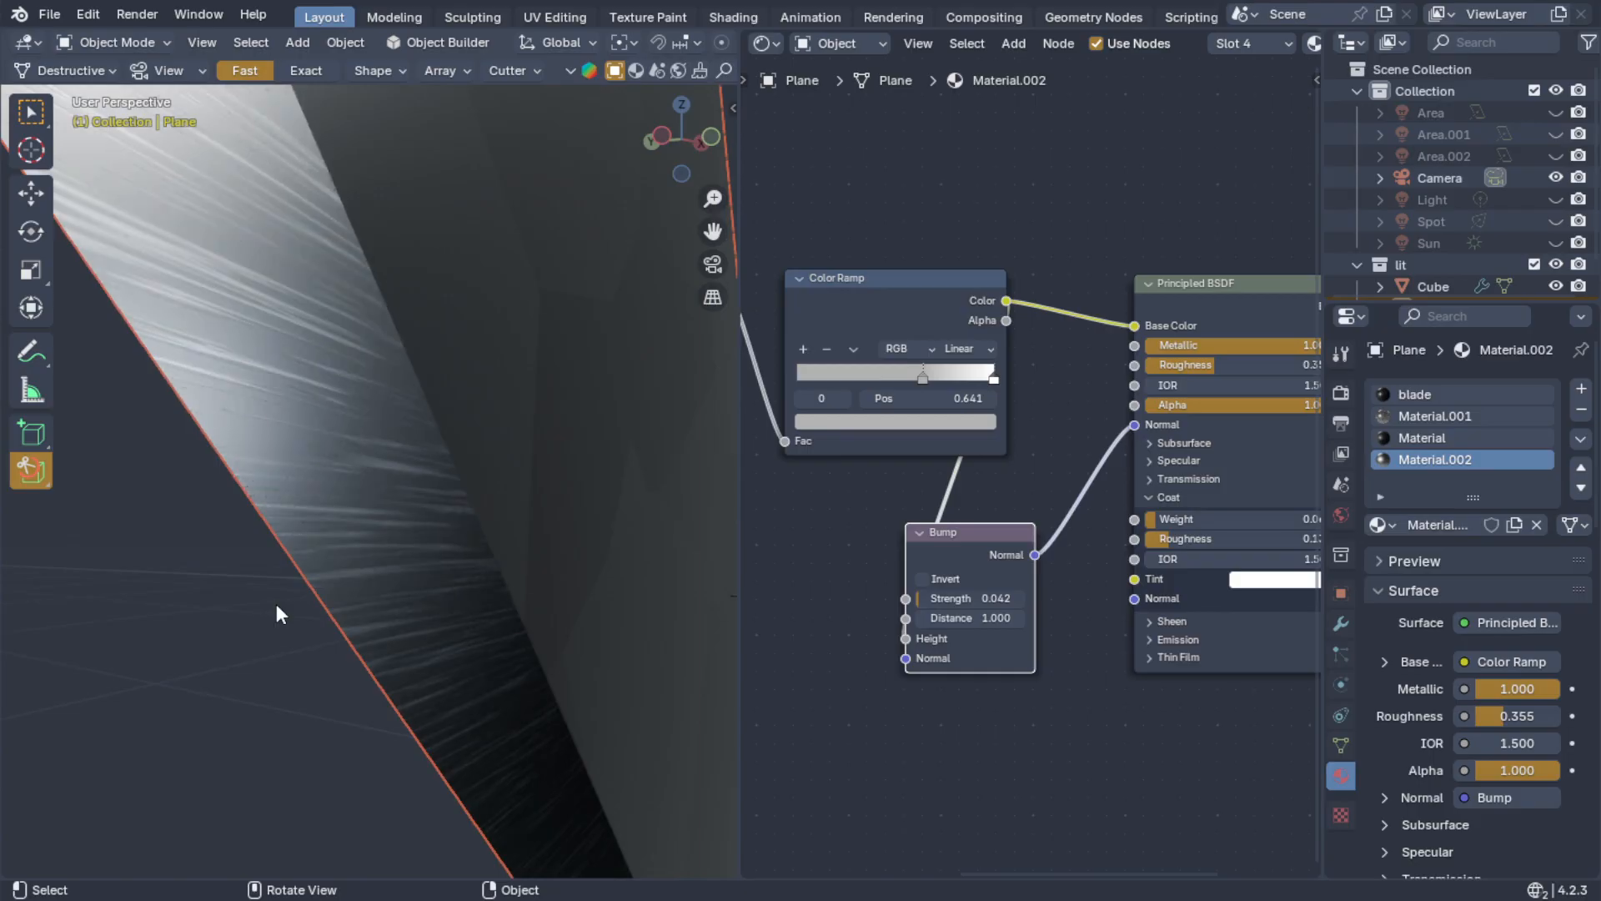
scroll(400, 584, "up", 3)
middle_click_drag(401, 585, 135, 605)
left_click(363, 670)
middle_click_drag(363, 670, 382, 536)
scroll(308, 604, "down", 2)
scroll(464, 700, "up", 3)
scroll(567, 624, "down", 2)
scroll(534, 605, "up", 4)
scroll(499, 613, "down", 1)
scroll(498, 621, "down", 2)
middle_click_drag(609, 560, 385, 621)
scroll(250, 670, "up", 3)
middle_click_drag(386, 621, 534, 598)
scroll(896, 524, "down", 3)
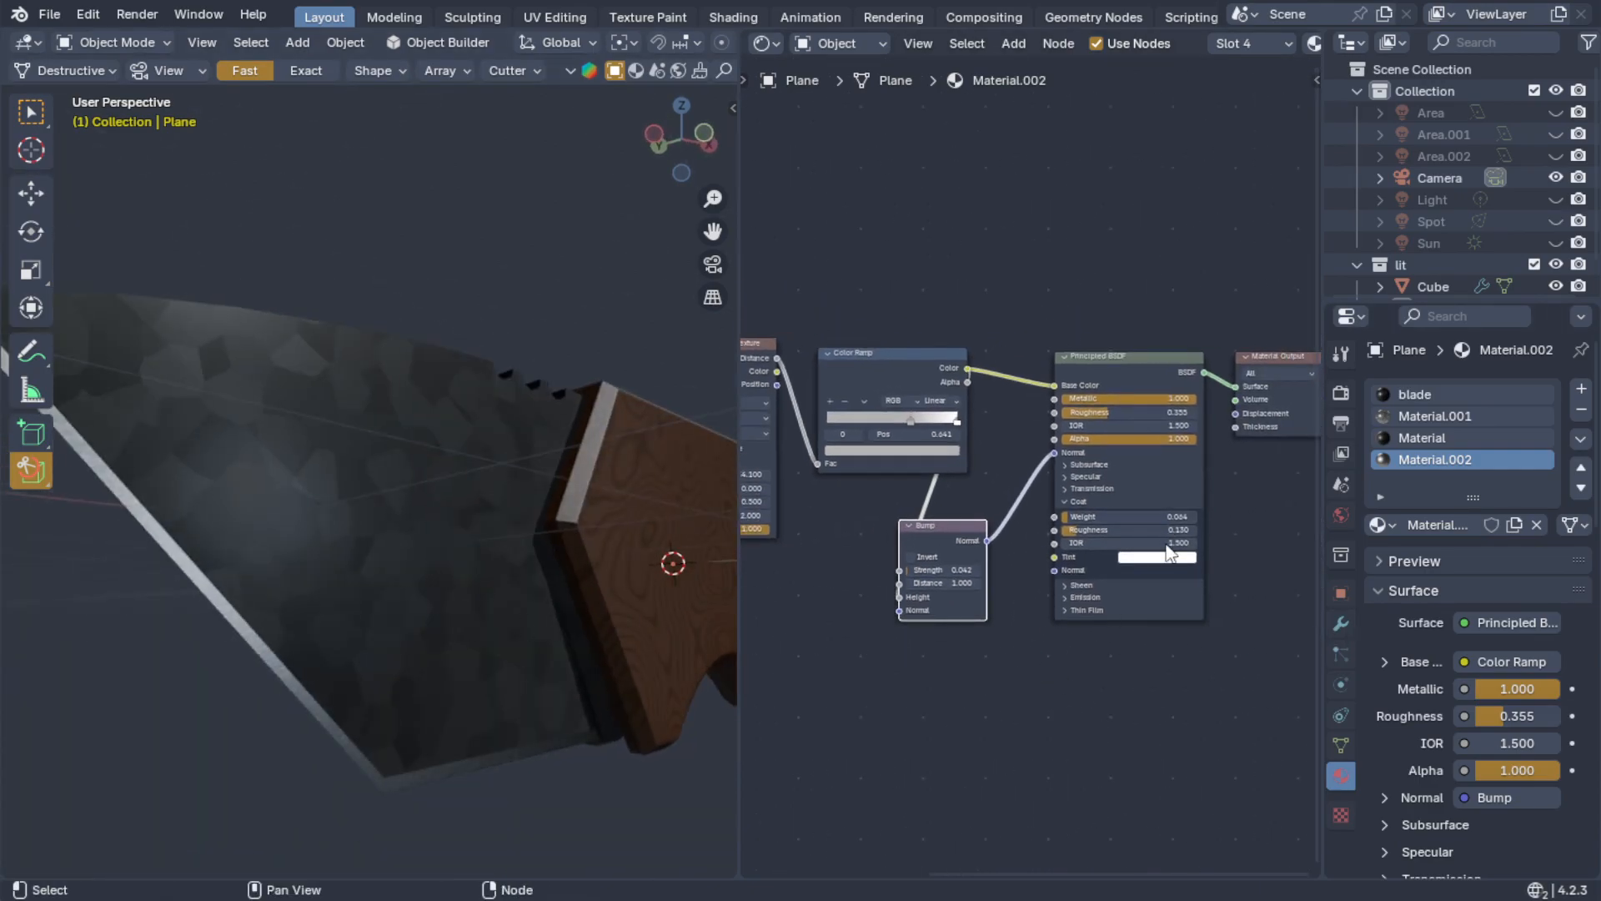
- Review the whole knife and the edge material's node chain from Texture Coordinate to Material Output
middle_click_drag(300, 646, 359, 671)
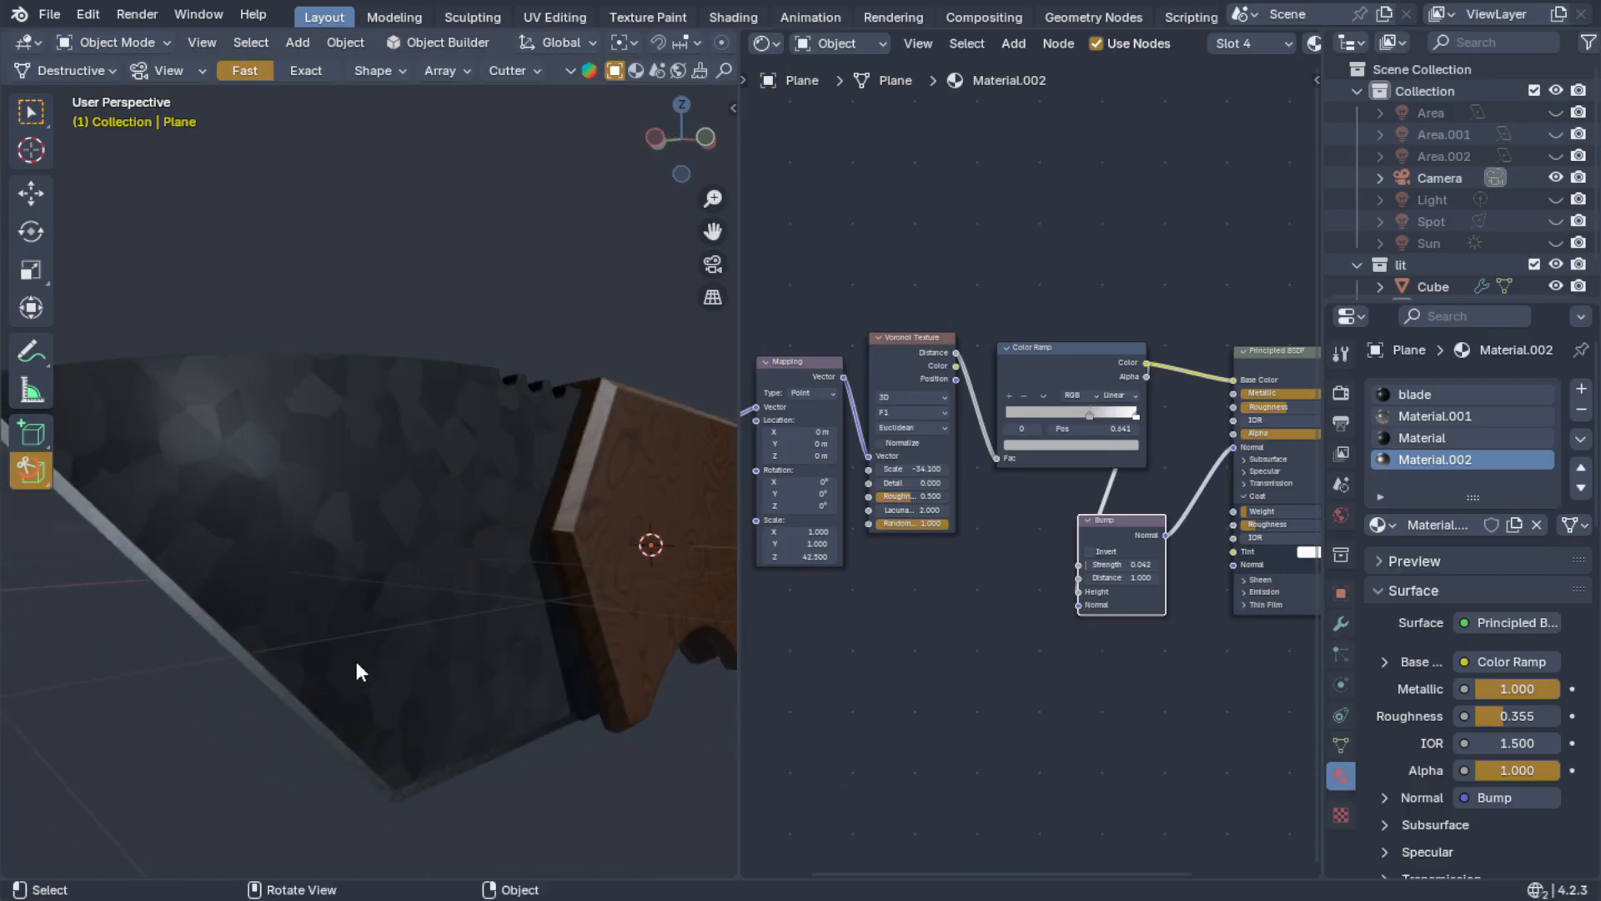
middle_click_drag(832, 749, 939, 719)
middle_click_drag(493, 705, 477, 567)
middle_click_drag(253, 494, 75, 573)
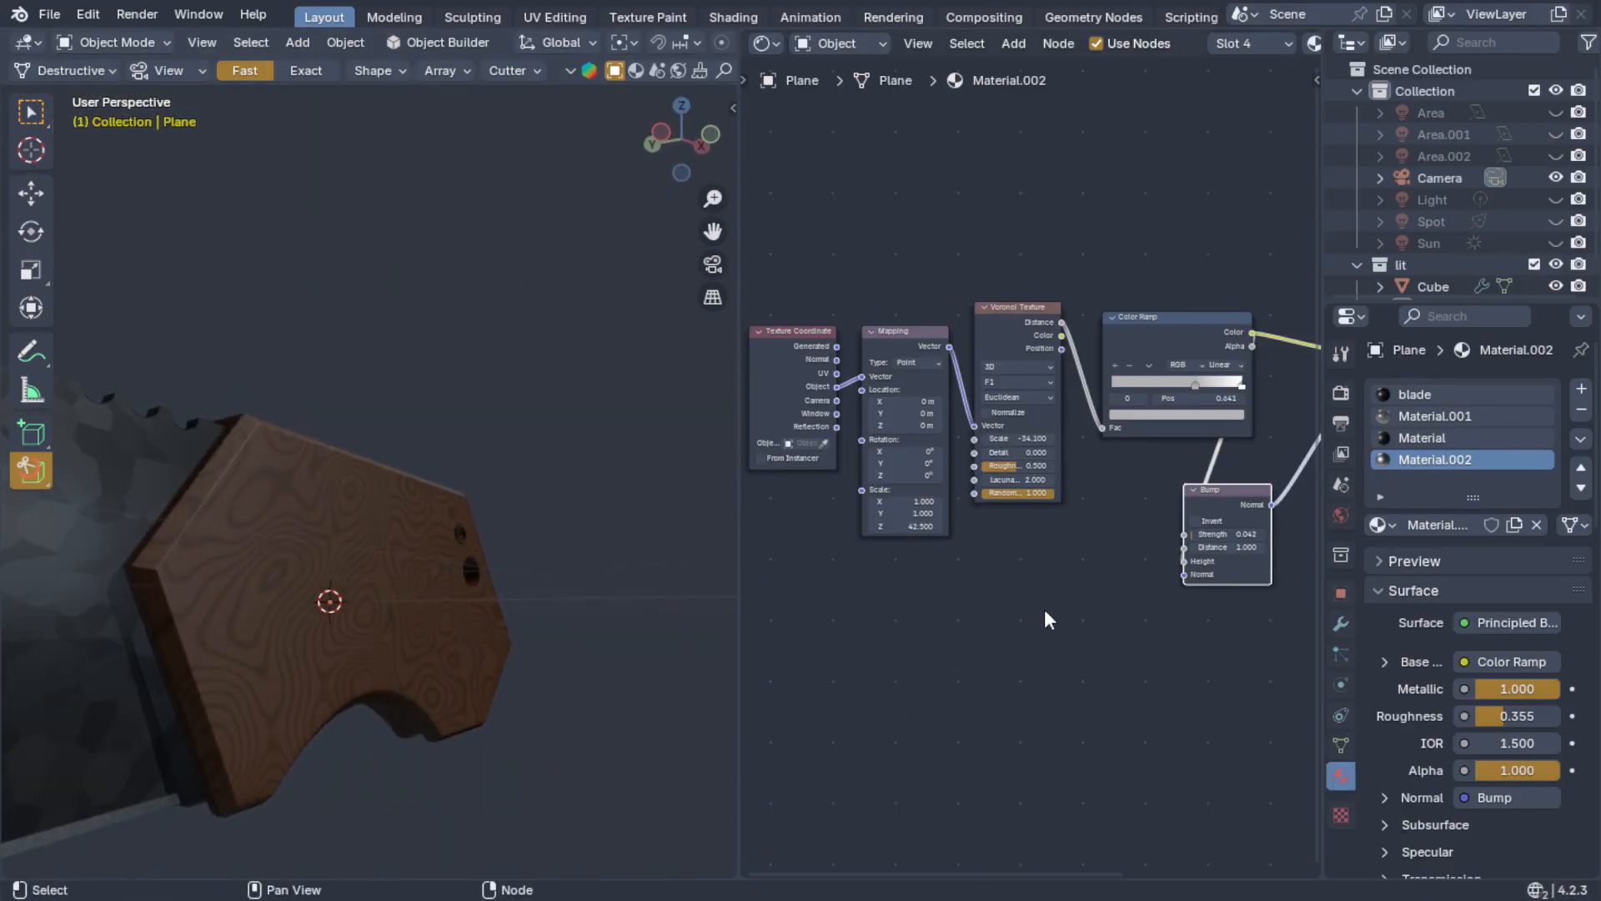
scroll(263, 575, "up", 8)
middle_click_drag(293, 687, 367, 730)
scroll(973, 619, "up", 4)
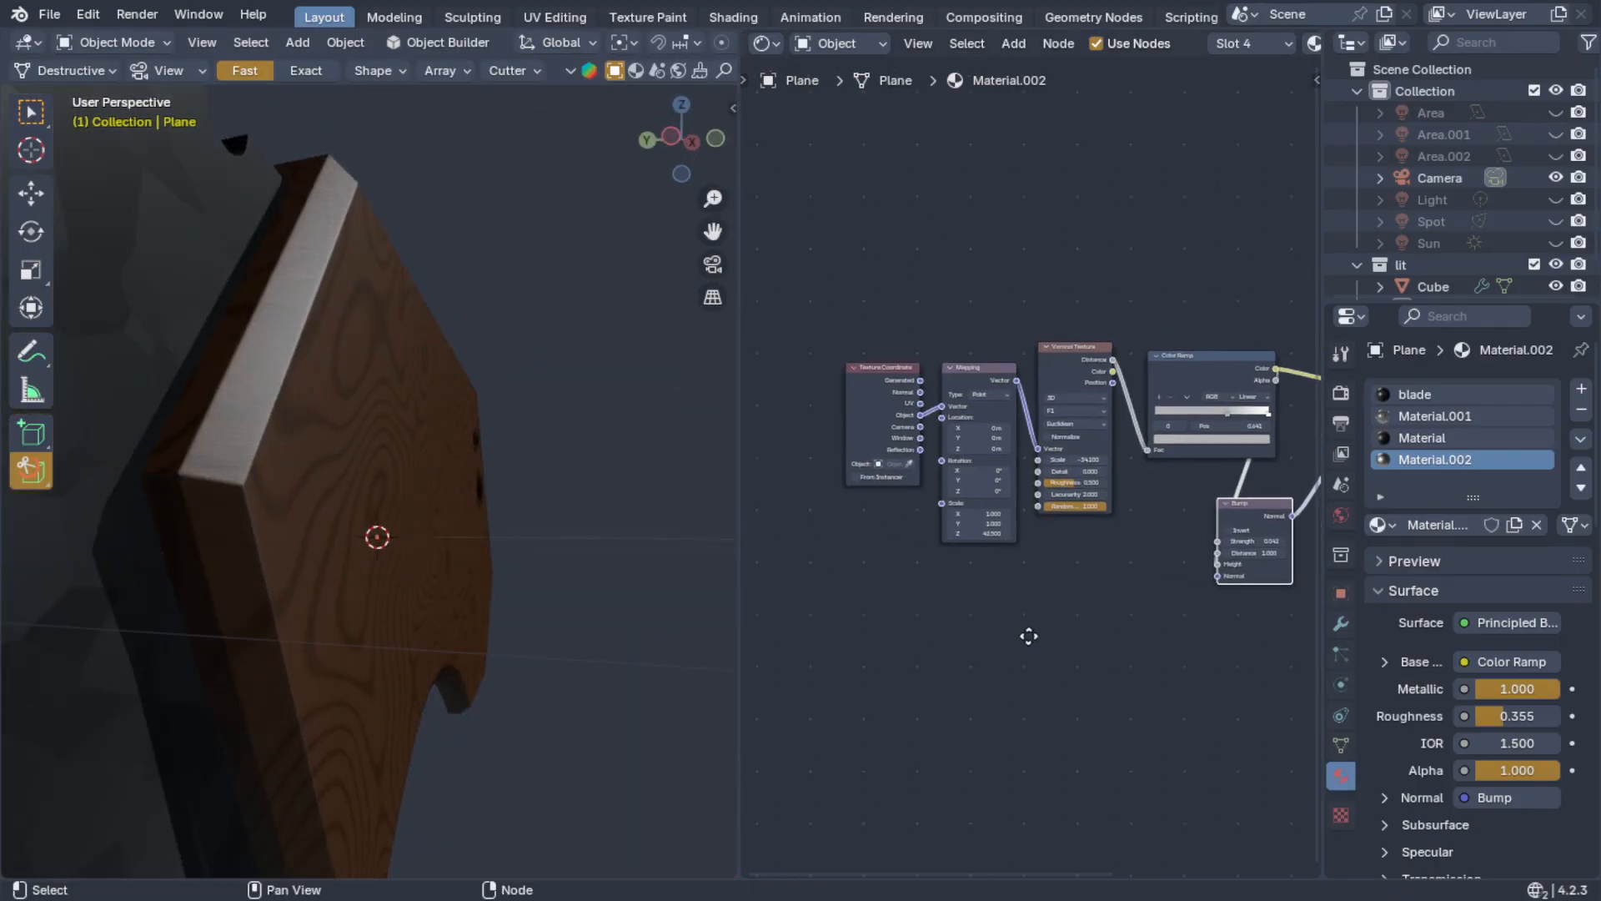
scroll(1015, 646, "up", 2)
middle_click_drag(1030, 640, 905, 675)
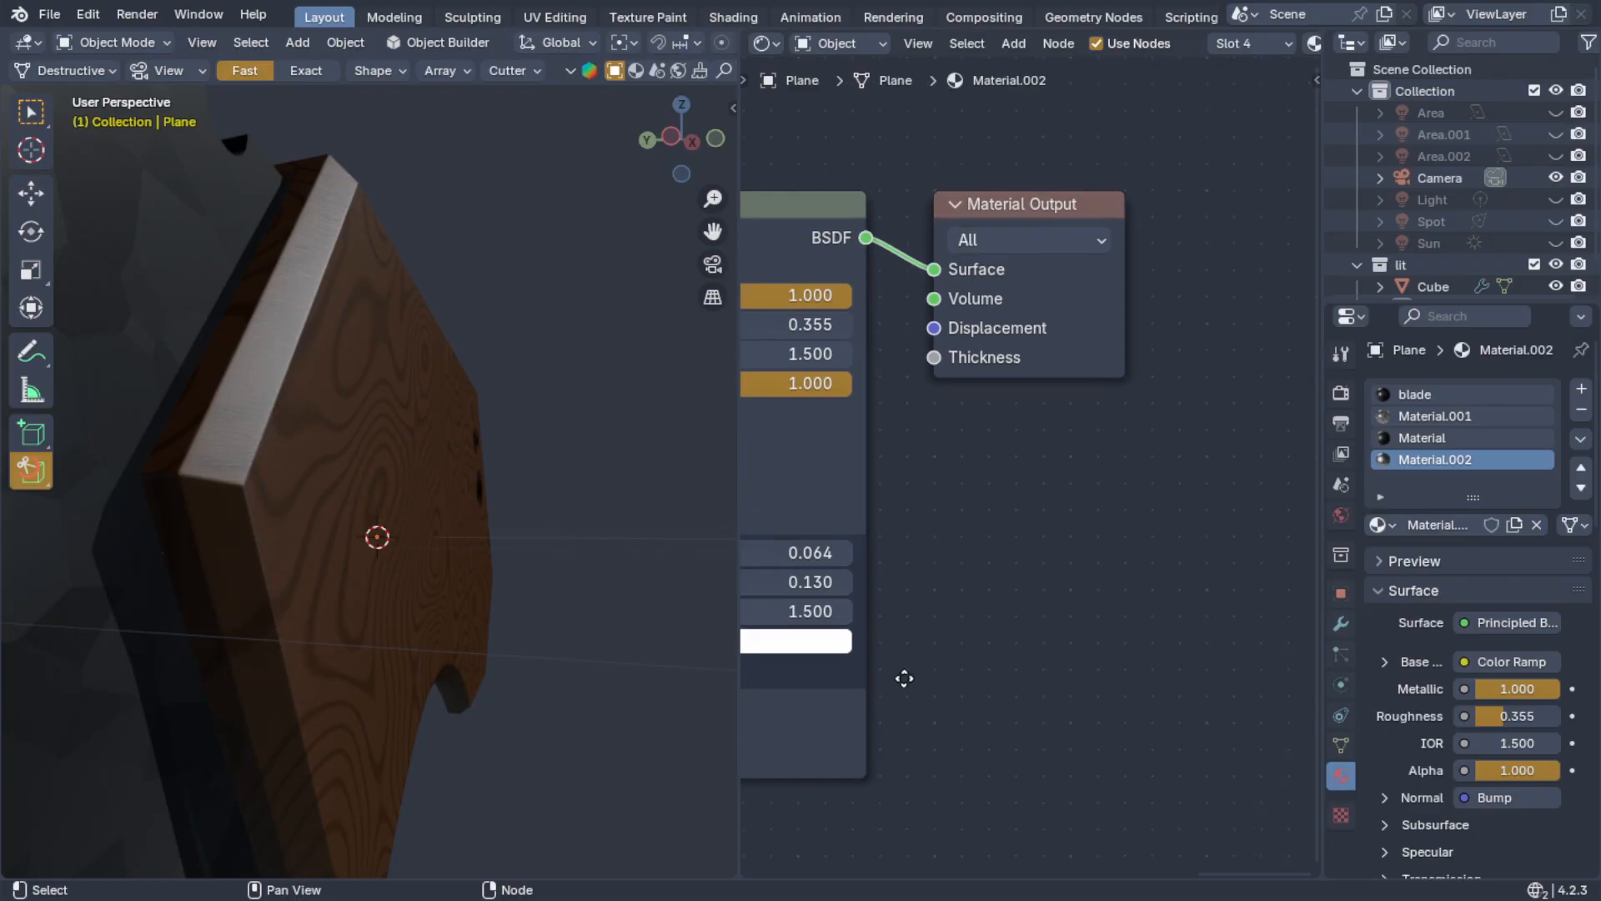
scroll(1190, 662, "down", 3)
scroll(1213, 654, "down", 7)
scroll(1288, 544, "up", 4)
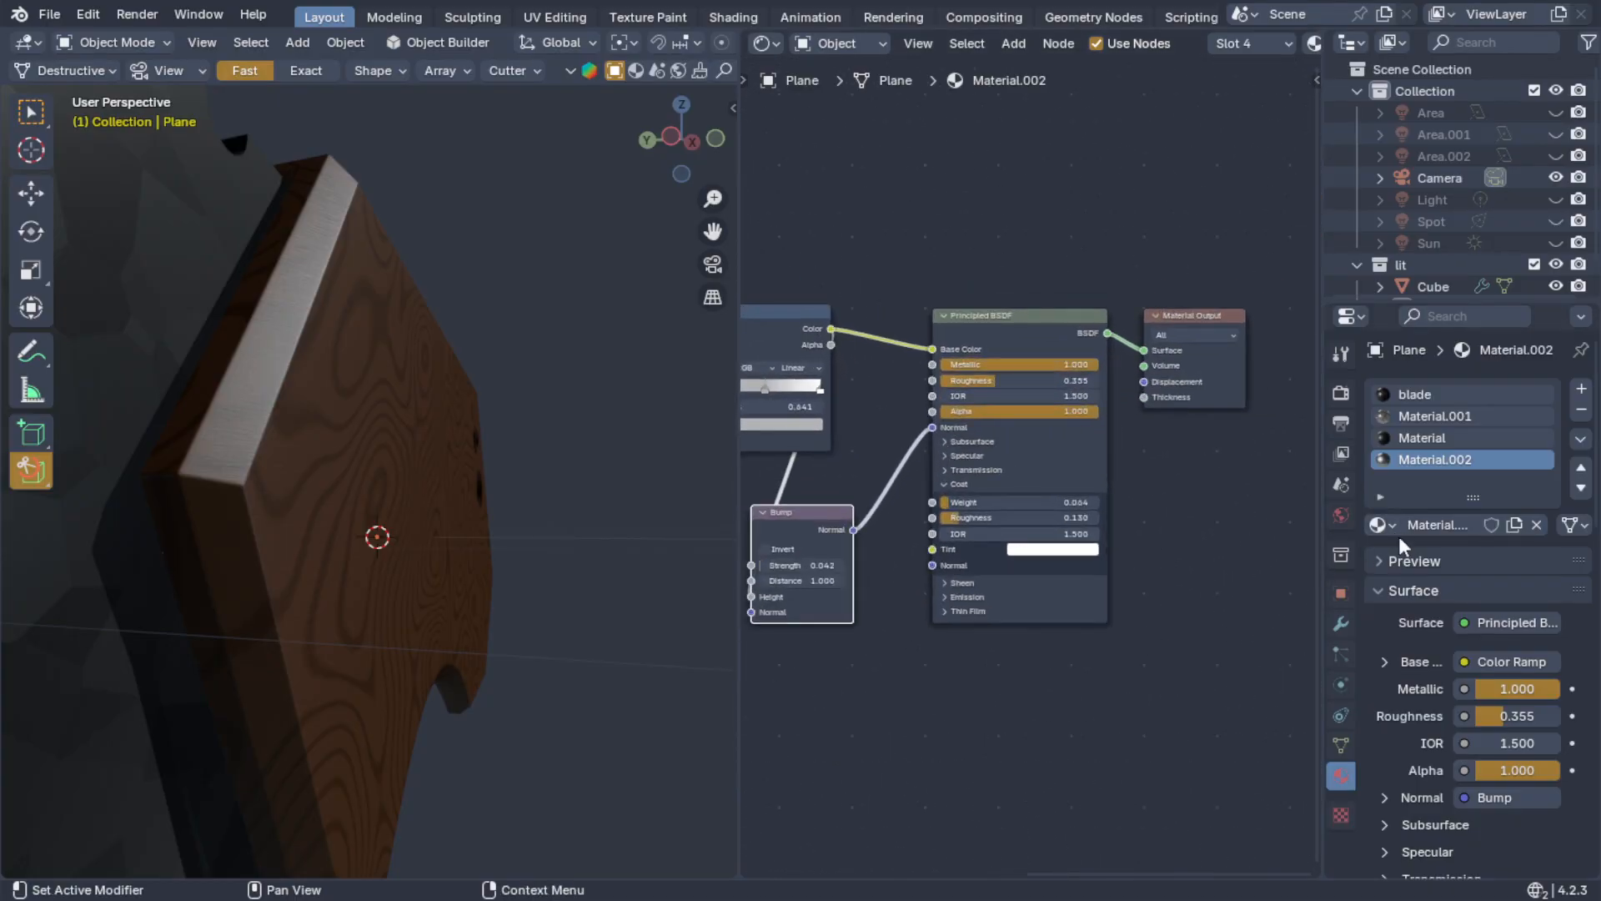
- Open the blade's "Material" slot and review its Voronoi, Color Ramp and Multiply nodes
left_click(1424, 438)
scroll(1097, 504, "up", 3)
middle_click_drag(1101, 544, 1091, 425)
middle_click_drag(834, 497, 975, 488)
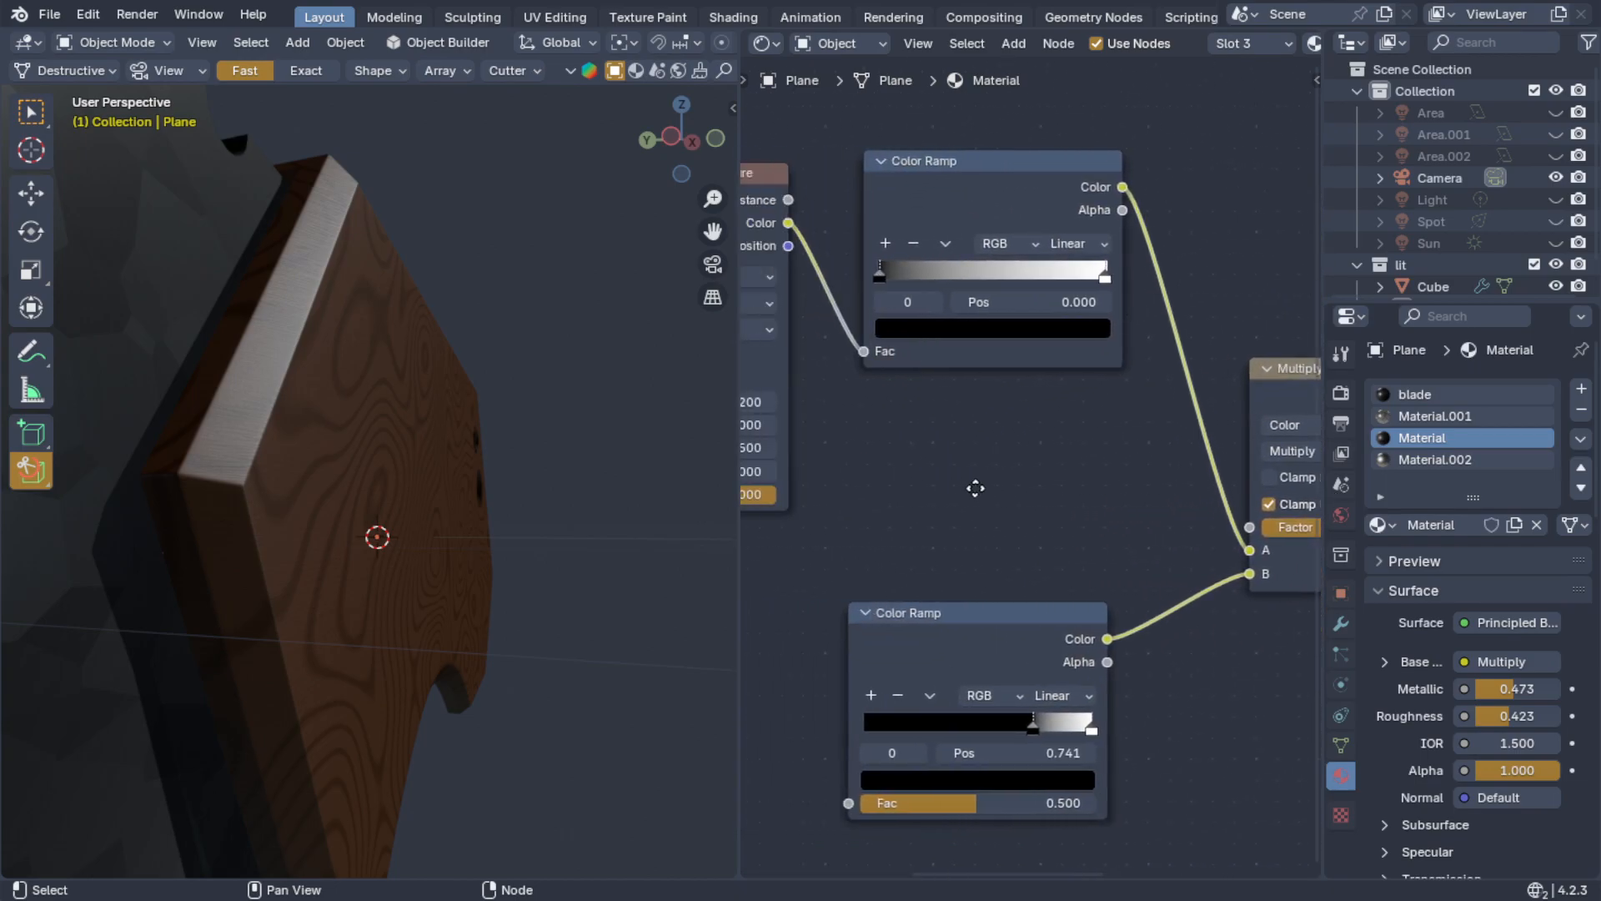
mouse_move(822, 531)
middle_mouse_down()
mouse_move(1268, 517)
mouse_move(807, 530)
middle_mouse_up()
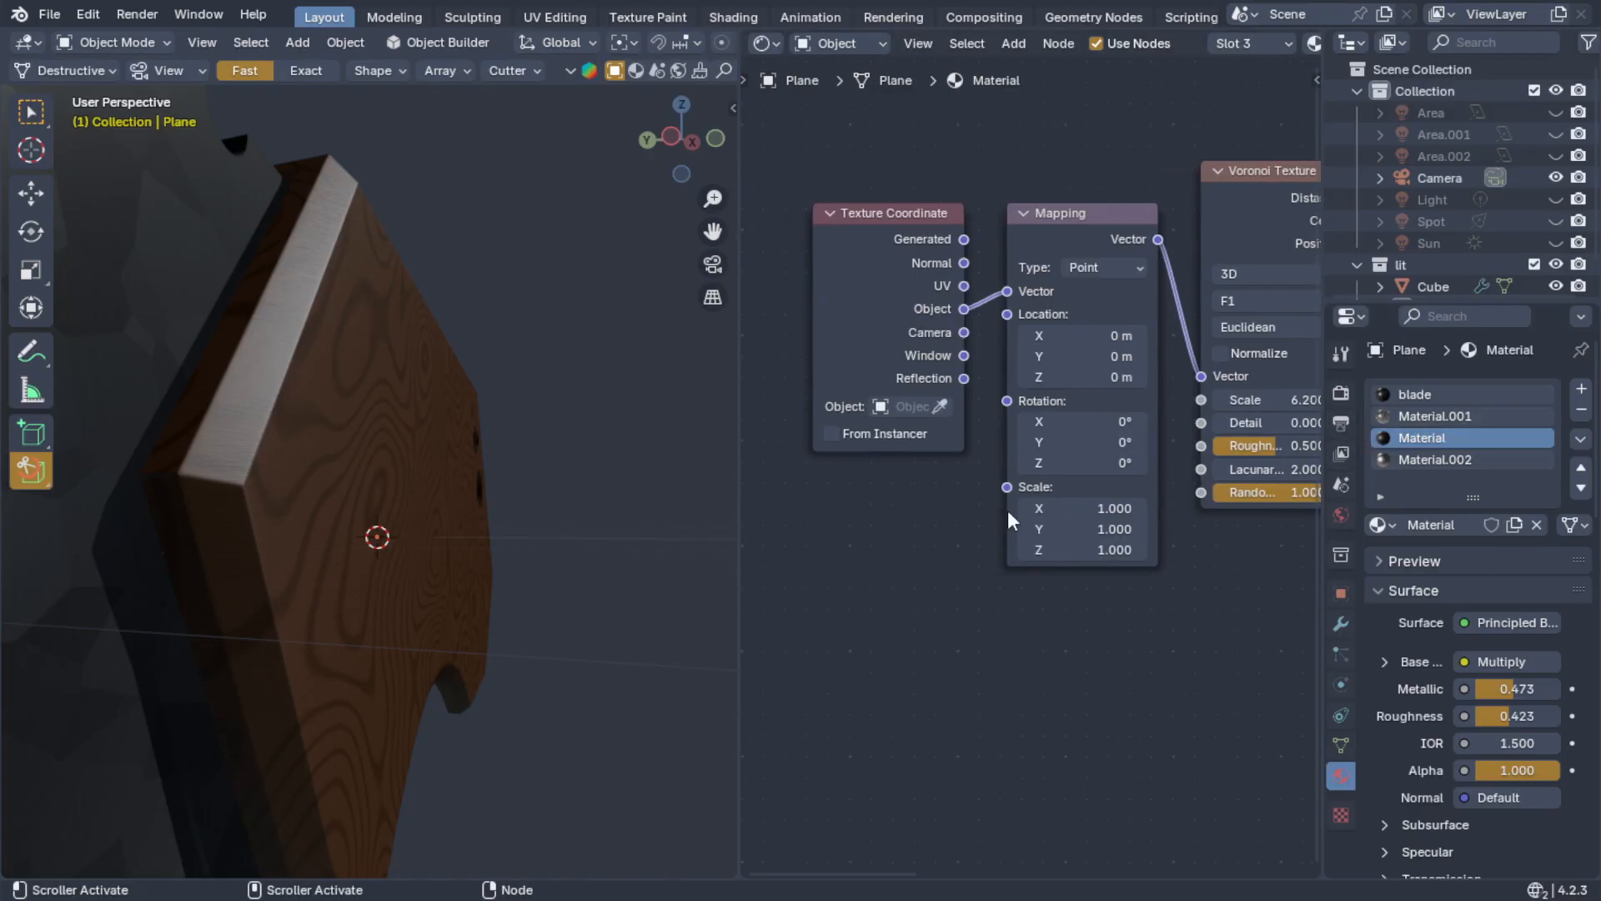
- Select the knife handle and review the node tree of its "handle" material
left_click(324, 472)
middle_click_drag(1093, 594, 1278, 582)
scroll(1037, 439, "down", 2)
middle_click_drag(1141, 559, 827, 559)
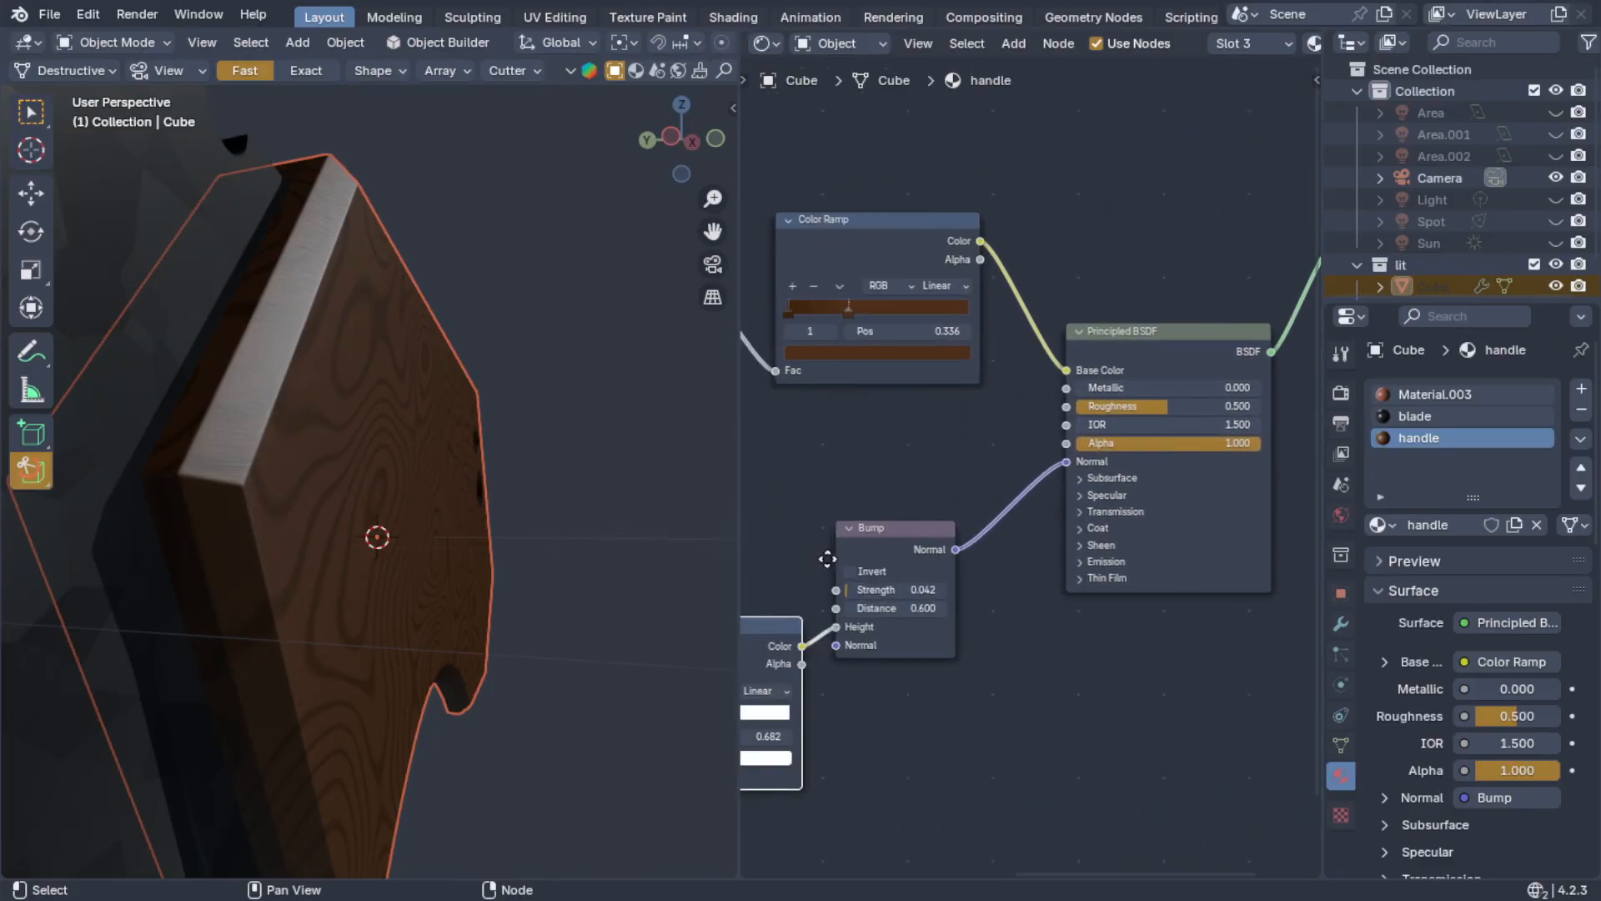
middle_click_drag(912, 711, 1107, 784)
middle_click_drag(891, 839, 1110, 798)
middle_click_drag(840, 834, 990, 803)
- Hide the viewport overlays and view the complete knife without them
middle_click_drag(613, 749, 461, 779)
scroll(354, 732, "down", 2)
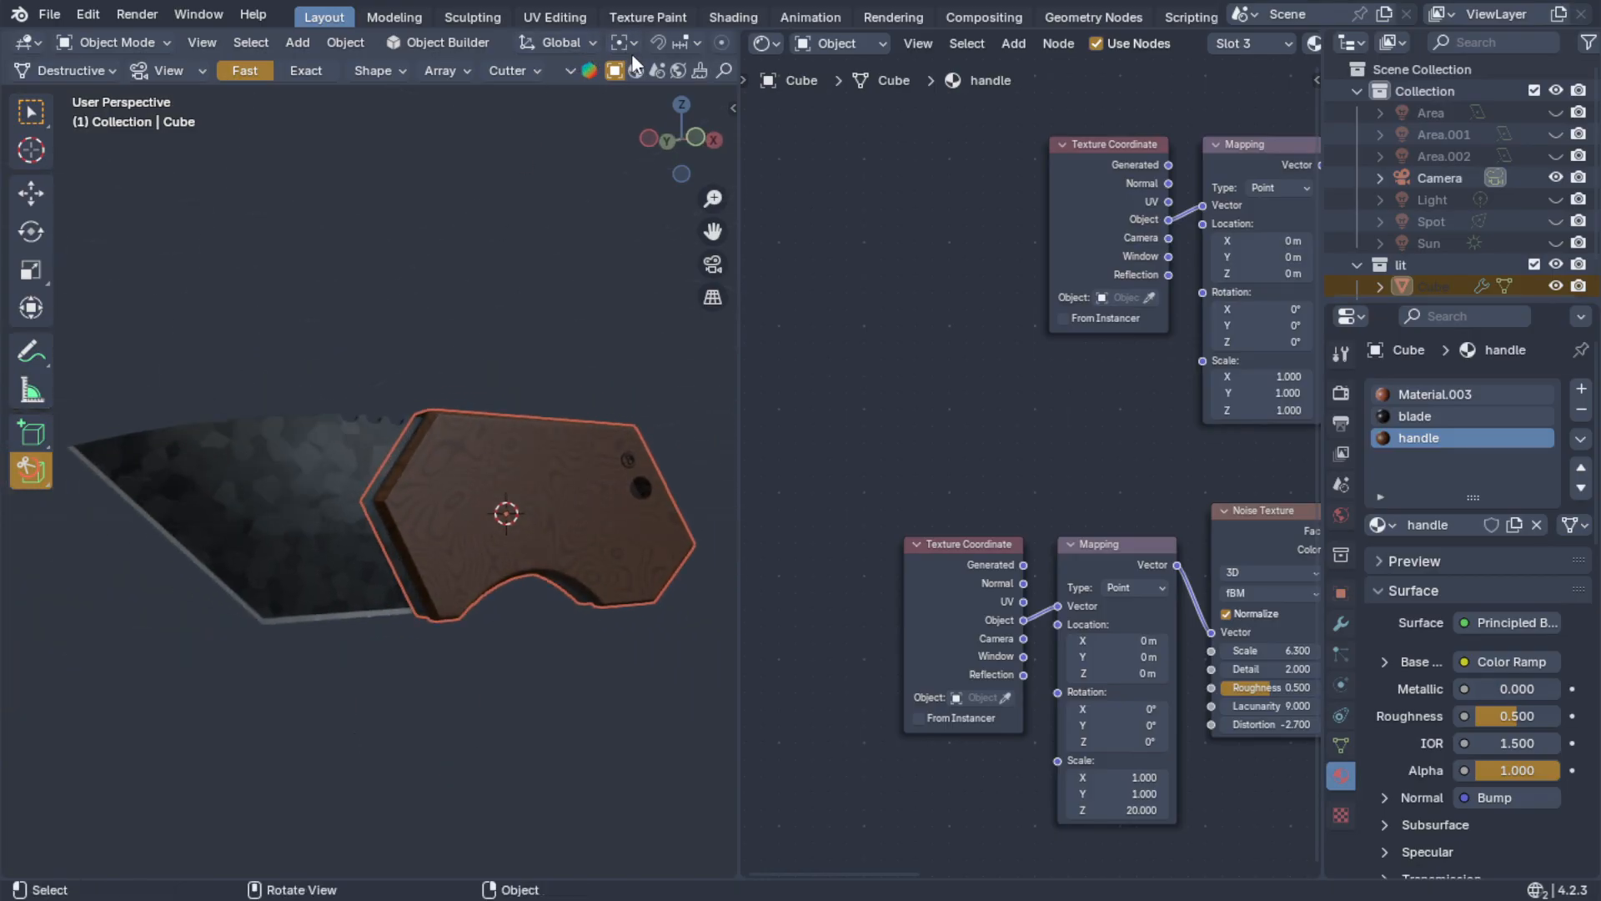
scroll(632, 50, "down", 5)
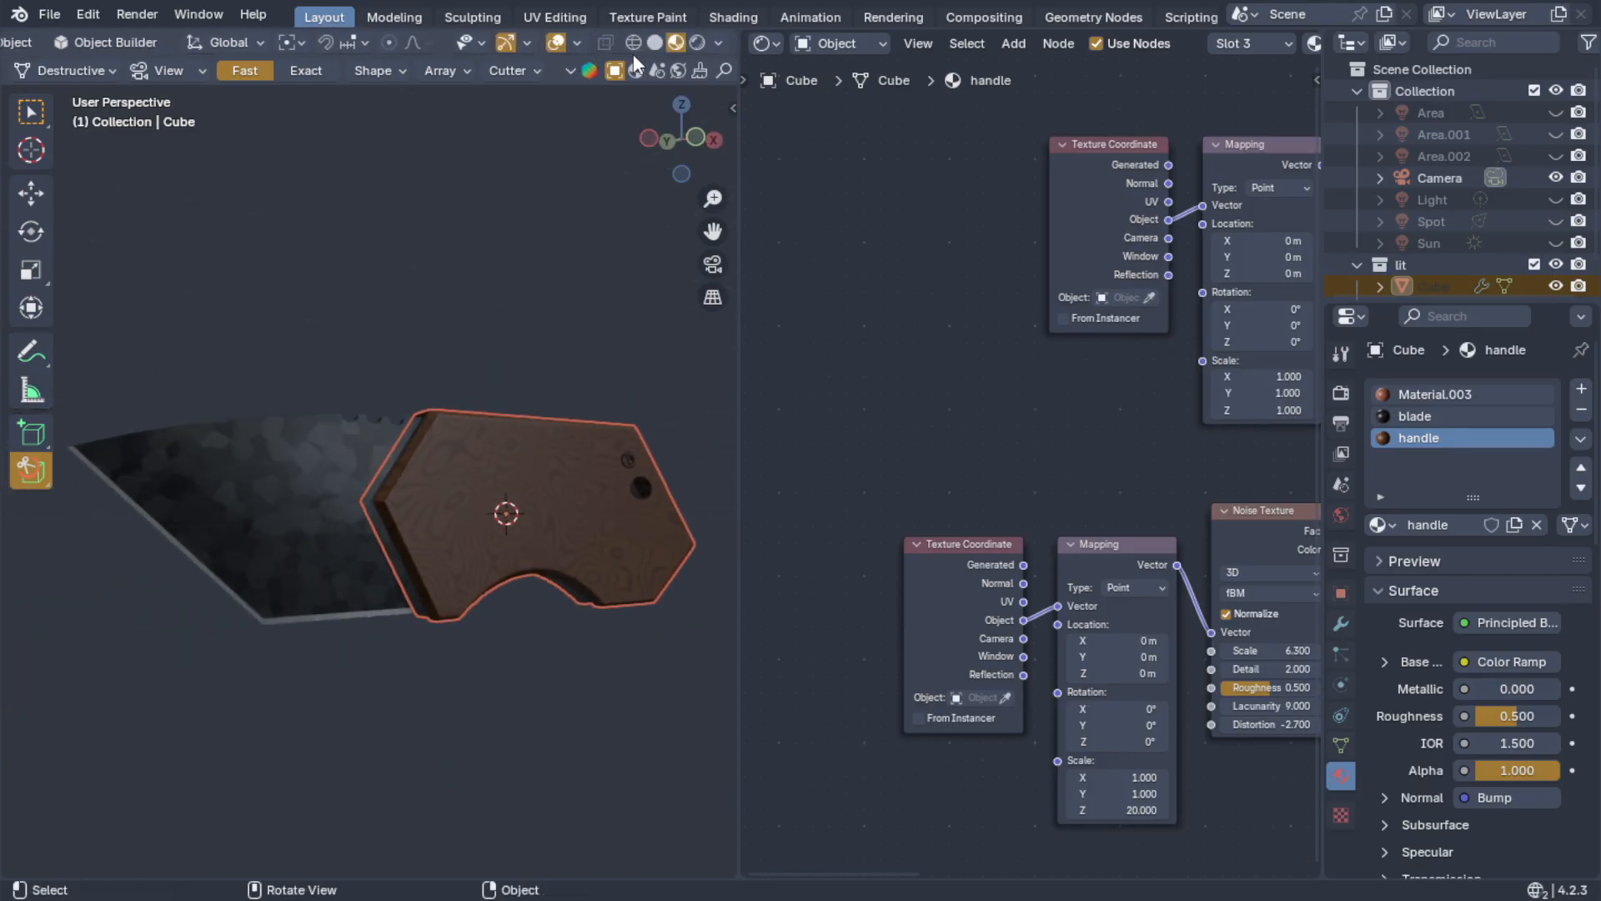
left_click(556, 42)
middle_click_drag(536, 267, 263, 314)
scroll(267, 310, "down", 2)
scroll(345, 310, "up", 3)
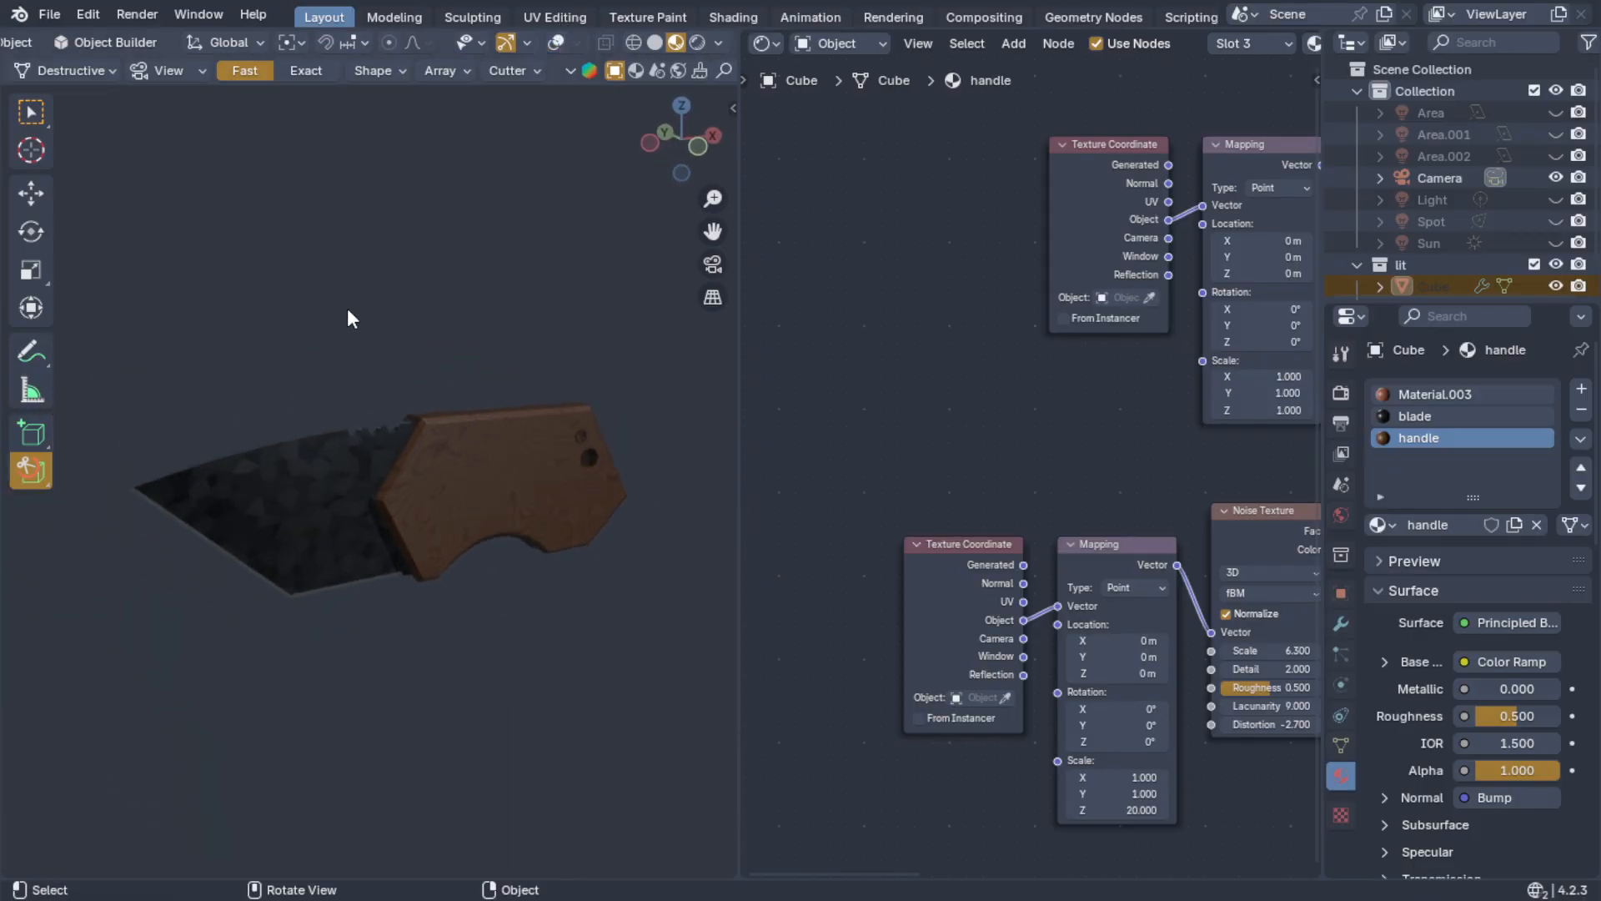
- Switch the 3D viewport to Rendered shading and widen it over the node editor
left_click(697, 42)
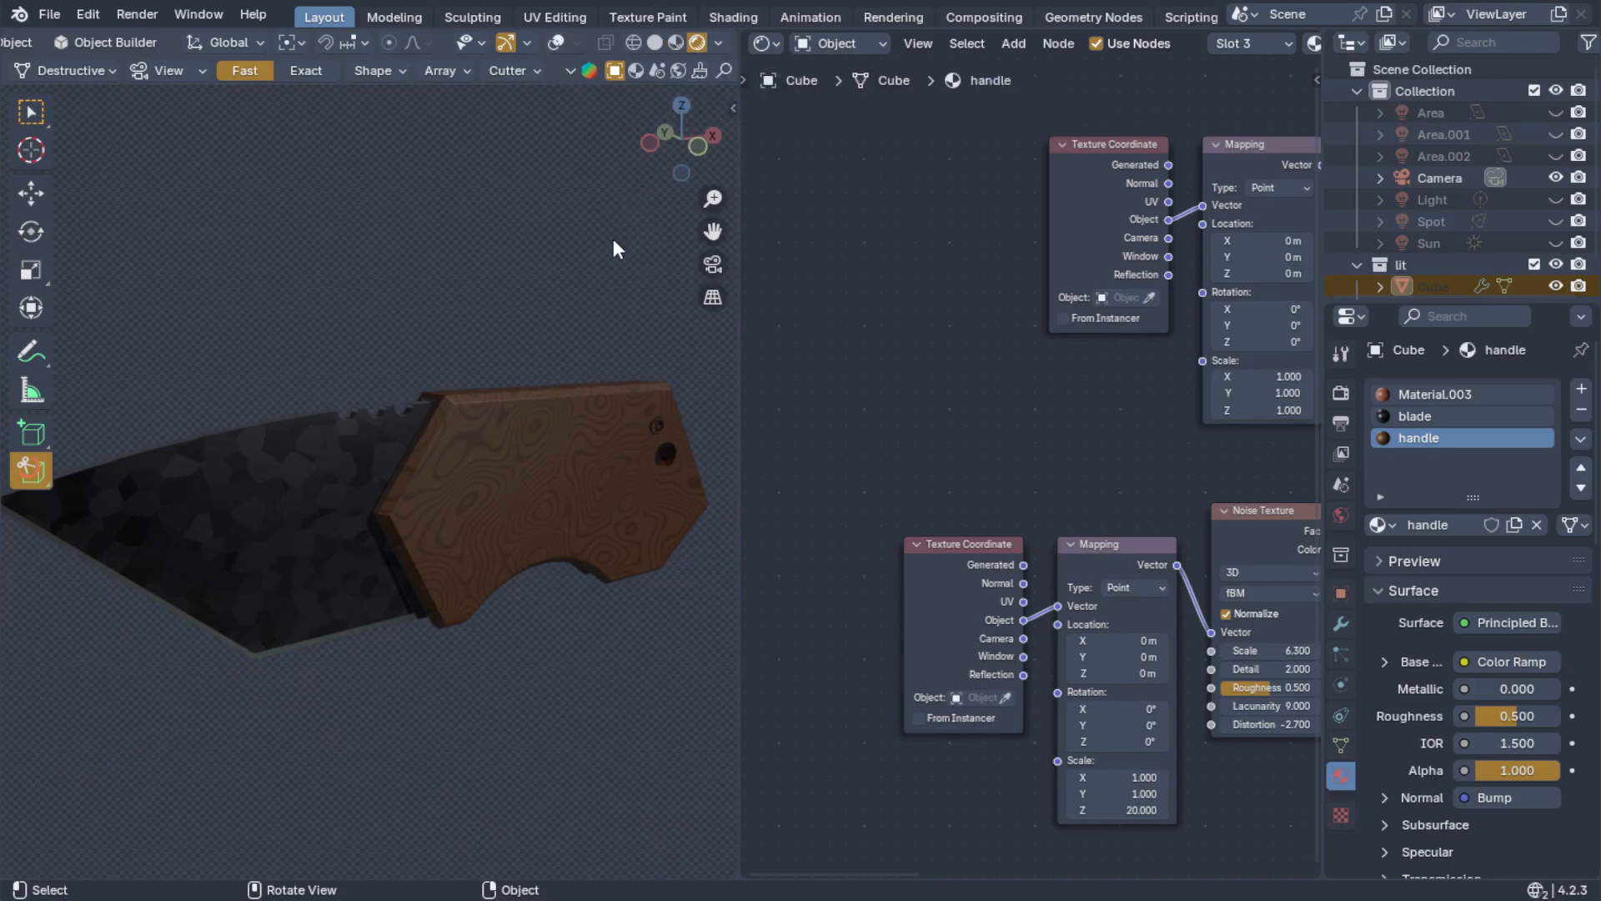
left_click_drag(735, 528, 960, 546)
scroll(684, 542, "up", 3)
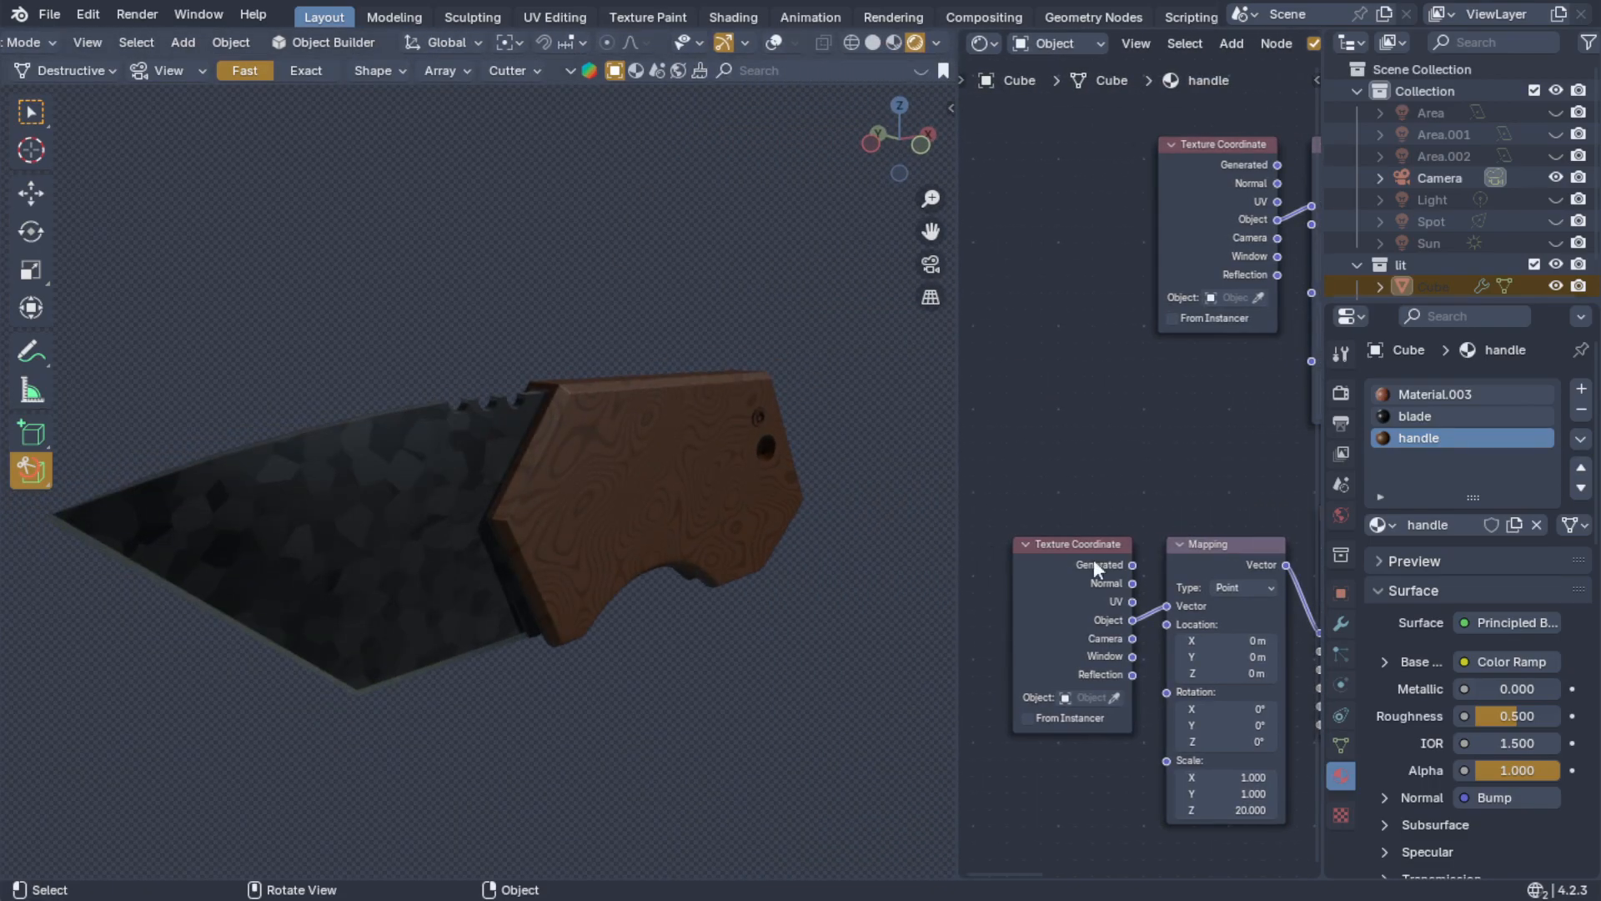
- Change the scene's render engine to Cycles
left_click(1343, 390)
left_click(1501, 389)
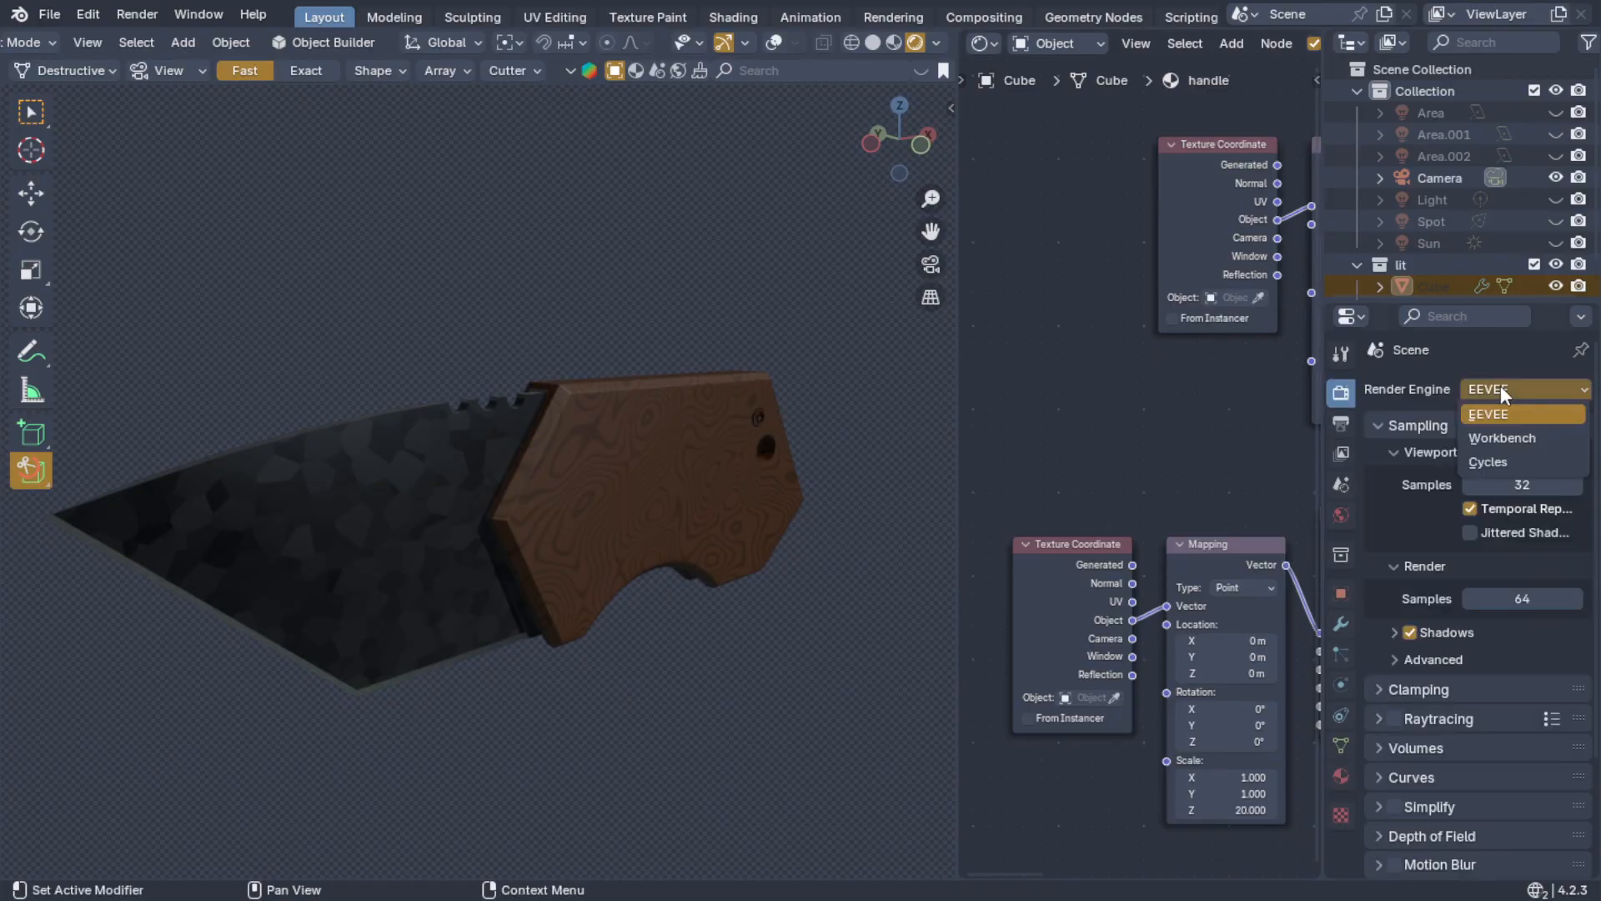
left_click(1492, 461)
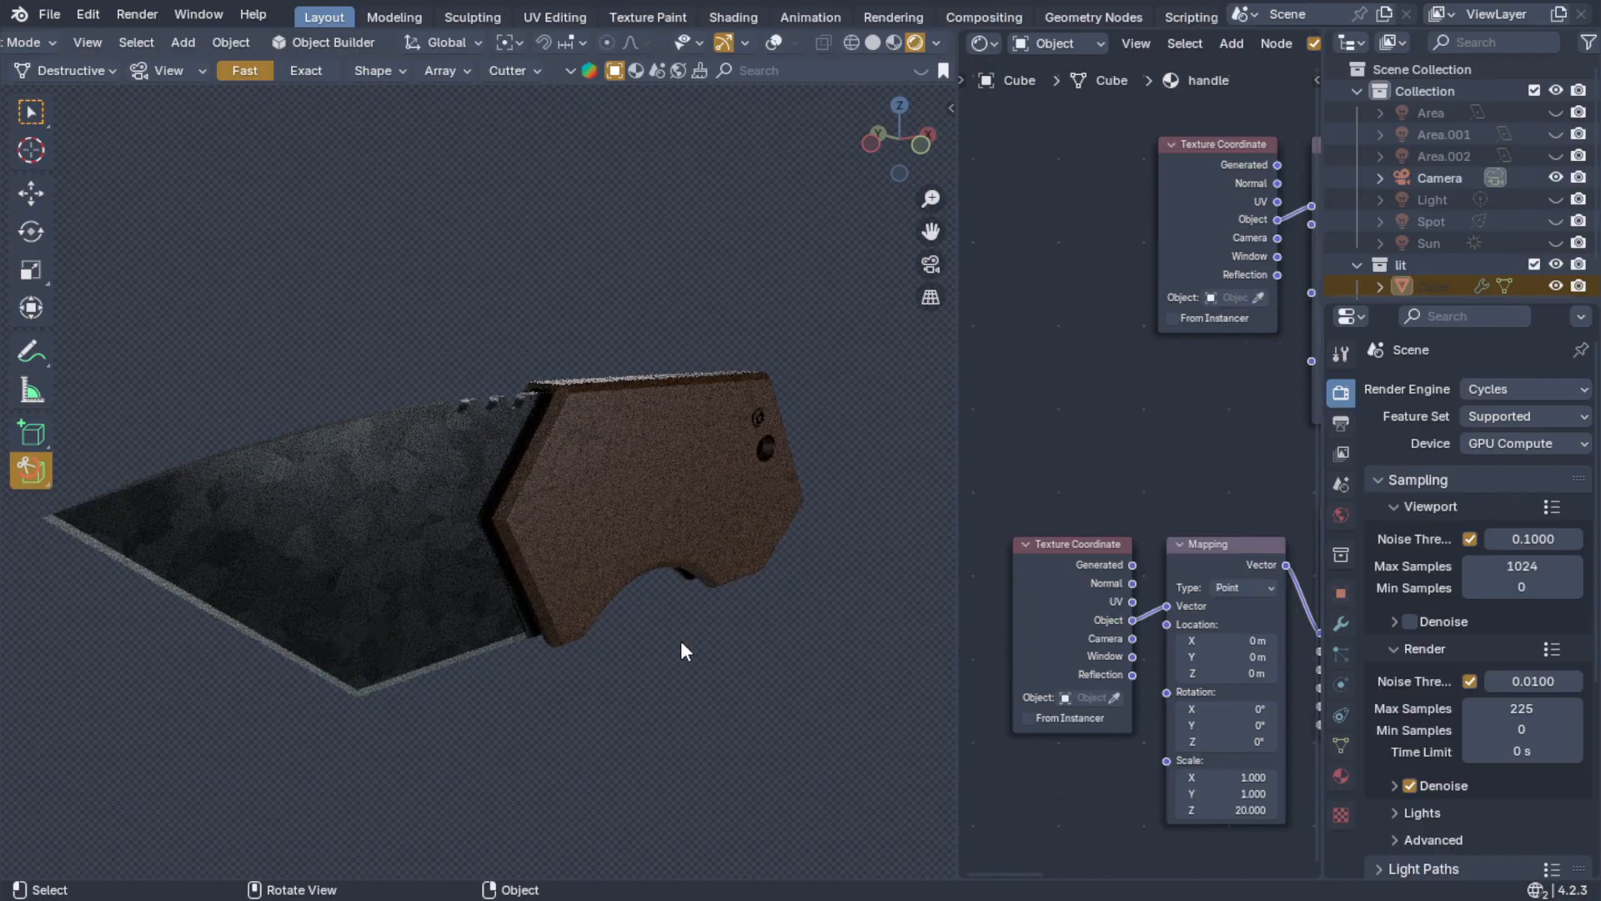
- Inspect the wood grain on the handle up close in Cycles and enable viewport denoising
middle_click_drag(680, 643, 678, 684)
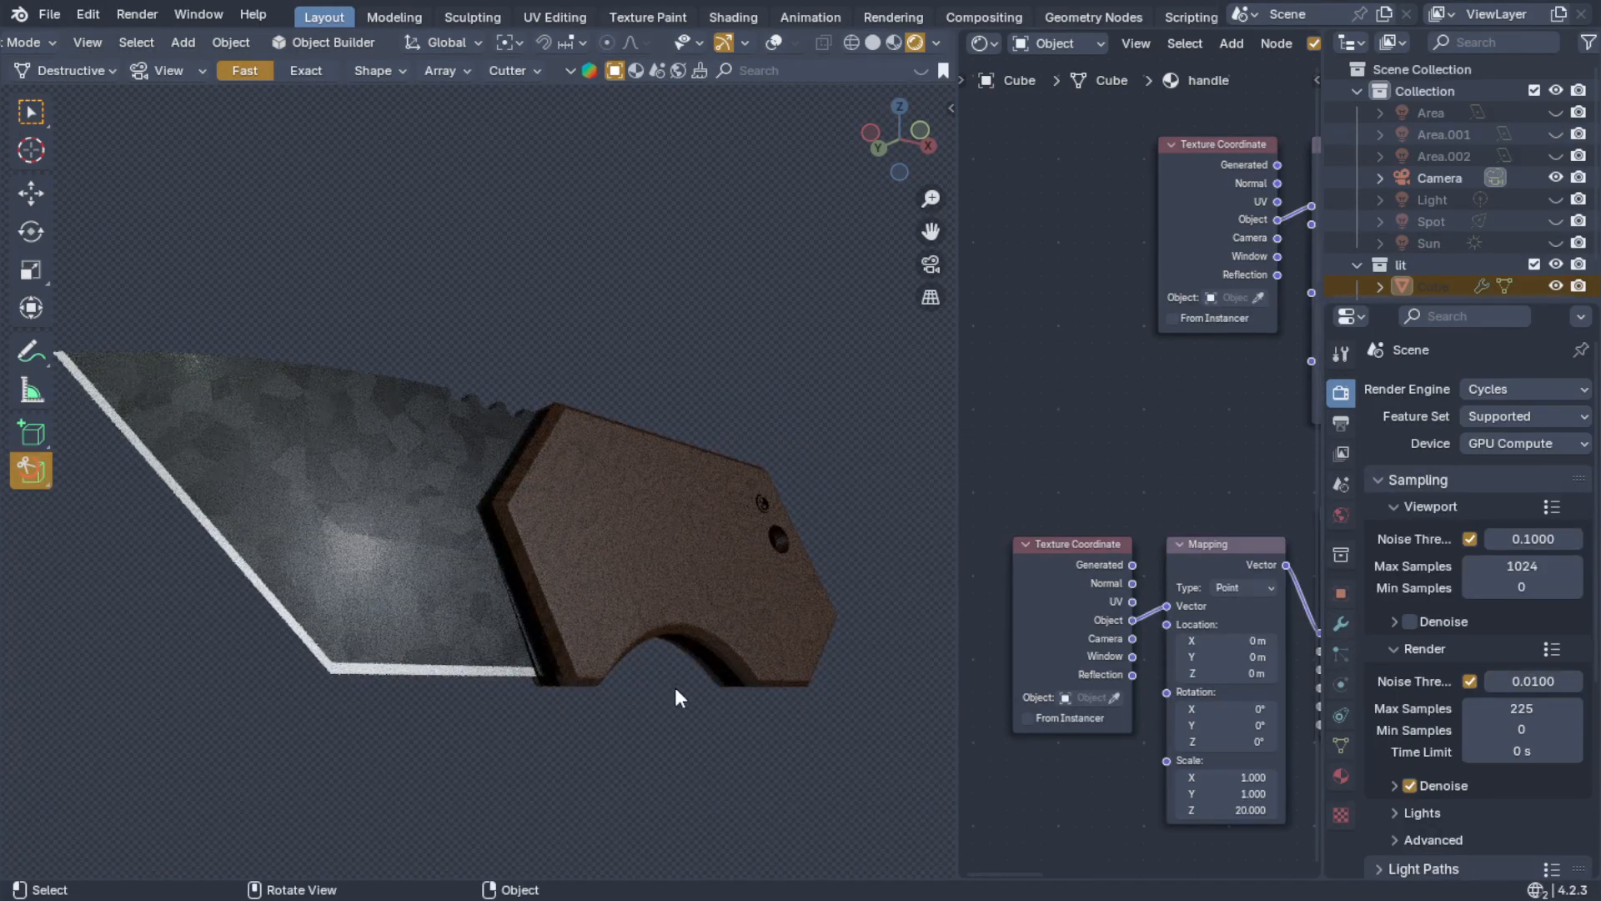
middle_click_drag(721, 699, 507, 728)
scroll(639, 593, "up", 1)
scroll(638, 594, "up", 5)
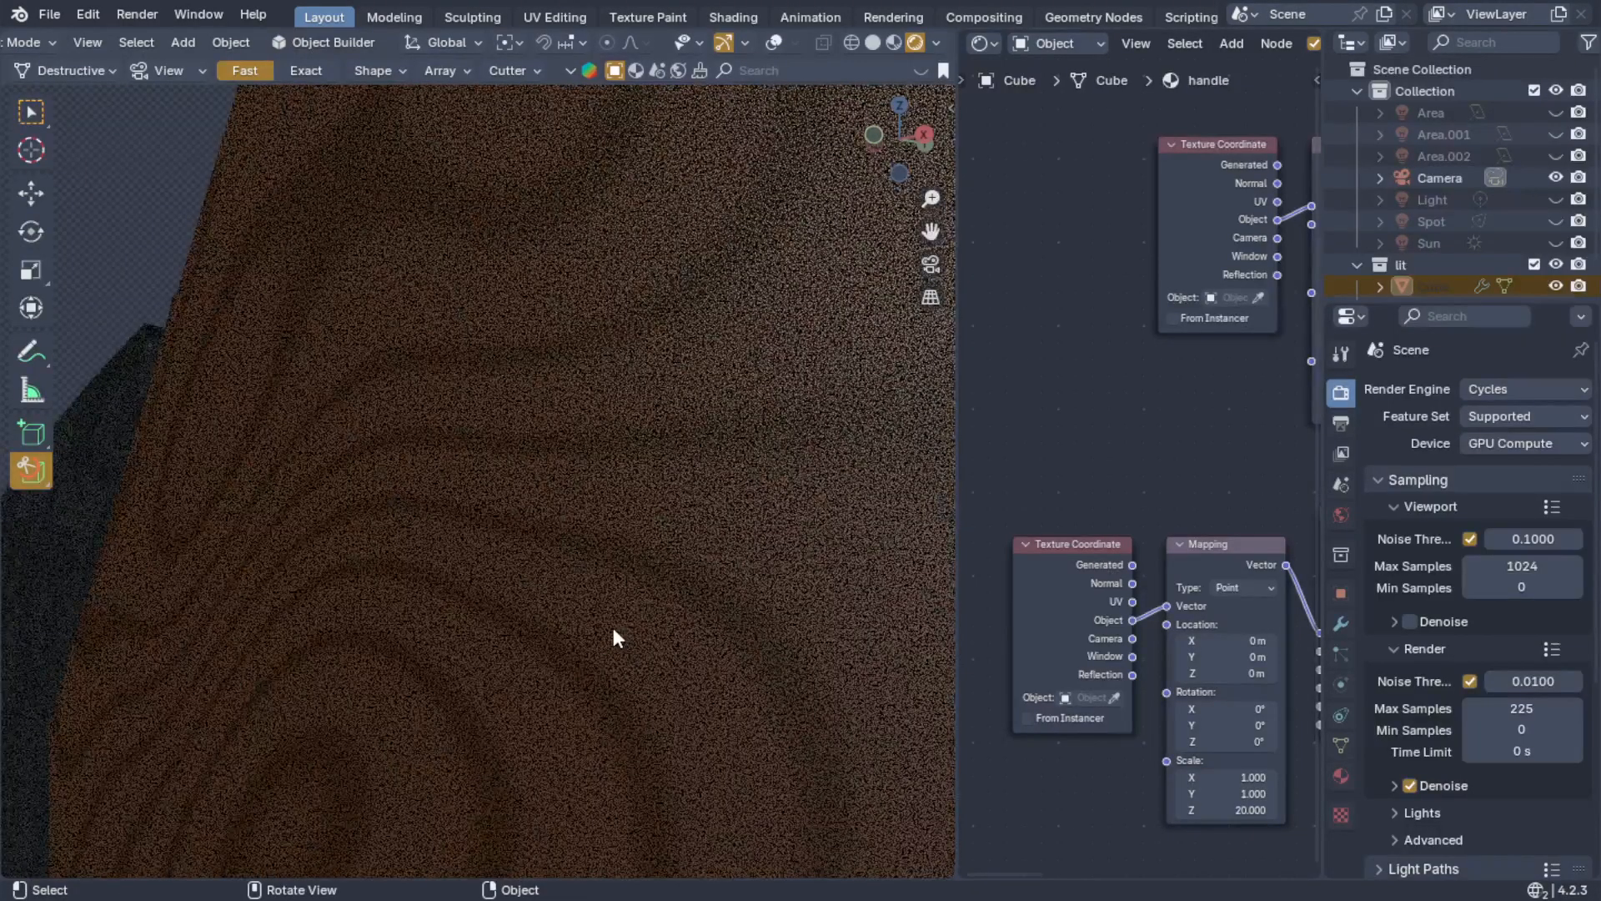
middle_click_drag(615, 628, 767, 563)
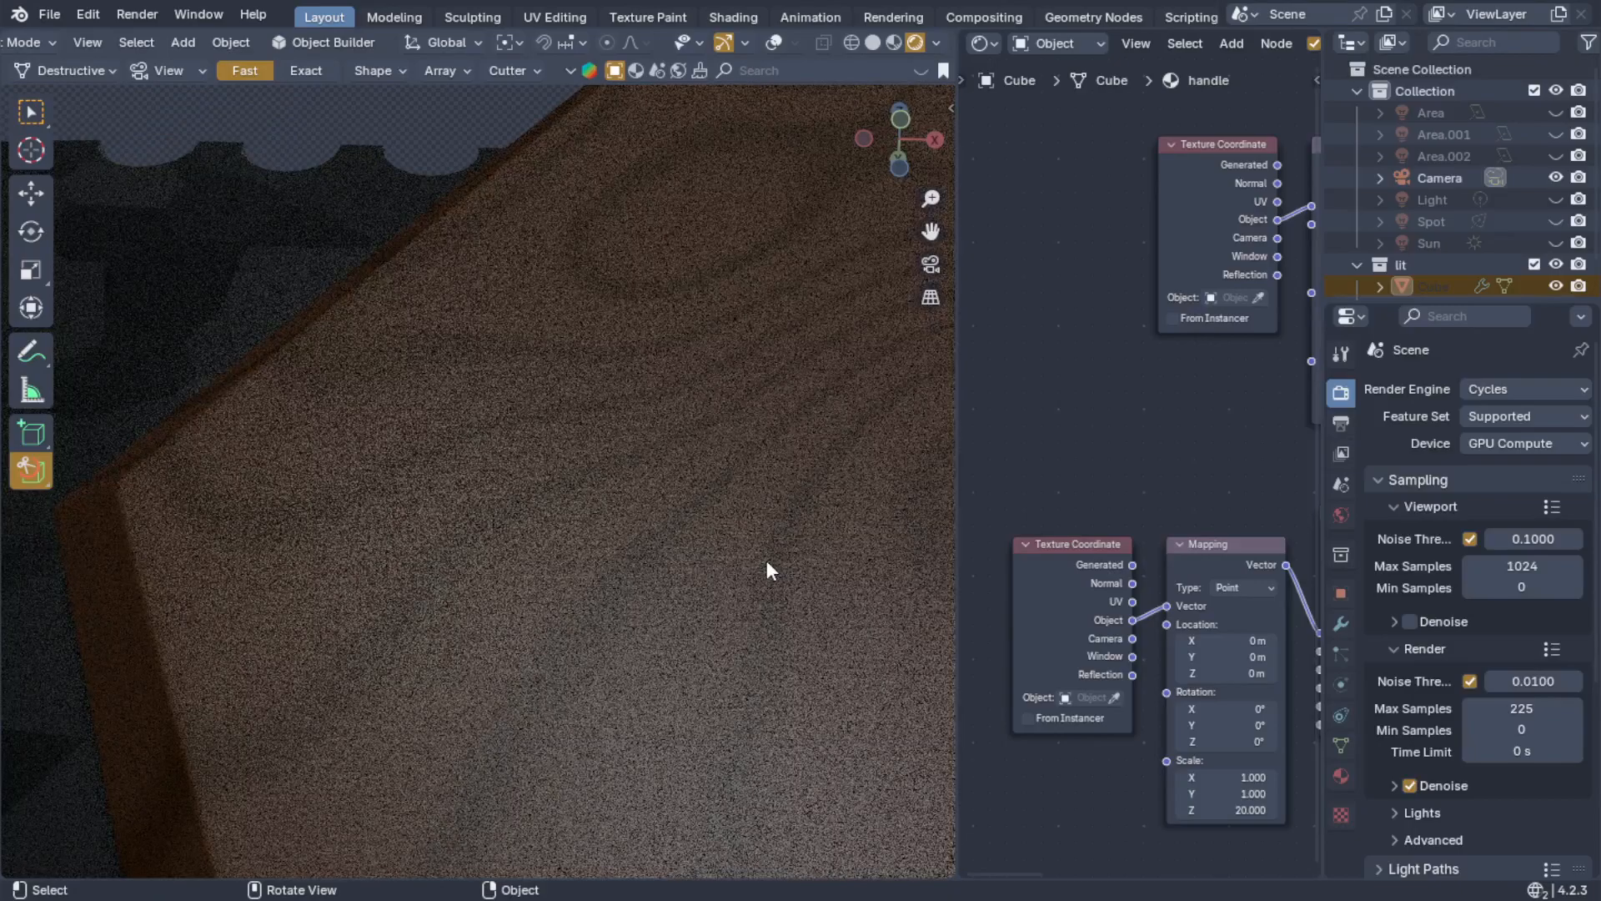
left_click(1410, 621)
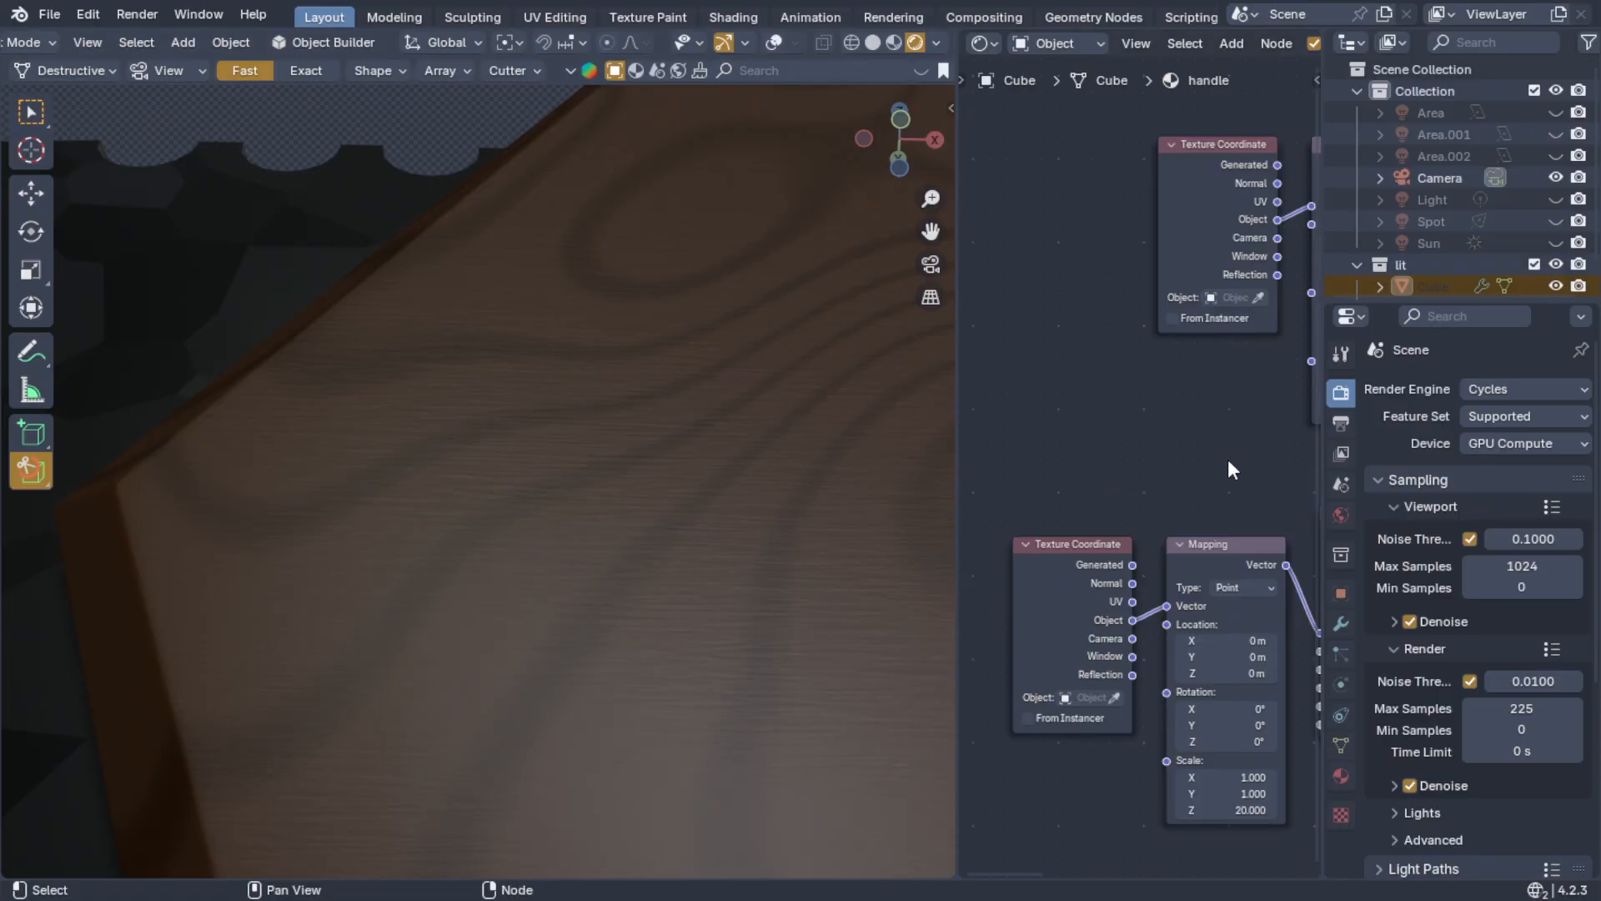
- Switch the render engine to EEVEE and examine the handle and blade materials up close and from a distance
left_click(1505, 389)
left_click(1493, 414)
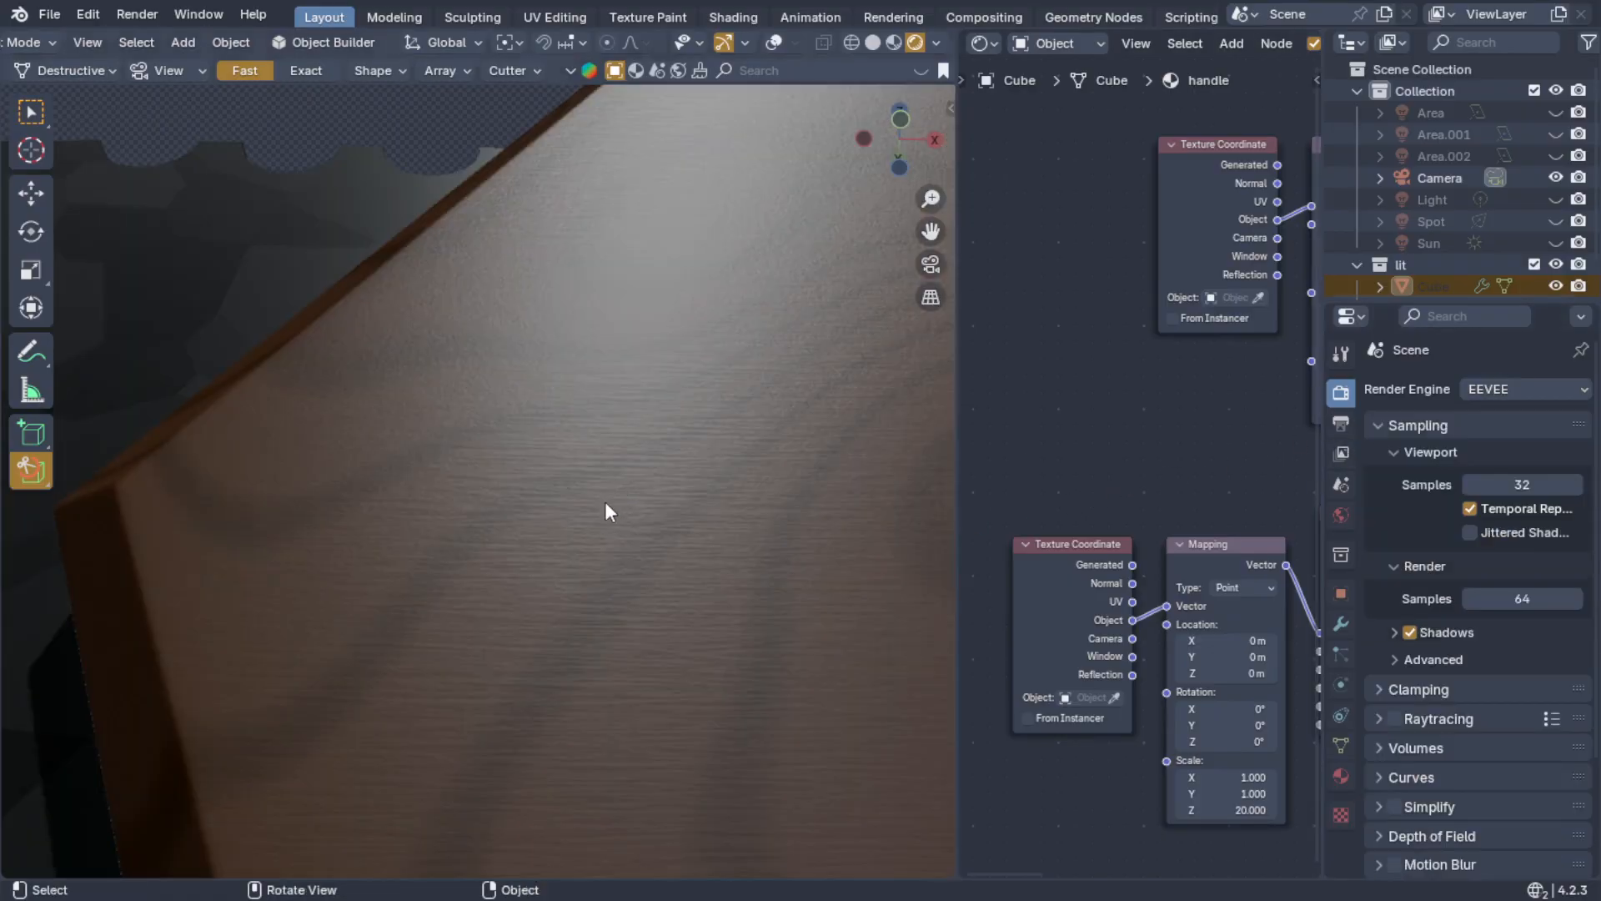
middle_click_drag(587, 552, 607, 743)
scroll(543, 731, "up", 4)
scroll(674, 707, "up", 5)
scroll(658, 685, "down", 4)
scroll(608, 746, "up", 2)
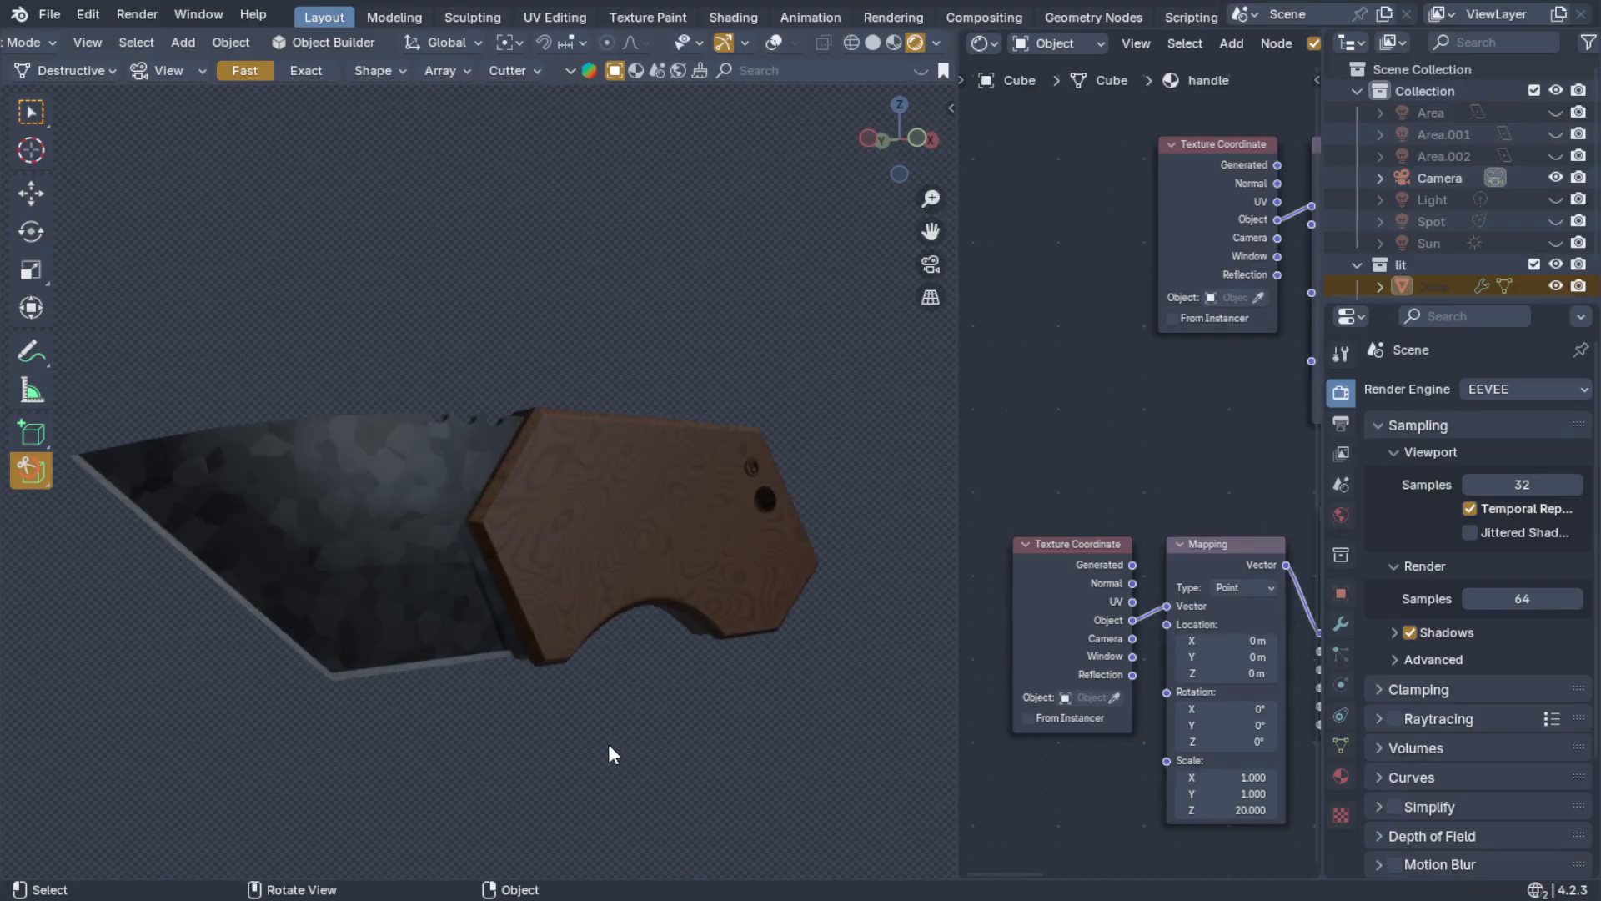
middle_click_drag(608, 743, 547, 713)
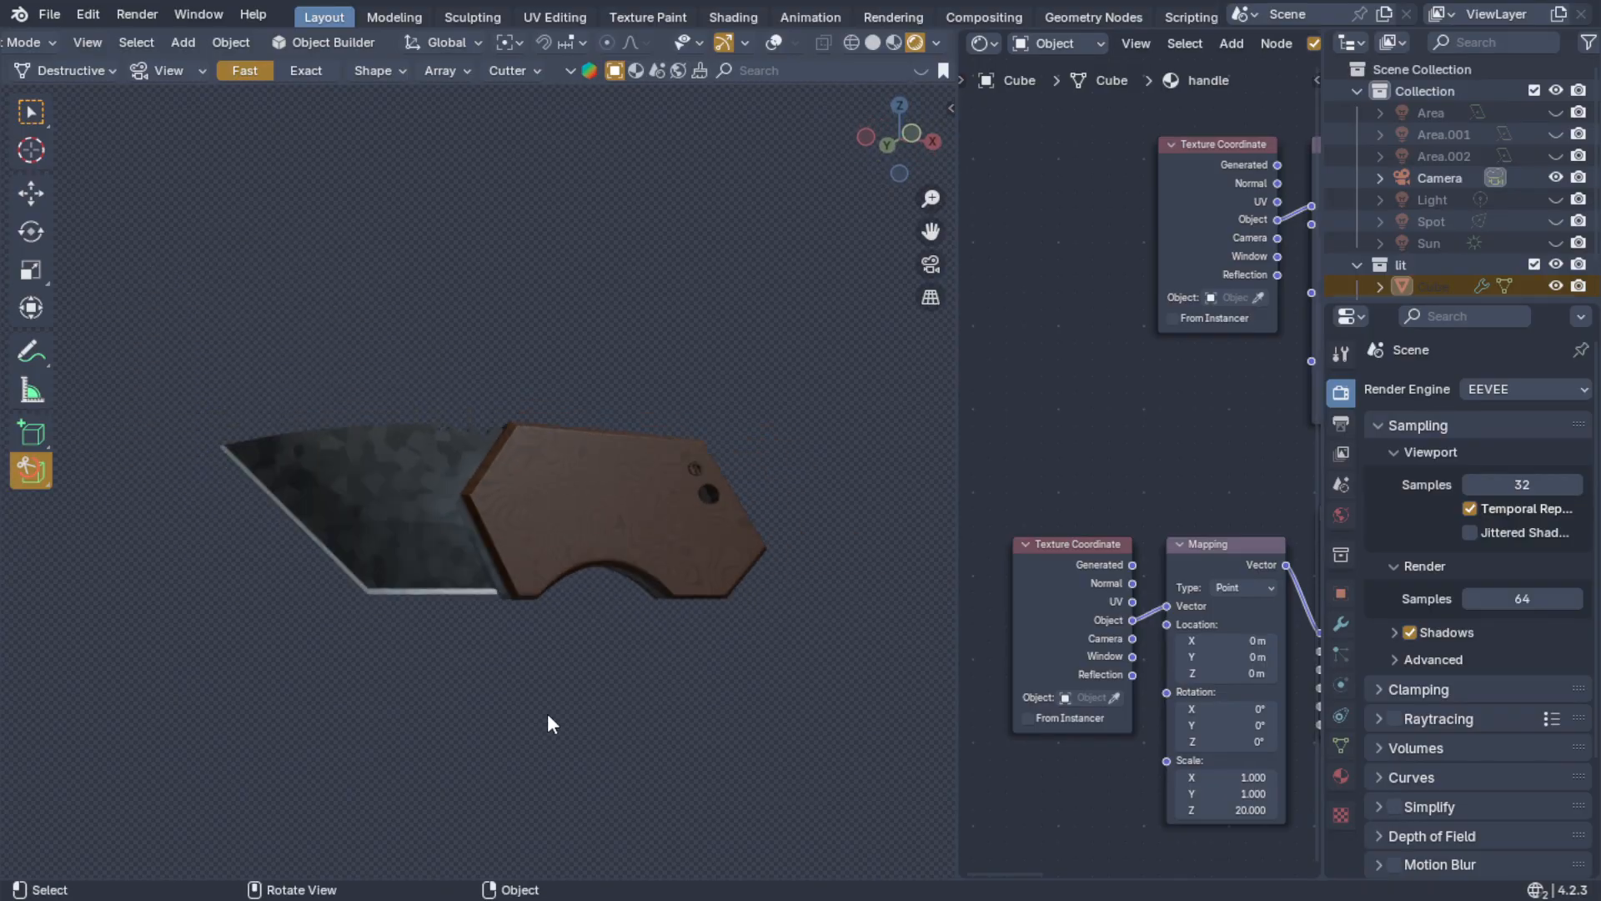
- Join the node editor area into the 3D viewport and view the finished knife from several angles
right_click(960, 676)
left_click(859, 729)
left_click(1151, 661)
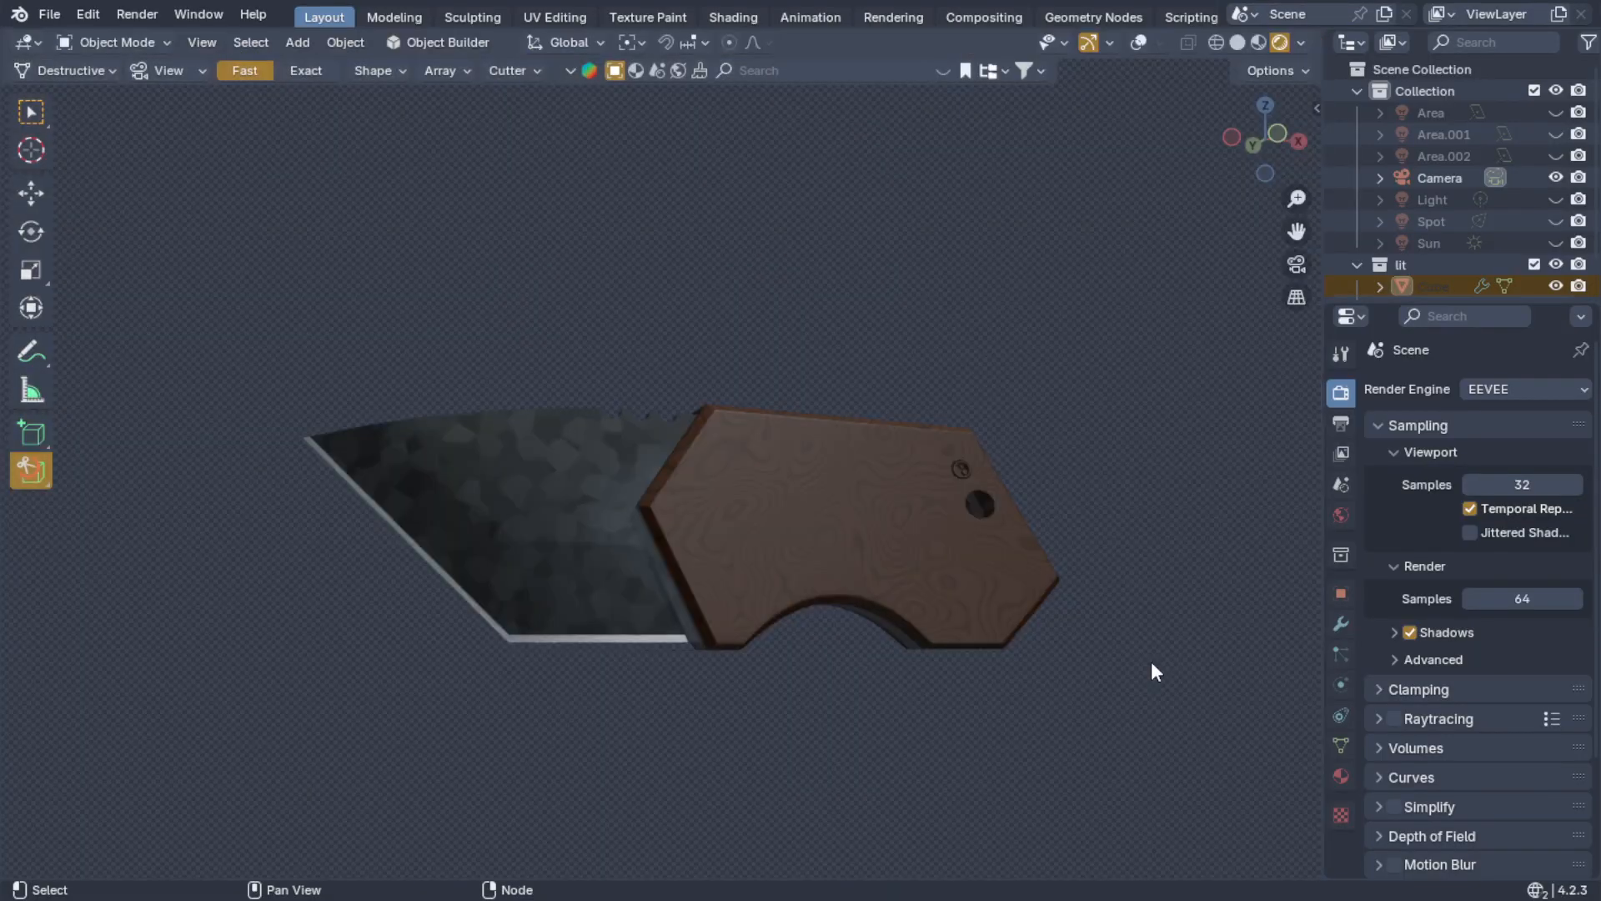
middle_click_drag(1052, 665, 1054, 587)
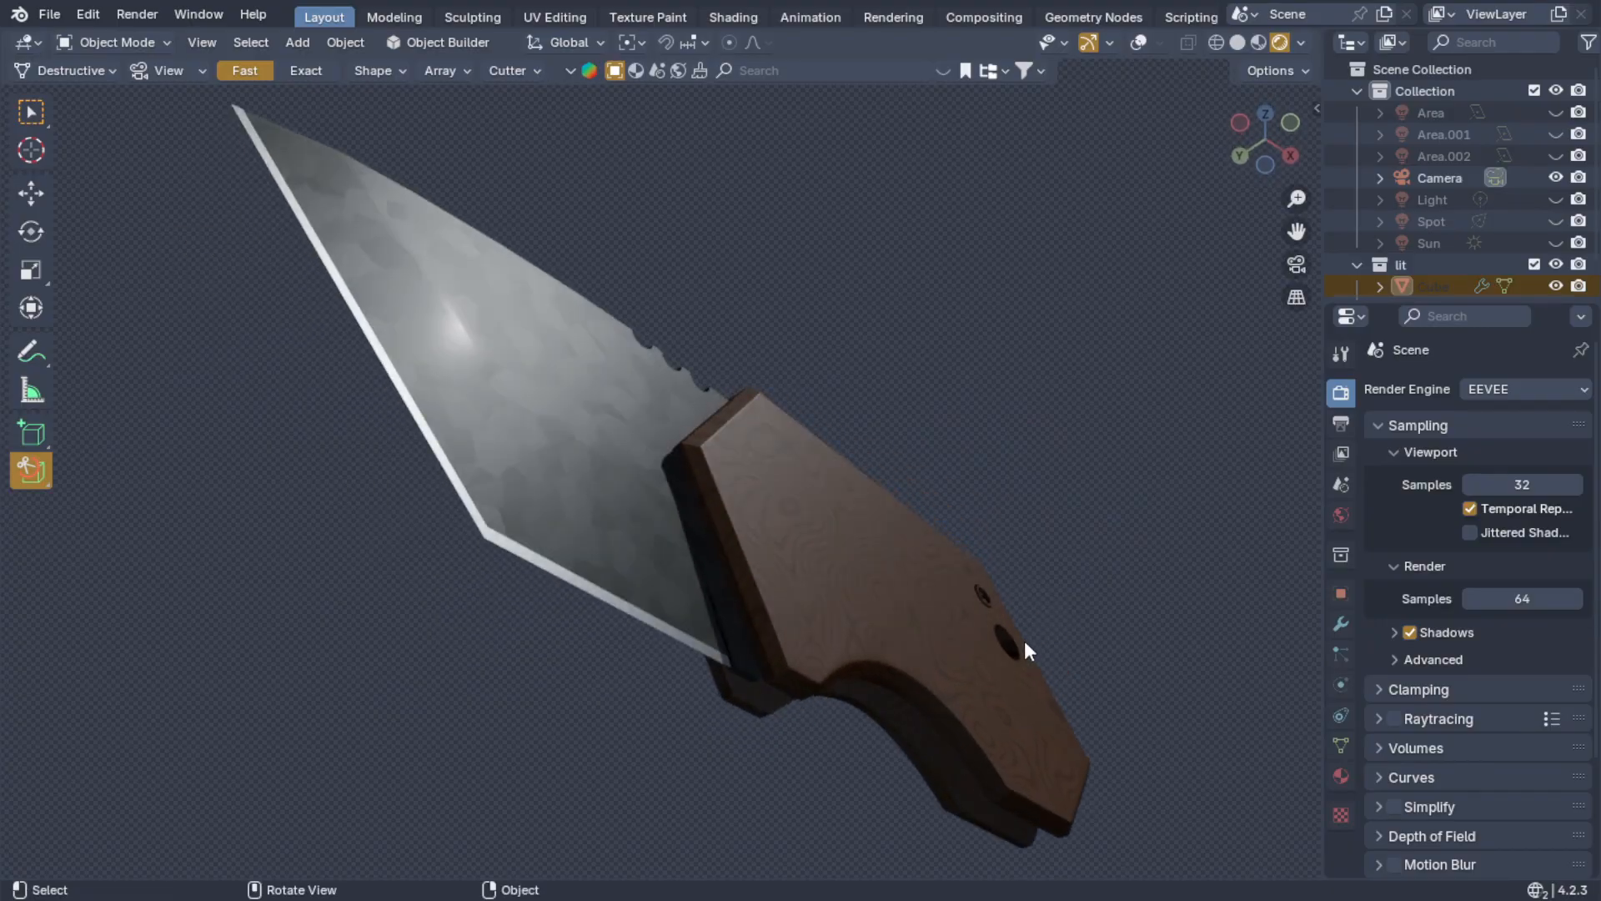
middle_click_drag(1006, 674, 1100, 536)
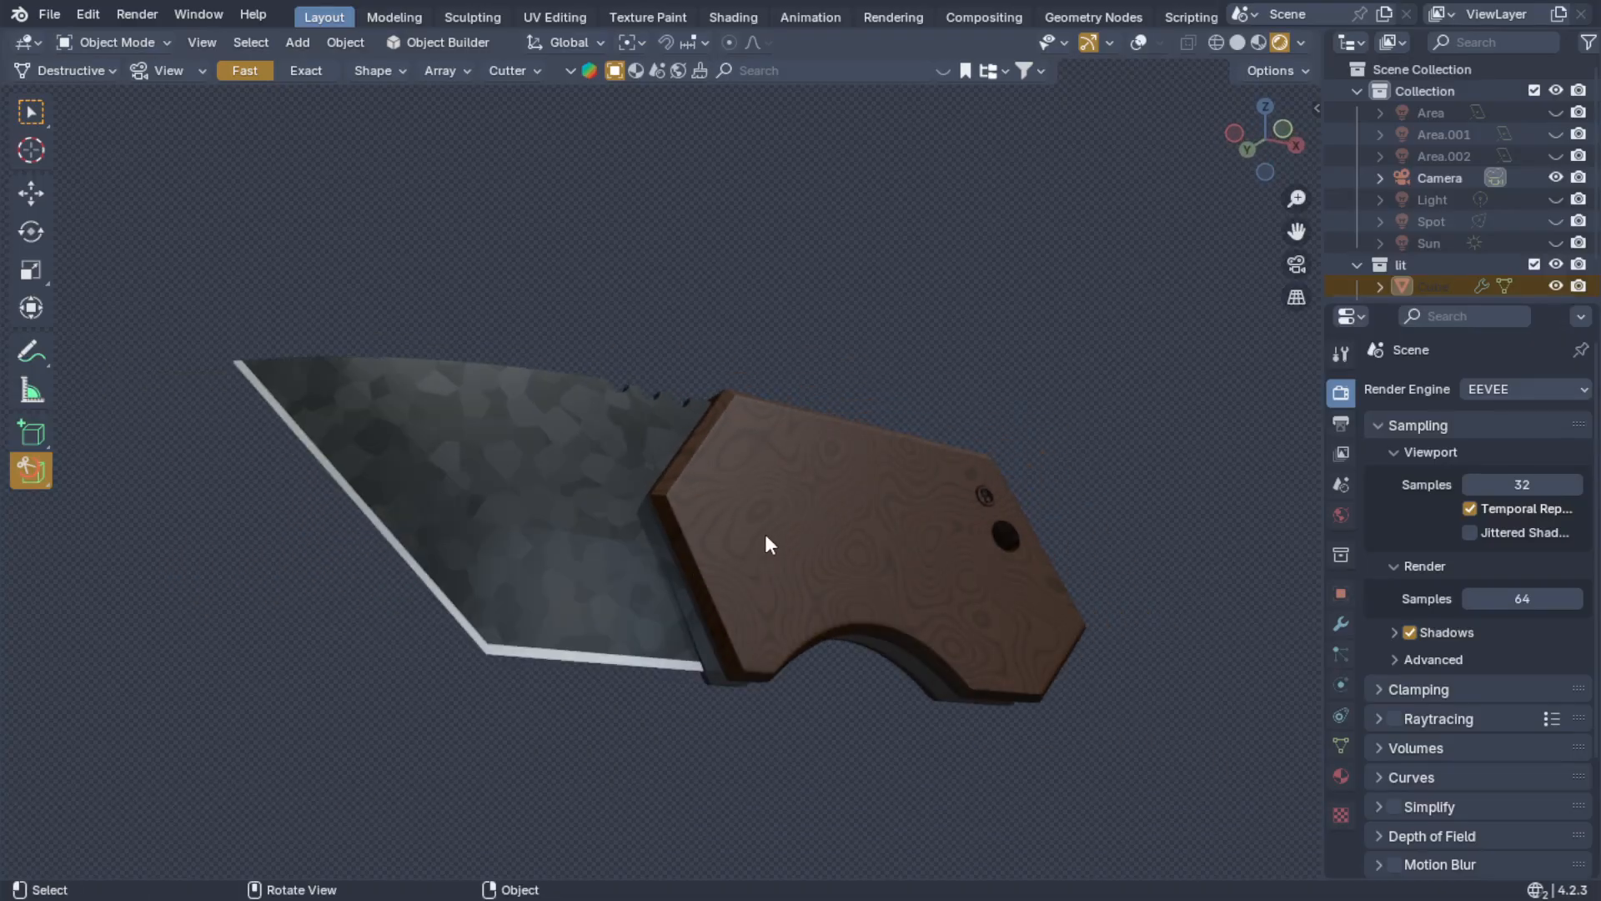
middle_click_drag(657, 614, 738, 671)
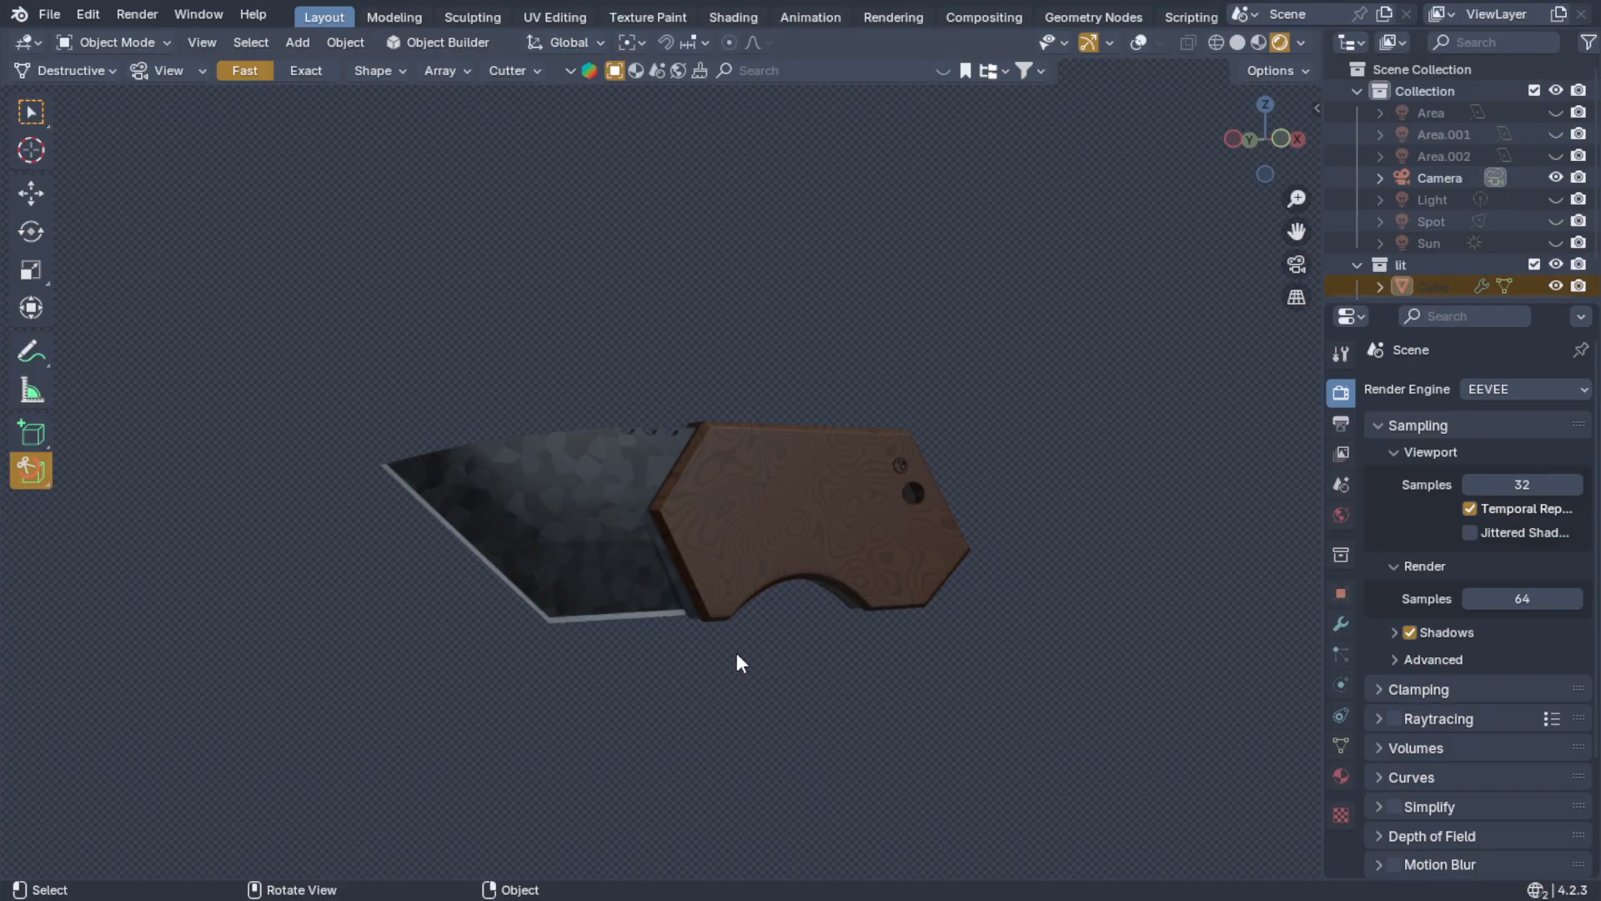
middle_click_drag(742, 648, 507, 636)
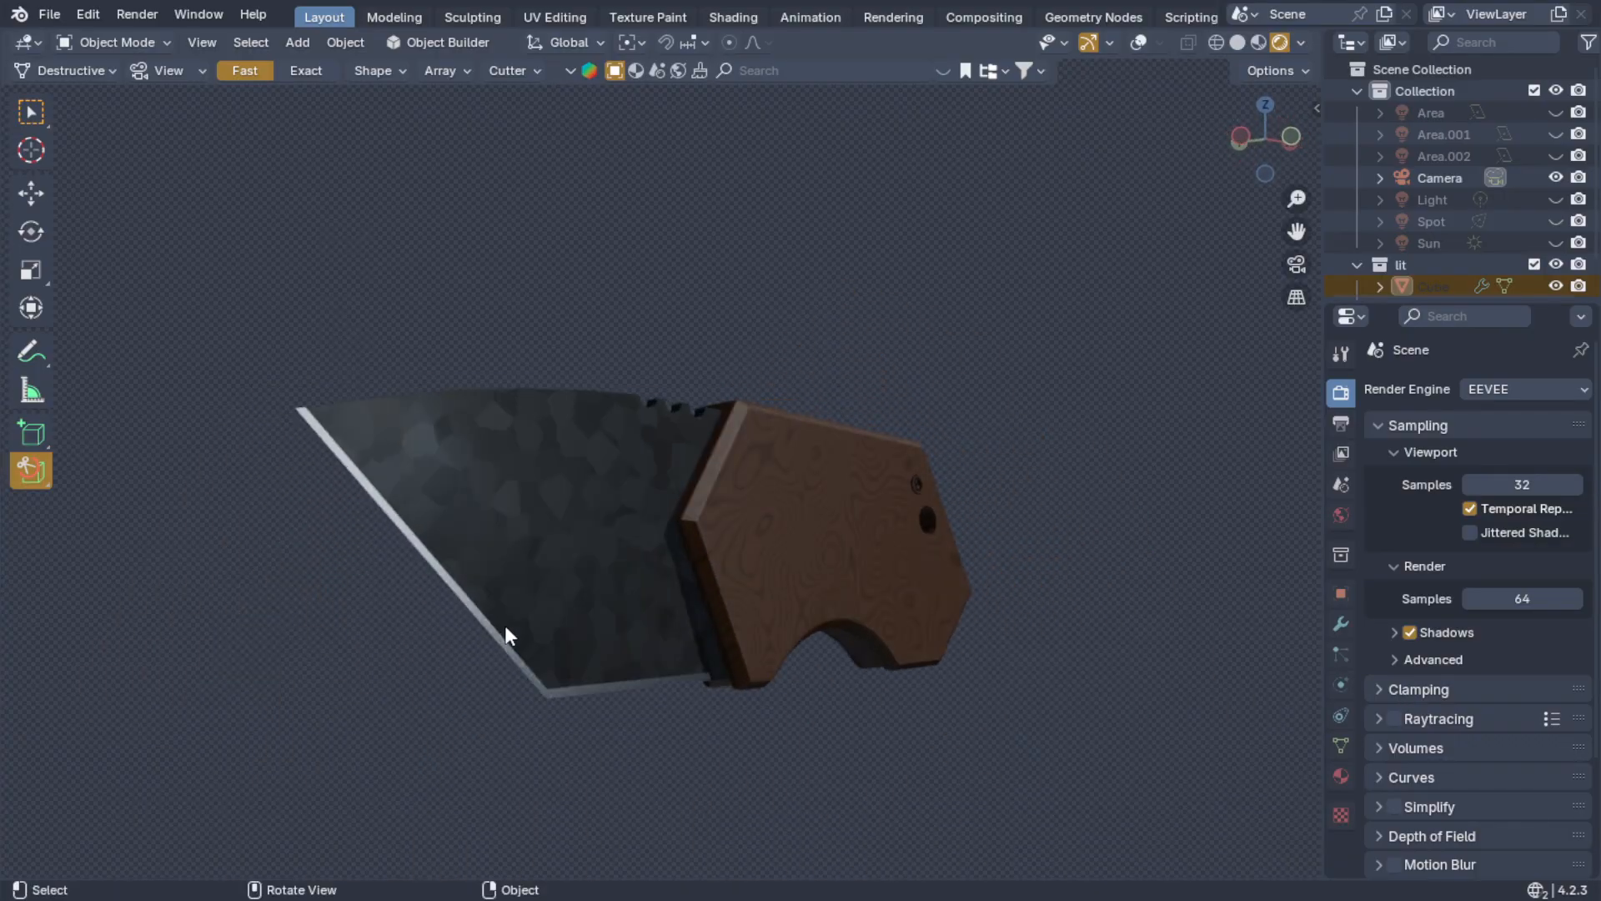